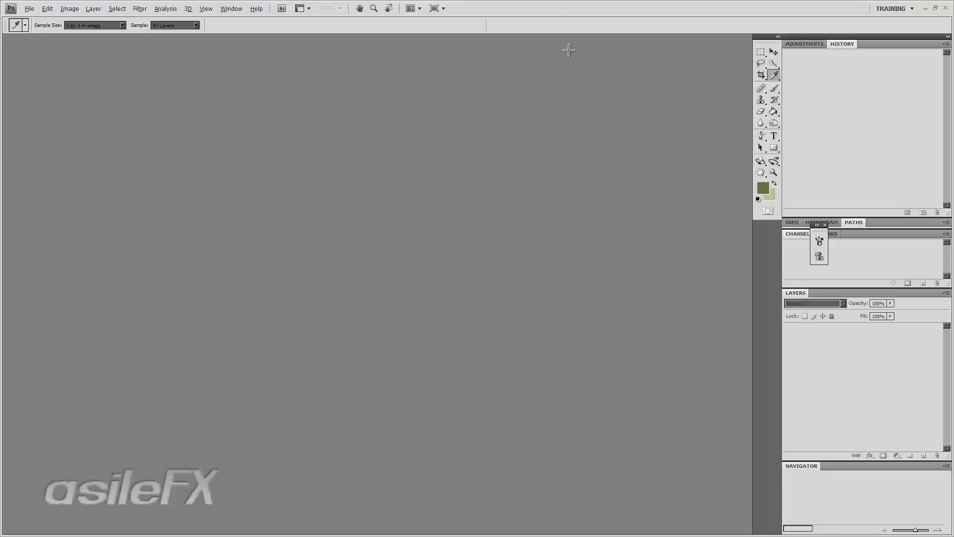
- Create a new 256 × 512 pixel document at 72 pixels/inch in 16-bit RGB Color with a white background
key("ctrl+n")
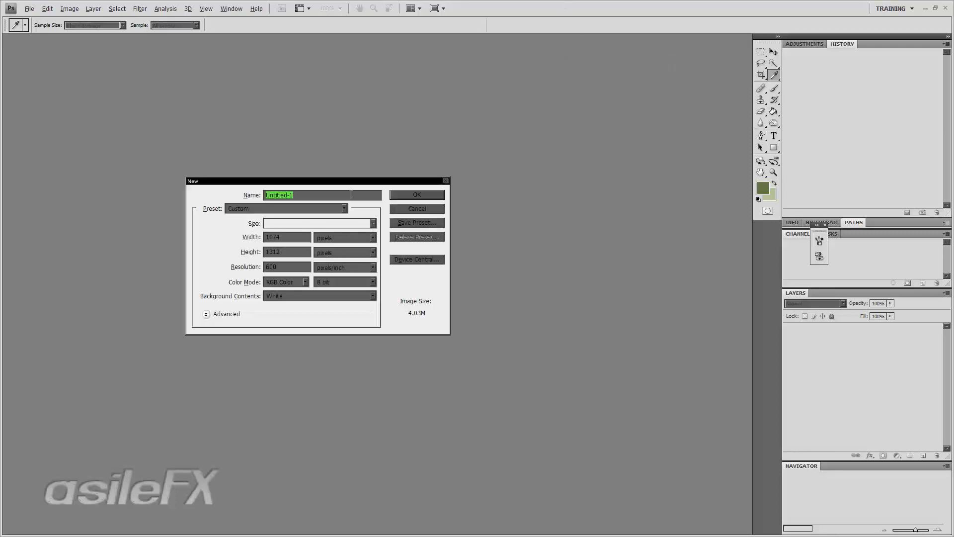
left_click_drag(352, 182, 563, 183)
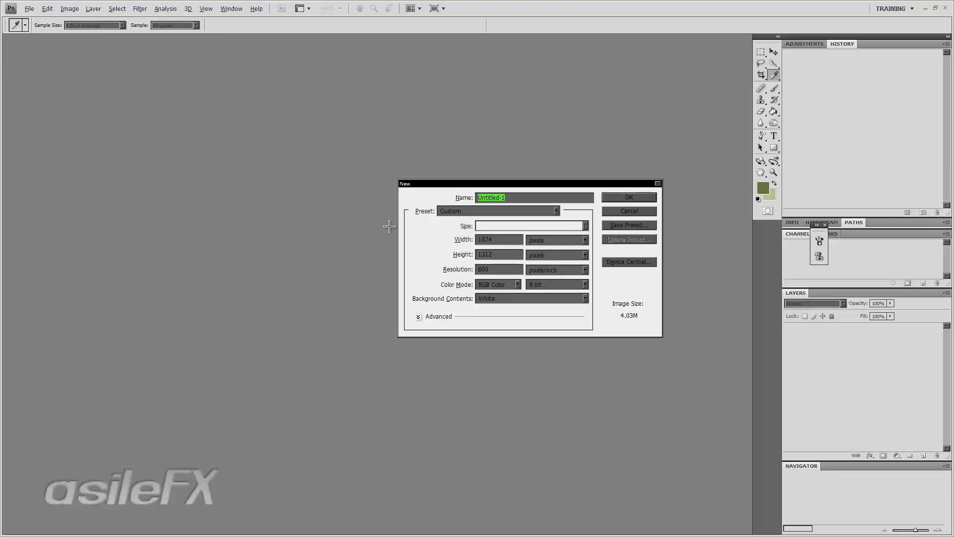
left_click(453, 235)
type("256")
left_click(452, 256)
type("512")
left_click(458, 269)
type("272")
left_click(548, 285)
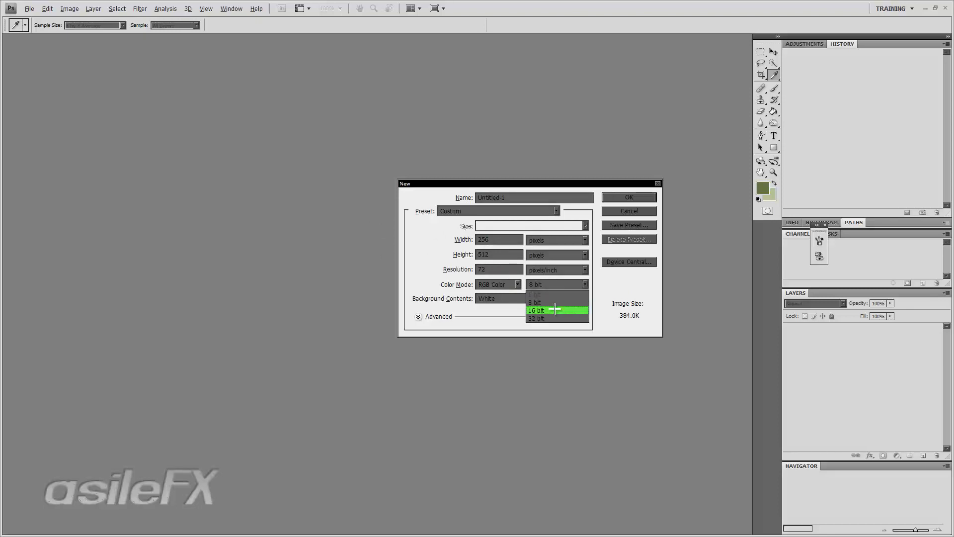
left_click(556, 311)
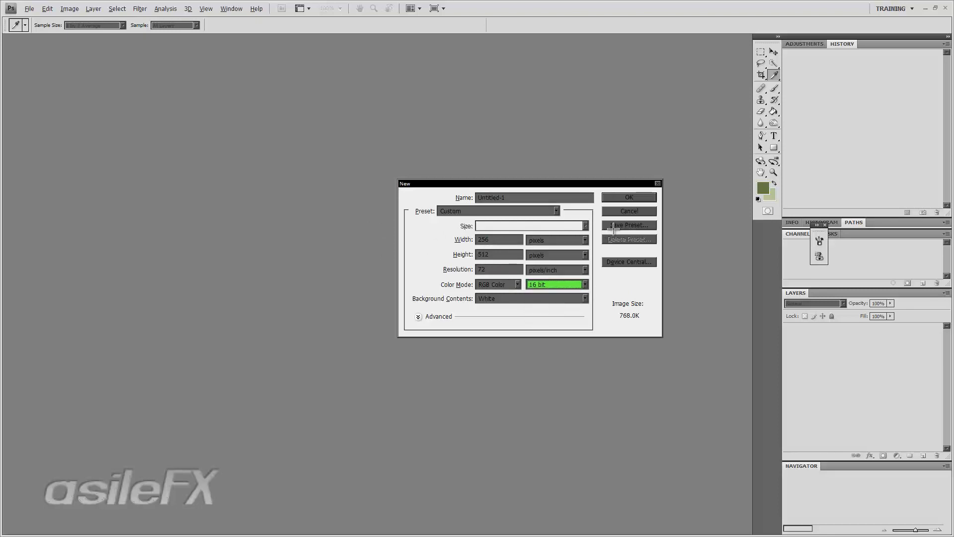
left_click(628, 198)
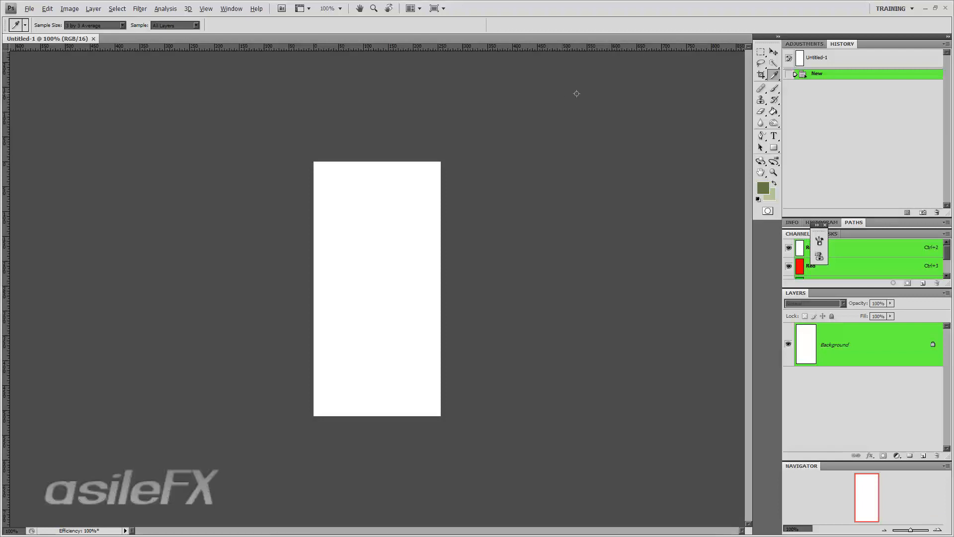
- Choose the Ellipse Tool and place a horizontal and a vertical guide crossing at the centre of the canvas
left_click(774, 147)
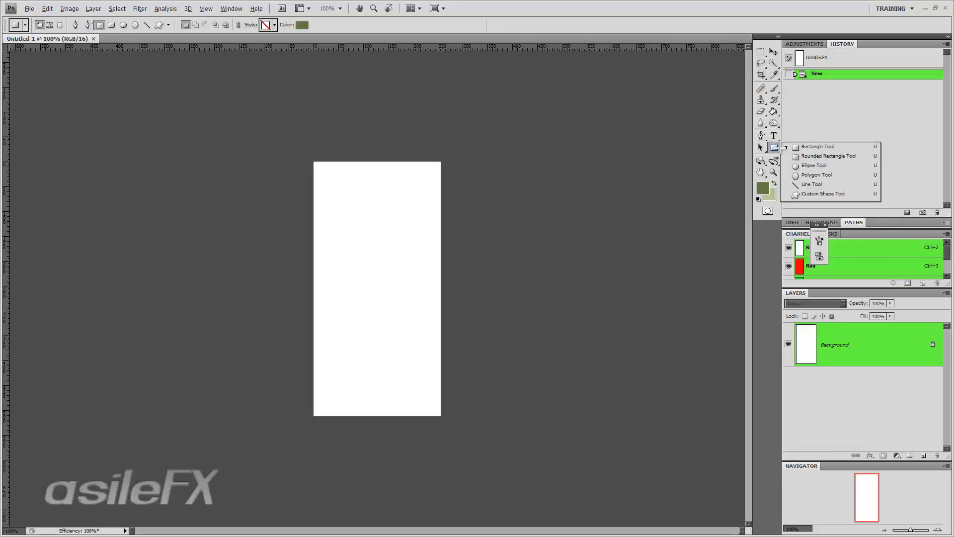
left_click(838, 165)
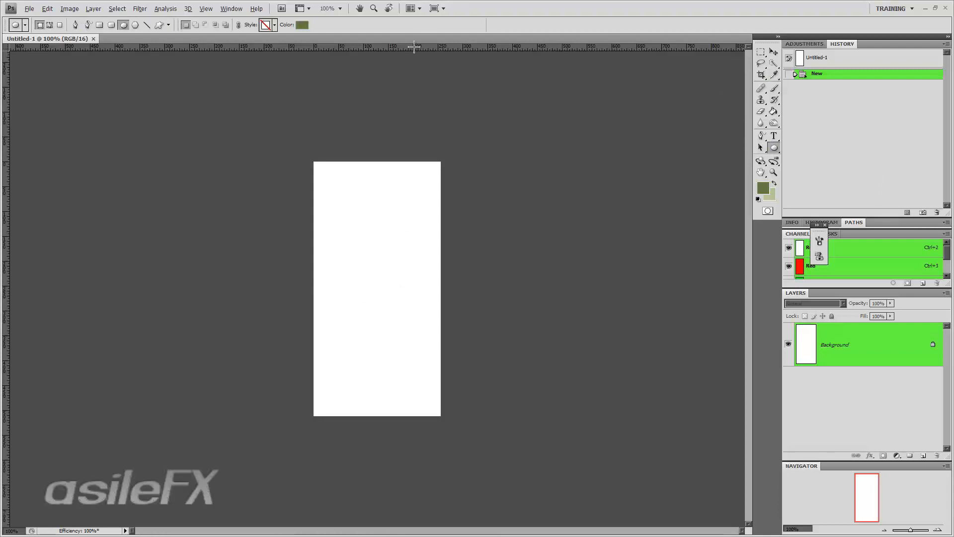
left_click(213, 9)
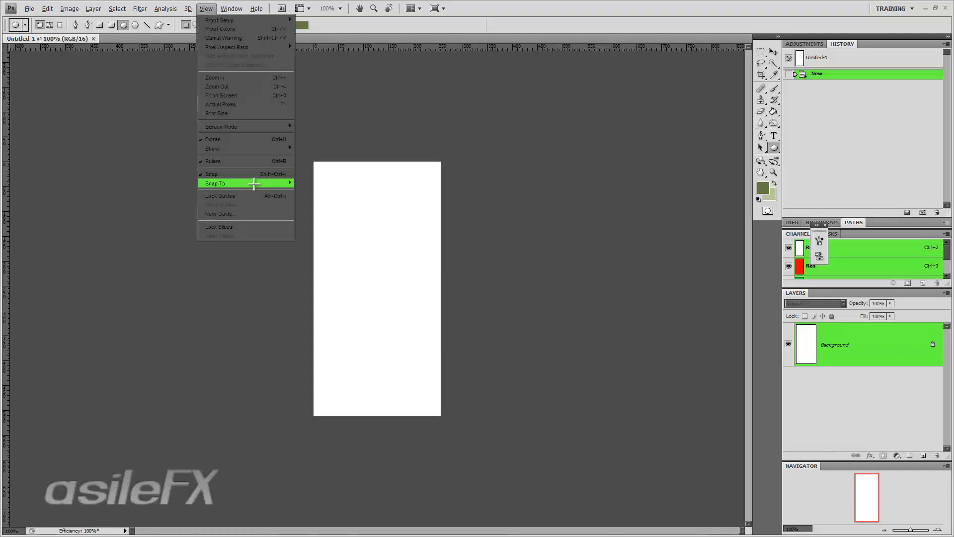
left_click(532, 95)
left_click_drag(419, 48, 426, 289)
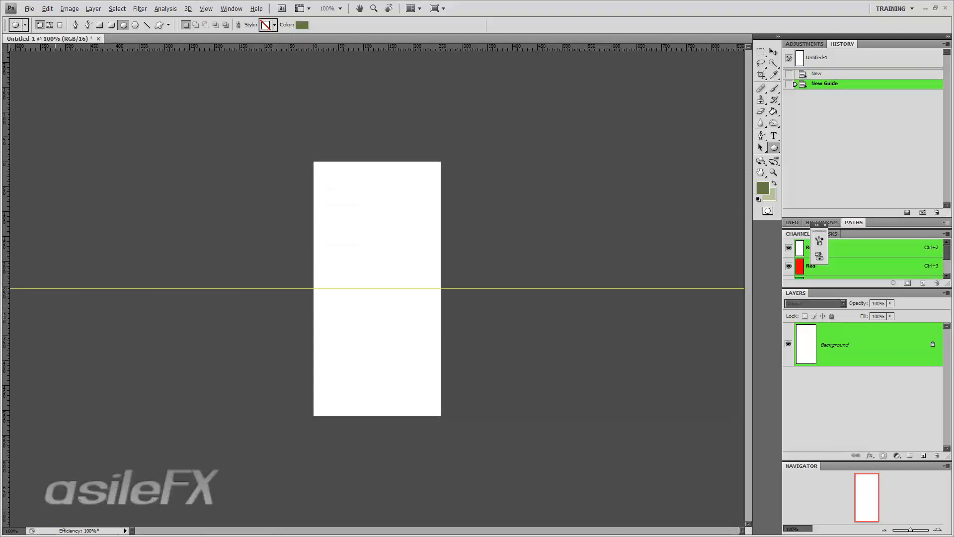
left_click_drag(6, 284, 377, 300)
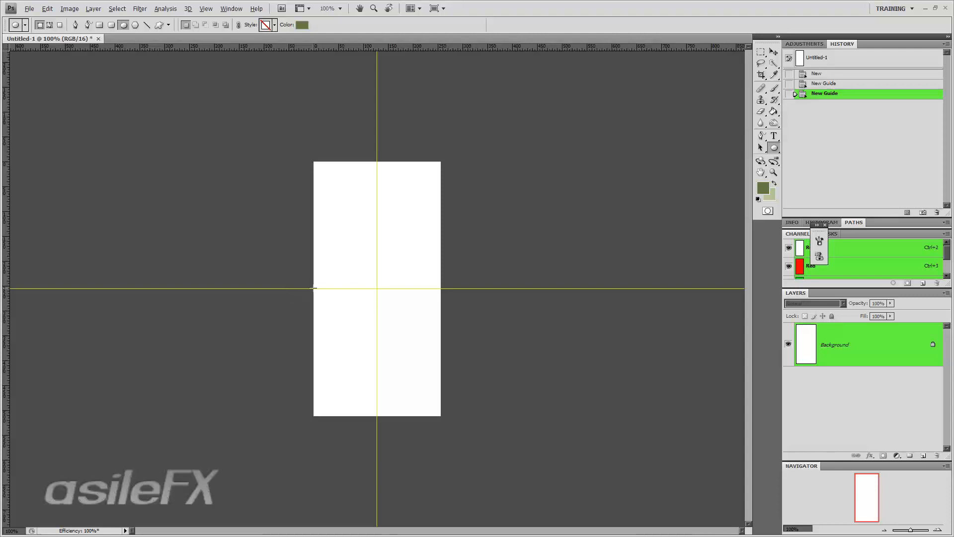
- Draw an olive green (#657845) circle shape centred on the canvas's left edge at the horizontal guide, spanning the full canvas height
left_click_drag(314, 288, 387, 184)
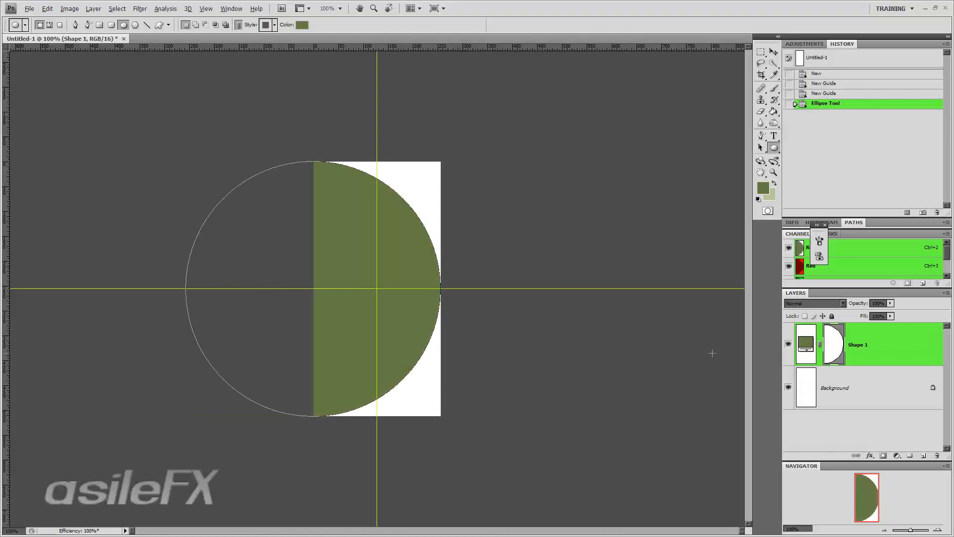
key("i")
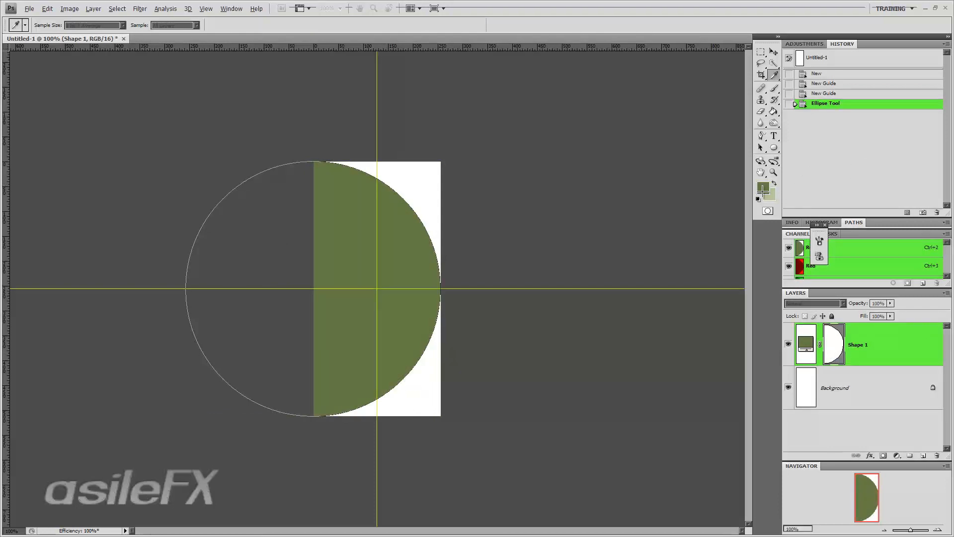
left_click(763, 188)
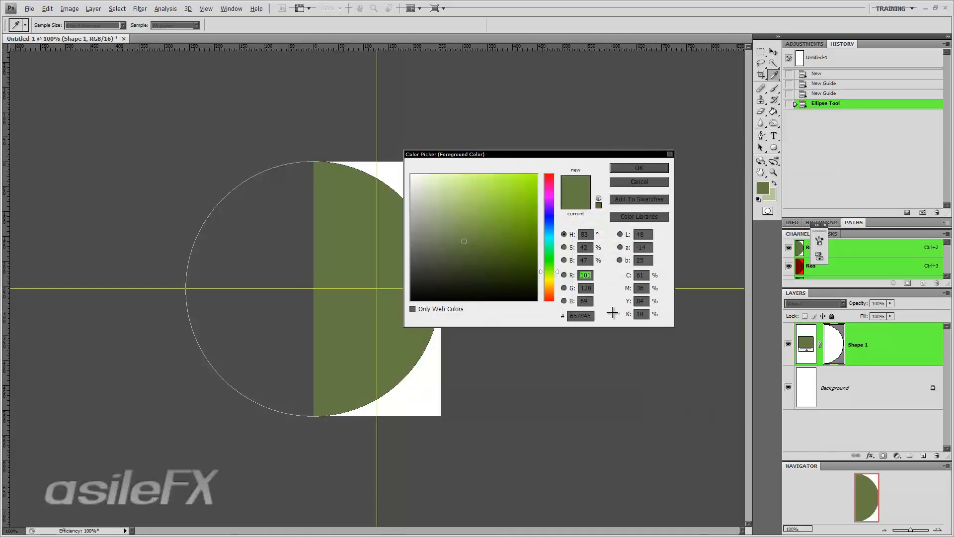
left_click(640, 168)
left_click(938, 528)
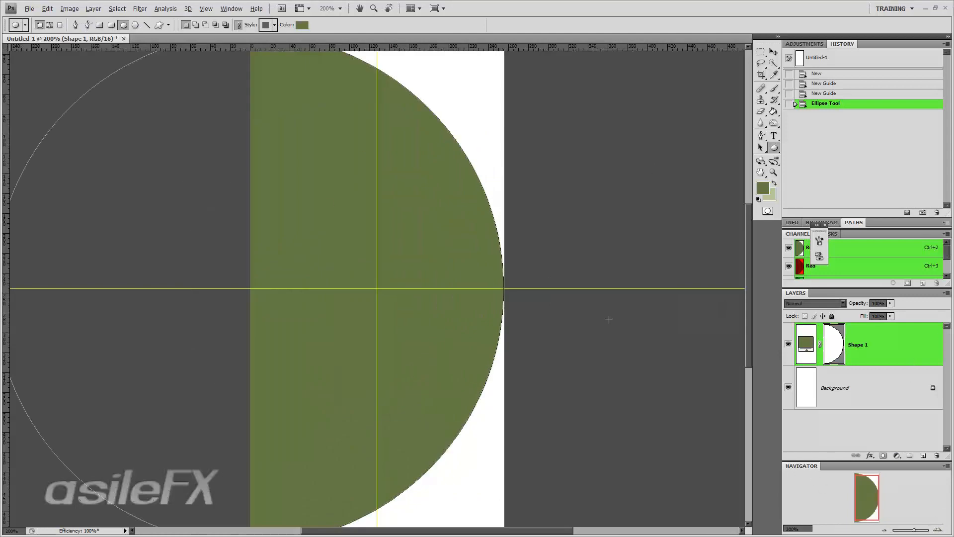
left_click_drag(863, 495, 859, 496)
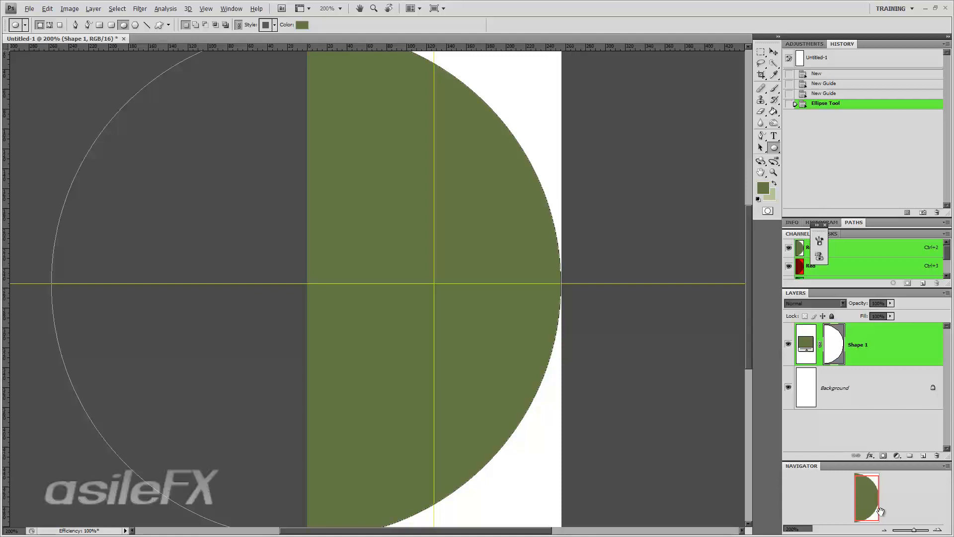
left_click(885, 529)
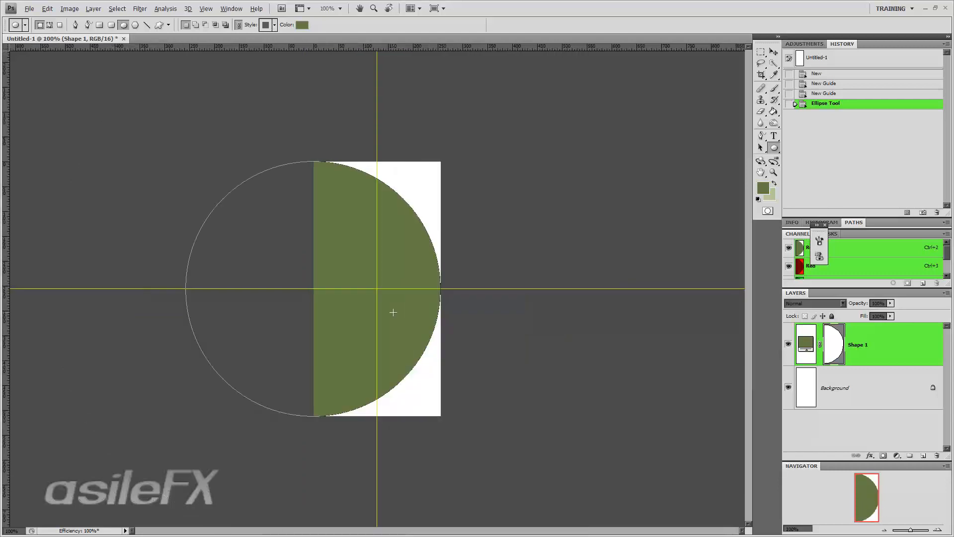
- Warp the circle by pulling its lower-right corner inward and adjusting the neighbouring handles to taper the lower curve
key("ctrl+t")
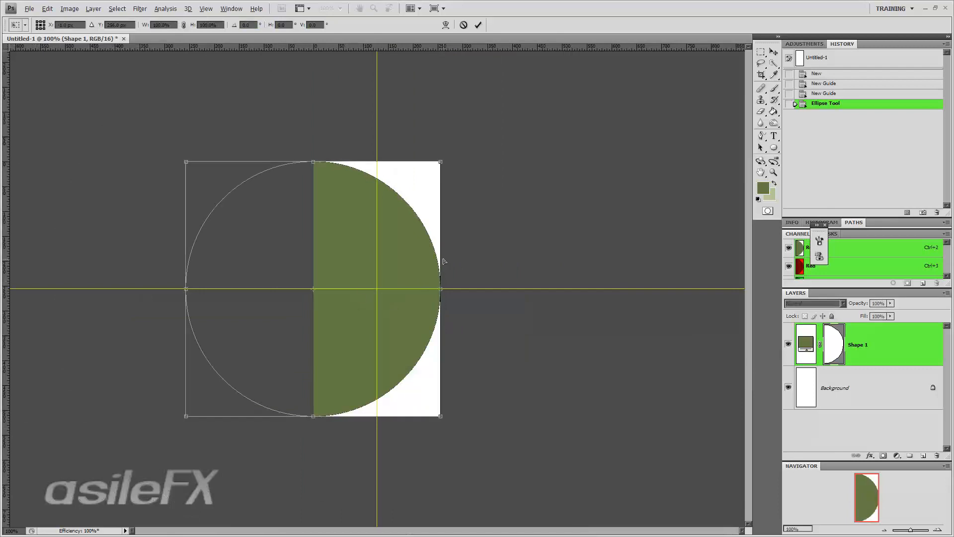
right_click(406, 253)
left_click(447, 314)
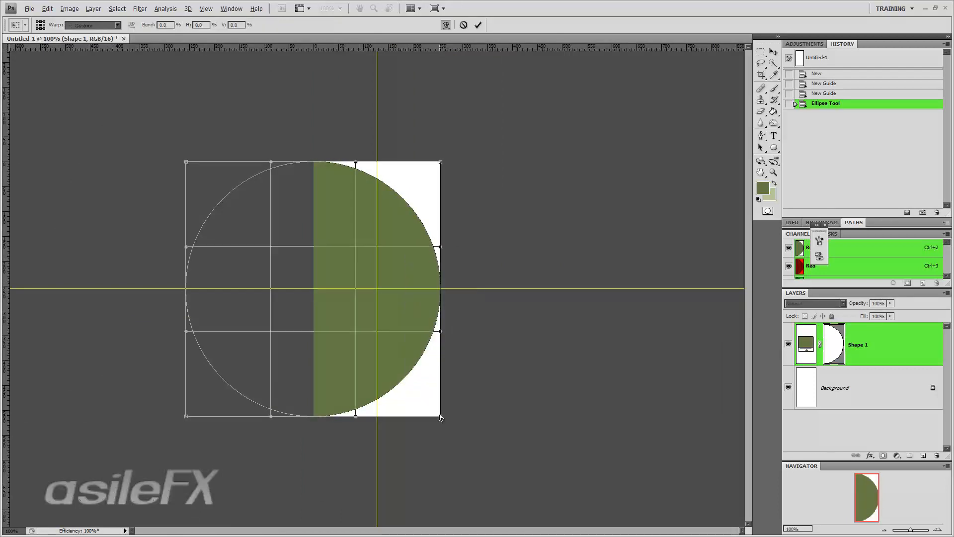
left_click_drag(441, 416, 393, 377)
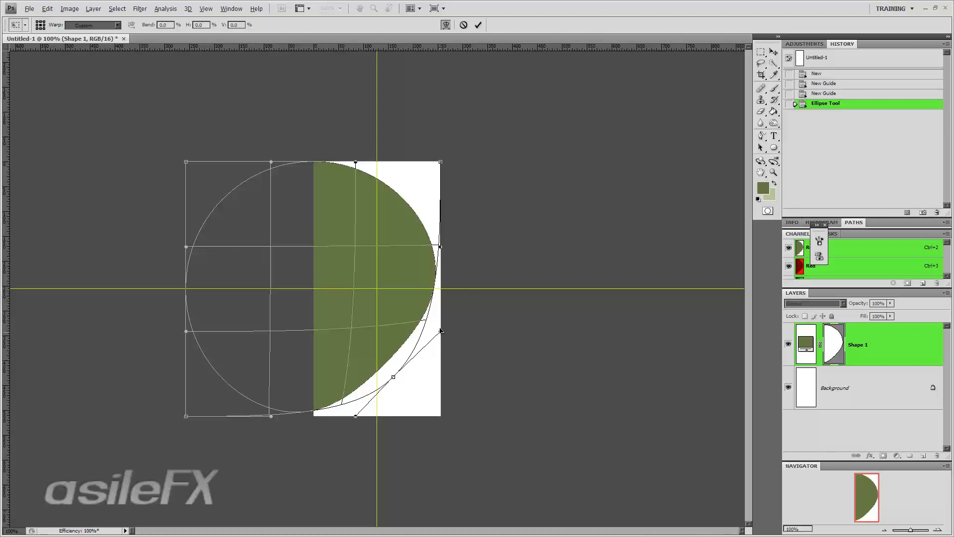
left_click_drag(441, 330, 436, 324)
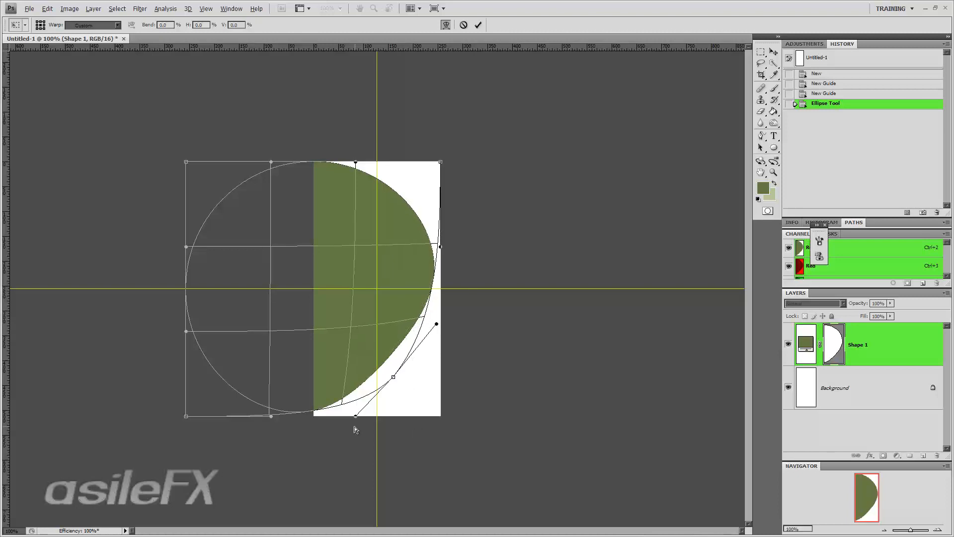
mouse_move(356, 417)
left_mouse_down()
mouse_move(354, 433)
mouse_move(355, 424)
left_mouse_up()
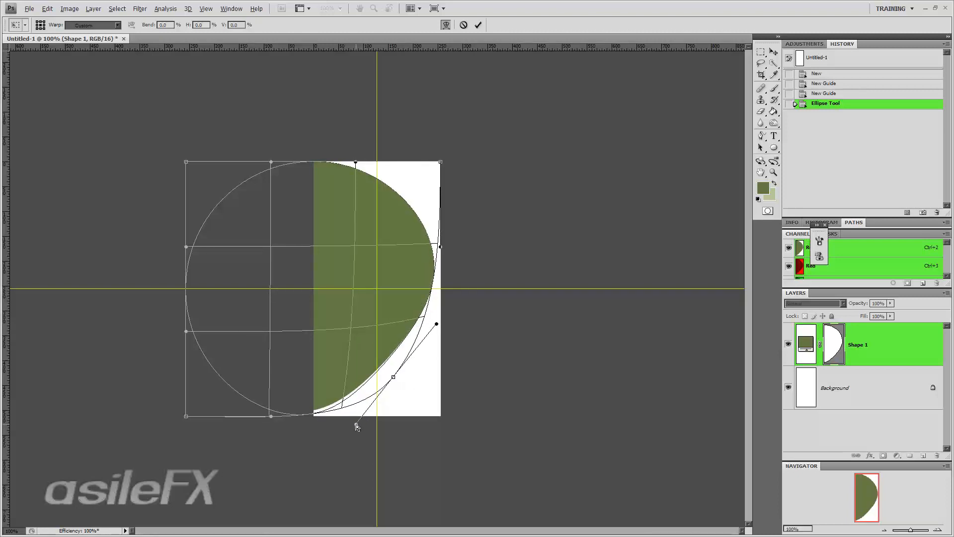
left_click_drag(271, 417, 348, 426)
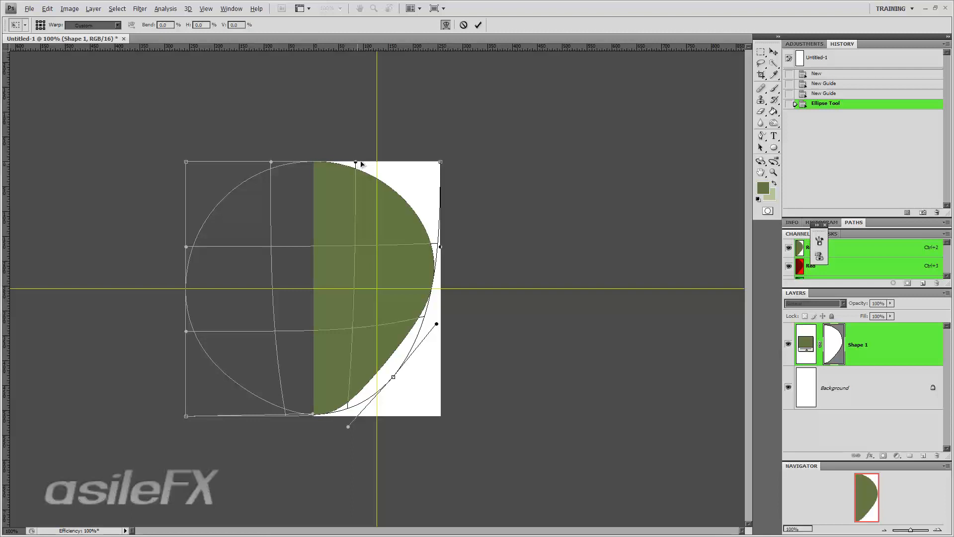
- Shift the handles along the warp's upper edge to reshape the top curve of the green shape
mouse_move(356, 162)
left_mouse_down()
mouse_move(368, 154)
mouse_move(374, 162)
left_mouse_up()
left_click_drag(272, 161, 314, 169)
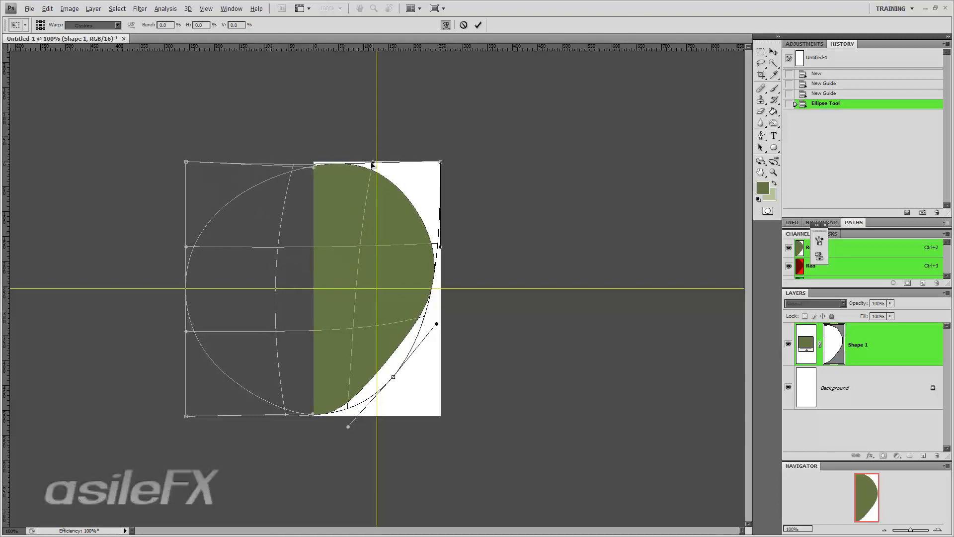
left_click_drag(373, 163, 311, 160)
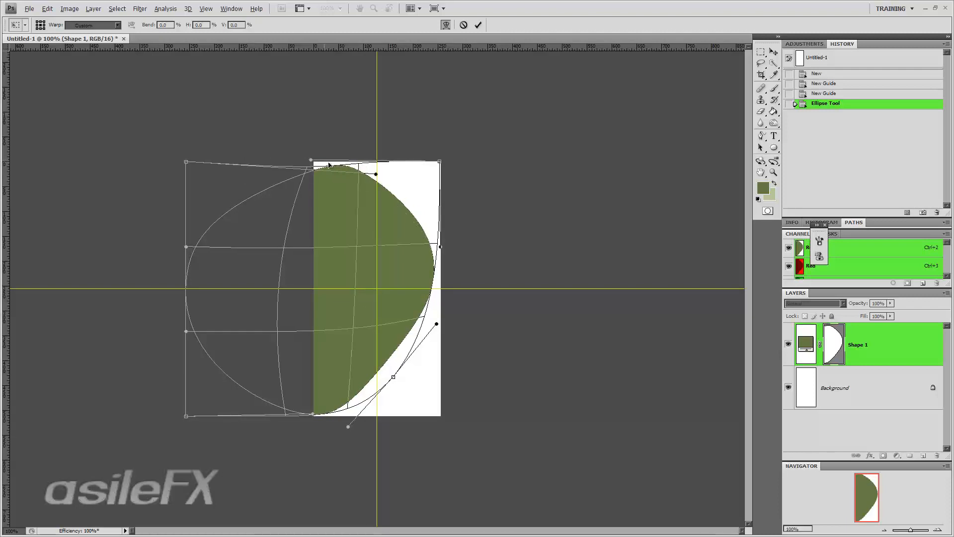
mouse_move(367, 174)
left_mouse_down()
mouse_move(395, 173)
mouse_move(369, 172)
left_mouse_up()
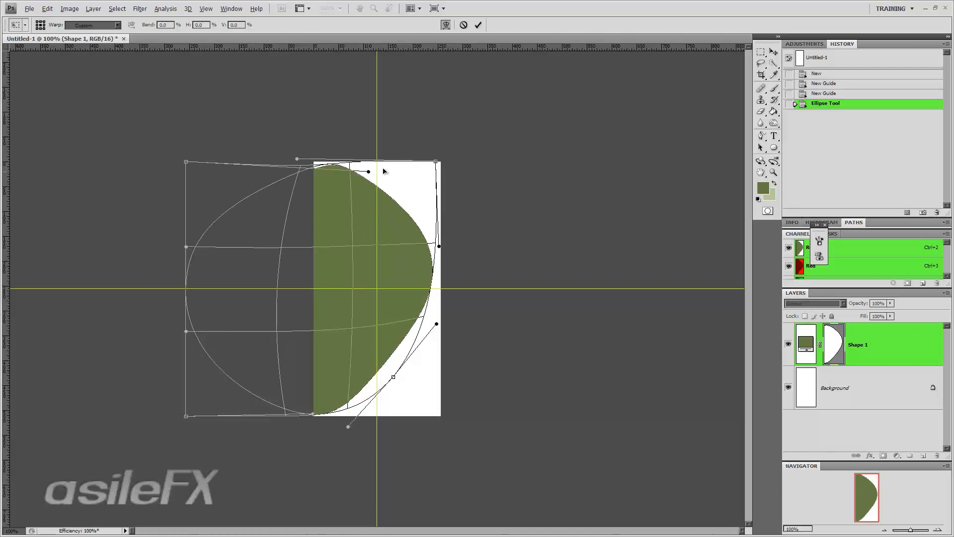
left_click_drag(297, 158, 356, 165)
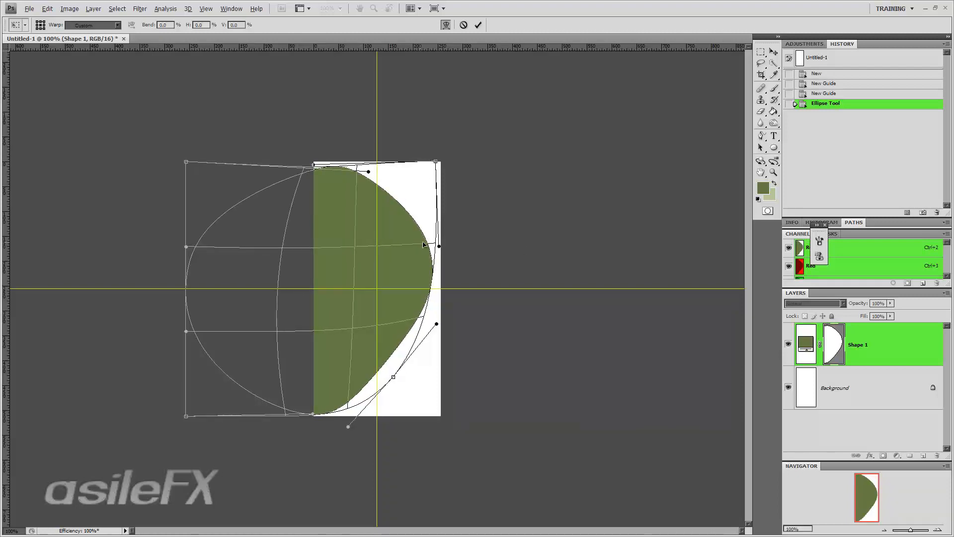
- Round out the shape's upper right side and move the warp's upper-right corner point inward
mouse_move(439, 246)
left_mouse_down()
mouse_move(450, 228)
mouse_move(440, 245)
left_mouse_up()
left_click_drag(390, 194, 395, 197)
left_click_drag(315, 175, 378, 170)
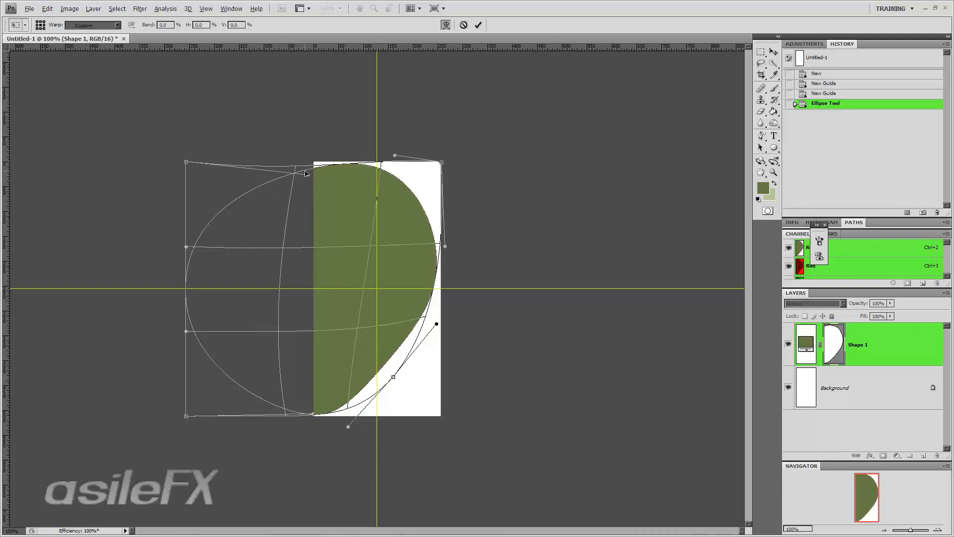
left_click_drag(305, 173, 292, 179)
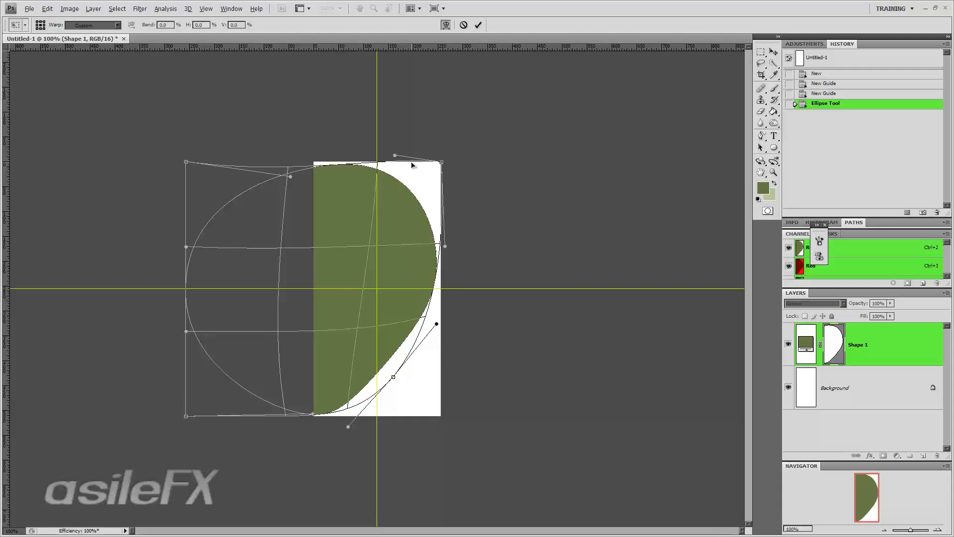
left_click_drag(439, 248, 430, 284)
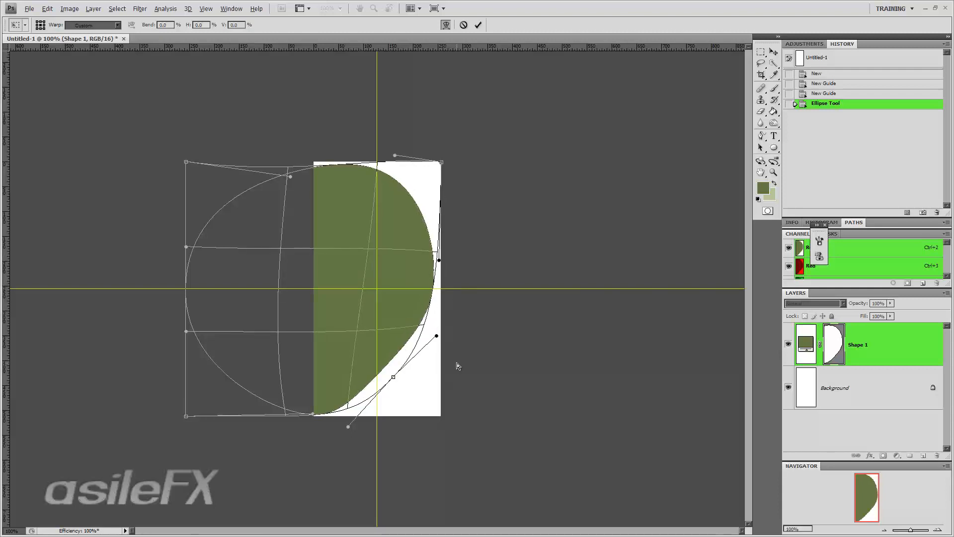
left_click_drag(442, 163, 424, 201)
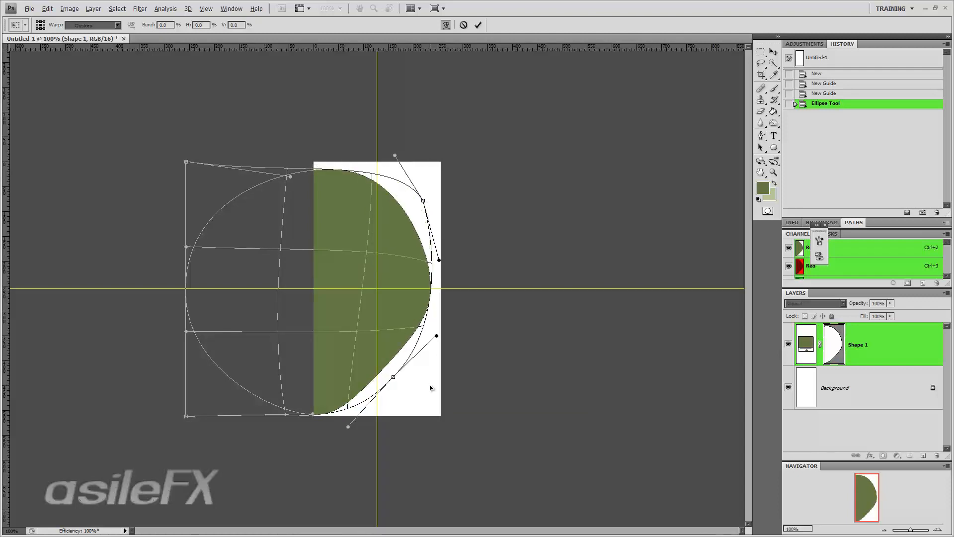
- Reshape the warp's lower and upper edges by adjusting their handles, tapering the shape's lower tip and raising its top curve toward the canvas edge
left_click_drag(312, 415, 268, 417)
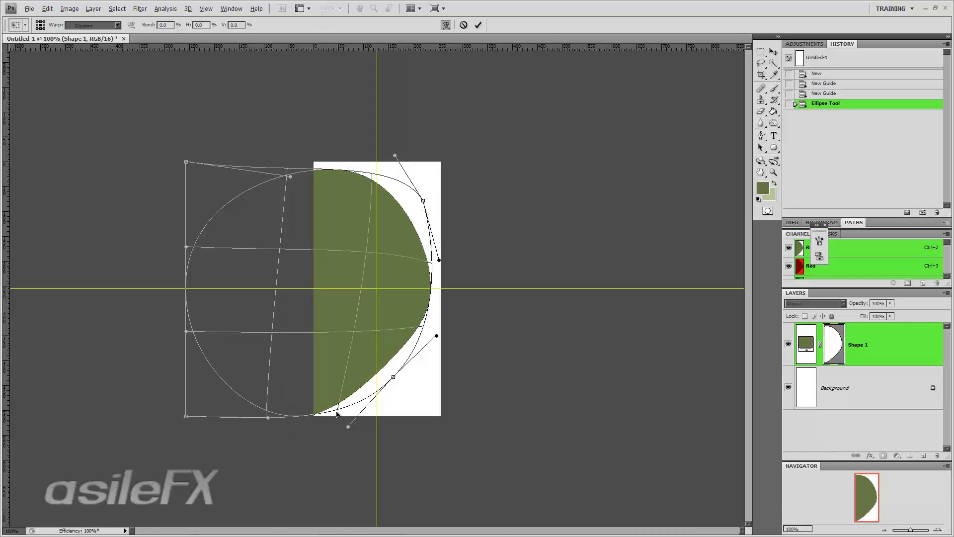
left_click_drag(337, 414, 310, 415)
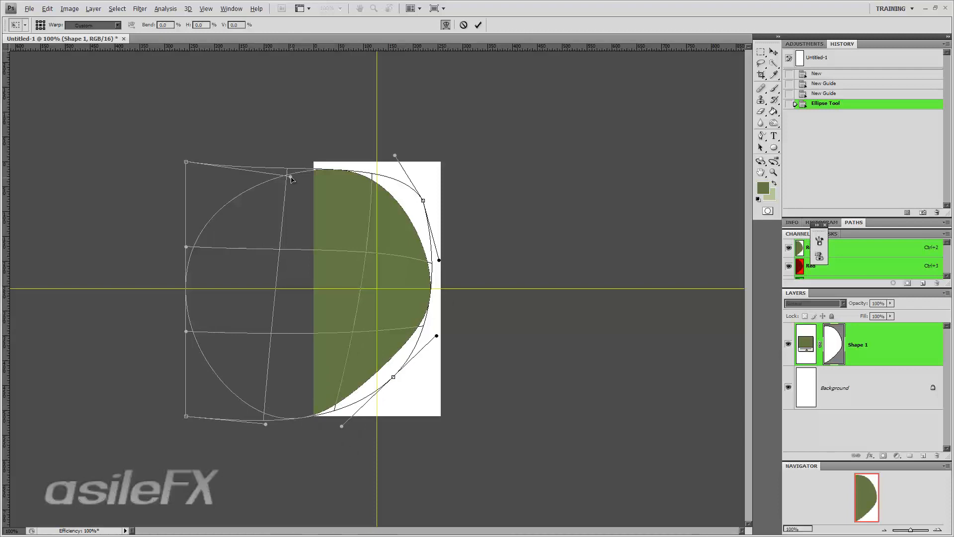
left_click_drag(292, 179, 282, 176)
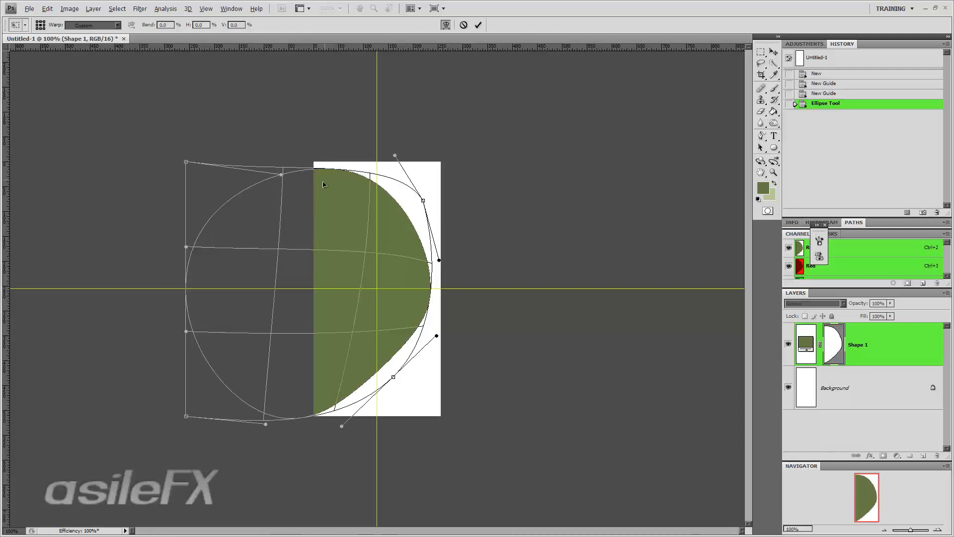
left_click_drag(374, 184, 367, 193)
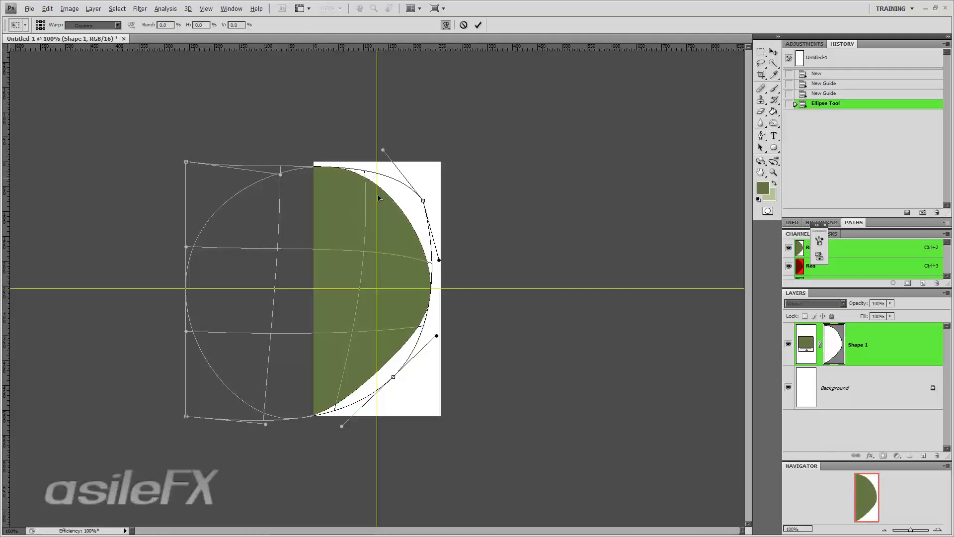
left_click_drag(371, 179, 368, 177)
left_click_drag(384, 212, 386, 228)
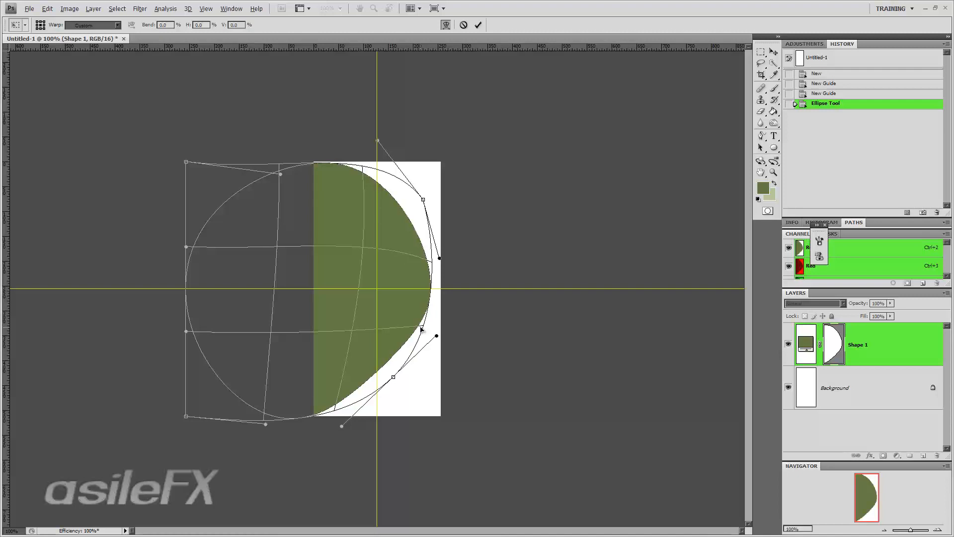
- Refine the curve along the shape's outer right side with the warp's right-hand handles and apply the warp
left_click_drag(417, 334, 417, 332)
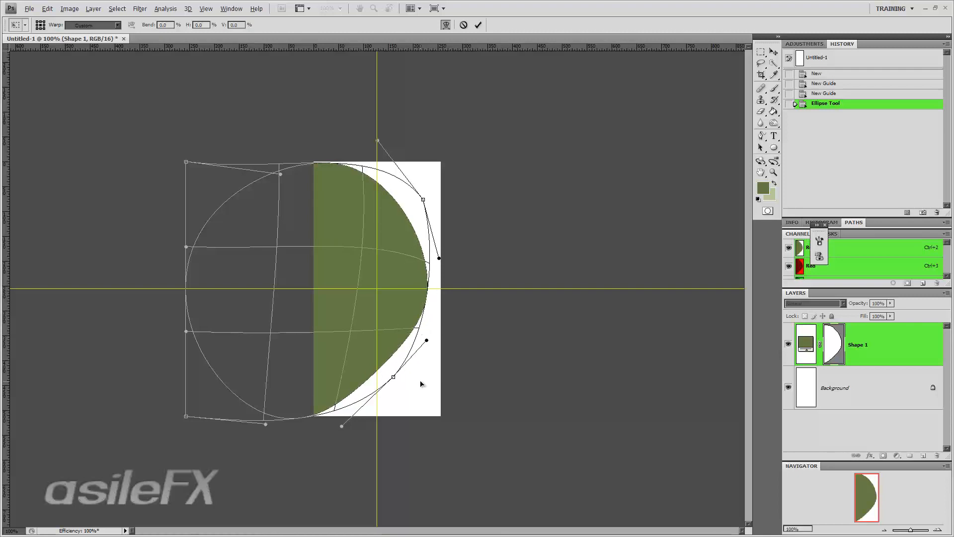
left_click_drag(421, 315, 430, 313)
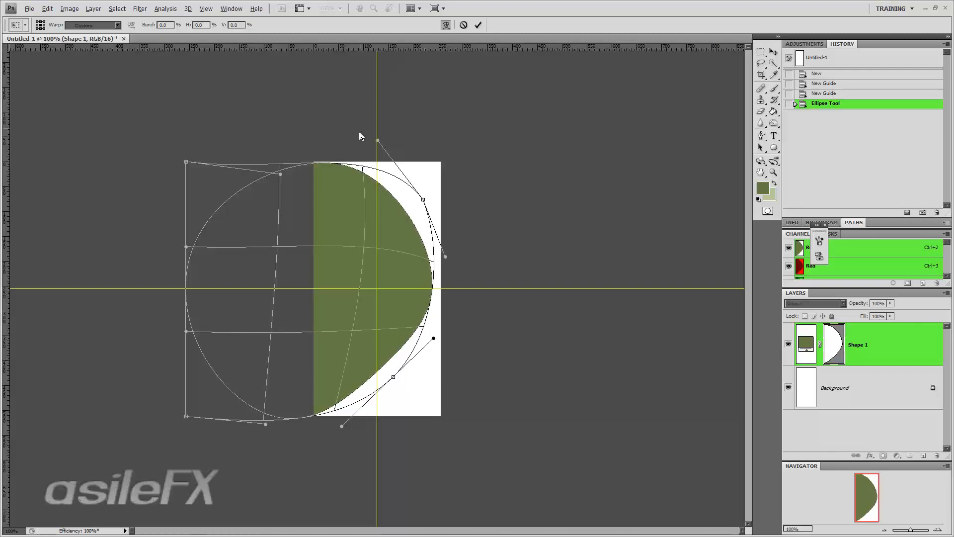
left_click_drag(378, 142, 379, 145)
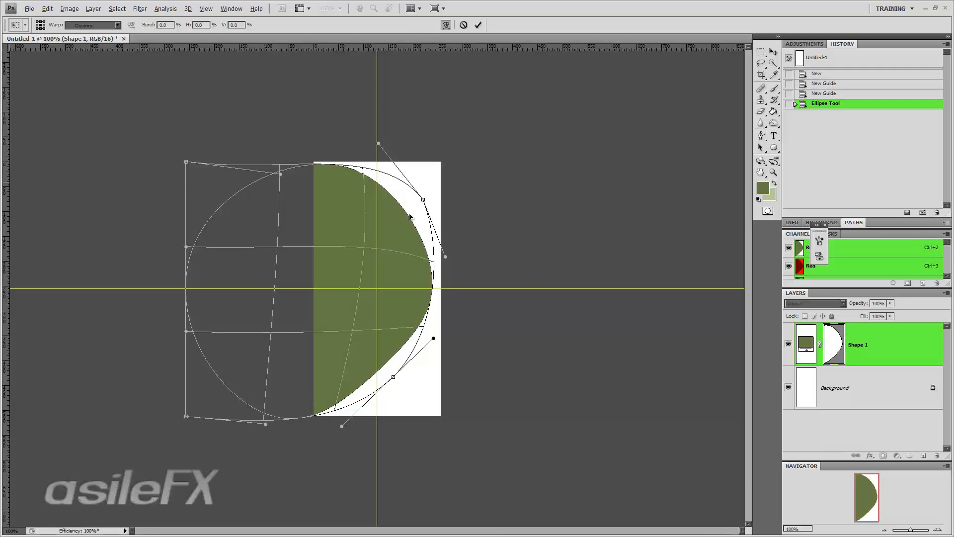
left_click_drag(445, 257, 437, 238)
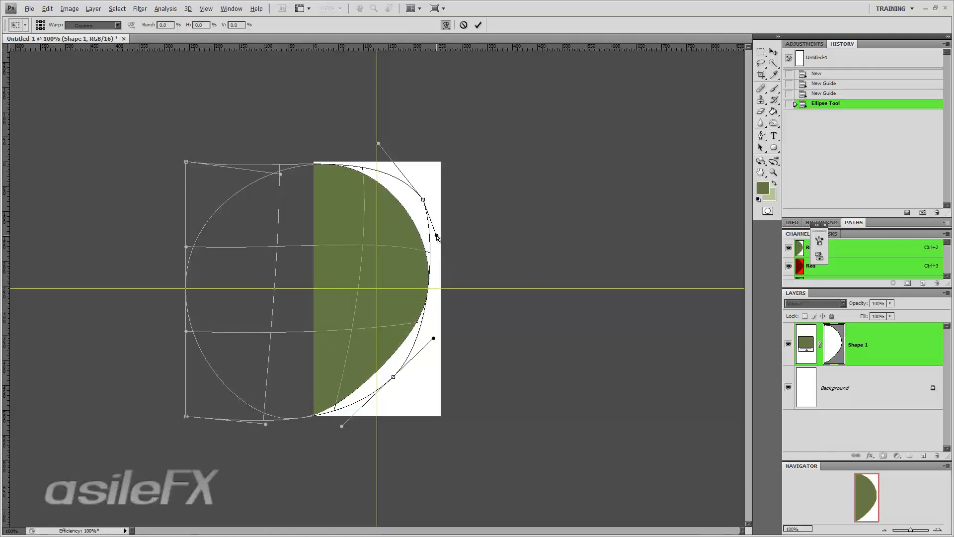
mouse_move(434, 339)
left_mouse_down()
mouse_move(420, 331)
mouse_move(443, 329)
left_mouse_up()
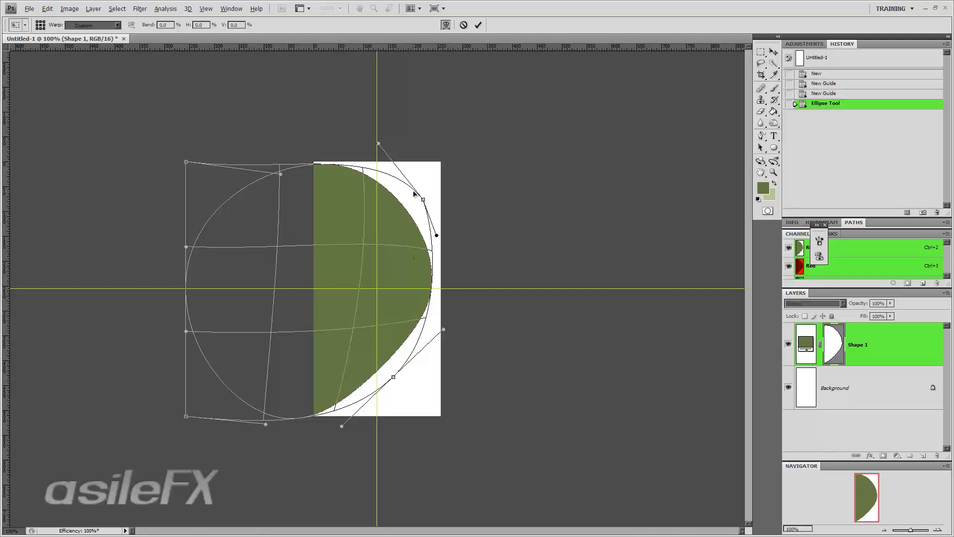
key("Return")
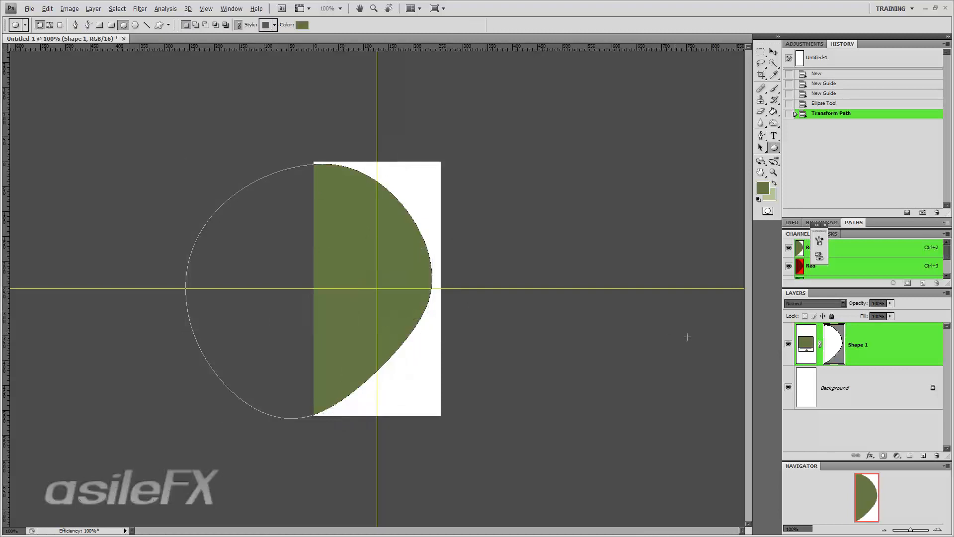
- Duplicate the Shape 1 layer and hide the copy
left_click_drag(918, 351, 923, 455)
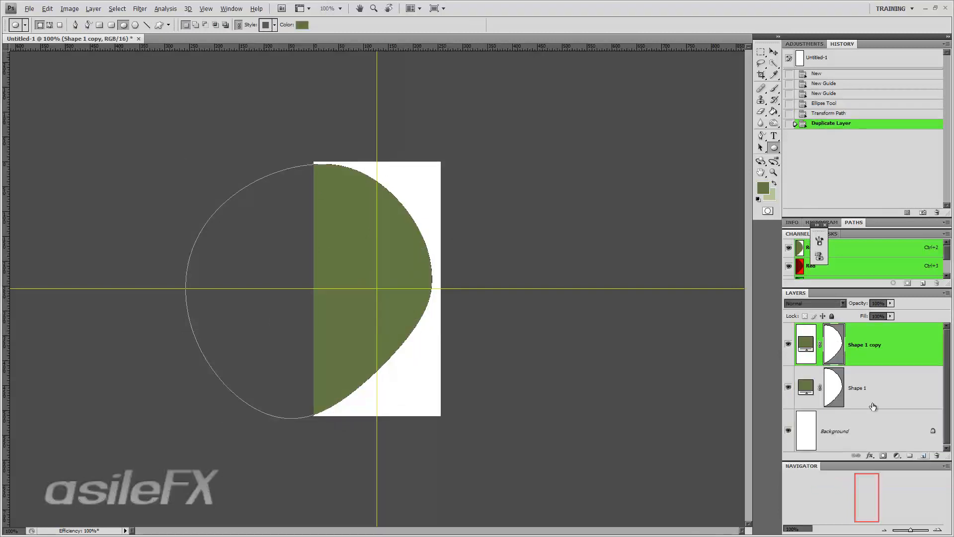
left_click(788, 347)
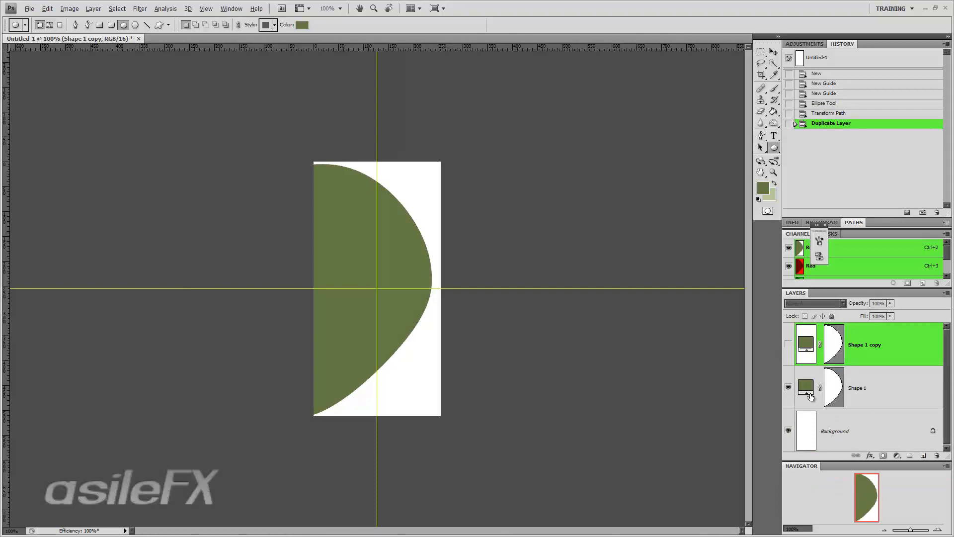
- Rasterize the original Shape 1 layer
left_click(899, 394)
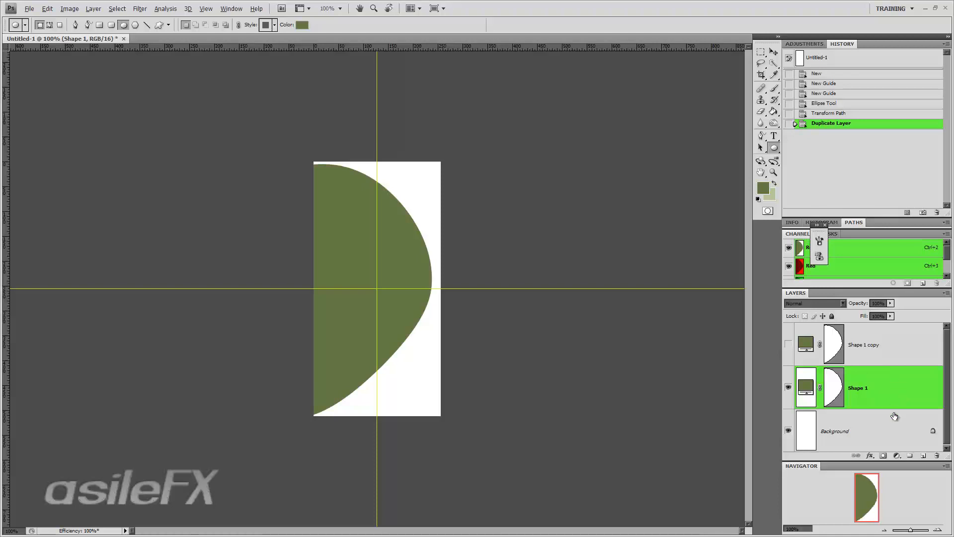
right_click(897, 395)
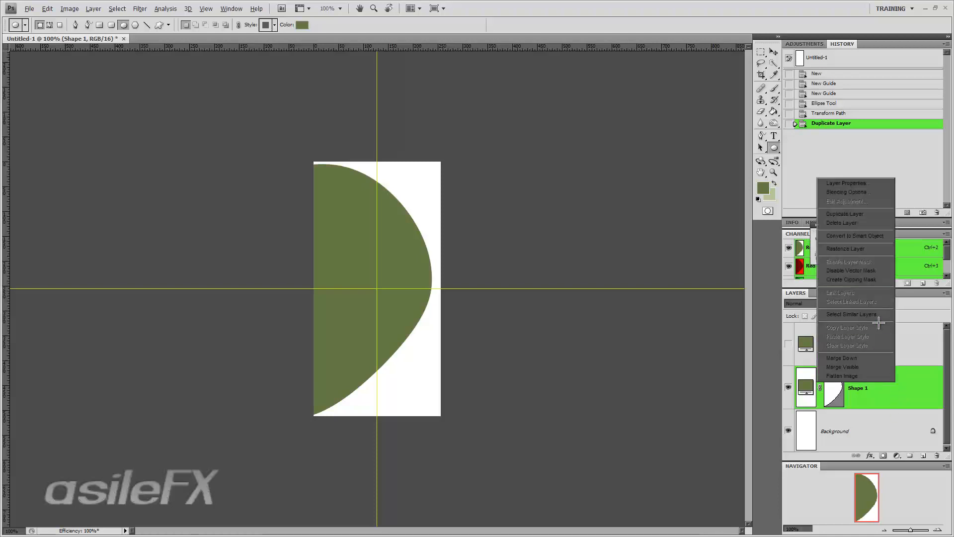
left_click(887, 249)
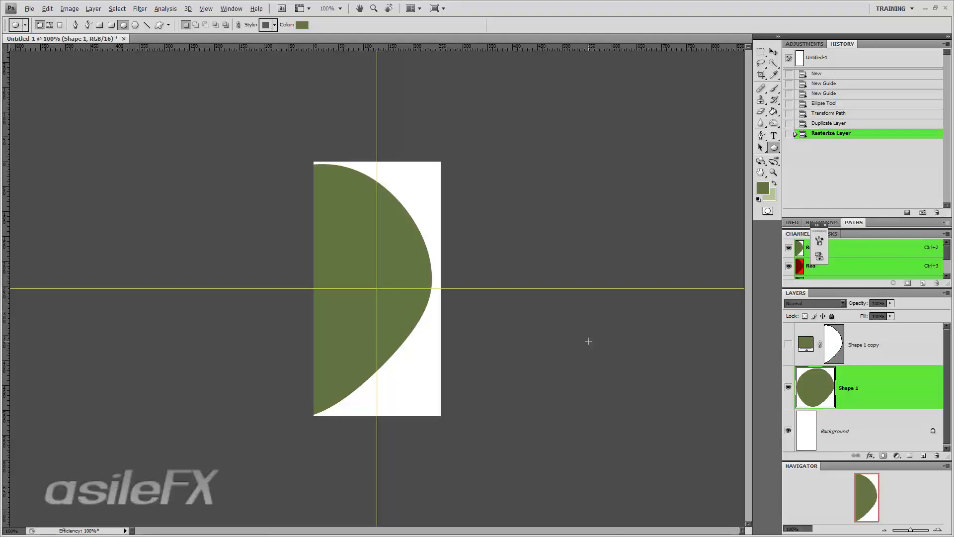
key("m")
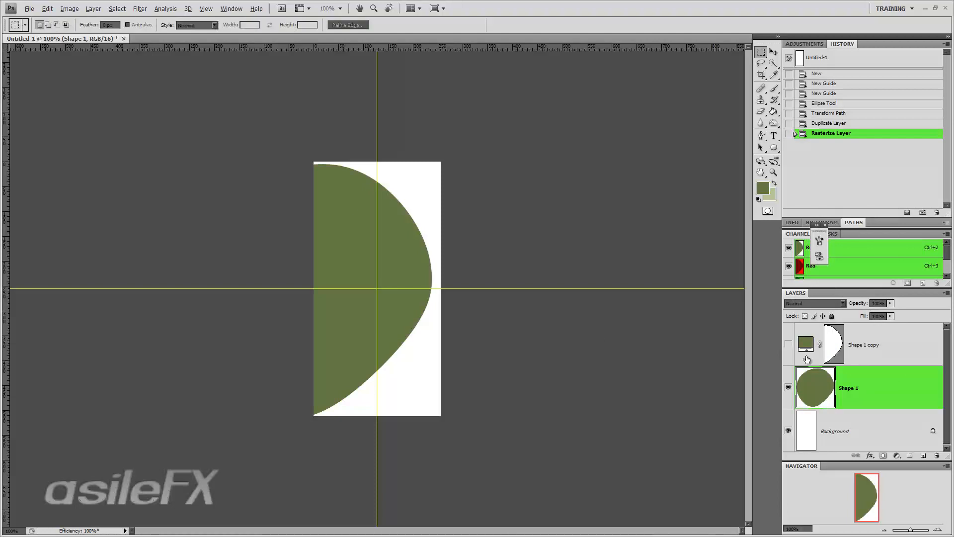
- Convert the Shape 1 copy layer to a smart object and hide it
right_click(888, 348)
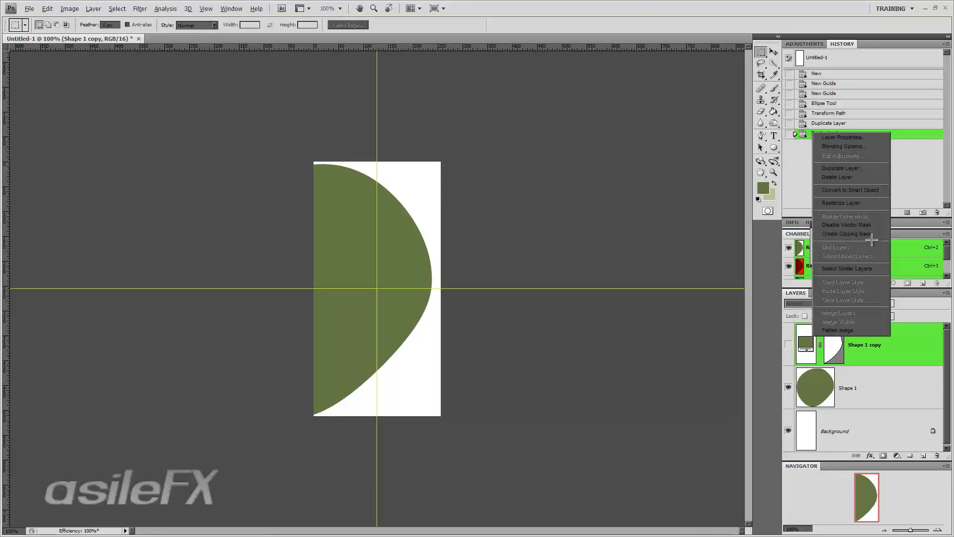
left_click(875, 190)
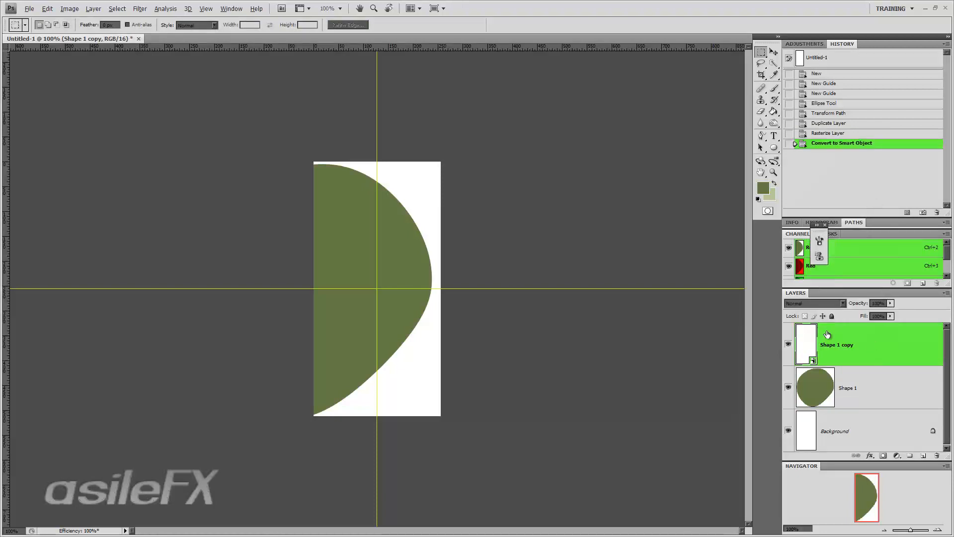
left_click(788, 344)
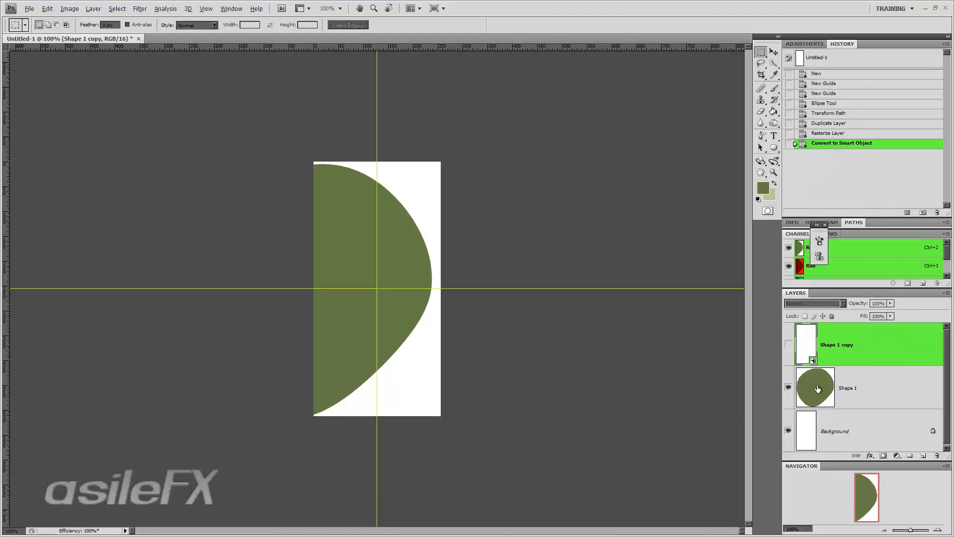
- Crop the document to the full canvas bounds to trim off the part of Shape 1 outside the canvas
key("c")
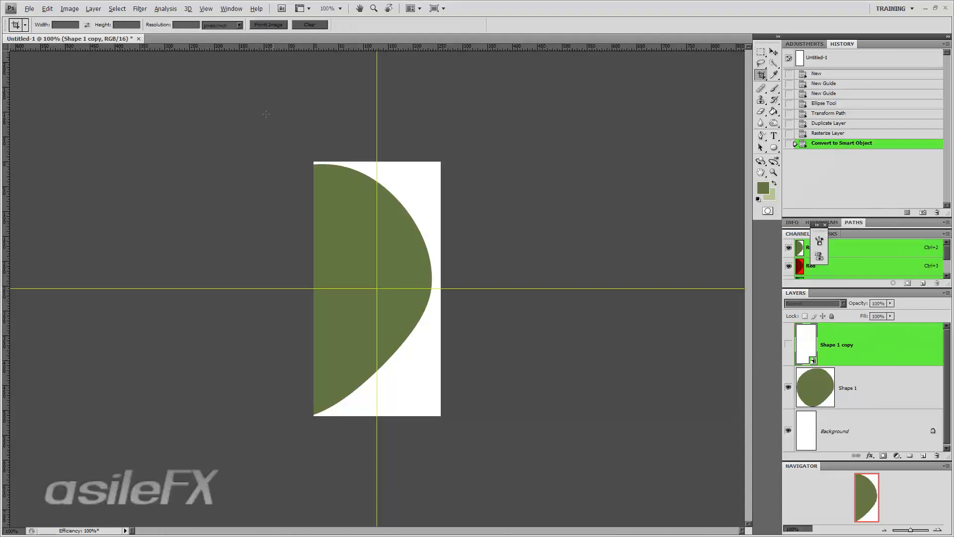
left_click_drag(266, 114, 467, 437)
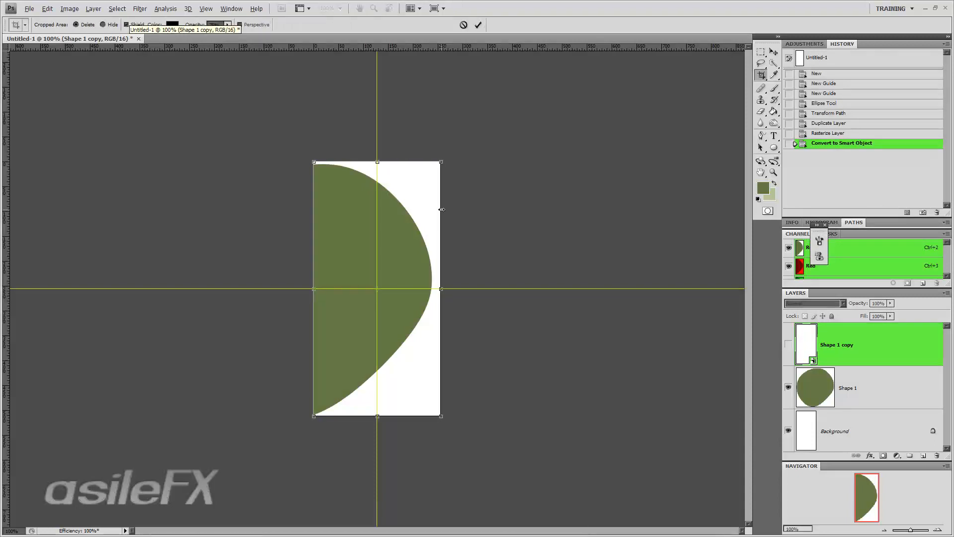
key("Return")
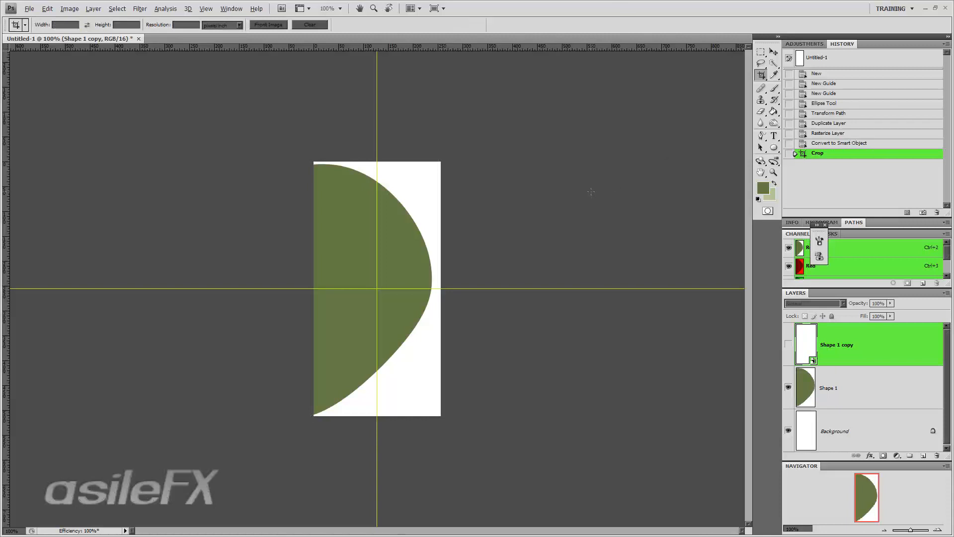
- Try widening the canvas to 512 pixels, anchored at the middle right with the Background extension color, and undo the resize
left_click(887, 383)
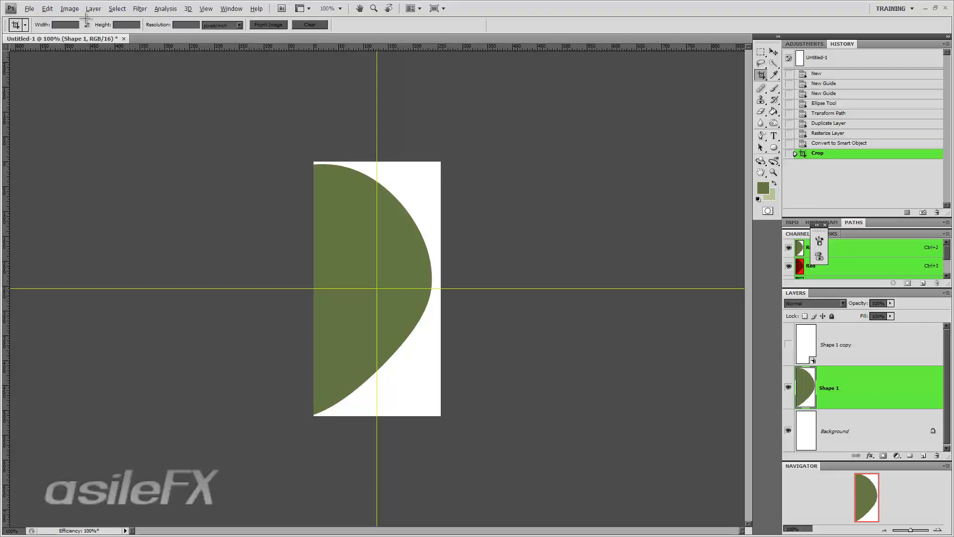
left_click(69, 8)
left_click(99, 85)
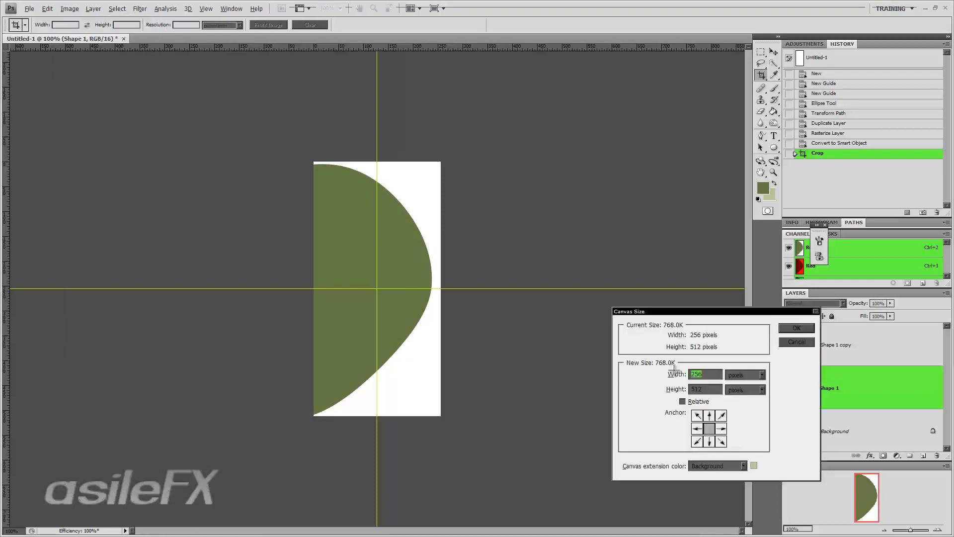
type("512")
left_click(722, 428)
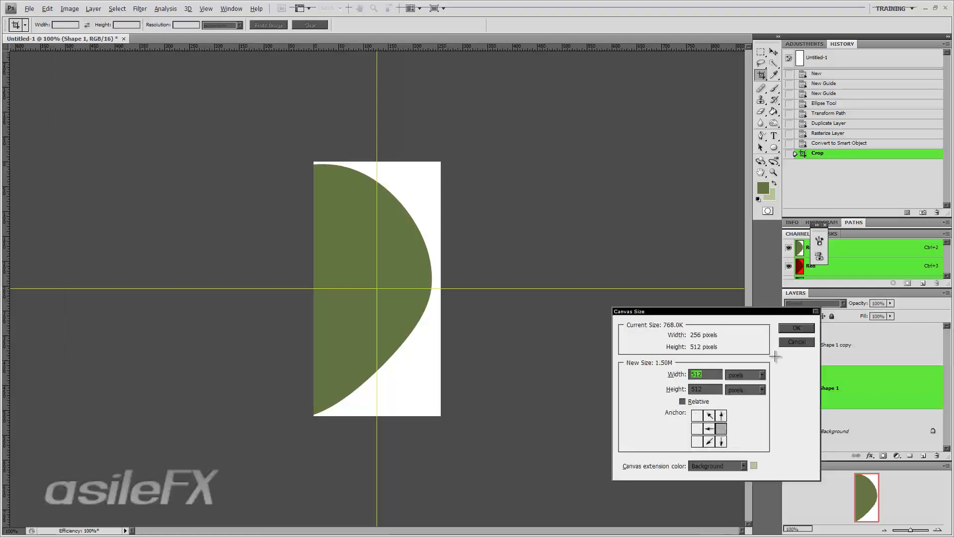
left_click(795, 328)
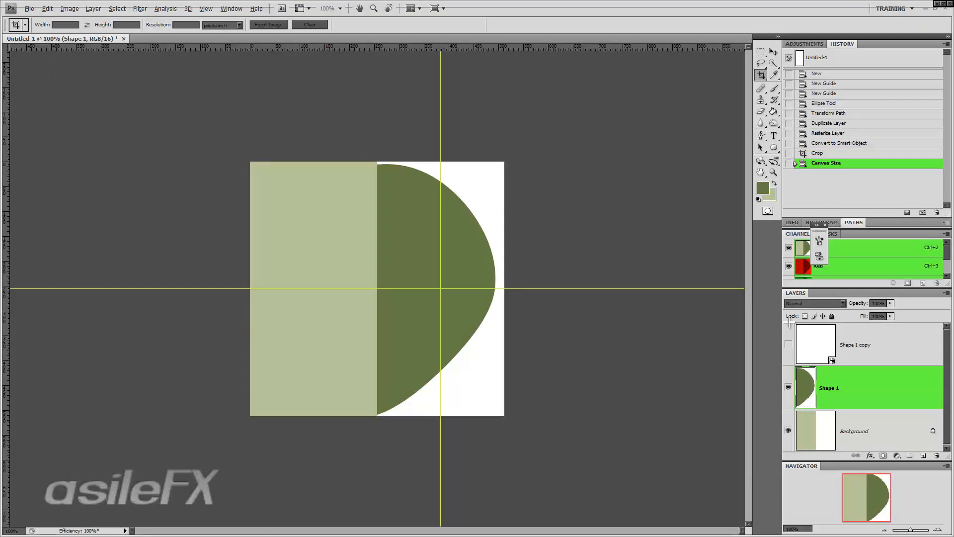
key("ctrl+z")
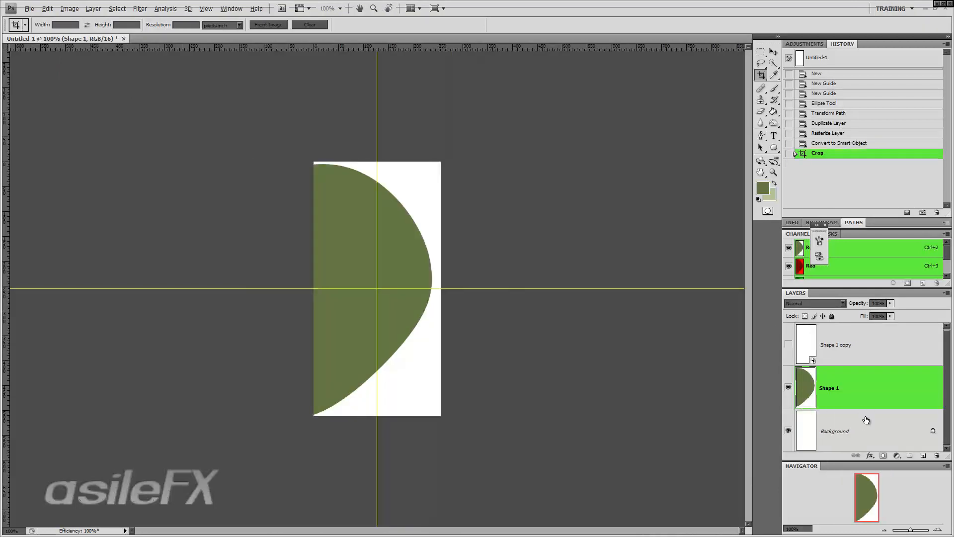
- Convert the Background into a regular layer and widen the canvas to 512 pixels, anchored at the middle right
double_click(865, 418)
key("Return")
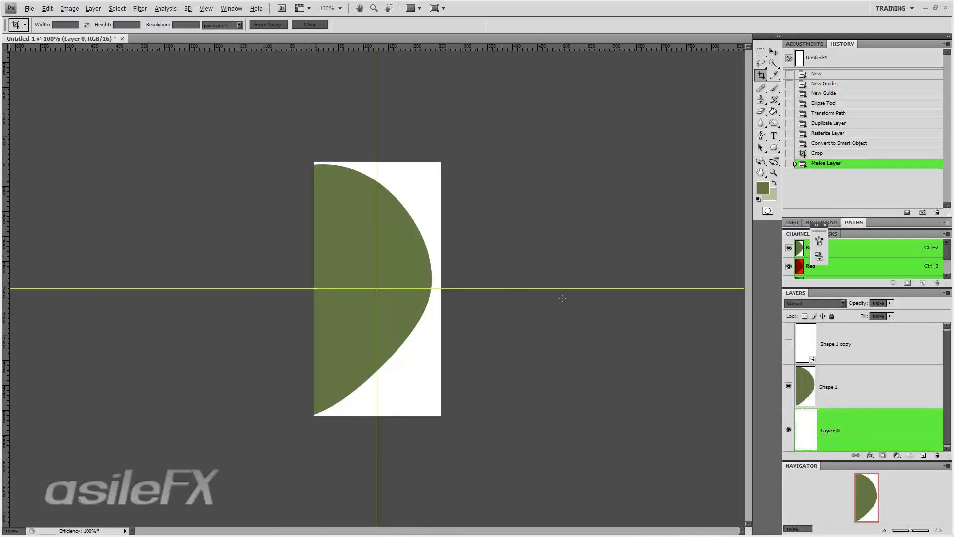
left_click(68, 9)
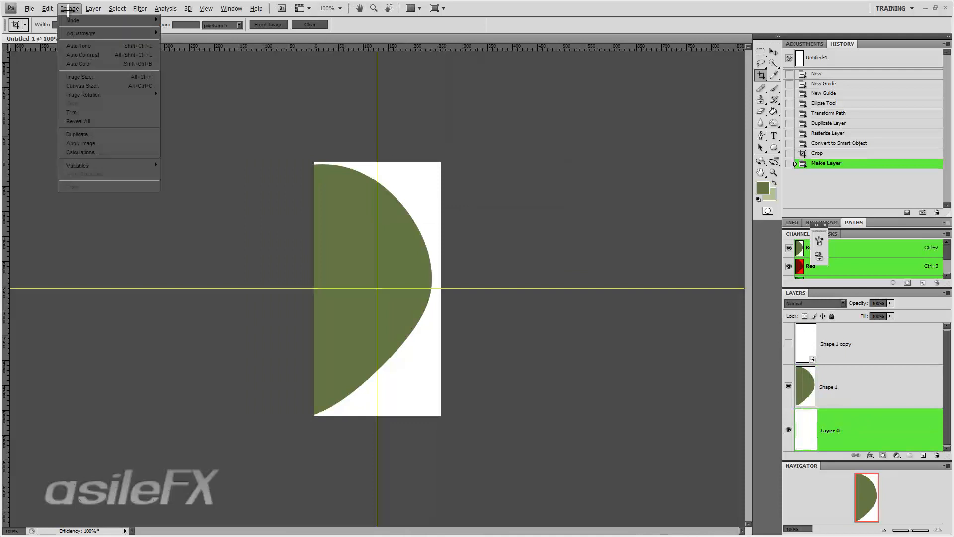
left_click(82, 85)
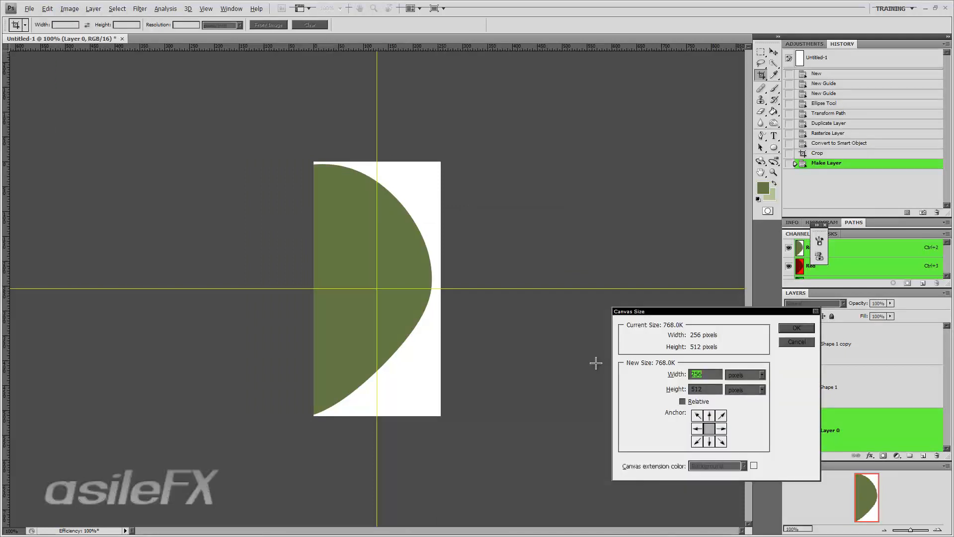
type("512")
left_click(721, 428)
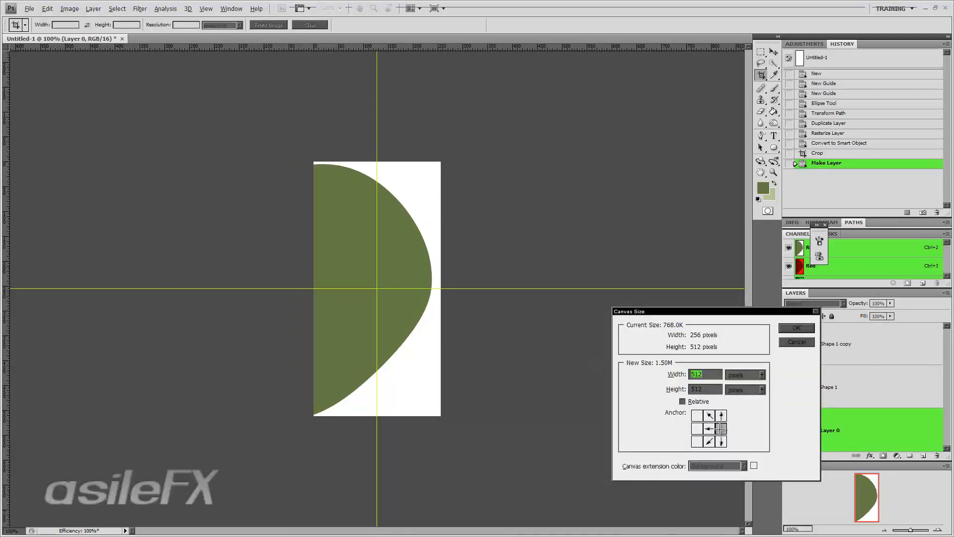
key("Return")
- Duplicate the rasterized Shape 1 layer and collapse the History panel
left_click(855, 378)
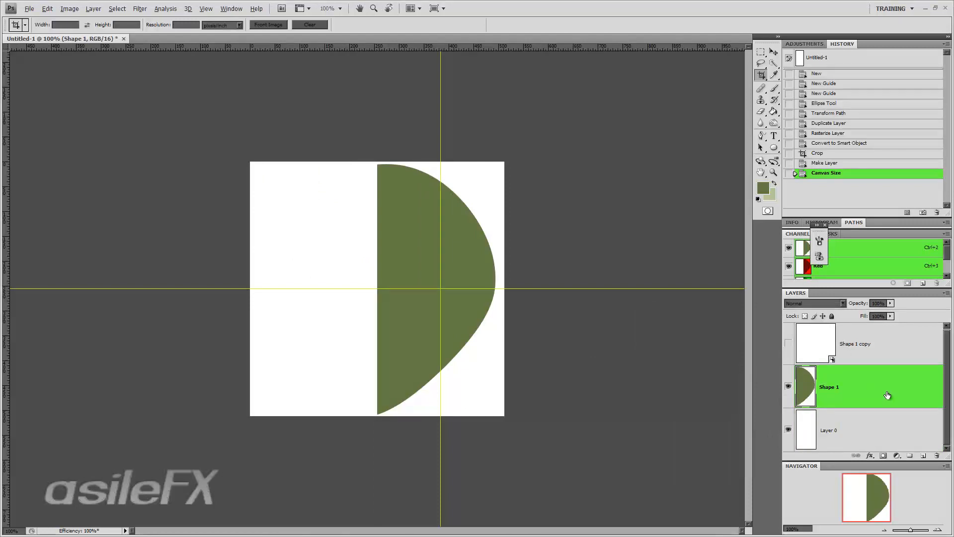
left_click_drag(890, 393, 923, 456)
left_click(788, 430)
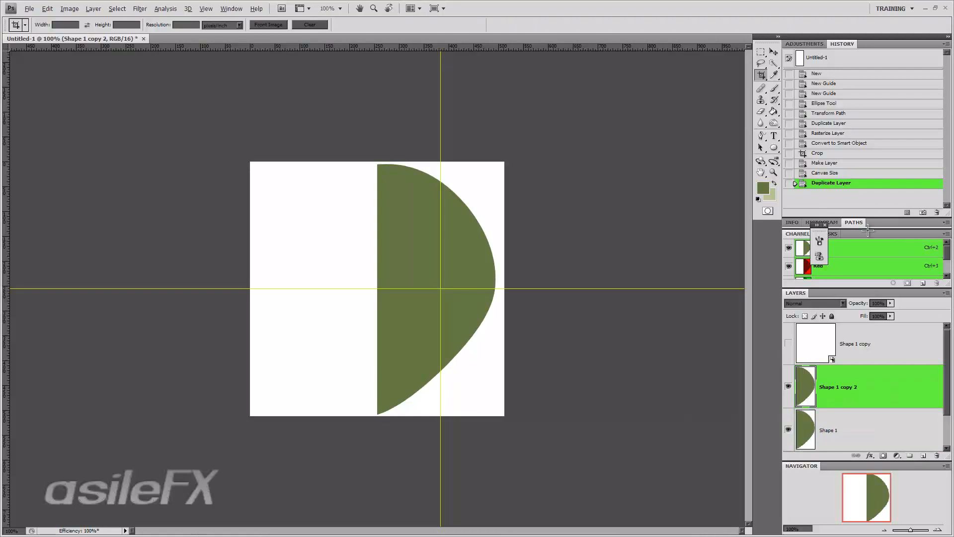
double_click(879, 44)
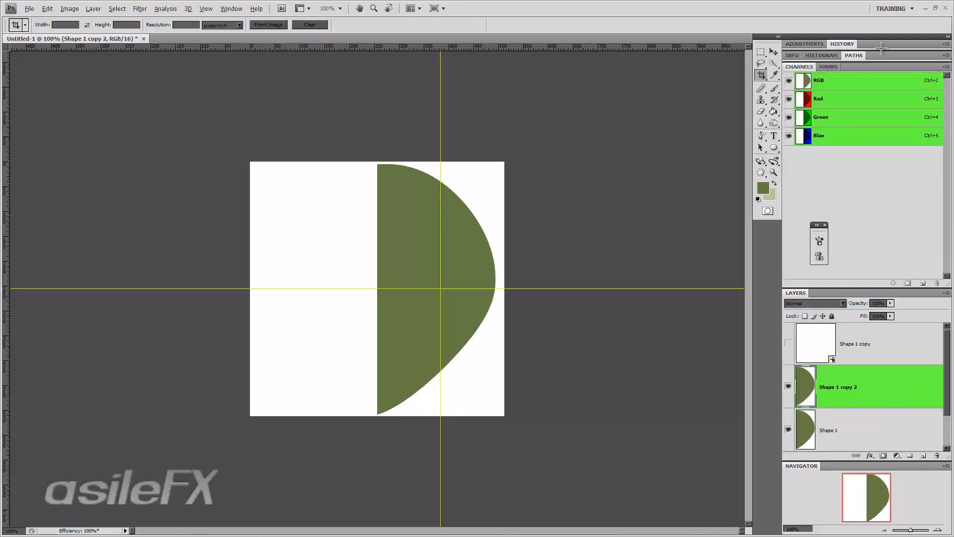
- Collapse the Channels panel and move the small floating panel clear of the layer list
double_click(885, 67)
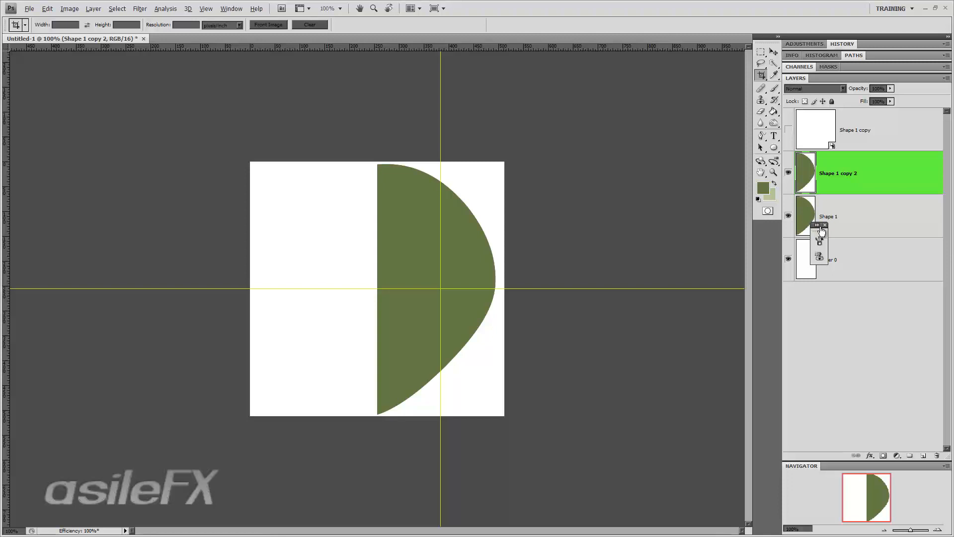
left_click_drag(819, 239, 766, 248)
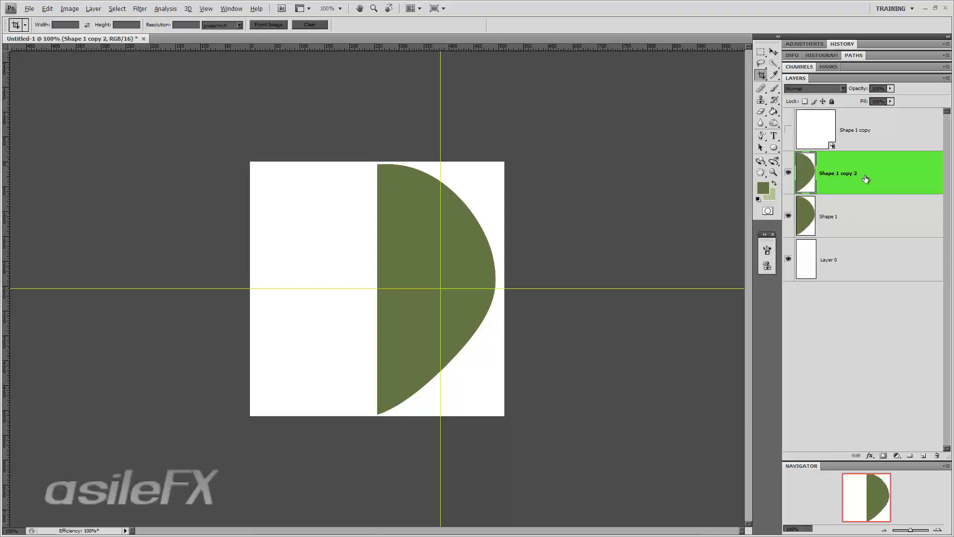
- Flip the Shape 1 copy 2 layer horizontally and move it against the original to form the leaf's left half
mouse_move(867, 179)
left_mouse_down()
mouse_move(921, 457)
mouse_move(882, 174)
left_mouse_up()
key("ctrl+t")
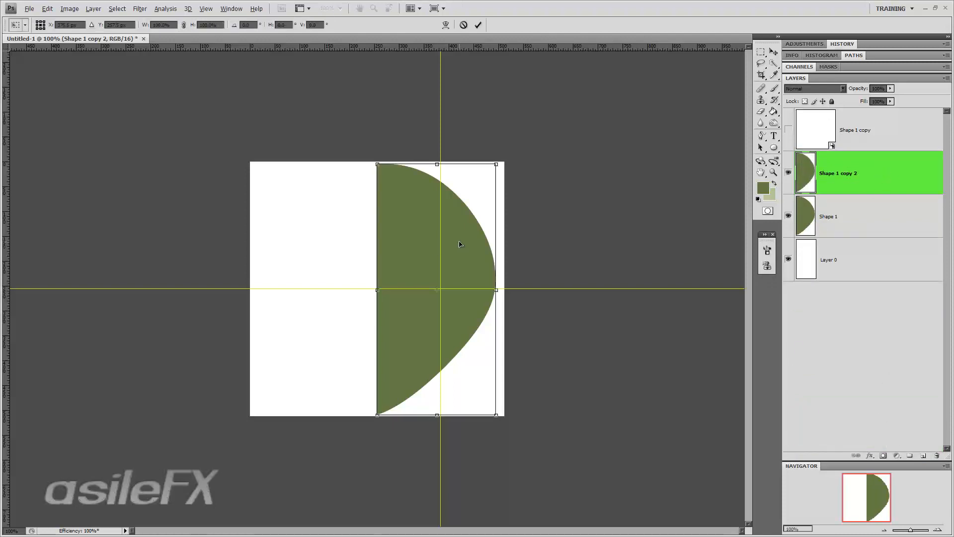
right_click(452, 237)
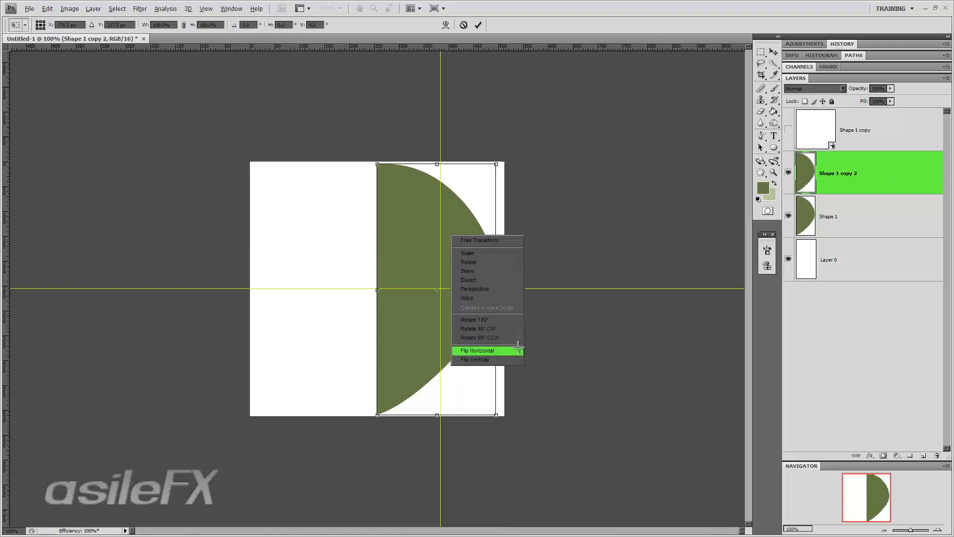
left_click(515, 349)
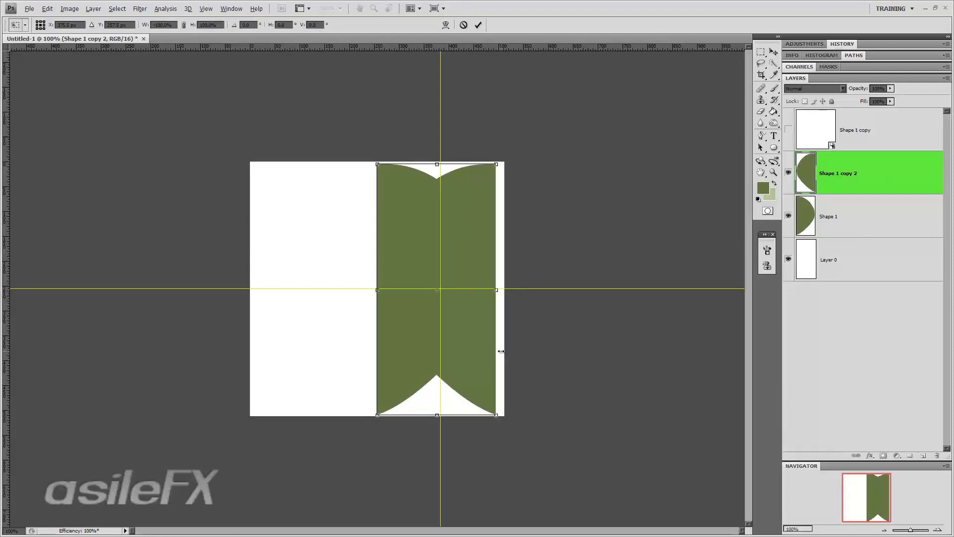
key("Return")
left_click_drag(528, 332, 403, 315)
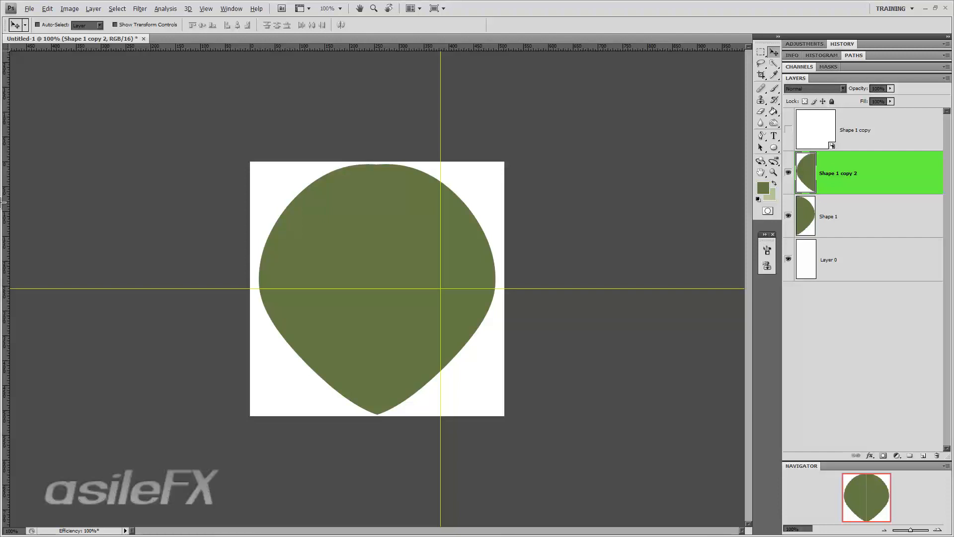
- Place a vertical guide on the seam where the two leaf halves meet
left_click_drag(4, 202, 377, 268)
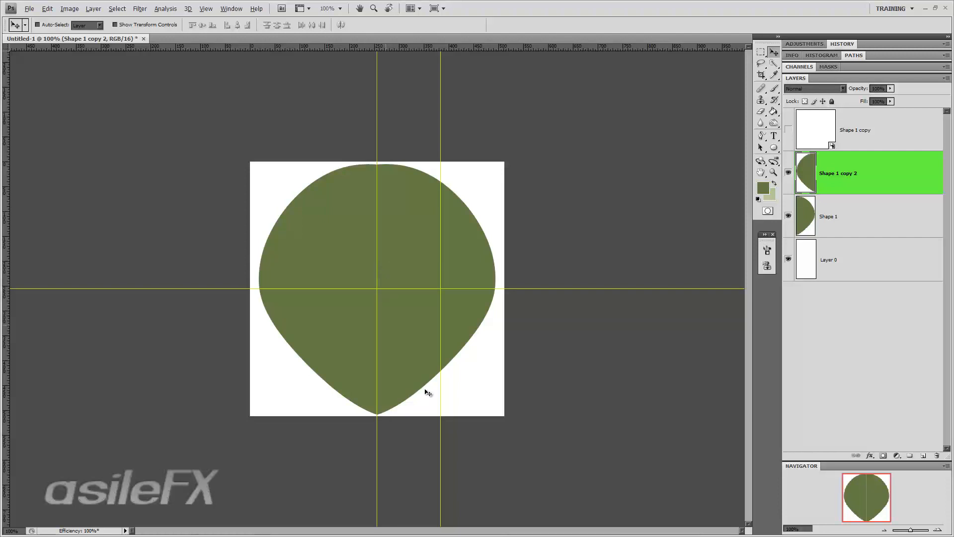
key("z")
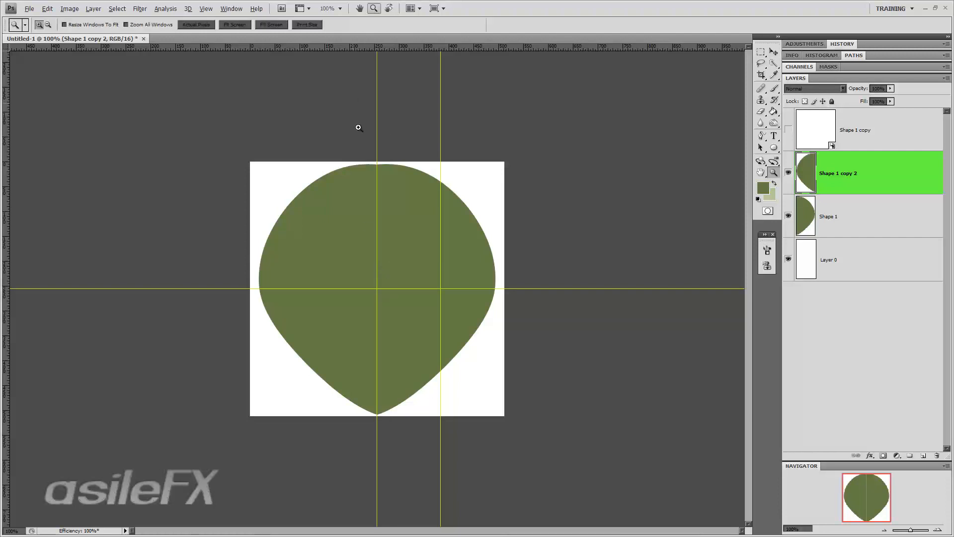
left_click_drag(358, 128, 500, 273)
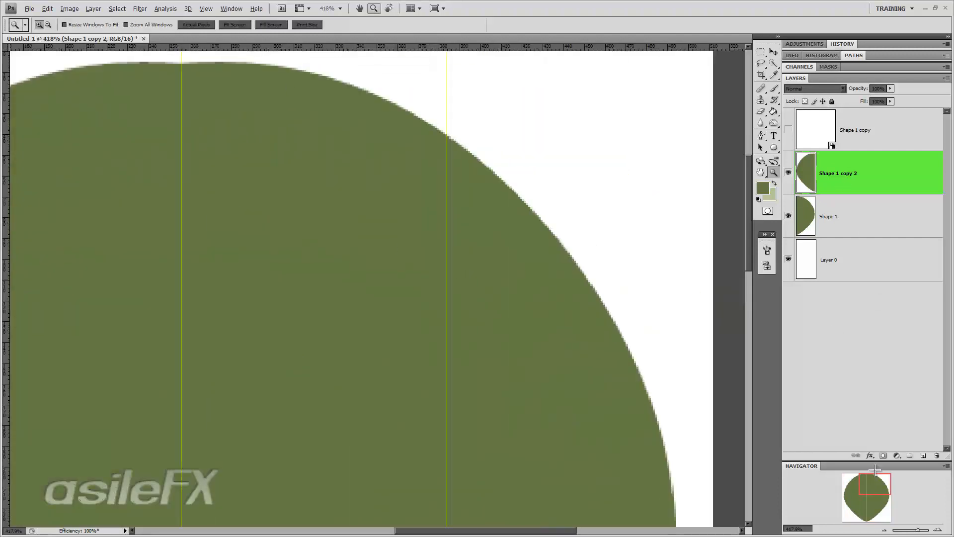
left_click_drag(875, 469, 867, 469)
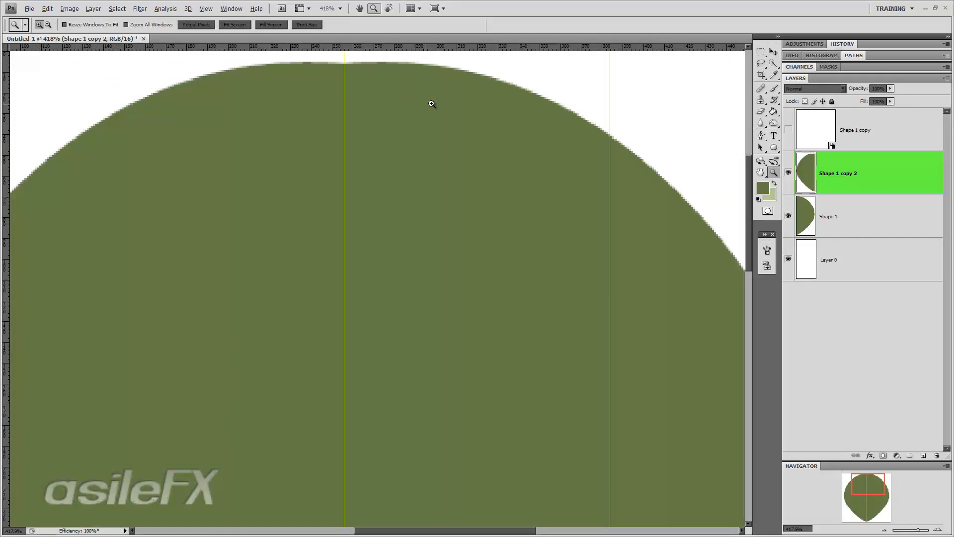
- Rename the Shape 1 layer as Main Leaf and the Shape 1 copy 2 layer as alt_side
left_click(854, 212)
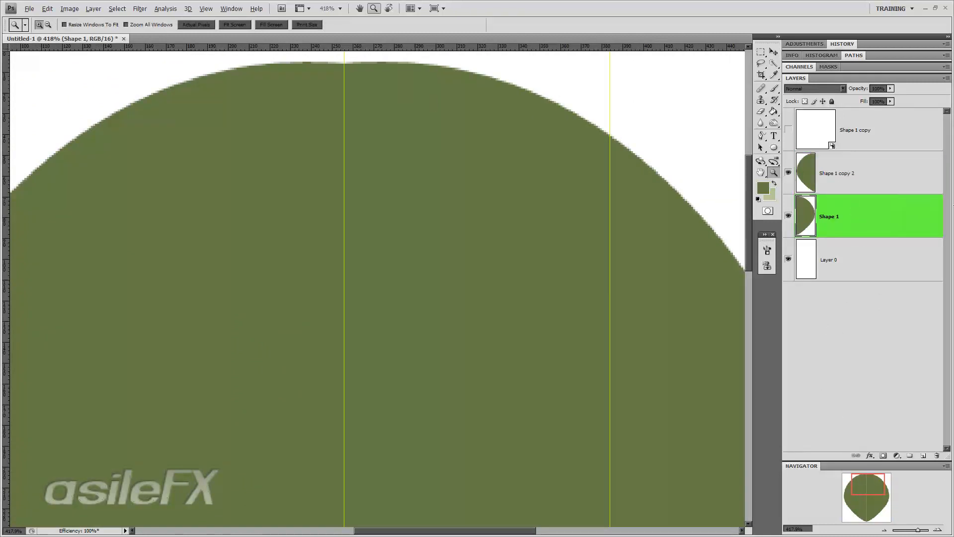
double_click(834, 219)
type("Main Leaf")
key("Return")
left_click(843, 176)
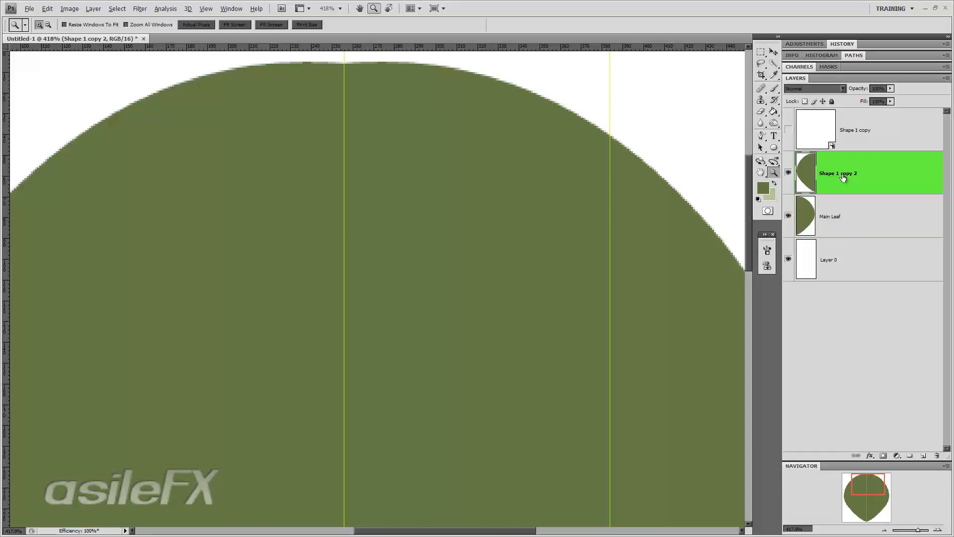
double_click(835, 171)
type("alt_side")
key("Return")
- Warp a rectangular selection at the top of the Main Leaf layer so its edge dips toward the centre seam, and deselect
left_click(847, 219)
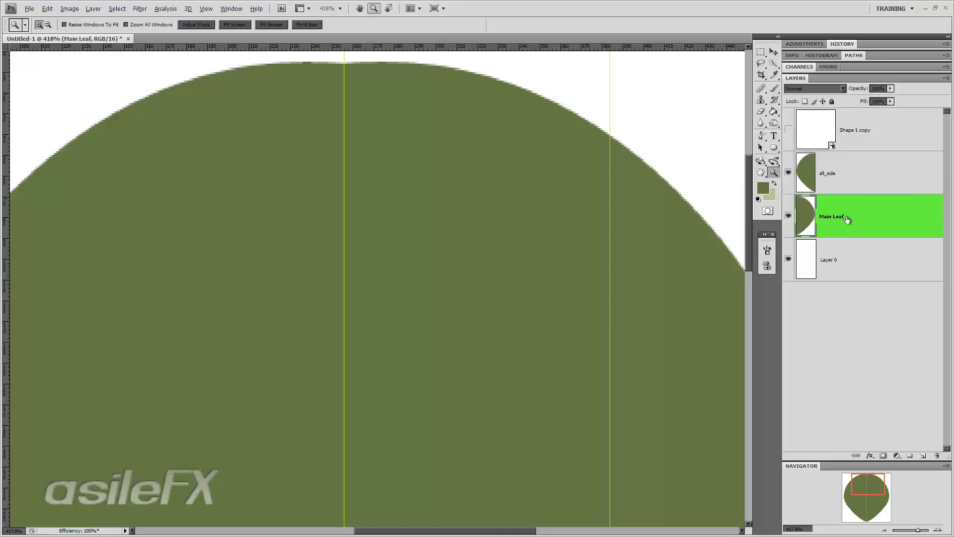
left_click_drag(746, 234, 748, 219)
key("m")
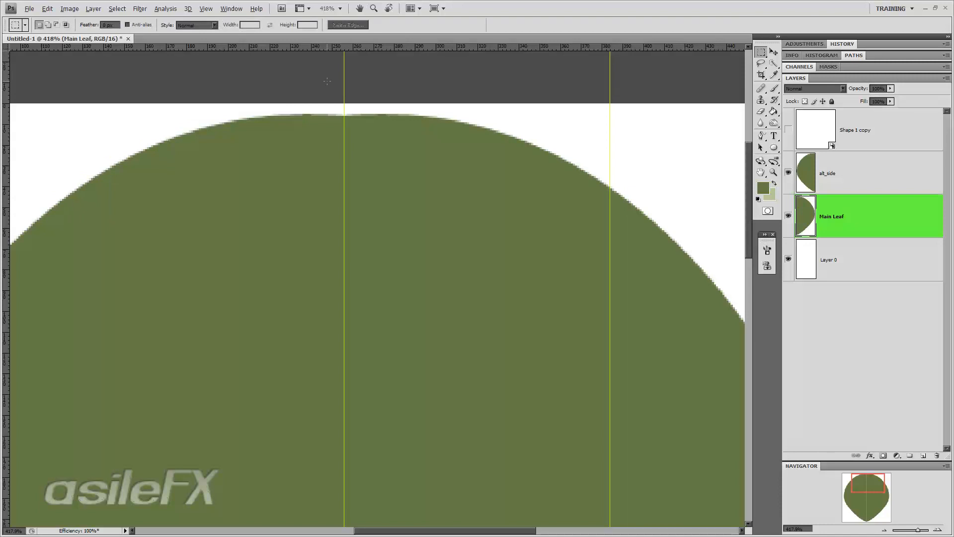
left_click_drag(317, 104, 610, 186)
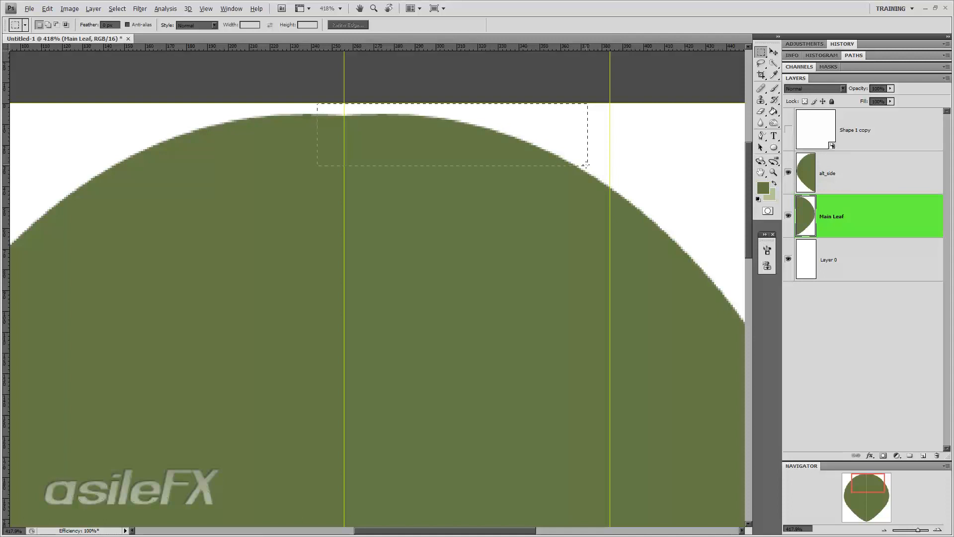
left_click_drag(586, 164, 586, 168)
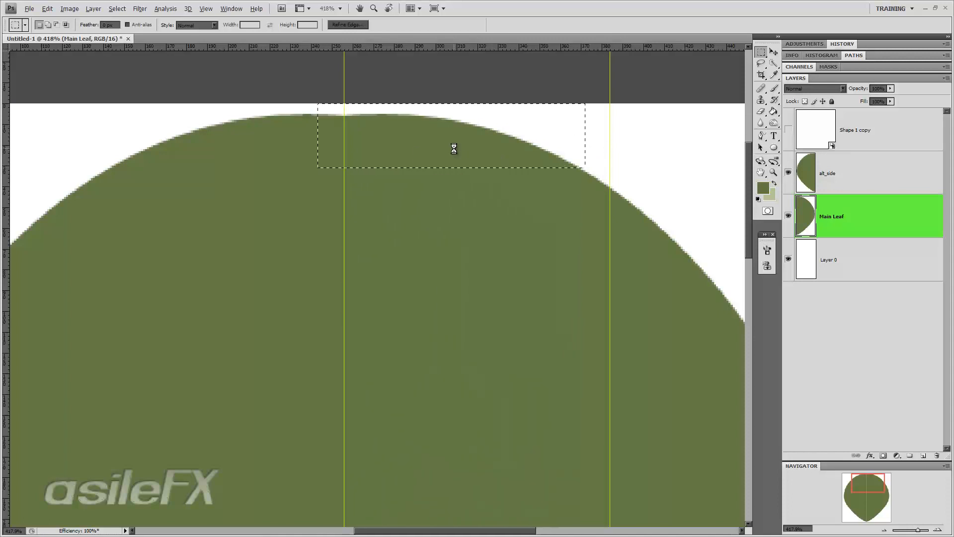
key("ctrl+t")
right_click(401, 127)
left_click(437, 190)
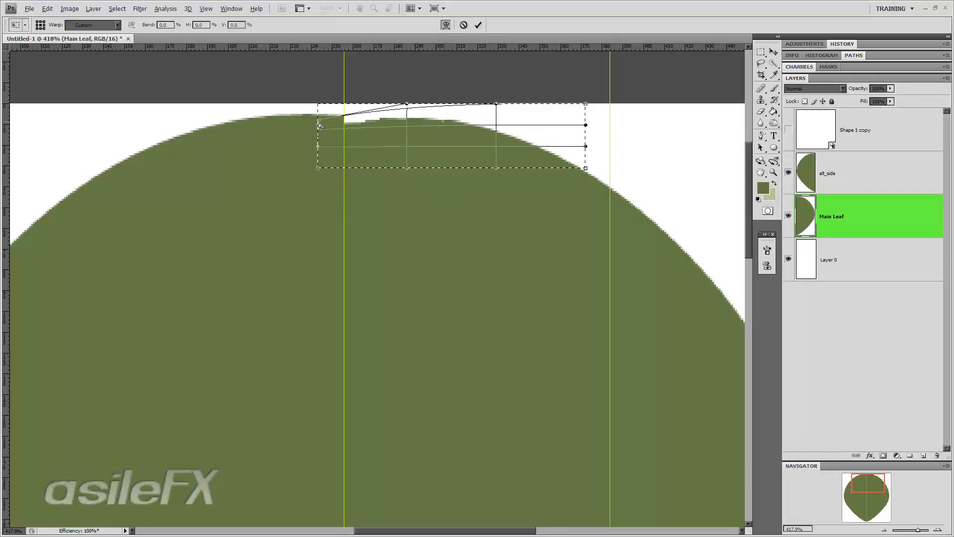
left_click_drag(319, 126, 319, 141)
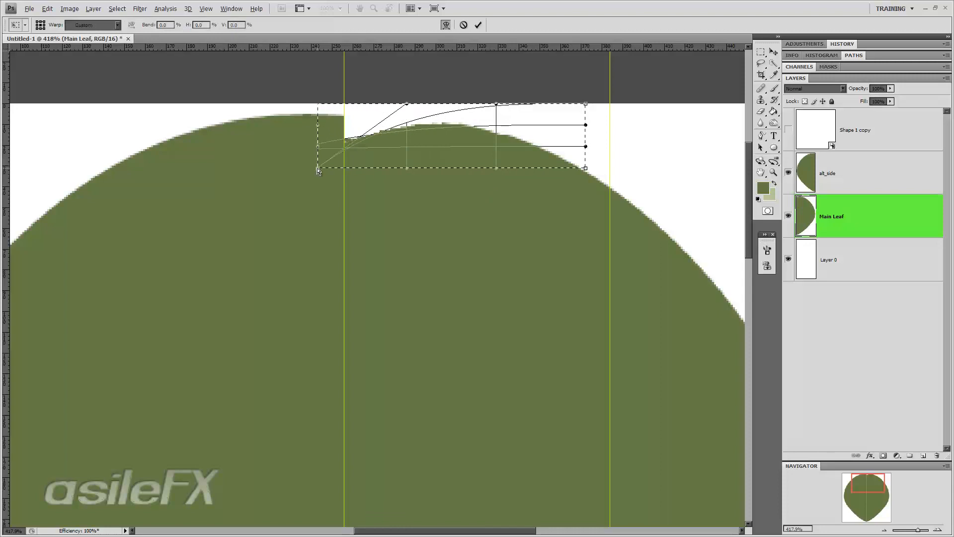
left_click_drag(318, 171, 319, 153)
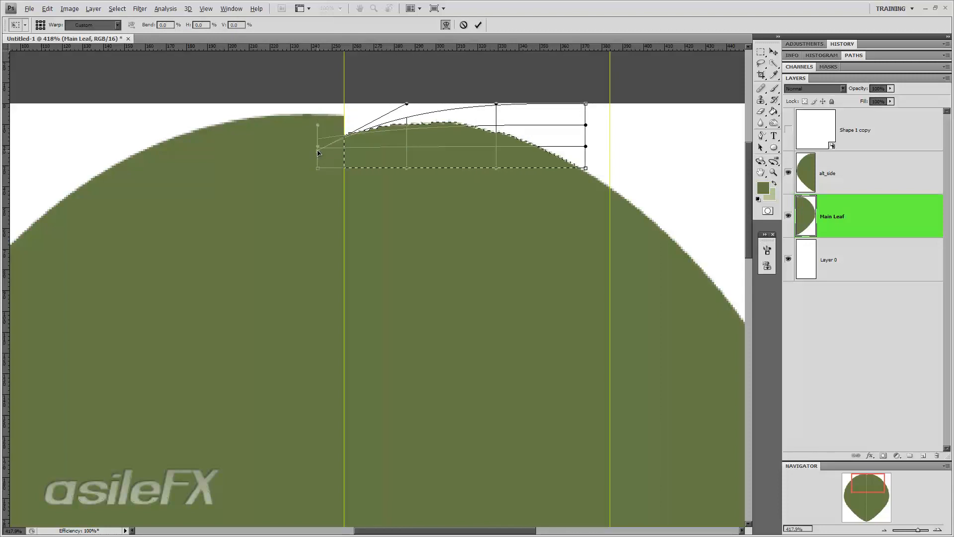
key("Return")
key("ctrl+d")
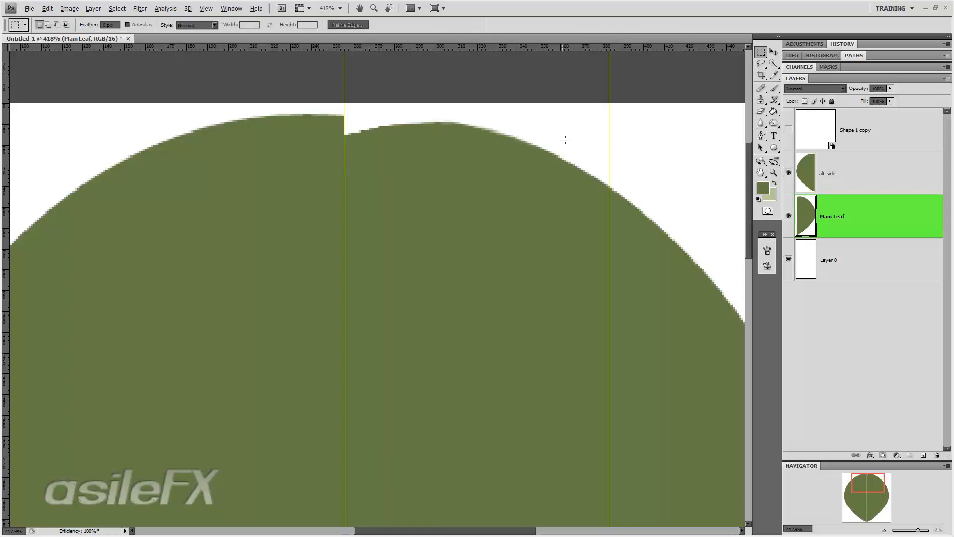
- Scale the Main Leaf layer's height down to about 96% from its top edge, keeping the transform active
key("ctrl+1")
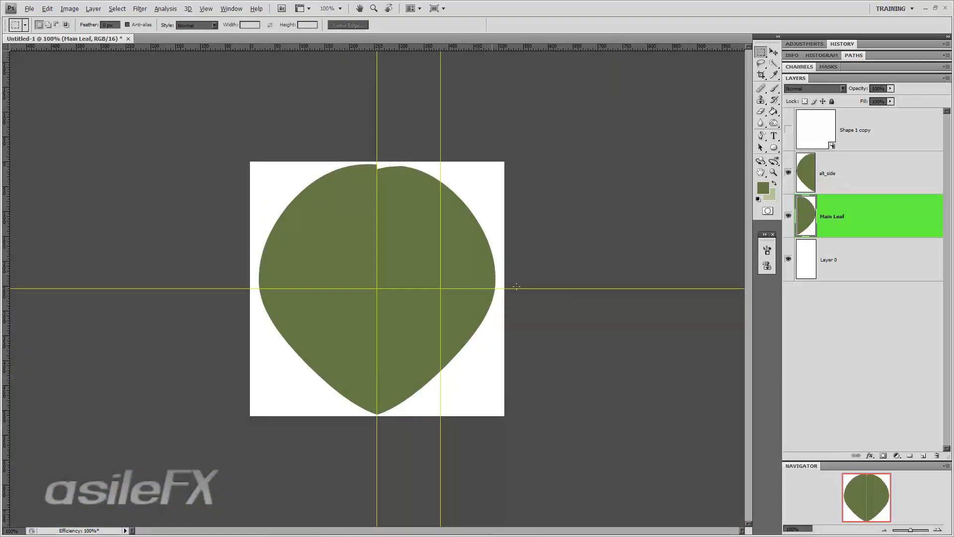
left_click(938, 529)
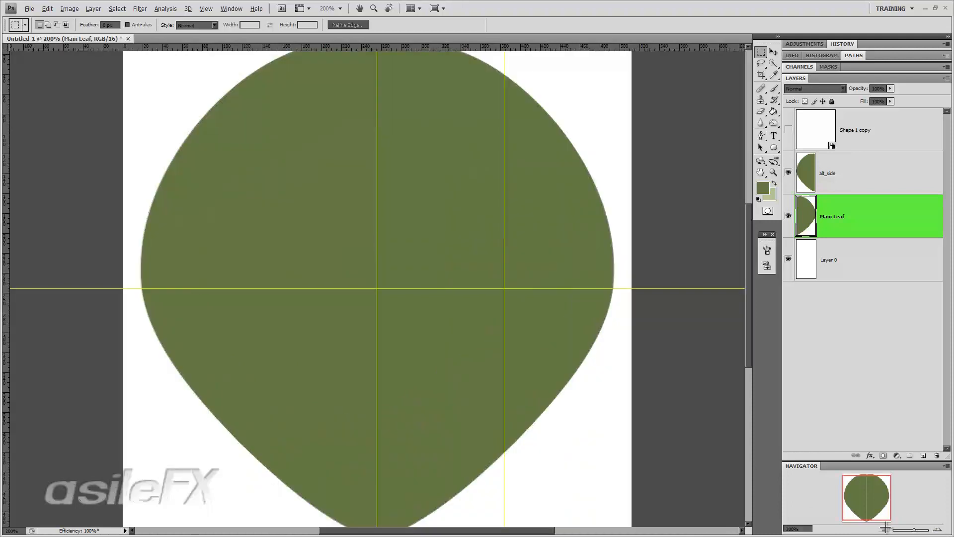
left_click(886, 529)
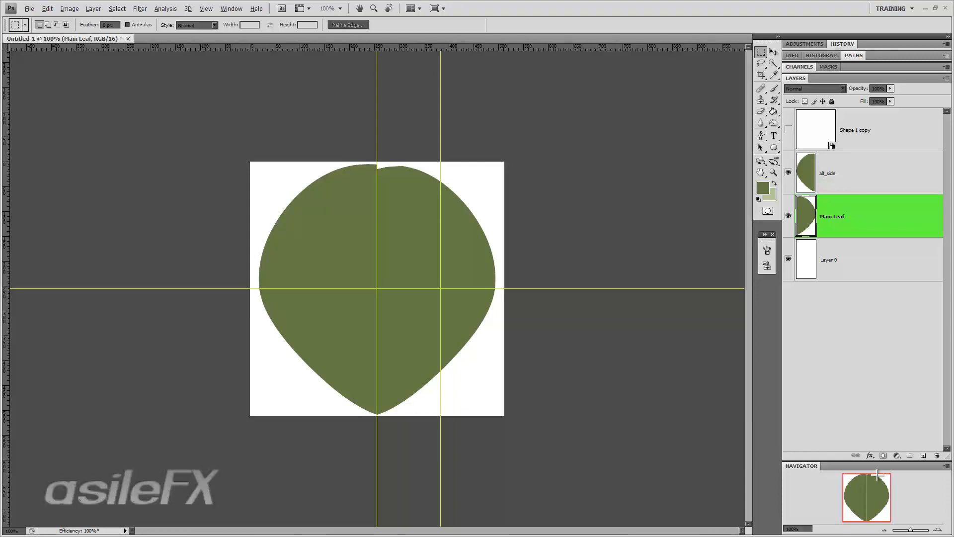
key("ctrl+t")
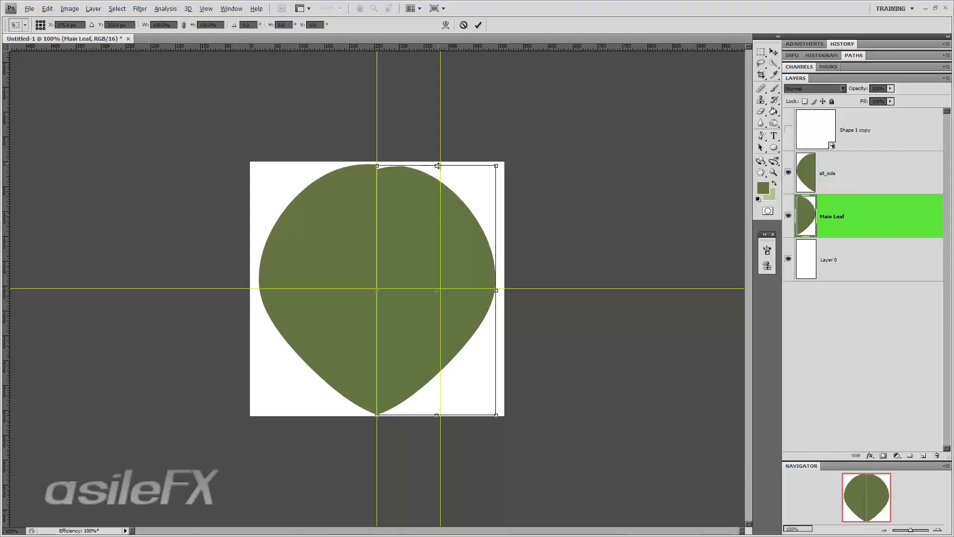
left_click_drag(437, 166, 439, 174)
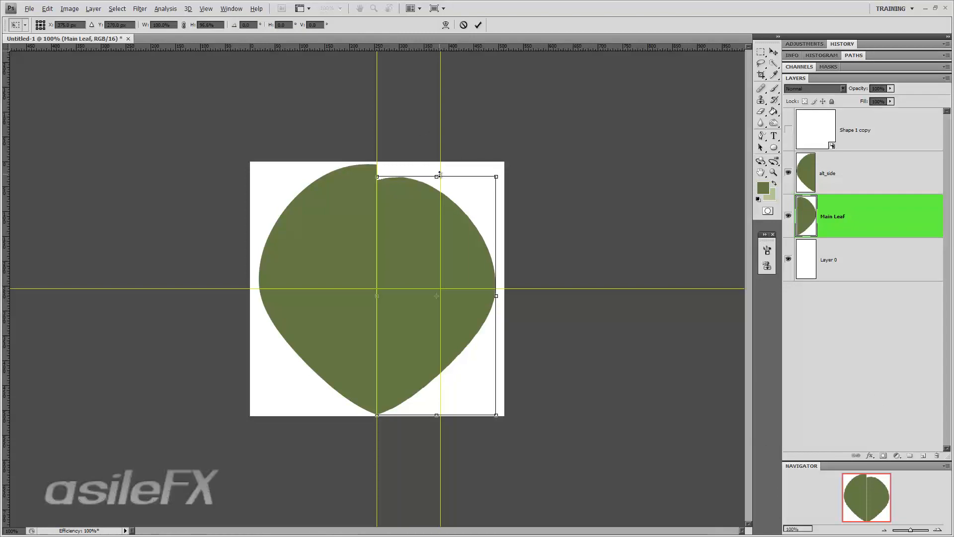
left_click_drag(439, 175, 439, 172)
- Warp the Main Leaf half by pulling its upper edge slightly upward on the outer side, and apply the transform
right_click(458, 242)
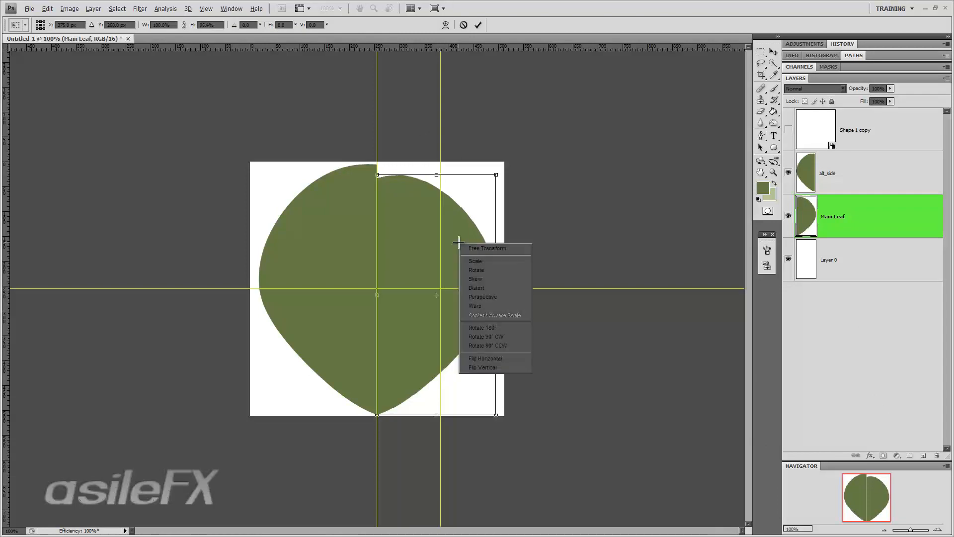
left_click(475, 306)
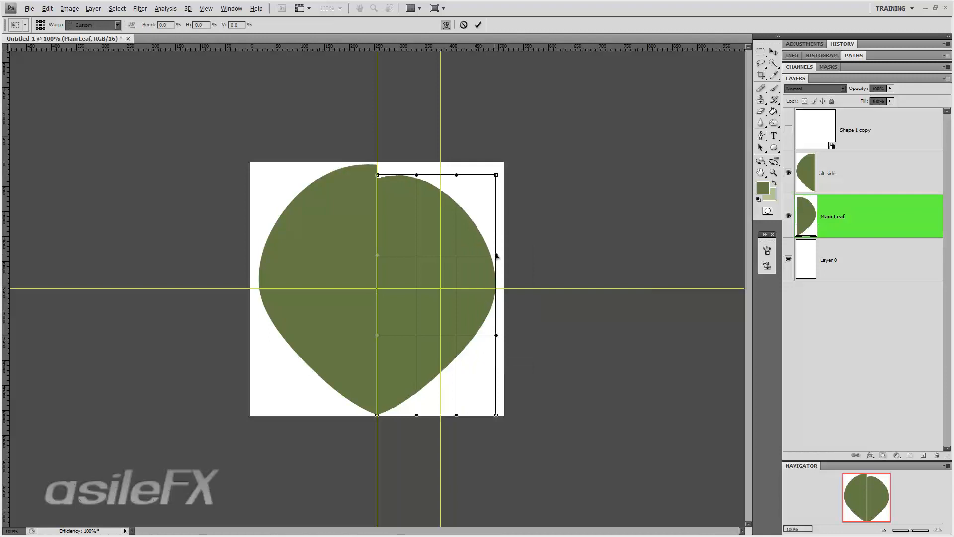
mouse_move(495, 253)
left_mouse_down()
mouse_move(496, 245)
mouse_move(495, 254)
left_mouse_up()
left_click_drag(458, 178, 464, 160)
key("Return")
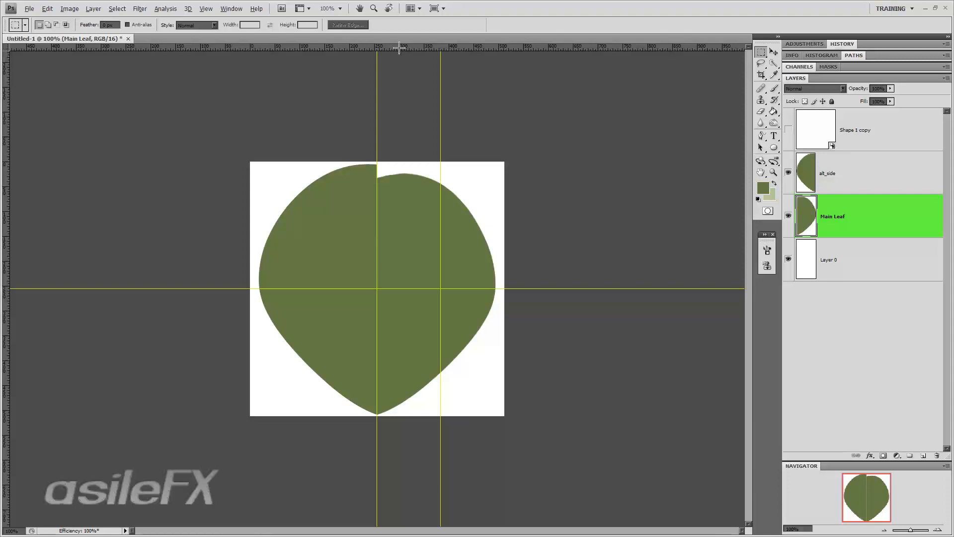
- Add three horizontal guides across the lower half of the leaf, below the existing centre guide
left_click_drag(419, 46, 505, 381)
left_click_drag(488, 45, 493, 77)
left_click_drag(496, 179, 516, 344)
left_click_drag(520, 48, 531, 317)
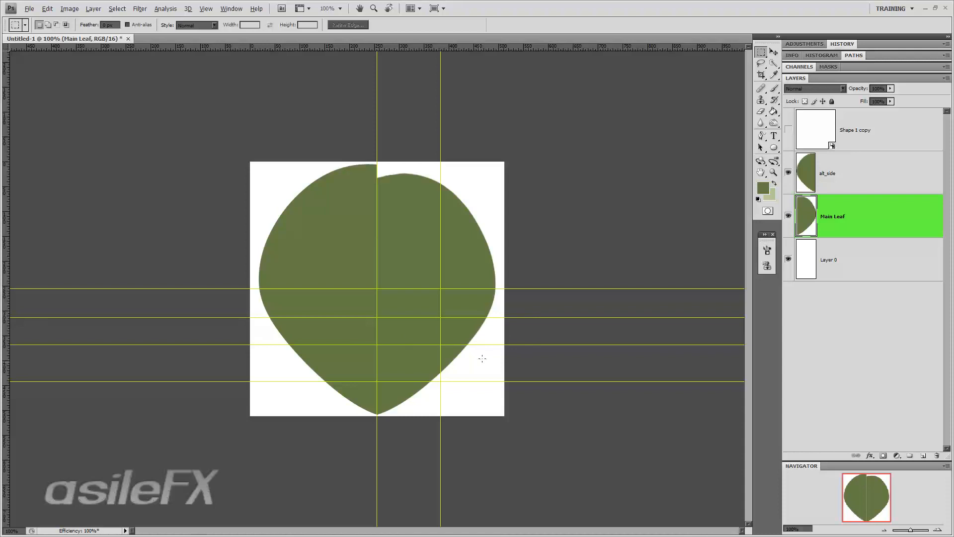
- Shift the three lower horizontal guides slightly downward to space them more evenly between the centre and the leaf tip
key("v")
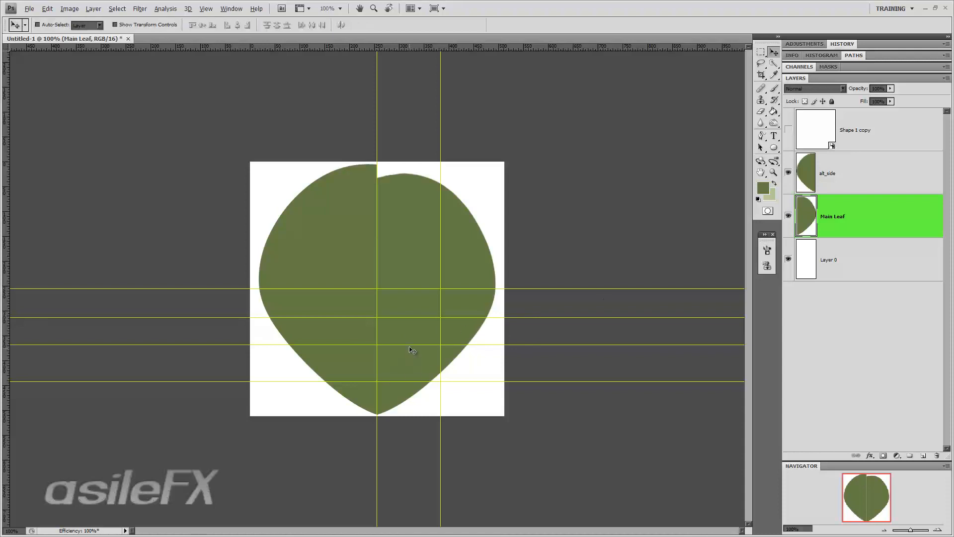
left_click_drag(411, 349, 411, 353)
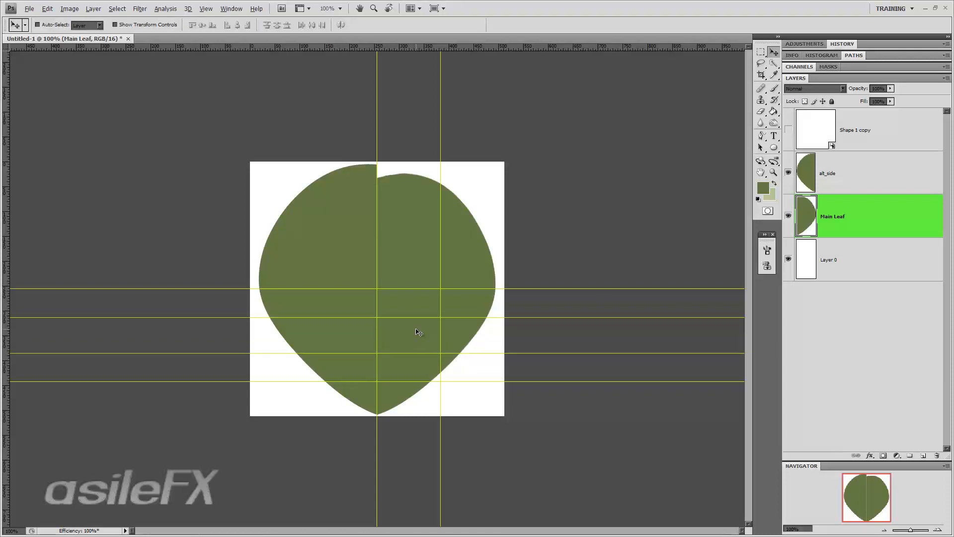
left_click_drag(417, 317, 416, 323)
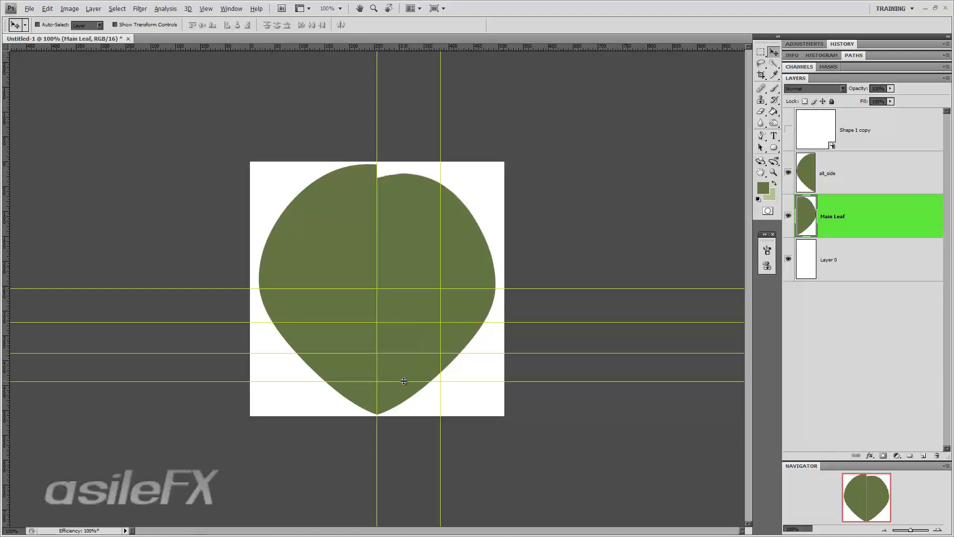
left_click_drag(403, 383, 403, 386)
left_click_drag(411, 354, 411, 357)
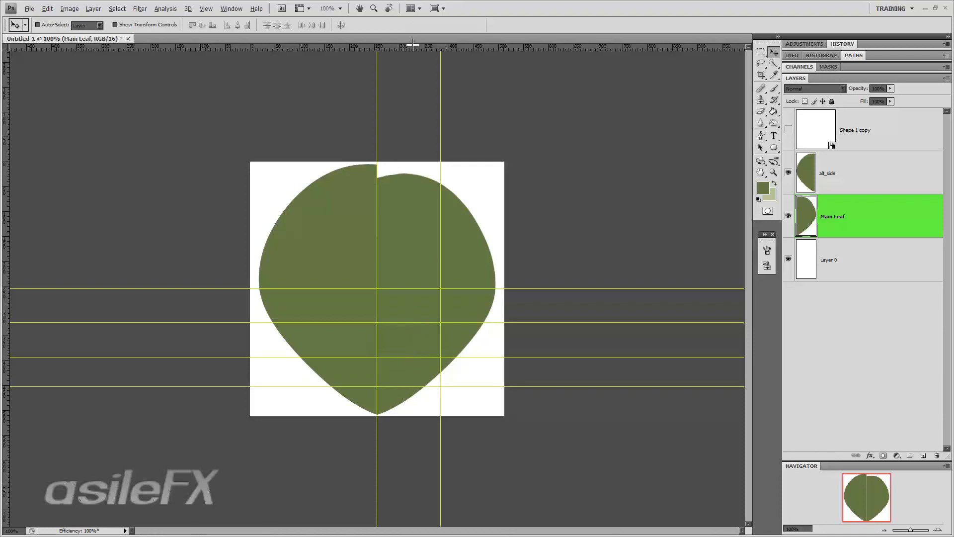
- Add two horizontal guides above the centre guide, spaced like the lower ones
left_click_drag(411, 46, 442, 258)
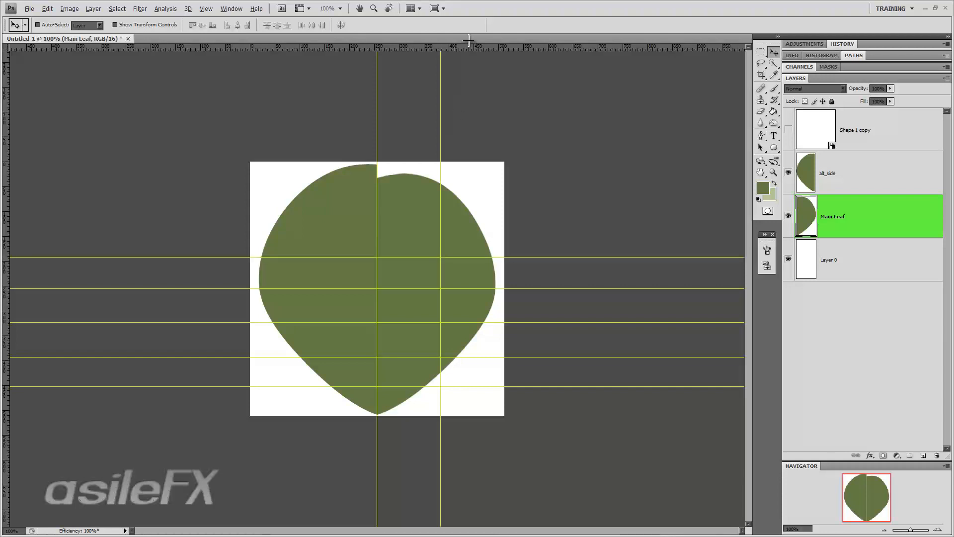
left_click_drag(457, 47, 462, 223)
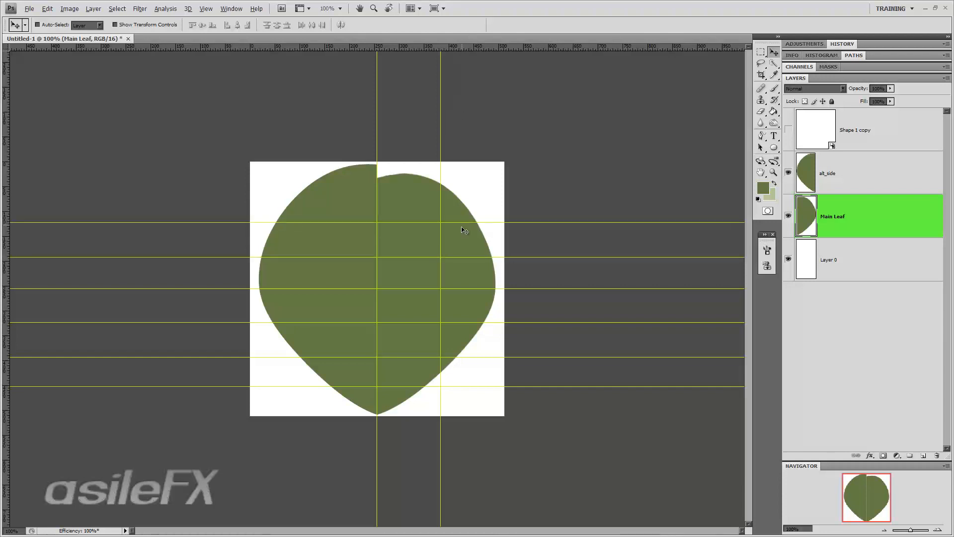
- Shift the two horizontal guides above the centre slightly upward and add a third one near the top of the leaf
left_click_drag(407, 258, 406, 253)
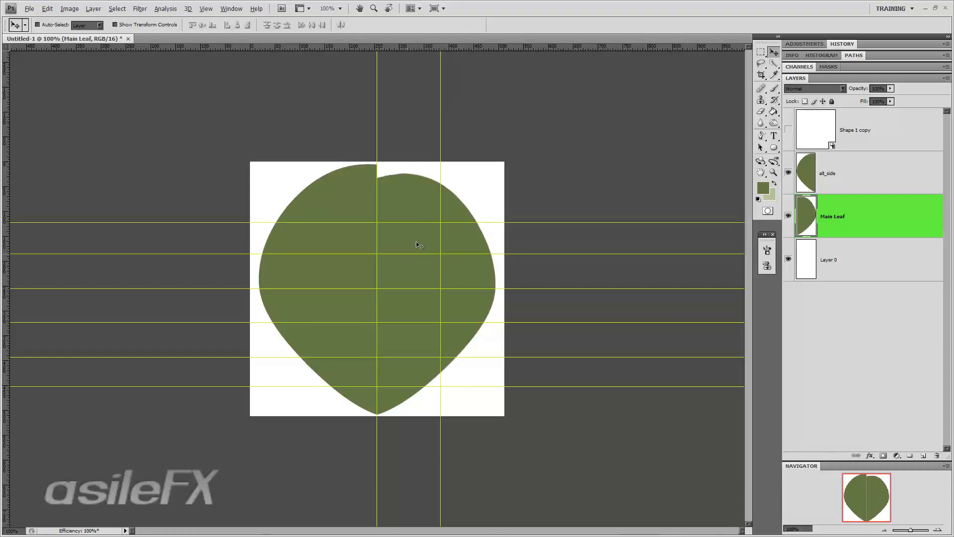
left_click_drag(420, 222, 420, 218)
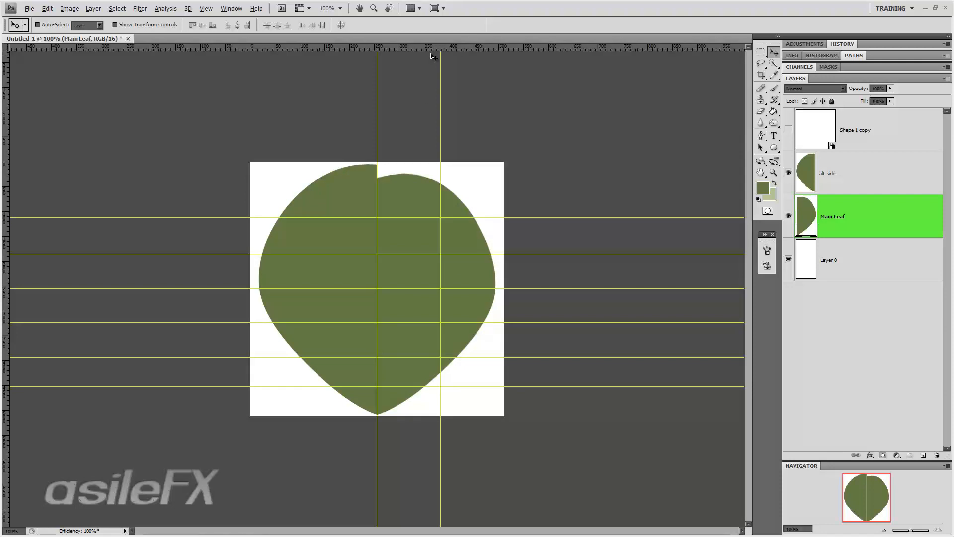
left_click_drag(433, 48, 412, 183)
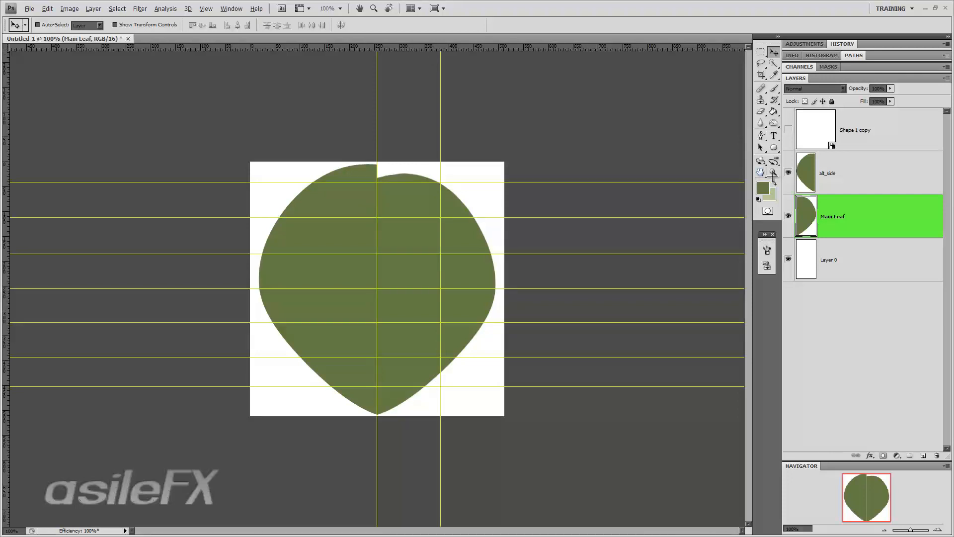
- Hide the alt_side layer and draw a rectangle shape across the leaf half, between the centre guide and the guide just below it
left_click(789, 172)
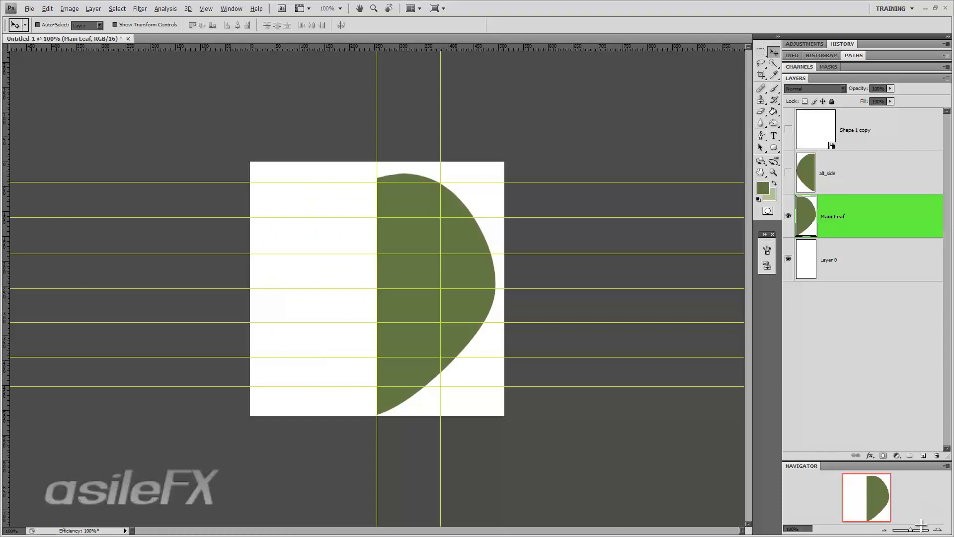
left_click(938, 530)
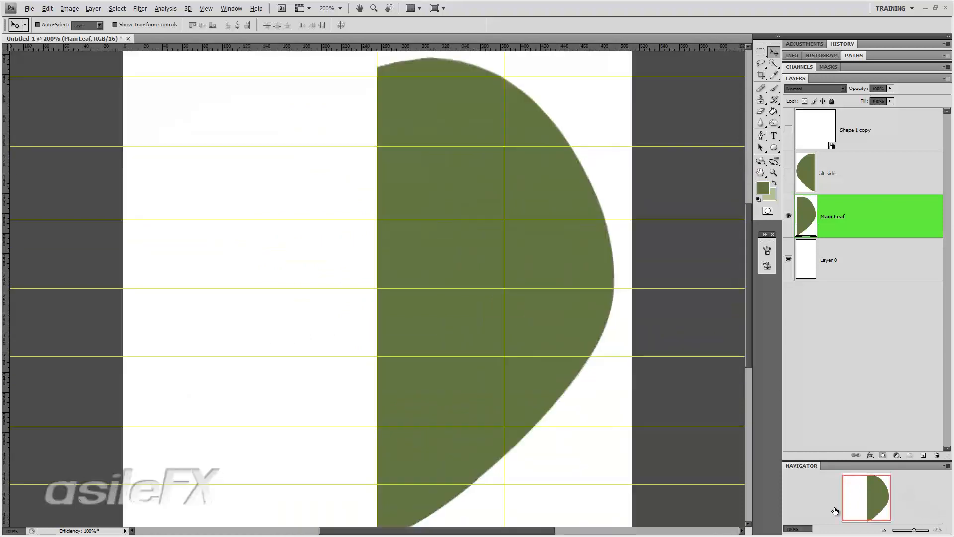
left_click_drag(861, 511, 864, 513)
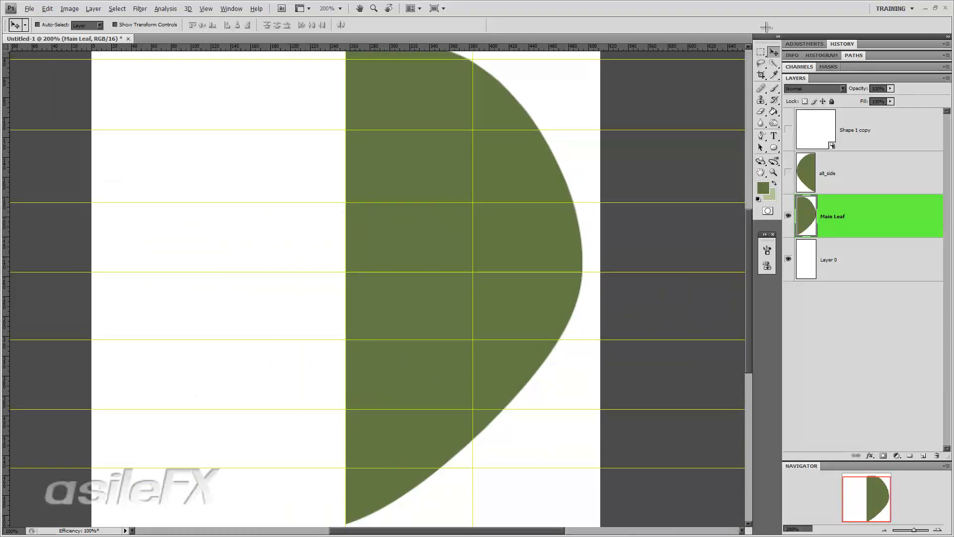
left_click(774, 148)
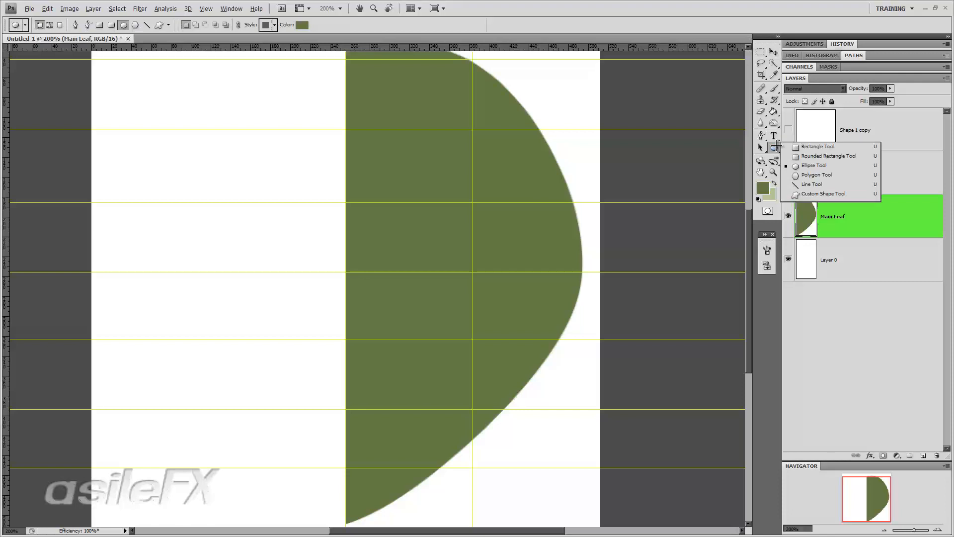
left_click(834, 147)
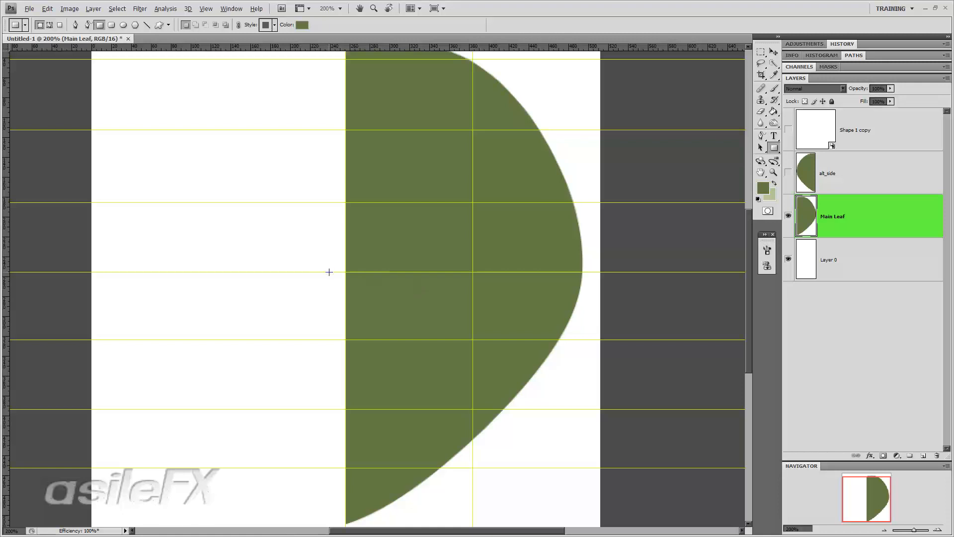
left_click_drag(332, 271, 655, 340)
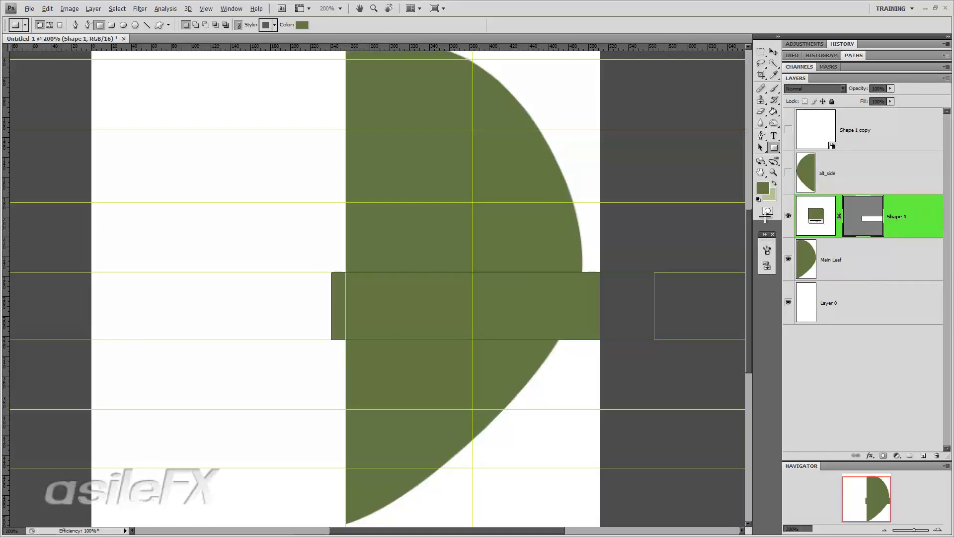
- Put the Shape 1 layer into a new group named "veins"
left_click(867, 257)
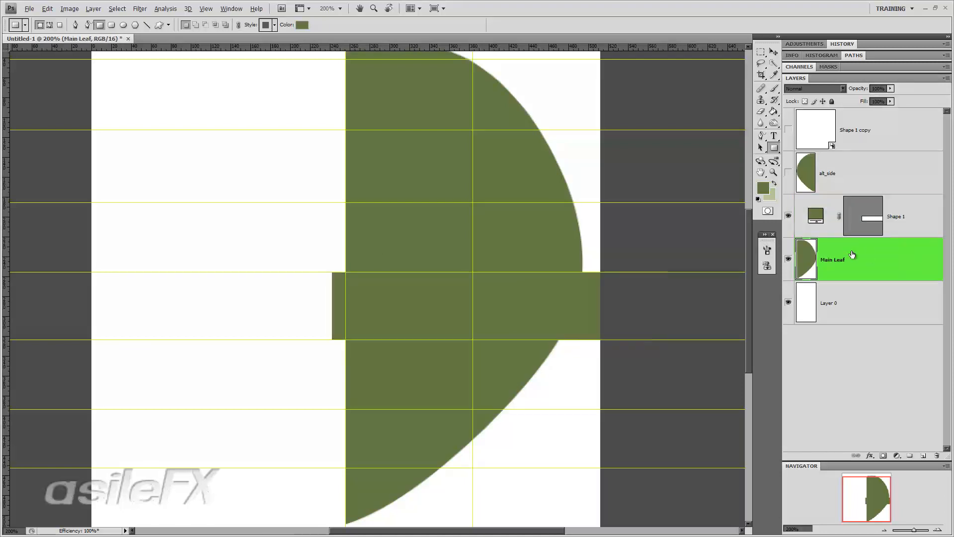
left_click(916, 198)
left_click(946, 78)
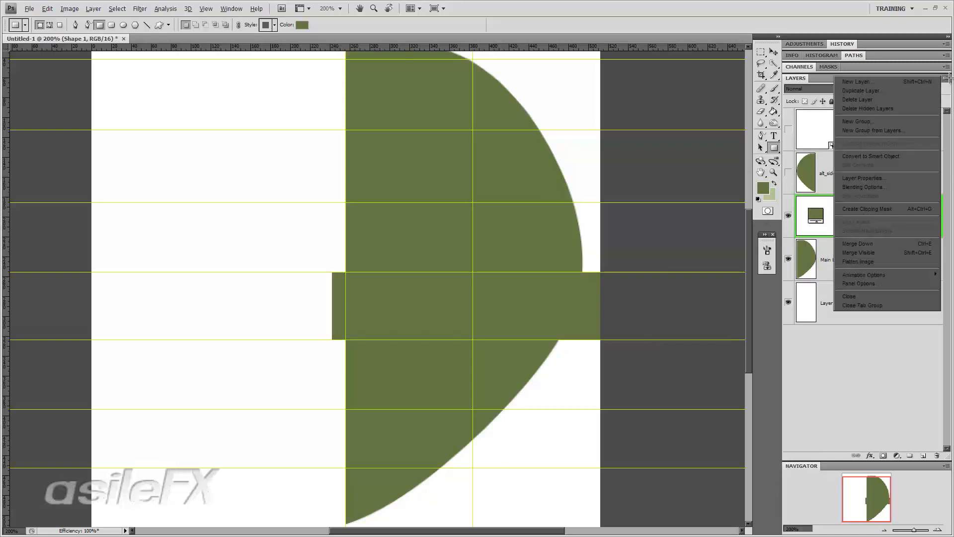
left_click(927, 131)
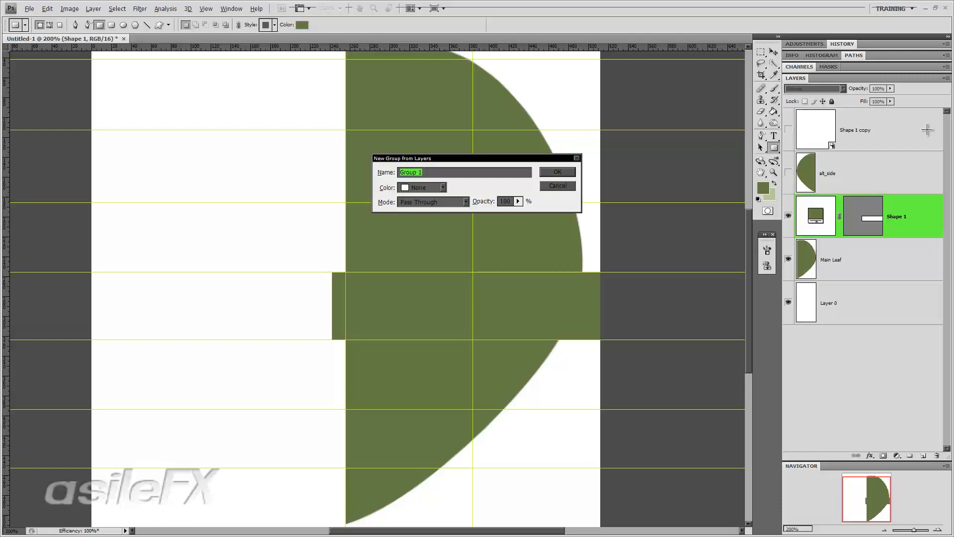
type("veins")
key("Return")
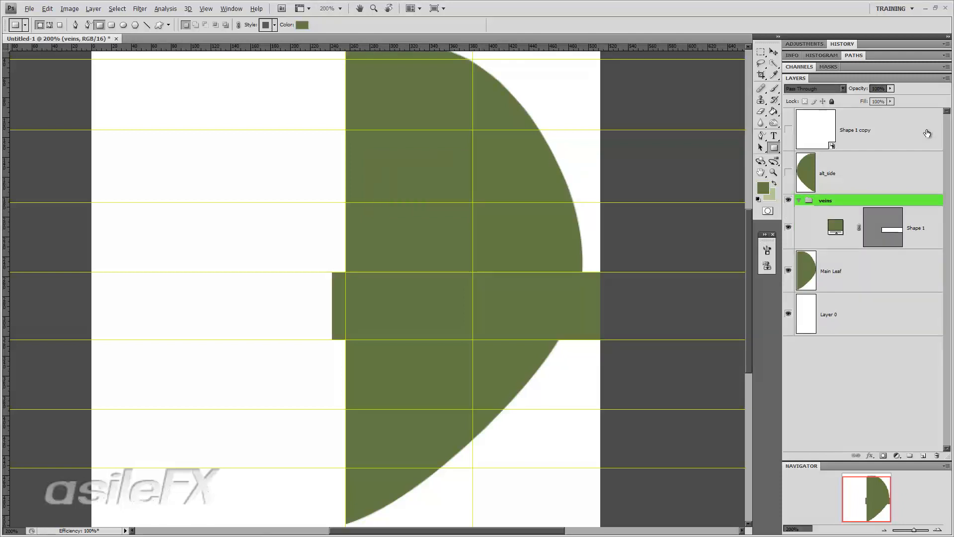
- Select the empty area around the leaf half on the Main Leaf layer with the Magic Wand
left_click(855, 271)
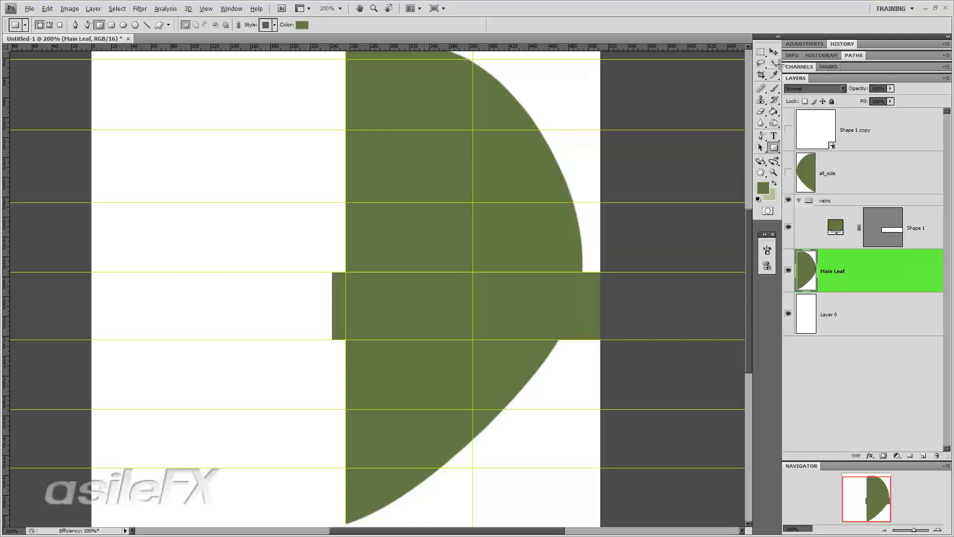
left_click(776, 63)
left_click(775, 64)
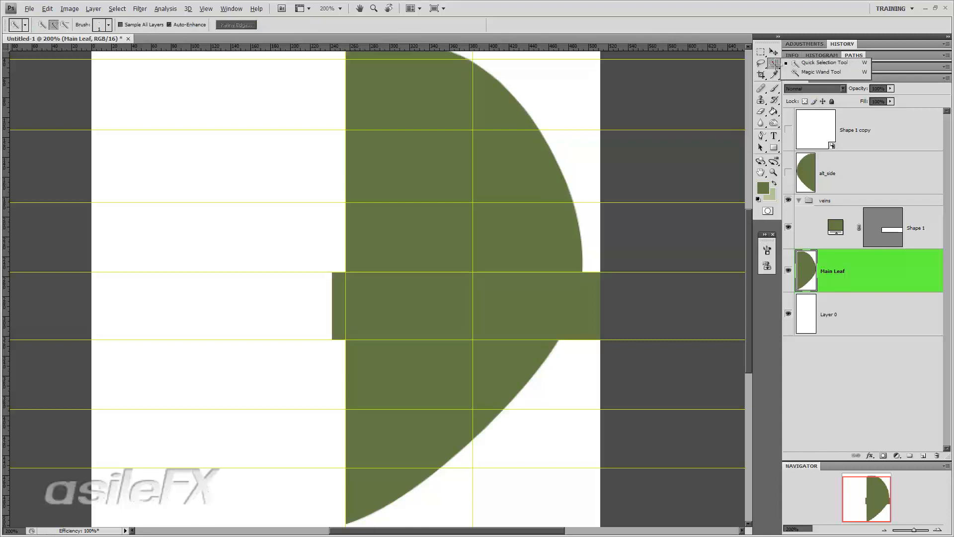
left_click(804, 71)
left_click(563, 95)
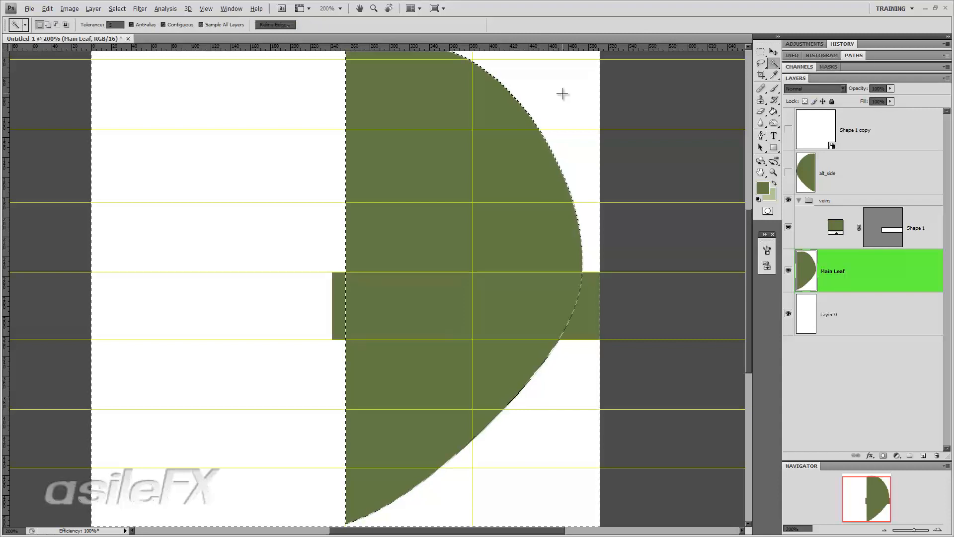
- Refine the selection edge with a radius of 1.4 px, smooth 0 and contract/expand just below zero, previewed on black
right_click(562, 95)
left_click(829, 282)
right_click(575, 135)
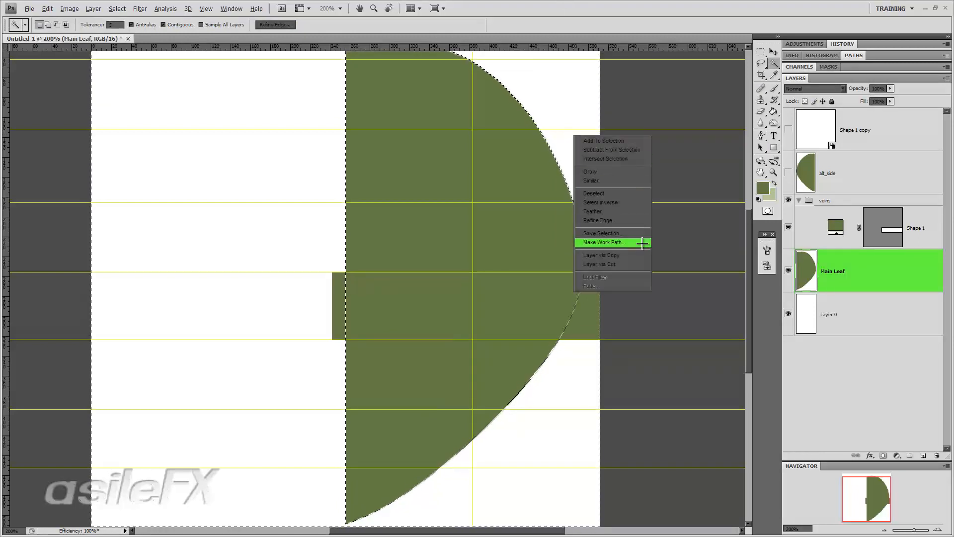
left_click(637, 219)
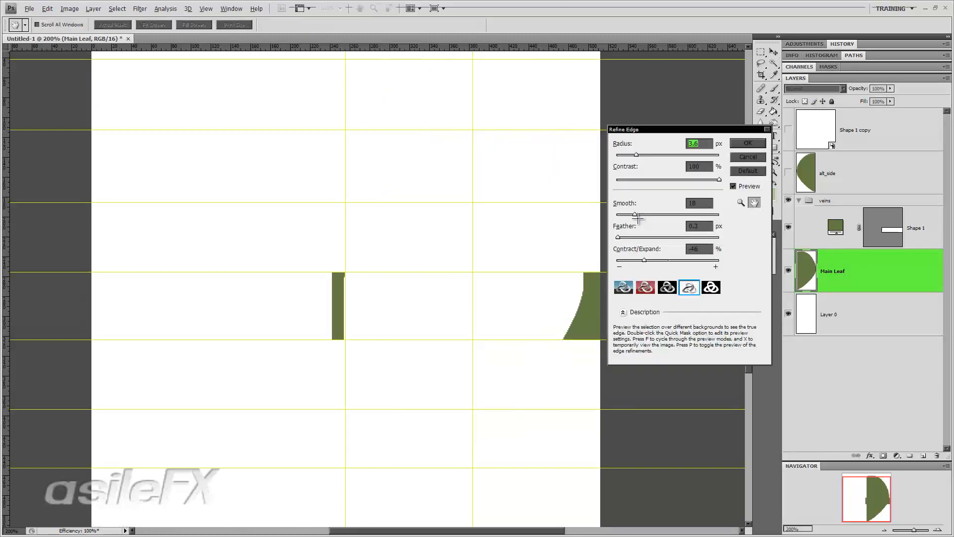
left_click_drag(644, 260, 670, 260)
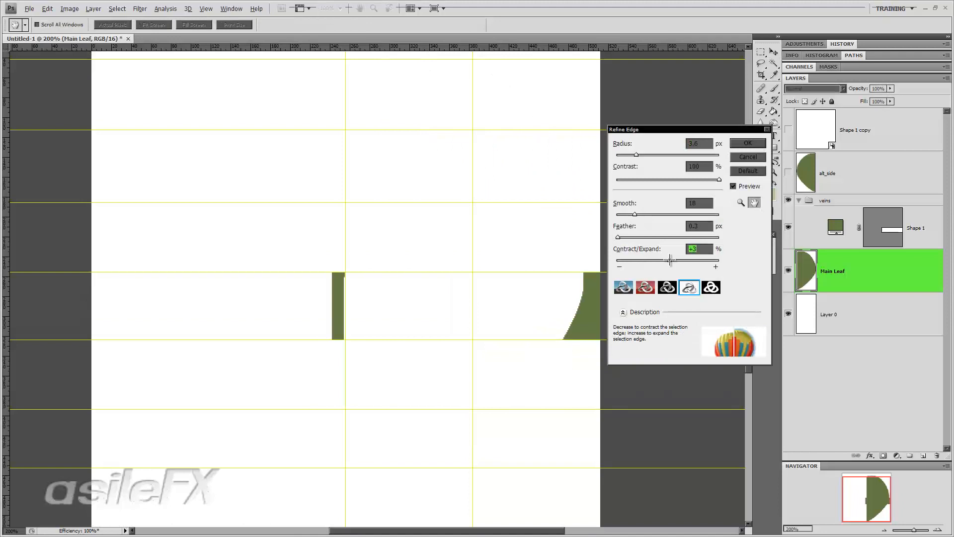
left_click(667, 287)
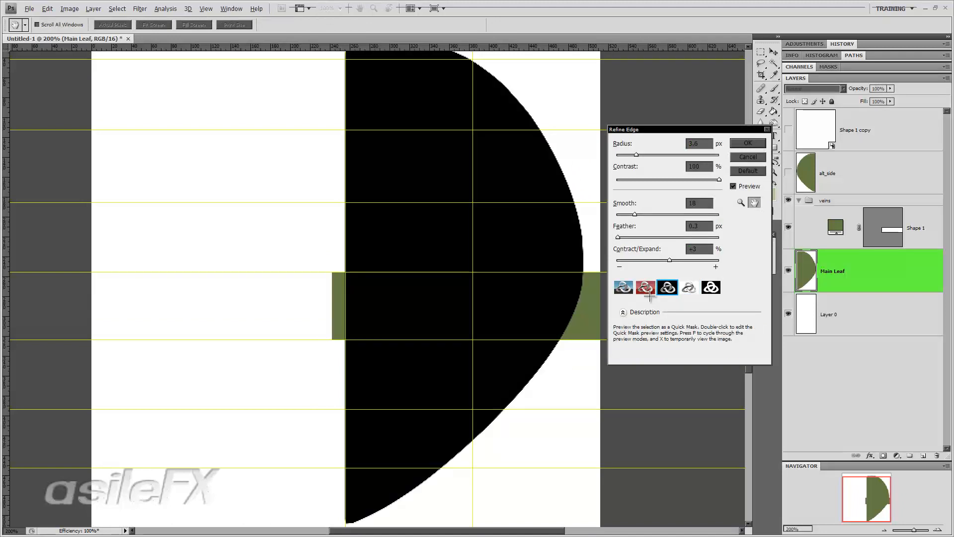
mouse_move(668, 259)
left_mouse_down()
mouse_move(655, 260)
mouse_move(666, 259)
left_mouse_up()
left_click_drag(638, 156, 625, 156)
left_click_drag(632, 204, 609, 212)
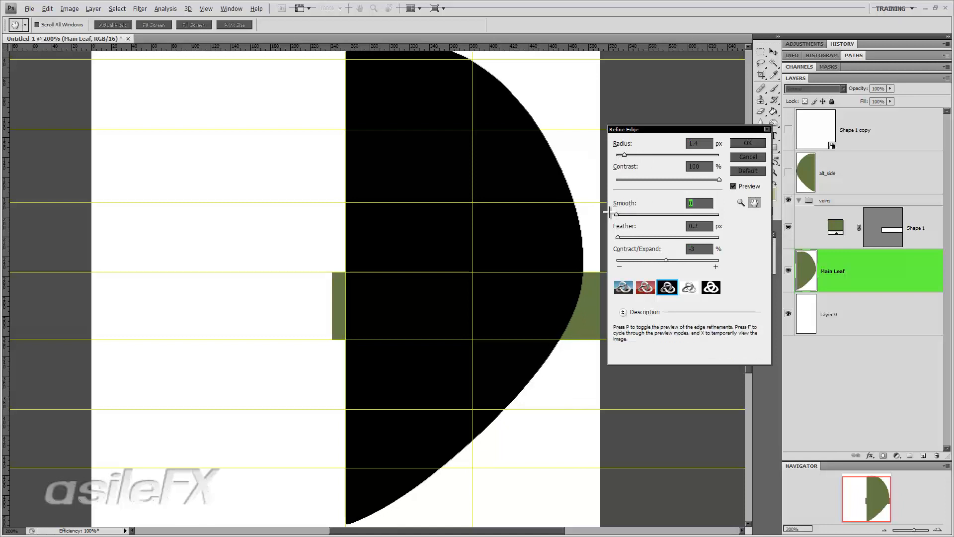
mouse_move(666, 259)
left_mouse_down()
mouse_move(681, 259)
mouse_move(667, 256)
left_mouse_up()
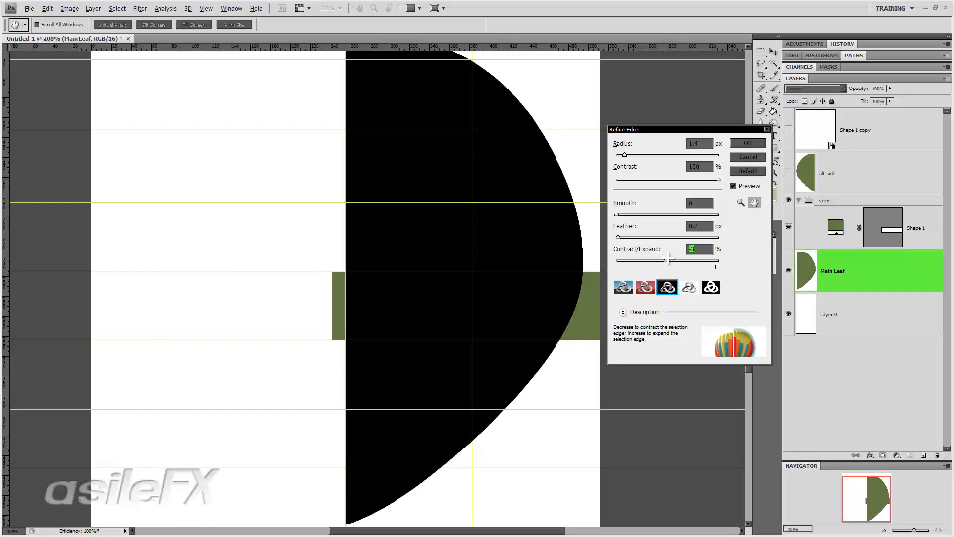
left_click(741, 143)
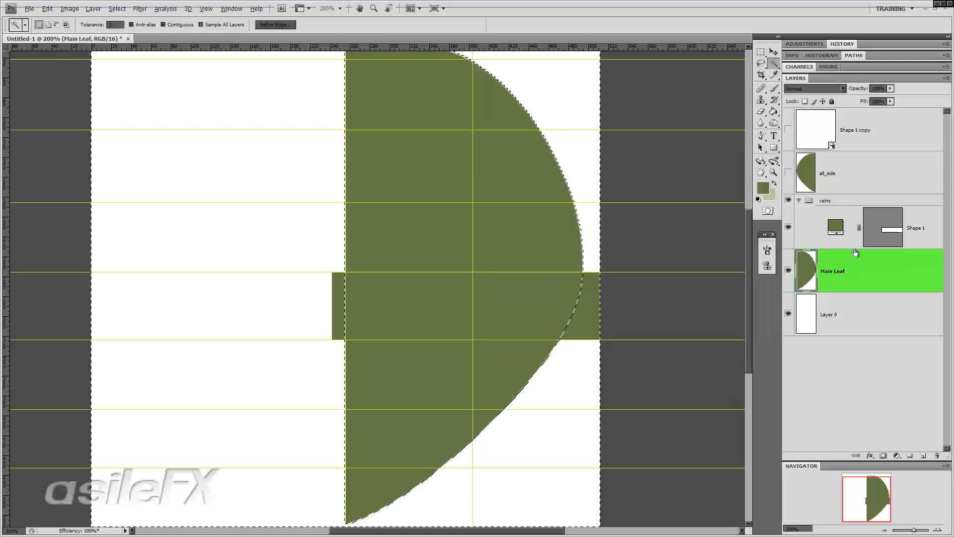
- Add a layer mask to the veins group from the selection and invert it so only the leaf area shows
left_click(885, 201)
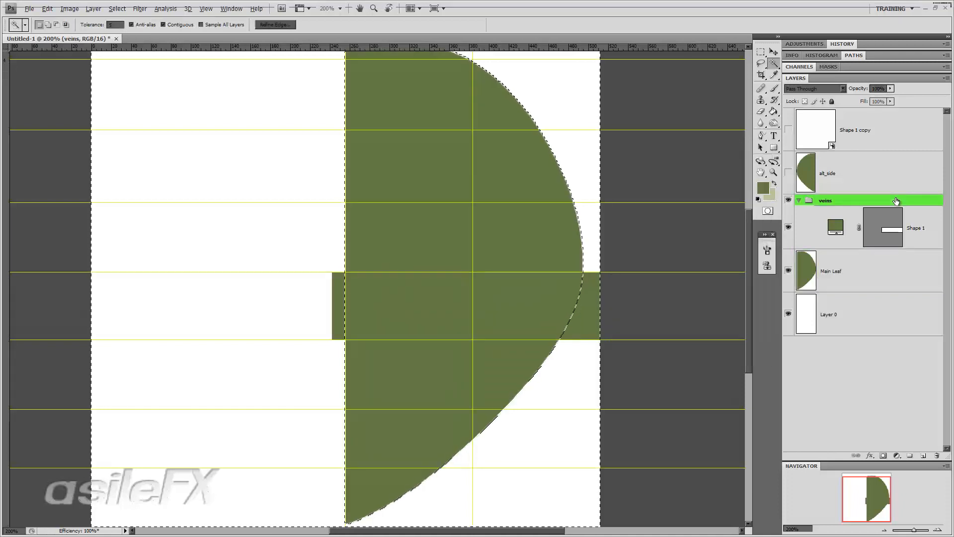
left_click(884, 456)
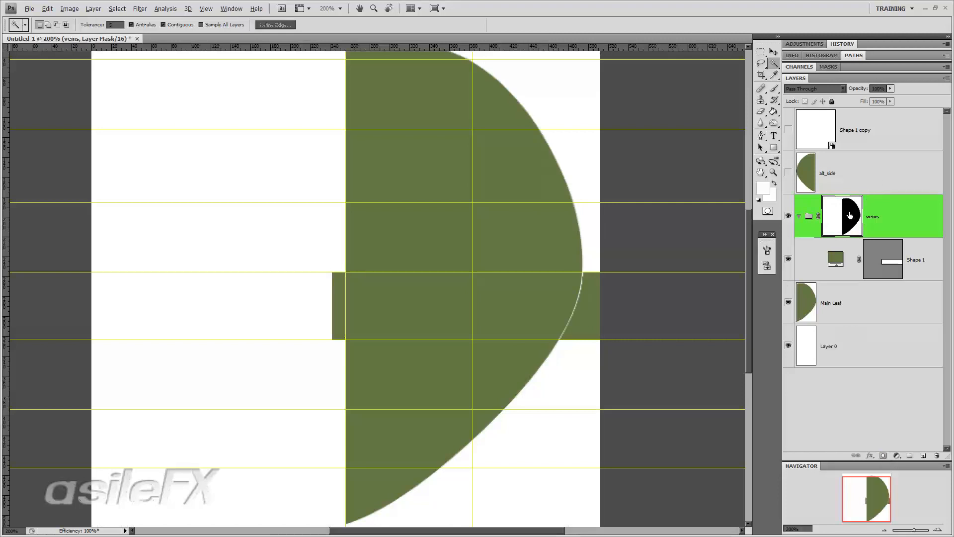
key("ctrl+i")
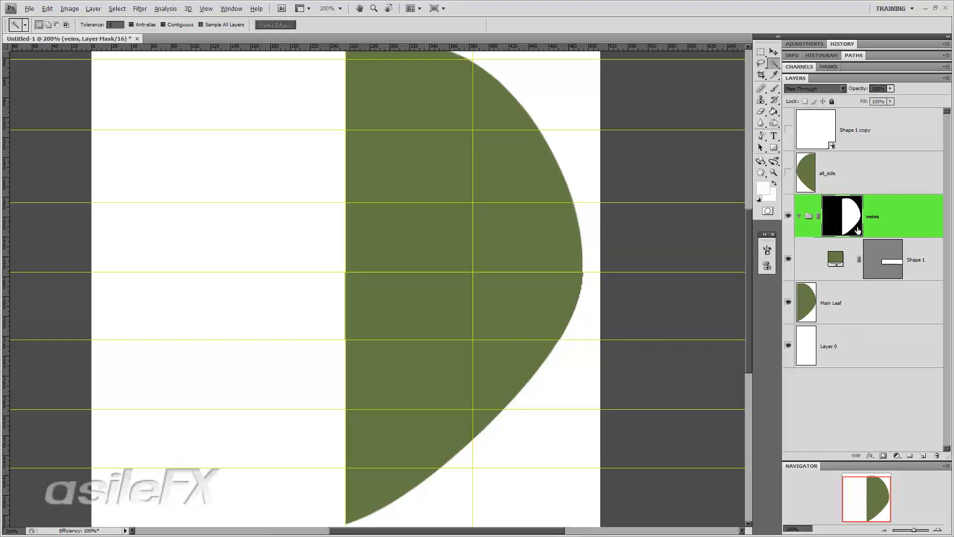
- Give the Shape 1 rectangle a small, faint inner shadow with 0 px distance, about 28% opacity and an anti-aliased contour
left_click(922, 260)
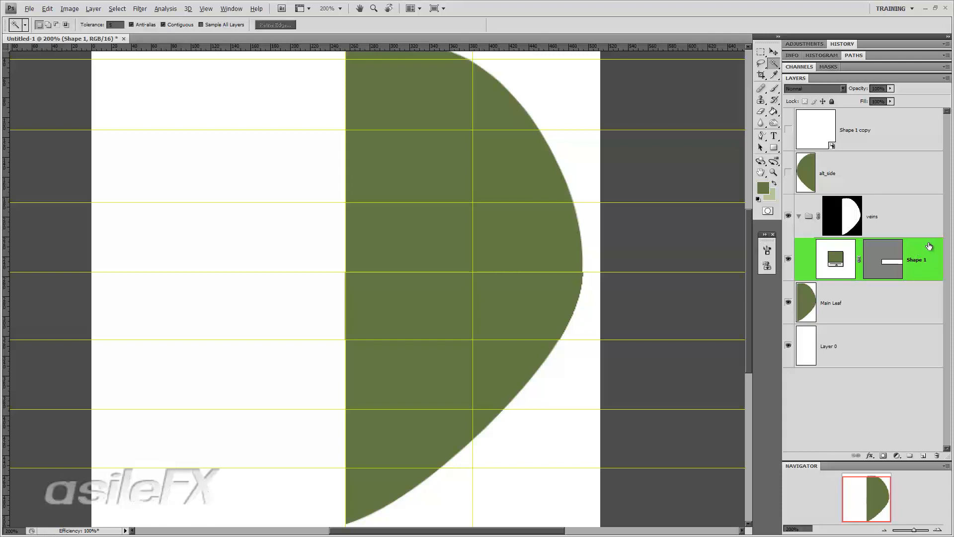
key("h")
left_click_drag(947, 253, 645, 199)
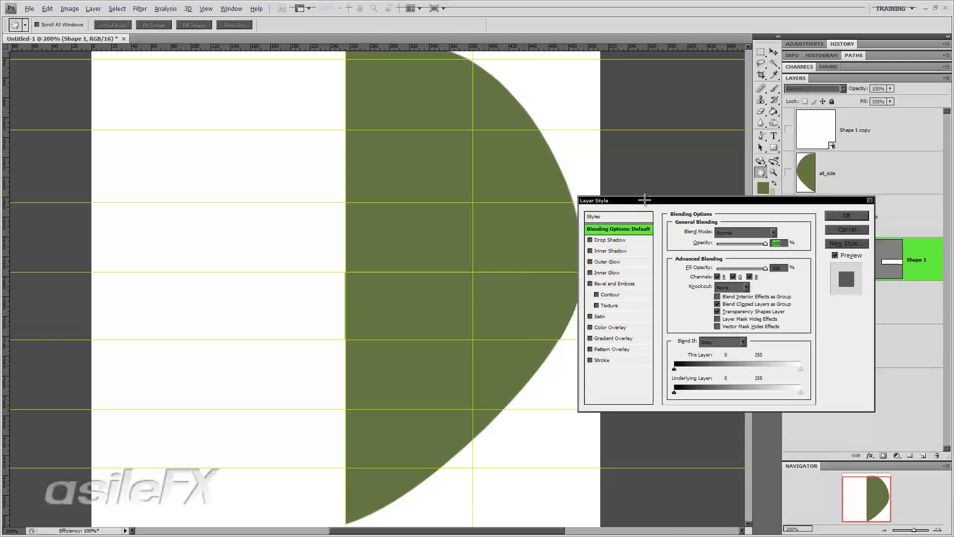
left_click(590, 250)
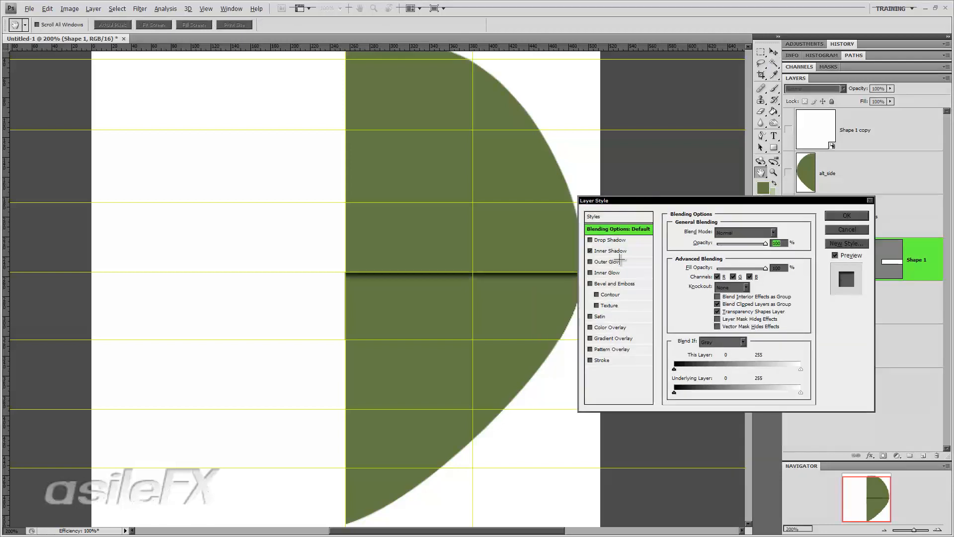
left_click(621, 250)
left_click_drag(712, 274, 715, 293)
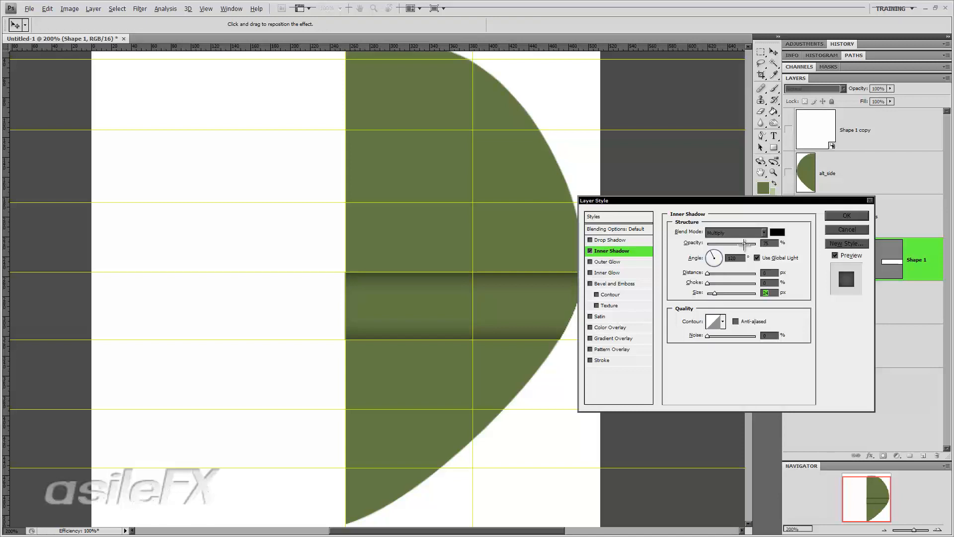
left_click_drag(742, 244, 715, 244)
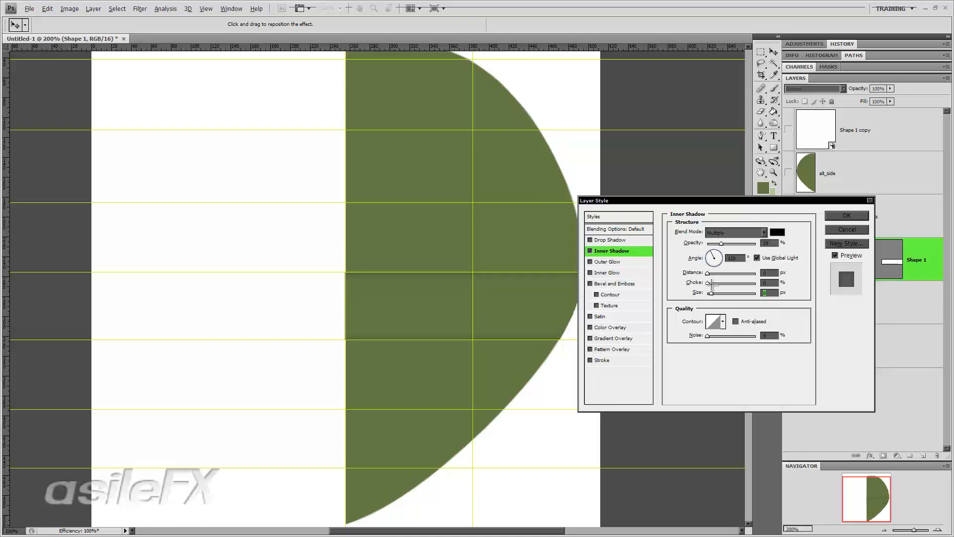
left_click(739, 321)
- Add a thin outer glow to Shape 1 with the Precise technique, about 47% spread and about 23% opacity, and apply the layer style
left_click(591, 261)
left_click(607, 262)
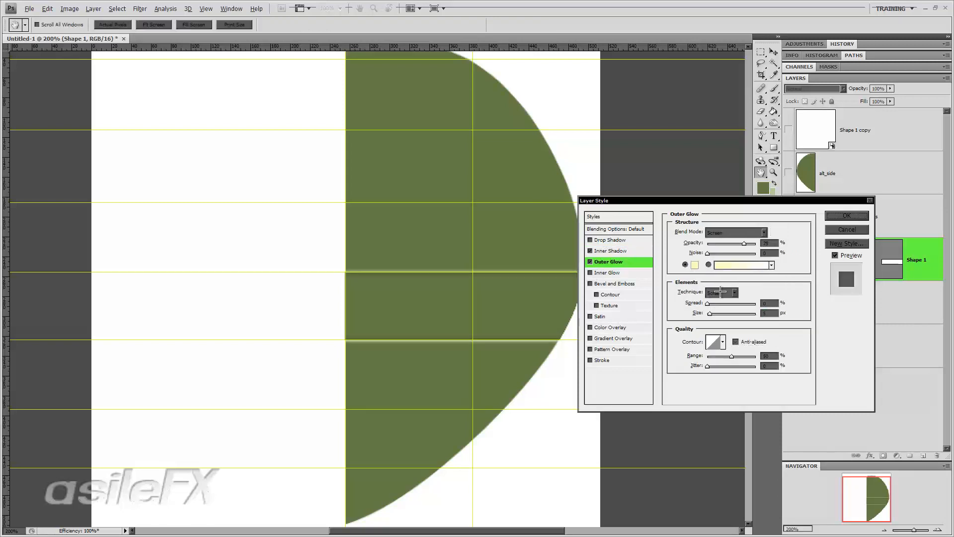
left_click(720, 291)
left_click(716, 300)
mouse_move(707, 303)
left_mouse_down()
mouse_move(745, 303)
mouse_move(709, 313)
left_mouse_up()
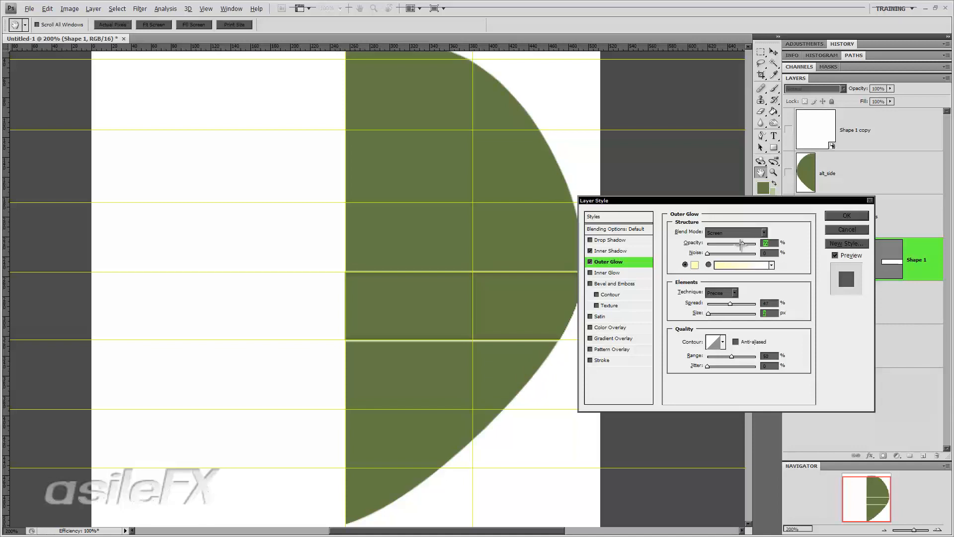
left_click_drag(744, 243, 720, 253)
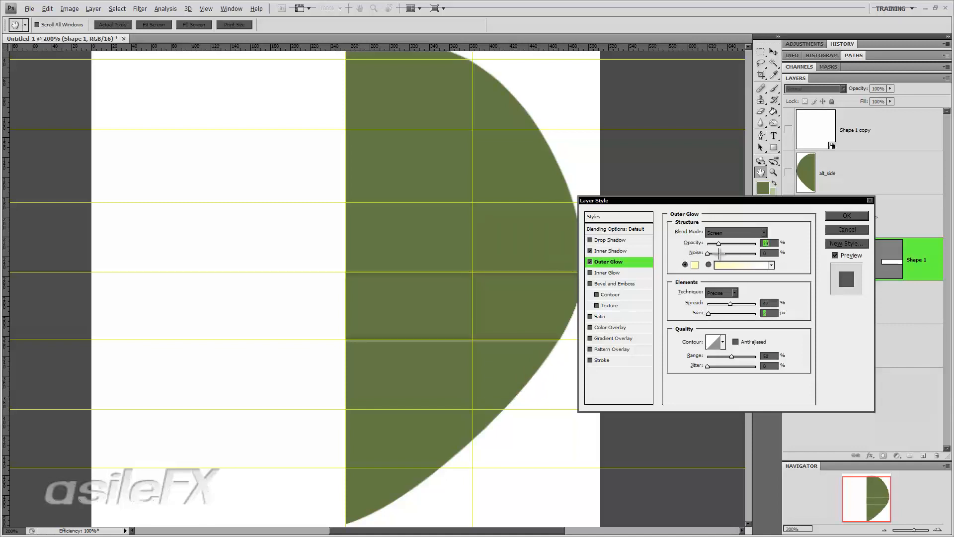
left_click(864, 217)
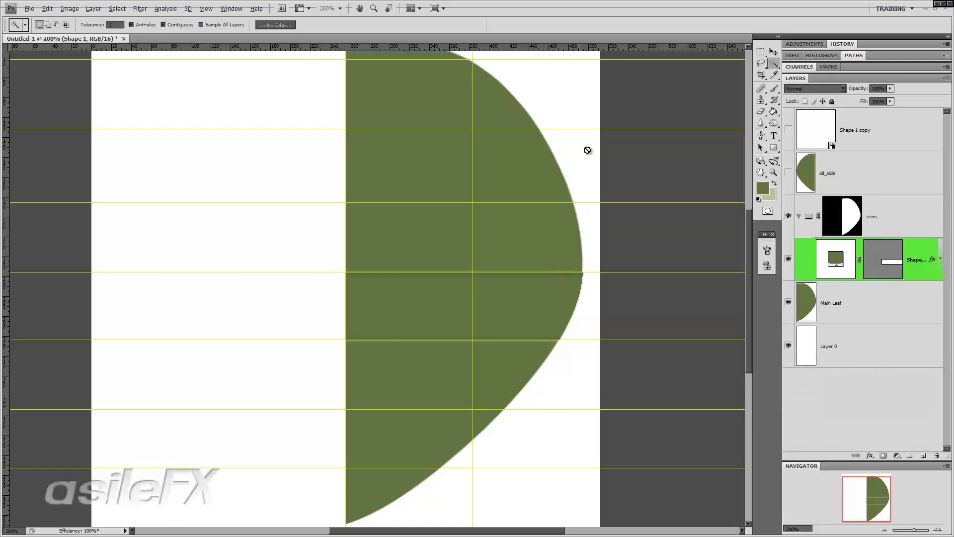
- Slant the Shape 1 rectangle with a Distort transform, raising its outer end by nearly half the canvas height so it crosses the leaf diagonally
left_click(885, 530)
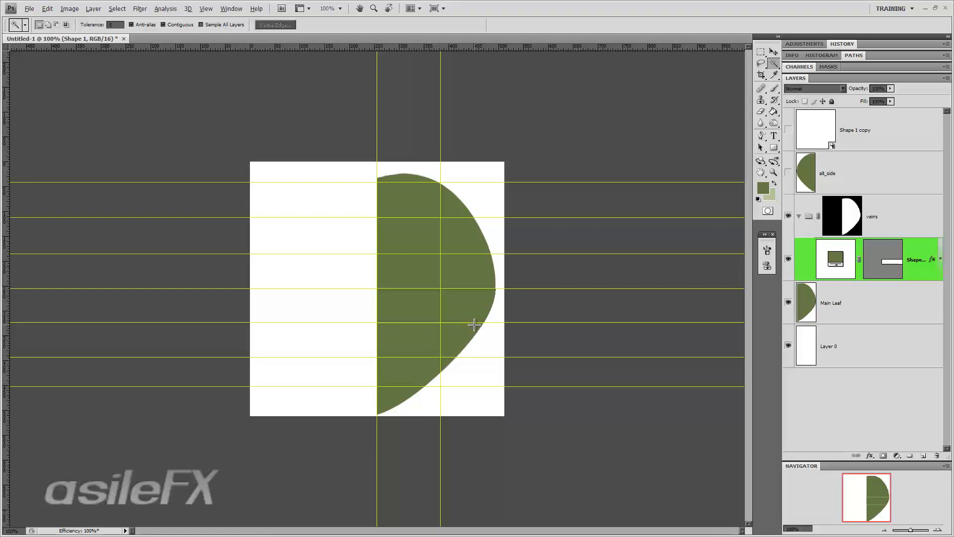
key("ctrl+t")
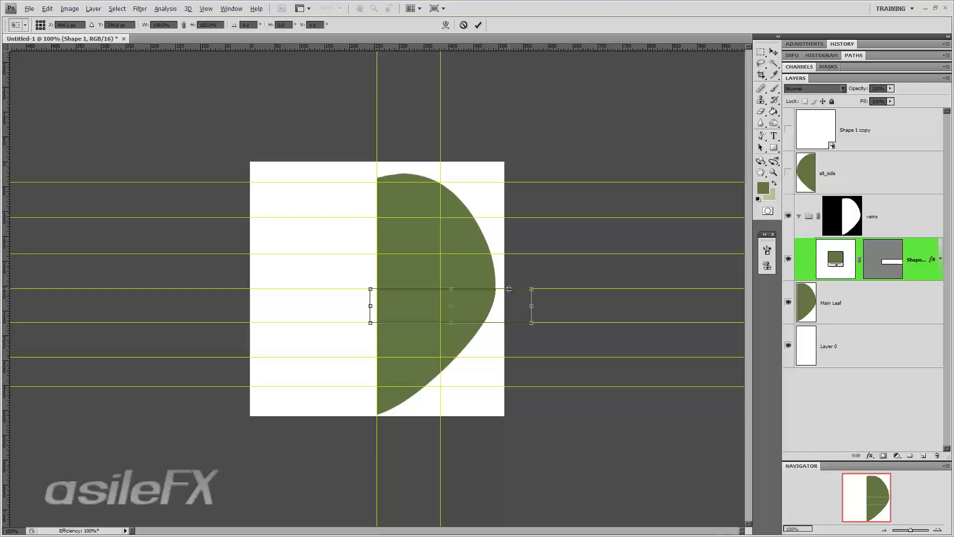
right_click(470, 305)
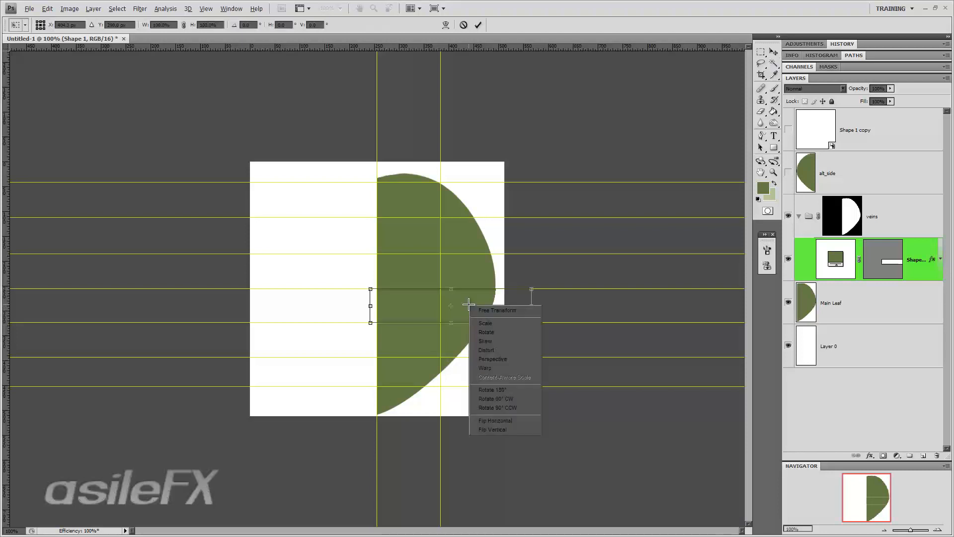
left_click(510, 349)
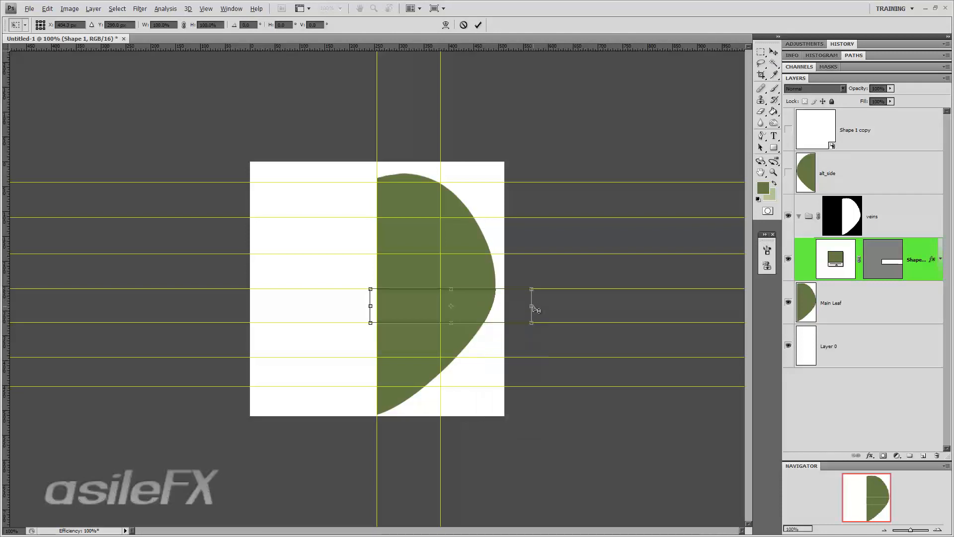
left_click_drag(534, 308, 533, 205)
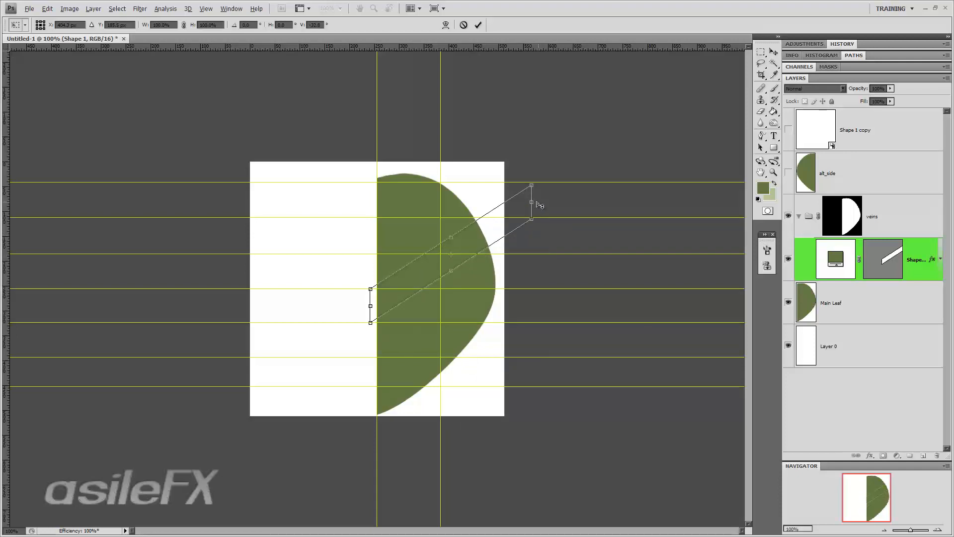
left_click_drag(532, 203, 531, 187)
key("Return")
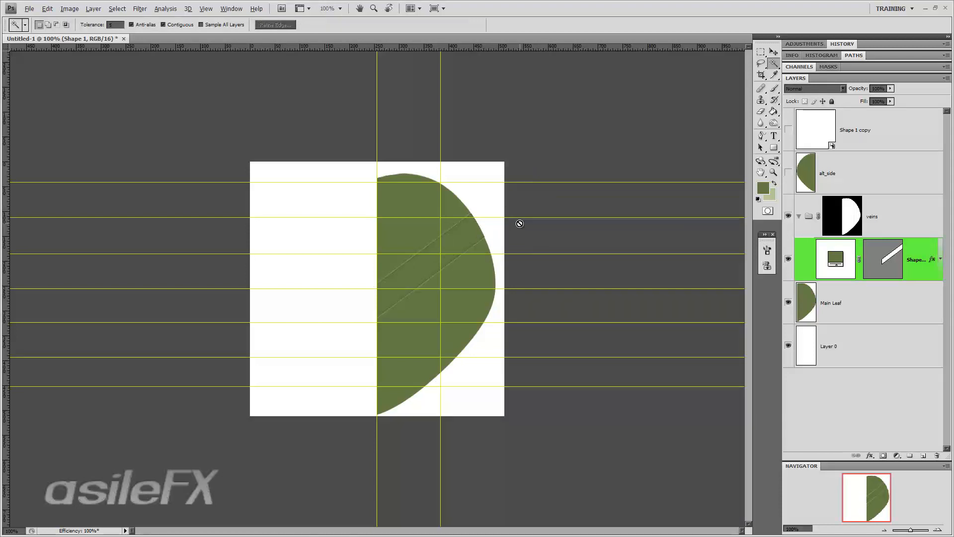
- Duplicate the slanted Shape 1 layer and move the copy straight down by one guide spacing, directly below the original
left_click_drag(919, 255, 924, 455)
left_click(774, 52)
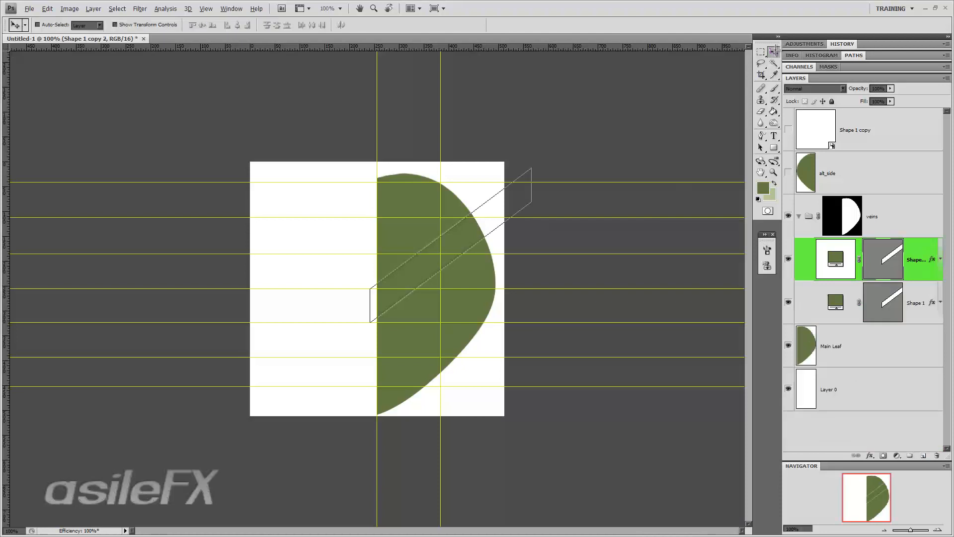
left_click_drag(461, 236, 460, 268)
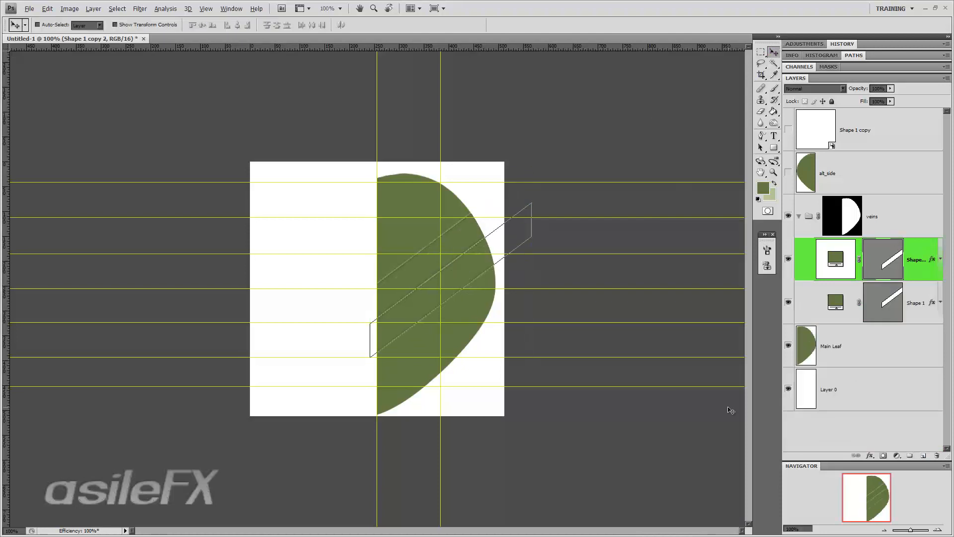
- Add two more copies of the slanted vein shape, each one guide spacing lower, down to the lower end of the leaf
left_click(937, 528)
left_click(936, 528)
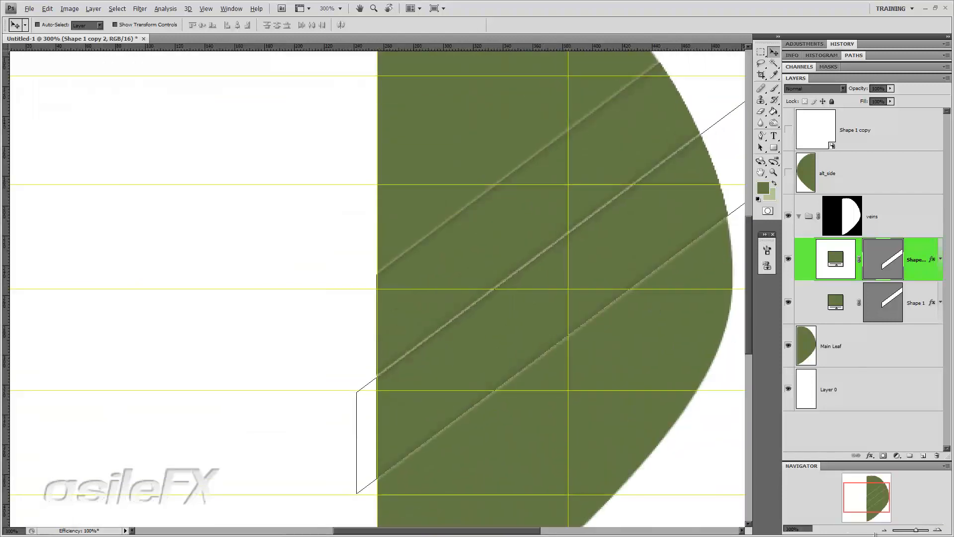
left_click(883, 529)
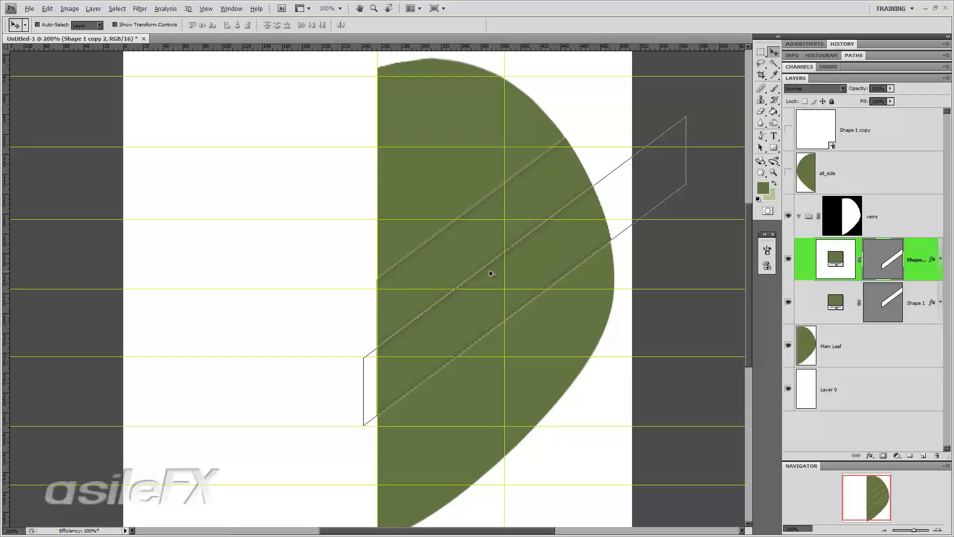
key("alt")
left_click_drag(479, 304, 503, 419)
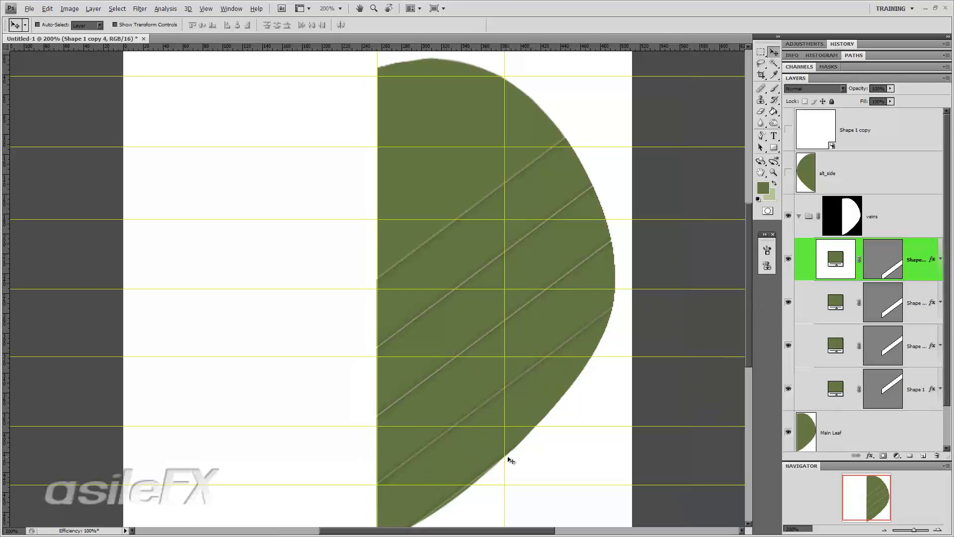
- Add three more copies of the vein shape above the original, evenly spaced up to the upper end of the leaf
left_click_drag(506, 455, 468, 86)
key("ctrl+z")
left_click_drag(549, 373, 523, 118)
left_click_drag(581, 297, 561, 144)
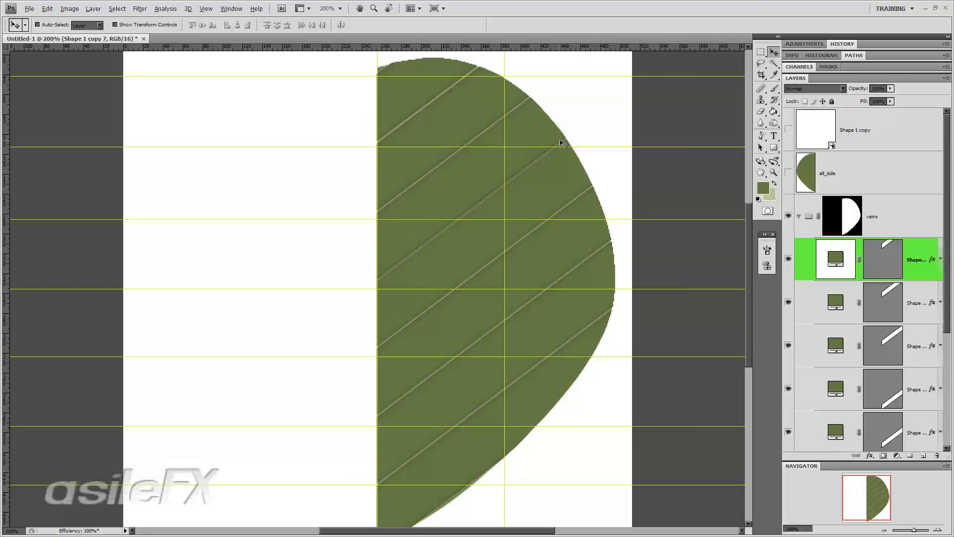
- Identify the vein layers by toggling their visibility, and reorder the stack to follow the veins' top-to-bottom positions on the leaf
scroll(561, 143, "down", 3)
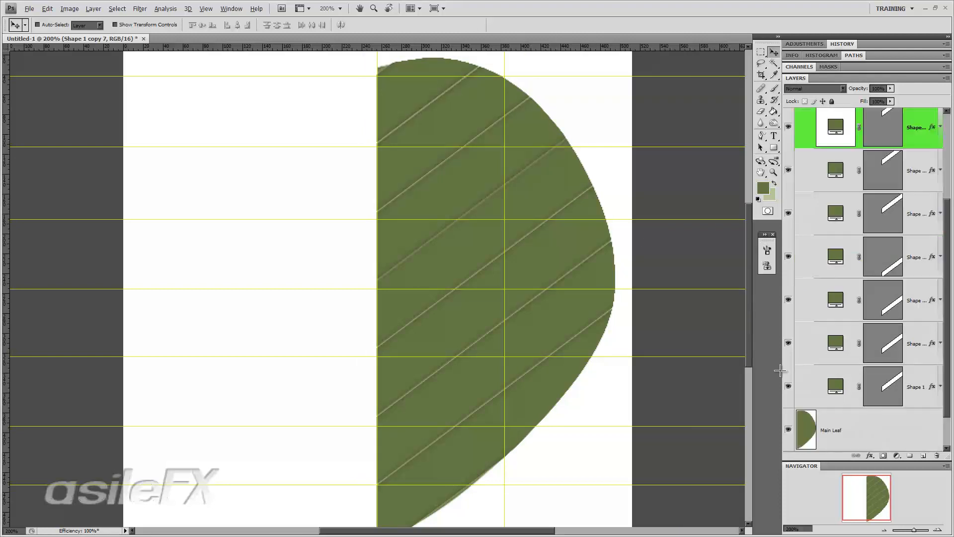
scroll(891, 238, "up", 1)
scroll(895, 199, "down", 1)
left_click(788, 214)
left_click(789, 214)
left_click(788, 299)
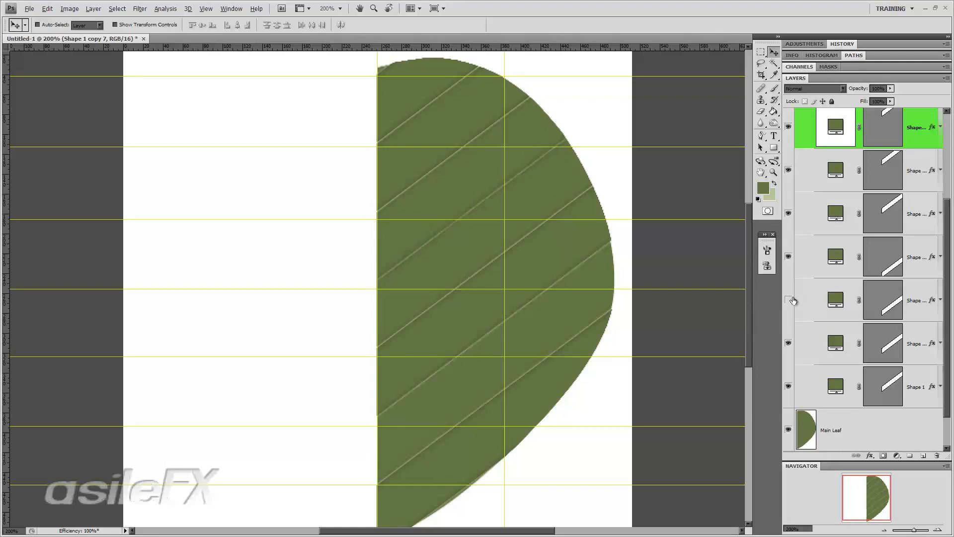
left_click(788, 299)
left_click(788, 342)
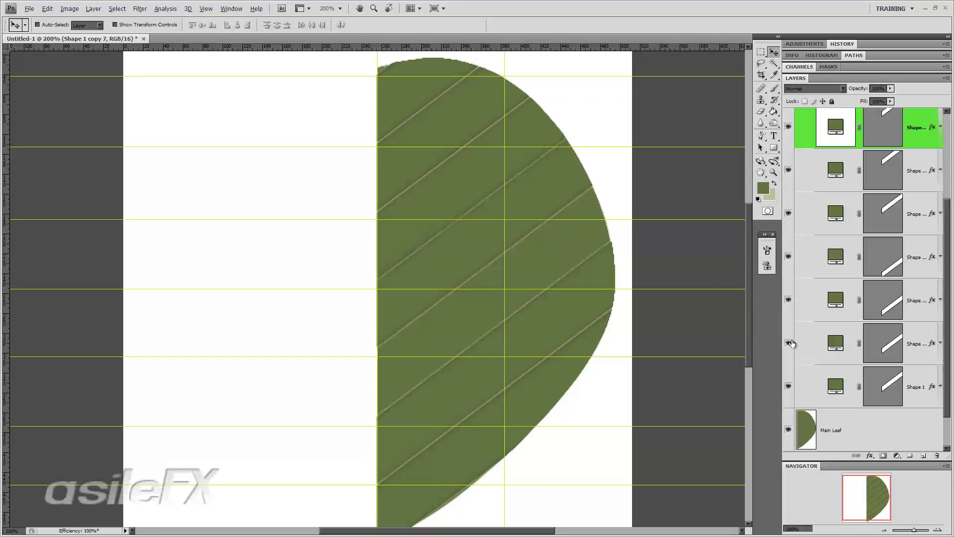
left_click(789, 342)
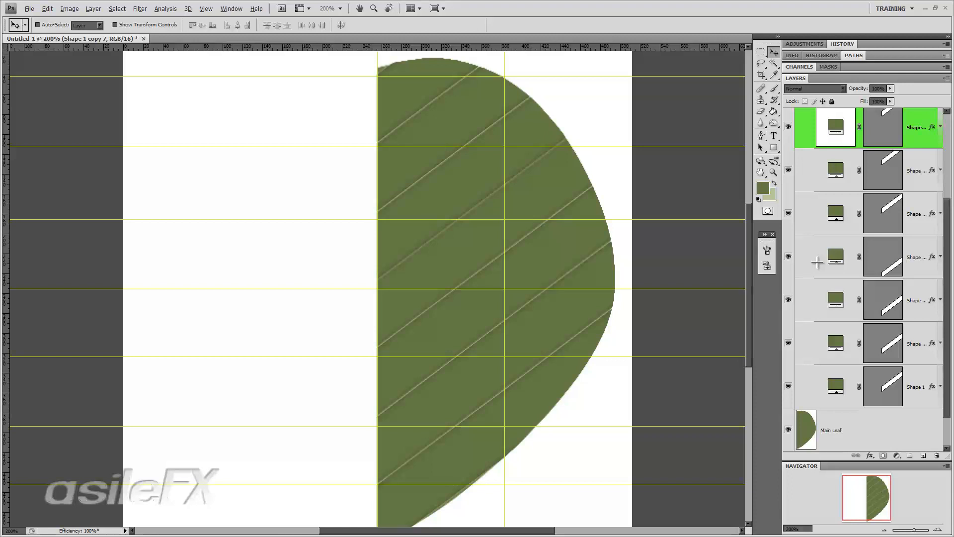
left_click(861, 273)
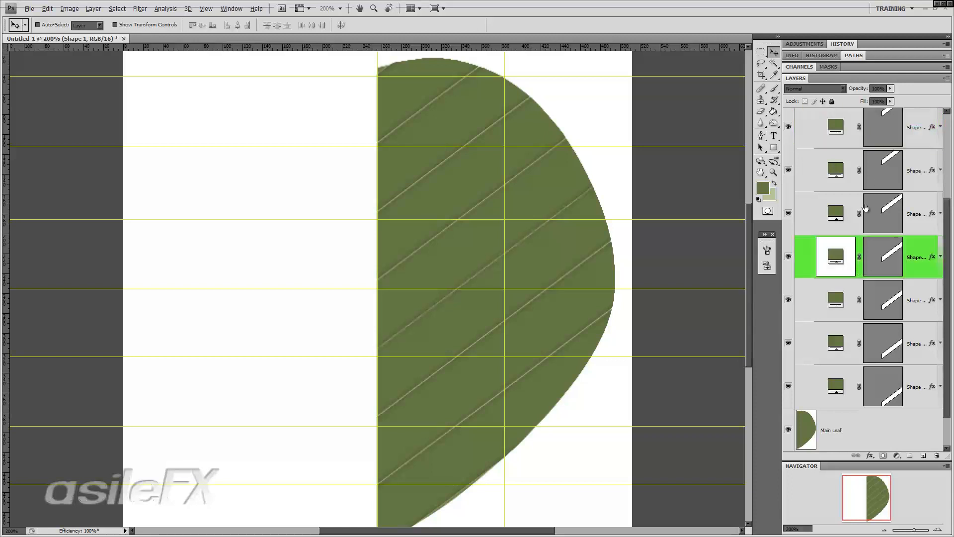
- Add a drop shadow to the Shape 1 vein with 0 px distance and about 30% opacity, and apply the layer style
double_click(923, 245)
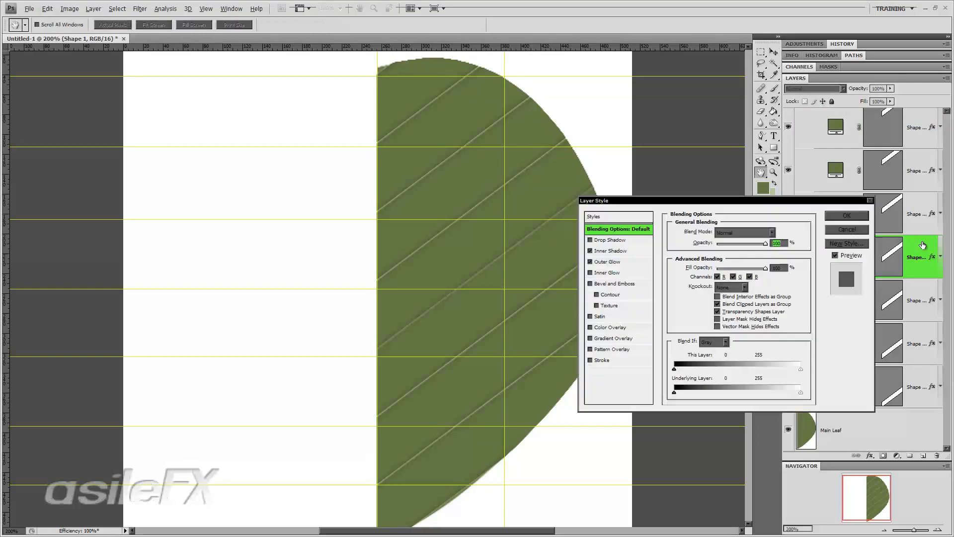
left_click(610, 249)
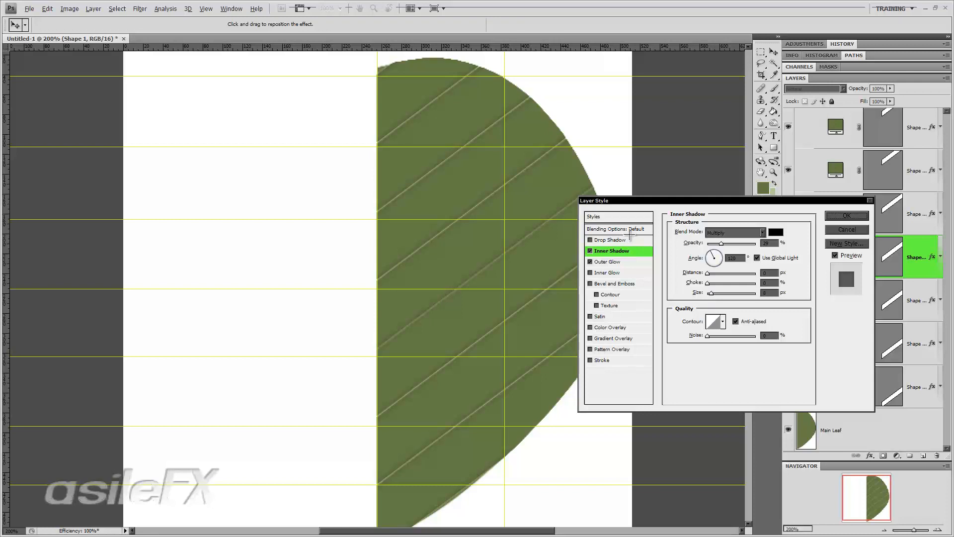
left_click(616, 241)
left_click_drag(714, 277, 706, 274)
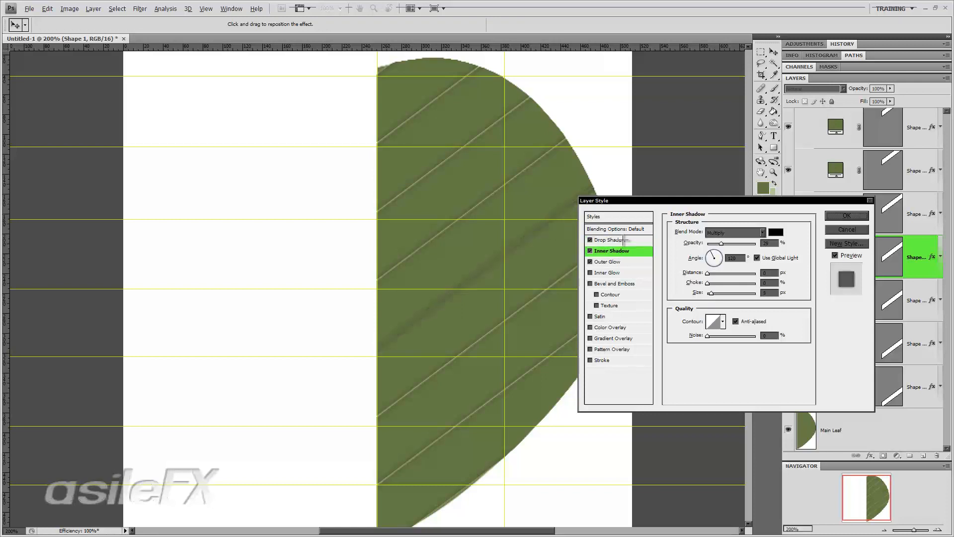
double_click(767, 244)
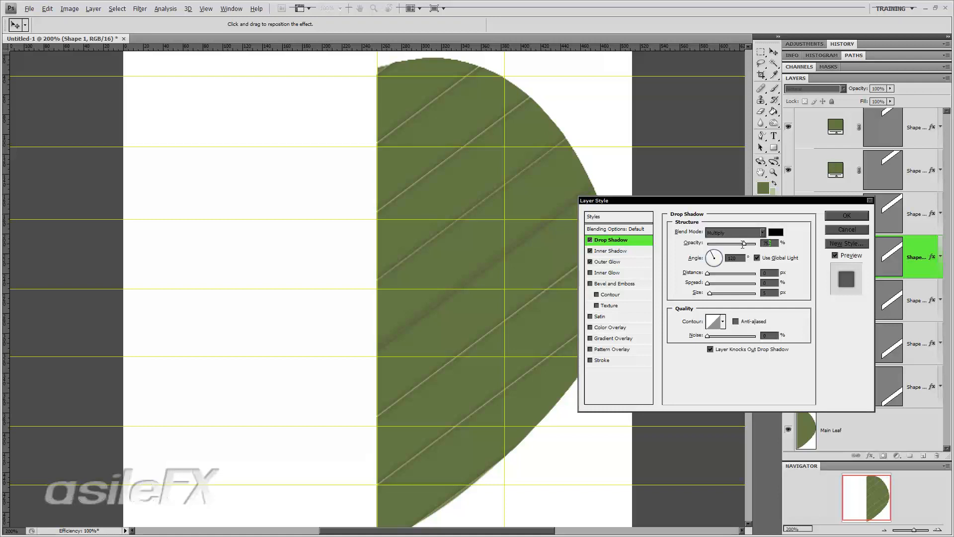
left_click_drag(743, 245, 735, 244)
type("30")
key("Return")
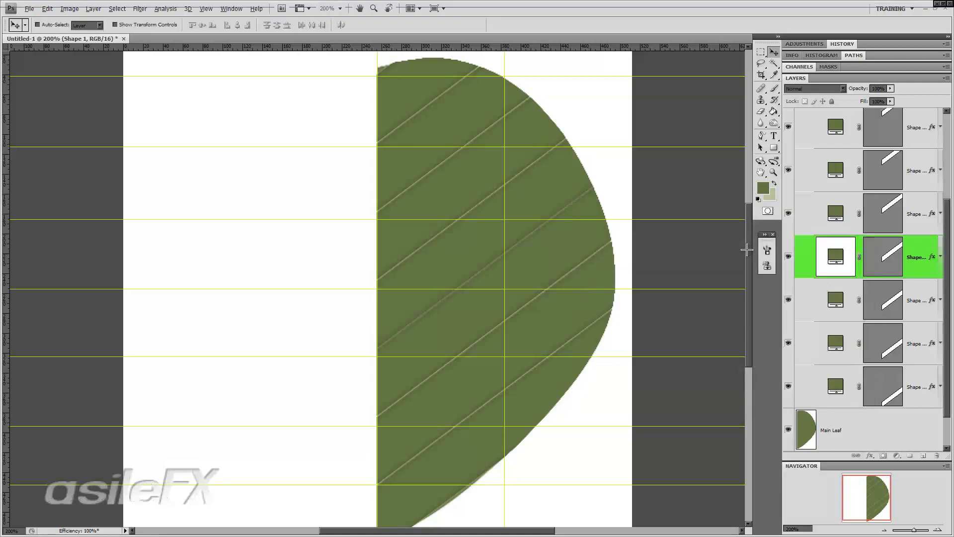
- Set the size of Shape 1's drop shadow to 8 px and apply the layer style
double_click(925, 242)
left_click(616, 251)
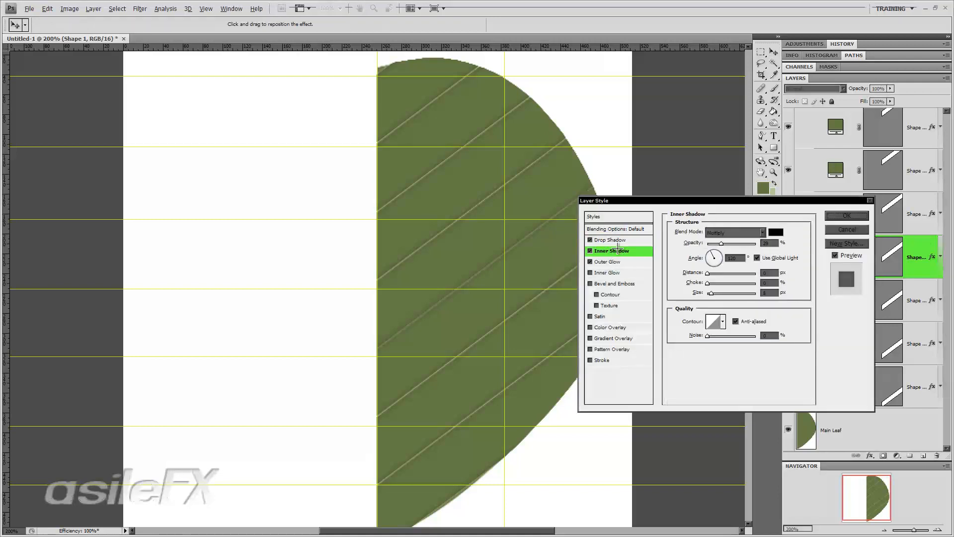
left_click(618, 240)
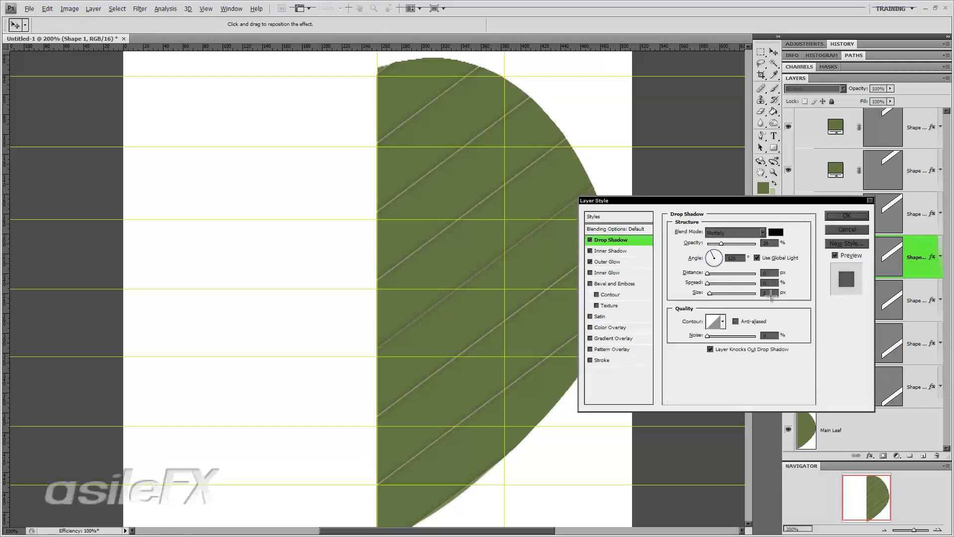
left_click_drag(771, 291, 740, 292)
type("8")
left_click(847, 216)
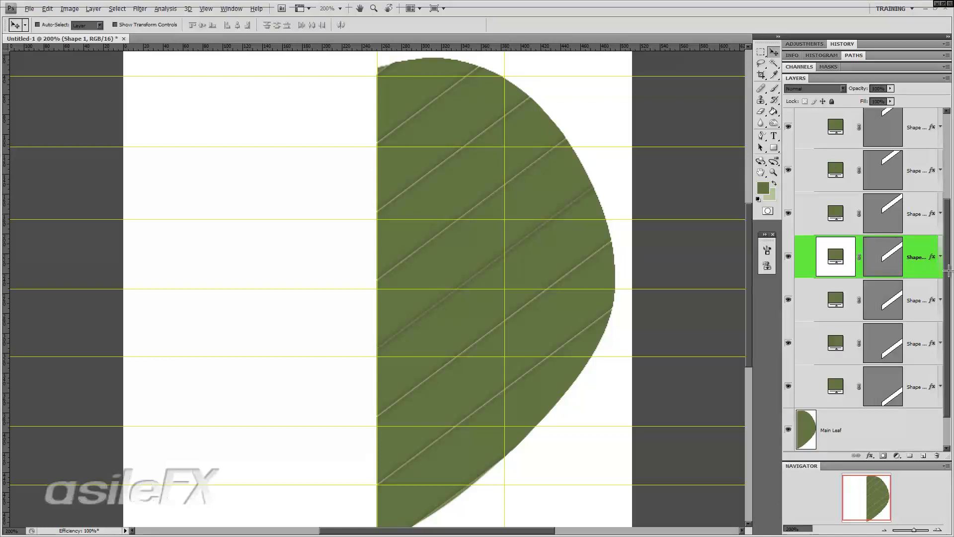
- Copy Shape 1's layer style and paste it onto the other six vein shape layers
right_click(932, 256)
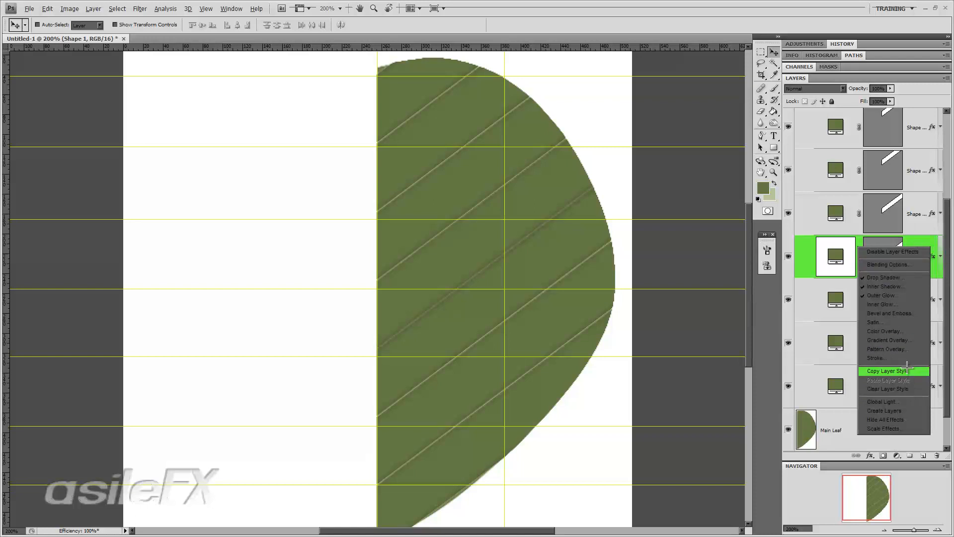
left_click(907, 371)
left_click(910, 209)
left_click(916, 124, "shift")
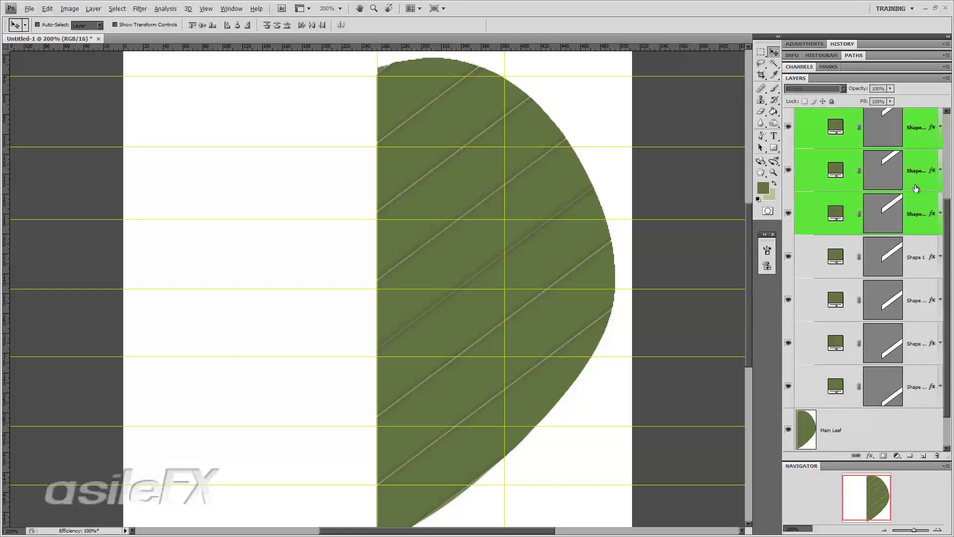
scroll(914, 187, "up", 1)
scroll(914, 196, "down", 1)
left_click(931, 379, "ctrl")
left_click(920, 339, "ctrl")
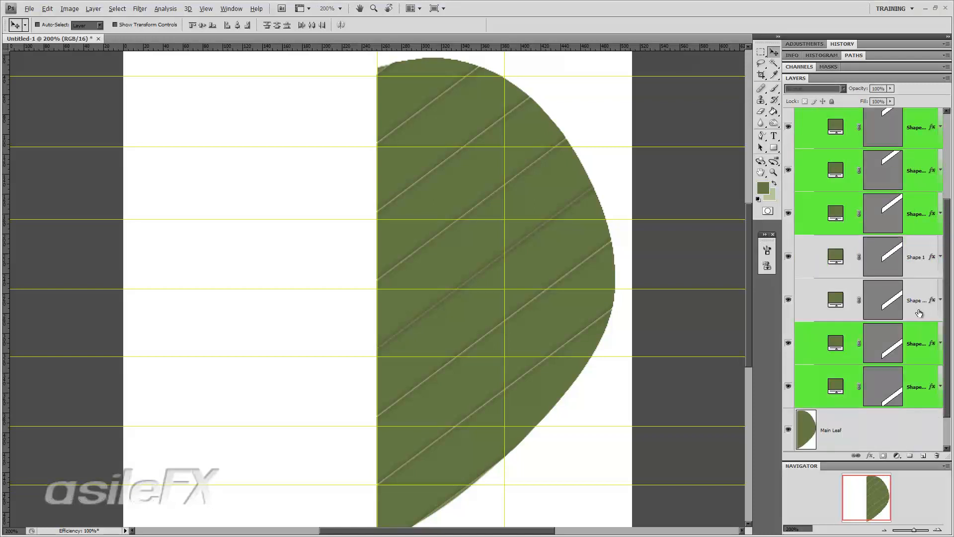
left_click(920, 303, "ctrl")
right_click(920, 294)
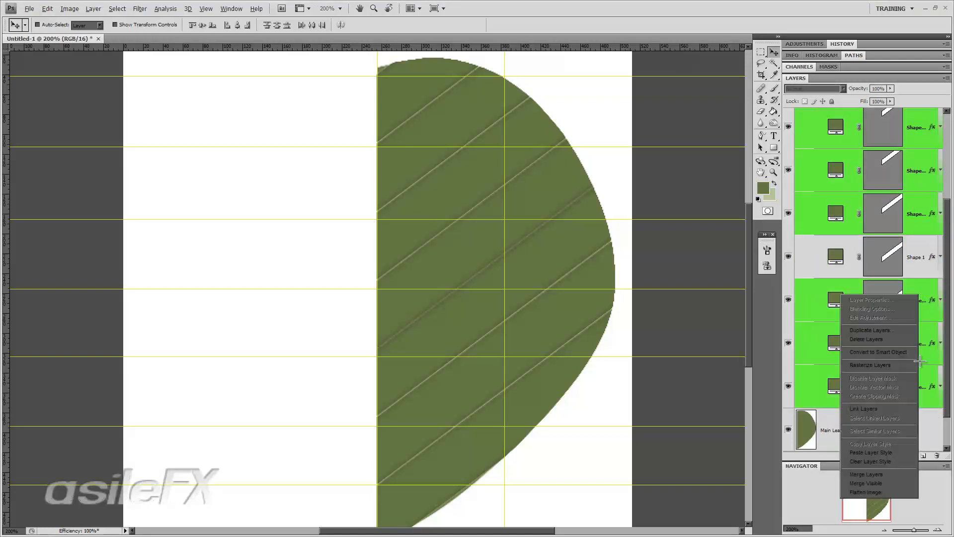
left_click(889, 453)
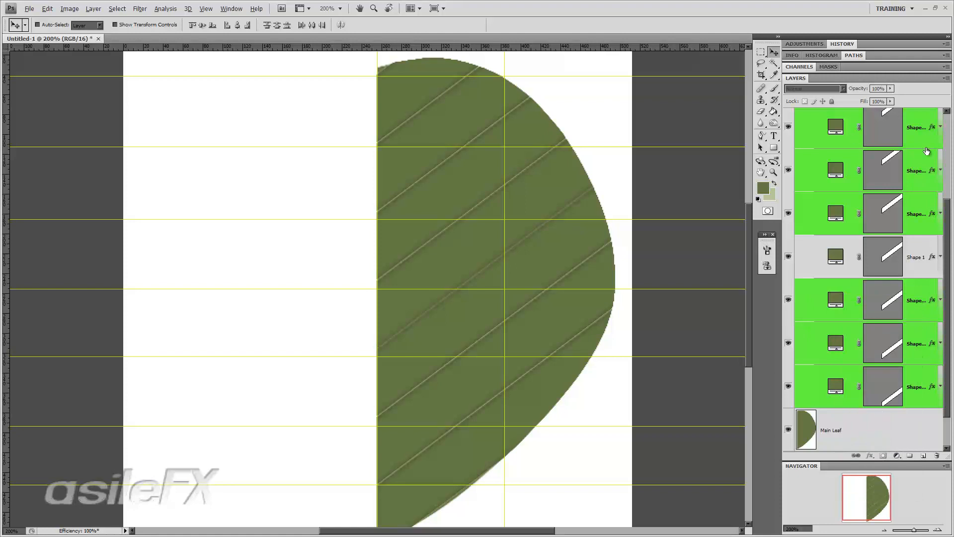
- Warp the second-highest vein shape, Shape 1 copy 6, by pulling the upper middle of its mesh downward
left_click(928, 132)
scroll(925, 233, "up", 1)
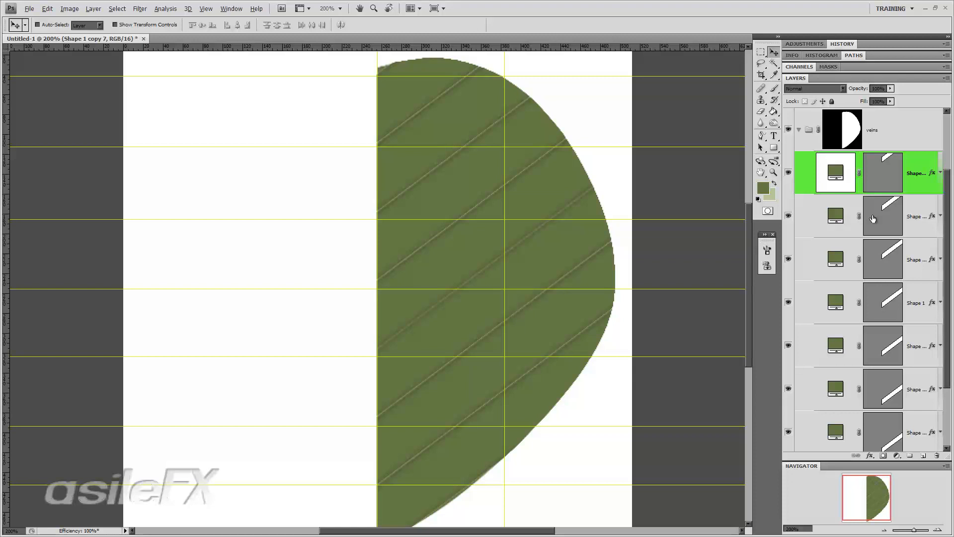
left_click(915, 202)
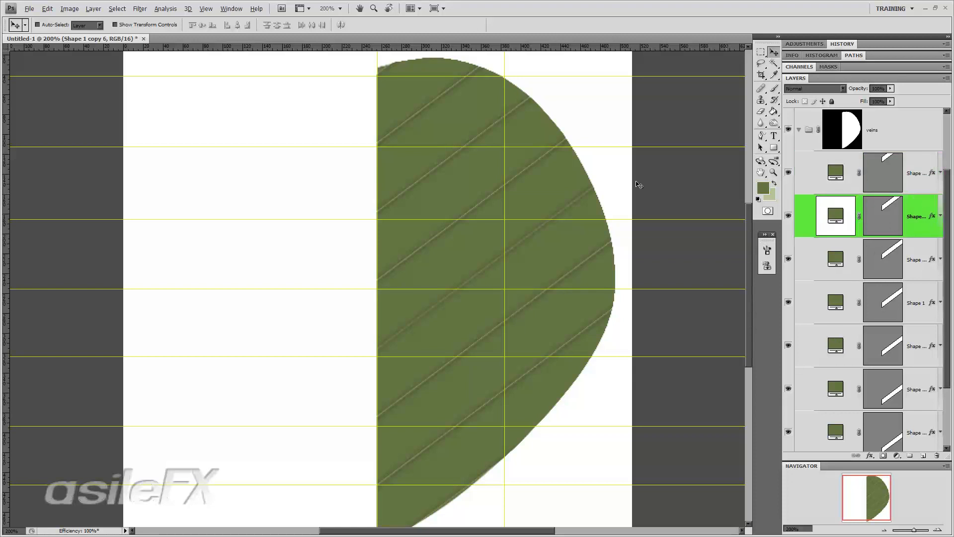
key("ctrl+t")
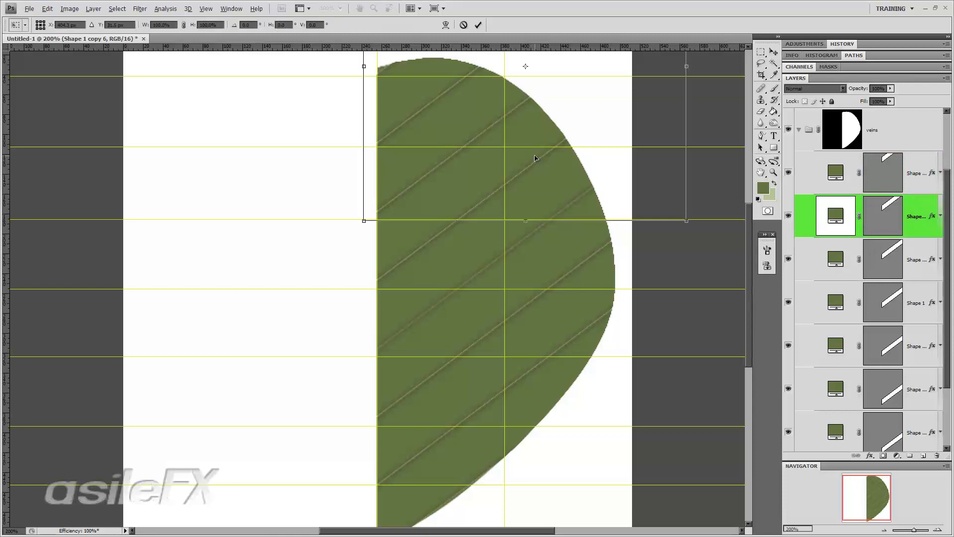
right_click(540, 121)
left_click(580, 184)
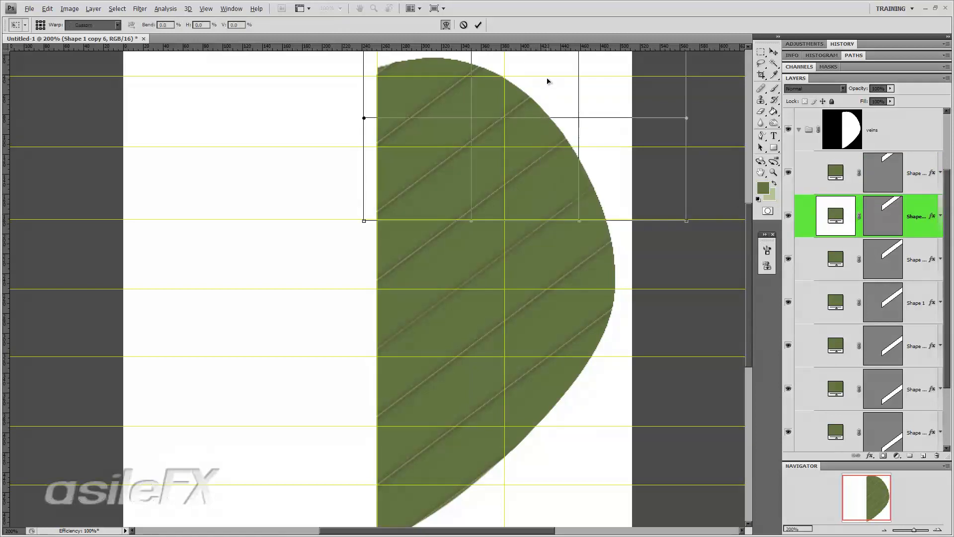
left_click_drag(549, 81, 535, 151)
key("Return")
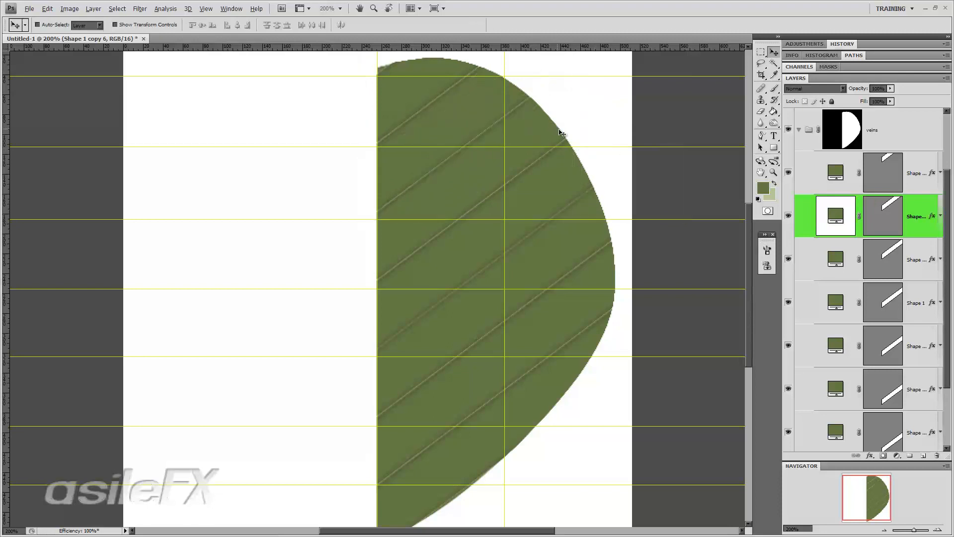
- Try the Lighten blend mode on the Shape 1 copy 6 vein and return it to Normal
left_click(818, 89)
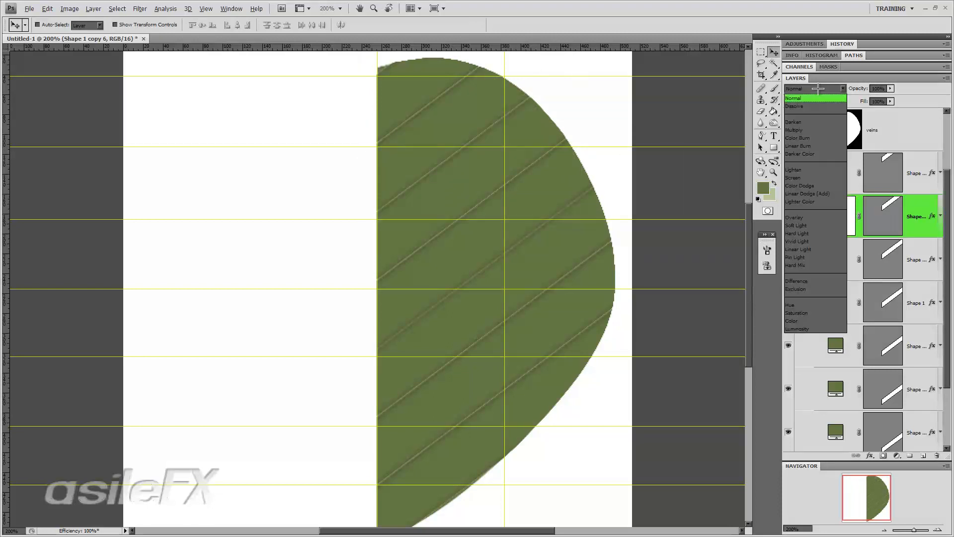
left_click(826, 178)
scroll(818, 89, "up", 1)
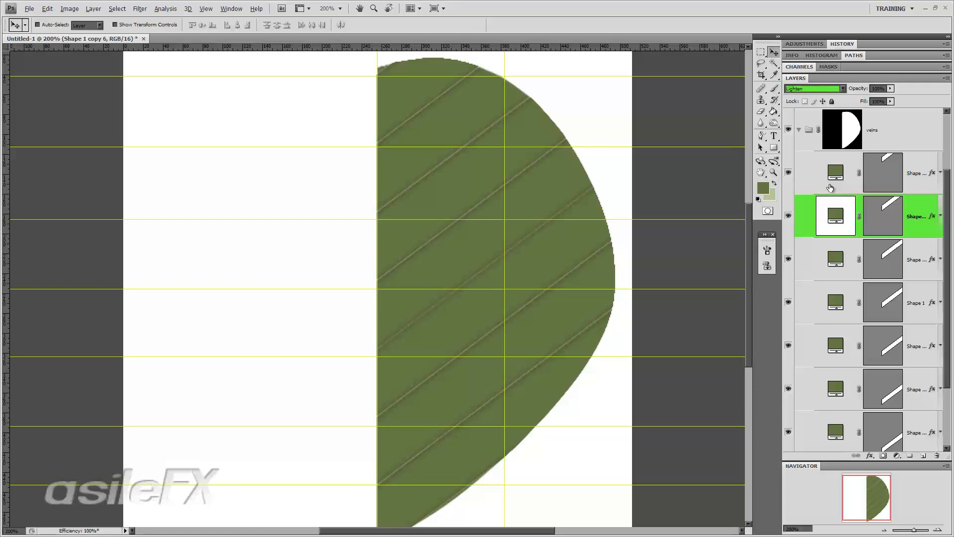
key("shift+alt+n")
key("ctrl+t")
right_click(517, 108)
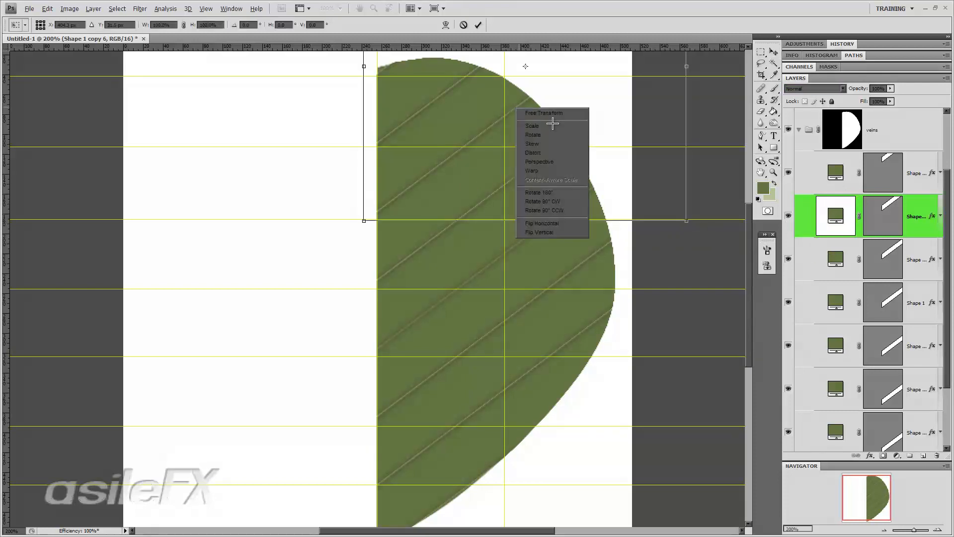
left_click(547, 170)
left_click_drag(610, 70, 615, 80)
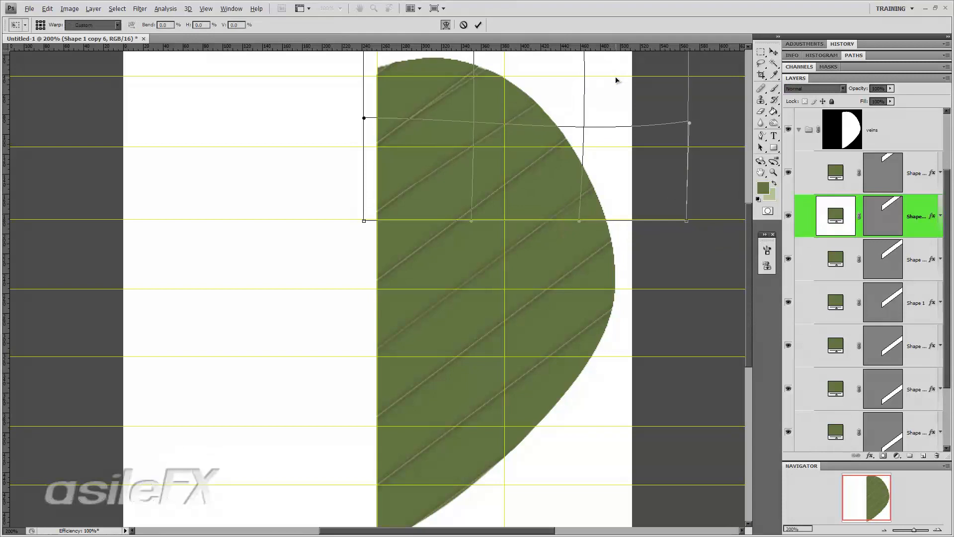
key("Return")
- Duplicate the collapsed veins group and hide the duplicate
scroll(852, 201, "up", 1)
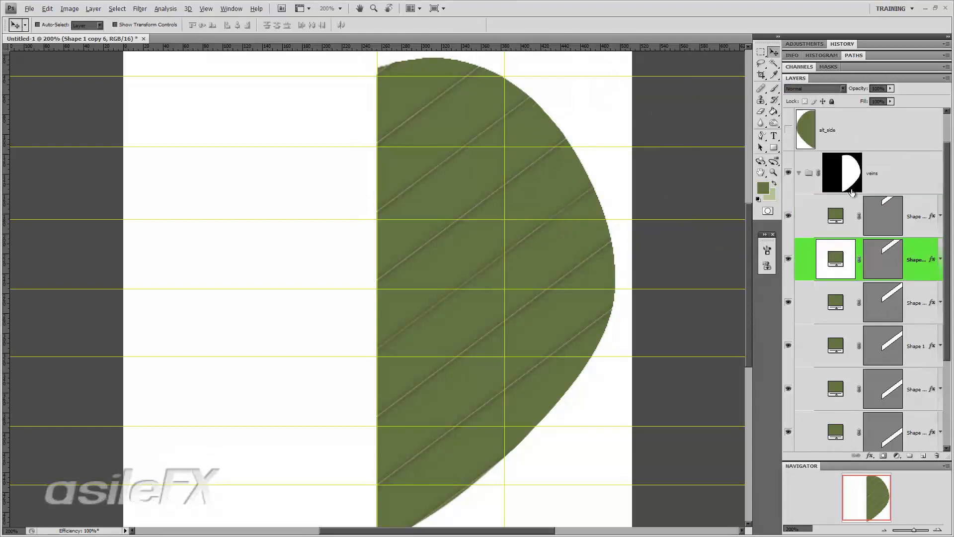
left_click(799, 173)
left_click_drag(887, 215, 924, 455)
left_click(788, 215)
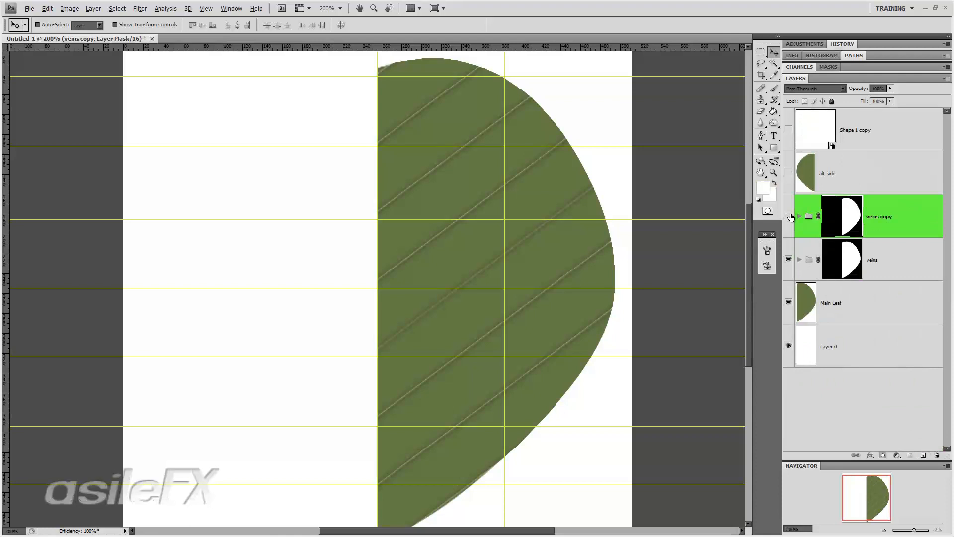
- Warp Shape 1 copy 6 in the visible veins group, bending its outer half into a gentle downward curve
left_click(799, 259)
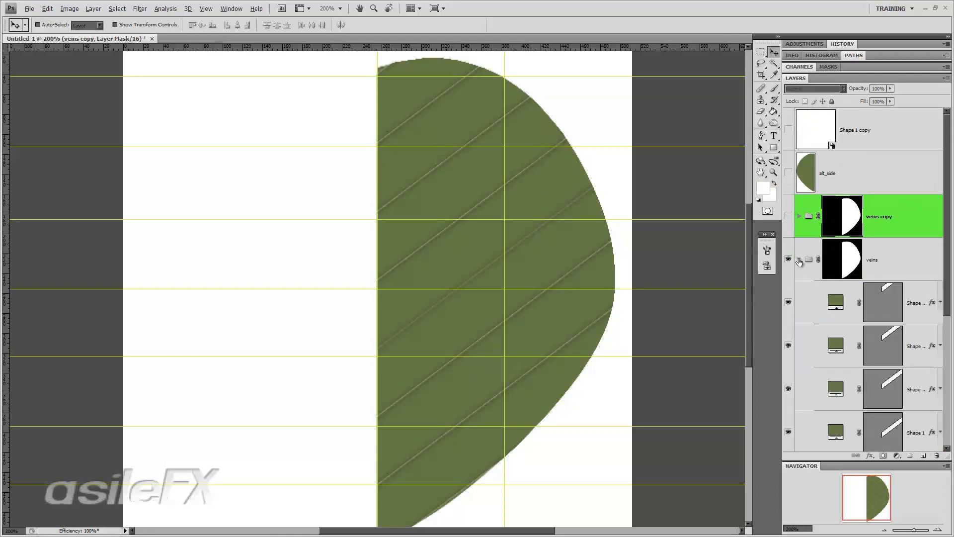
left_click(926, 332)
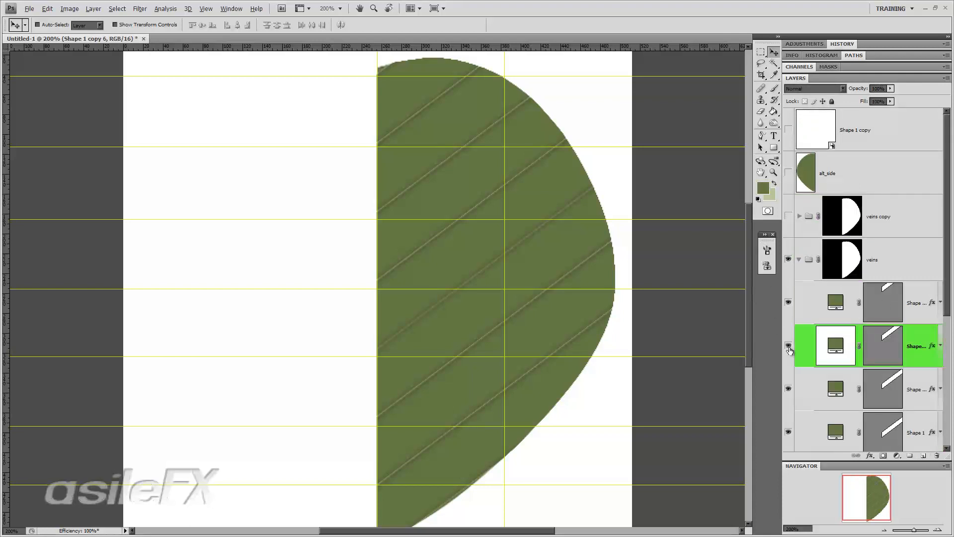
key("ctrl+t")
right_click(571, 96)
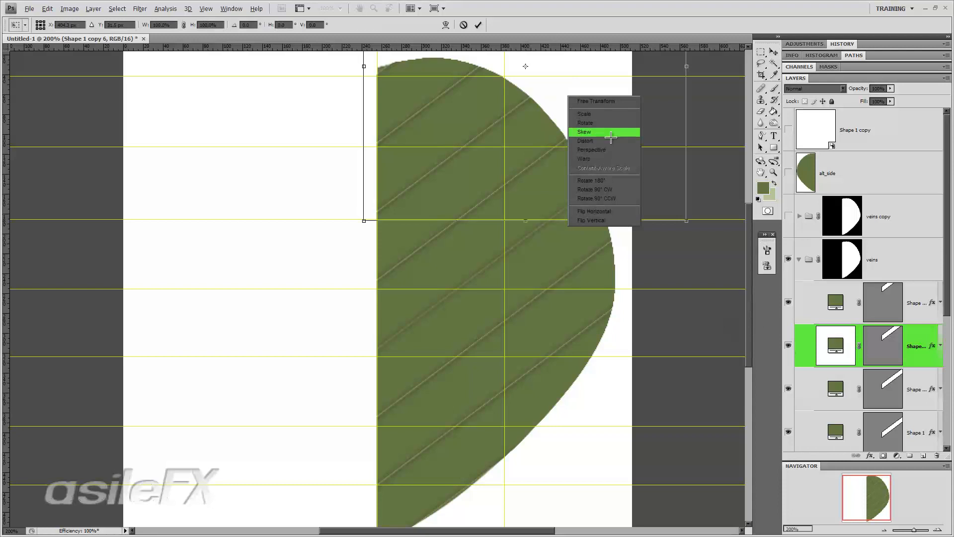
left_click(606, 156)
left_click_drag(593, 78, 612, 89)
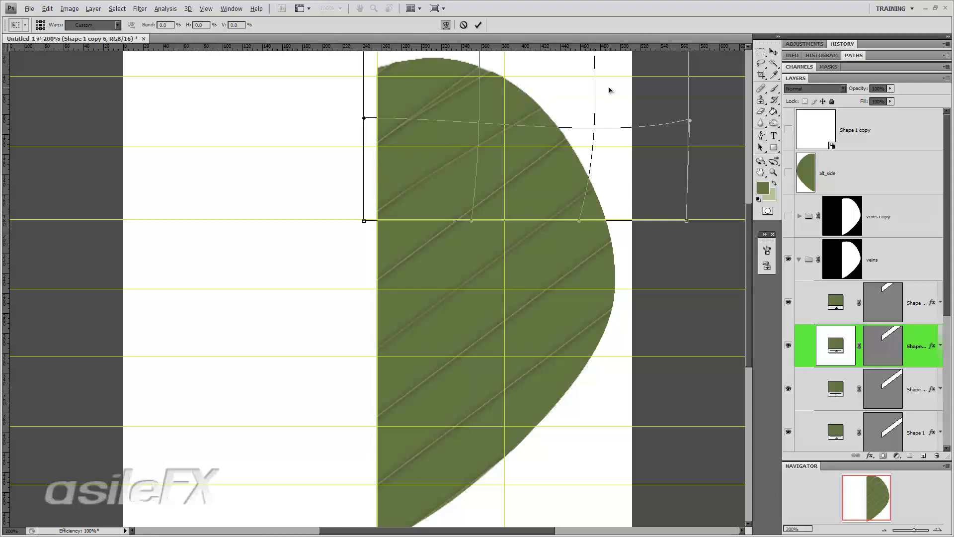
left_click_drag(578, 222, 566, 202)
left_click_drag(525, 66, 547, 67)
key("Return")
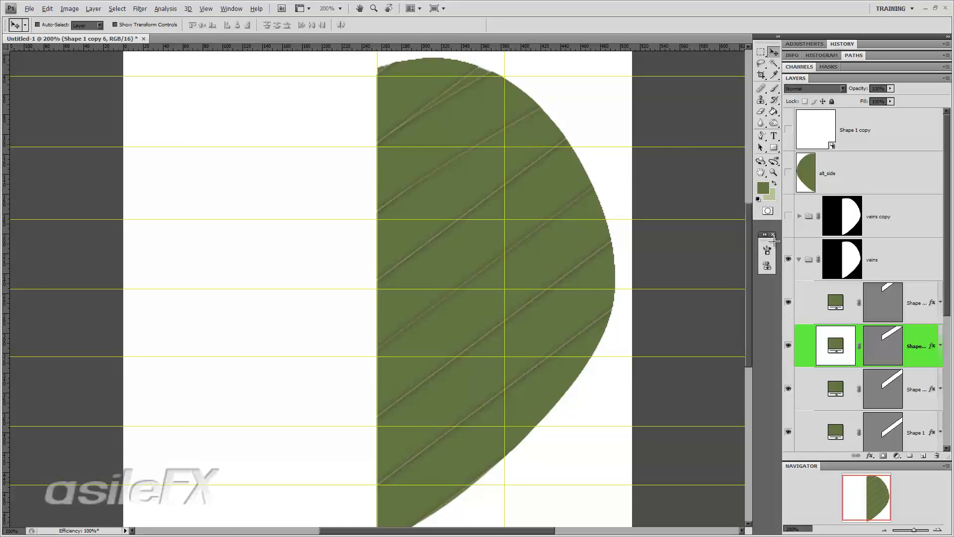
- Warp the Shape 1 vein by pulling the outer edge of its mesh downward so its outer end curves
scroll(896, 397, "down", 1)
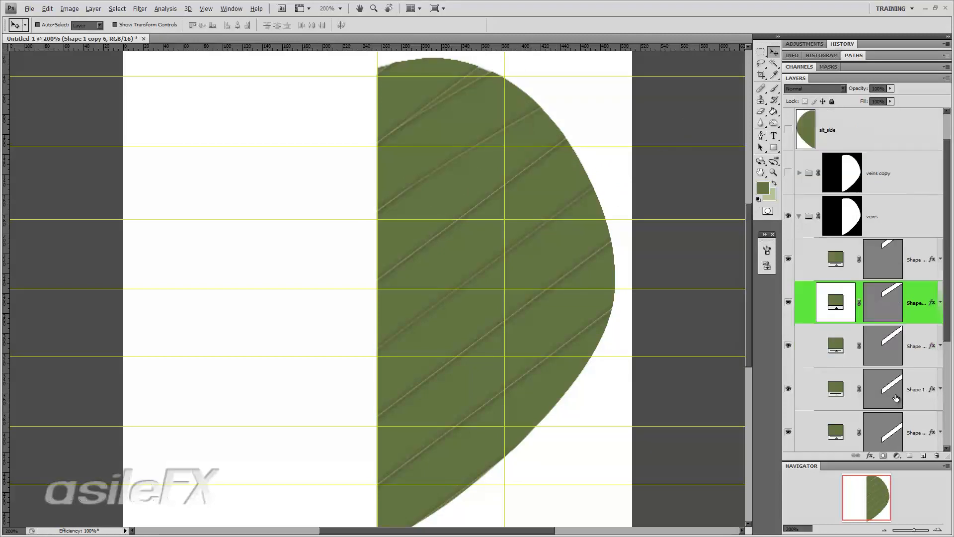
left_click(919, 388)
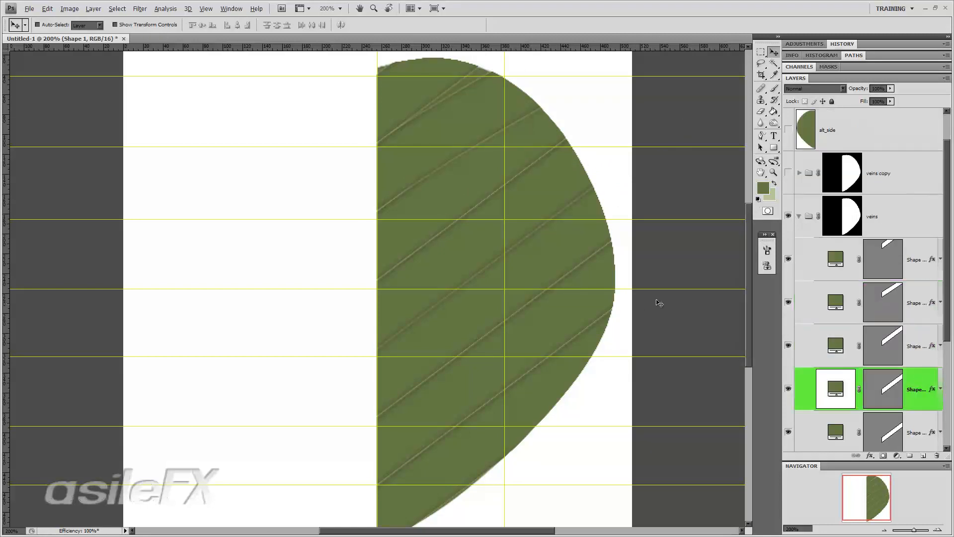
key("ctrl+t")
right_click(553, 160)
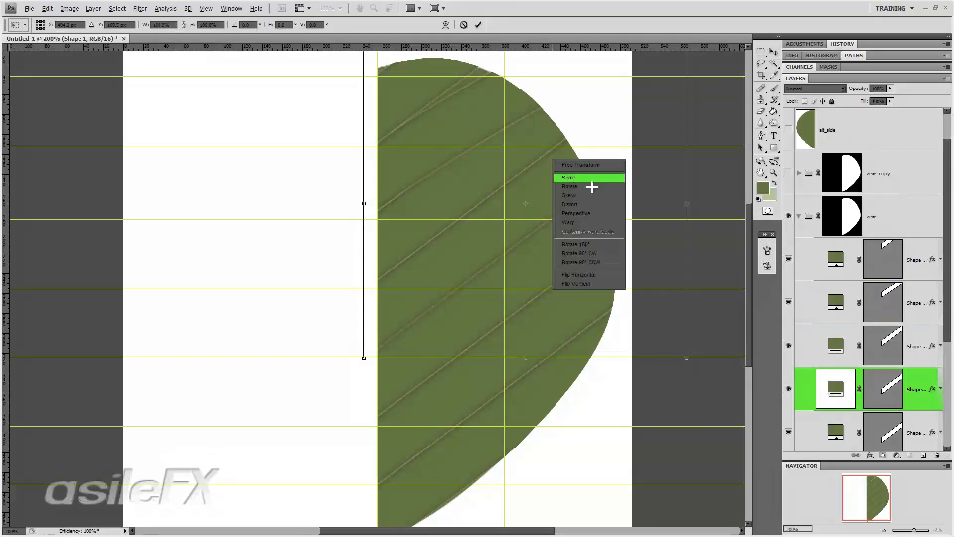
left_click(595, 222)
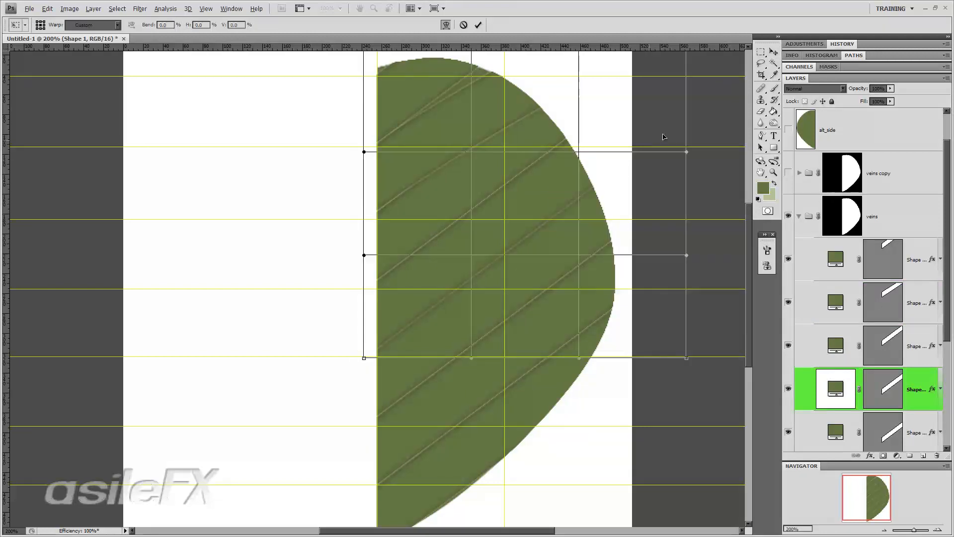
left_click_drag(687, 154, 714, 294)
key("Return")
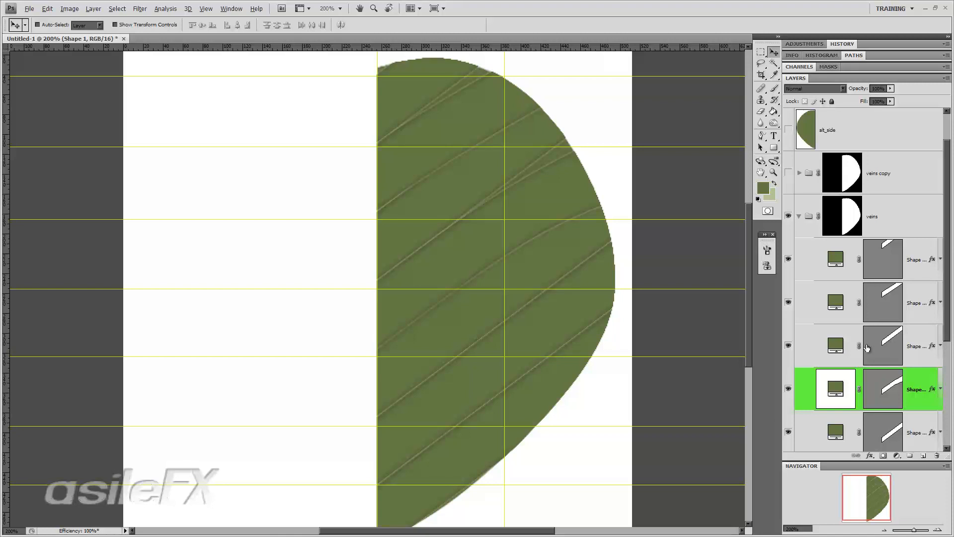
- Warp the Shape 1 copy 3 vein by pulling the outer edge of its mesh downward
scroll(866, 335, "down", 3)
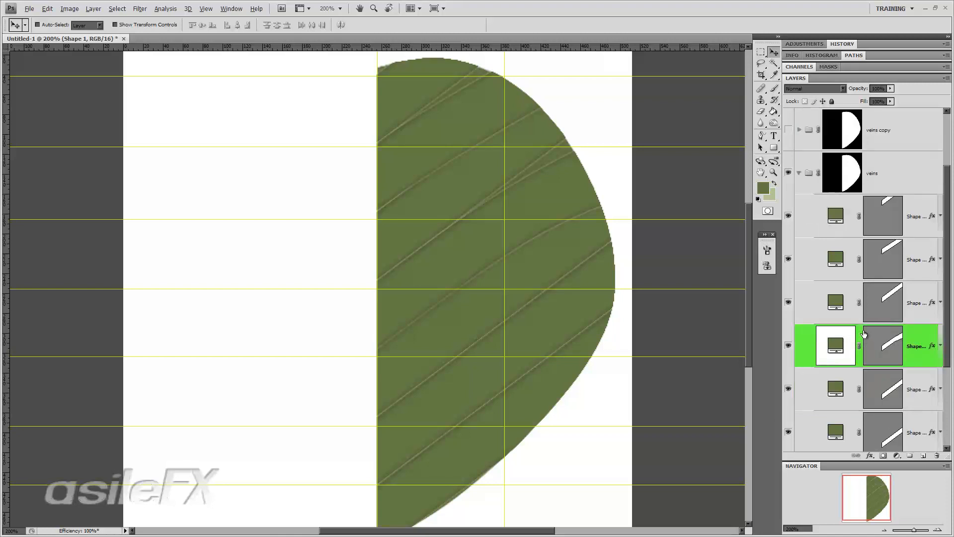
left_click(919, 335)
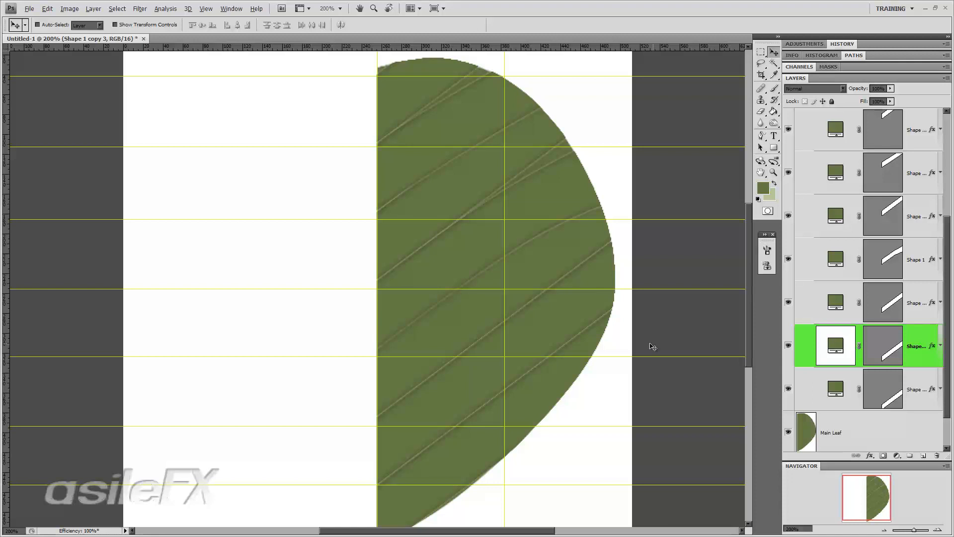
key("ctrl+t")
right_click(616, 281)
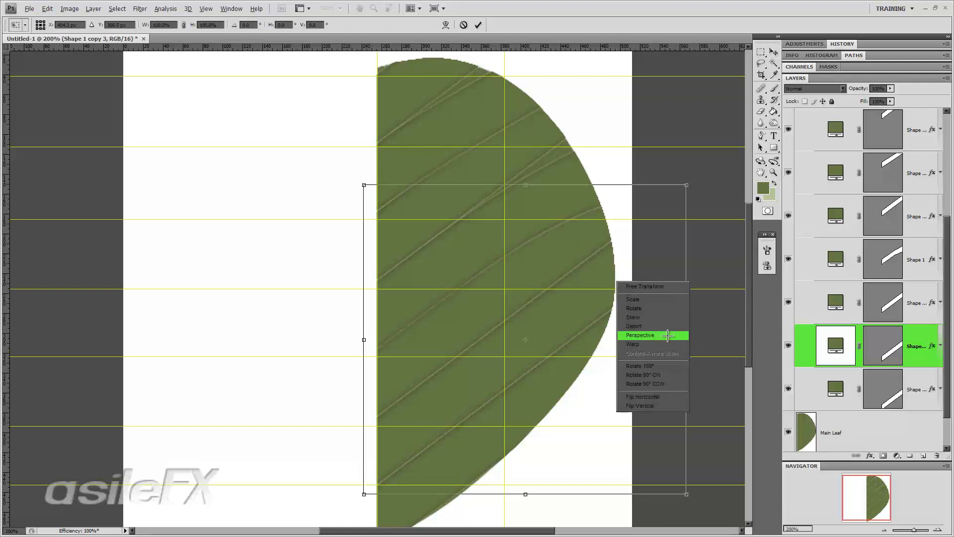
left_click(666, 344)
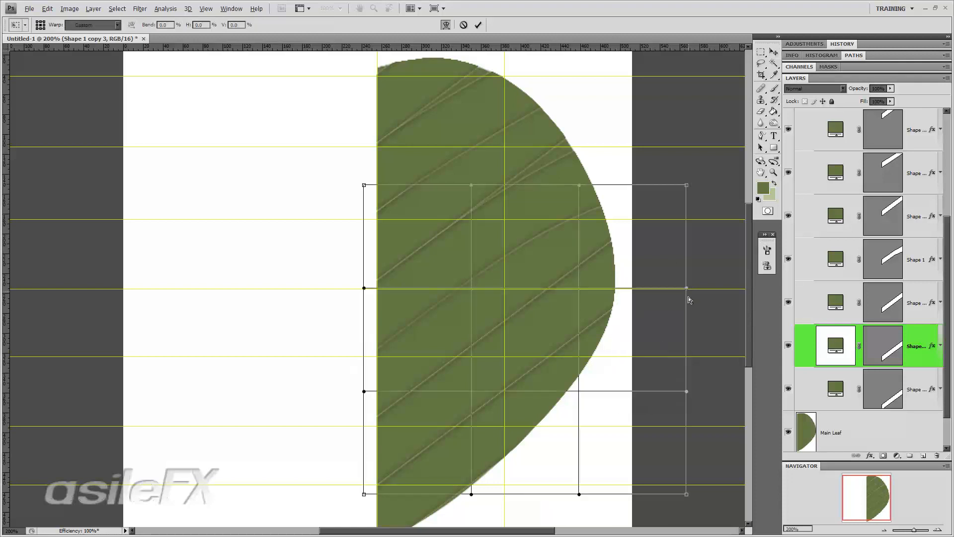
left_click_drag(690, 300, 697, 417)
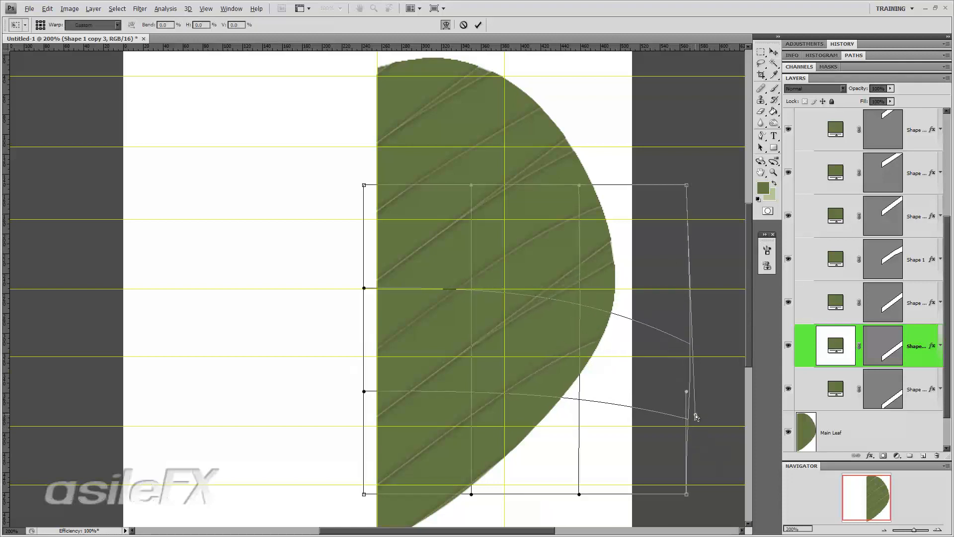
key("Return")
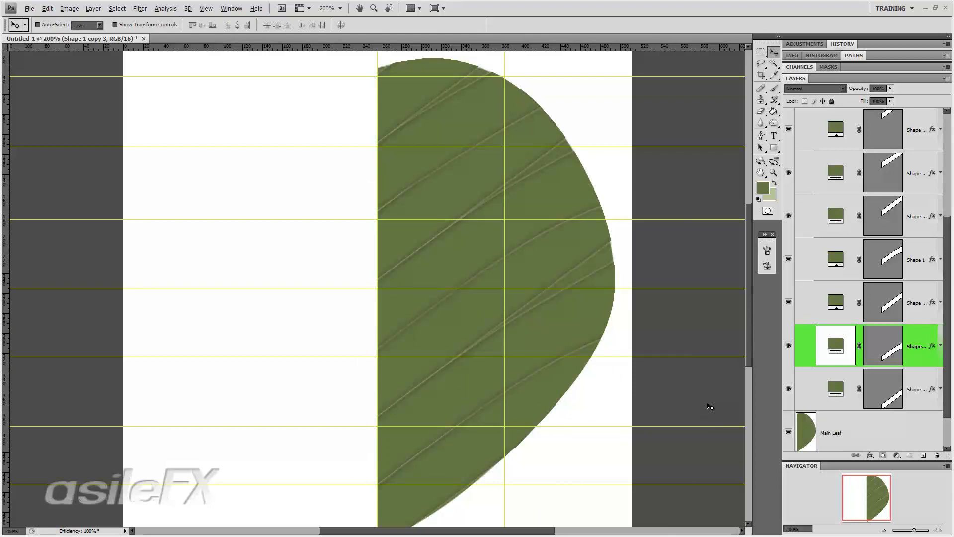
- Move the warped Shape 1 copy 3 and Shape 1 copy 6 layers each one position lower in the veins group
left_click(923, 398)
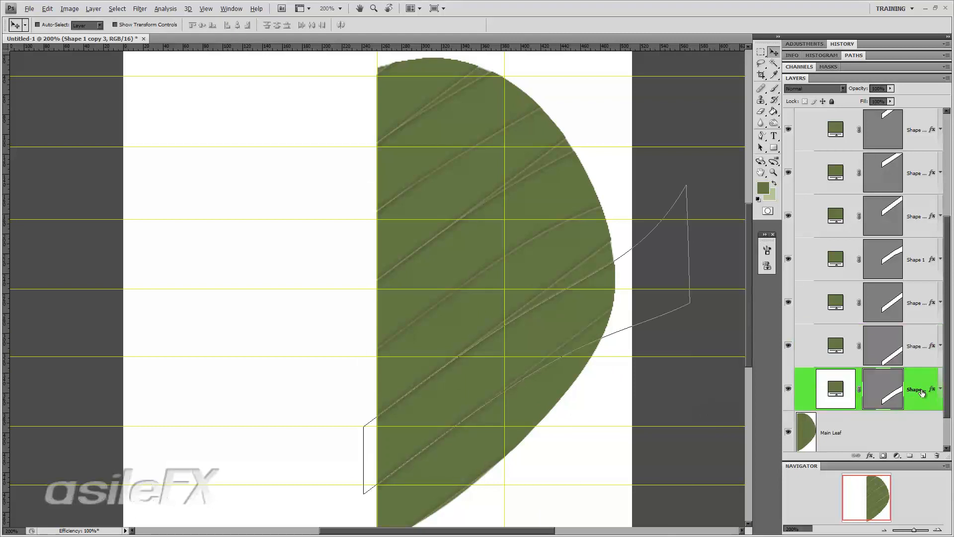
key("Return")
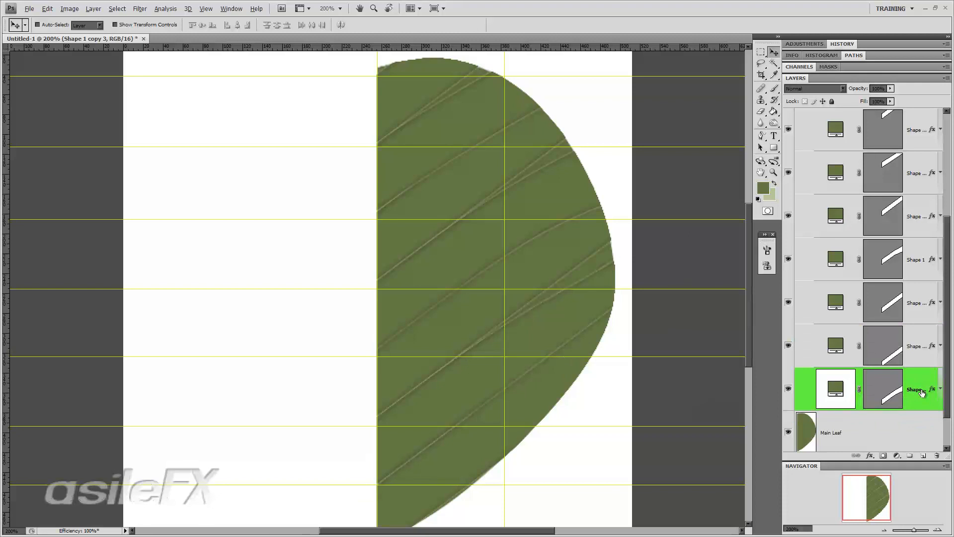
scroll(911, 318, "up", 1)
left_click(922, 213)
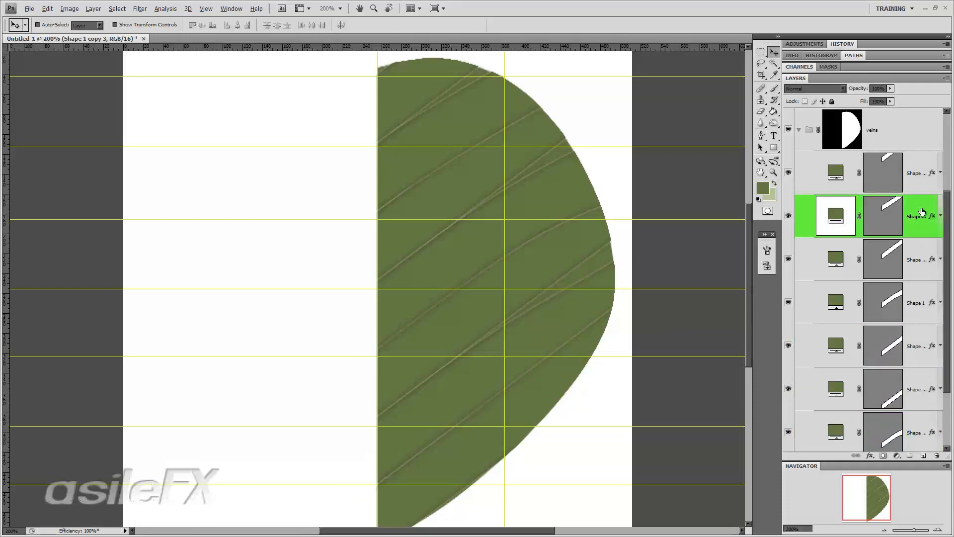
left_click(922, 268)
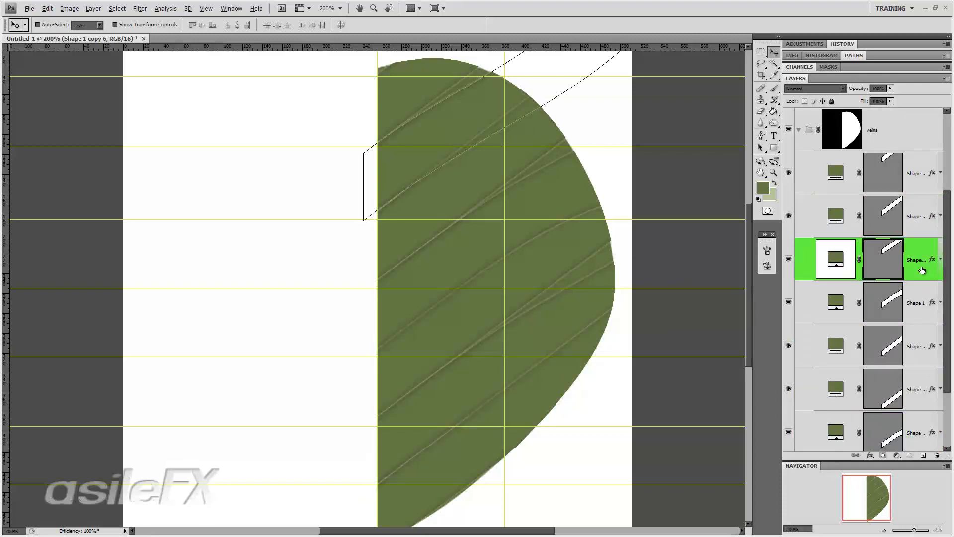
left_click_drag(925, 243, 920, 303)
scroll(917, 277, "down", 1)
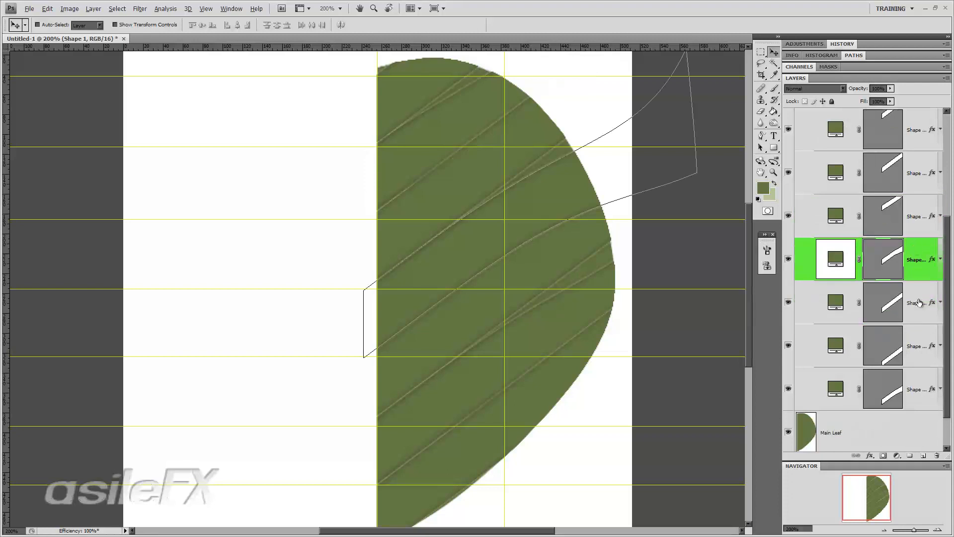
- Toggle the visibility of the two lowest vein layers to identify which veins they produce
left_click(918, 315)
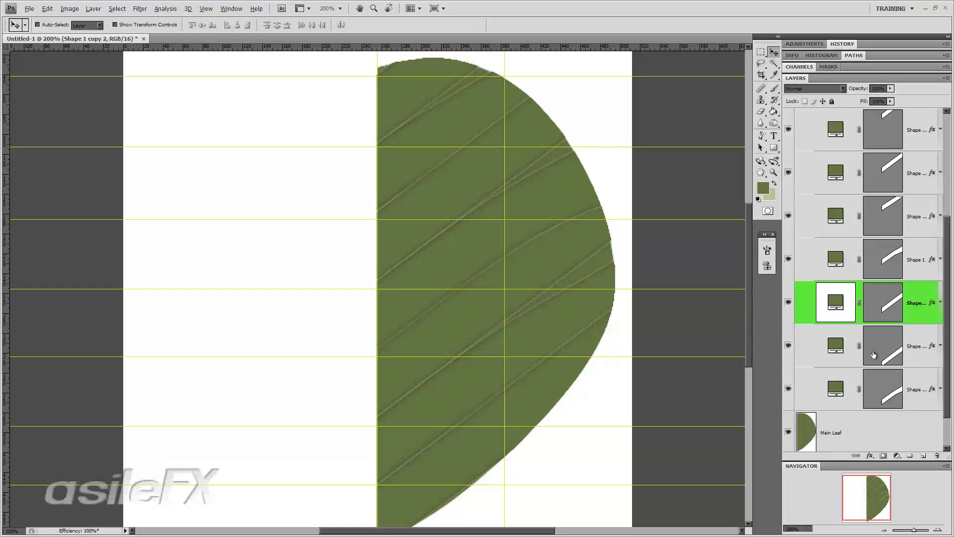
left_click(789, 346)
left_click(789, 348)
left_click(789, 389)
left_click(789, 389)
- Warp the Shape 1 copy 4 vein by pulling its upper outer corner far down and adjusting the middle of the mesh
left_click(922, 345)
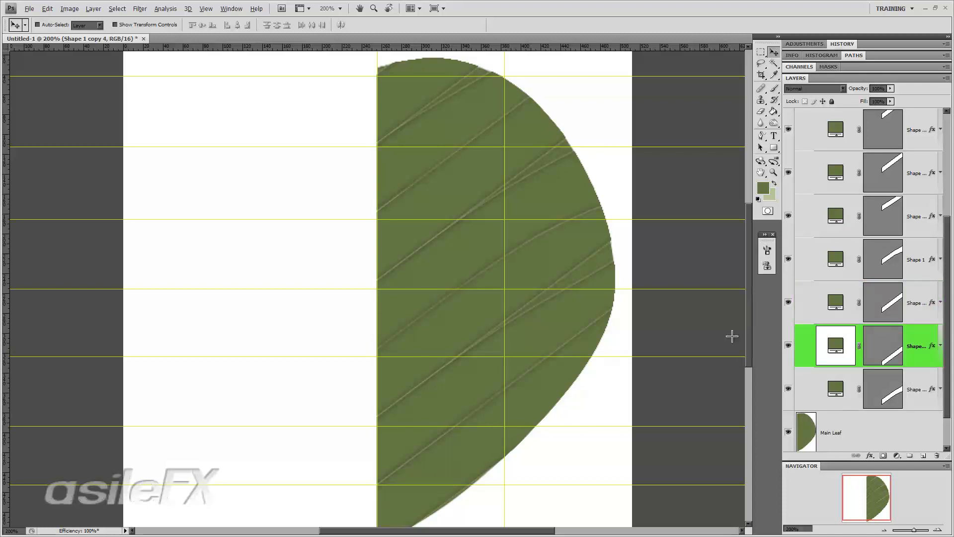
key("ctrl+t")
right_click(585, 262)
left_click(631, 318)
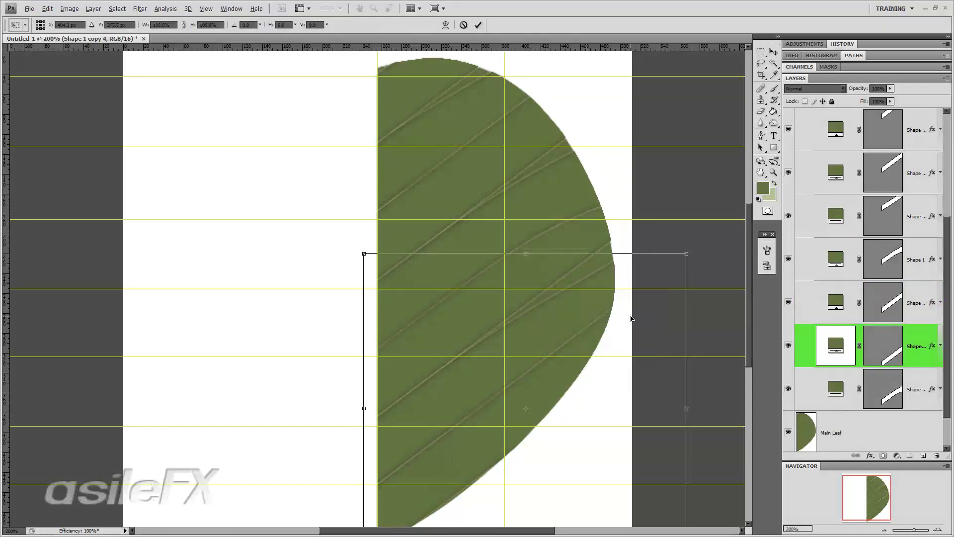
right_click(601, 295)
left_click(630, 355)
left_click_drag(691, 264, 716, 308)
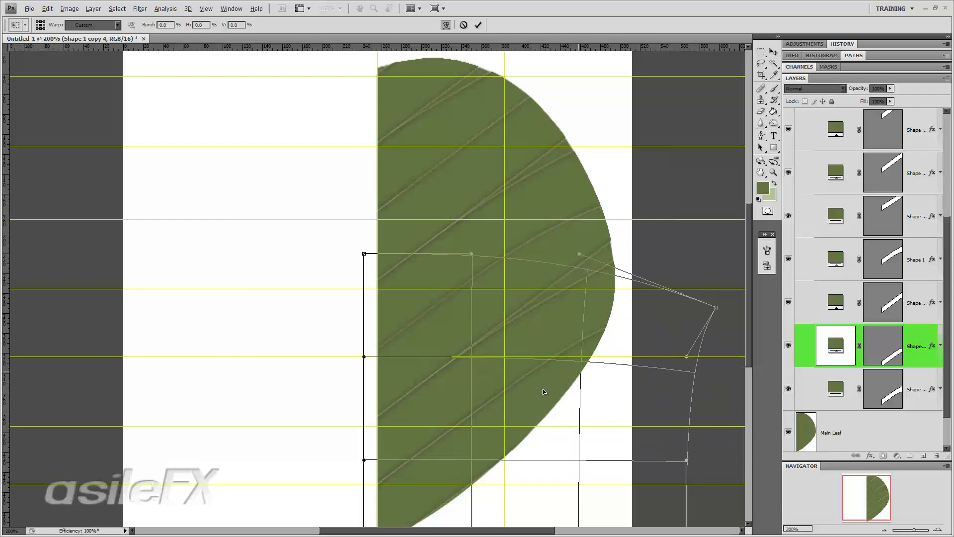
mouse_move(565, 369)
left_mouse_down()
mouse_move(569, 396)
mouse_move(568, 377)
left_mouse_up()
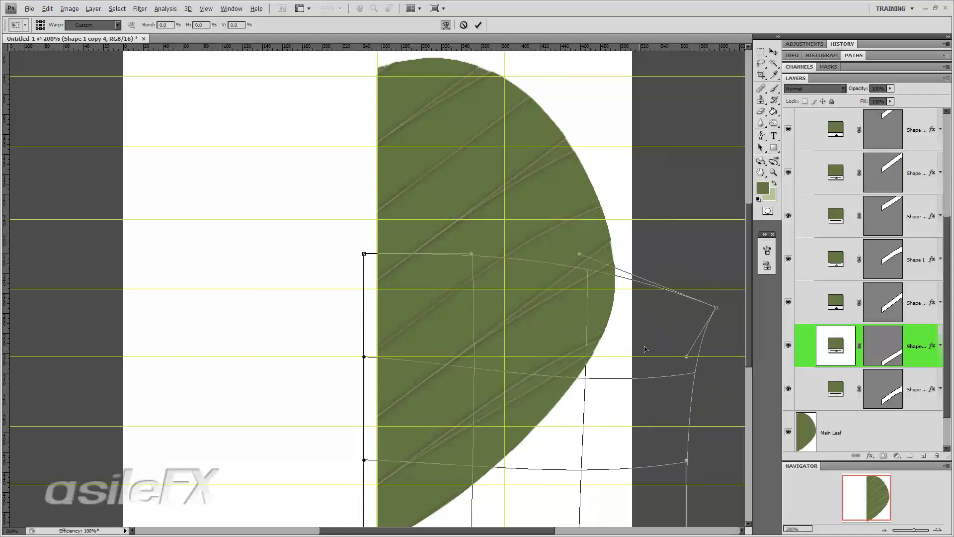
left_click_drag(714, 312, 724, 472)
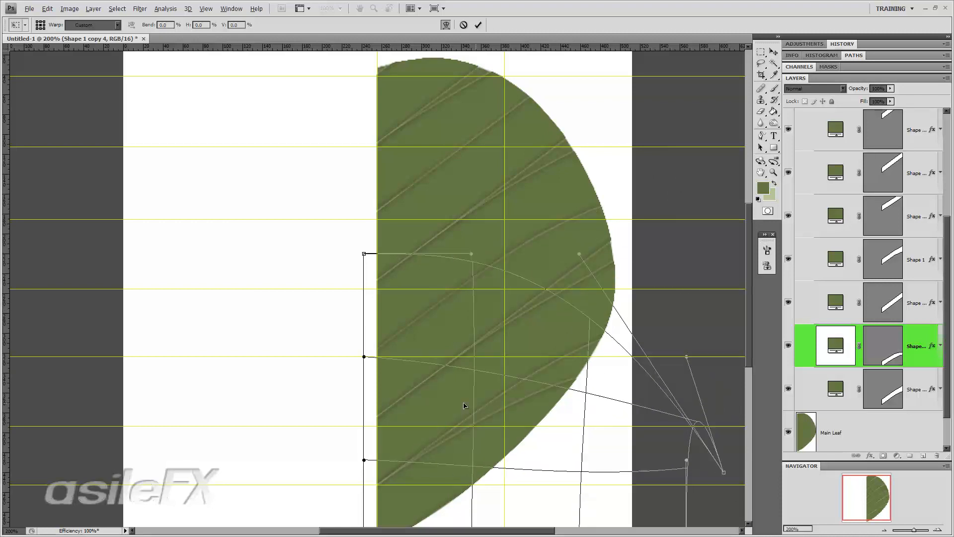
left_click_drag(548, 398, 550, 385)
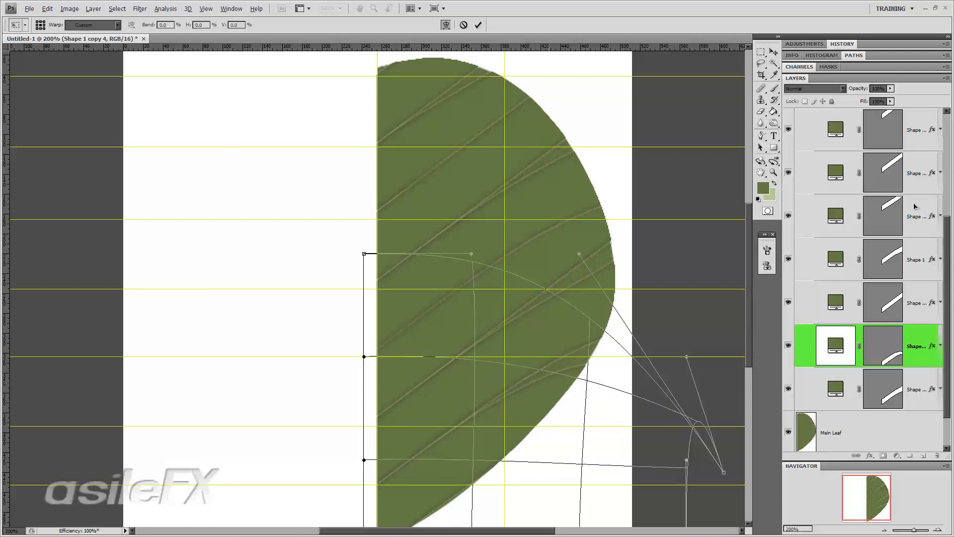
key("Return")
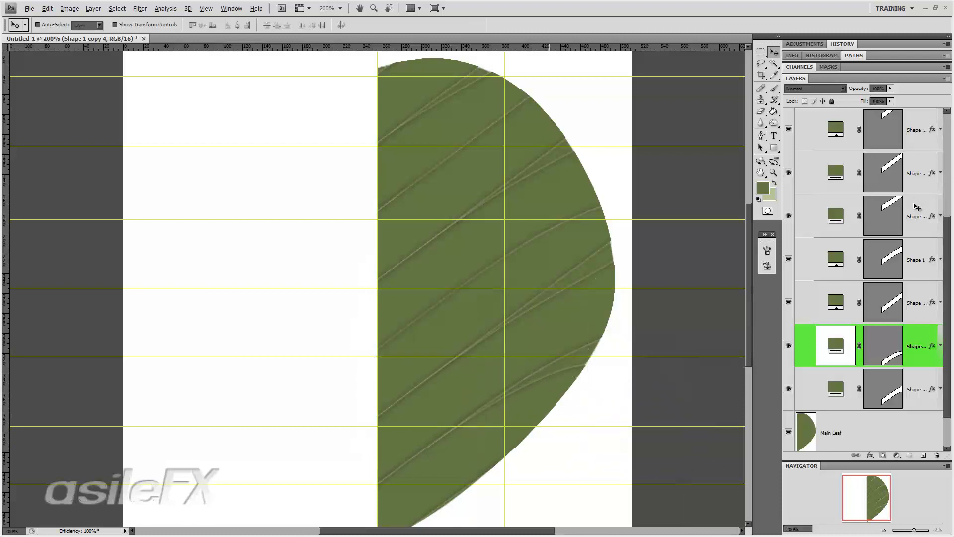
- Warp the Shape 1 copy 6 vein by pulling the outer edge and lower outer corner of its mesh upward, and check the vein by toggling its visibility
left_click(917, 206)
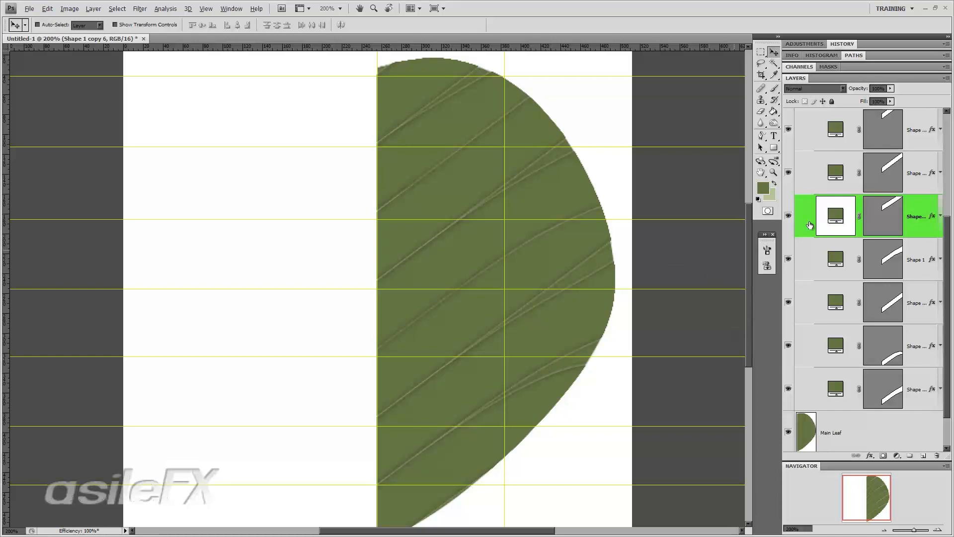
key("ctrl+t")
right_click(616, 158)
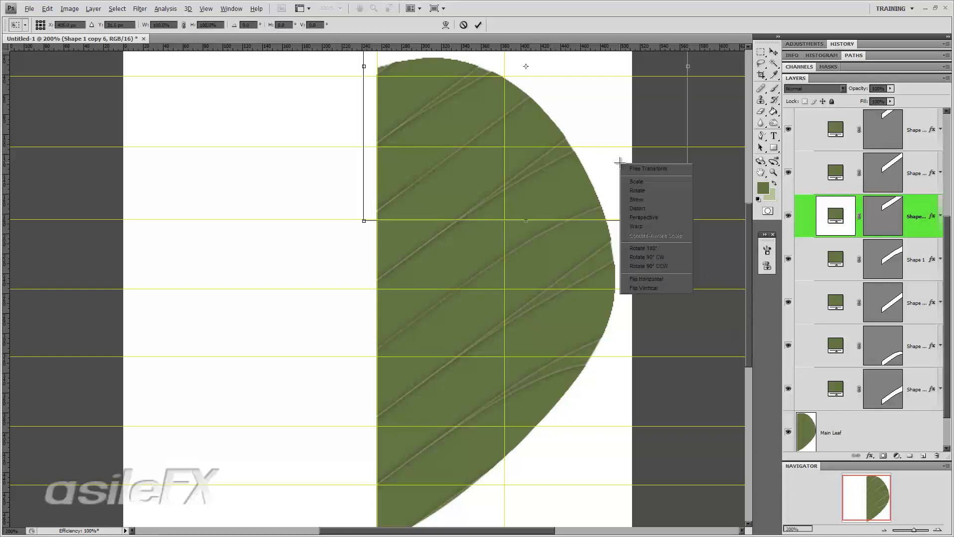
left_click(646, 224)
left_click_drag(689, 123, 694, 78)
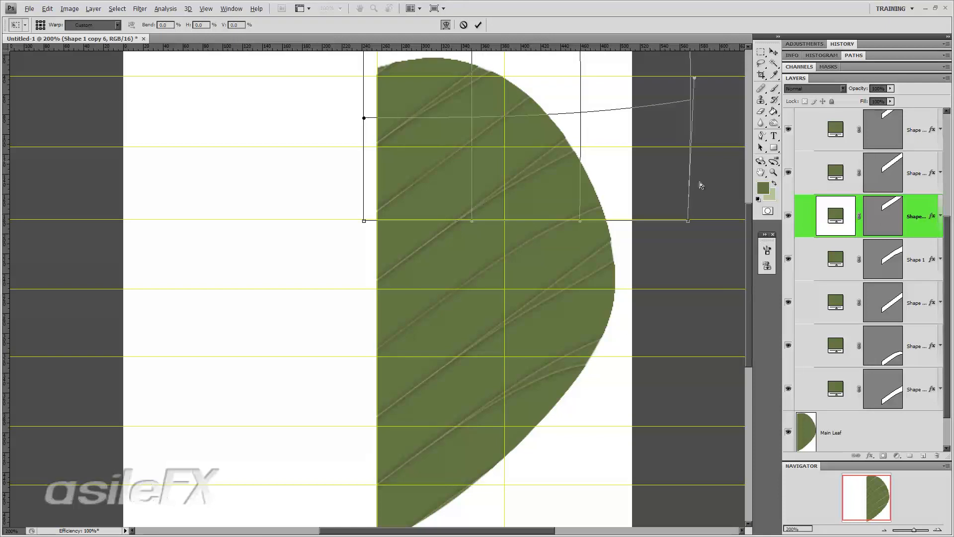
mouse_move(688, 221)
left_mouse_down()
mouse_move(686, 117)
mouse_move(690, 204)
left_mouse_up()
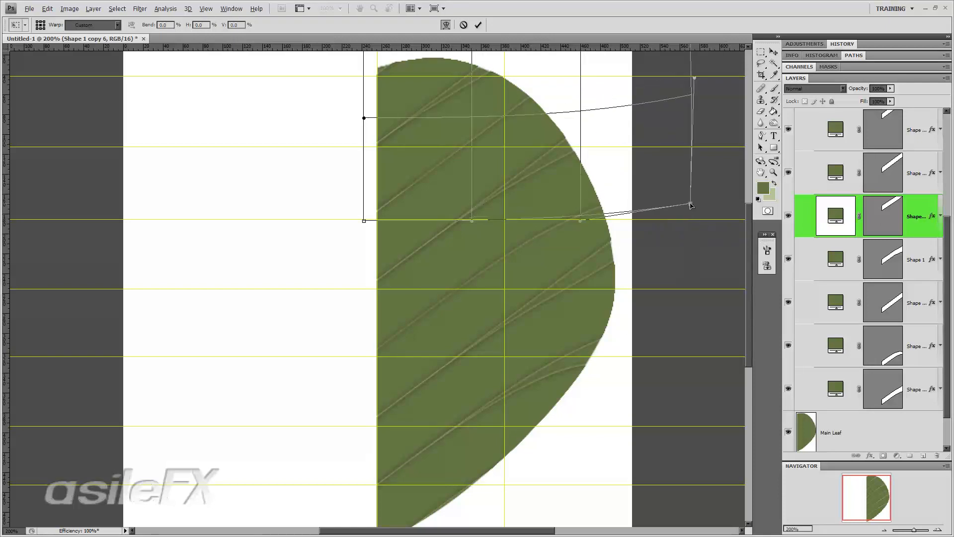
key("Return")
left_click(789, 216)
left_click(788, 216)
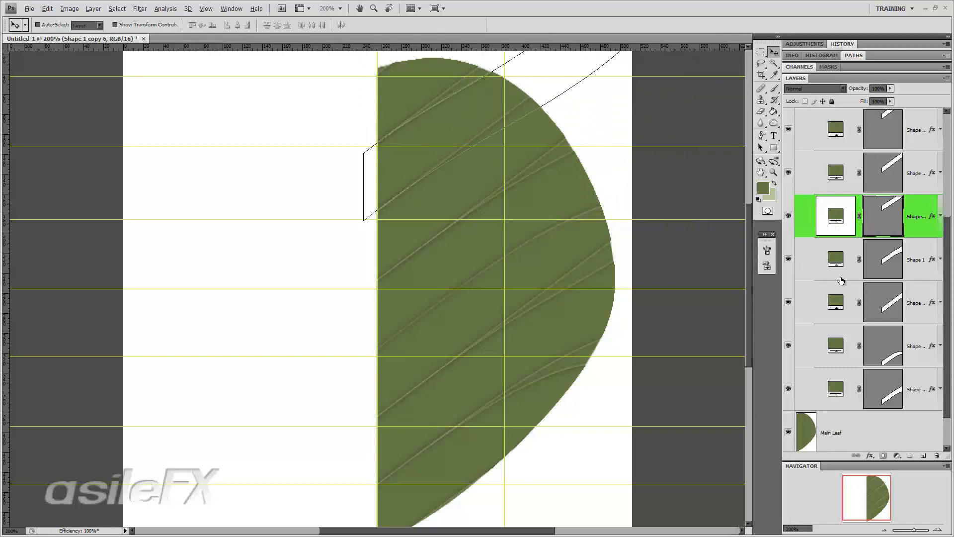
- Identify the Shape 1 vein by toggling its visibility and warp it by nudging the outer edge of its mesh slightly outward
left_click(814, 273)
left_click(787, 259)
left_click(788, 260)
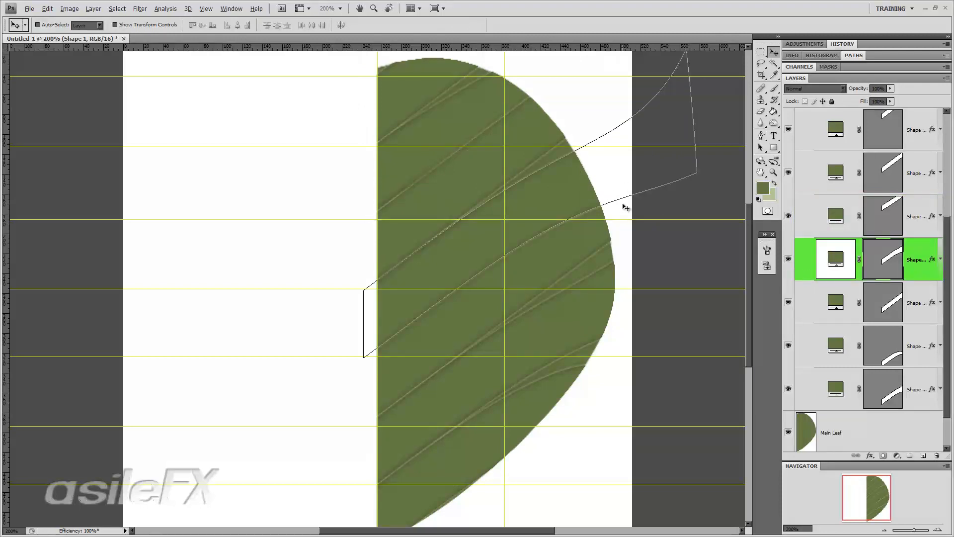
key("ctrl+t")
right_click(622, 184)
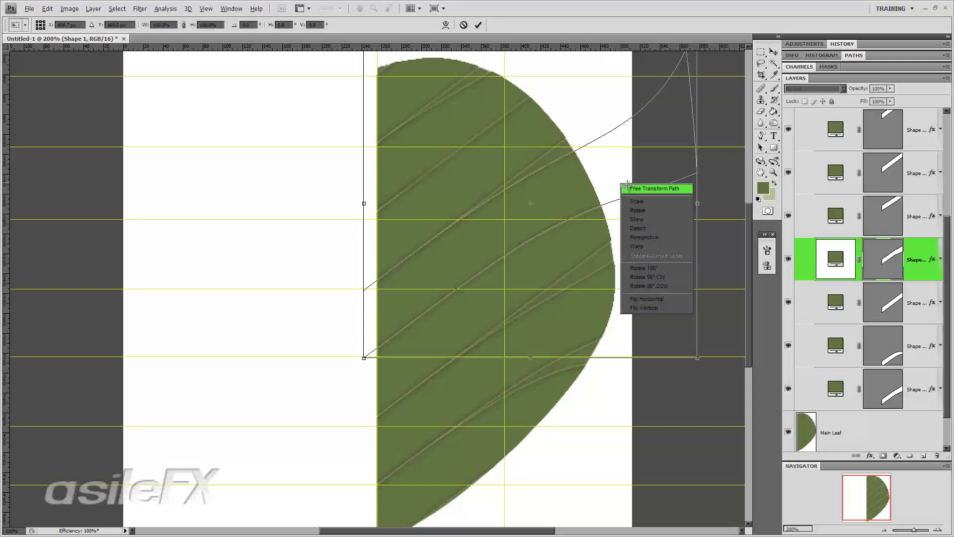
left_click(661, 248)
mouse_move(697, 173)
left_mouse_down()
mouse_move(699, 148)
mouse_move(688, 184)
left_mouse_up()
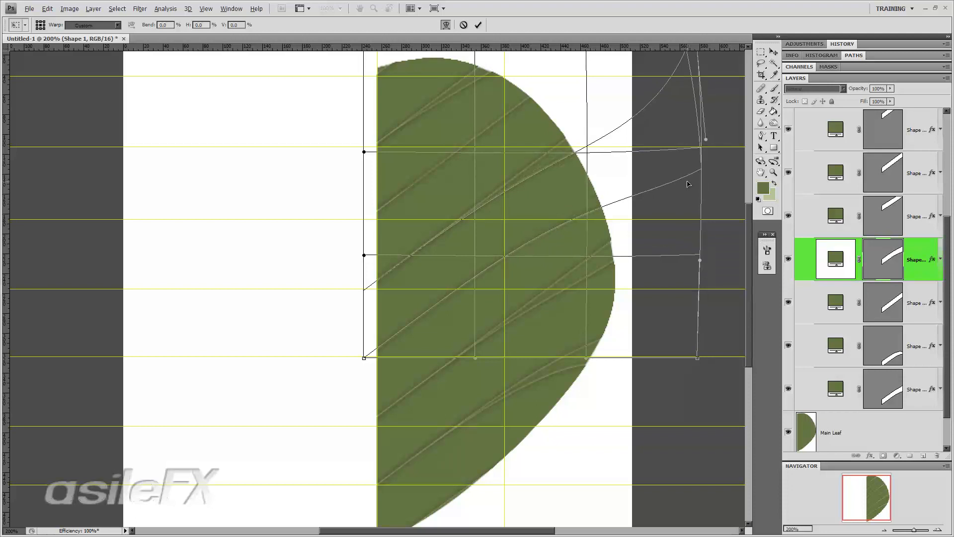
key("Return")
left_click(880, 251)
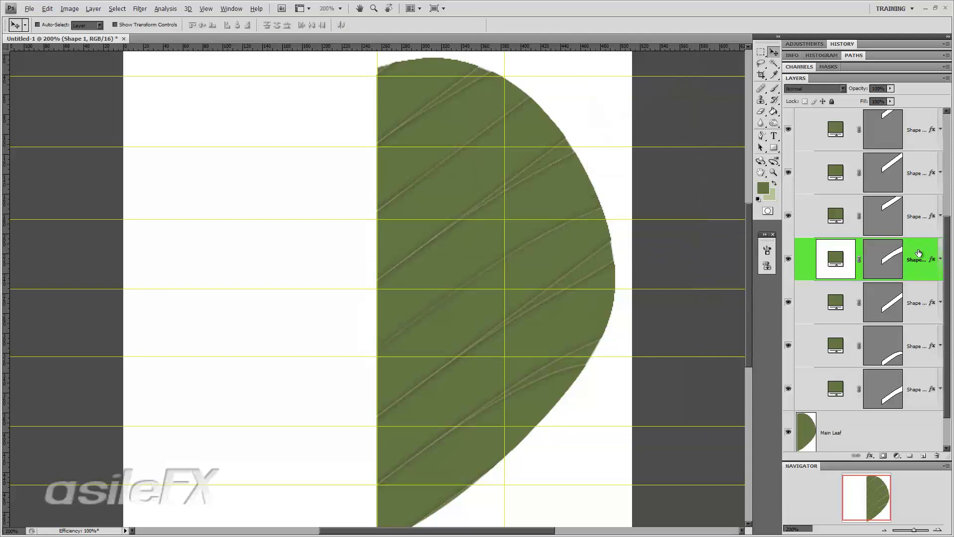
- Zoom out to 100% and hide the guides
left_click(884, 529)
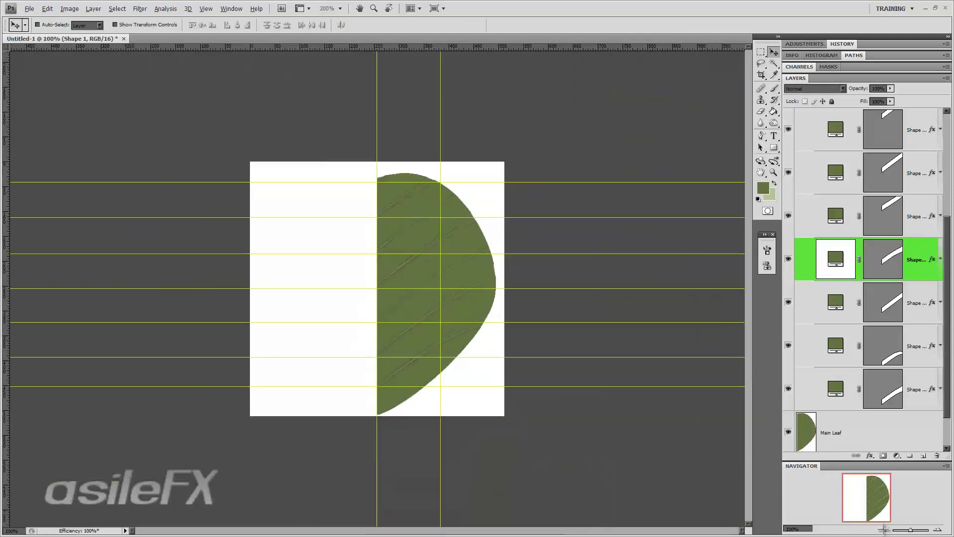
left_click(205, 8)
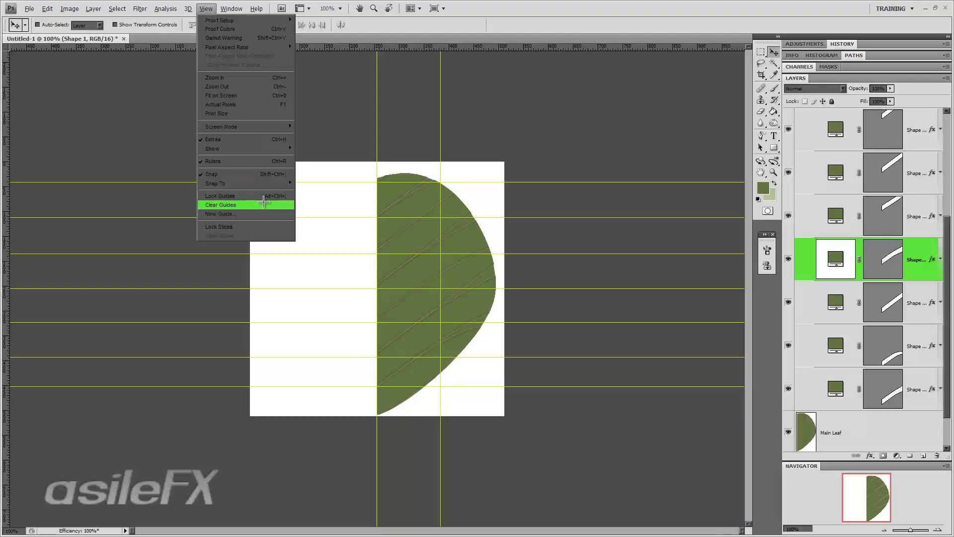
mouse_move(267, 184)
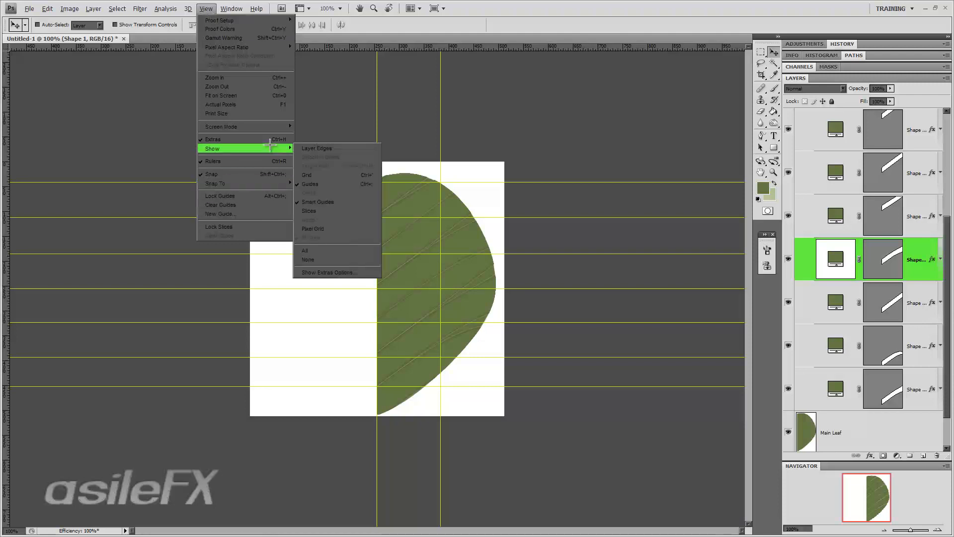
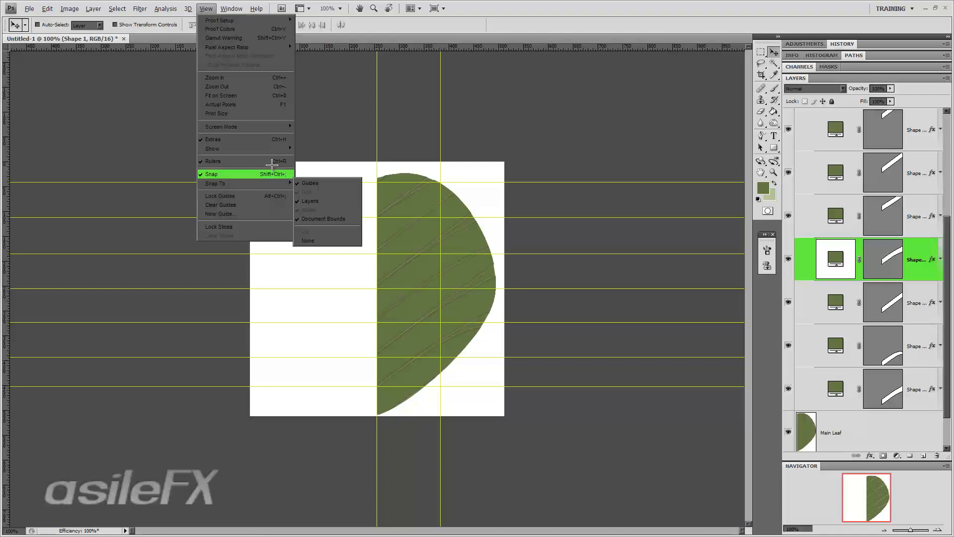
mouse_move(268, 149)
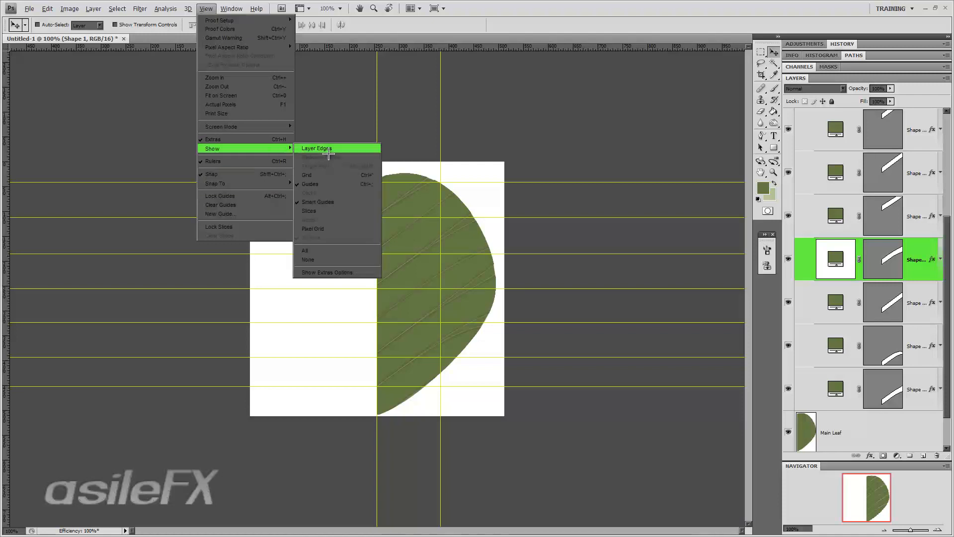
left_click(332, 184)
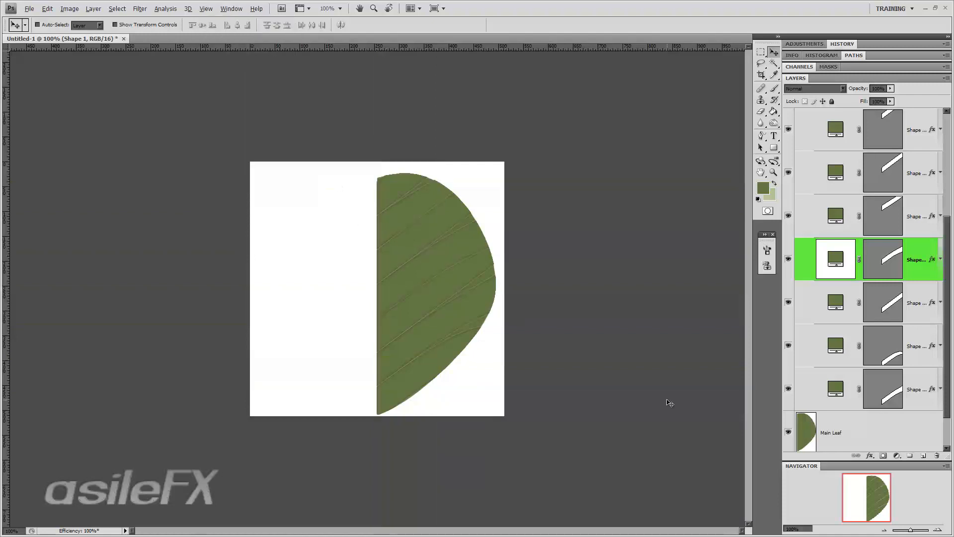
- Toggle the visibility of the two lowest vein layers at 200% zoom to tell their veins near the leaf base apart
left_click(937, 529)
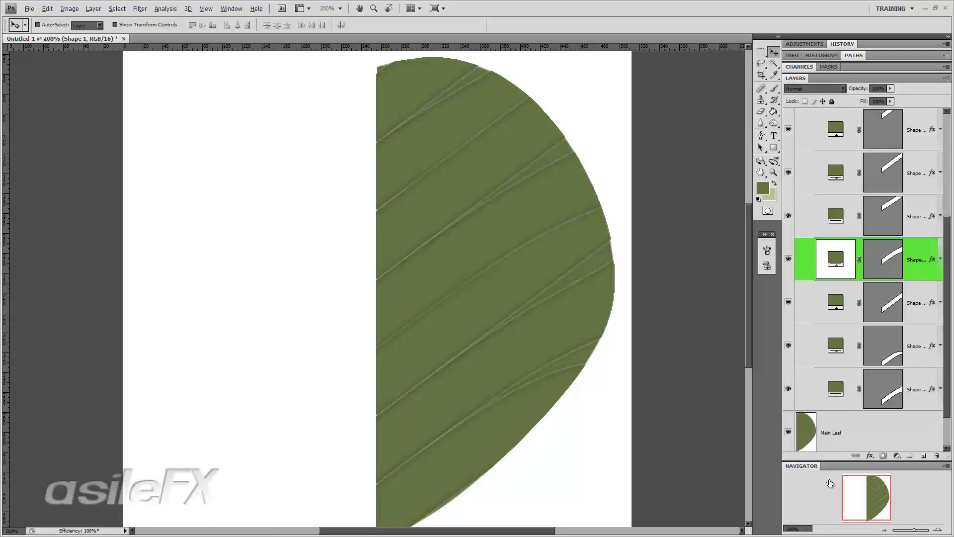
left_click_drag(866, 492, 863, 508)
left_click(789, 389)
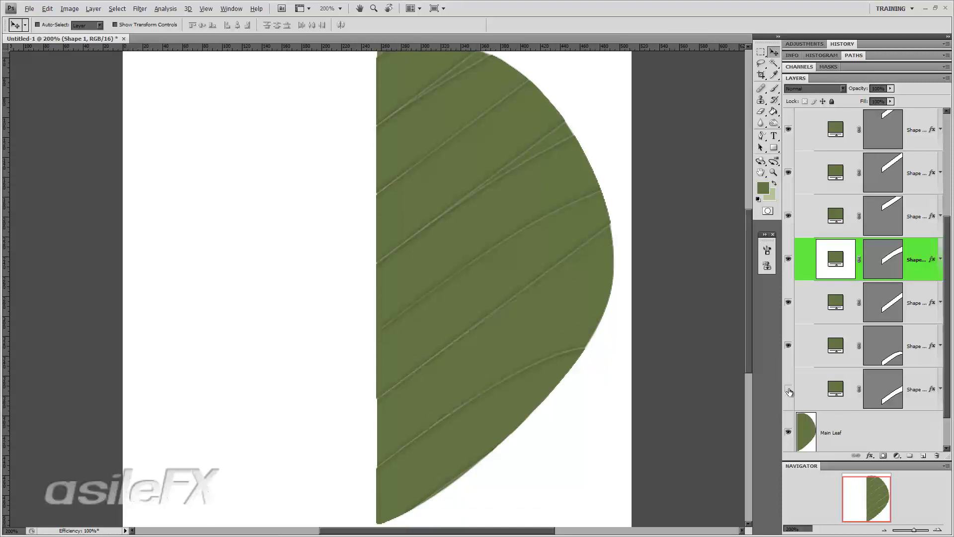
left_click(789, 390)
left_click(789, 346)
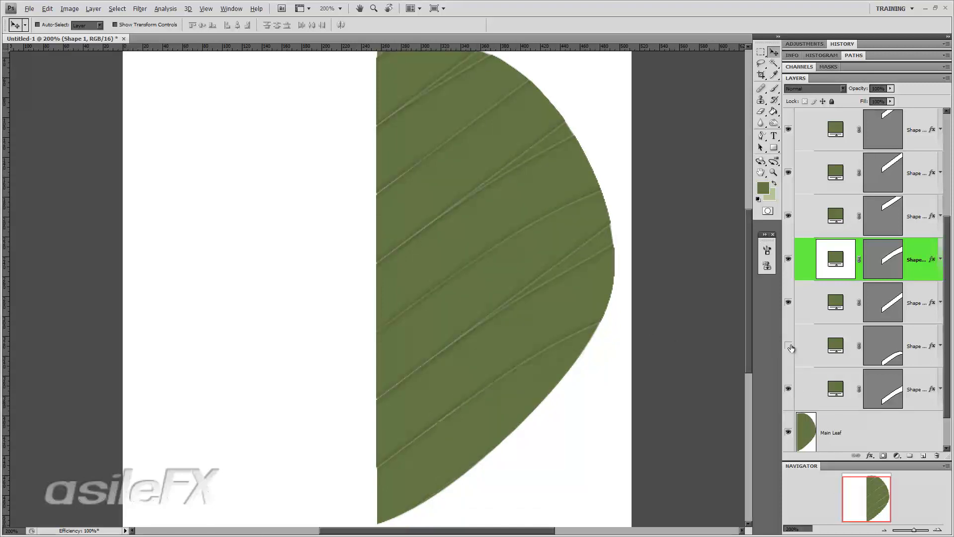
left_click(789, 346)
- Warp the Shape 1 copy 4 vein by raising the lower inner corner of its mesh to the leaf's base and adjusting the mesh interior
left_click(833, 343)
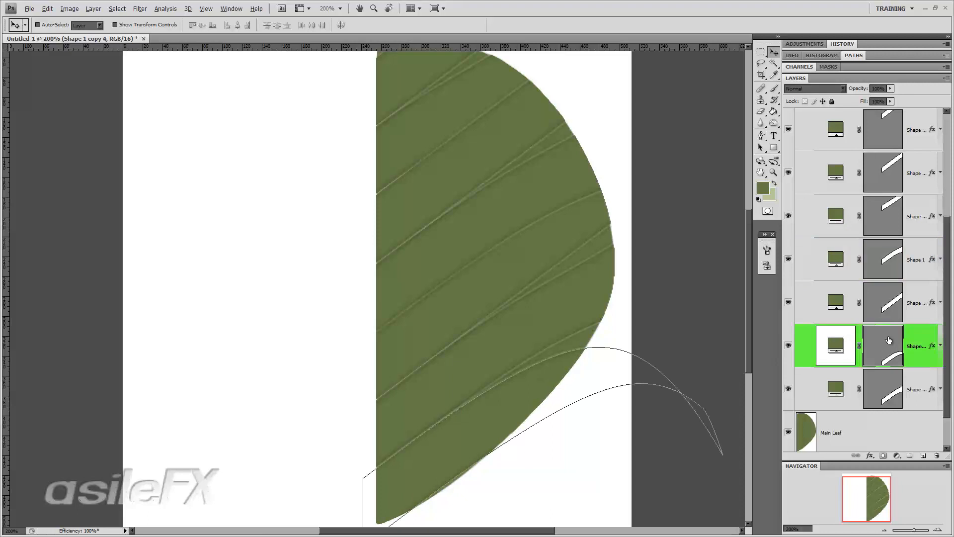
key("ctrl+t")
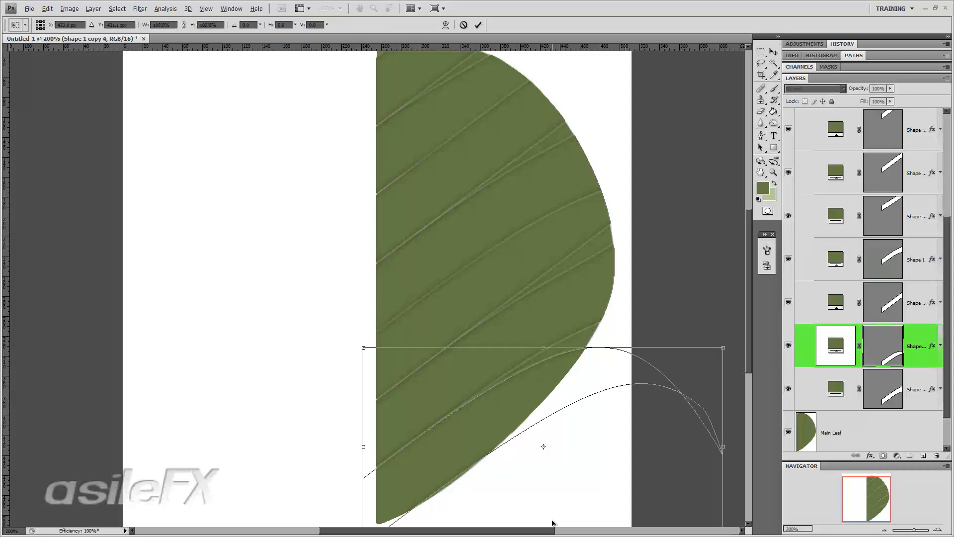
scroll(591, 343, "down", 3)
right_click(591, 341)
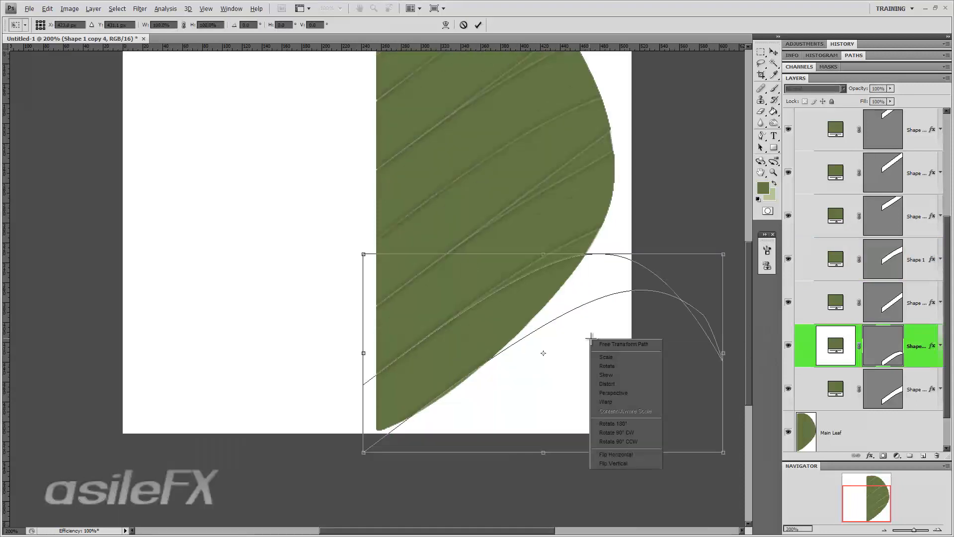
left_click(636, 401)
left_click_drag(473, 400, 484, 385)
left_click_drag(363, 452, 366, 431)
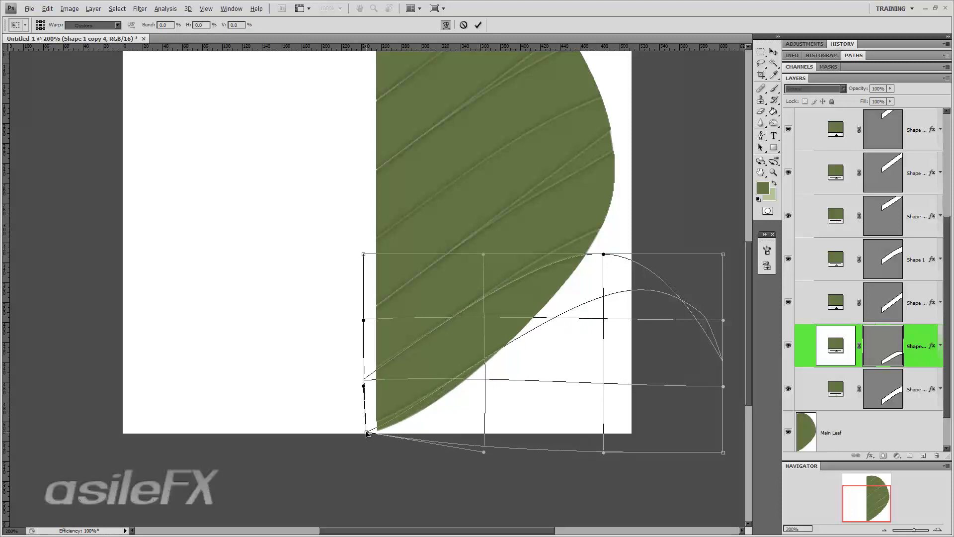
mouse_move(588, 319)
left_mouse_down()
mouse_move(589, 251)
mouse_move(582, 312)
left_mouse_up()
left_click_drag(495, 267, 492, 274)
key("Return")
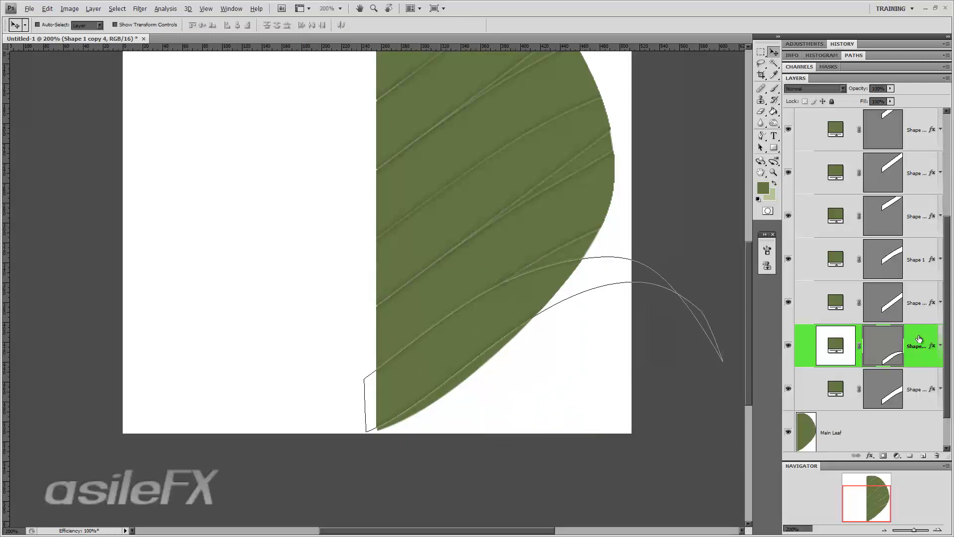
left_click(890, 337)
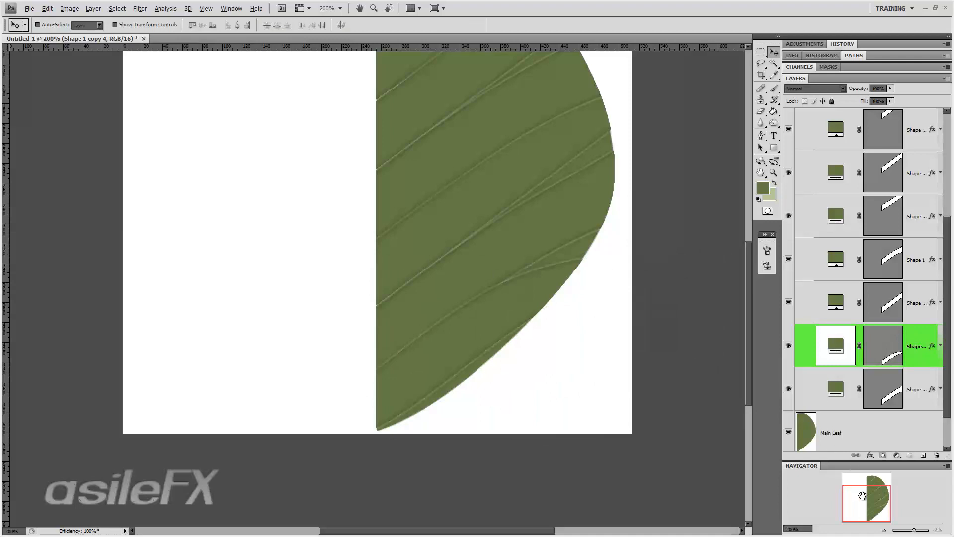
- Warp the Shape 1 copy 2 vein by slightly raising the lower inner part of its mesh
left_click_drag(863, 495, 854, 481)
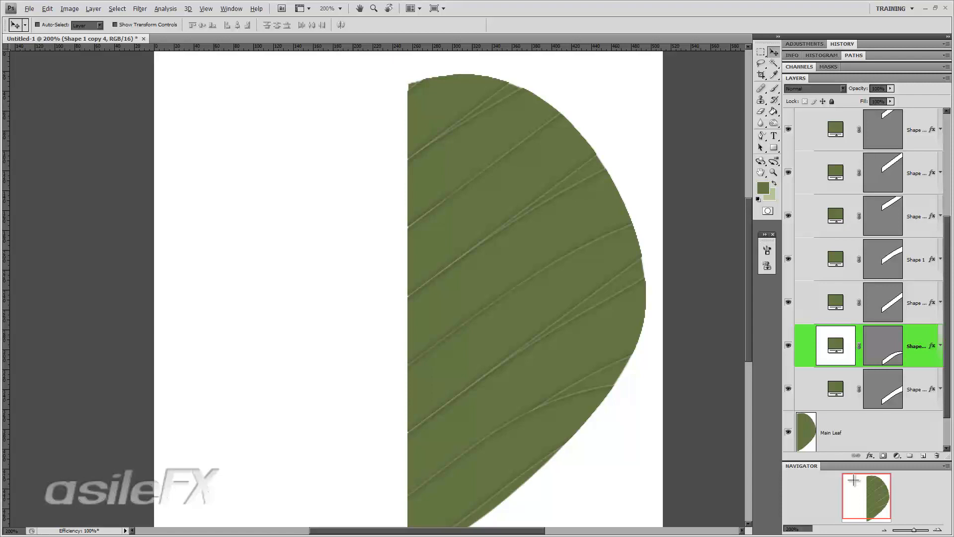
left_click(842, 298)
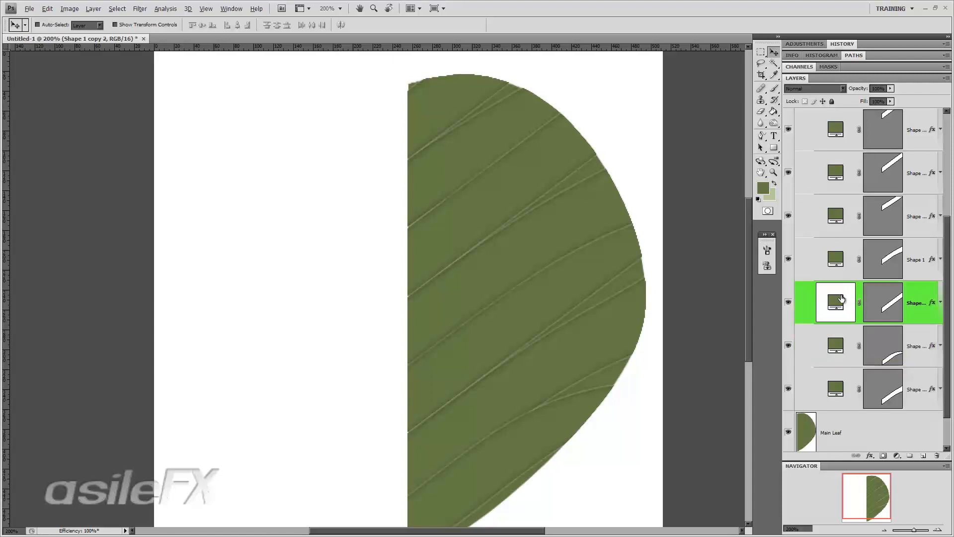
key("ctrl+t")
right_click(533, 264)
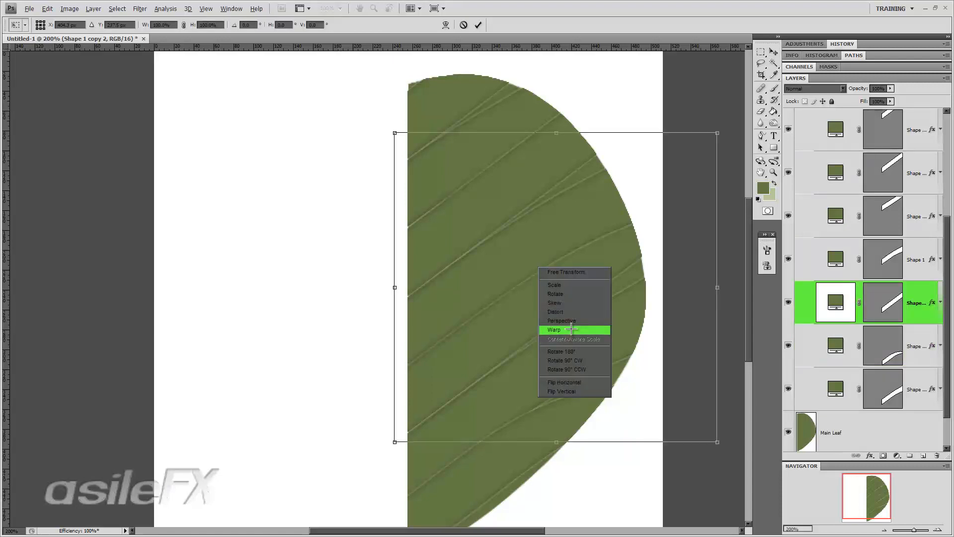
left_click(545, 330)
left_click_drag(500, 332, 501, 330)
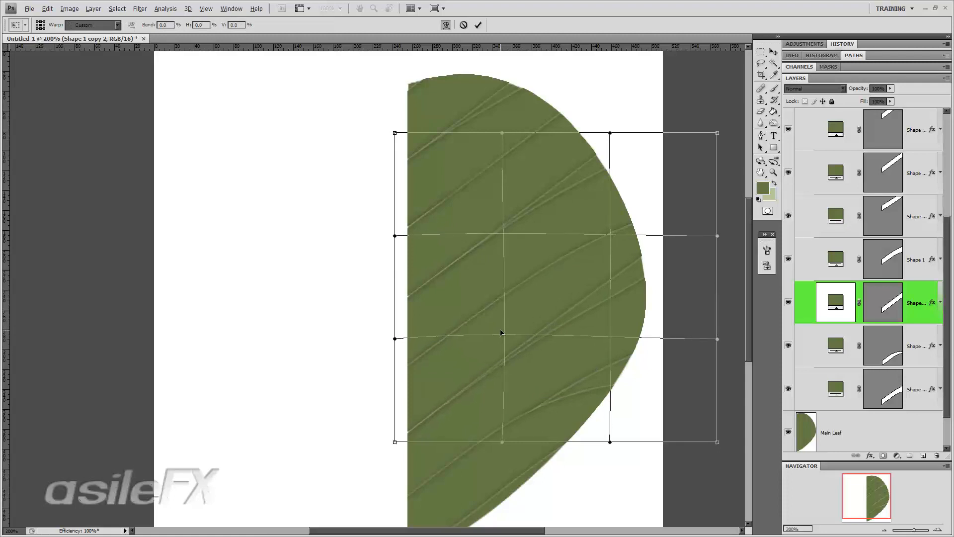
key("Return")
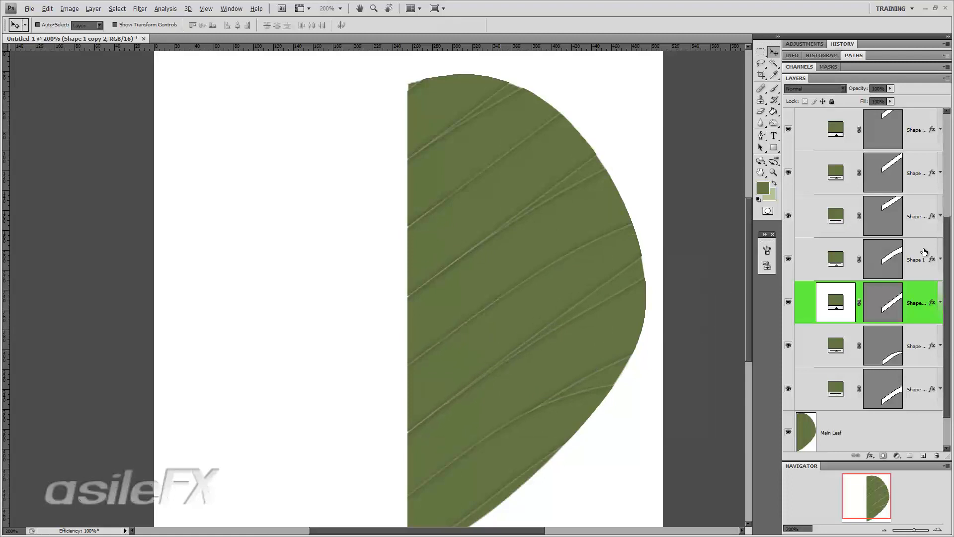
- Curve the Shape 1 vein further by warping the lower inner part of its mesh slightly upward
left_click(856, 253)
left_click(789, 259)
left_click(789, 260)
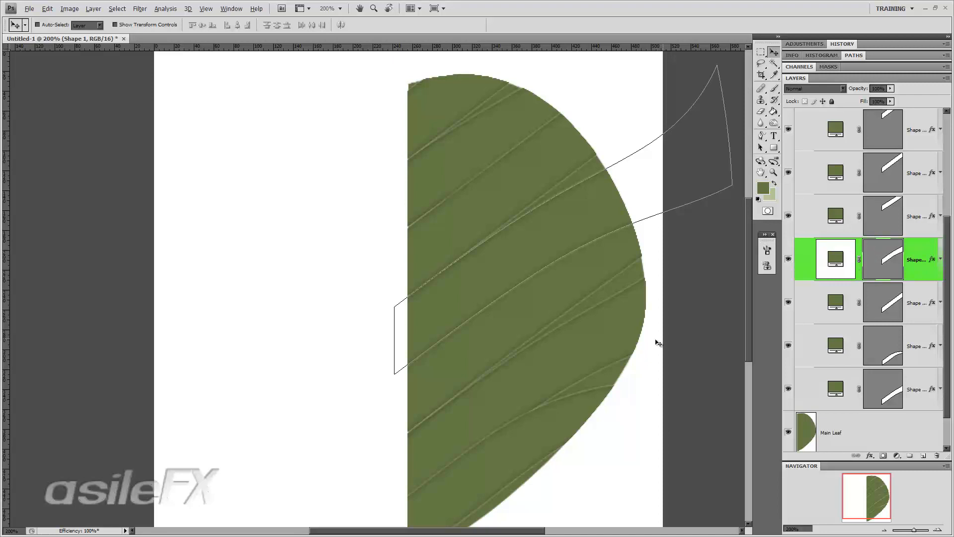
key("ctrl+t")
right_click(557, 273)
left_click(582, 326)
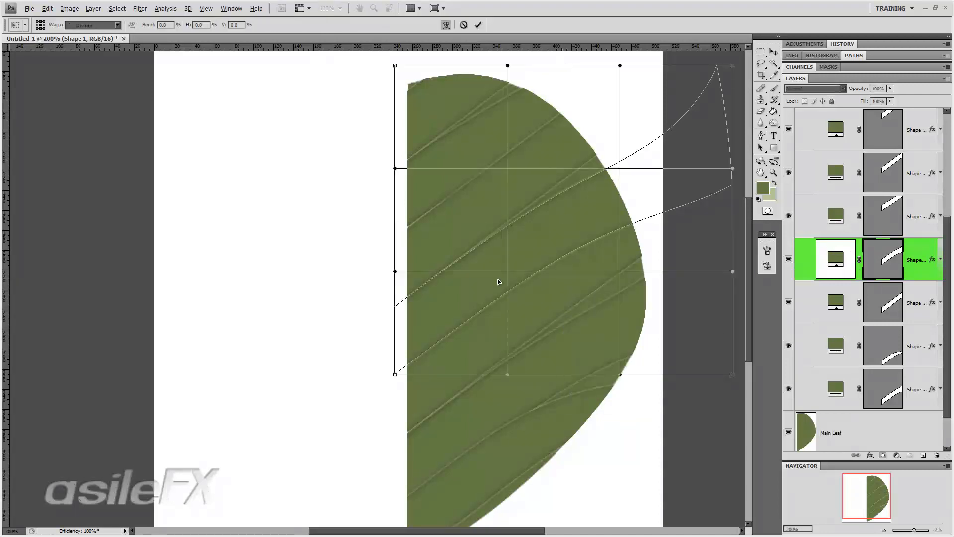
left_click_drag(498, 282, 497, 275)
key("Return")
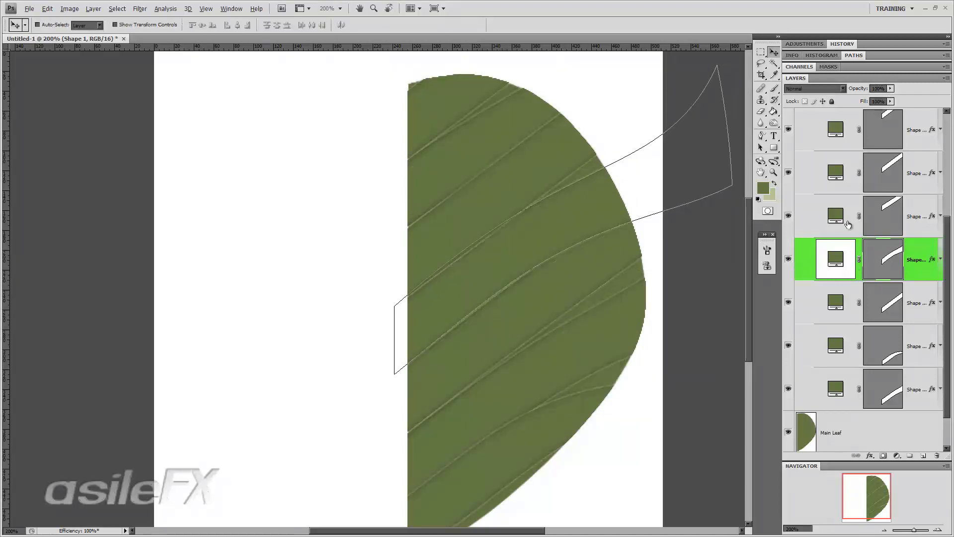
- Warp the Shape 1 copy 6 vein by pulling the lower middle of its mesh slightly outward
left_click(913, 208)
key("ctrl+t")
right_click(541, 203)
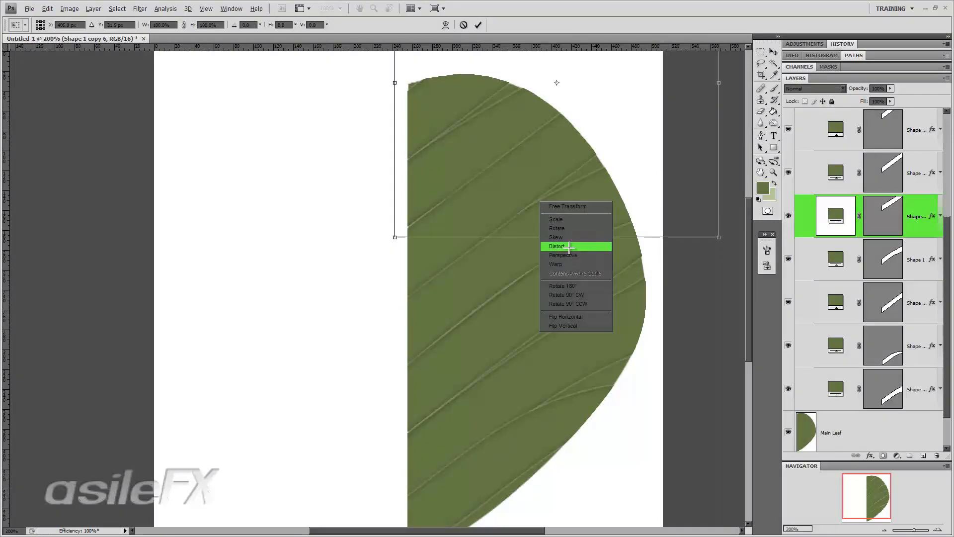
left_click(572, 264)
left_click_drag(530, 181, 547, 178)
key("Return")
- Warp the Shape 1 copy 5 vein by pulling the middle of its mesh slightly upward
left_click(929, 161)
key("ctrl+t")
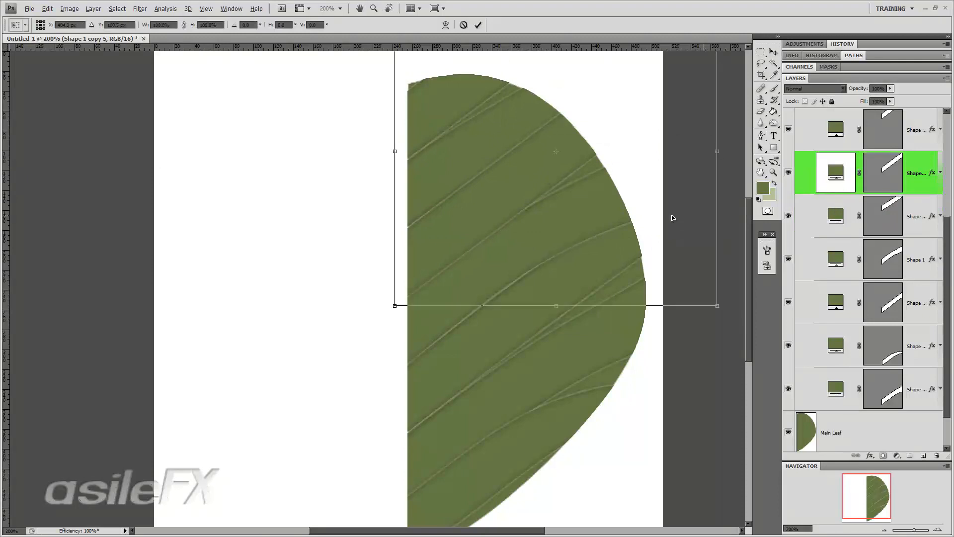
right_click(551, 193)
left_click(565, 254)
left_click_drag(536, 192, 533, 187)
key("Return")
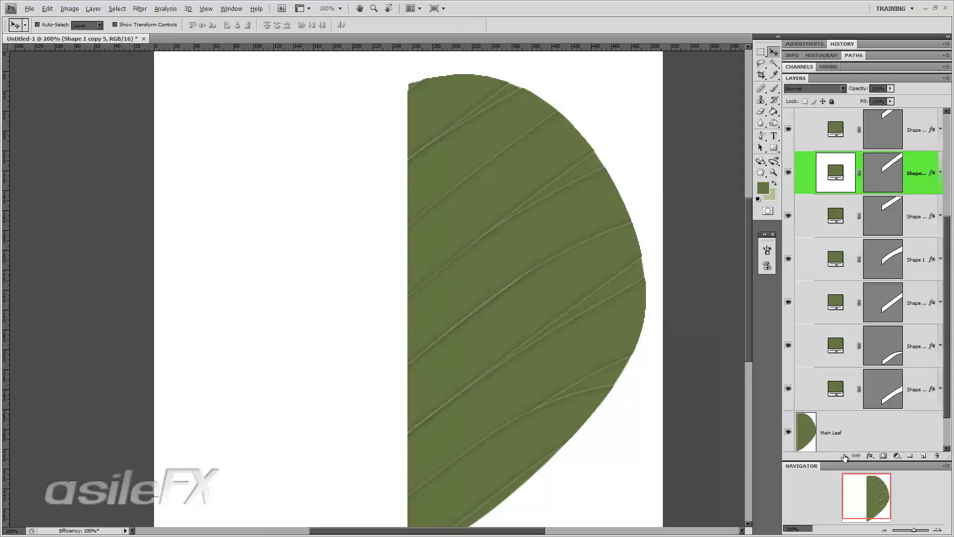
- Warp the Shape 1 copy 7 vein by pulling the lower inner corner of its mesh slightly downward
scroll(857, 243, "up", 1)
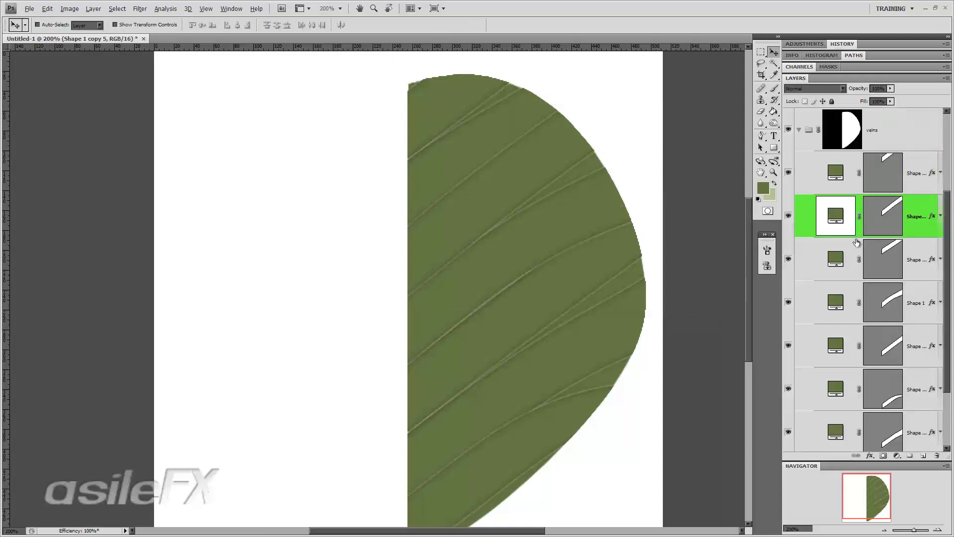
left_click(847, 169)
key("ctrl+t")
right_click(491, 117)
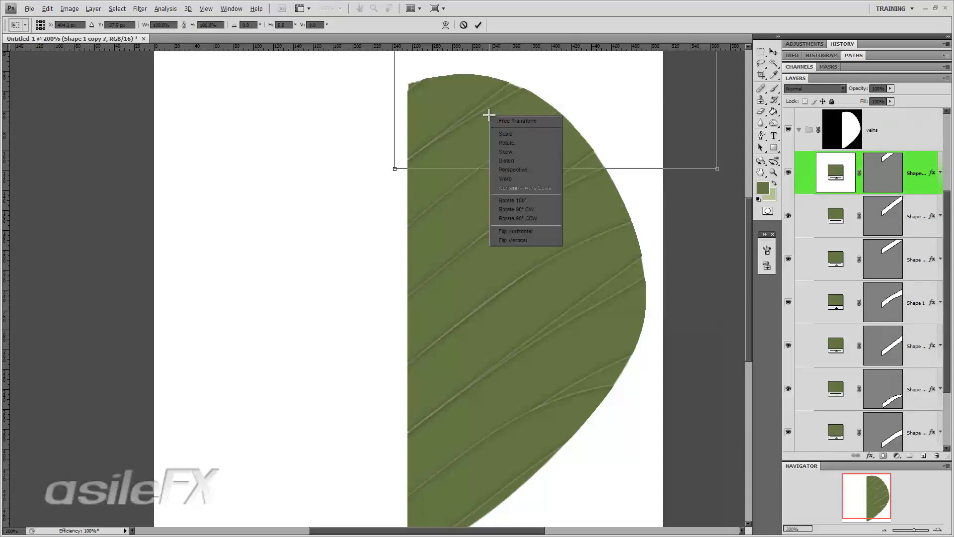
left_click(527, 179)
left_click_drag(508, 114, 509, 119)
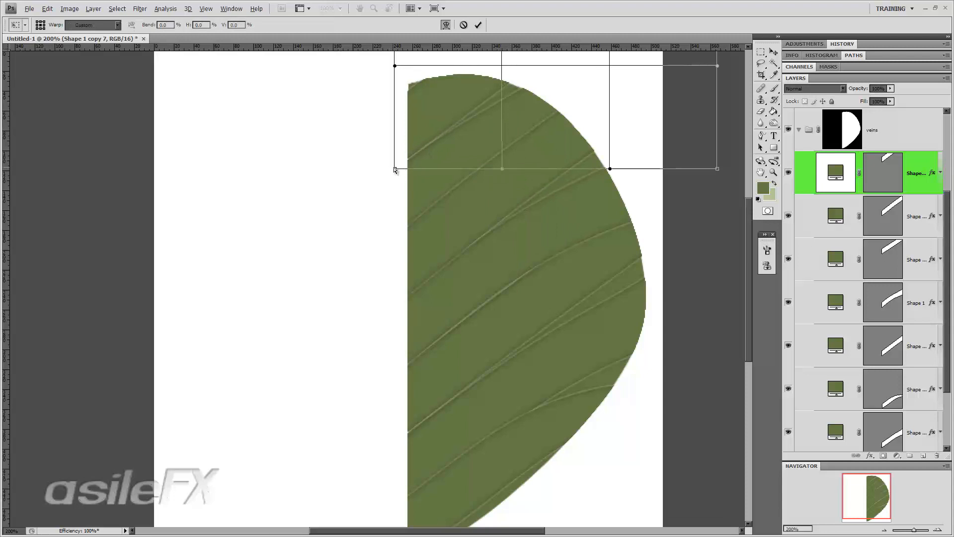
mouse_move(395, 170)
left_mouse_down()
mouse_move(396, 193)
mouse_move(397, 177)
left_mouse_up()
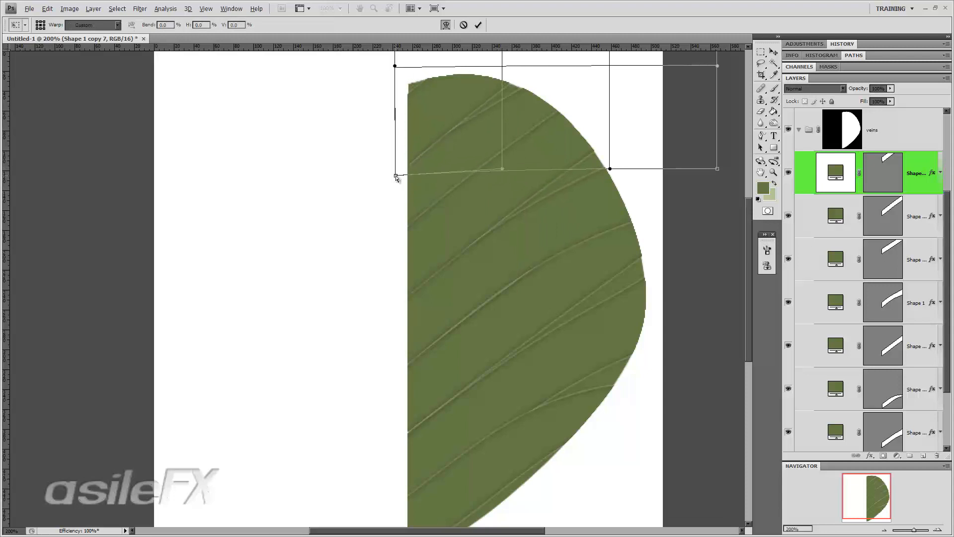
key("Return")
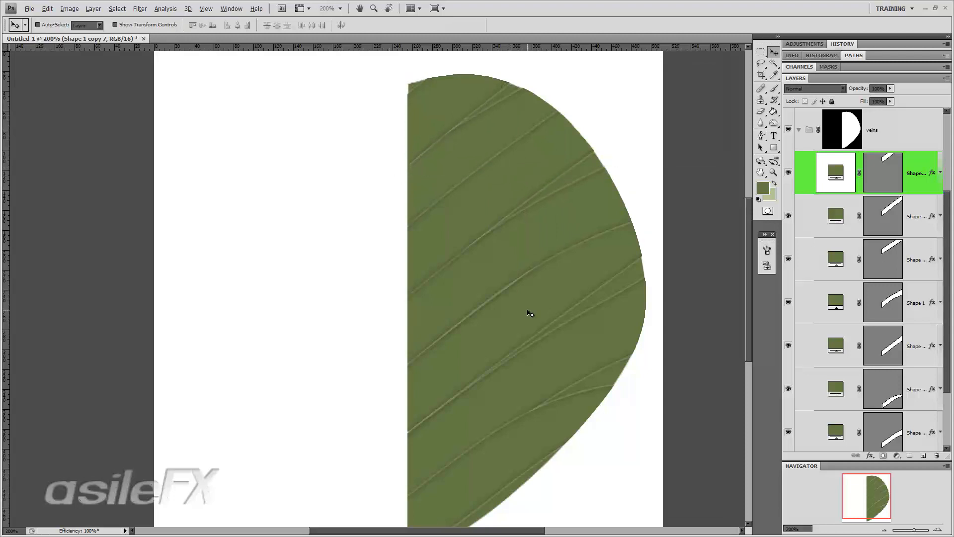
- Set the fill of the Shape 1 copy 7, Shape 1 copy 5 and Shape 1 copy 6 vein layers to 0%
left_click(885, 530)
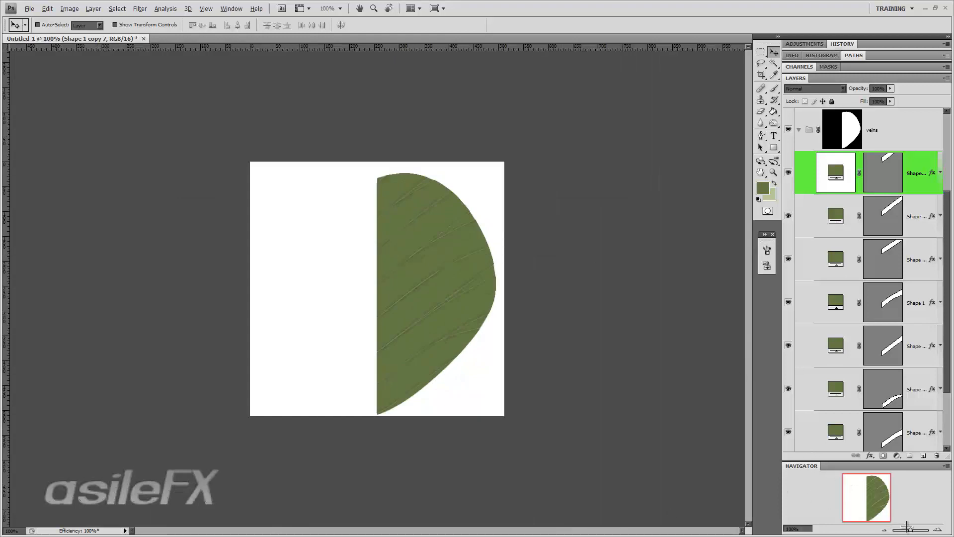
left_click(938, 529)
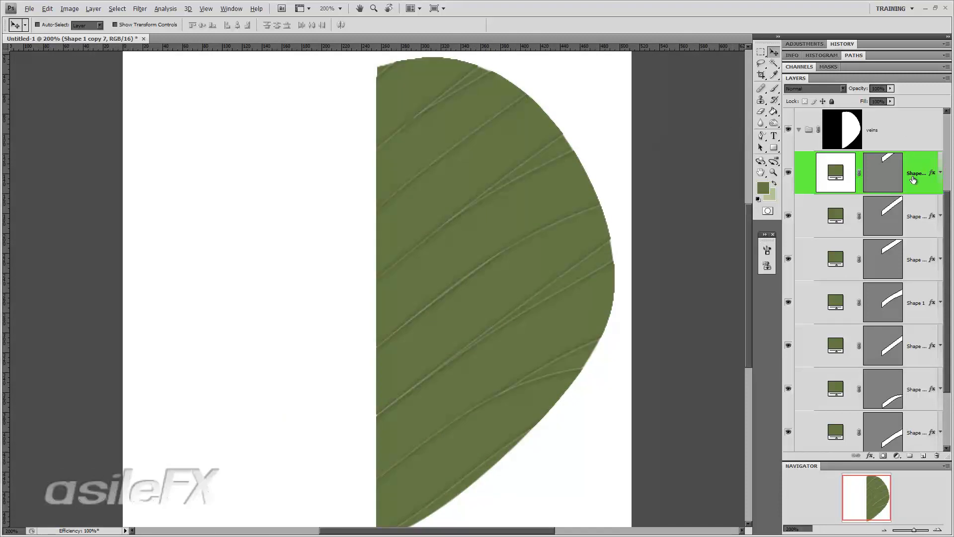
left_click(891, 101)
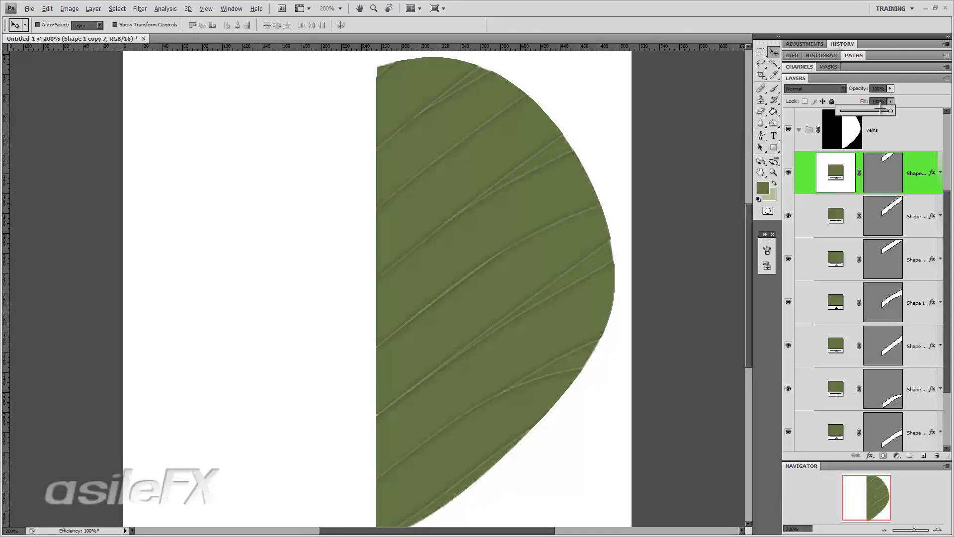
left_click_drag(883, 109, 768, 104)
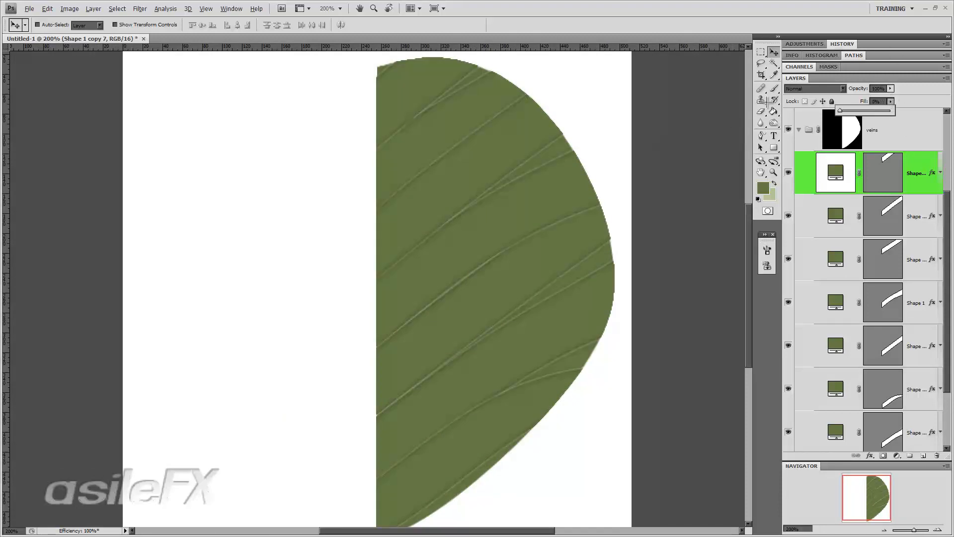
left_click(927, 211)
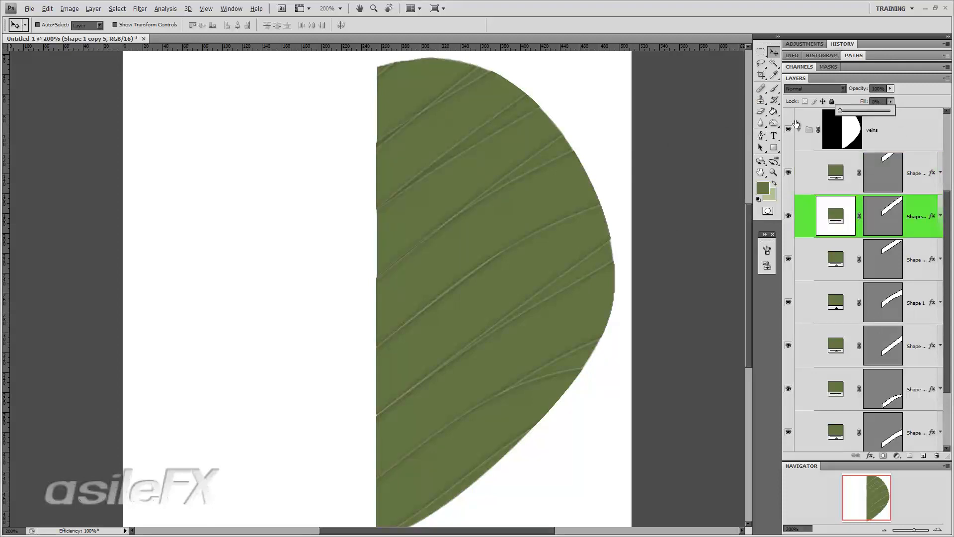
left_click(919, 250)
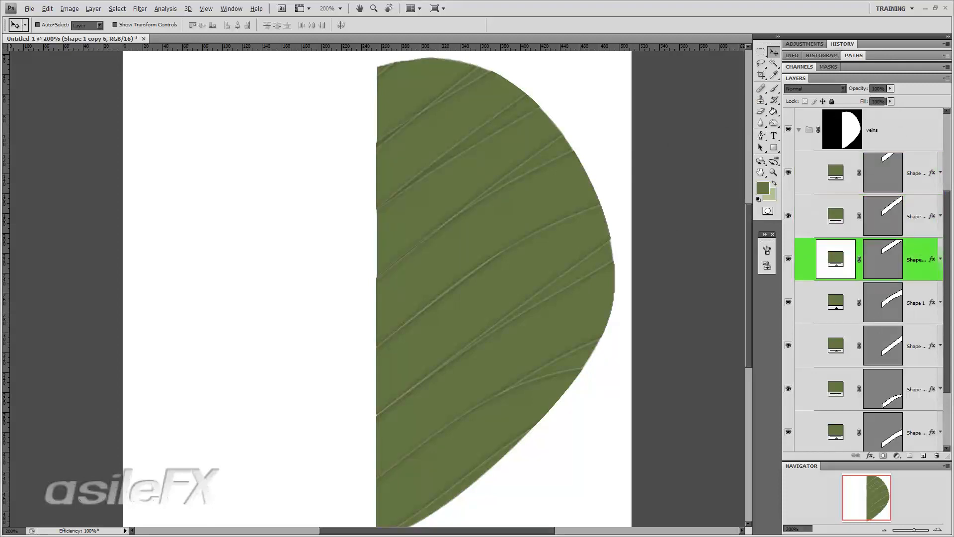
left_click(890, 100)
left_click_drag(890, 110, 840, 111)
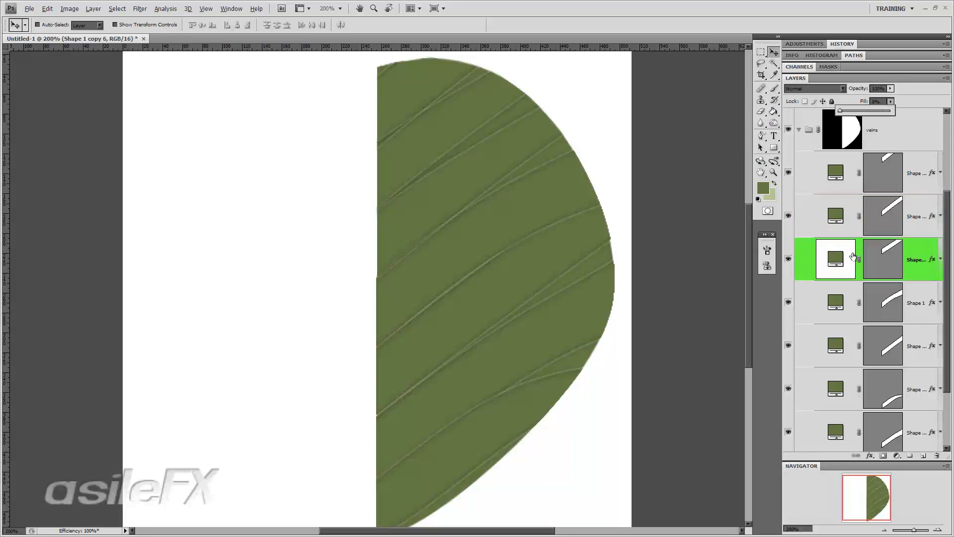
- Set the fill of the Shape 1 and Shape 1 copy 2 vein layers to 0%
left_click(917, 287)
left_click(891, 102)
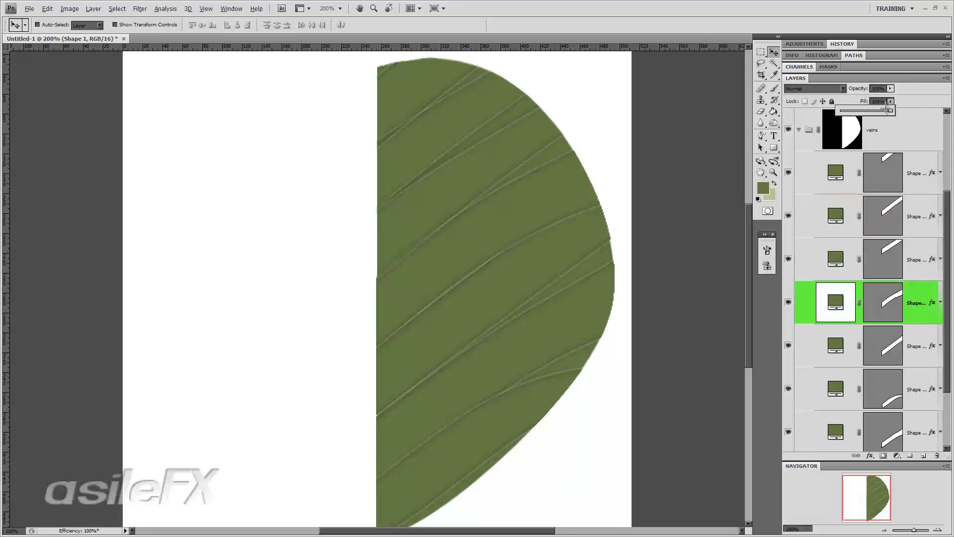
left_click_drag(887, 111, 808, 115)
left_click(925, 328)
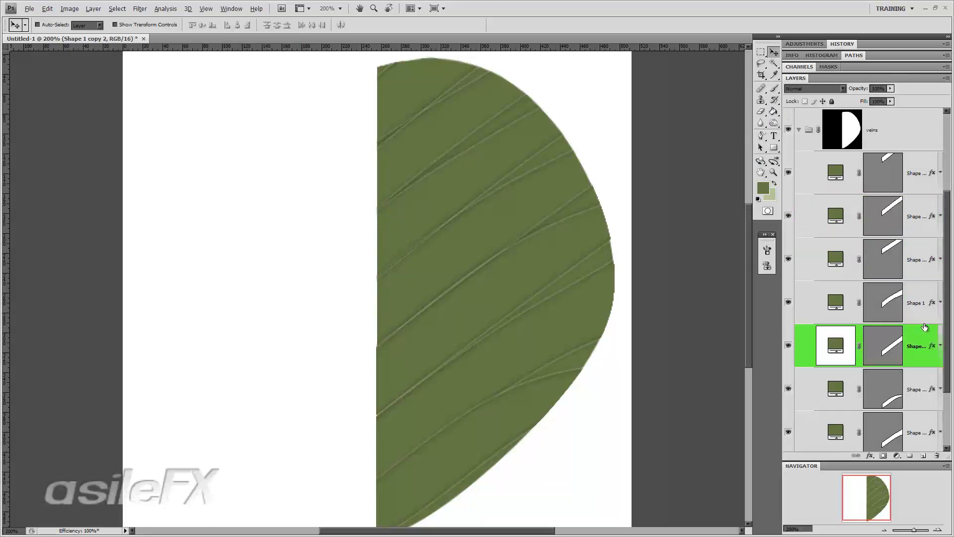
left_click(891, 101)
left_click_drag(888, 110, 840, 111)
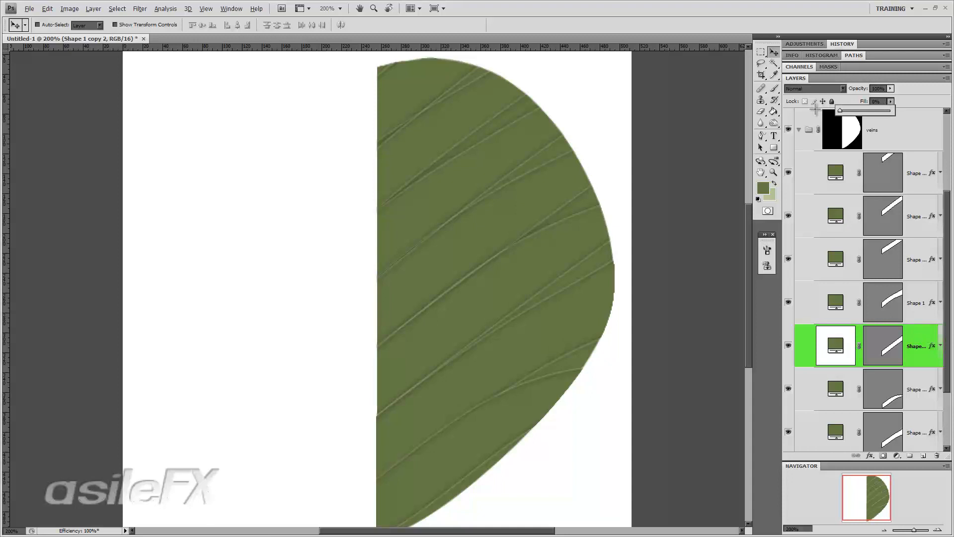
- Set the fill of the Shape 1 copy 4 and Shape 1 copy 3 vein layers to 0%
left_click(924, 374)
left_click(924, 375)
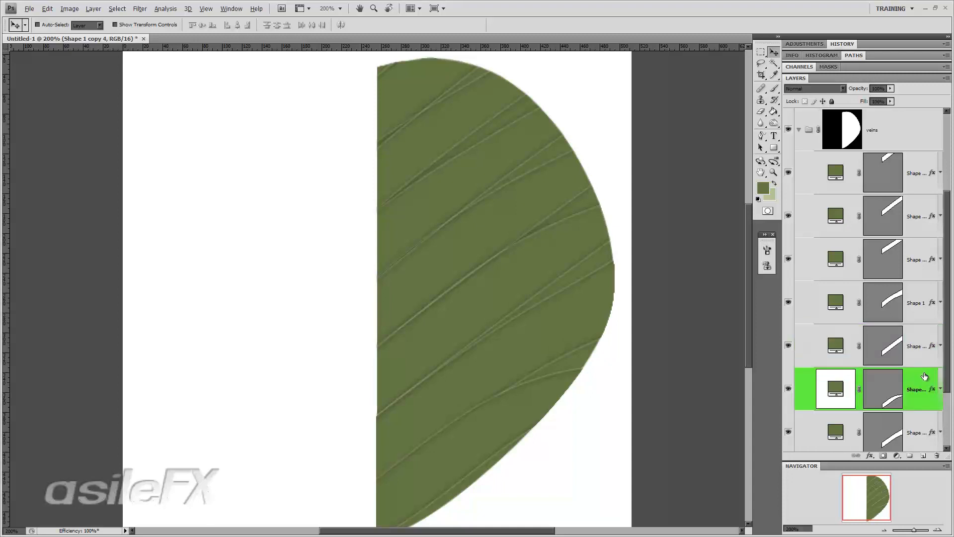
left_click(891, 102)
left_click_drag(890, 111, 840, 111)
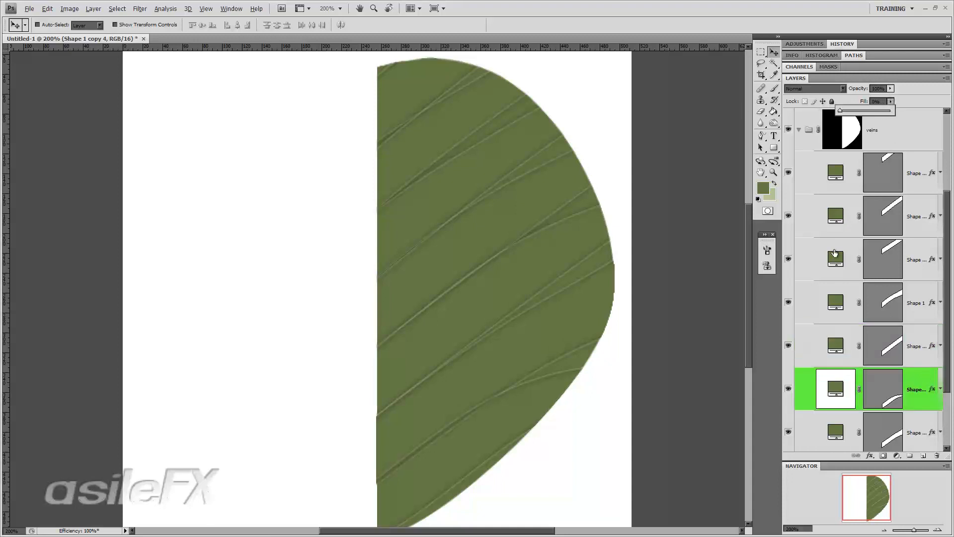
left_click_drag(945, 351, 945, 383)
left_click(933, 365)
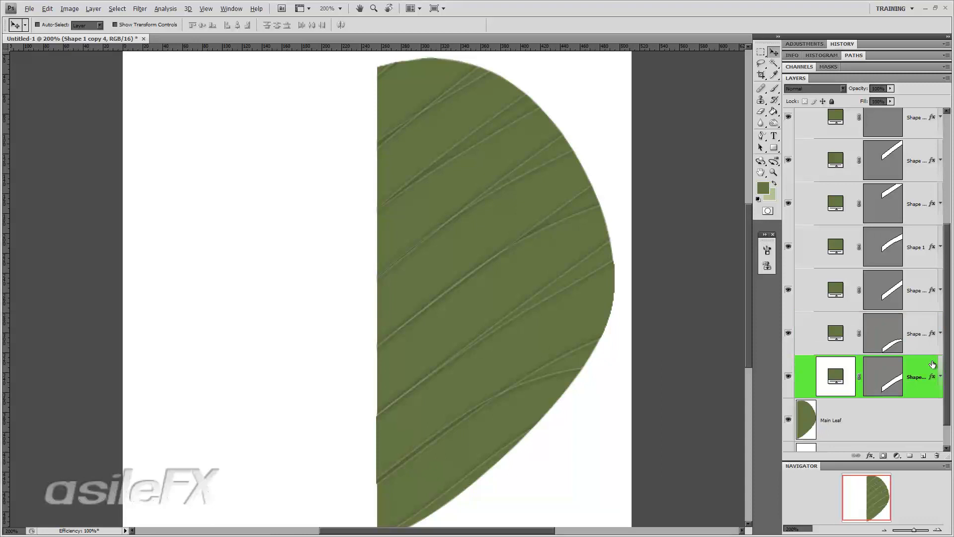
left_click(891, 101)
left_click_drag(889, 110, 840, 112)
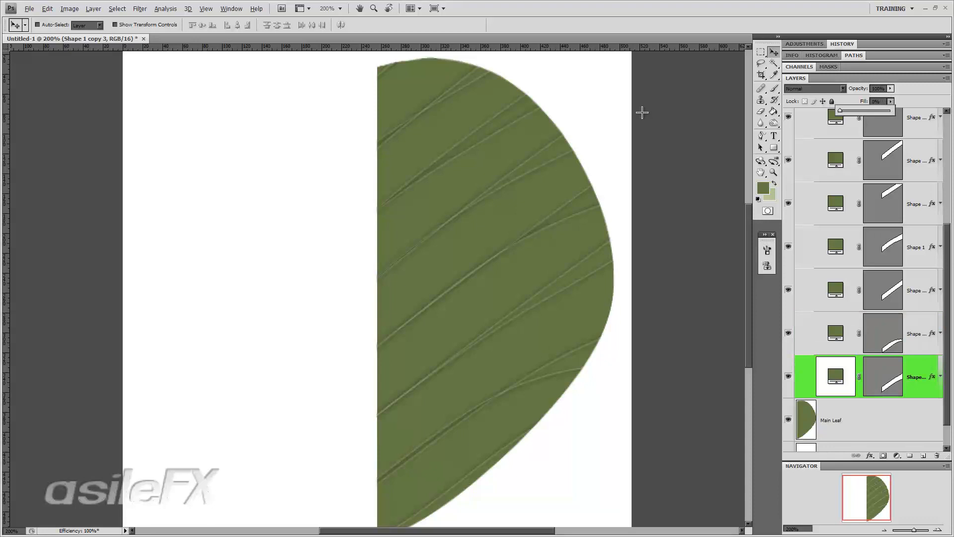
left_click(658, 116)
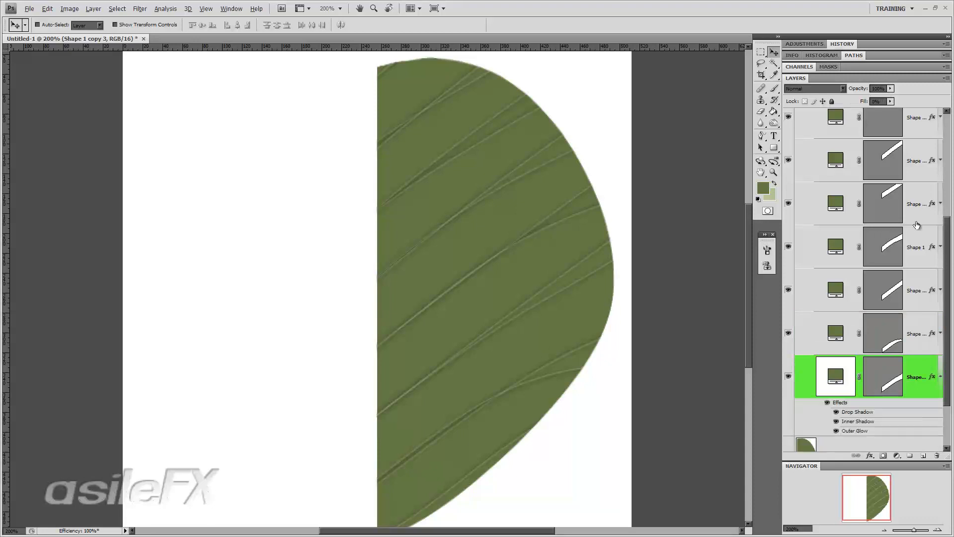
- Squash the Shape 1 copy 7 vein vertically, slant its outer side upward and move it up to the leaf's rounded end
scroll(948, 231, "up", 5)
left_click(801, 222)
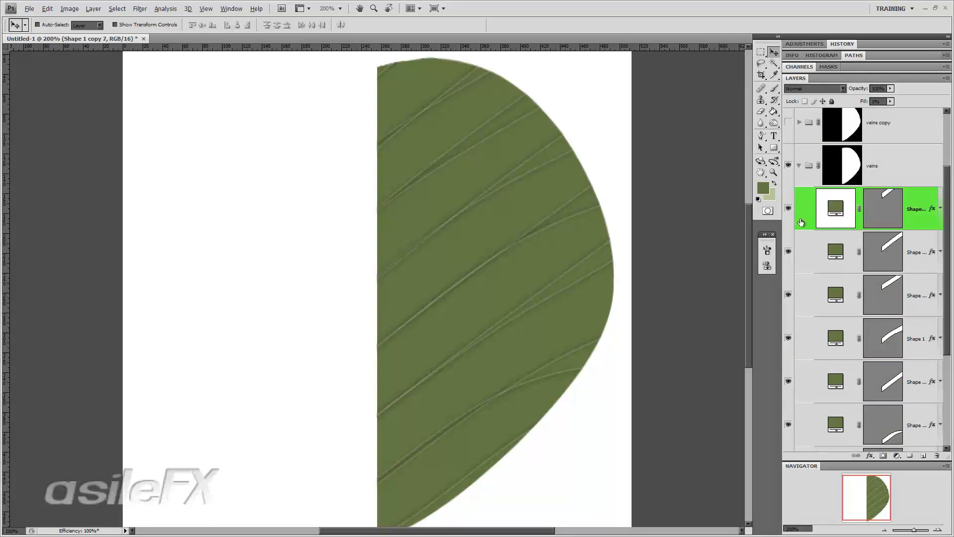
left_click_drag(453, 167, 454, 152)
key("ctrl+t")
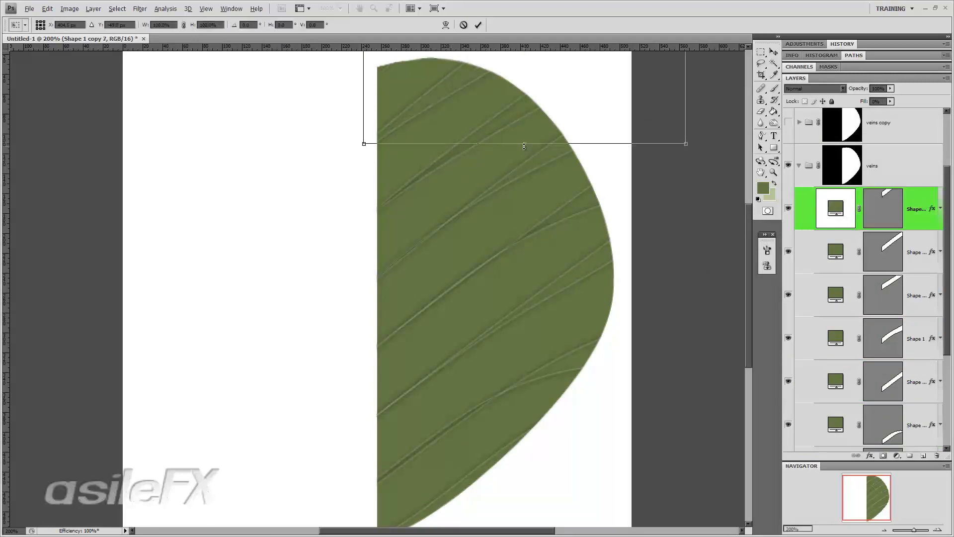
left_click_drag(524, 146, 550, 149)
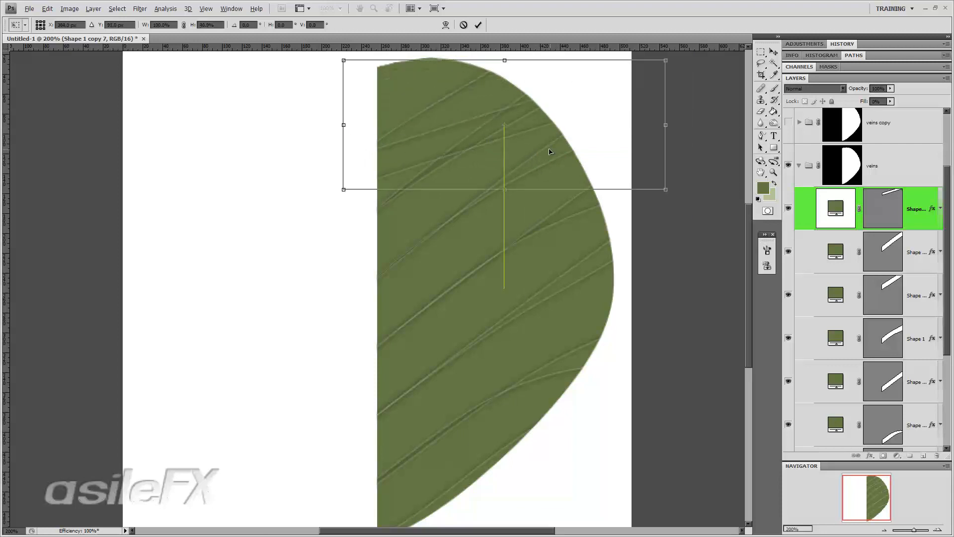
right_click(605, 141)
left_click(626, 192)
left_click_drag(666, 125, 648, 58)
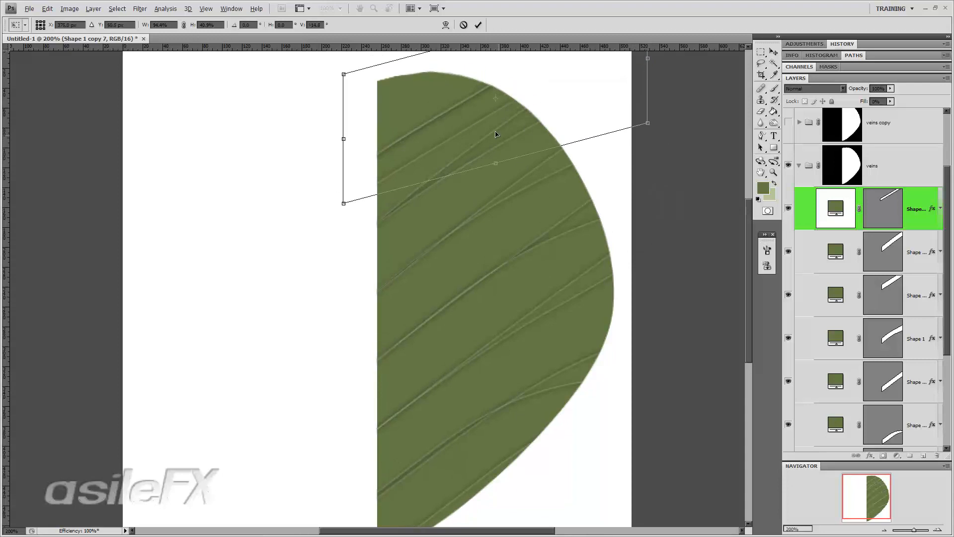
left_click_drag(495, 134, 491, 101)
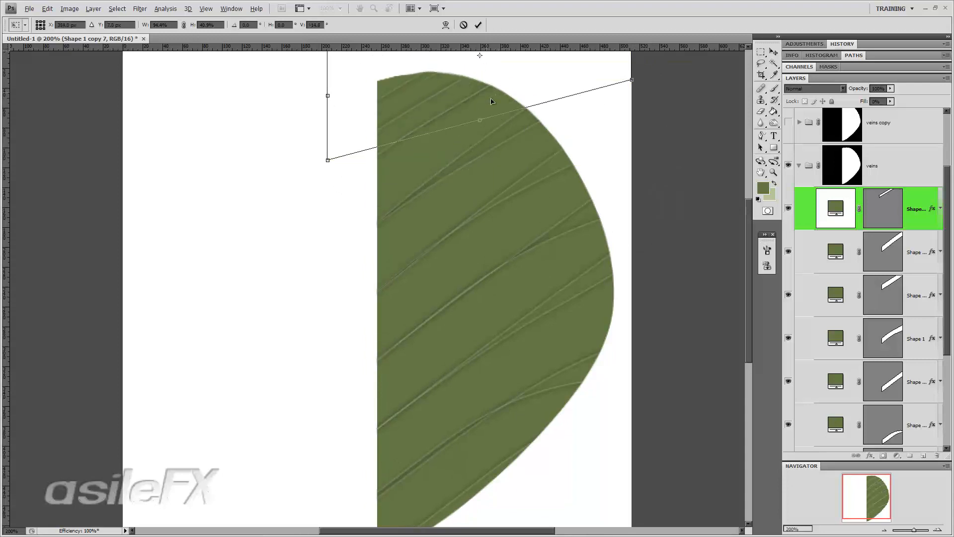
- Warp the reshaped Shape 1 copy 7 vein by pulling its mesh slightly downward on the inner side and adjusting the outer part
right_click(483, 103)
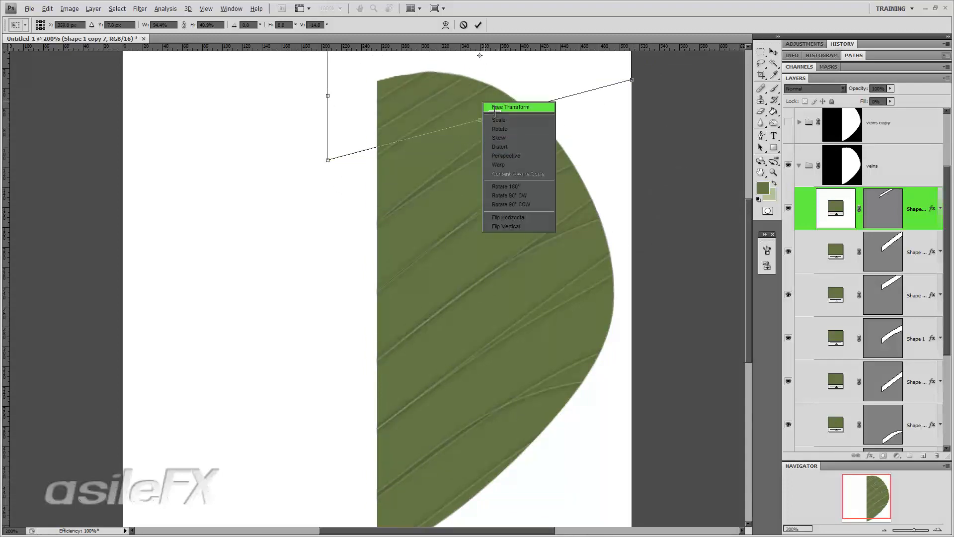
left_click(501, 164)
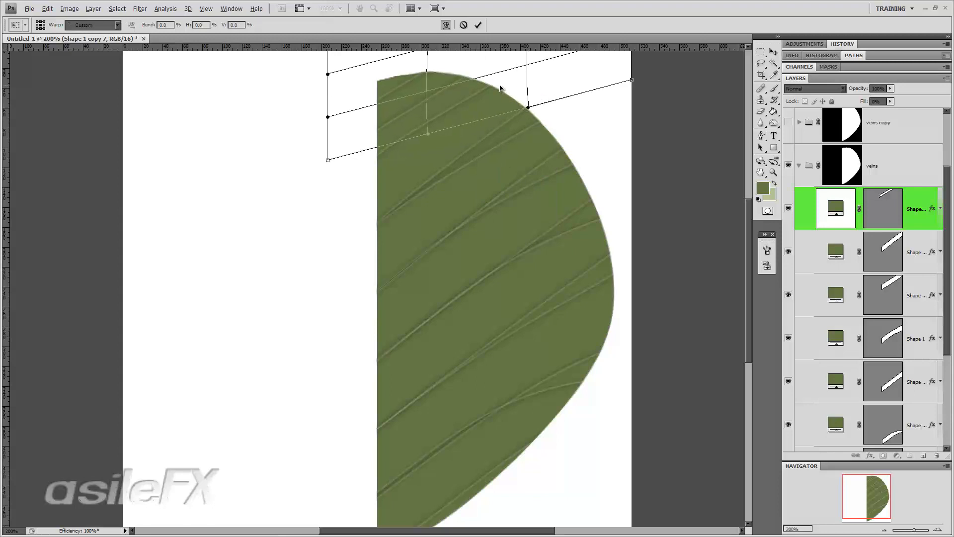
left_click_drag(328, 118, 334, 141)
left_click_drag(430, 79, 431, 79)
left_click_drag(610, 75, 525, 108)
key("Return")
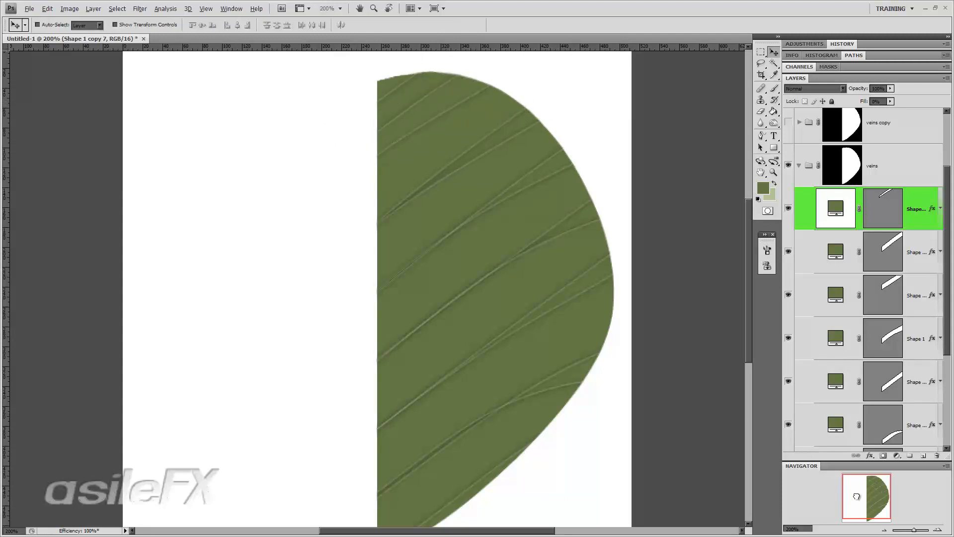
- Flatten the Shape 1 copy 4 vein to about 75% height and rotate it slightly counterclockwise near the leaf's pointed end
left_click_drag(857, 496, 860, 500)
left_click_drag(946, 326, 943, 392)
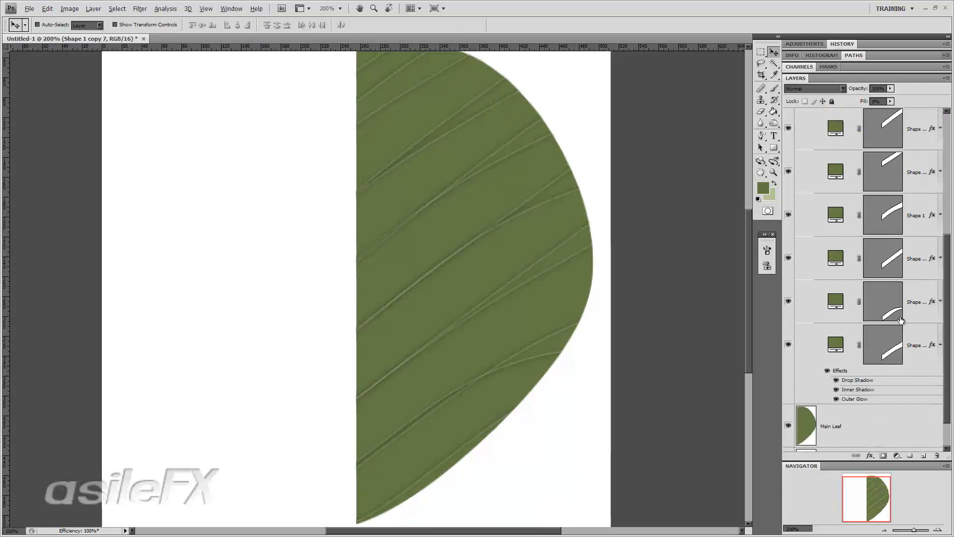
left_click(913, 304)
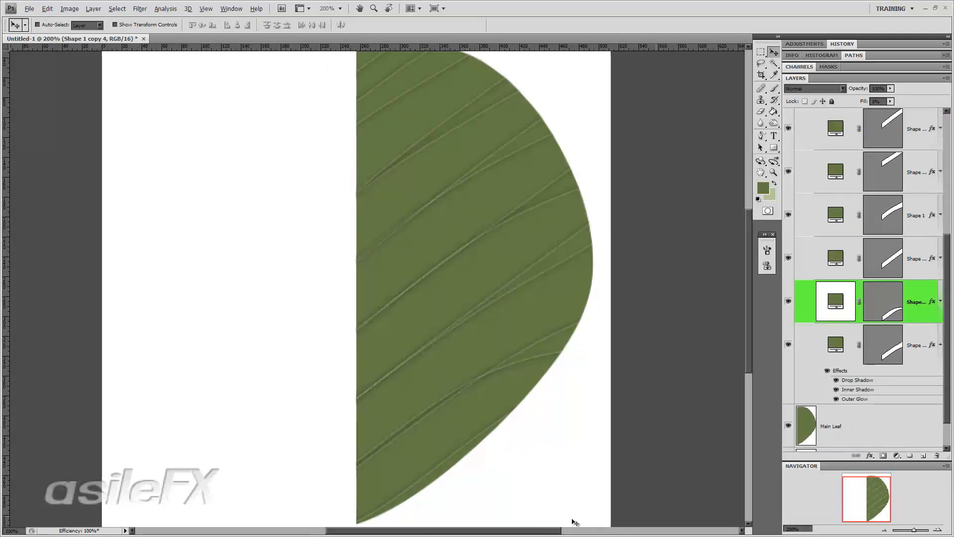
key("ctrl+t")
left_click_drag(524, 523, 523, 502)
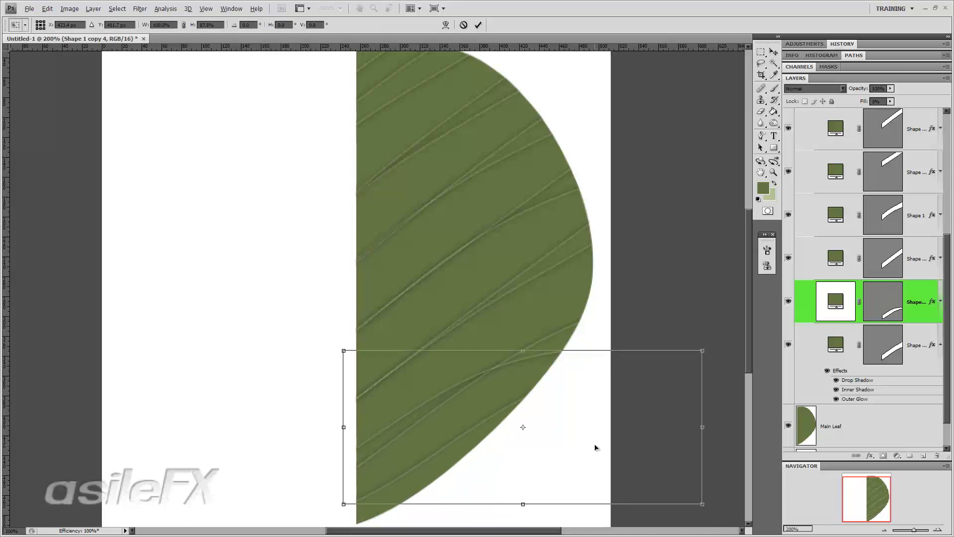
left_click_drag(722, 374, 708, 356)
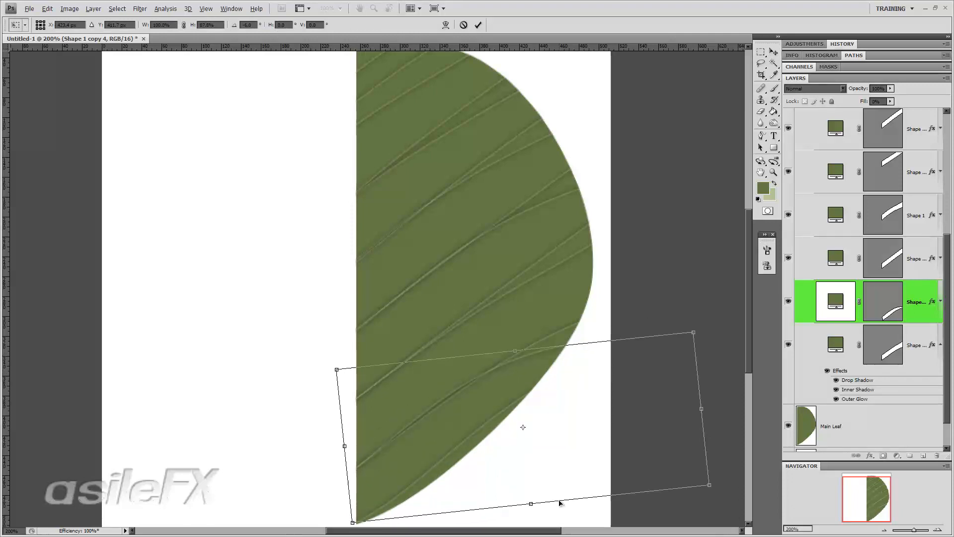
left_click_drag(541, 503, 541, 484)
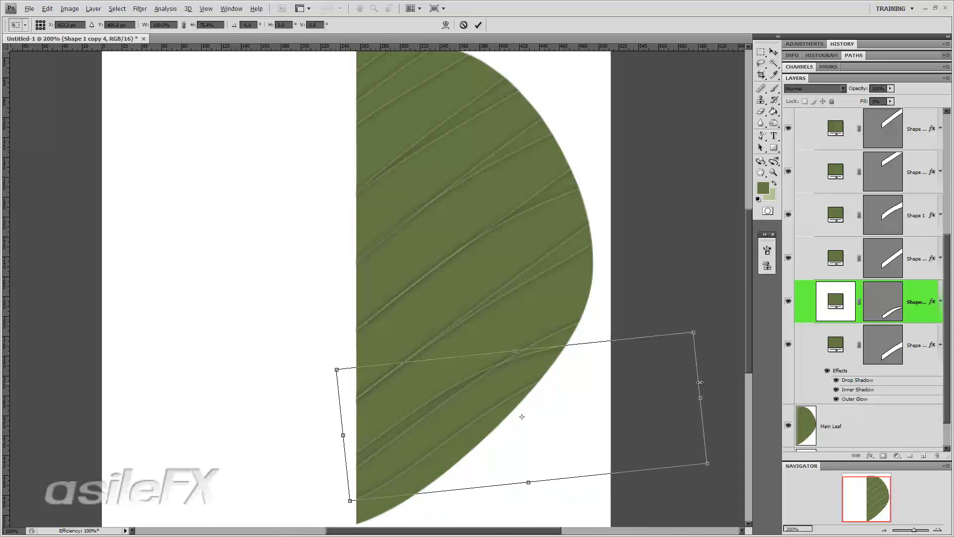
left_click_drag(714, 373, 760, 369)
key("Return")
left_click_drag(523, 387, 519, 396)
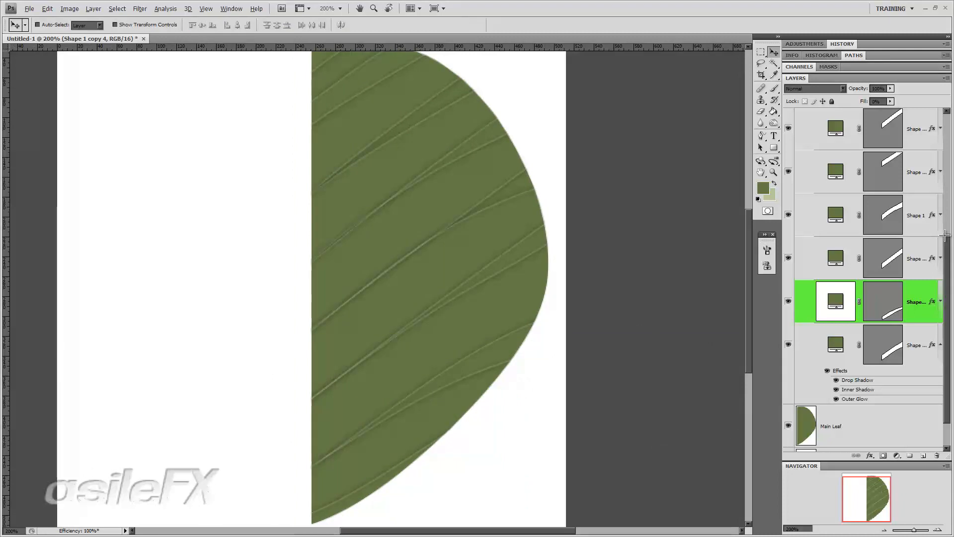
scroll(943, 230, "up", 3)
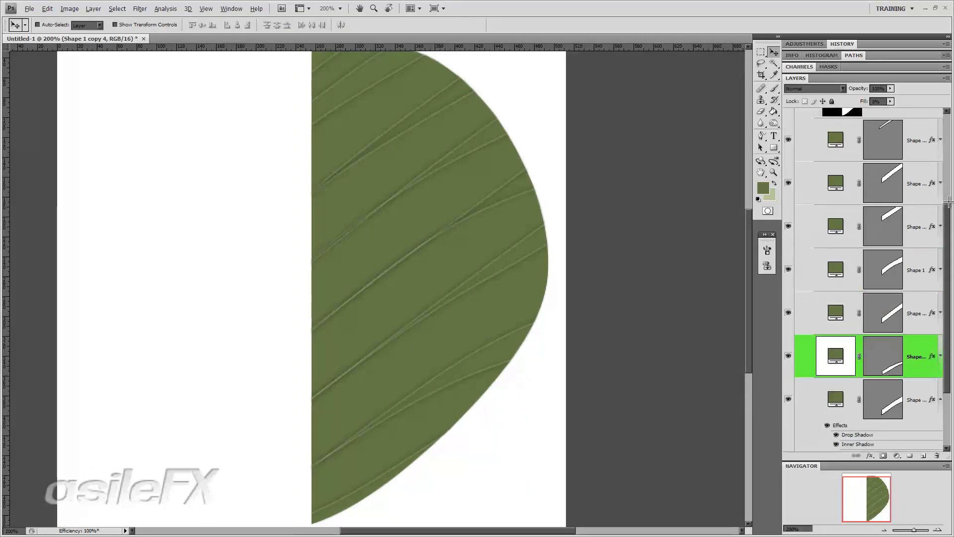
- Duplicate the veins group as a backup and hide the duplicate
left_click(794, 183)
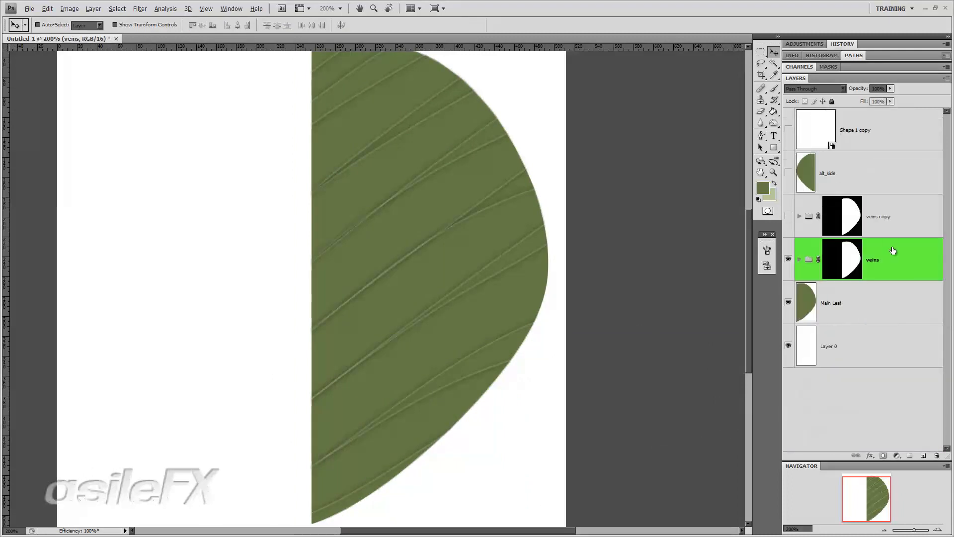
left_click_drag(896, 253, 923, 455)
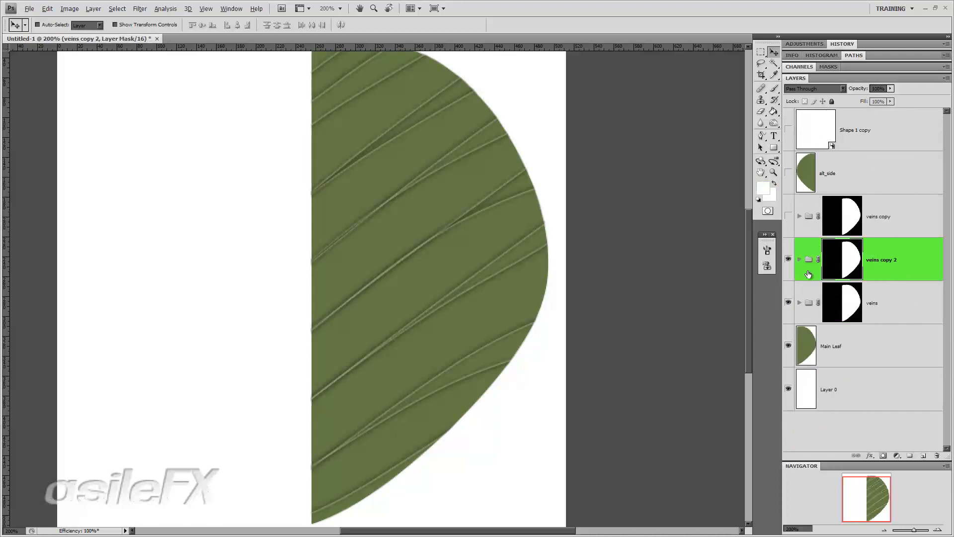
left_click(789, 260)
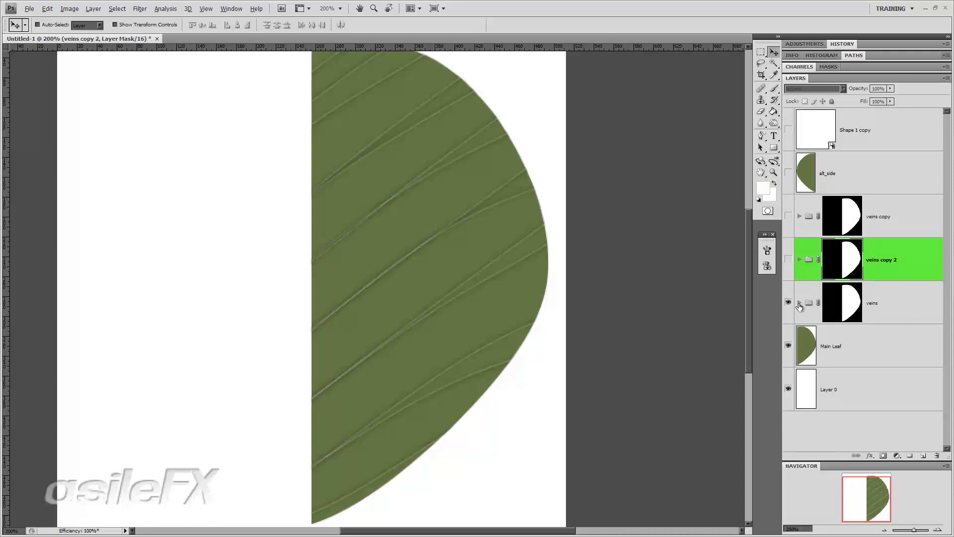
- Turn off the Drop Shadow and Inner Shadow of the Shape 1 copy 7 vein and raise its Outer Glow opacity to 100%
left_click(800, 303)
scroll(923, 270, "down", 1)
scroll(932, 296, "down", 1)
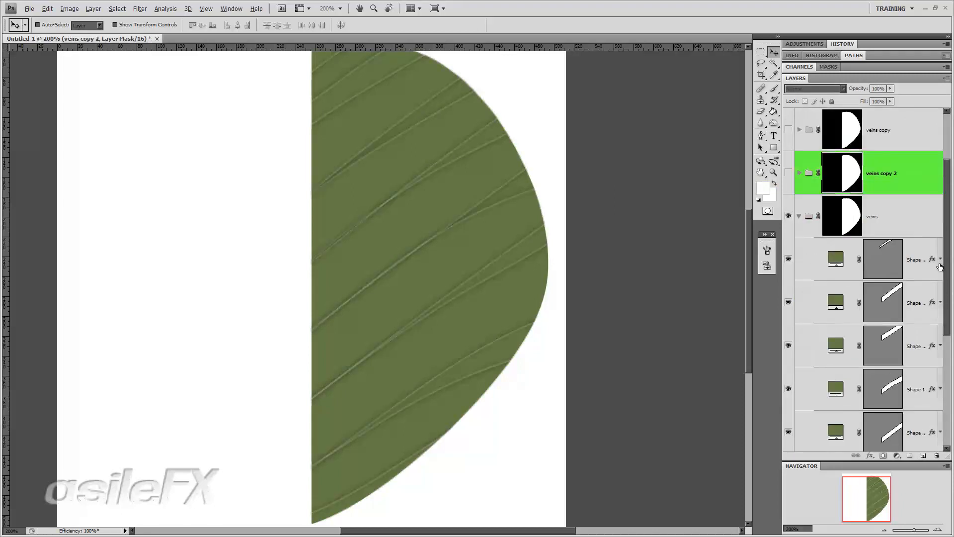
left_click(941, 259)
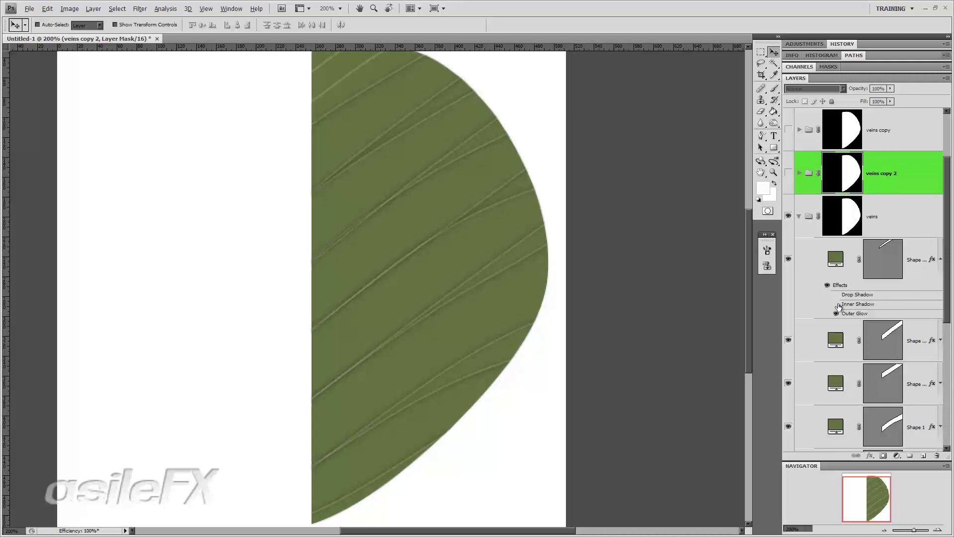
left_click(924, 246)
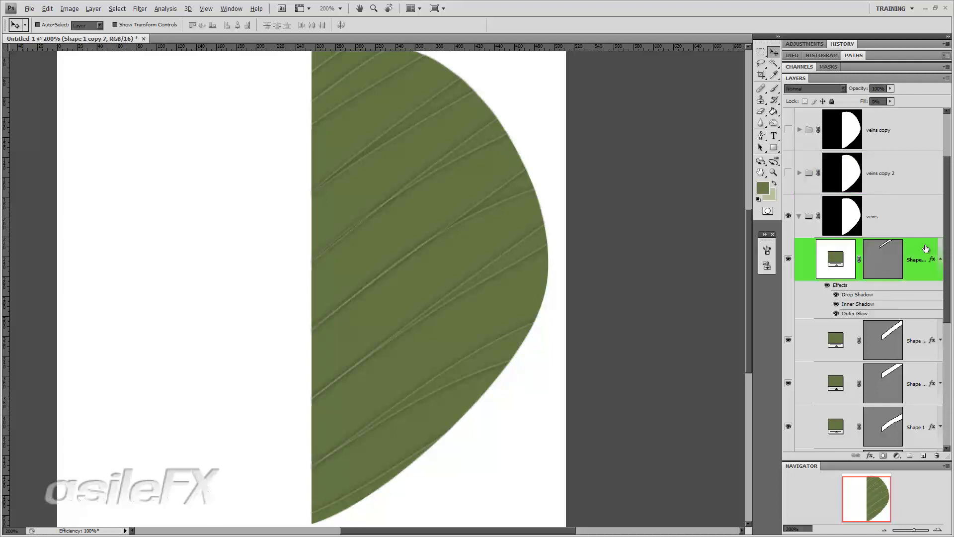
double_click(926, 249)
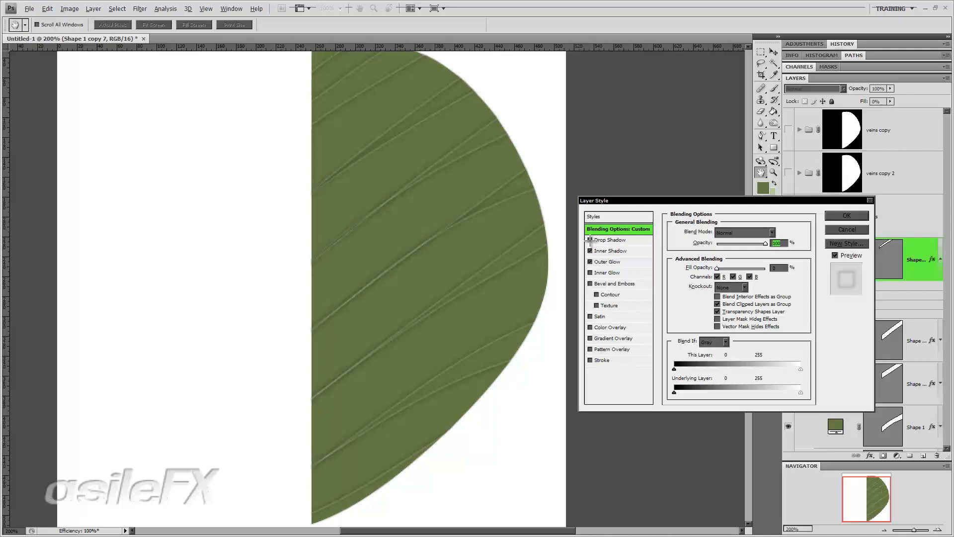
left_click(608, 262)
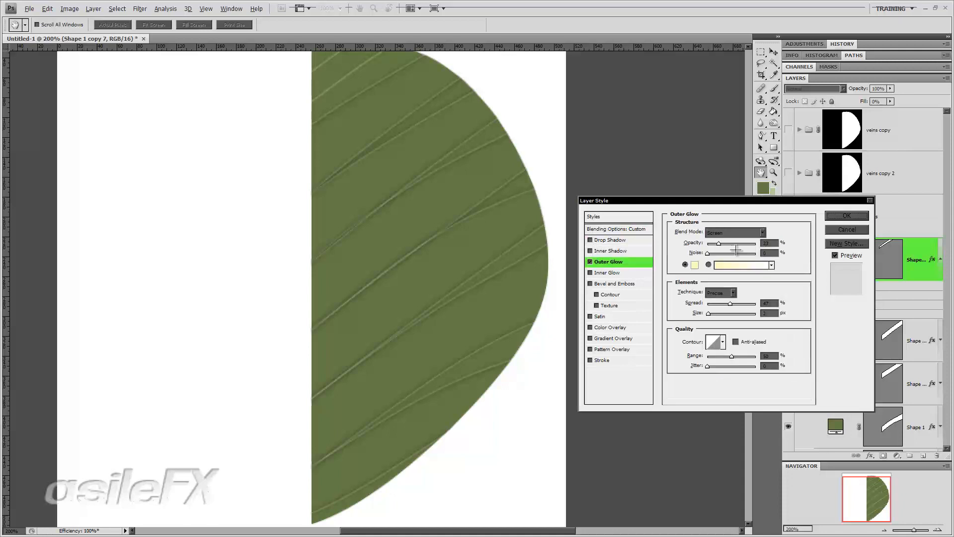
left_click_drag(737, 249, 805, 243)
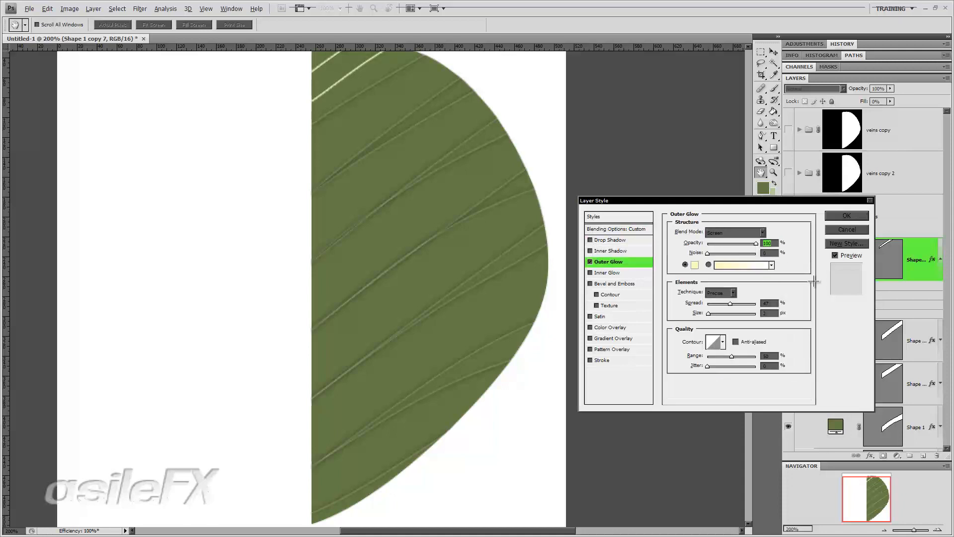
left_click(849, 216)
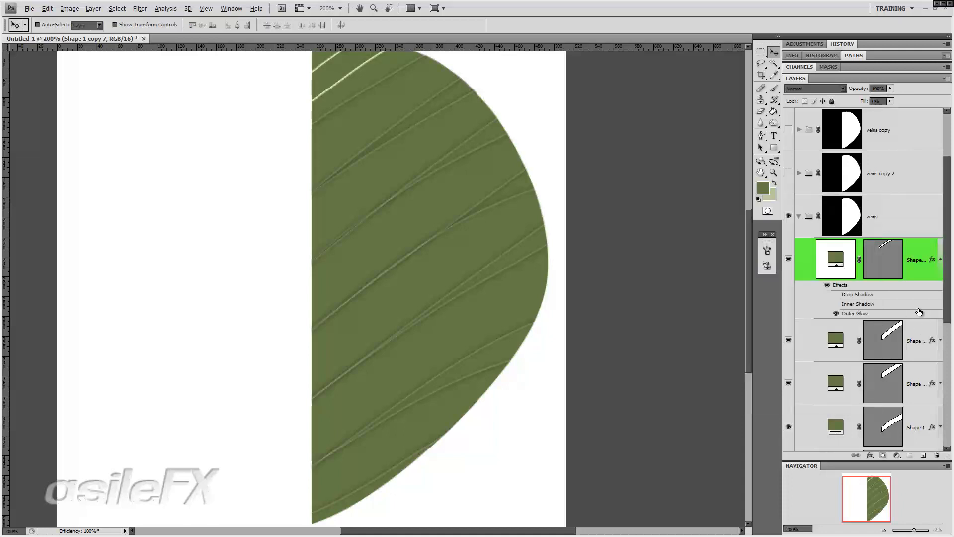
- Copy the layer style of Shape 1 copy 7 and paste it onto all the other vein shape layers in the veins group
right_click(906, 258)
left_click(885, 403)
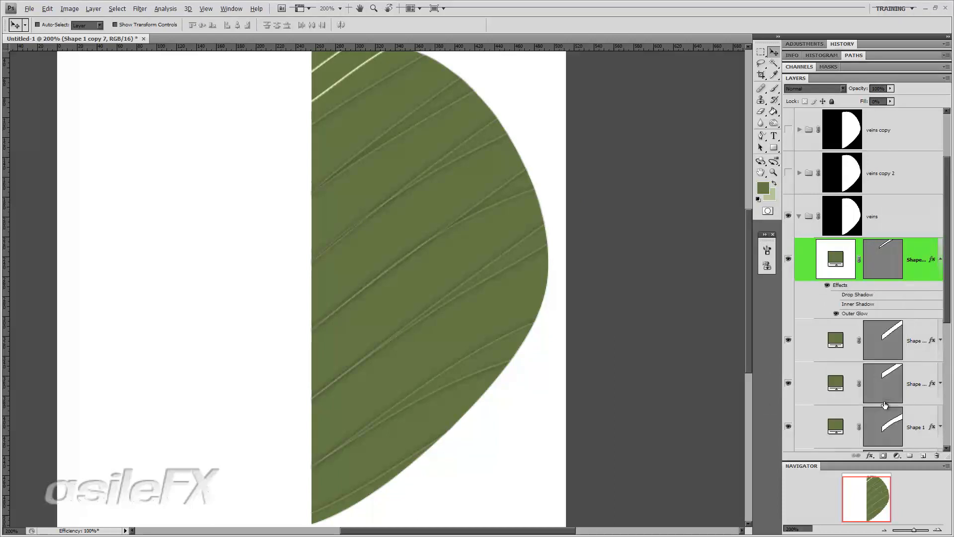
scroll(890, 363, "down", 1)
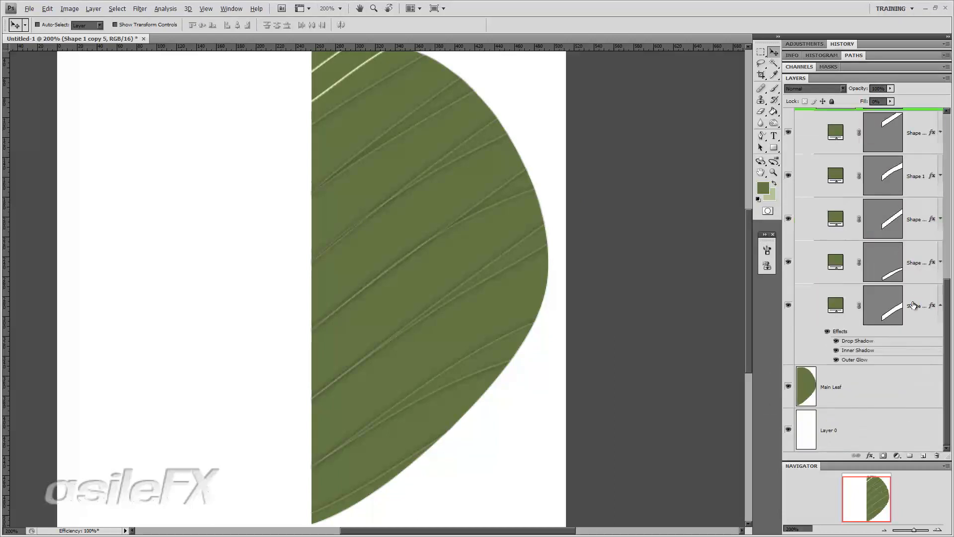
left_click(913, 304, "shift")
right_click(919, 293)
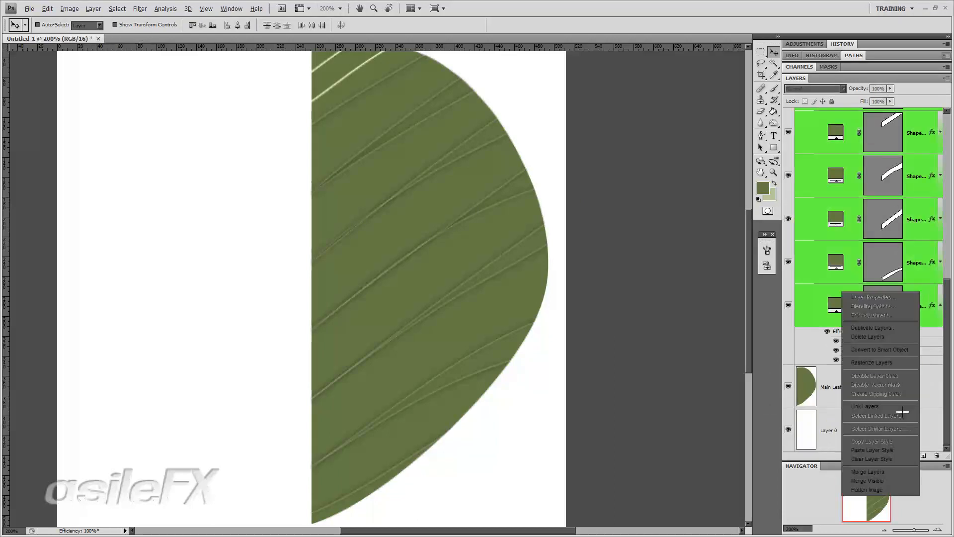
left_click(902, 450)
- Select all the vein shape layers inside the veins group and merge them into a single layer
scroll(873, 275, "up", 3)
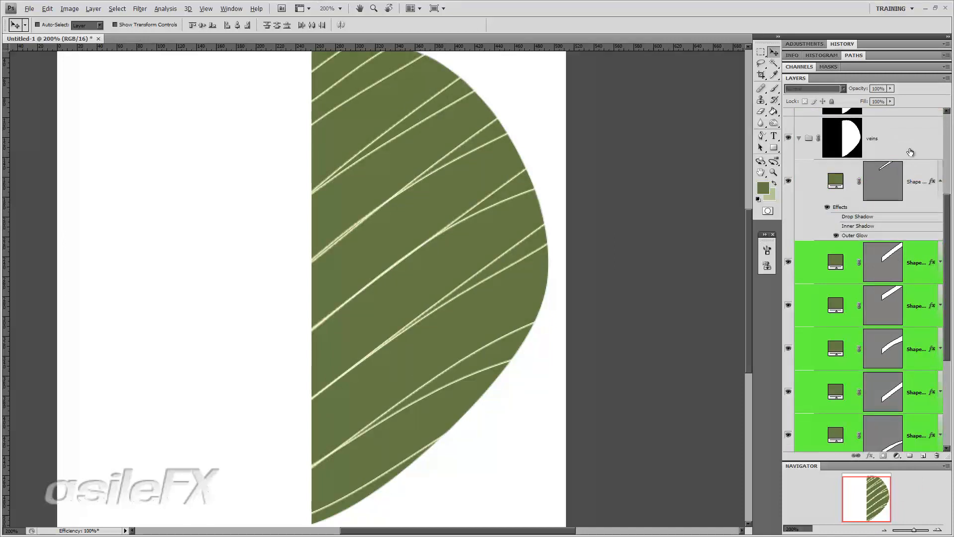
scroll(906, 184, "down", 3)
left_click(924, 321)
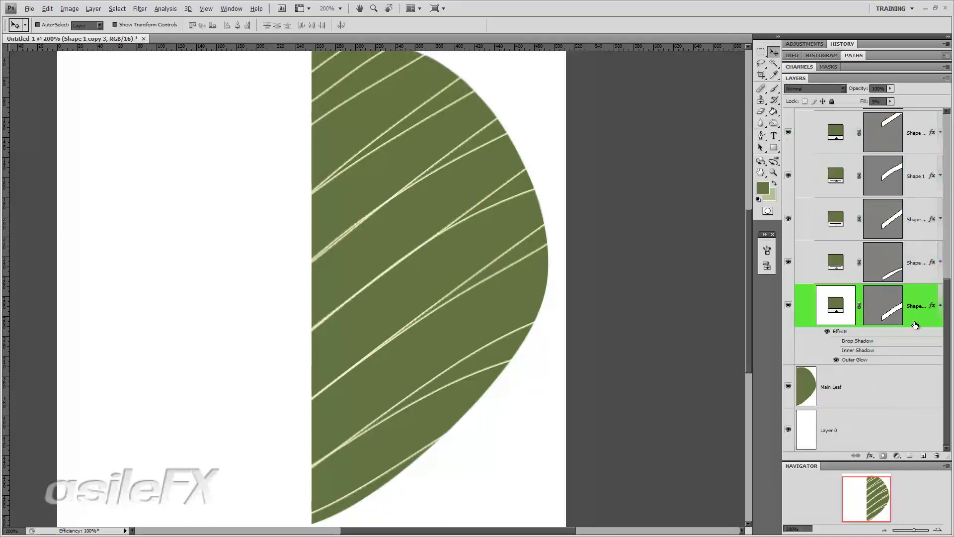
scroll(916, 323, "up", 3)
left_click(921, 305, "shift")
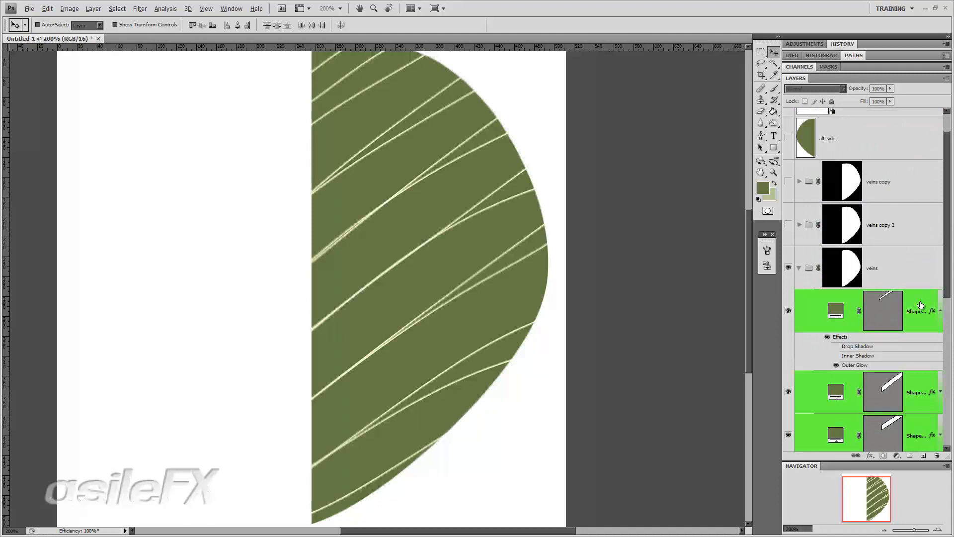
key("ctrl+e")
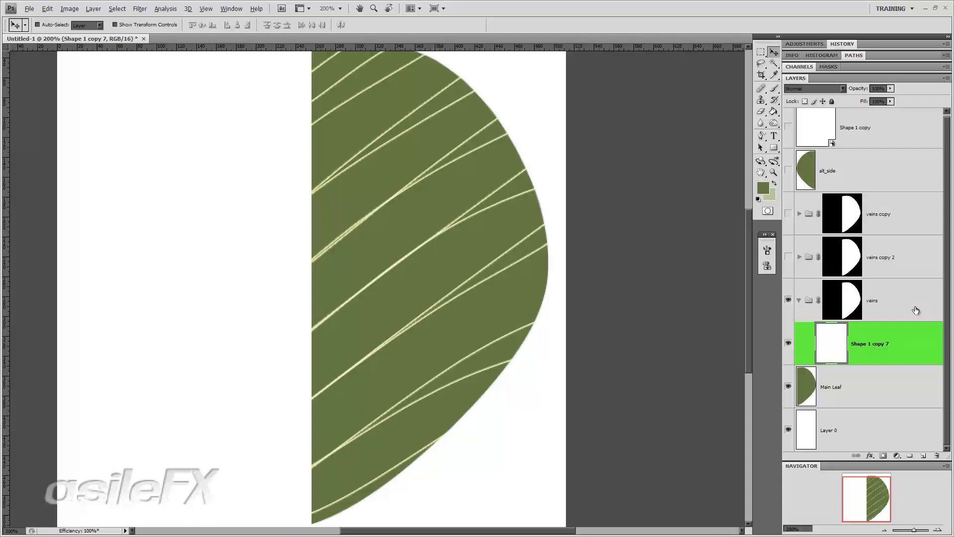
- Try inverting the colours of the merged vein layer and undo the inversion
key("ctrl+i")
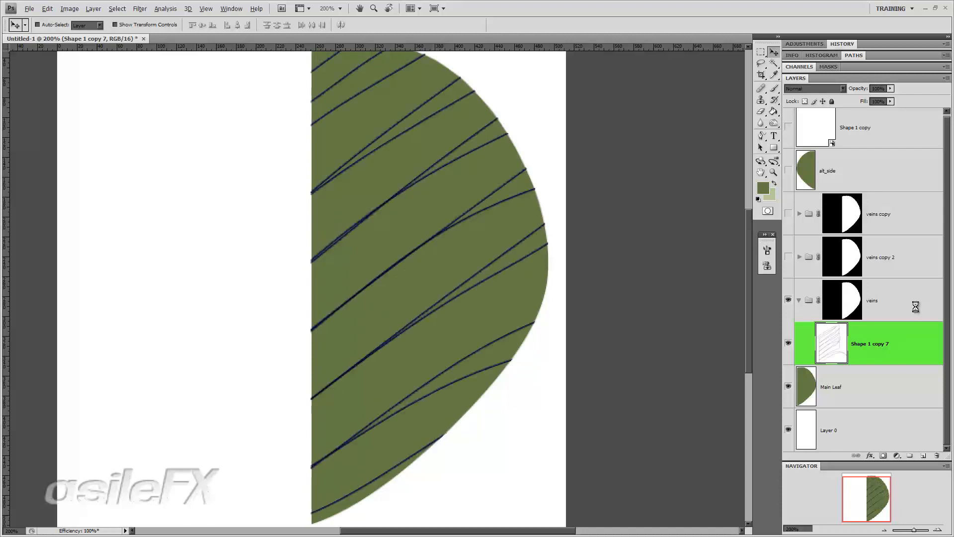
key("ctrl+z")
key("ctrl+z")
key("ctrl+z")
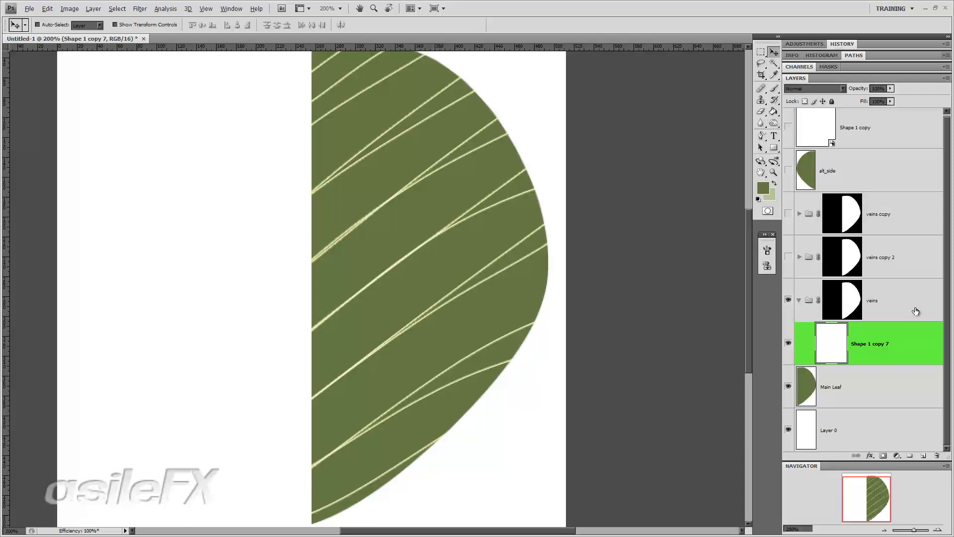
- Add a Color Overlay in leaf green #627446 to the merged vein layer
double_click(903, 340)
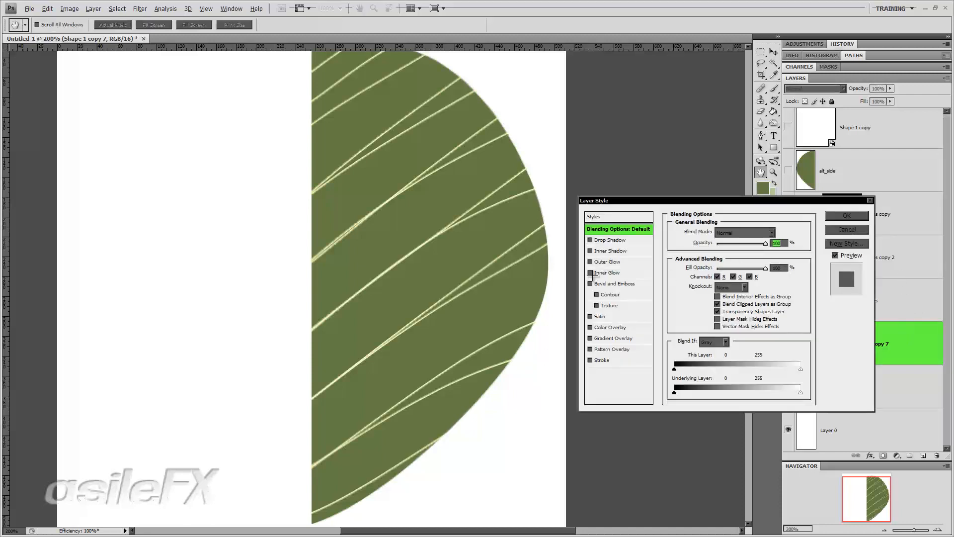
left_click(590, 327)
left_click(607, 327)
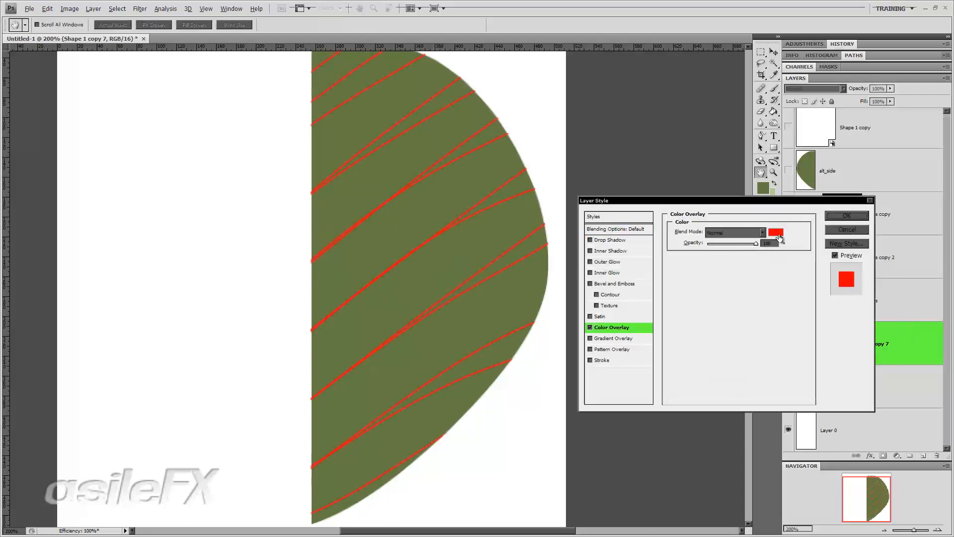
left_click(780, 238)
left_click(774, 190)
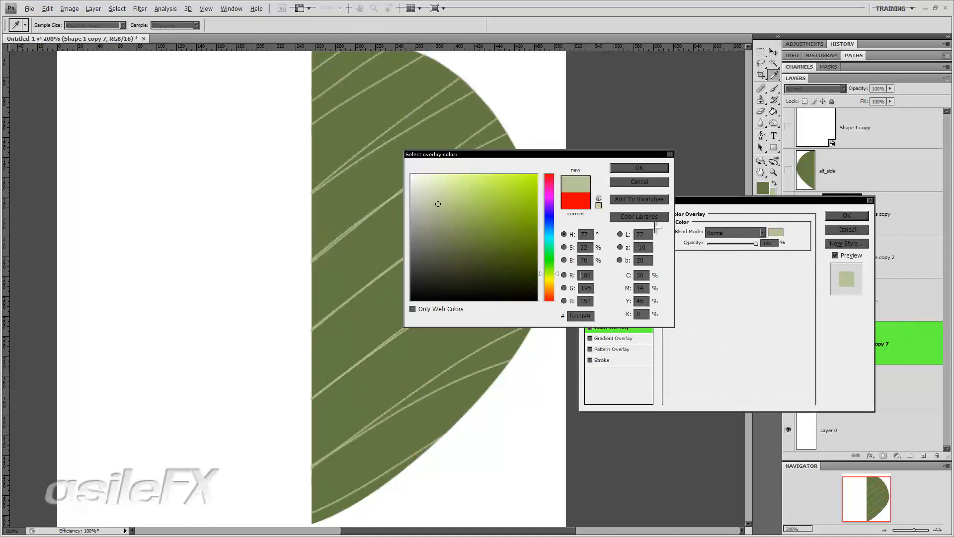
mouse_move(476, 282)
left_mouse_down()
mouse_move(457, 235)
mouse_move(461, 243)
left_mouse_up()
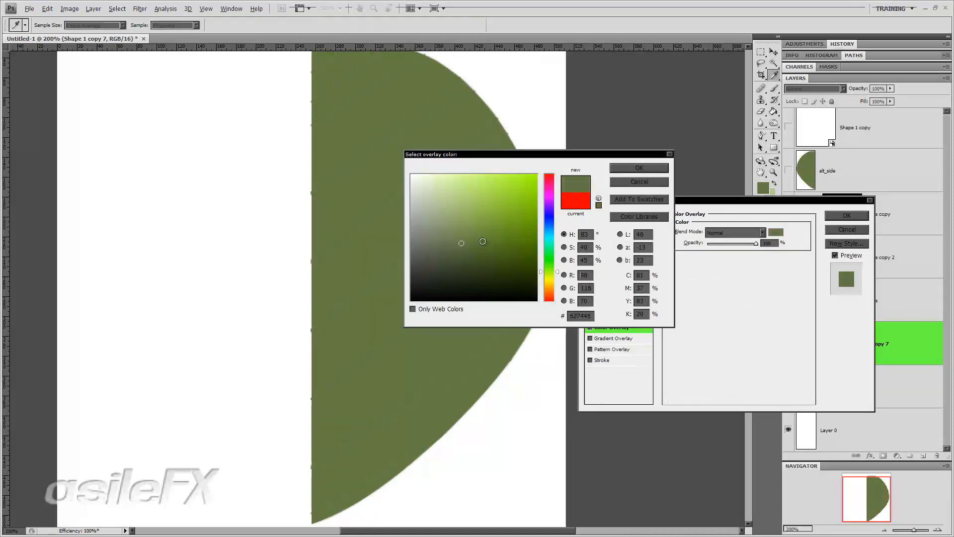
left_click(637, 170)
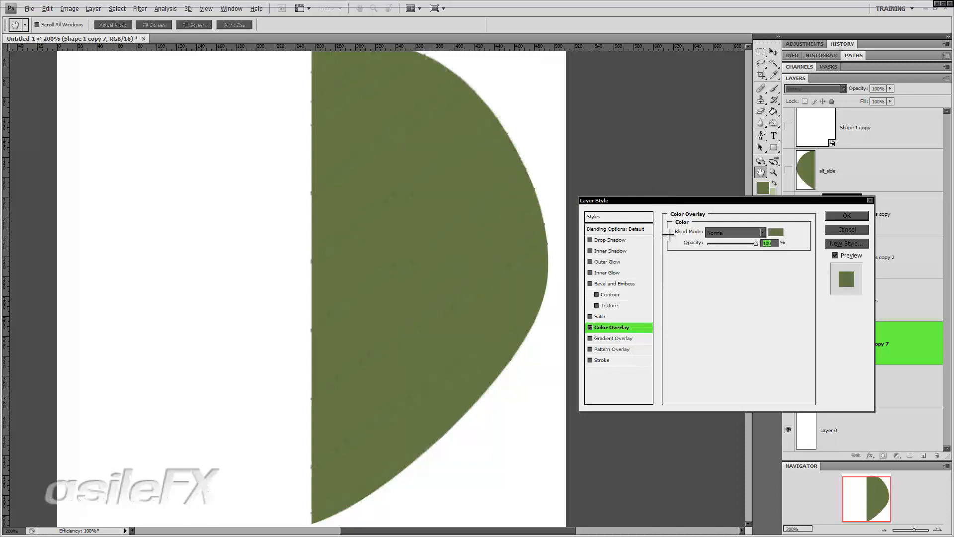
- Enable an Outer Glow on the merged veins with a larger size and an opacity of about 55%
left_click(590, 261)
left_click(610, 262)
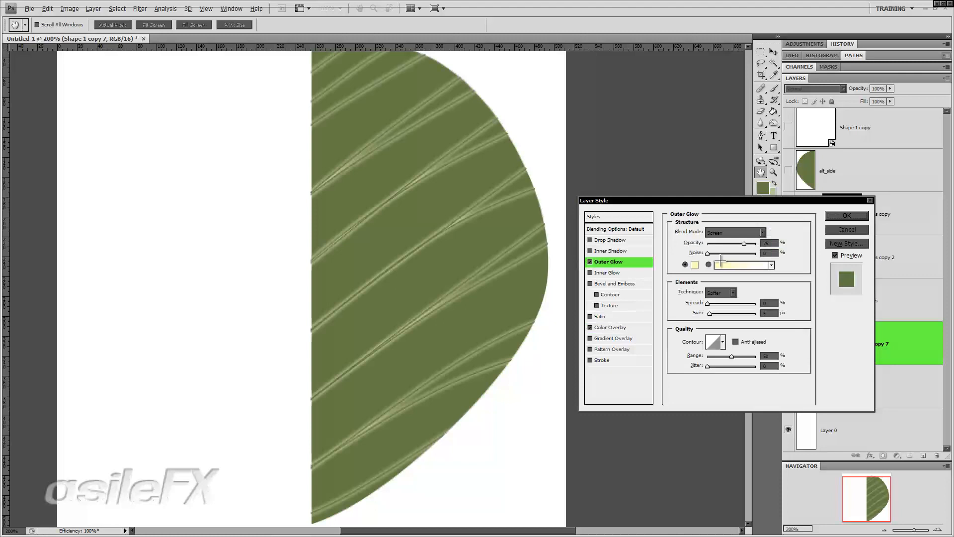
left_click_drag(743, 243, 707, 244)
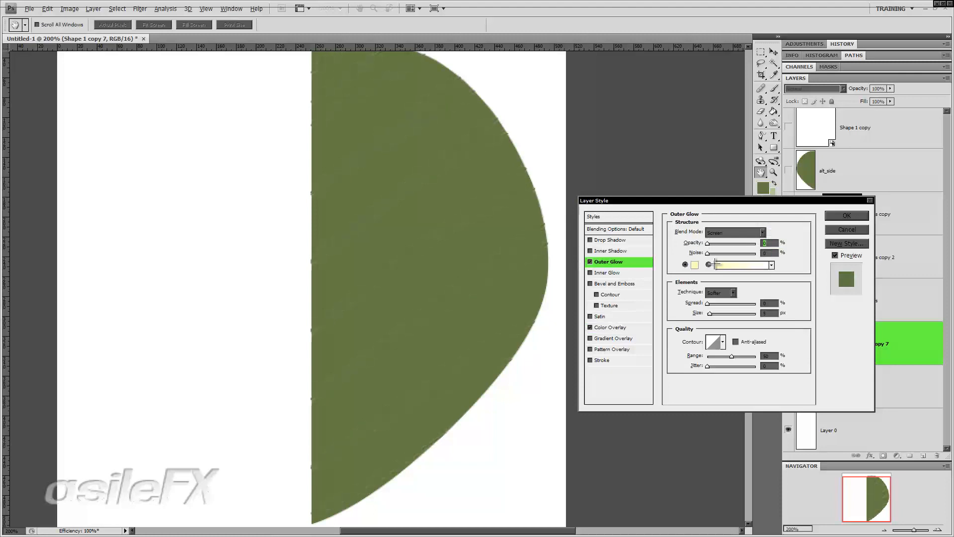
left_click_drag(710, 313, 717, 313)
left_click_drag(708, 243, 735, 243)
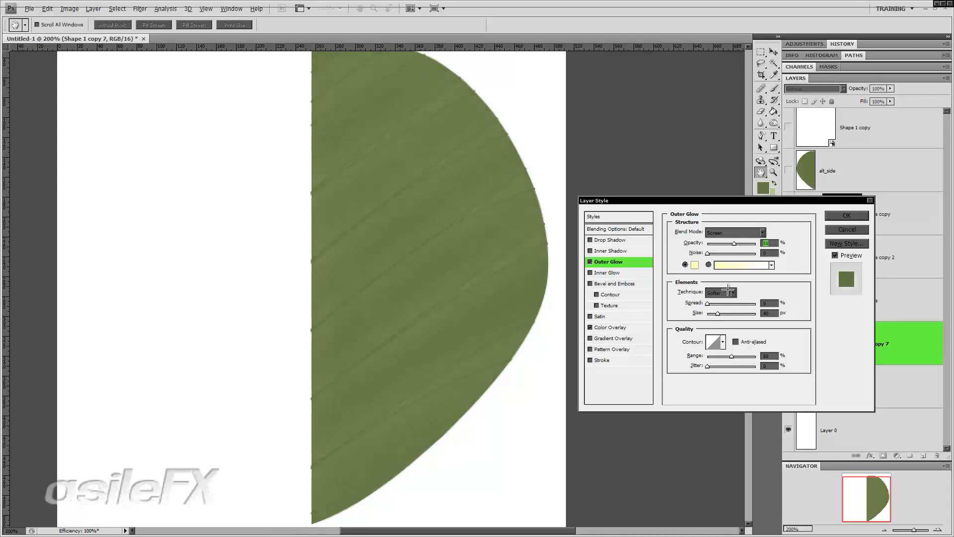
- Switch the Outer Glow technique to Precise, reduce its size and lower its opacity to only a few percent
left_click(728, 293)
left_click(728, 309)
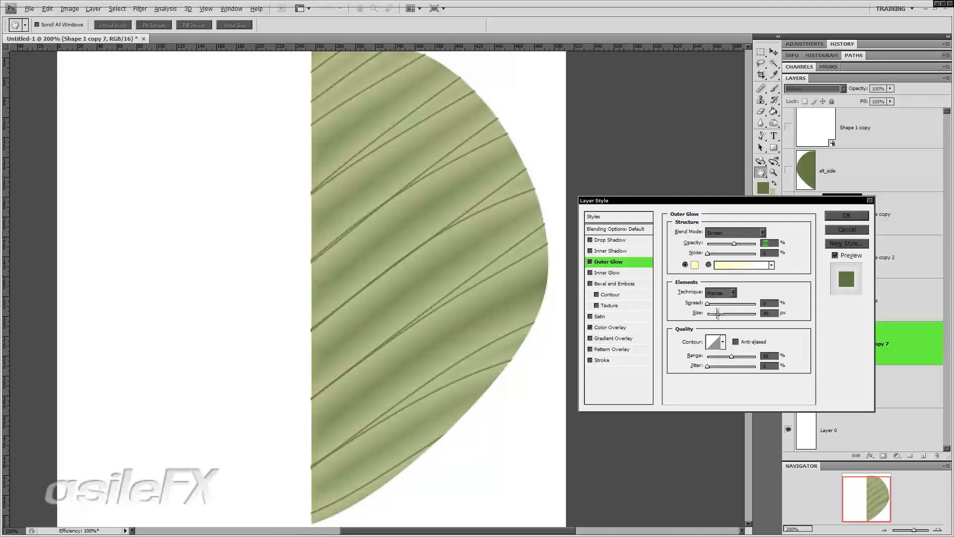
left_click_drag(717, 313, 714, 313)
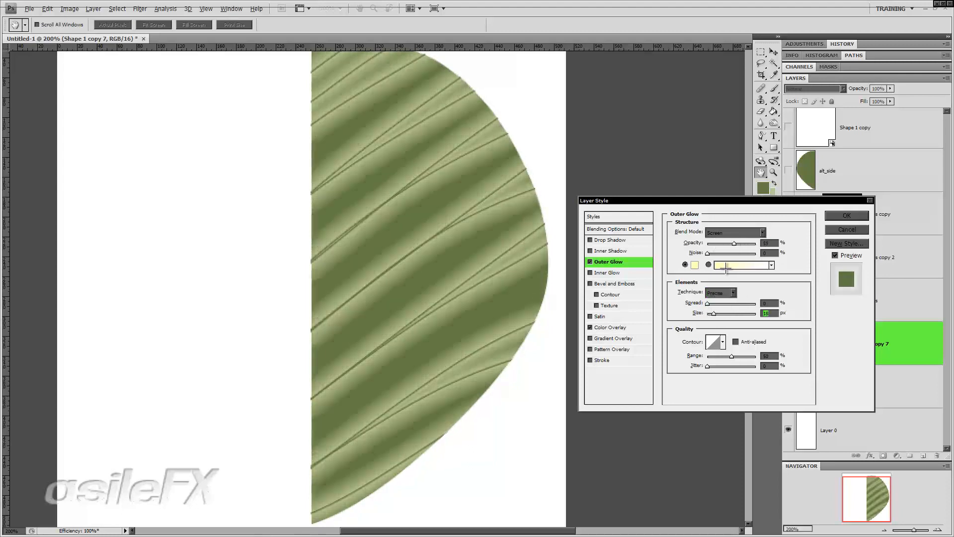
left_click_drag(735, 244, 712, 247)
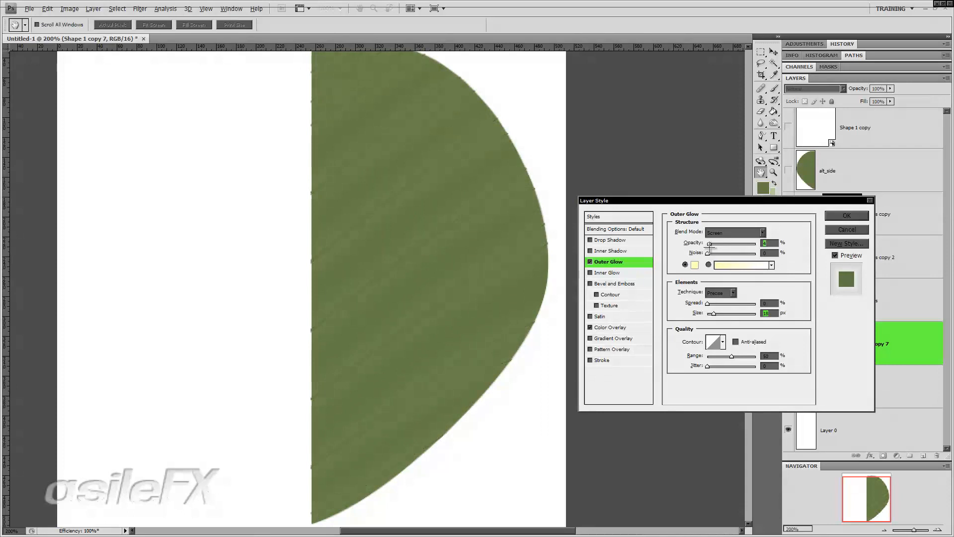
left_click_drag(708, 244, 709, 247)
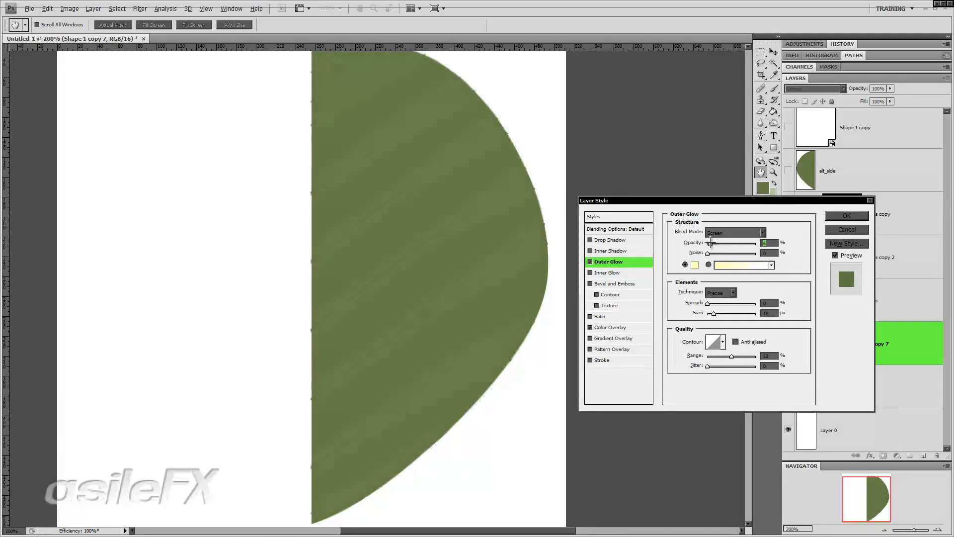
- Enable a Drop Shadow on the merged veins with 0 px distance, a size of about 16 px and an opacity of about 25%
left_click(593, 242)
mouse_move(712, 275)
left_mouse_down()
mouse_move(693, 273)
mouse_move(714, 294)
left_mouse_up()
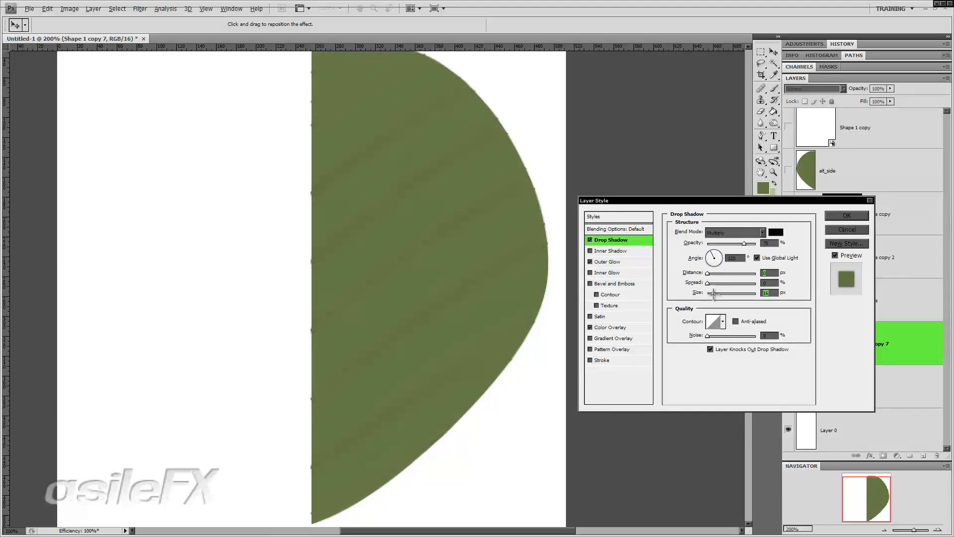
left_click_drag(726, 244, 719, 244)
- Shrink the Outer Glow of the merged veins to a very small size and fine-tune its low opacity
left_click(608, 261)
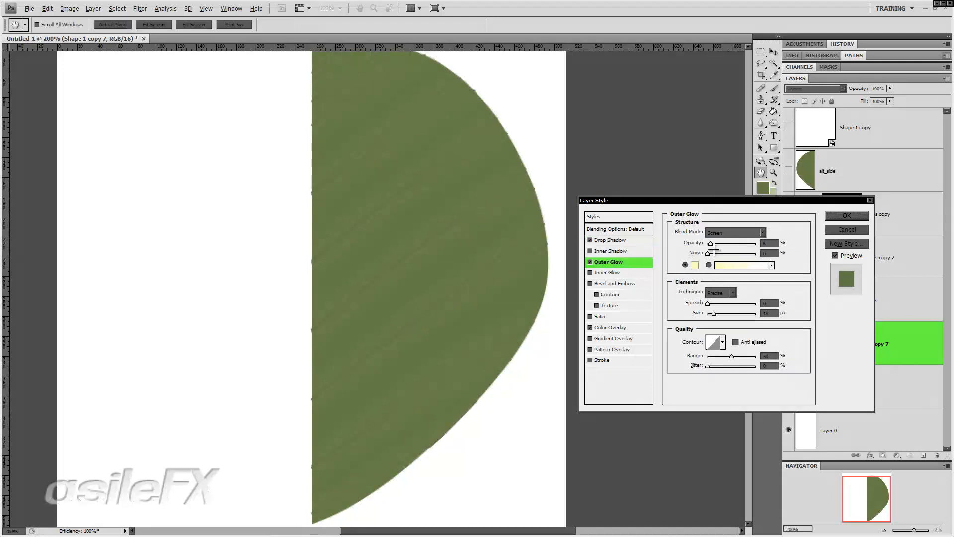
left_click_drag(716, 313, 708, 312)
left_click_drag(710, 243, 711, 244)
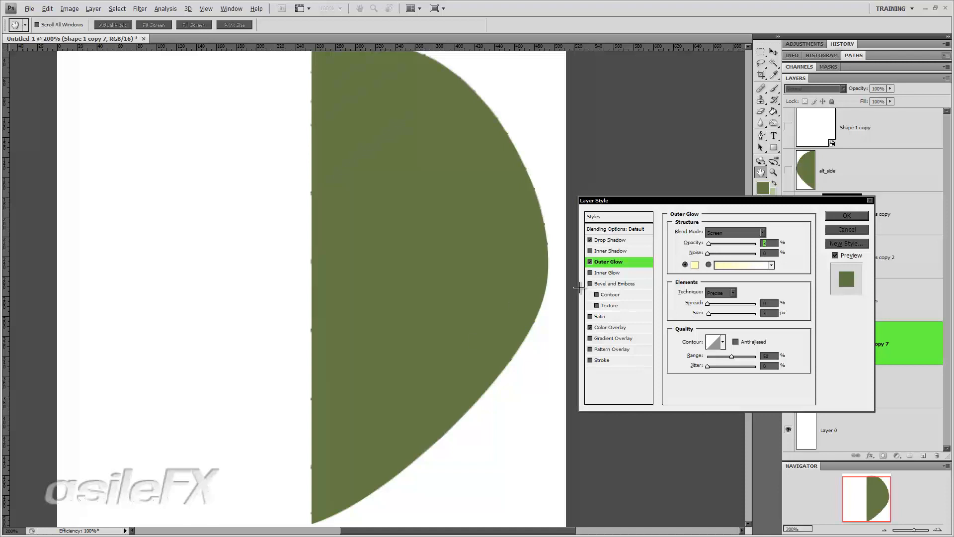
- Recolour the merged veins' Color Overlay to a muted, slightly lighter olive green, #7e8e57
left_click(623, 328)
left_click(776, 233)
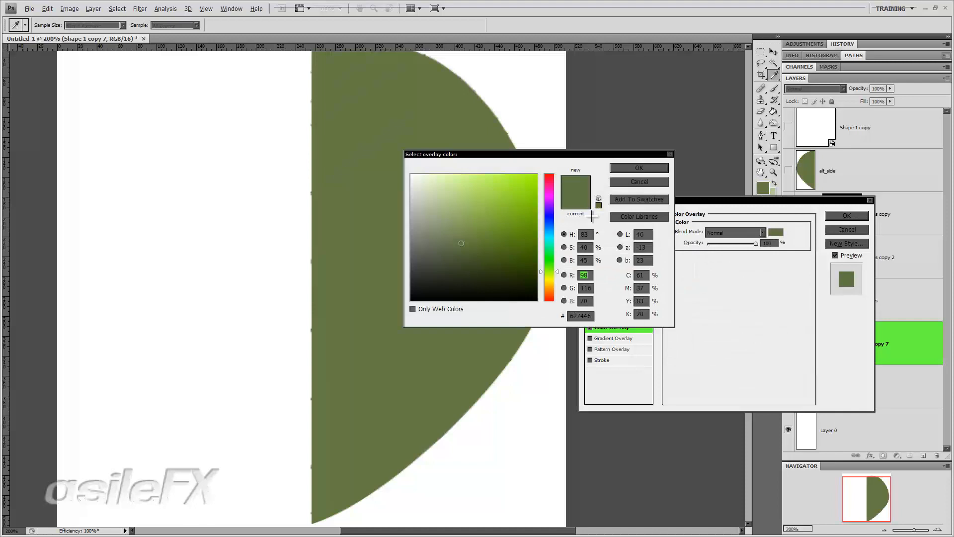
left_click(773, 192)
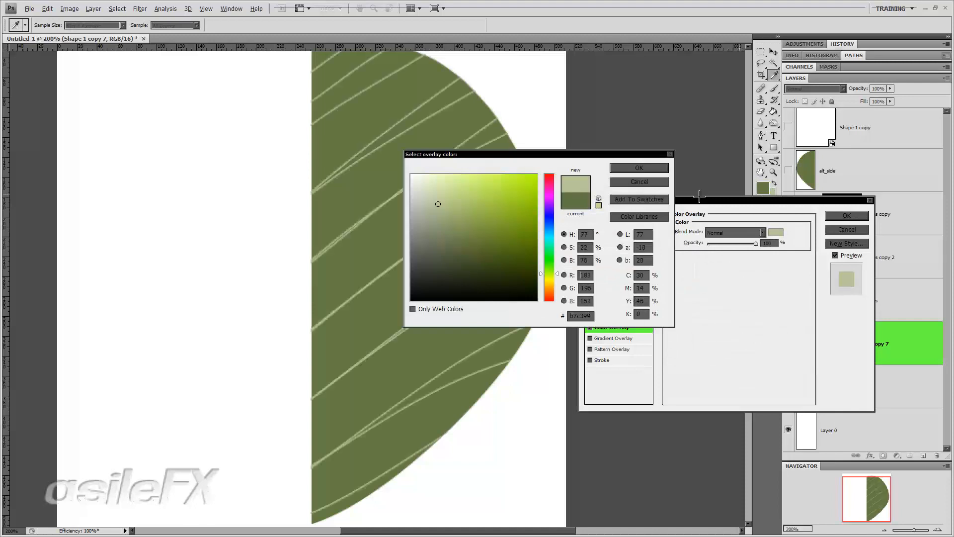
mouse_move(447, 224)
left_mouse_down()
mouse_move(460, 243)
mouse_move(460, 228)
left_mouse_up()
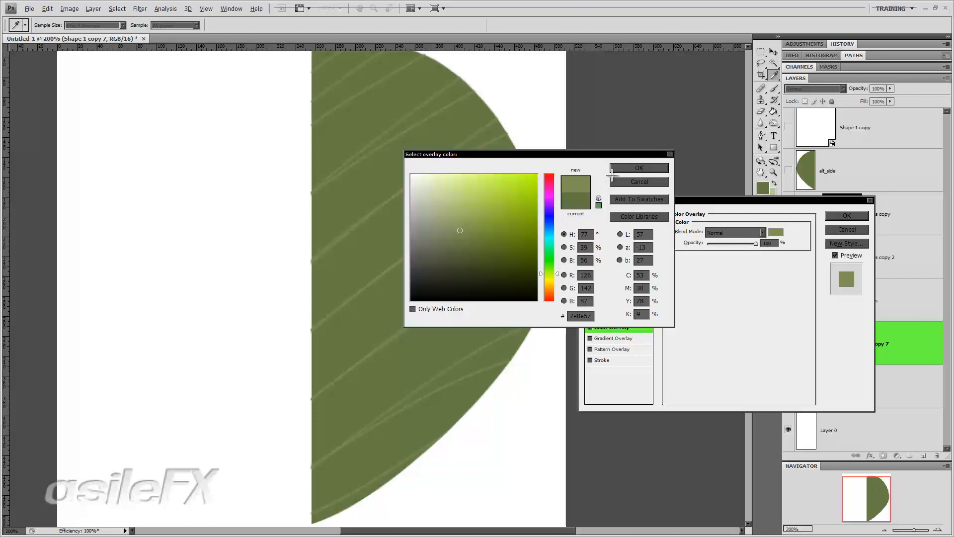
left_click(641, 168)
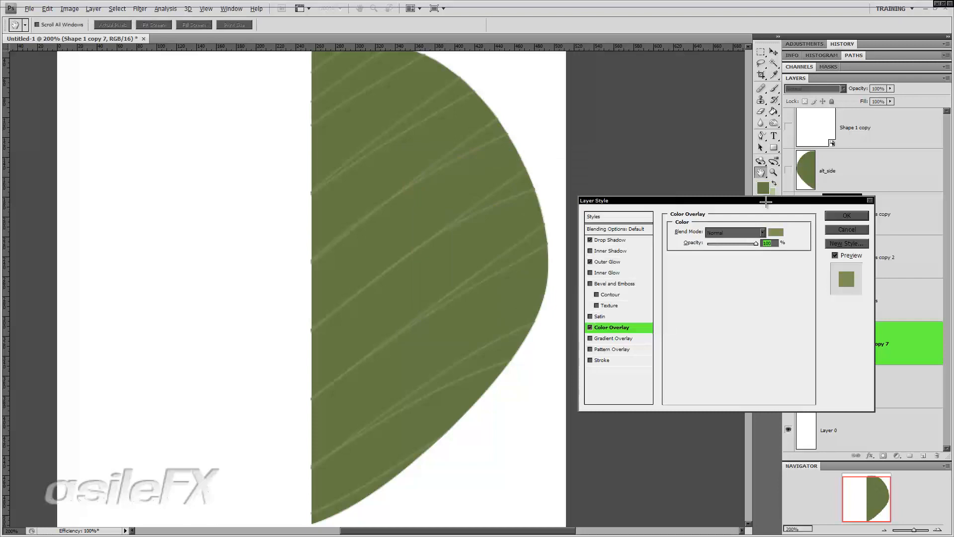
- Refine the merged veins' Color Overlay to a subtler green, #728750, and apply the layer style
left_click(776, 232)
left_click_drag(455, 241, 464, 241)
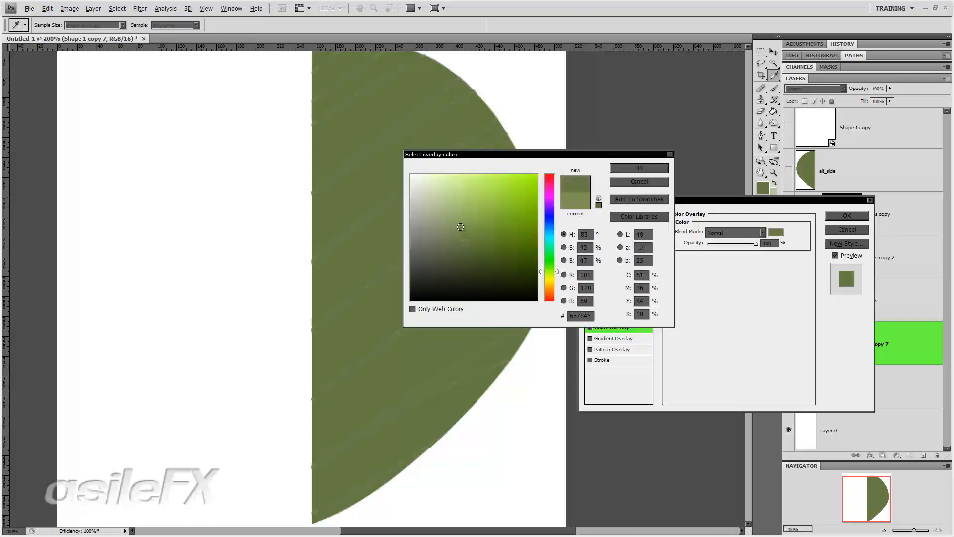
left_click_drag(460, 227, 463, 234)
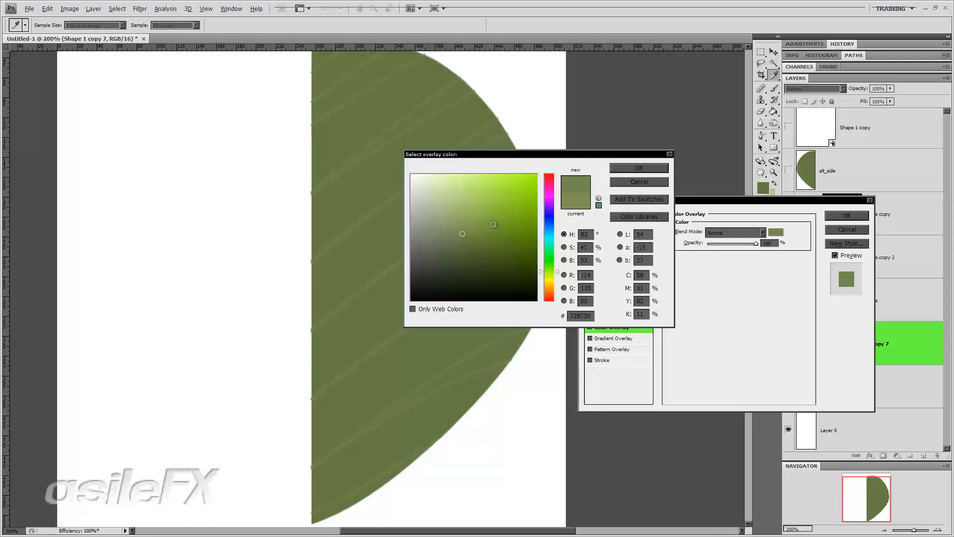
left_click(630, 169)
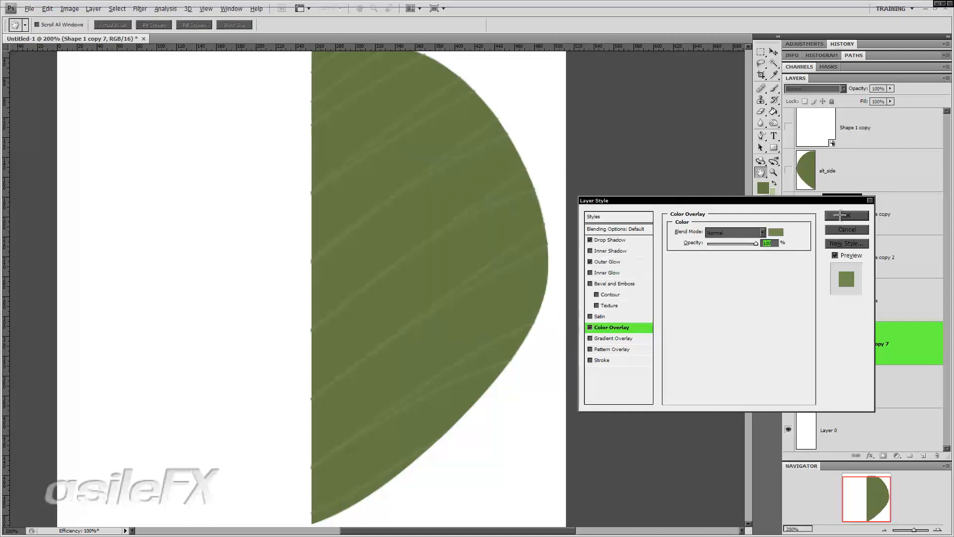
left_click(840, 215)
- Add a Color Overlay to the Main Leaf layer in a green slightly darker than the foreground colour
left_click(866, 381)
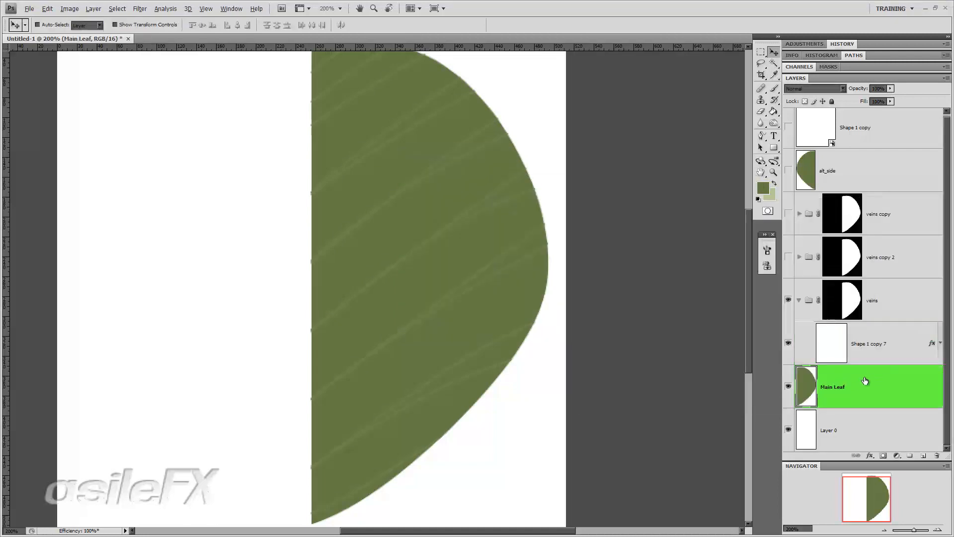
double_click(871, 381)
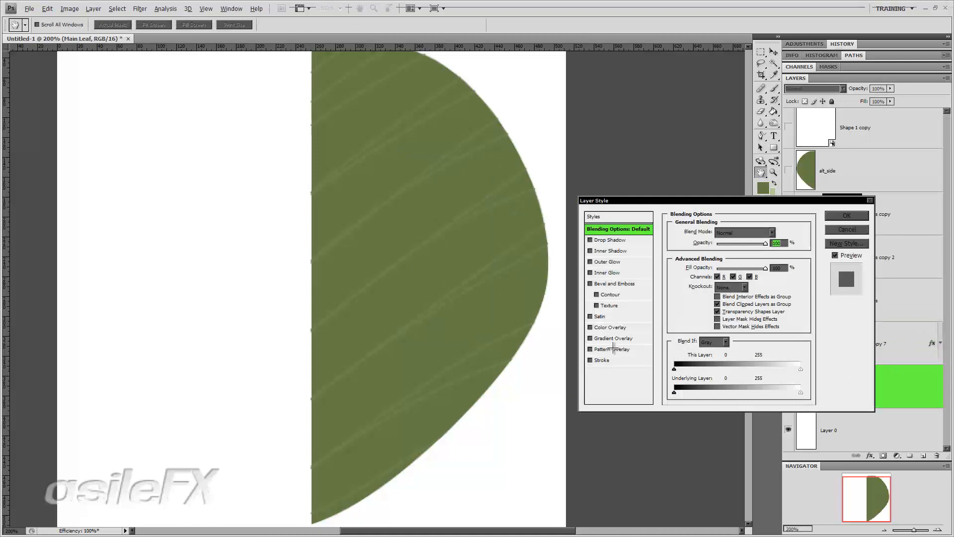
left_click(614, 323)
left_click(776, 233)
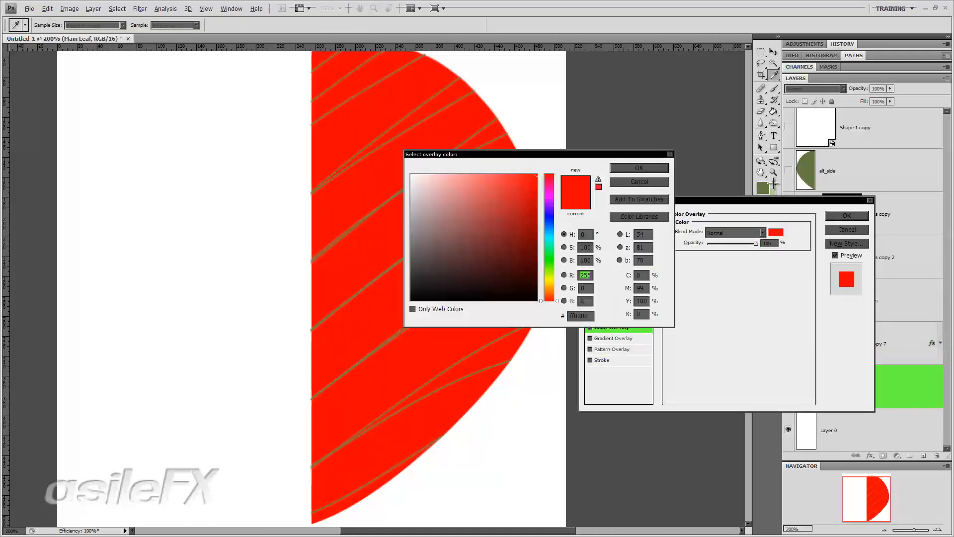
left_click(768, 188)
left_click_drag(509, 156, 603, 155)
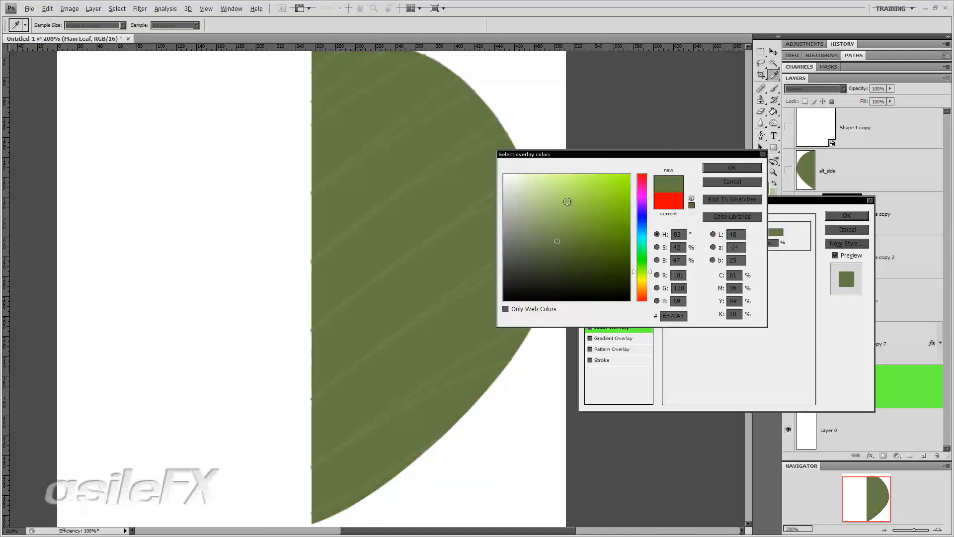
left_click_drag(555, 252, 557, 245)
left_click(732, 167)
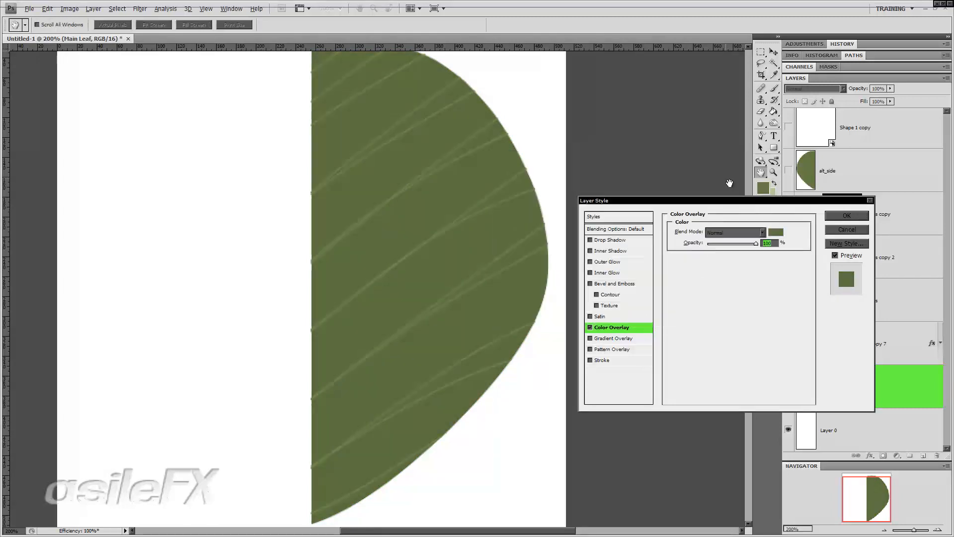
left_click(756, 247)
- Enable an Inner Glow on the Main Leaf layer, keep its yellow-green colour and set its opacity to about 51%
left_click(608, 273)
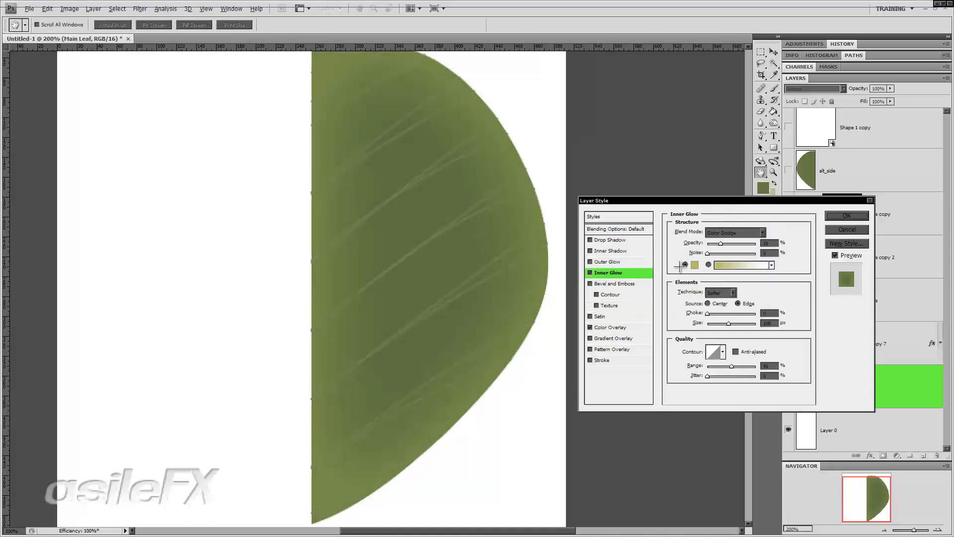
left_click(695, 265)
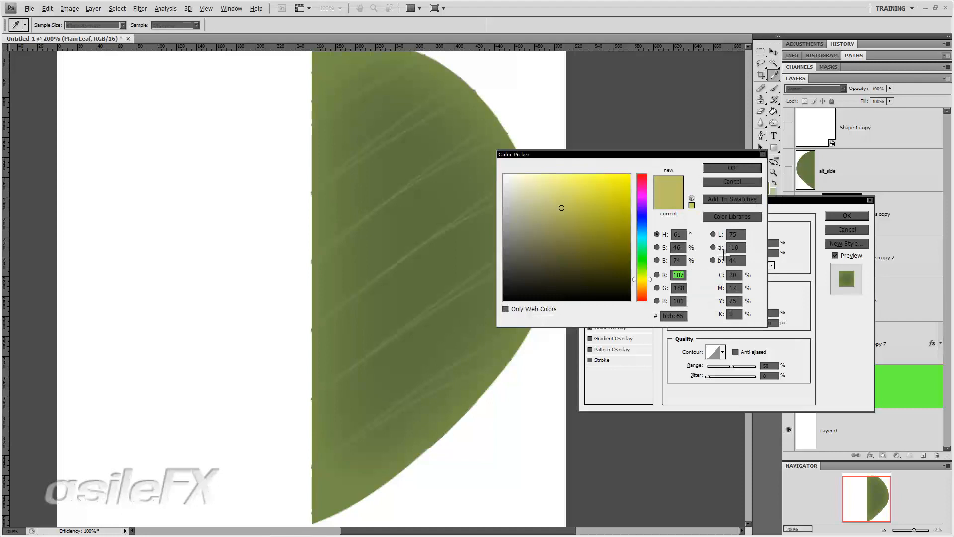
left_click(739, 170)
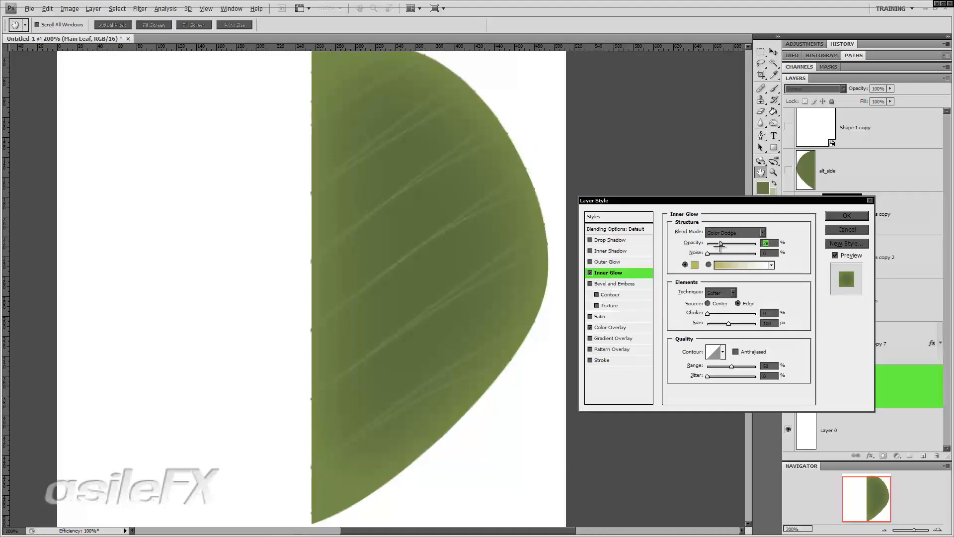
mouse_move(721, 244)
left_mouse_down()
mouse_move(745, 243)
mouse_move(719, 243)
mouse_move(732, 244)
left_mouse_up()
- Try the Precise technique with a larger size on the Main Leaf's Inner Glow and return the technique to Softer
left_click(733, 293)
left_click(727, 310)
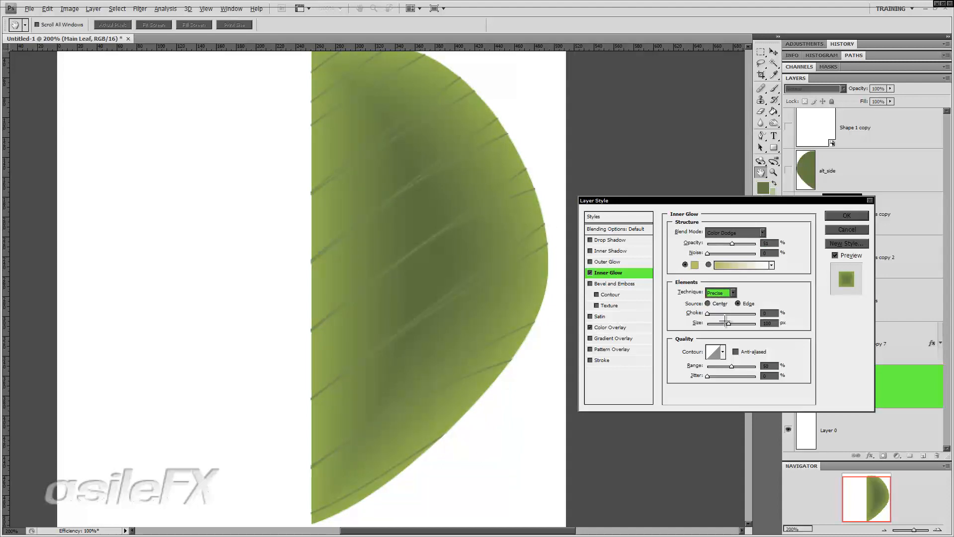
mouse_move(729, 323)
left_mouse_down()
mouse_move(714, 322)
mouse_move(733, 322)
left_mouse_up()
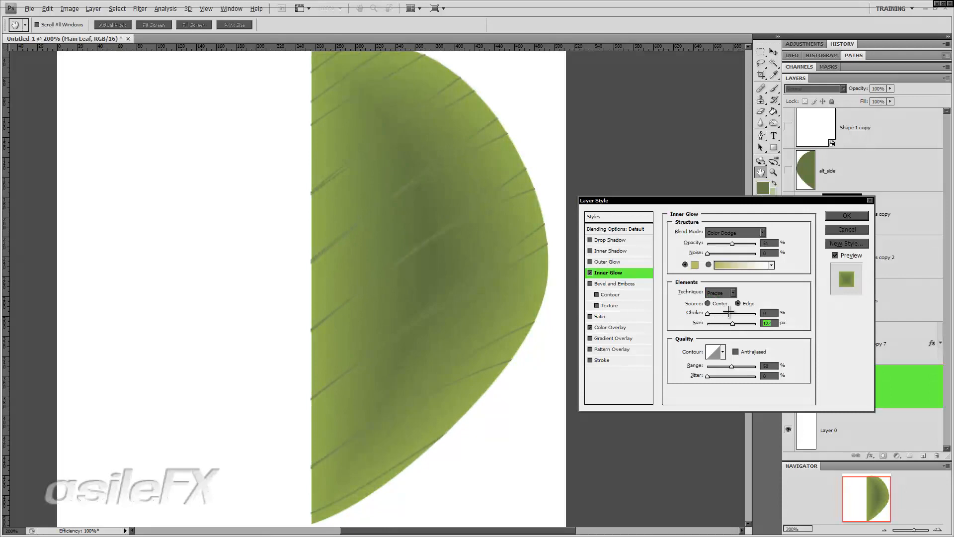
left_click(732, 293)
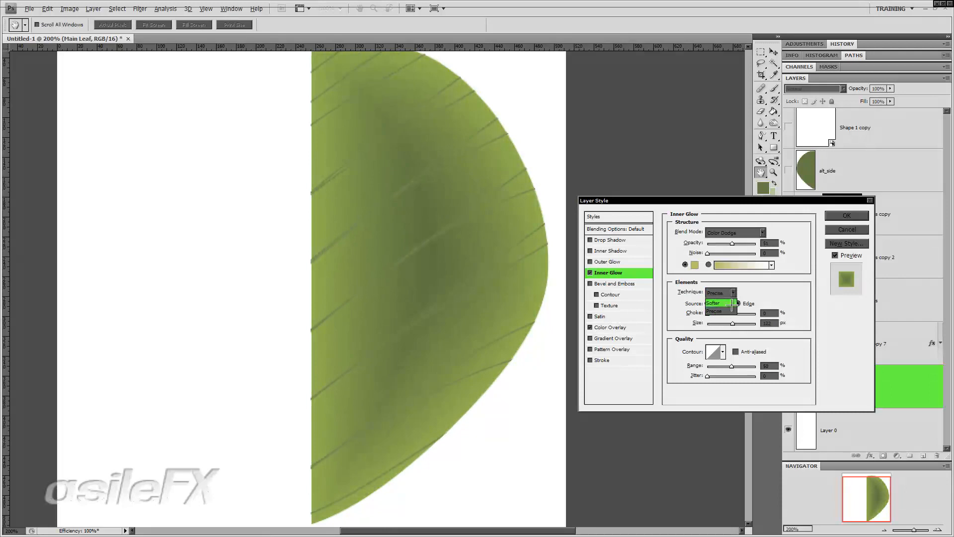
left_click(732, 304)
- Reduce the Main Leaf's Inner Glow size, enable Anti-aliased, raise the Range moderately, fine-tune the opacity and apply the style
left_click_drag(733, 323, 722, 323)
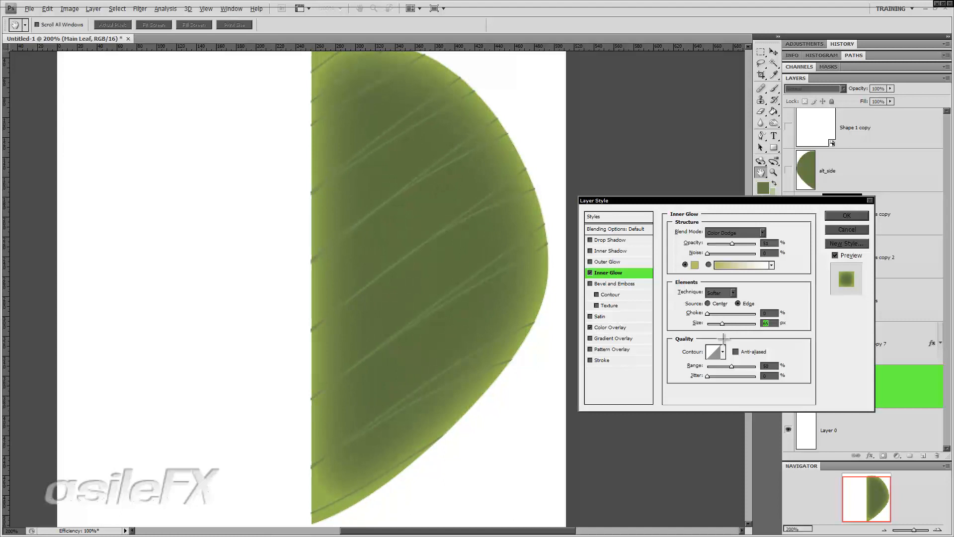
left_click(735, 351)
mouse_move(732, 367)
left_mouse_down()
mouse_move(714, 366)
mouse_move(751, 367)
mouse_move(740, 367)
left_mouse_up()
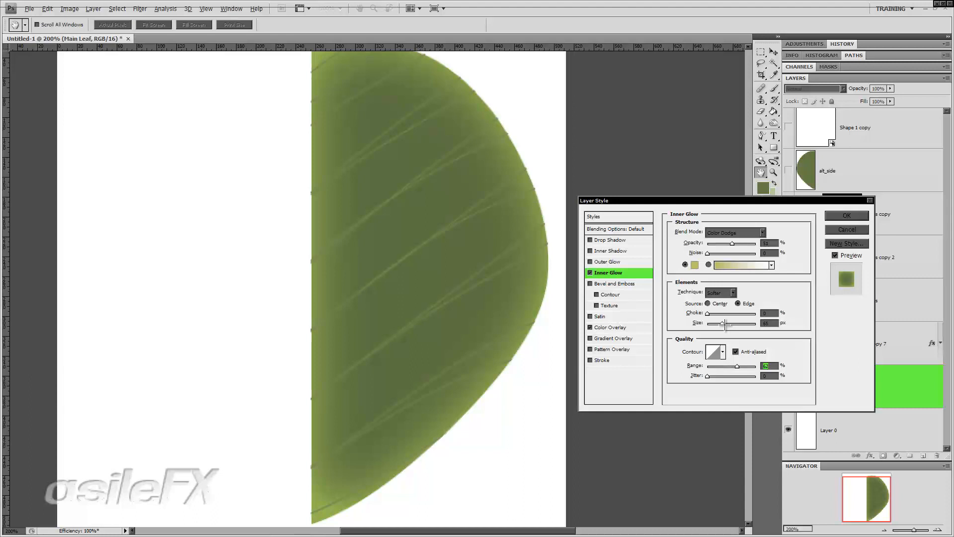
left_click_drag(722, 323, 727, 323)
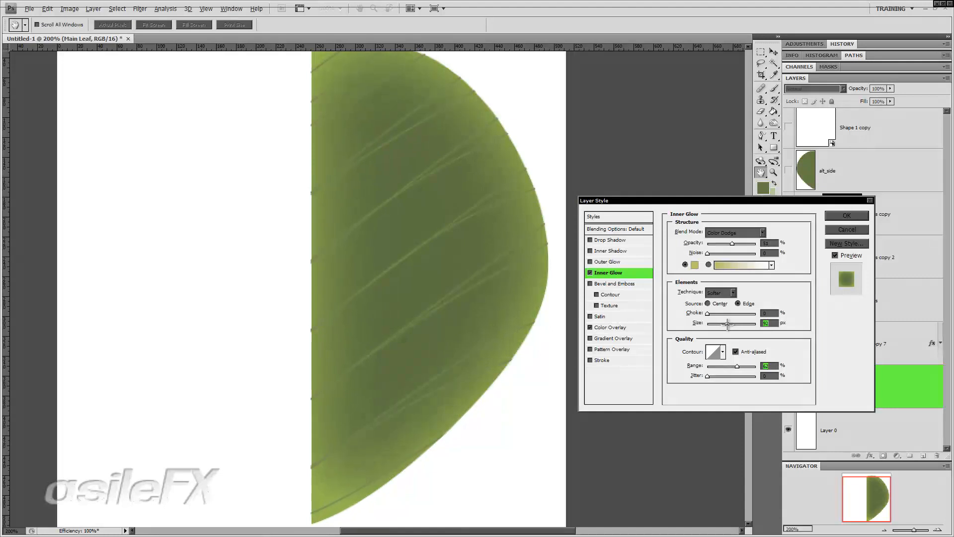
left_click_drag(733, 243, 732, 243)
mouse_move(734, 241)
left_mouse_down()
mouse_move(718, 239)
mouse_move(731, 242)
left_mouse_up()
left_click(847, 215)
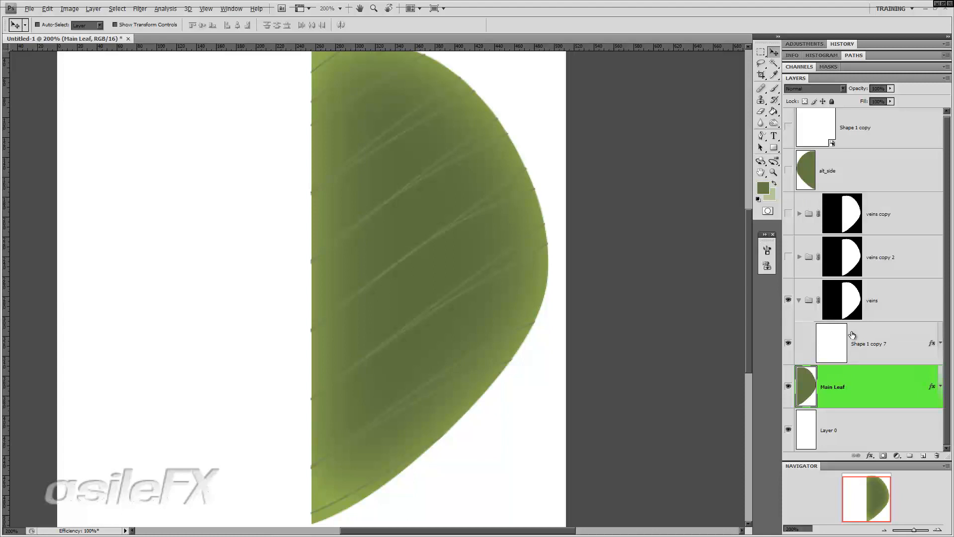
- Try other blend modes on the merged vein layer and restore its blend mode to Normal
left_click(869, 333)
left_click(835, 91)
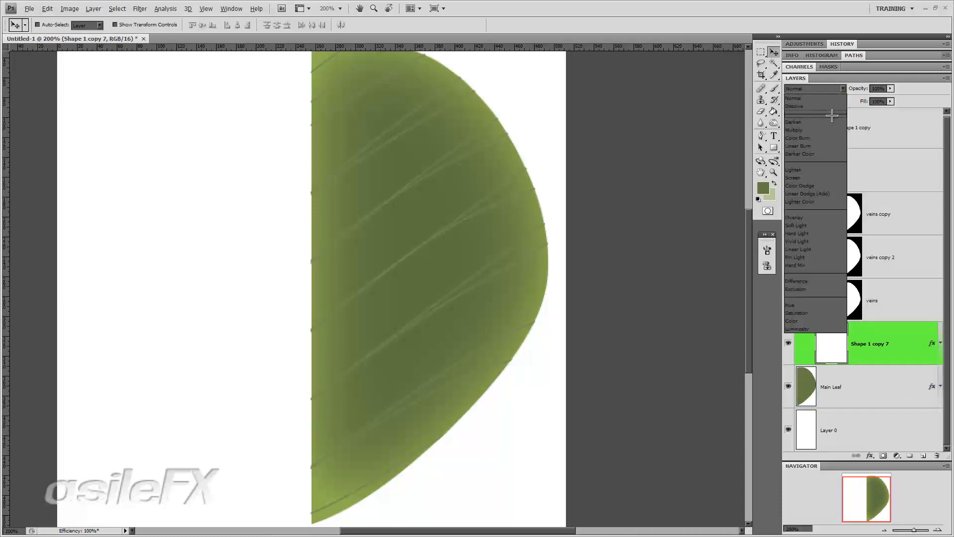
left_click(816, 170)
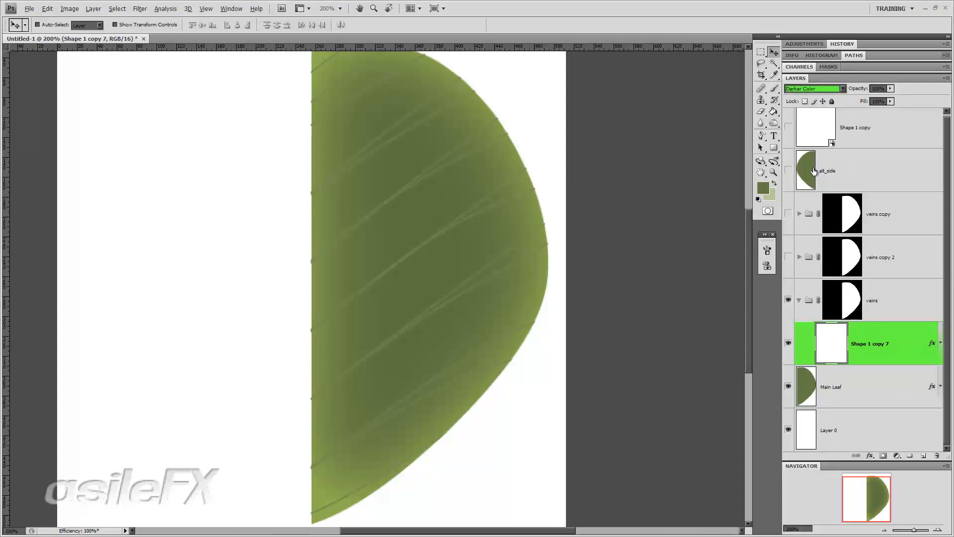
key("Down")
key("Down")
key("Down")
left_click(828, 90)
left_click(815, 96)
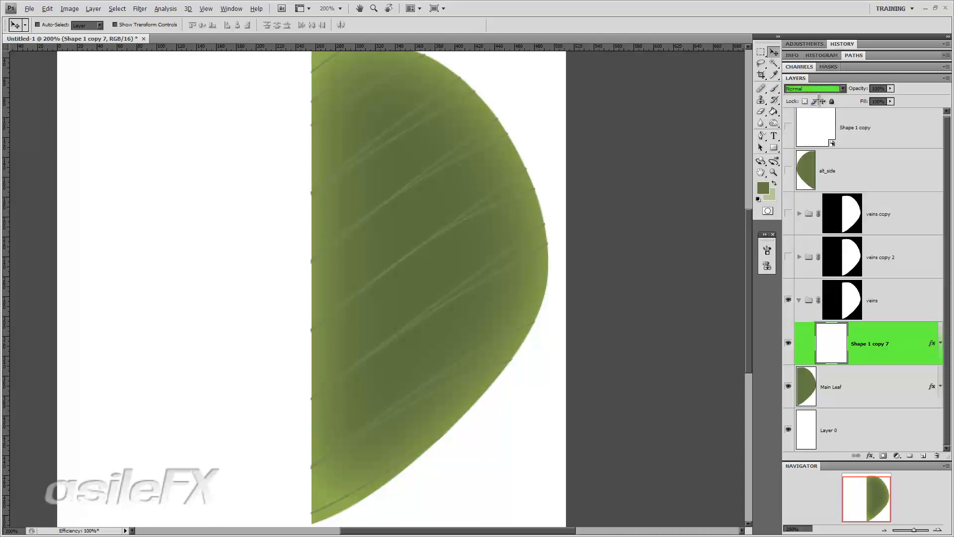
- Compare the merged veins with and without their Color Overlay, leaving the overlay enabled
double_click(895, 333)
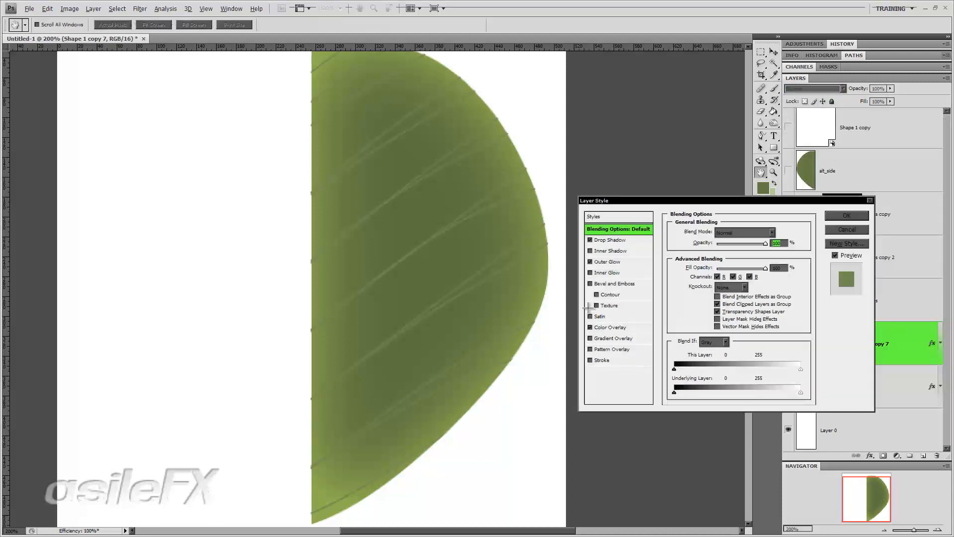
left_click(590, 327)
left_click(590, 327)
left_click_drag(769, 207, 680, 156)
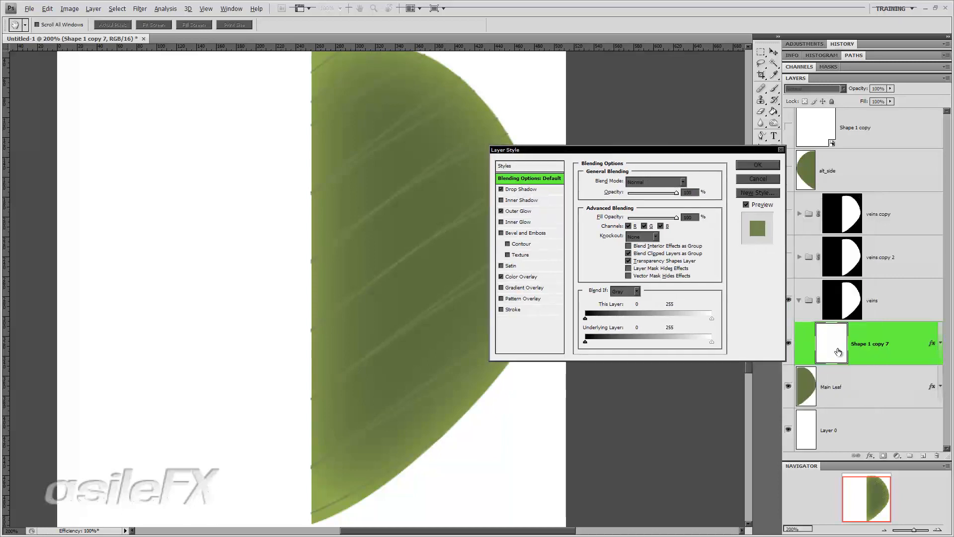
left_click(770, 165)
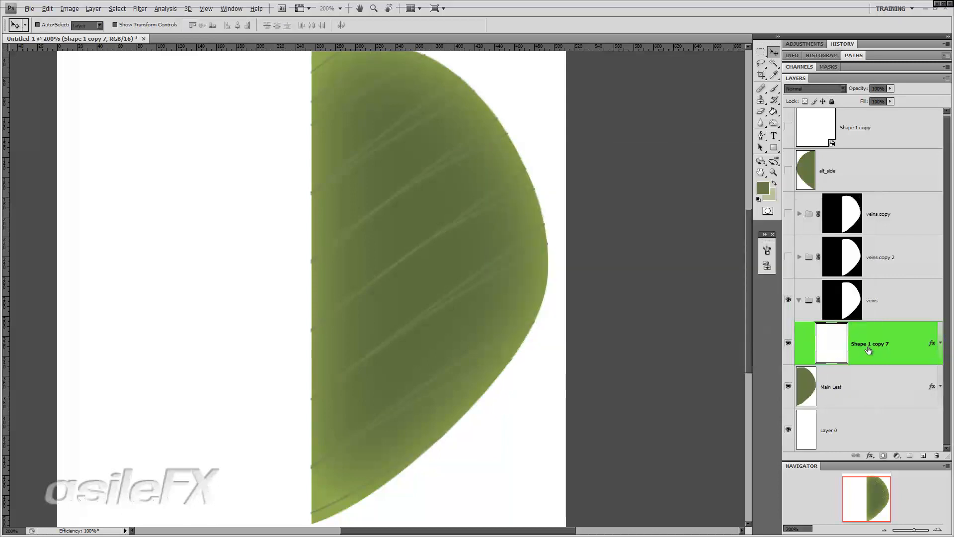
- Rename the merged vein layer as veins
double_click(869, 344)
type("veines")
key("Return")
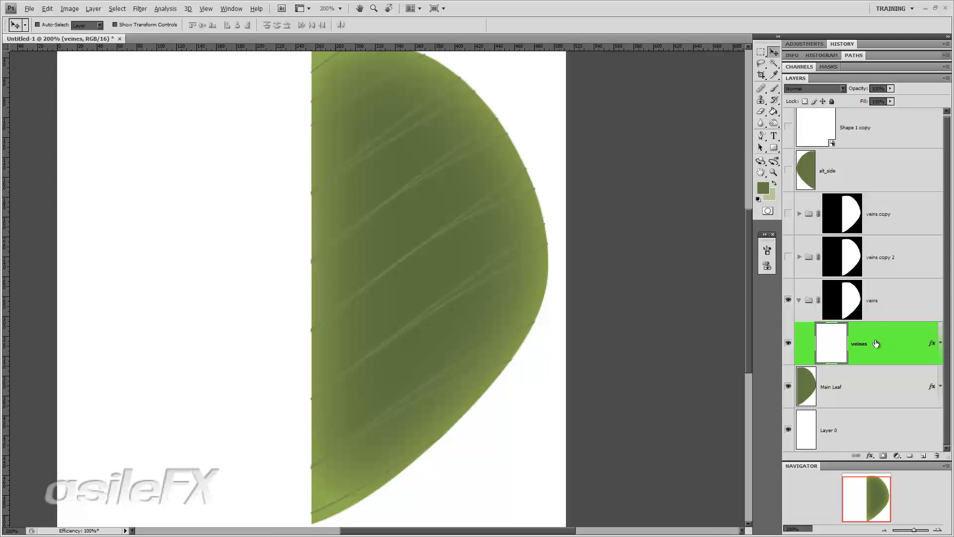
double_click(875, 343)
type("veins")
key("Return")
- Try successive darkening and lightening blend modes on the veins layer's Color Overlay and undo the blend mode change
double_click(898, 341)
left_click(522, 276)
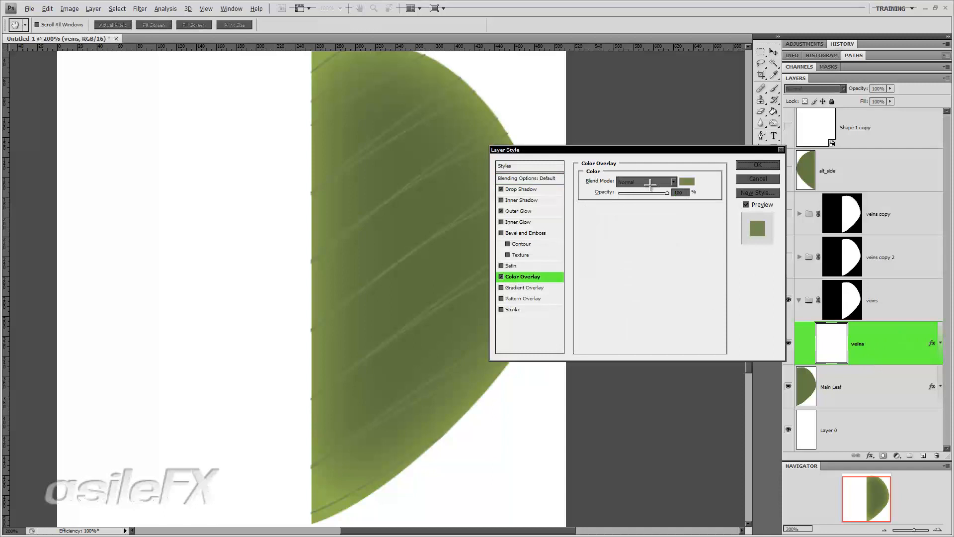
left_click(646, 182)
left_click(647, 218)
key("Down")
key("Down")
key("Down")
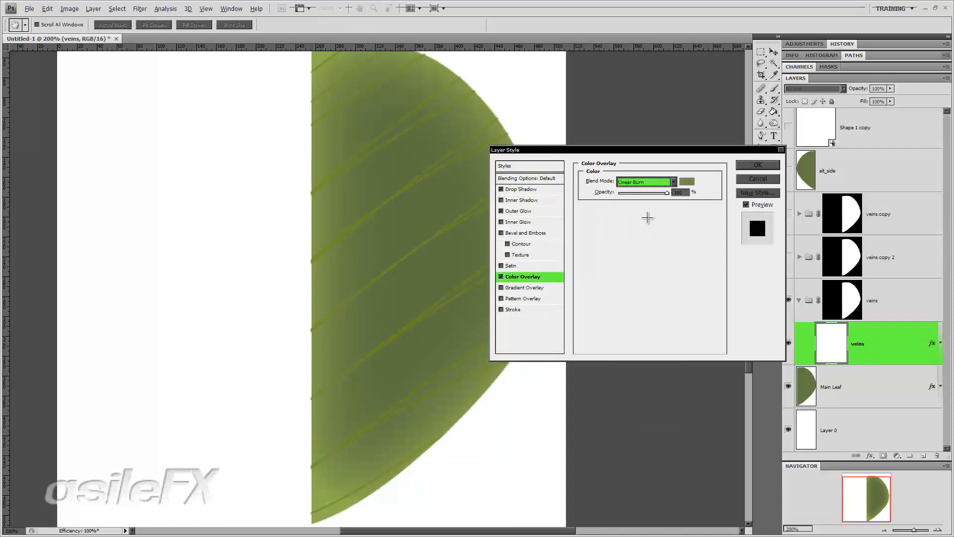
key("Down")
key("Down")
key("Down")
key("Down")
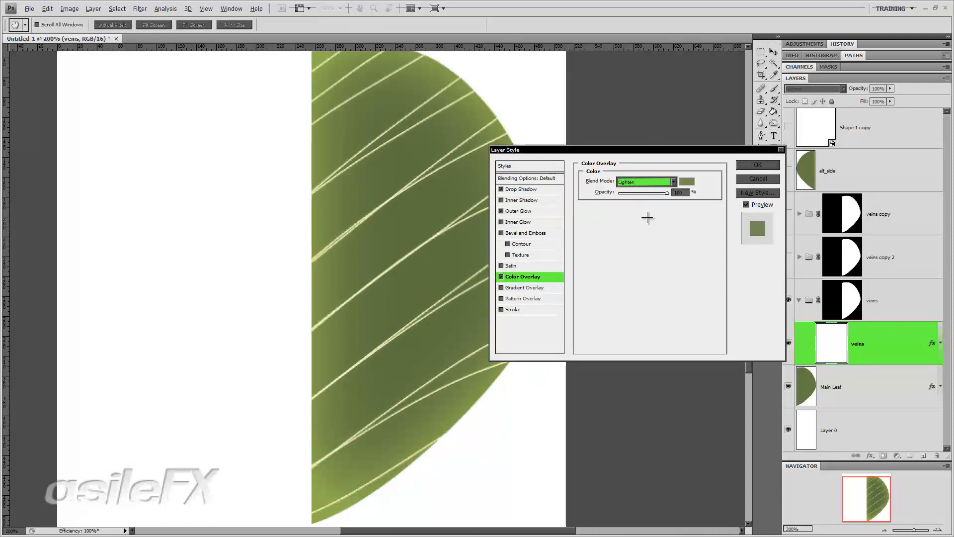
key("Down")
key("Down")
key("ctrl+z")
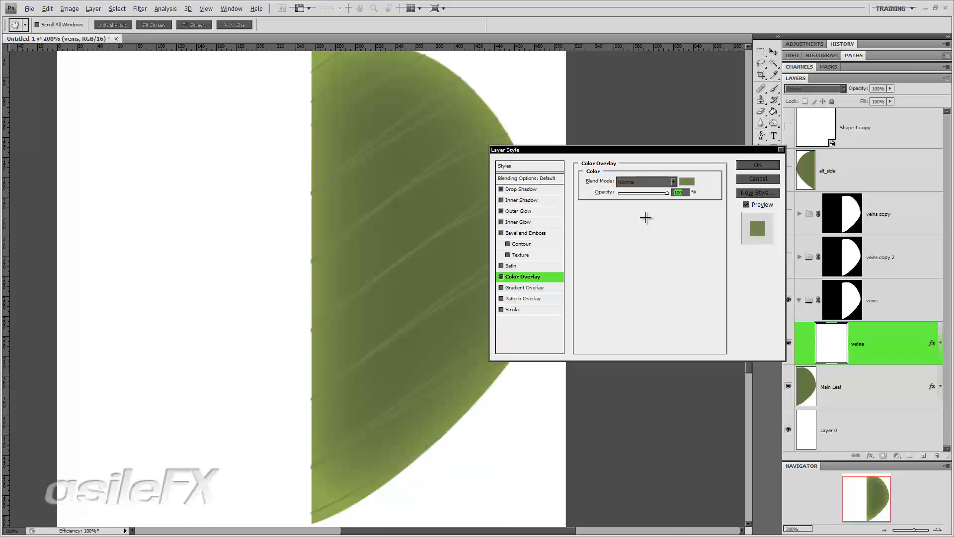
- Try Multiply, then set the veins' Color Overlay to Linear Burn with the opacity lowered to roughly two thirds
left_click(631, 182)
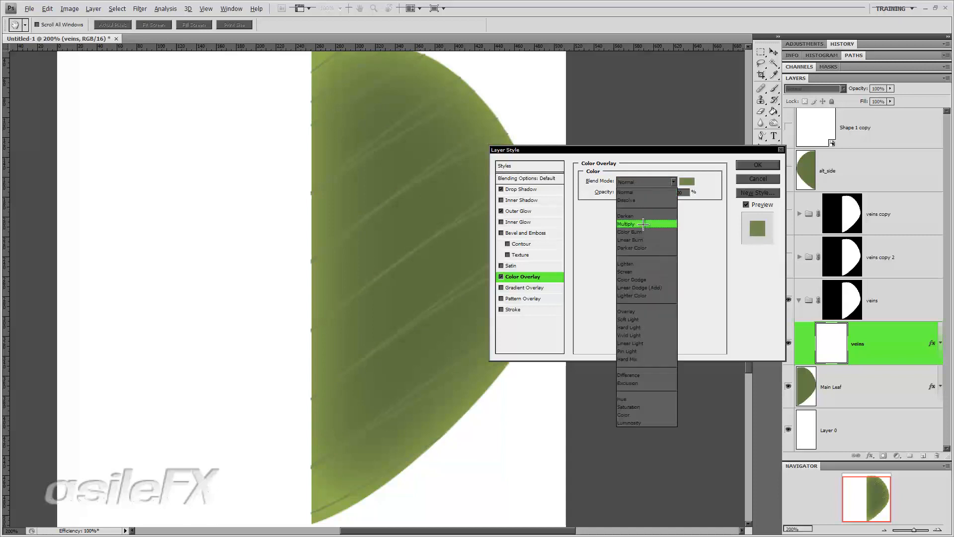
left_click(643, 225)
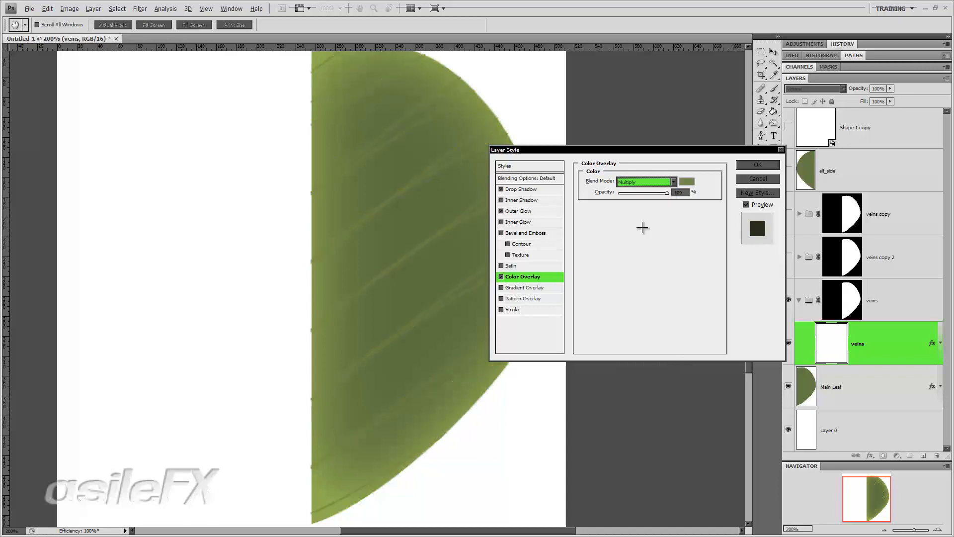
left_click(653, 186)
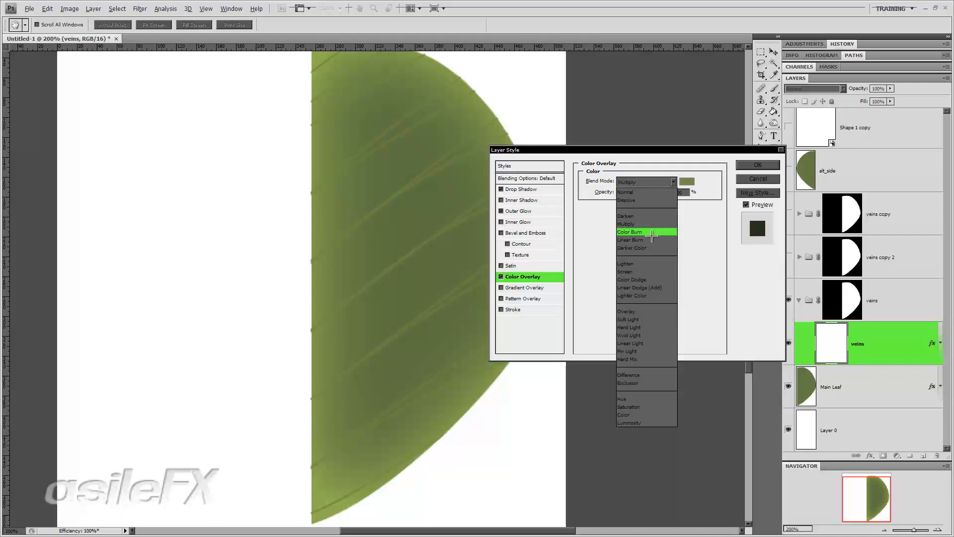
left_click(655, 236)
mouse_move(667, 193)
left_mouse_down()
mouse_move(630, 192)
mouse_move(651, 192)
left_mouse_up()
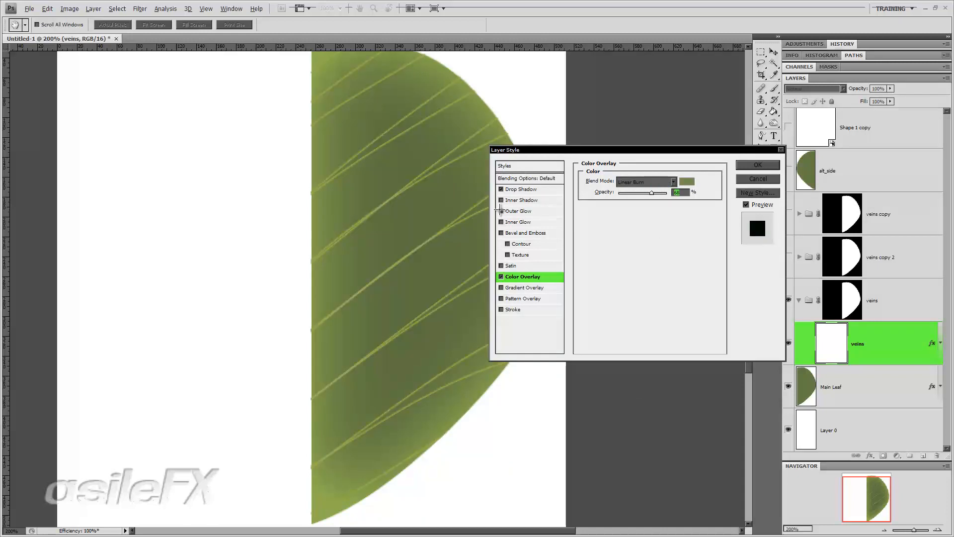
- Lower the veins' Outer Glow opacity to only a few percent and open the Drop Shadow settings
left_click(517, 210)
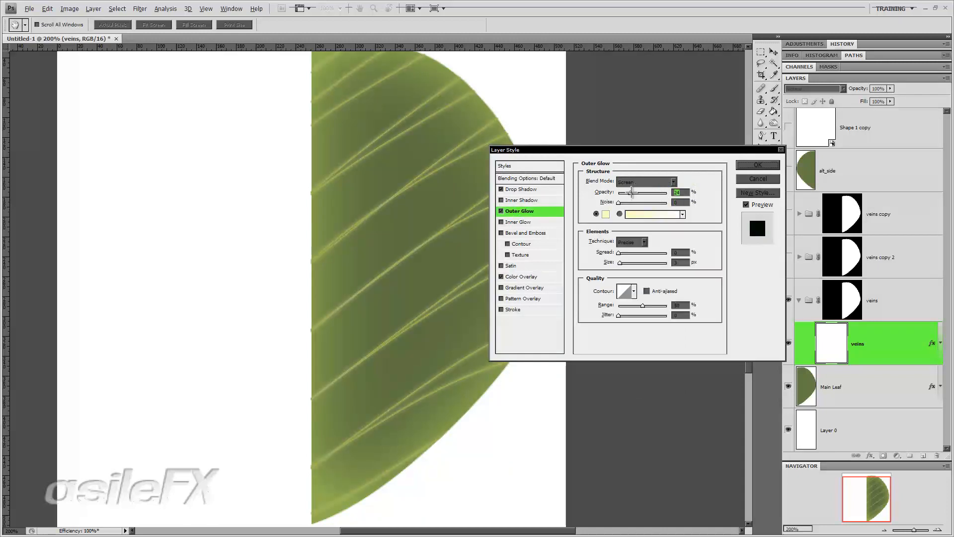
mouse_move(632, 192)
left_mouse_down()
mouse_move(613, 193)
mouse_move(620, 193)
left_mouse_up()
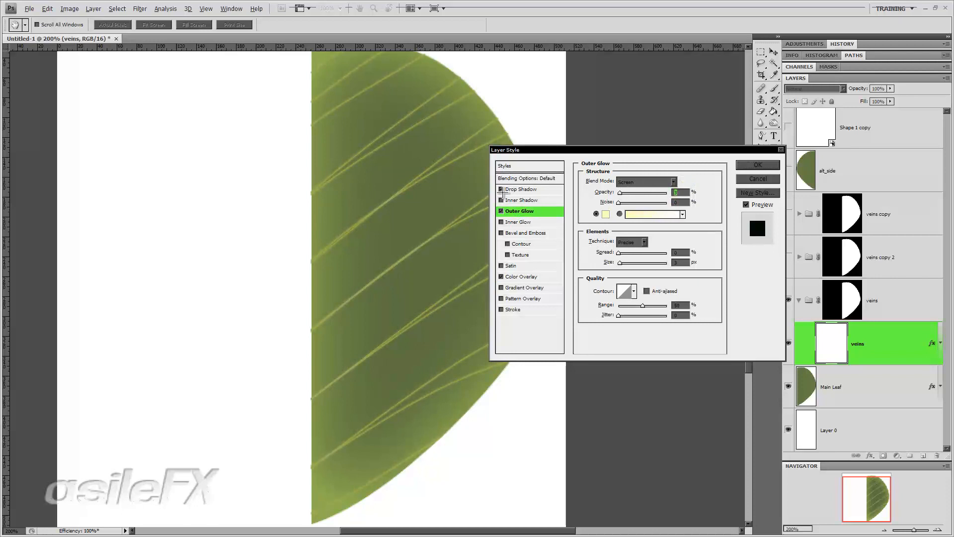
left_click(522, 189)
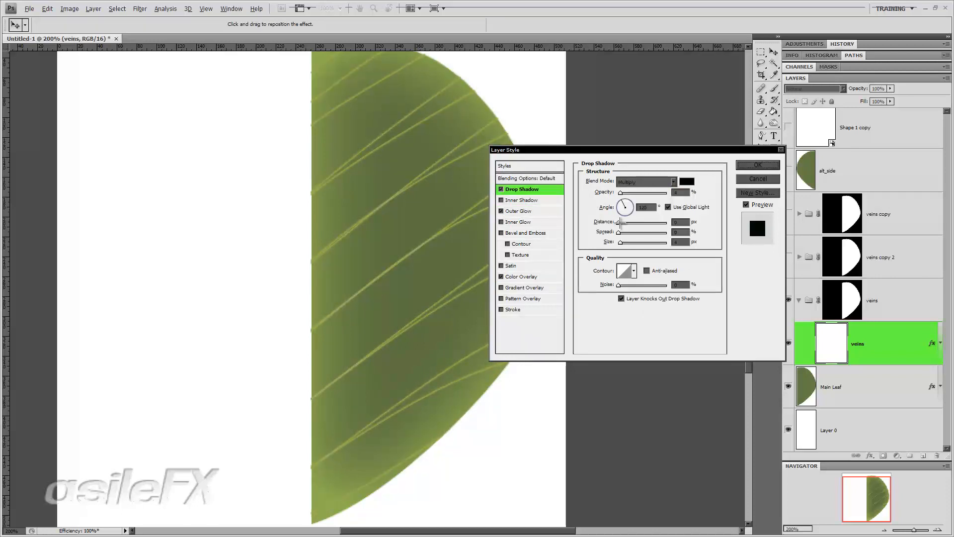
- Turn off global light for the veins layer's drop shadow, set its angle to -90°, and raise its opacity, distance, spread and size
left_click(668, 207)
left_click(625, 215)
double_click(651, 212)
type("-90")
left_click_drag(620, 222, 634, 193)
left_click_drag(628, 243, 622, 232)
- Give the drop shadow an anti-aliased rounded contour, fine-tune its size and lower its opacity
left_click(646, 271)
left_click(634, 271)
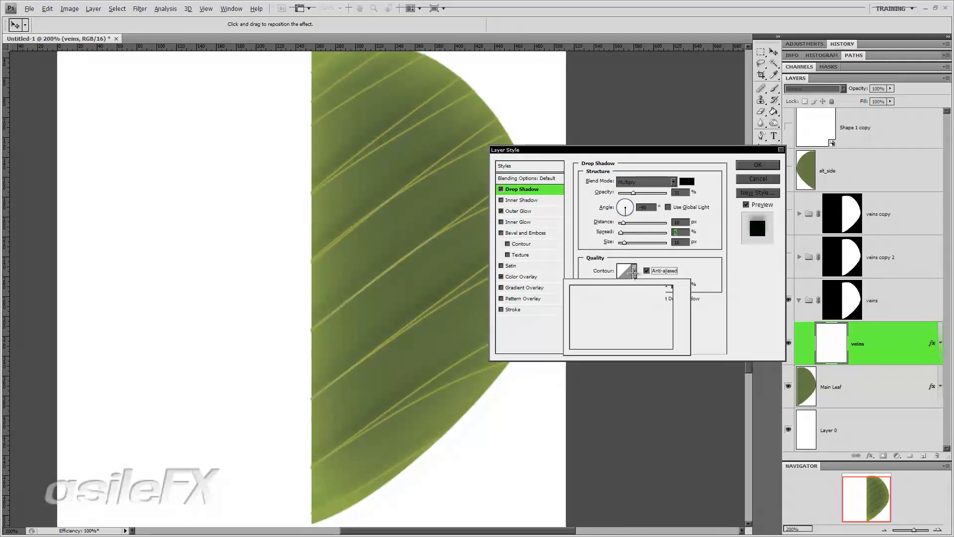
left_click(582, 309)
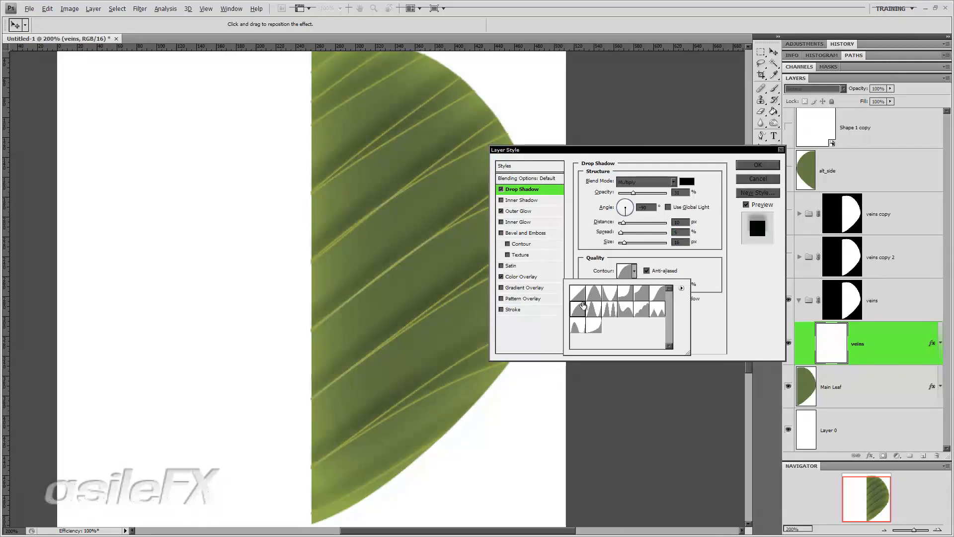
mouse_move(623, 242)
left_mouse_down()
mouse_move(619, 222)
mouse_move(623, 243)
left_mouse_up()
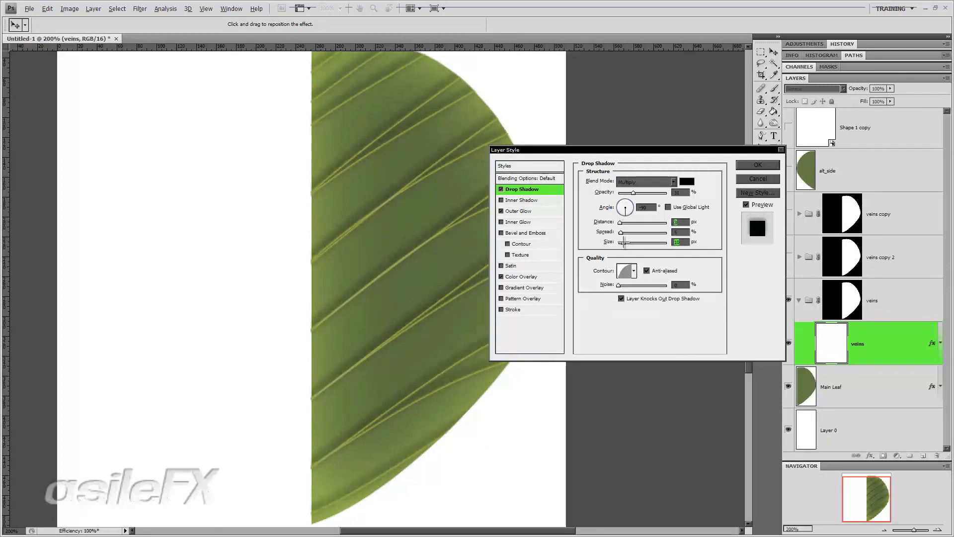
left_click_drag(633, 193, 627, 192)
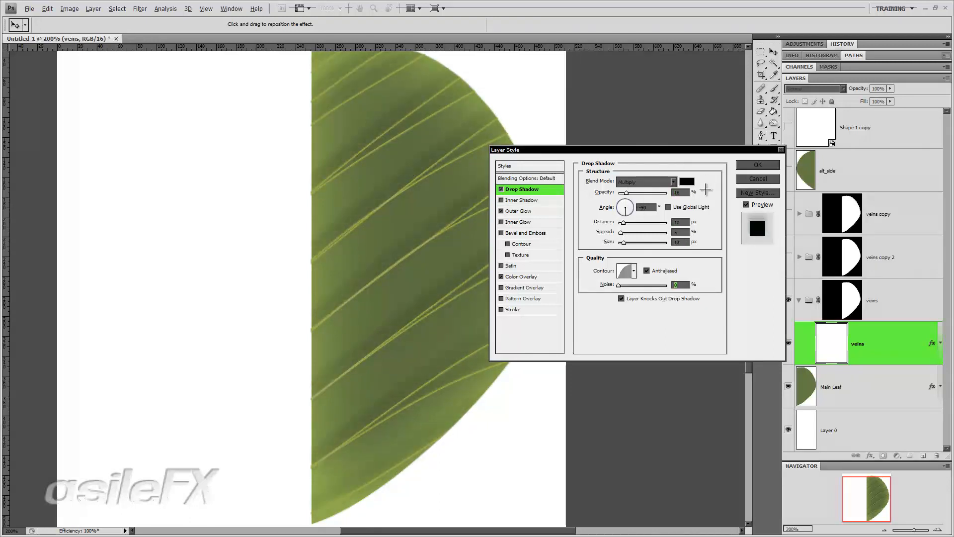
- Change the drop shadow's color to the dark green #385b3f
left_click(687, 180)
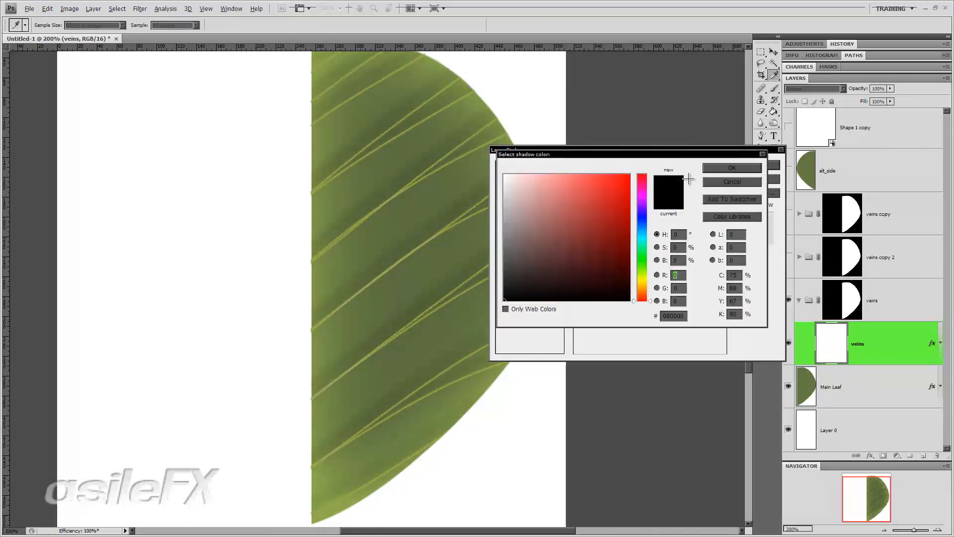
left_click(425, 198)
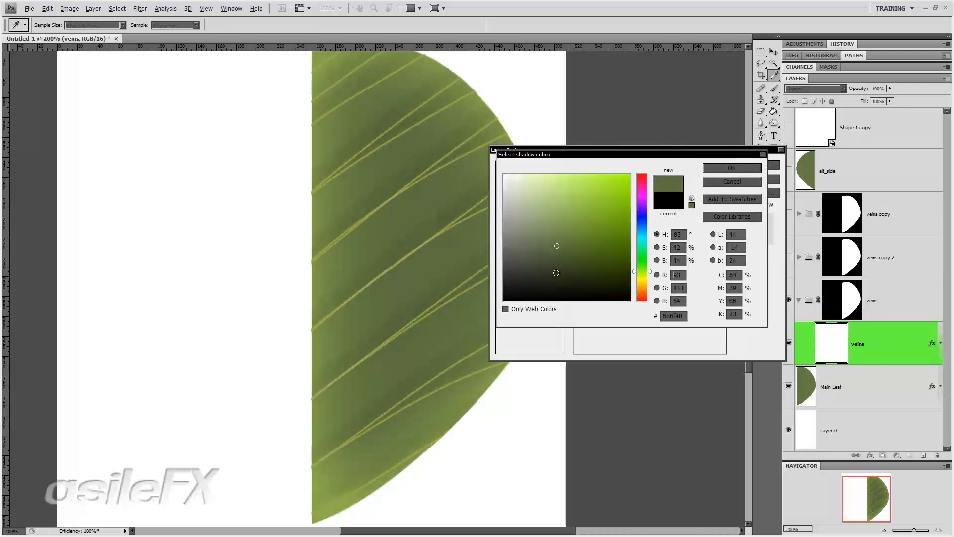
left_click(644, 248)
mouse_move(644, 248)
left_mouse_down()
mouse_move(644, 266)
mouse_move(644, 255)
left_mouse_up()
left_click(552, 256)
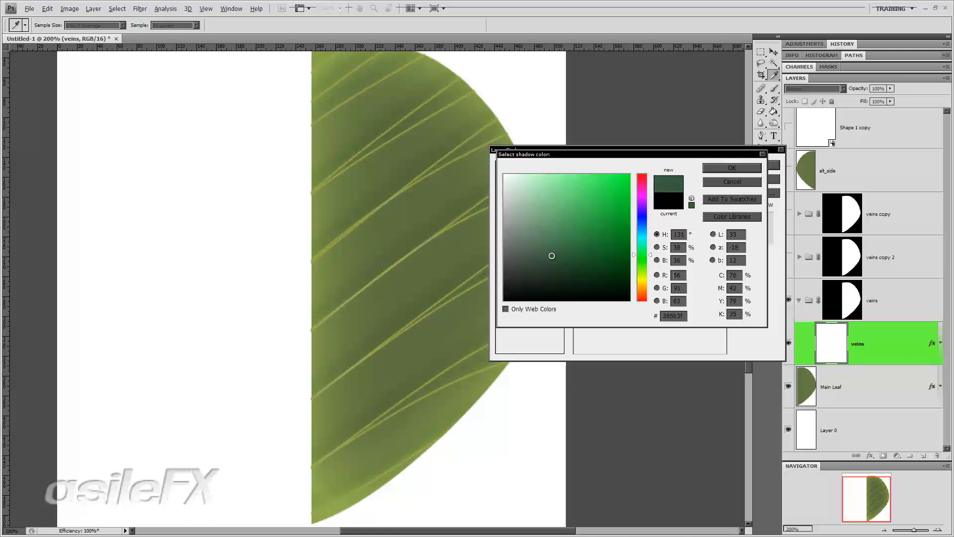
left_click(746, 167)
- Set the drop shadow's blend mode to Darker Color and reduce its opacity to a subtle level
mouse_move(632, 192)
left_mouse_down()
mouse_move(661, 192)
mouse_move(633, 192)
mouse_move(640, 193)
left_mouse_up()
left_click(646, 182)
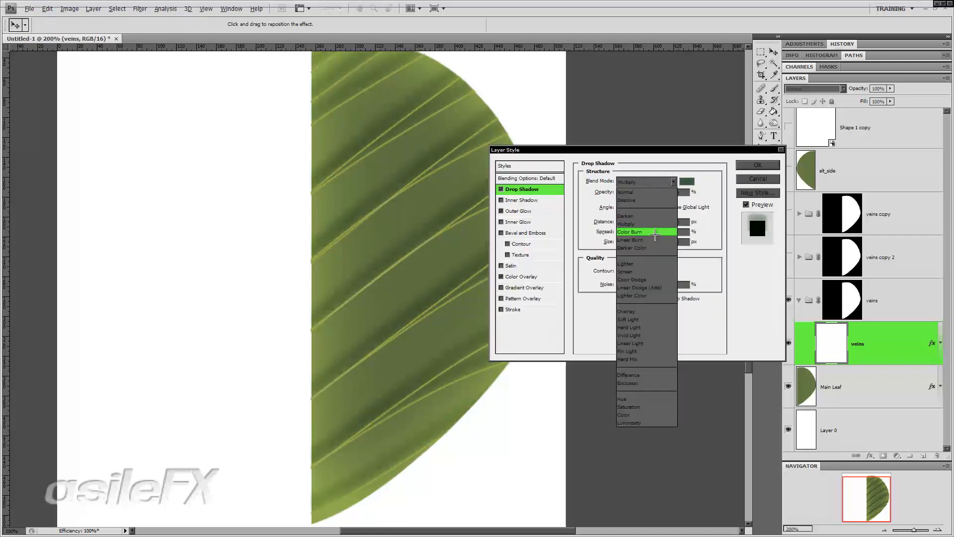
left_click(656, 232)
key("Down")
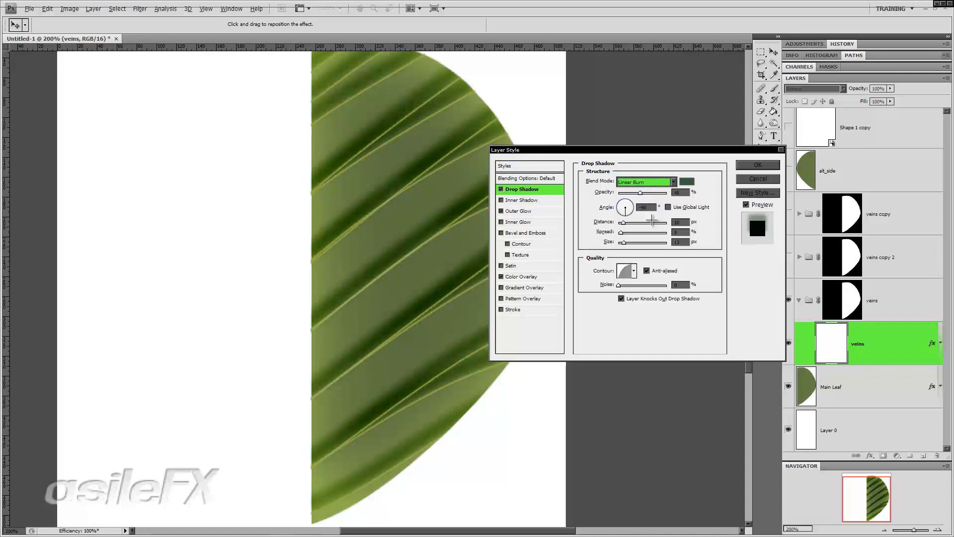
key("Down")
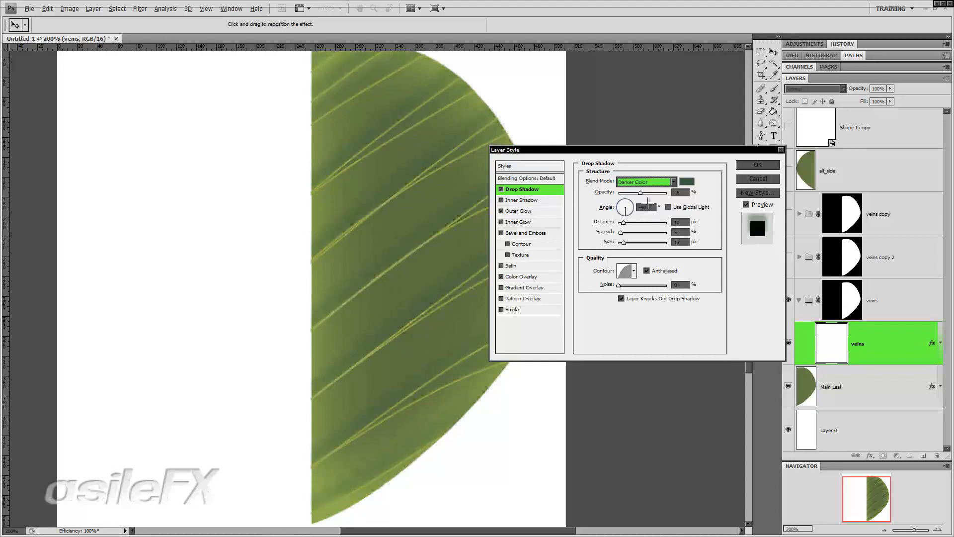
left_click(636, 191)
left_click_drag(637, 192, 632, 192)
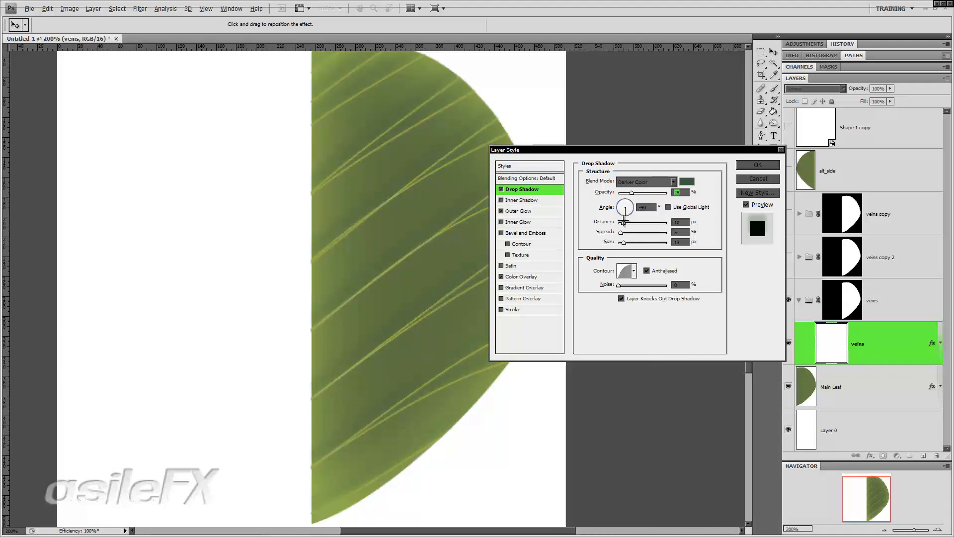
left_click_drag(632, 193, 633, 192)
- Change the veins' color overlay to a muted gray-green, adjust the overlay's opacity, and apply the layer style
left_click(527, 276)
left_click(687, 181)
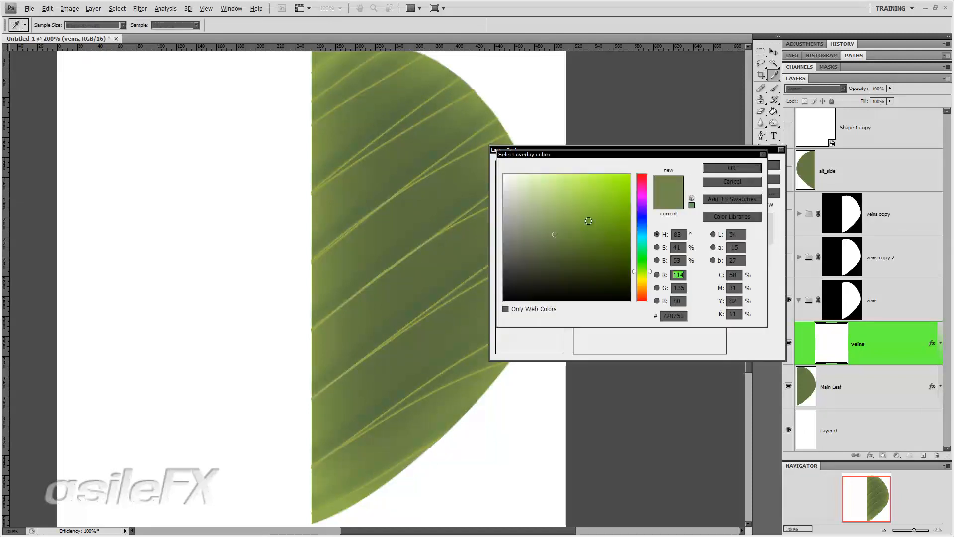
left_click(535, 223)
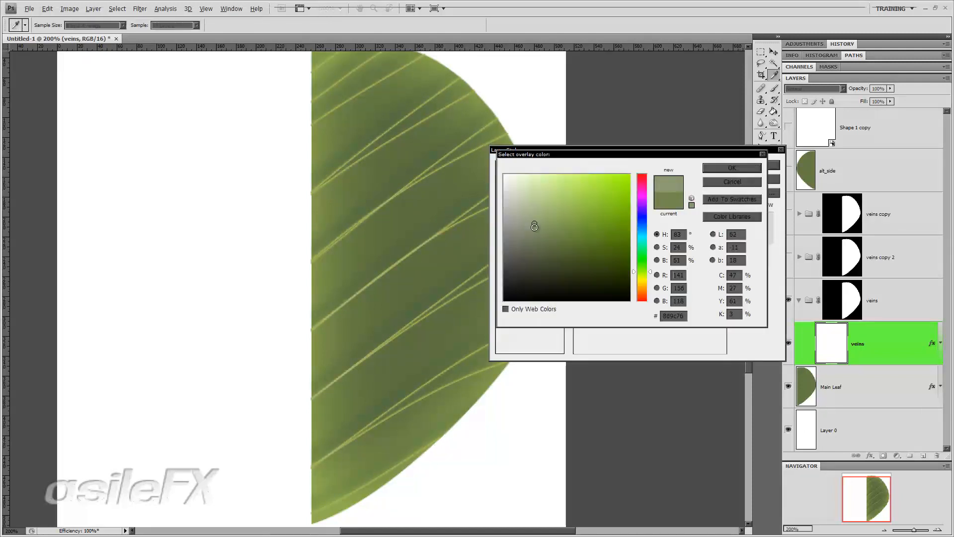
mouse_move(529, 241)
left_mouse_down()
mouse_move(526, 260)
mouse_move(526, 230)
mouse_move(526, 241)
left_mouse_up()
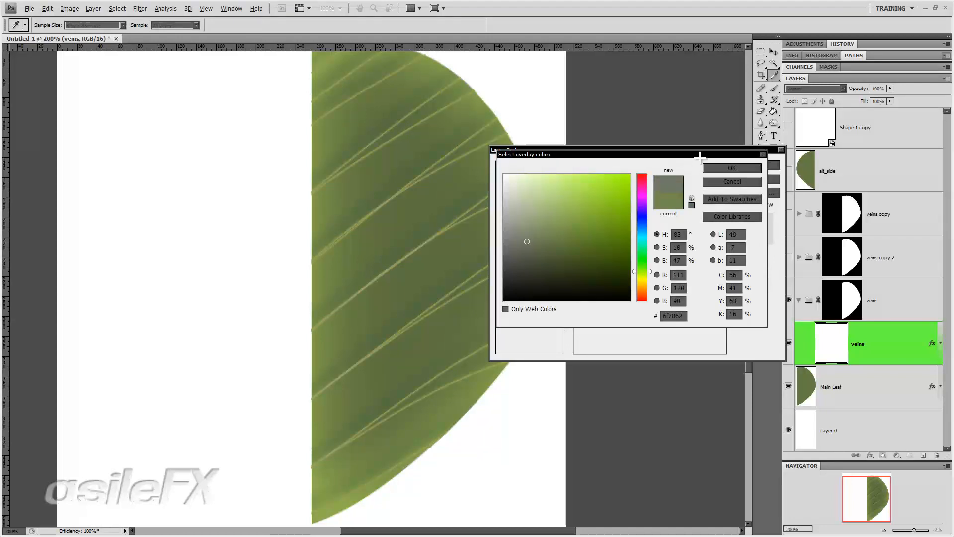
left_click(714, 166)
mouse_move(646, 193)
left_mouse_down()
mouse_move(619, 194)
mouse_move(664, 194)
mouse_move(649, 195)
left_mouse_up()
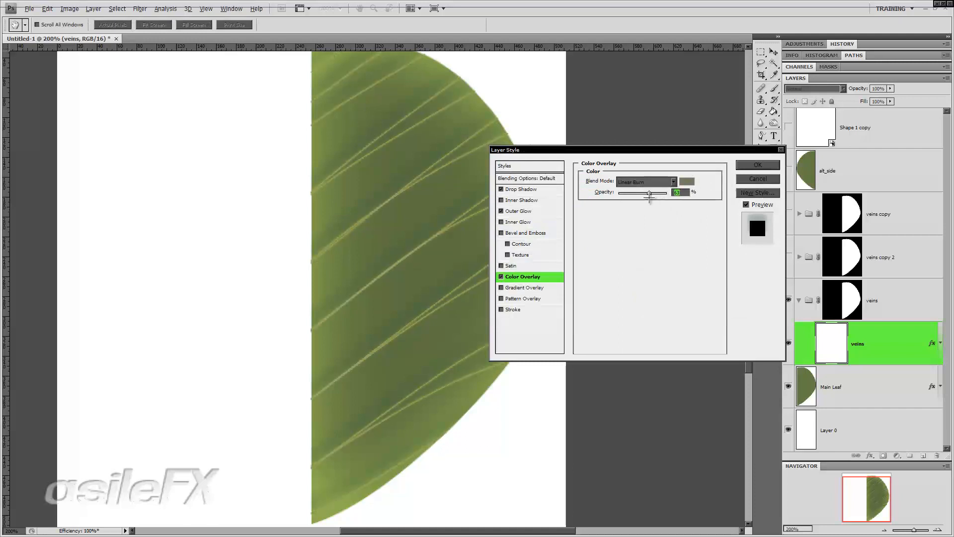
left_click(766, 165)
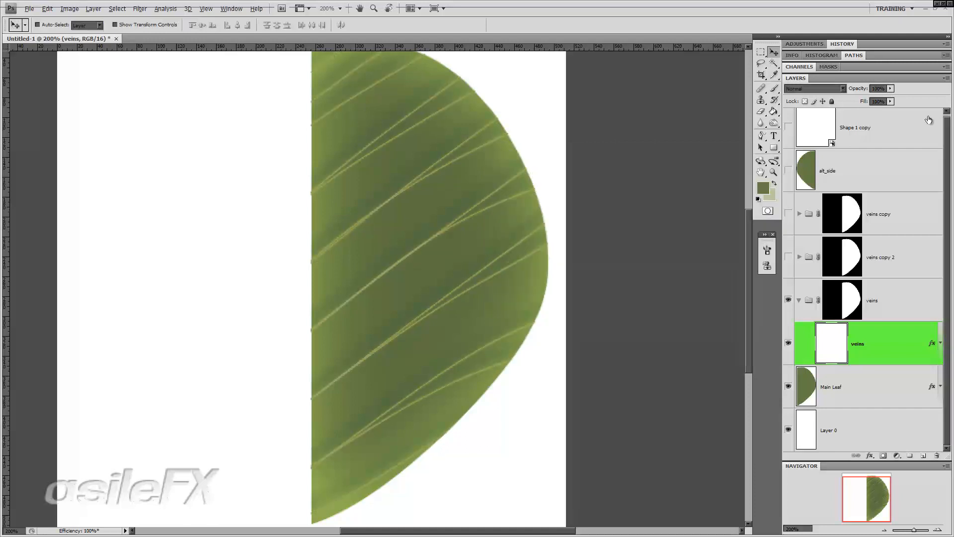
- Lower the veins layer's opacity to 46%
left_click(890, 88)
left_click_drag(889, 98, 863, 99)
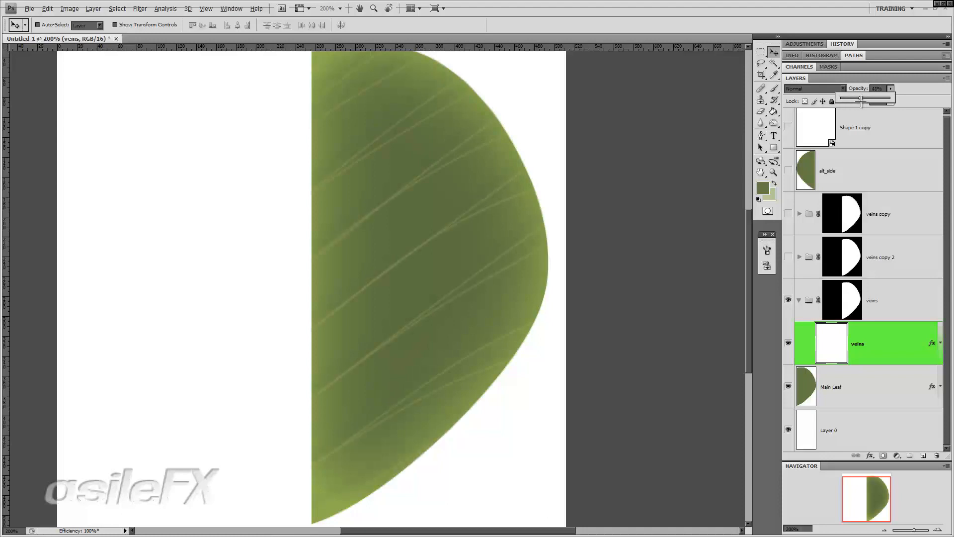
mouse_move(861, 99)
left_mouse_down()
mouse_move(770, 93)
mouse_move(874, 93)
mouse_move(857, 95)
mouse_move(865, 94)
left_mouse_up()
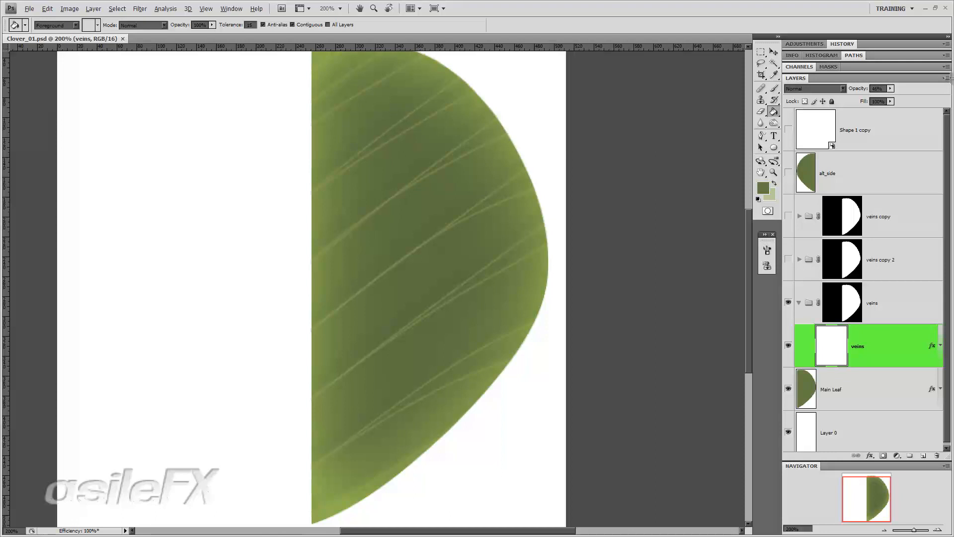
- Create a new layer filled with the olive green foreground color and move it out of the veins group, above alt_side
left_click(946, 78)
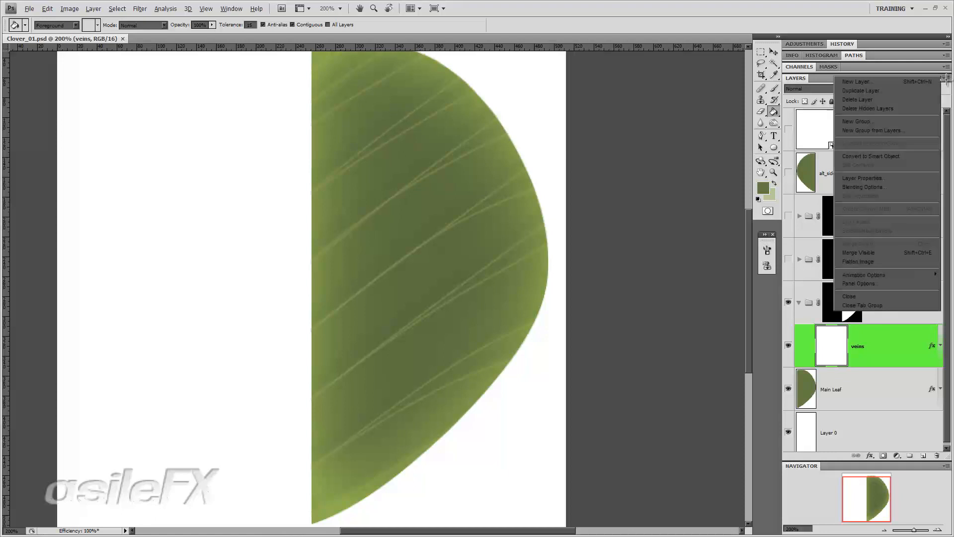
left_click(934, 81)
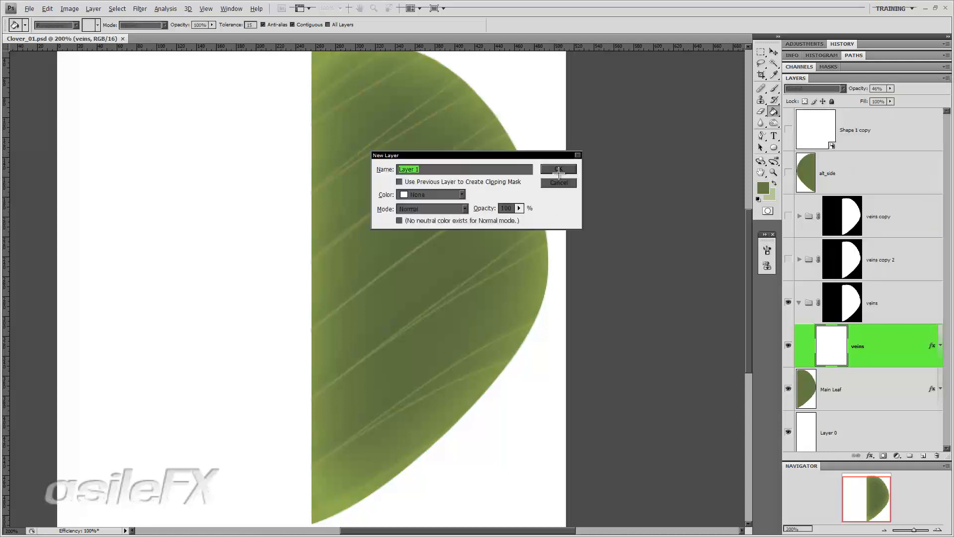
left_click(559, 171)
left_click(473, 244)
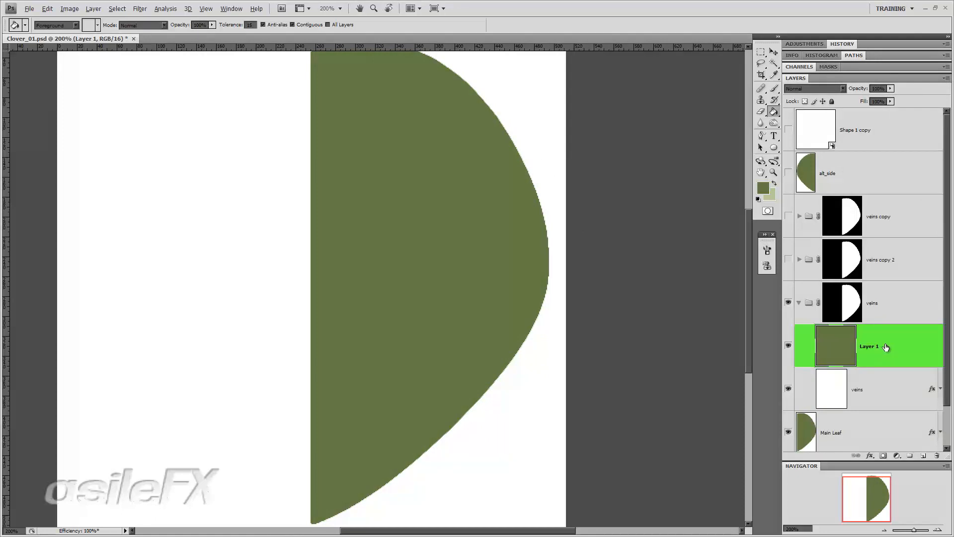
left_click_drag(890, 347, 895, 169)
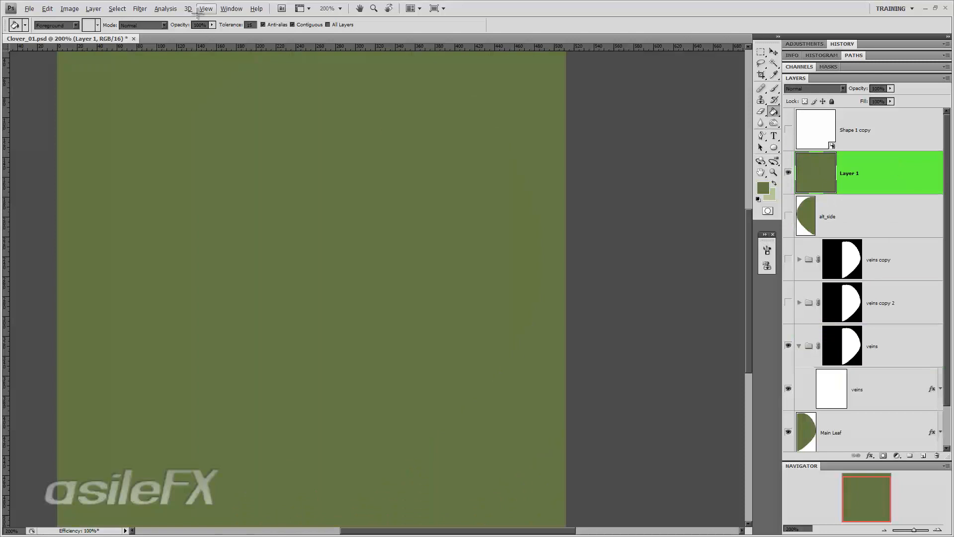
- Apply the Fibers filter to Layer 1 with Variance 34, Strength 23 and a randomized pattern
left_click(47, 9)
left_click(117, 8)
mouse_move(137, 6)
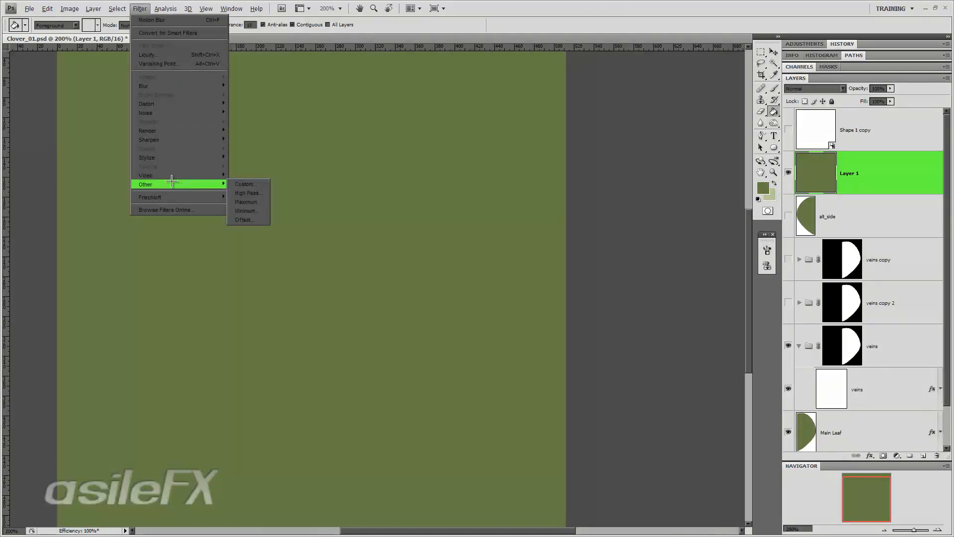
mouse_move(264, 133)
left_click(265, 148)
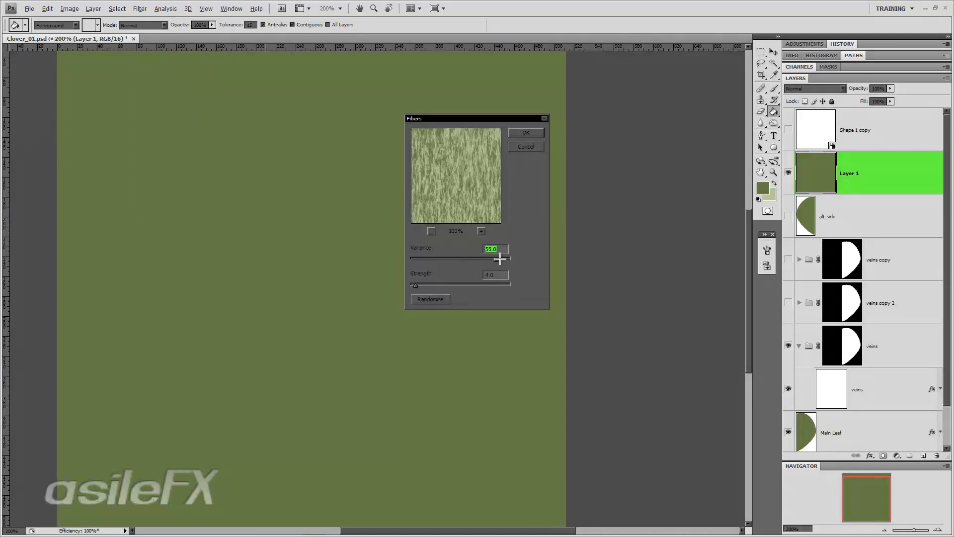
left_click_drag(457, 259, 435, 256)
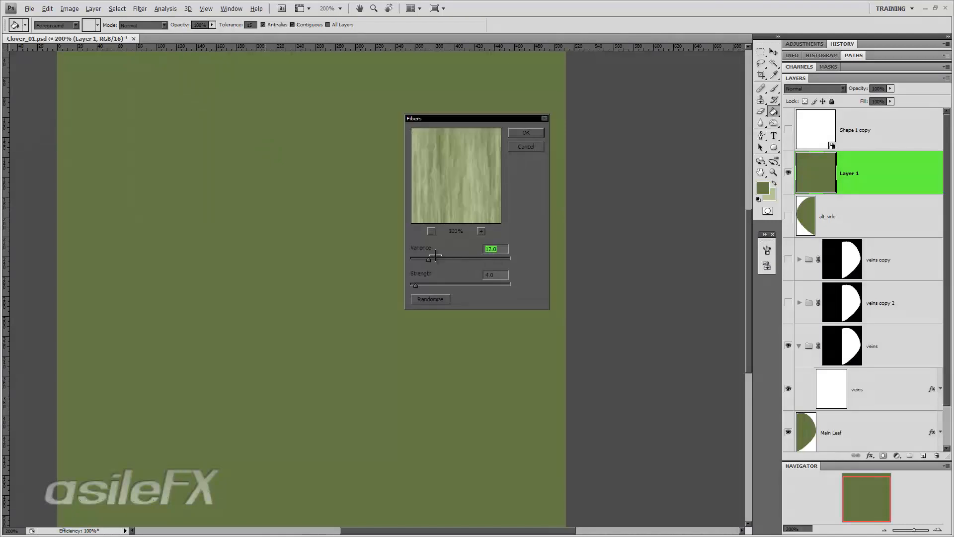
left_click(463, 259)
left_click_drag(432, 285, 445, 285)
left_click(428, 299)
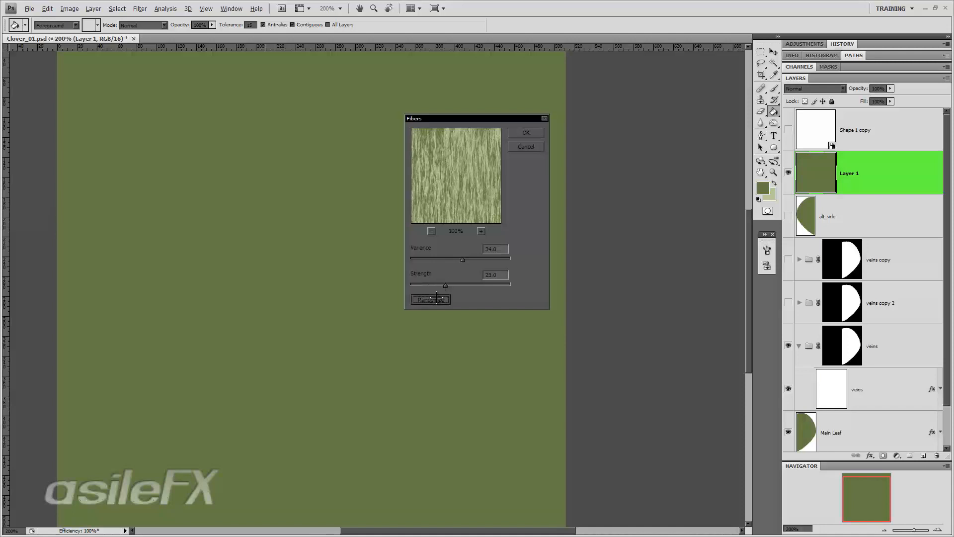
left_click(526, 133)
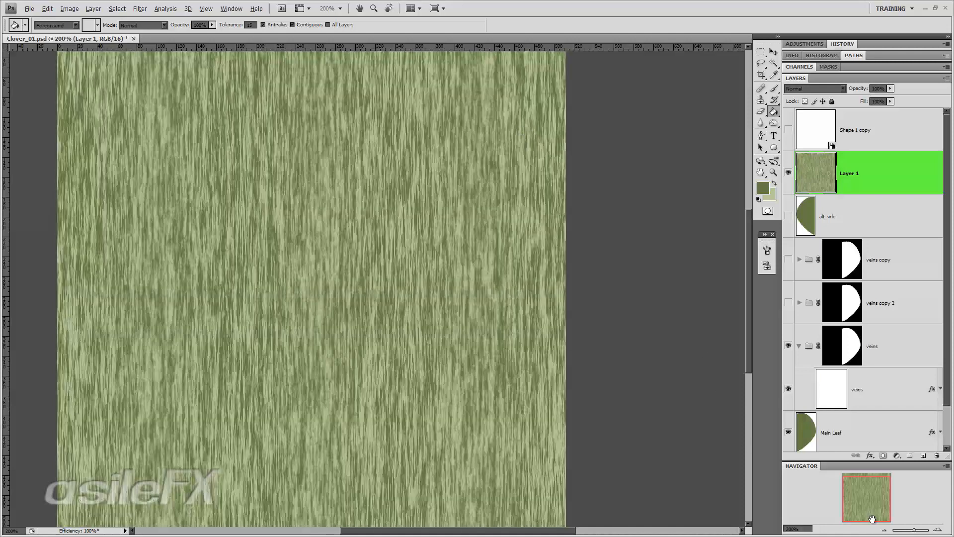
- Rotate the fibers texture on Layer 1 by 90° clockwise with Free Transform so its streaks run horizontally
left_click(883, 529)
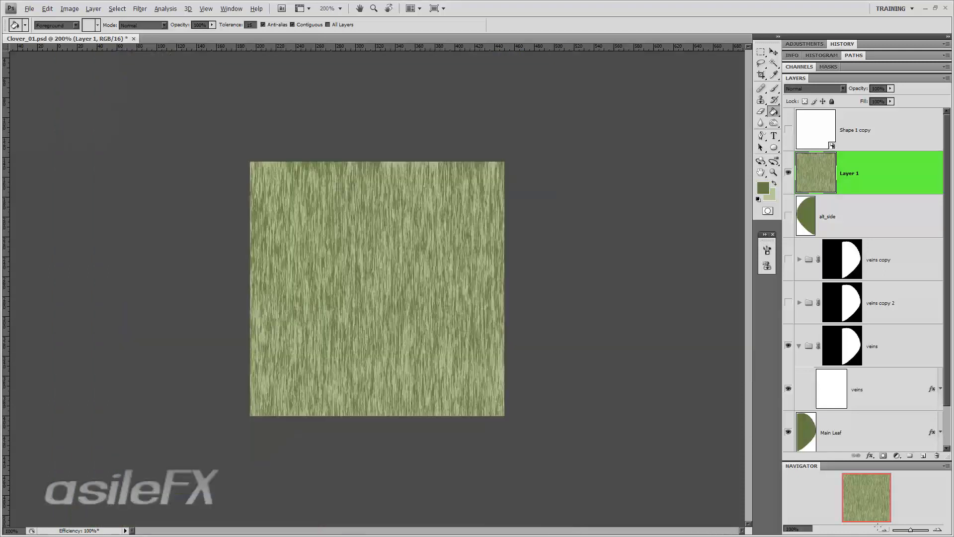
key("ctrl+t")
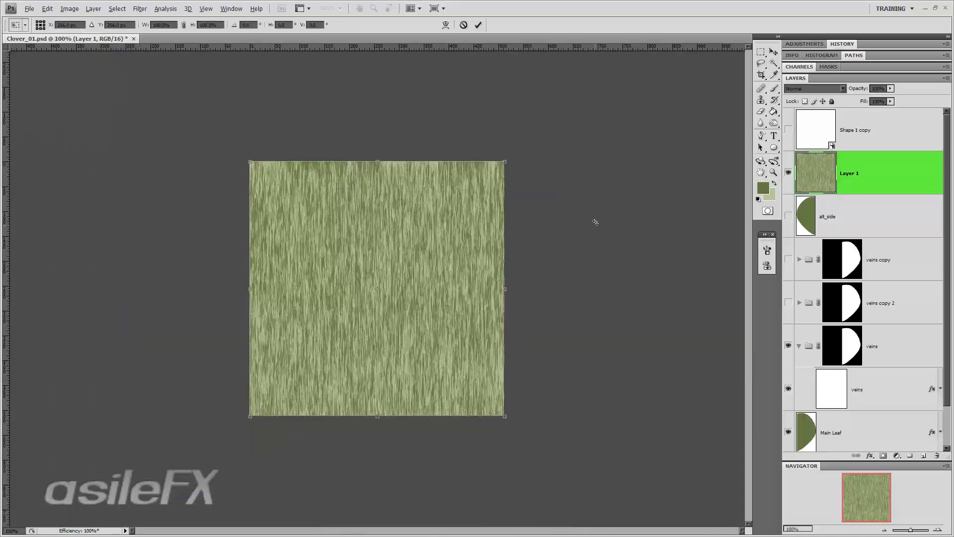
mouse_move(591, 193)
left_mouse_down()
mouse_move(554, 415)
mouse_move(441, 460)
left_mouse_up()
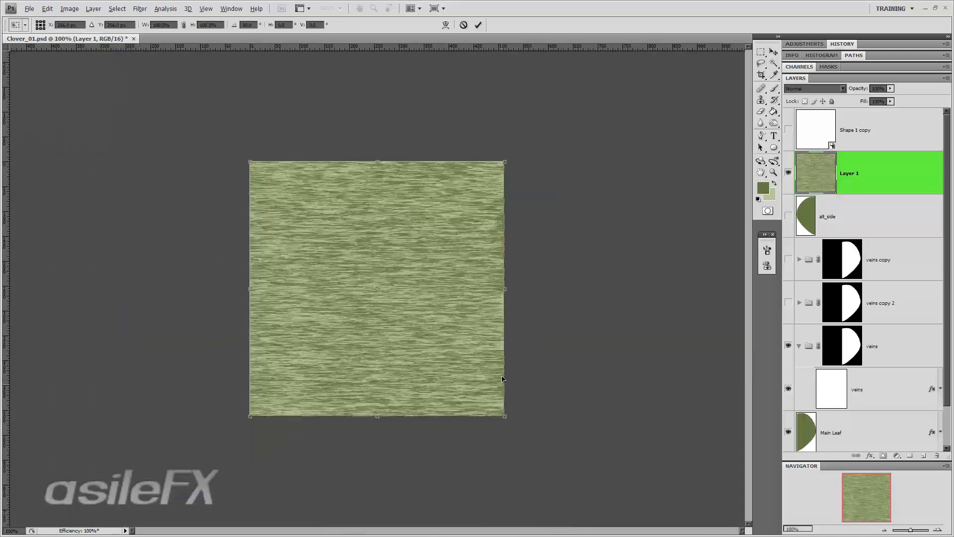
key("Return")
key("g")
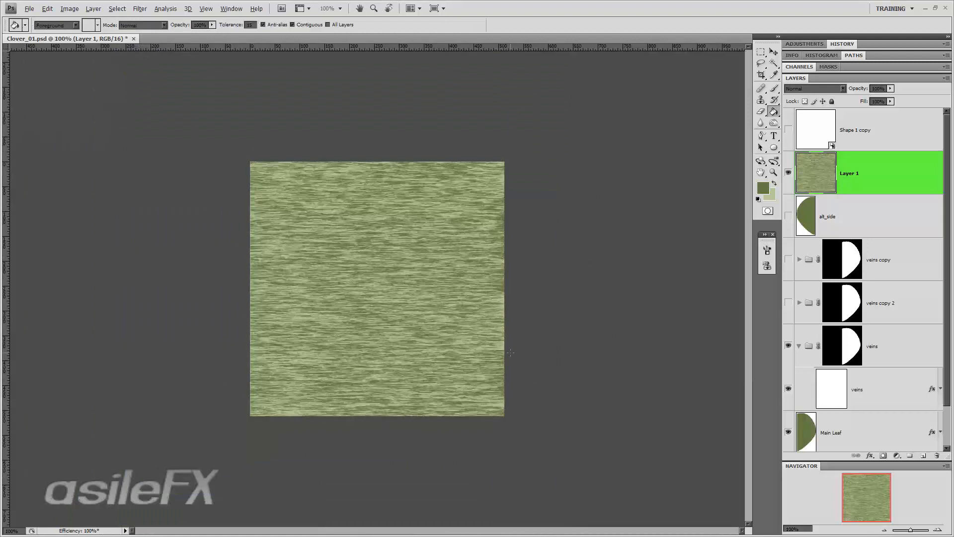
left_click(70, 8)
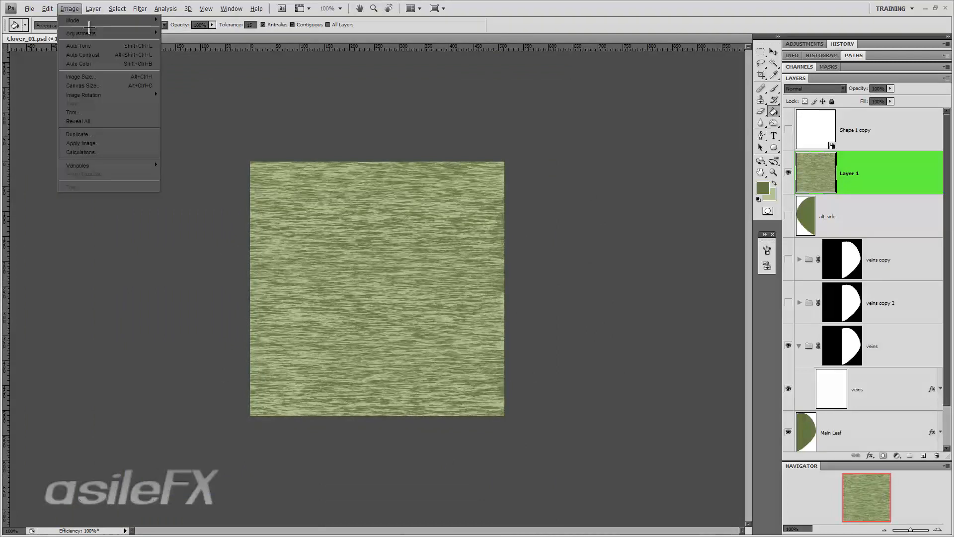
mouse_move(103, 96)
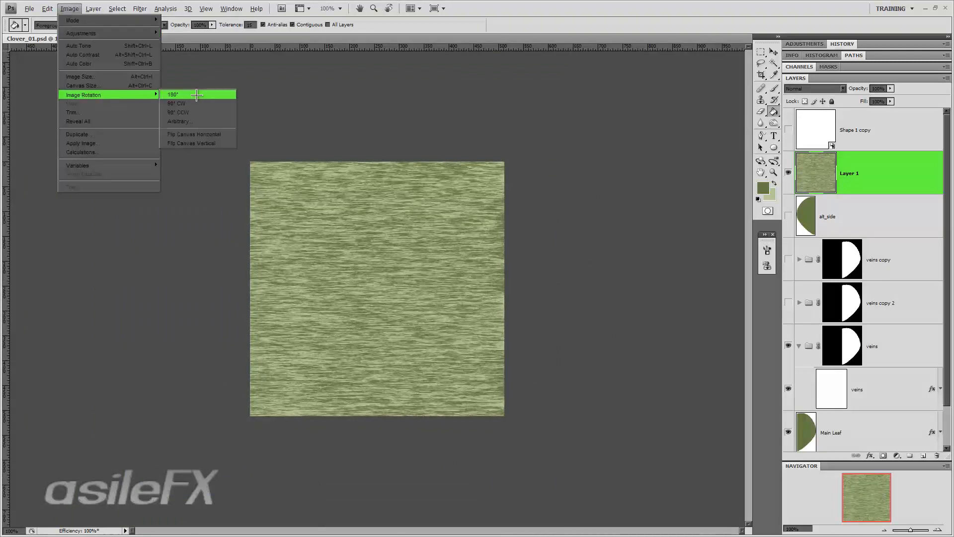
left_click(544, 2)
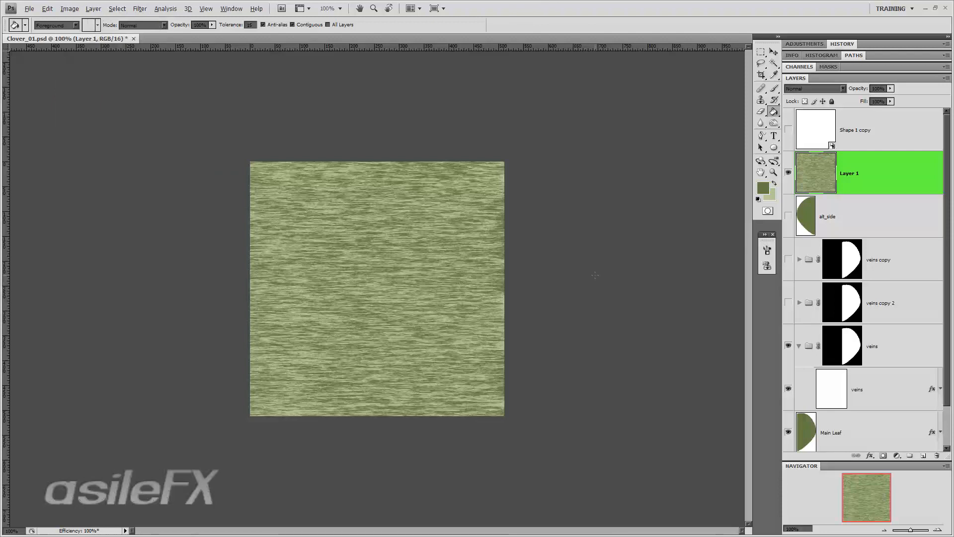
- Create a new layer above Layer 1, fill it with the olive green foreground color and set its fill to 0%
left_click(947, 78)
left_click(889, 81)
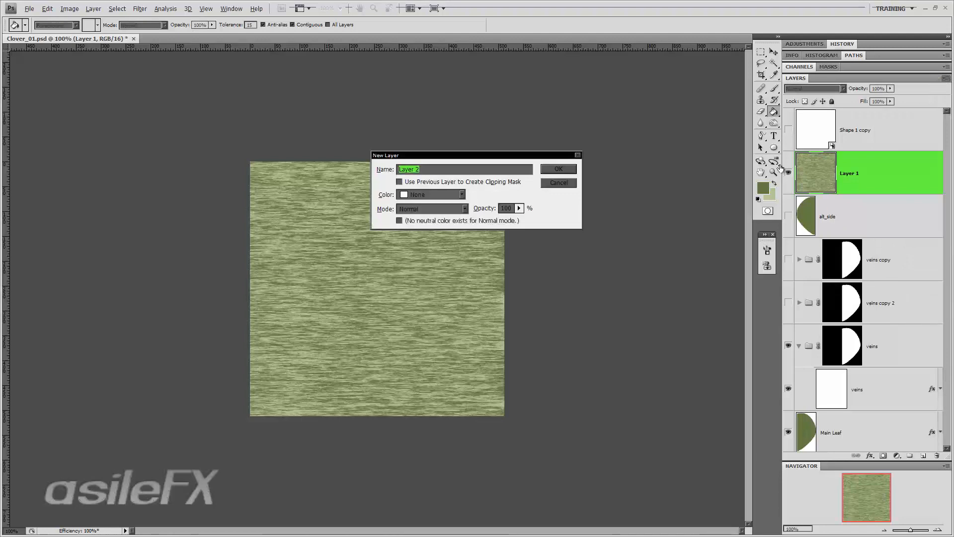
left_click(560, 169)
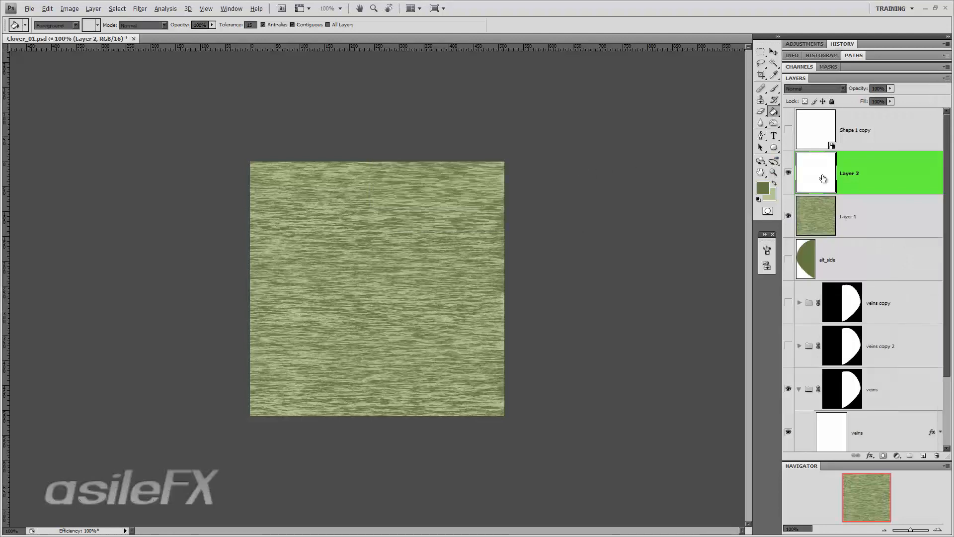
key("alt+BackSpace")
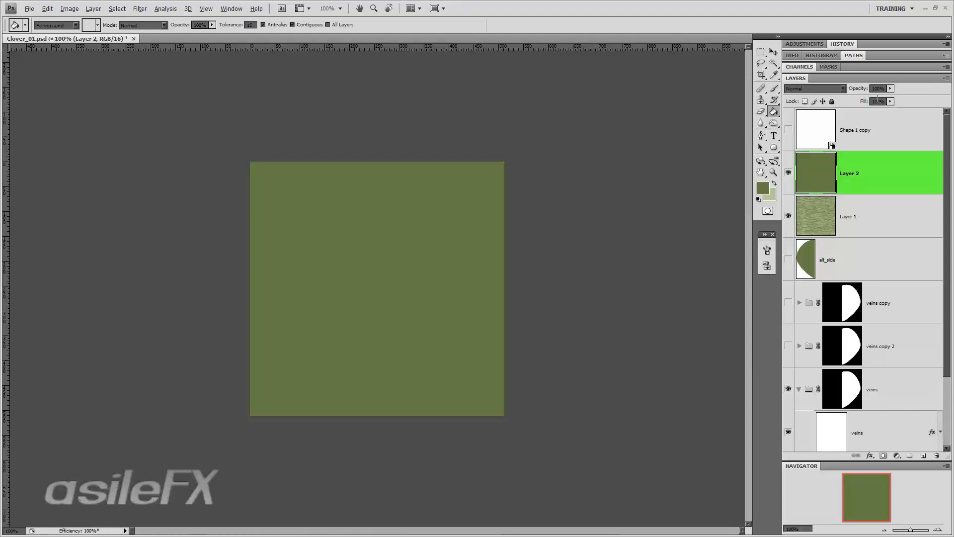
left_click(890, 101)
left_click_drag(884, 111, 797, 112)
left_click(889, 158)
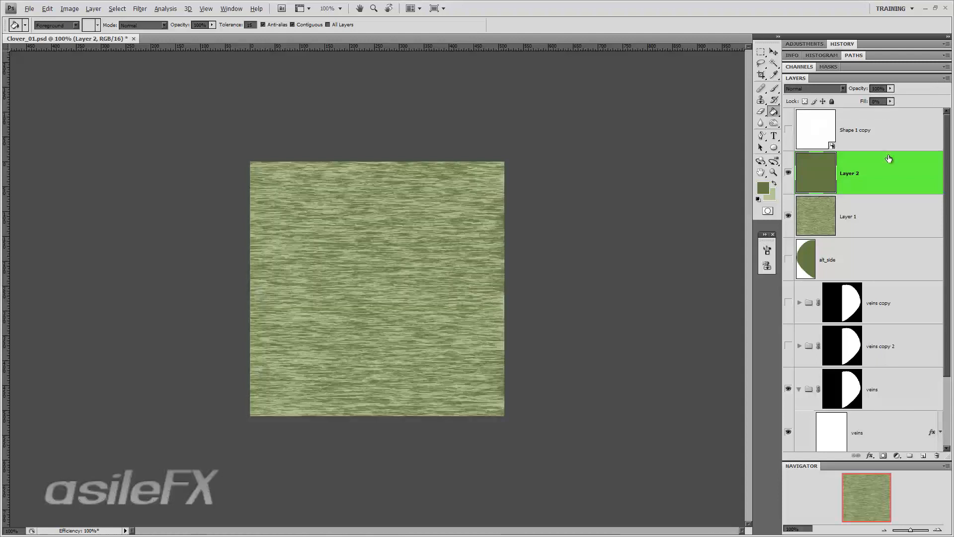
- Give Layer 2 a reversed radial black-to-white Gradient Overlay with the scale set to about 121%
double_click(891, 167)
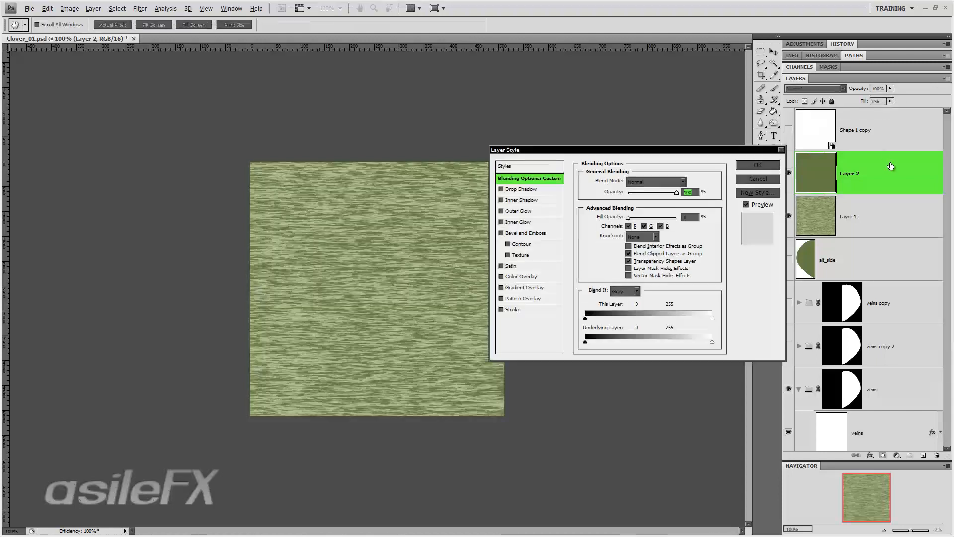
left_click(501, 287)
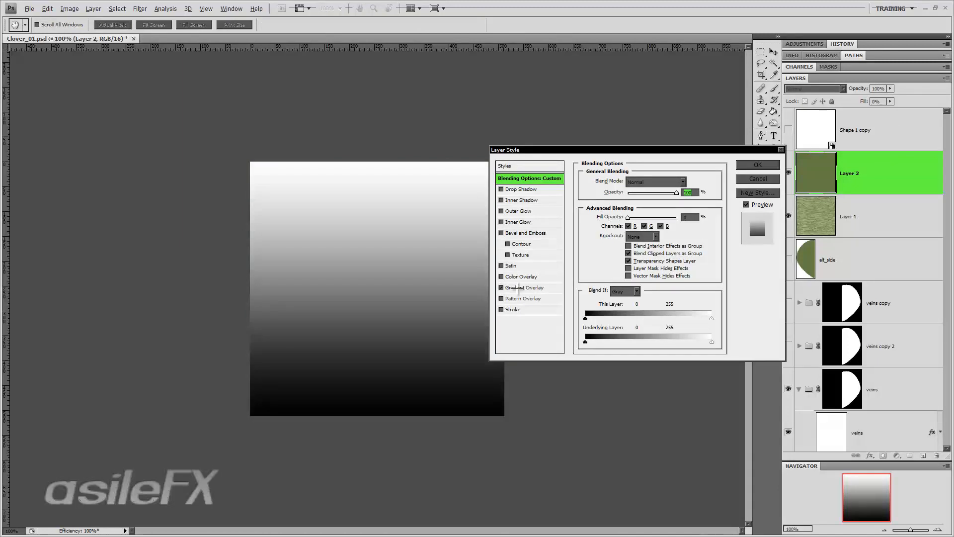
left_click(522, 287)
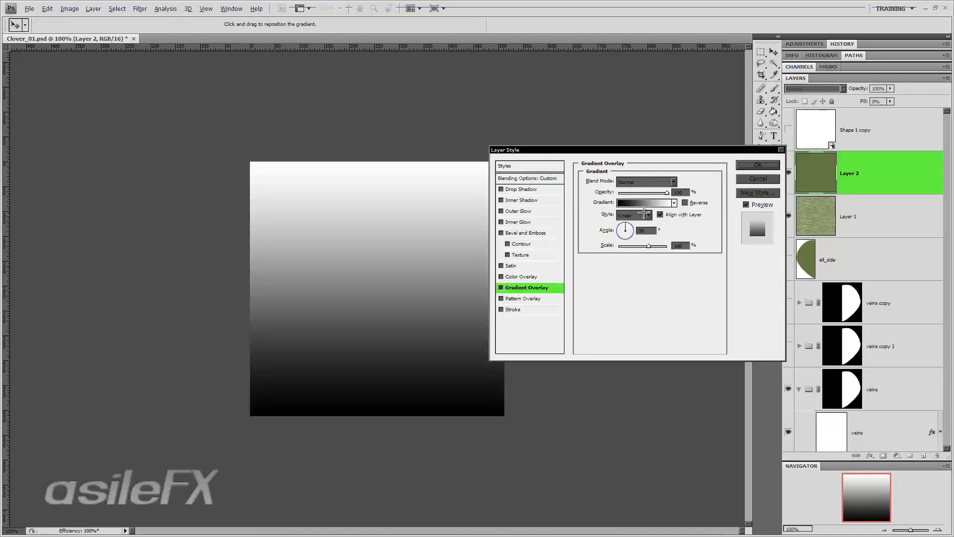
left_click(644, 216)
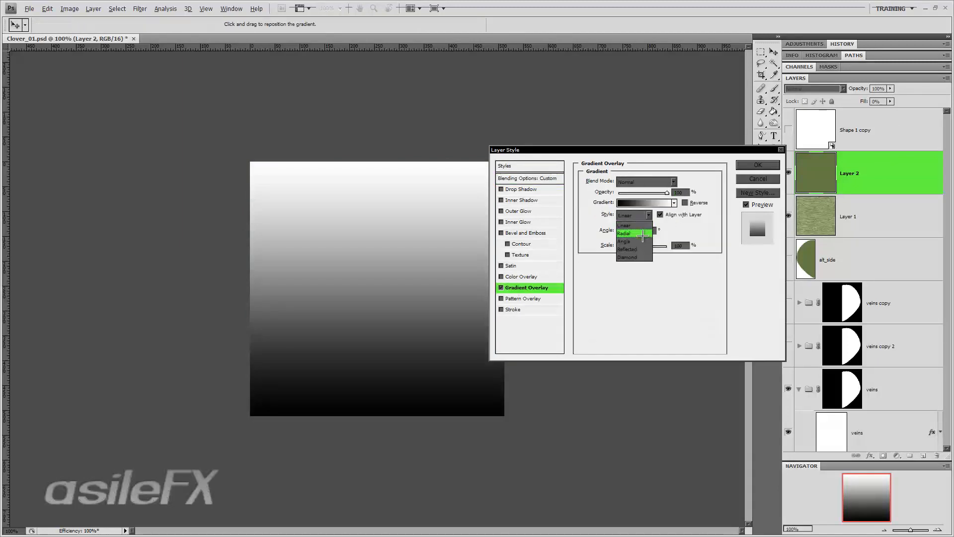
left_click(638, 234)
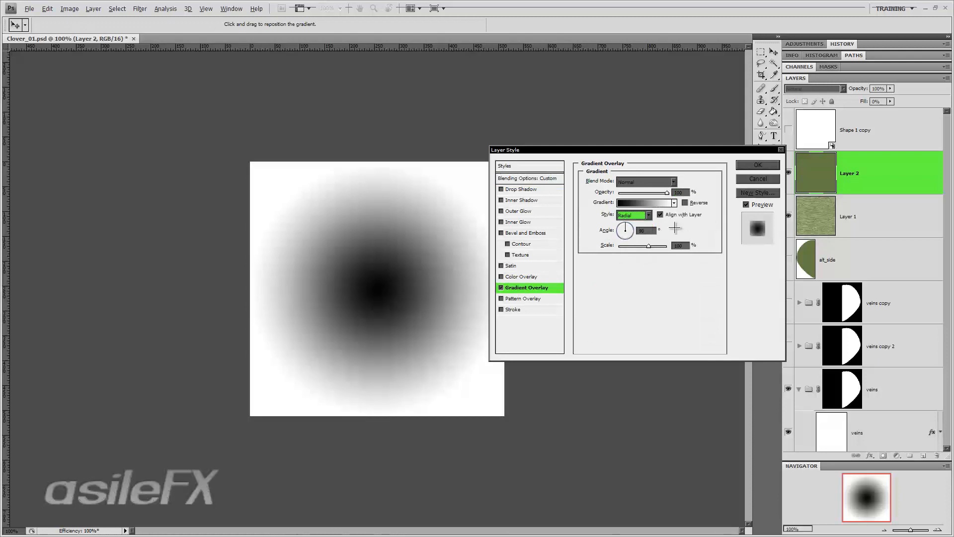
left_click_drag(655, 245, 667, 245)
left_click(685, 202)
left_click(677, 244)
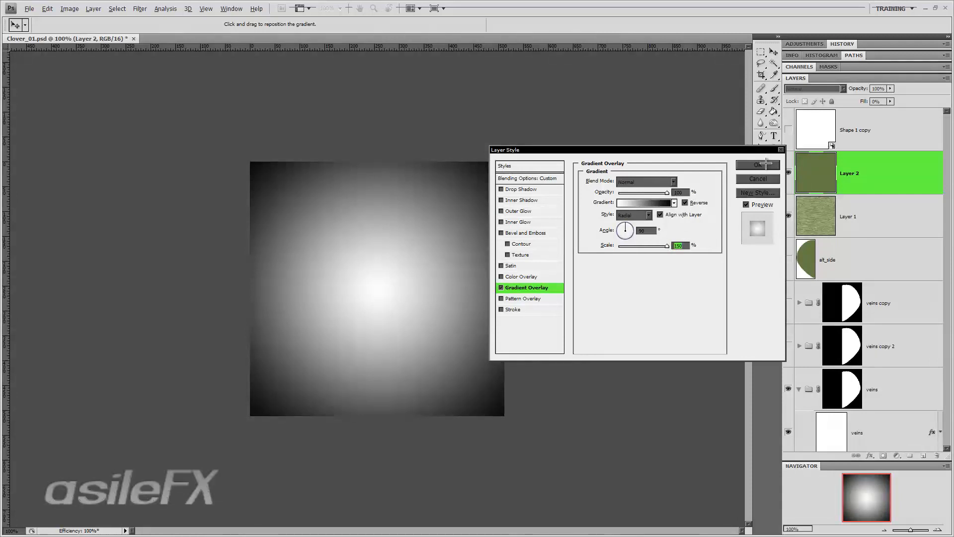
left_click_drag(667, 246, 659, 246)
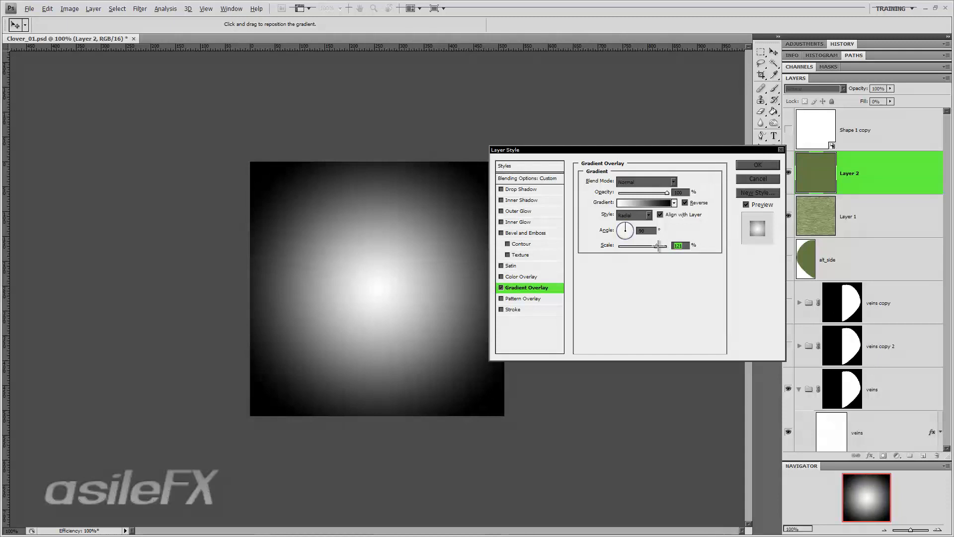
left_click(750, 166)
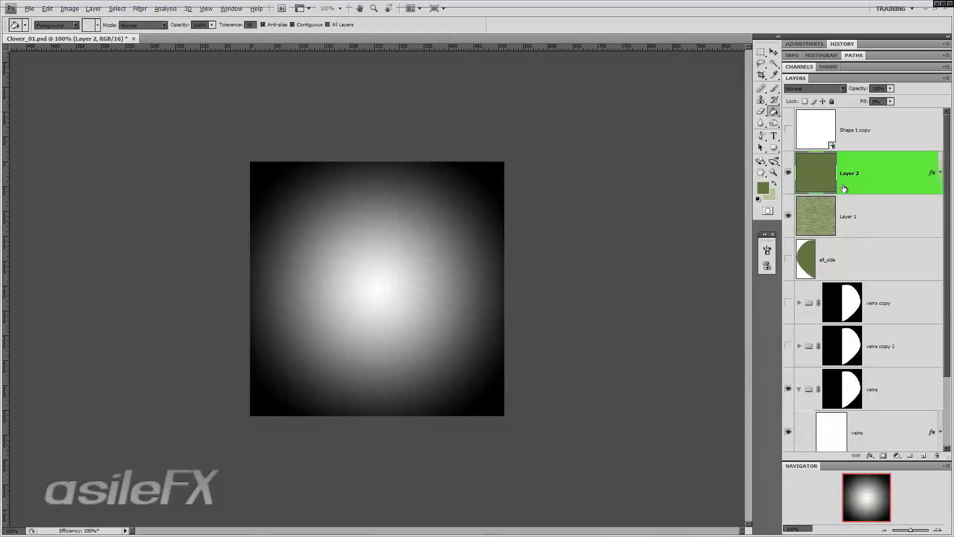
- Move Layer 2 below the fibers layer and set Layer 1's blend mode to Vivid Light
left_click_drag(873, 174, 870, 227)
left_click(890, 150)
left_click(890, 162)
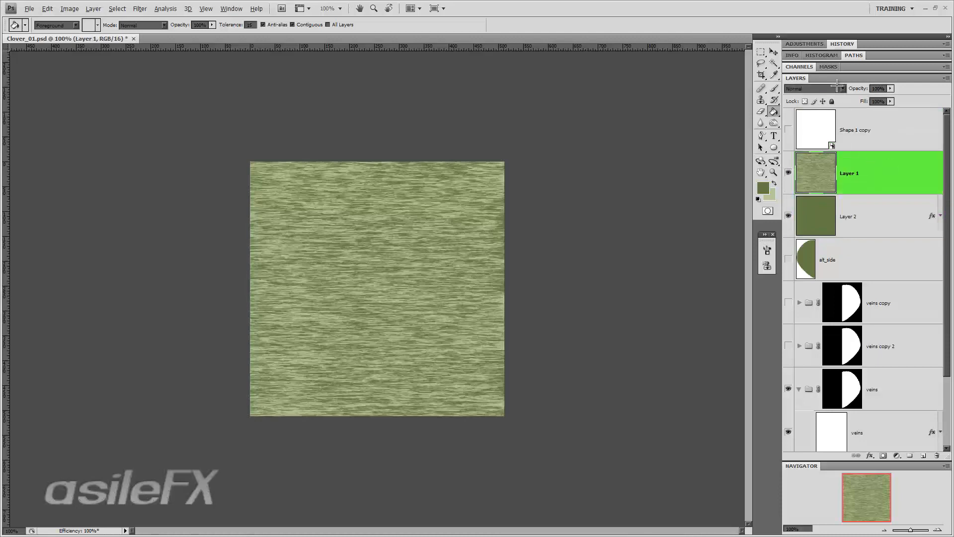
left_click(840, 89)
left_click(838, 241)
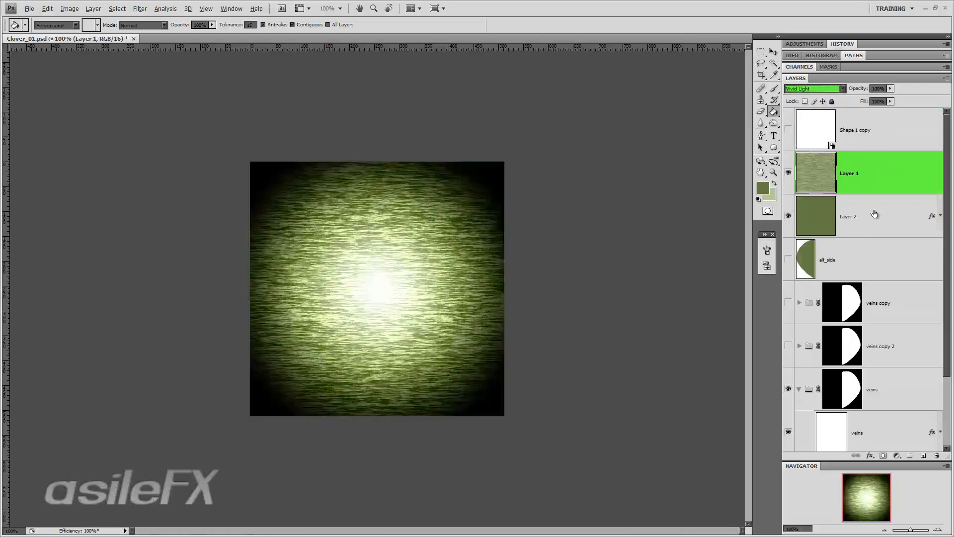
left_click(938, 528)
key("ctrl+l")
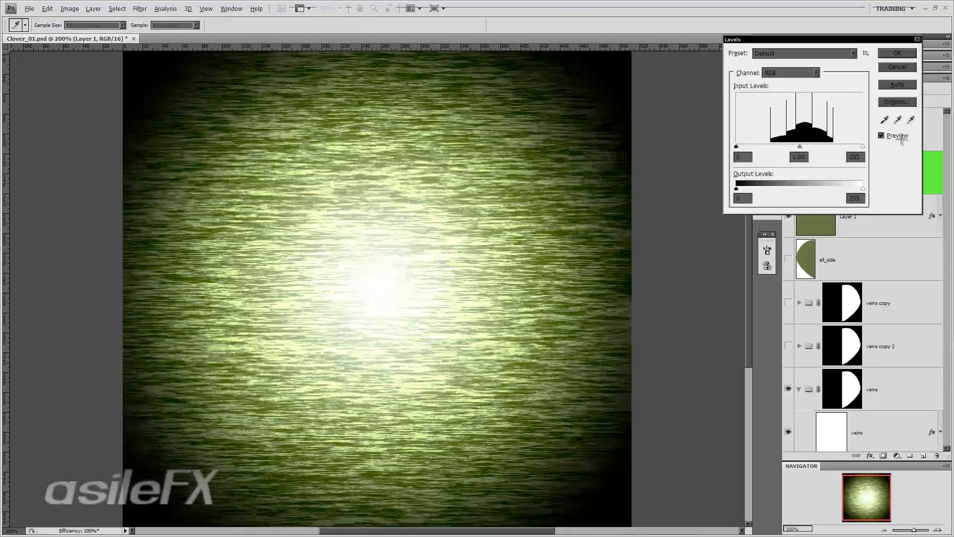
left_click(897, 84)
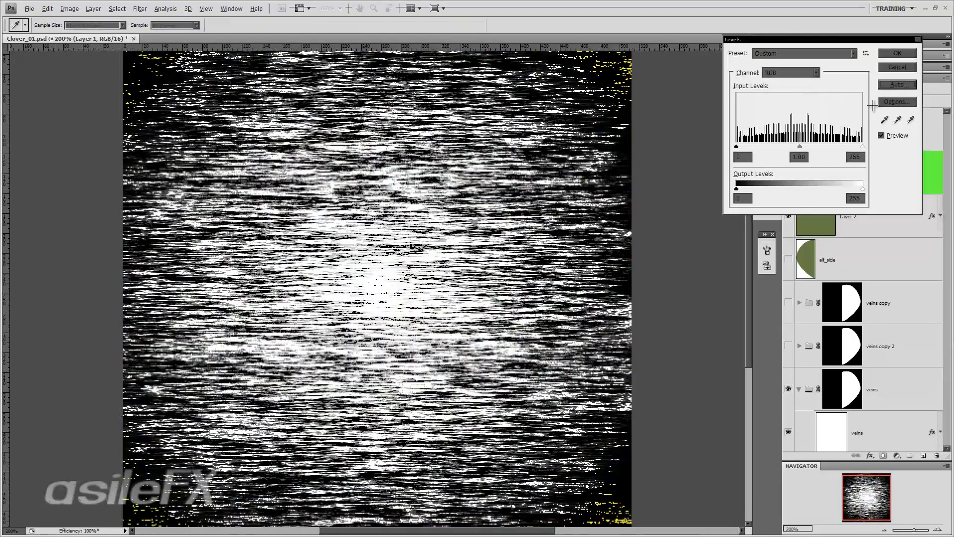
left_click(897, 66)
- Adjust Layer 1's Levels with input black point 69, midtones 2.88 and white point 241
key("ctrl+l")
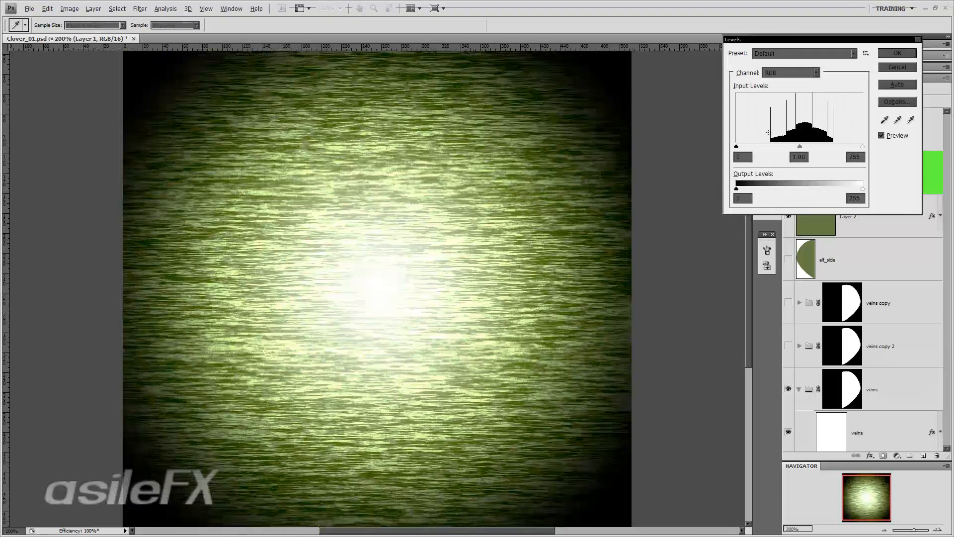
left_click_drag(736, 146, 771, 145)
left_click_drag(863, 146, 783, 145)
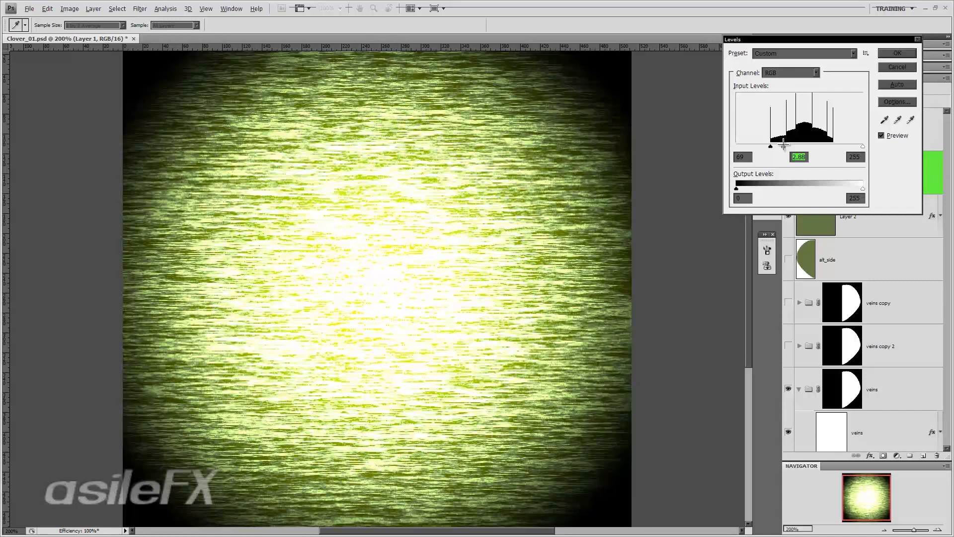
mouse_move(863, 146)
left_mouse_down()
mouse_move(823, 145)
mouse_move(857, 144)
left_mouse_up()
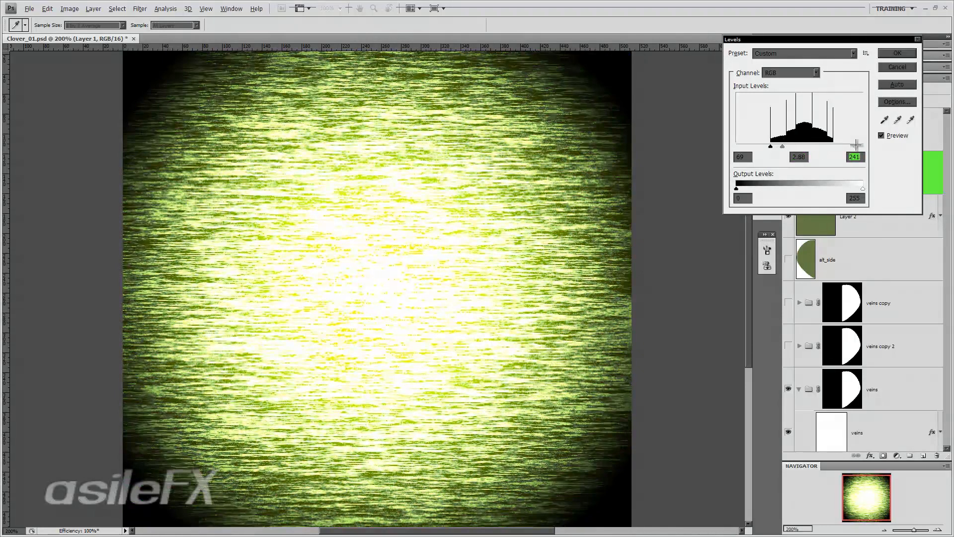
key("Return")
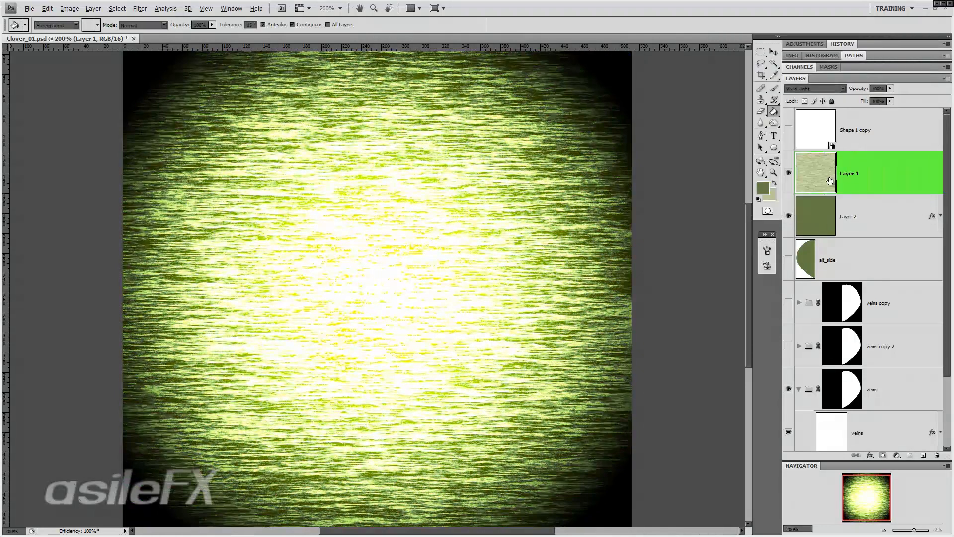
key("ctrl+i")
key("ctrl+i")
- Apply a Motion Blur to Layer 1 with an angle of 0° and a distance of about 60 pixels
left_click(140, 8)
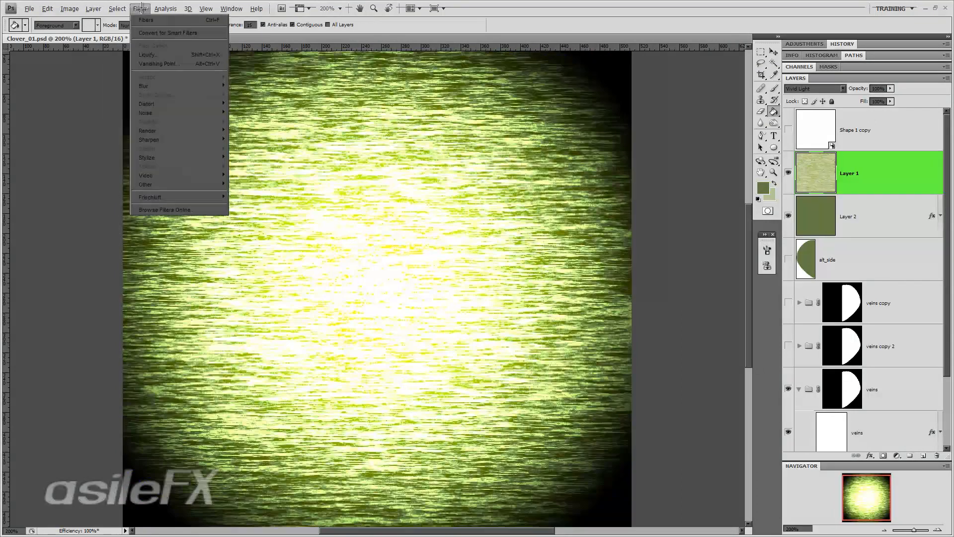
mouse_move(189, 86)
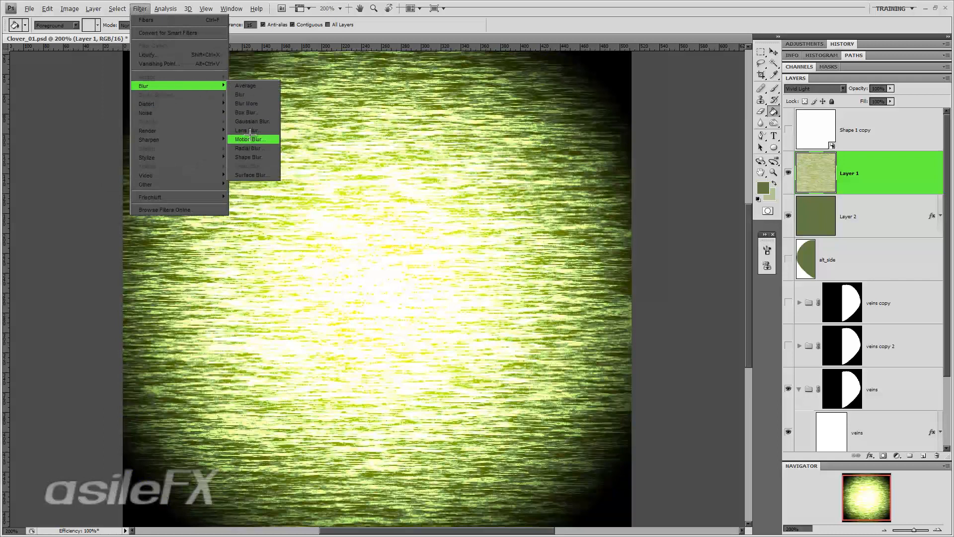
left_click(247, 139)
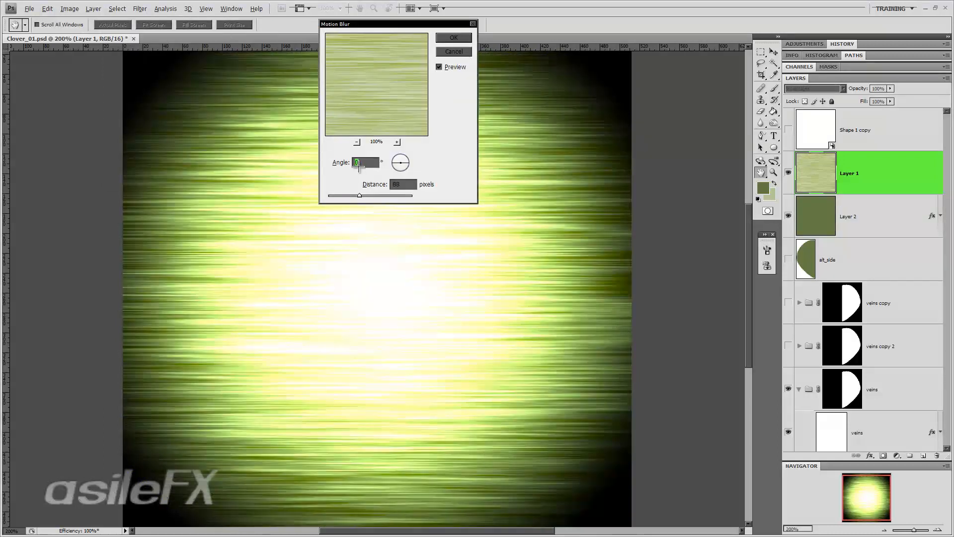
mouse_move(358, 195)
left_mouse_down()
mouse_move(338, 195)
mouse_move(372, 196)
mouse_move(340, 205)
left_mouse_up()
left_click(353, 195)
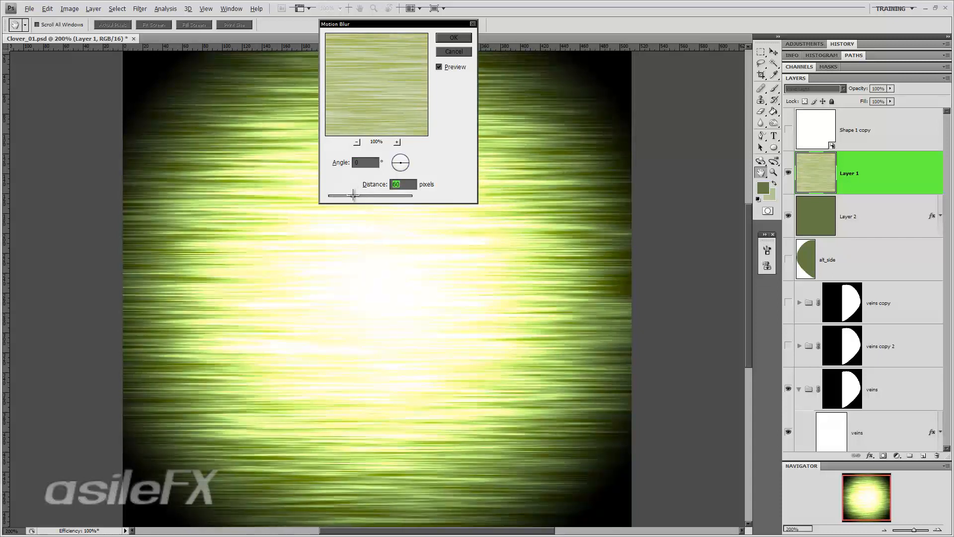
left_click(453, 38)
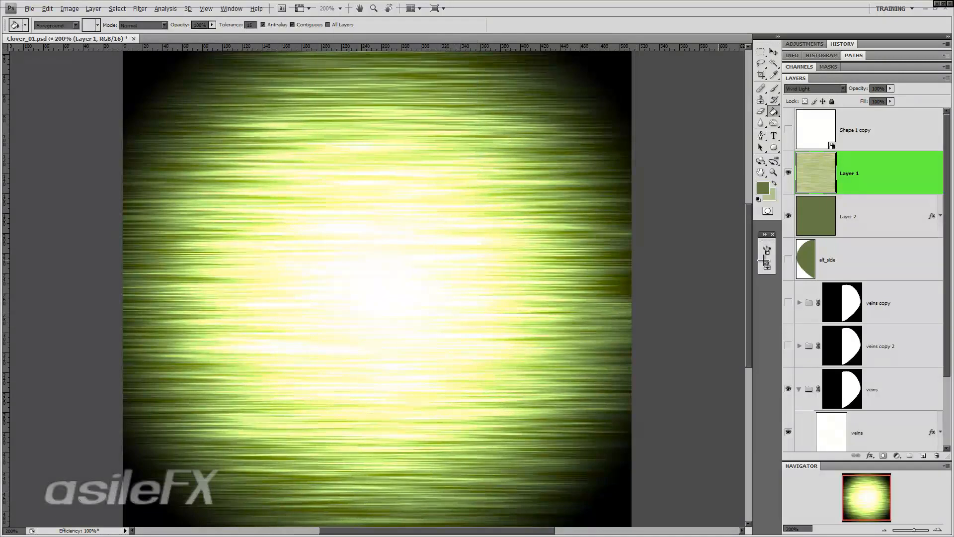
- Change Layer 2's Gradient Overlay to the Reflected style at a 0° angle and increase its scale slightly
left_click(876, 215)
double_click(894, 211)
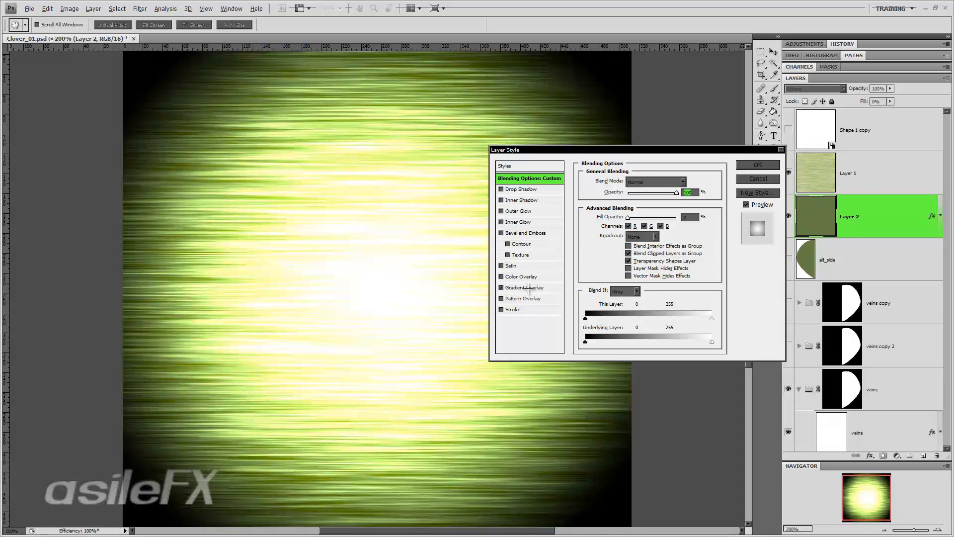
left_click(527, 287)
left_click(648, 215)
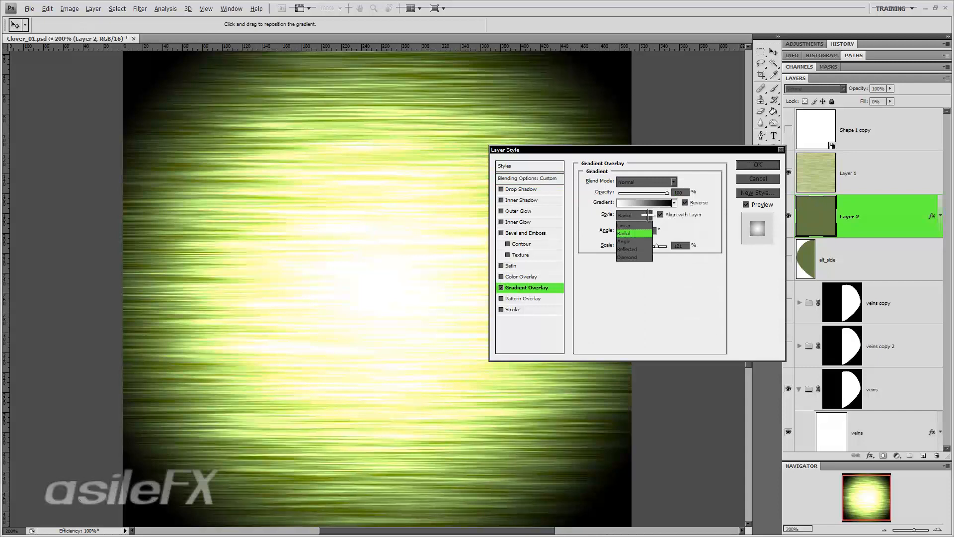
left_click(645, 249)
left_click(615, 230)
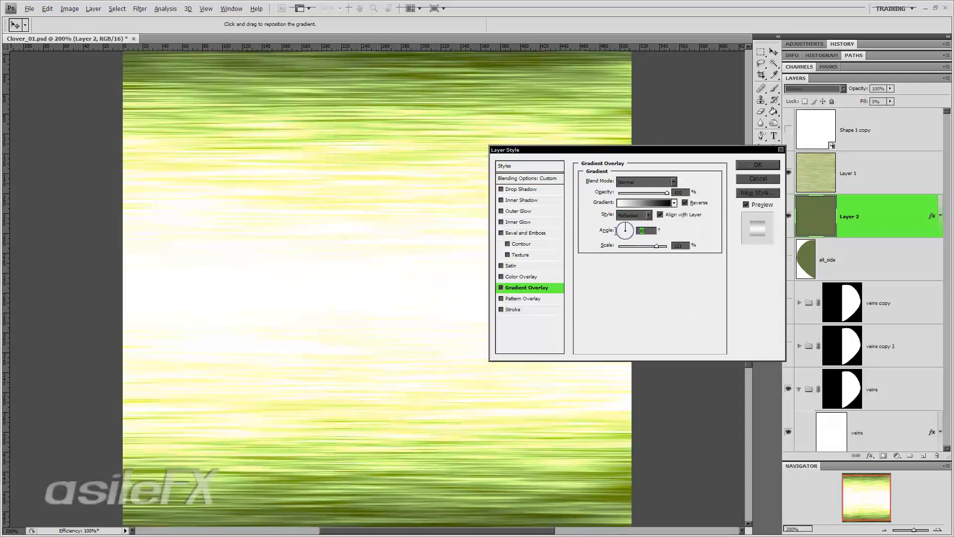
type("0")
mouse_move(657, 246)
left_mouse_down()
mouse_move(638, 246)
mouse_move(660, 246)
left_mouse_up()
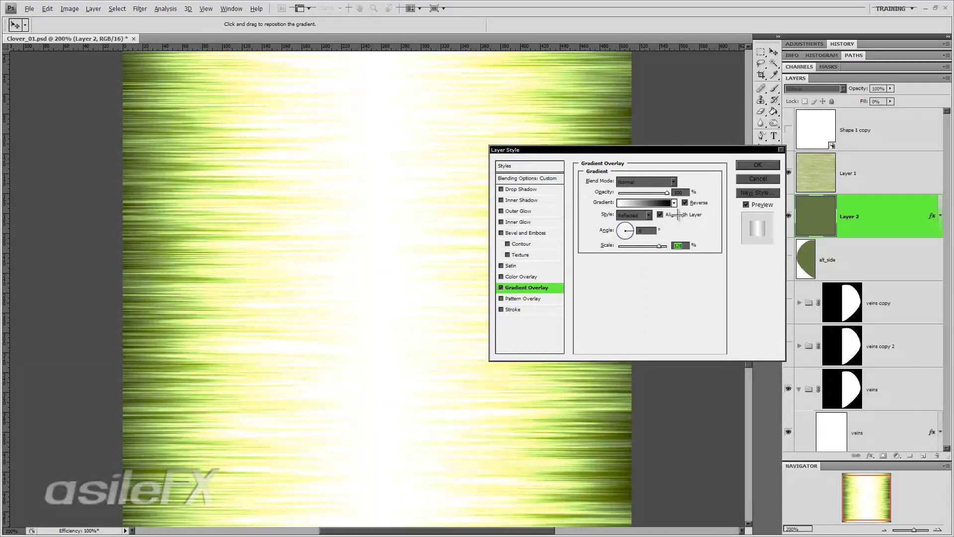
- Shift the midpoint of Layer 2's overlay gradient to 62% and apply the layer style
left_click(646, 203)
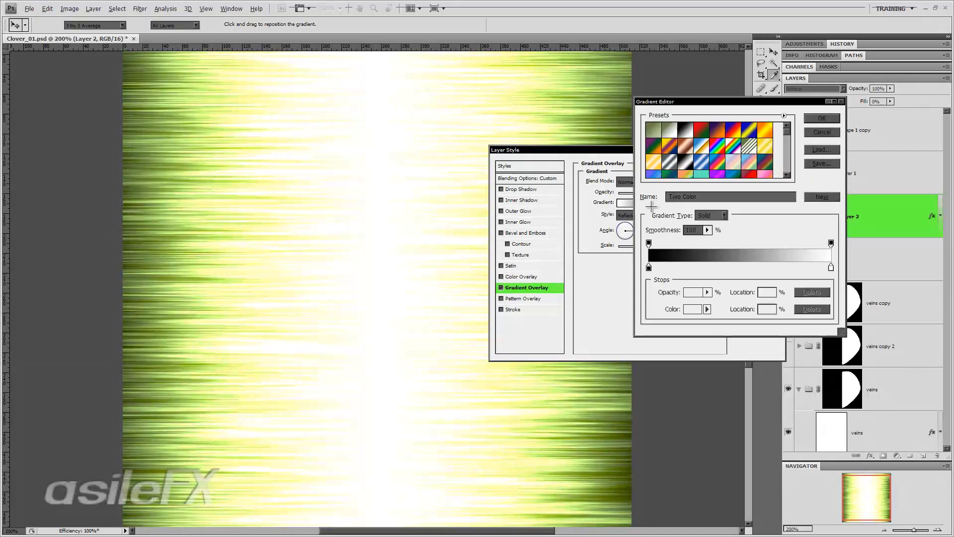
left_click(832, 268)
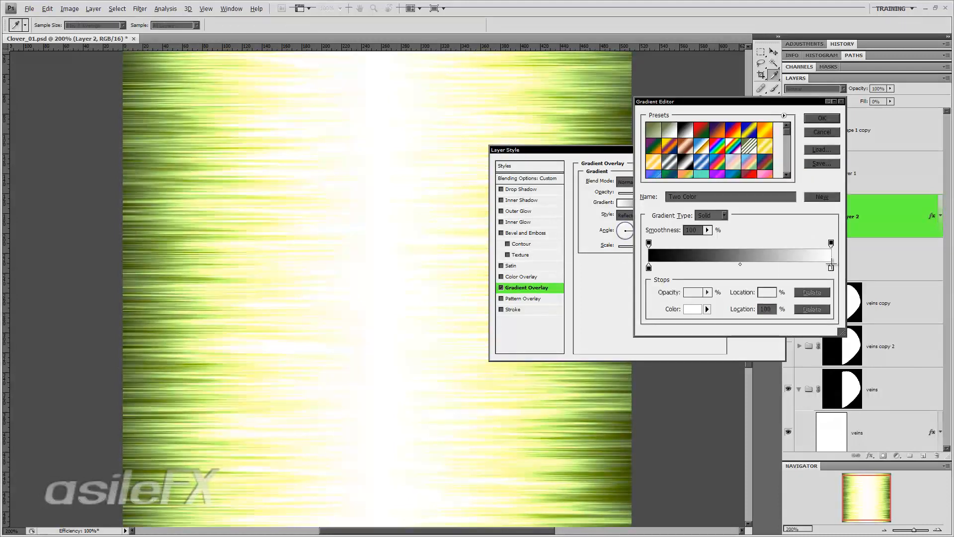
left_click_drag(739, 262, 763, 265)
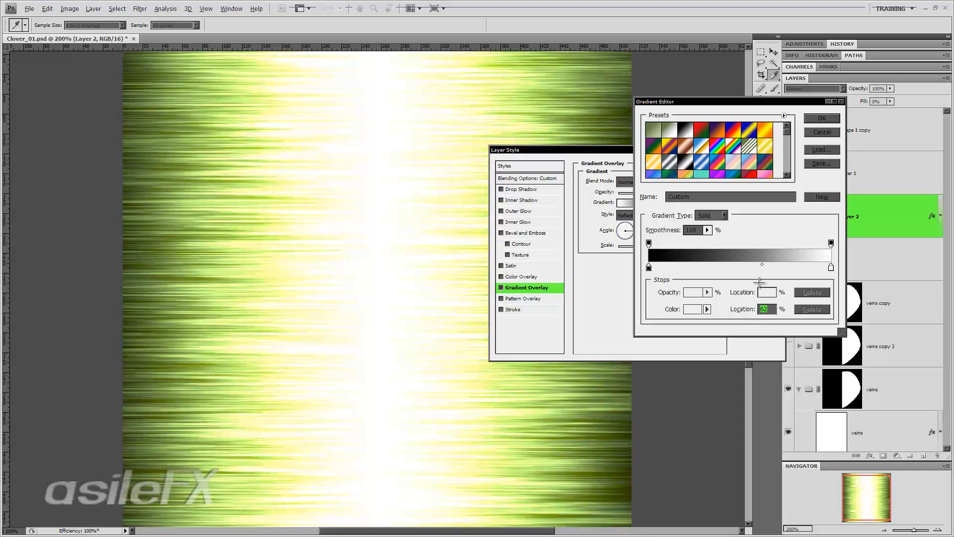
left_click(822, 118)
left_click(758, 165)
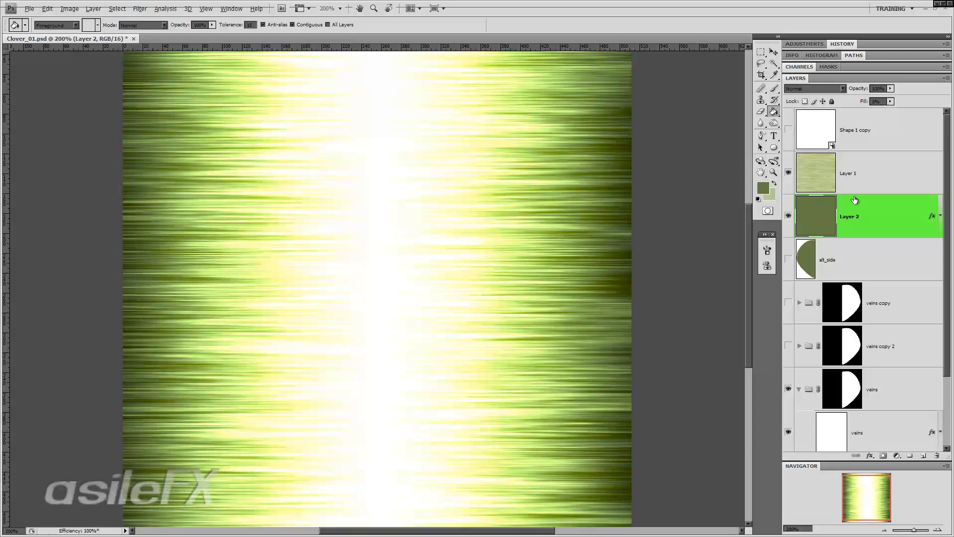
- Adjust Layer 1's Levels with an input black point of about 83 and midtones of 0.79
left_click(869, 168)
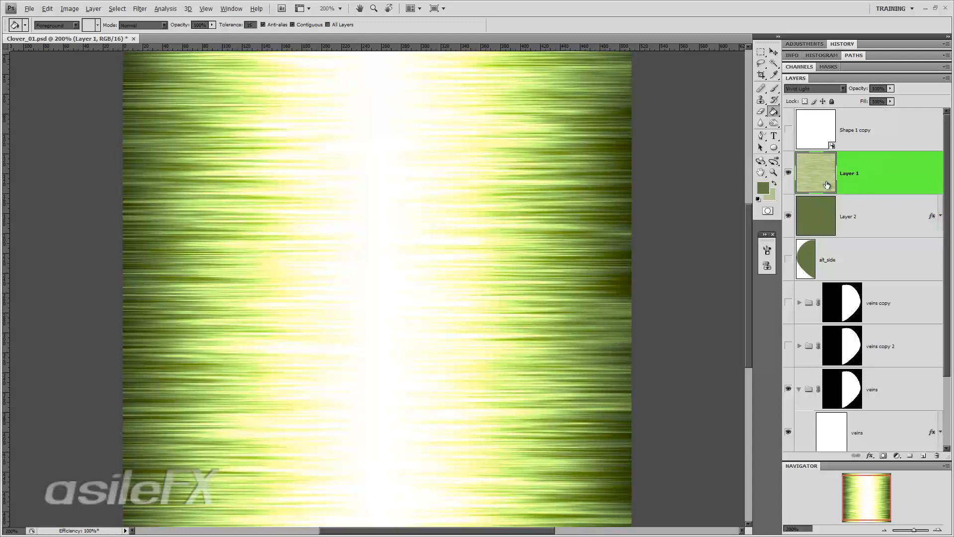
key("ctrl+l")
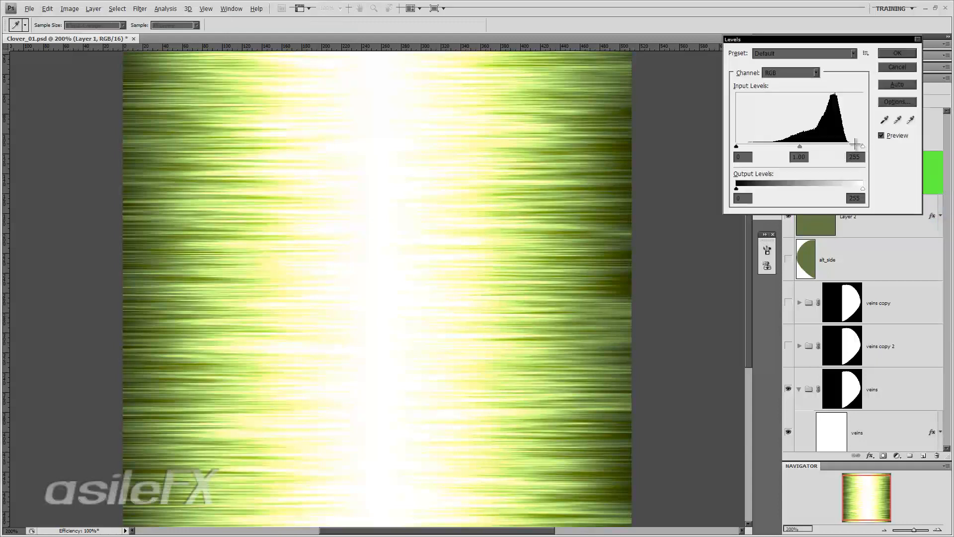
mouse_move(856, 145)
left_mouse_down()
mouse_move(825, 145)
mouse_move(852, 147)
left_mouse_up()
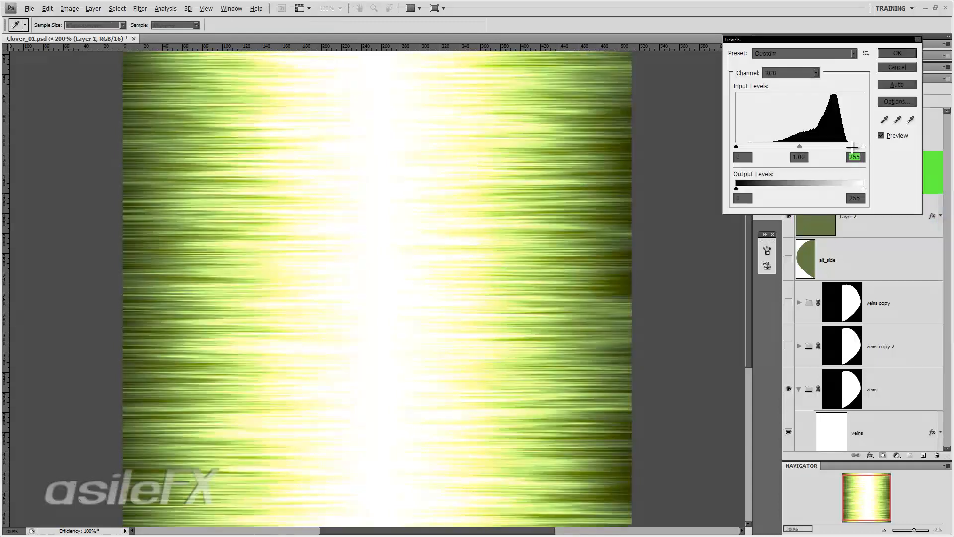
left_click_drag(737, 146, 828, 147)
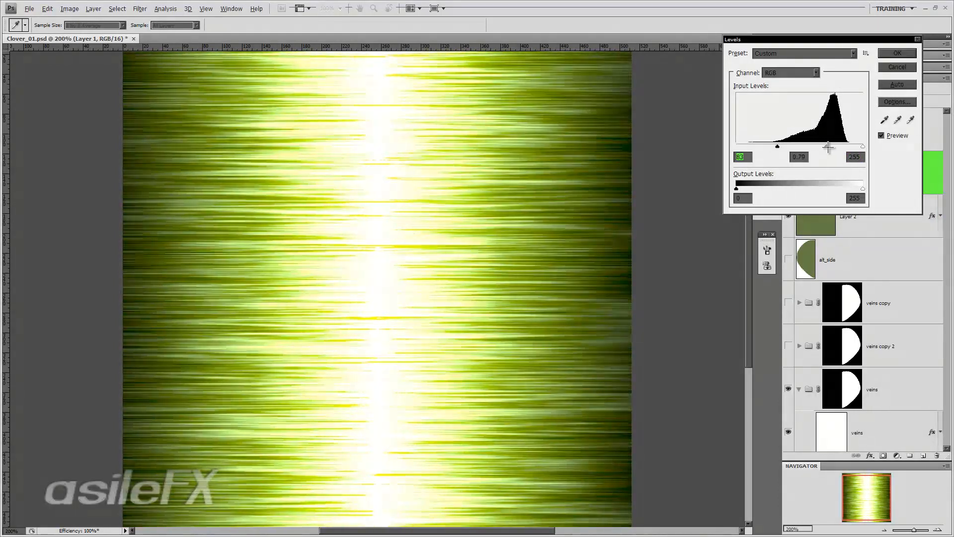
key("Tab")
key("Return")
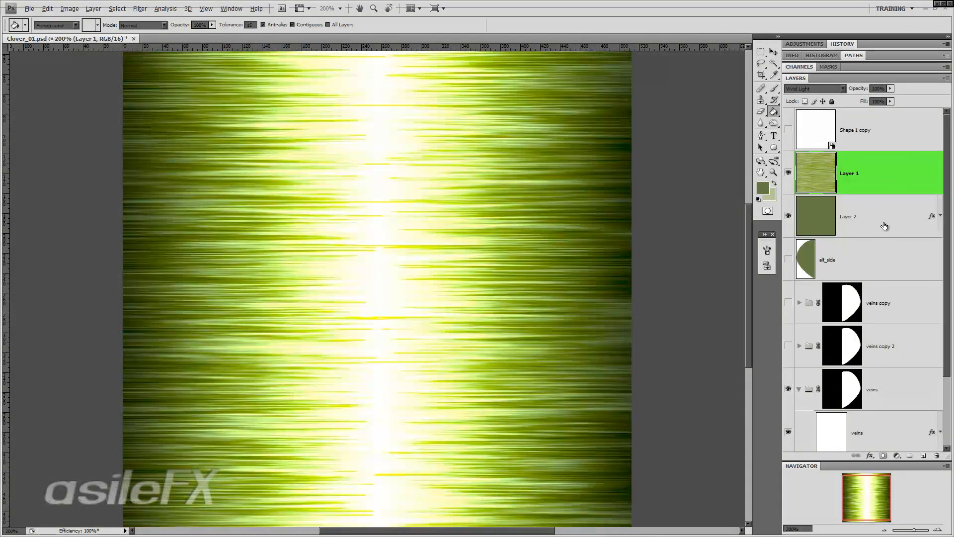
- Merge Layer 1 and Layer 2 into a single layer and check the result by toggling its visibility
left_click(885, 215, "shift")
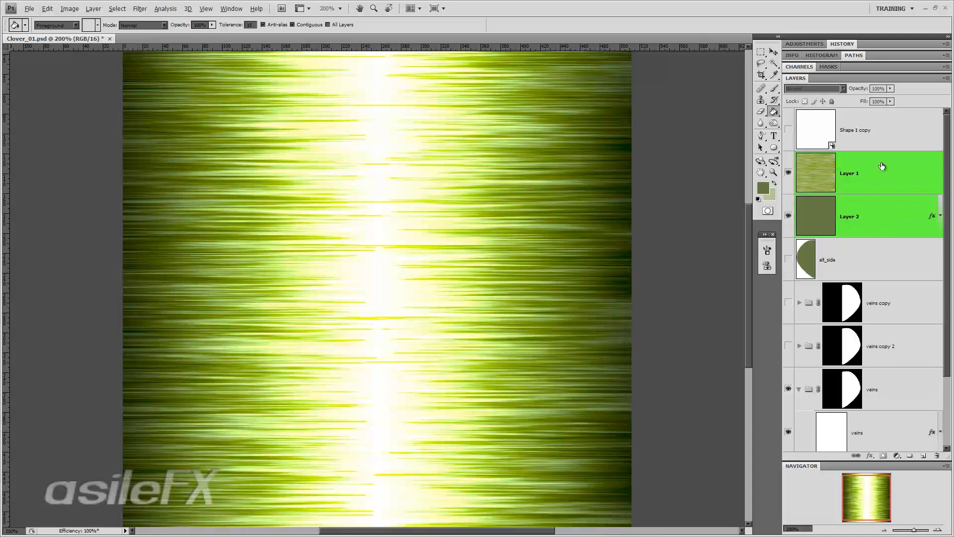
key("ctrl+e")
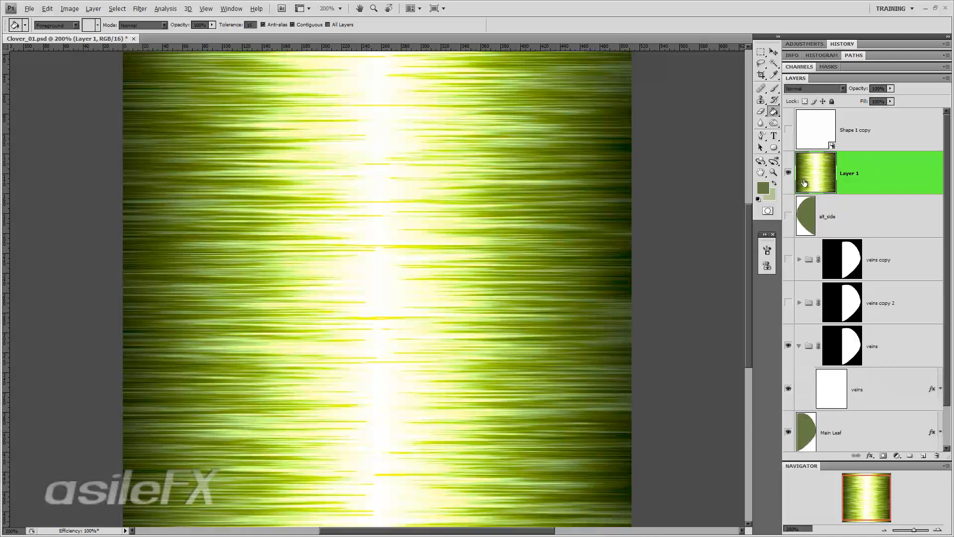
left_click(789, 174)
left_click(789, 174)
left_click(884, 530)
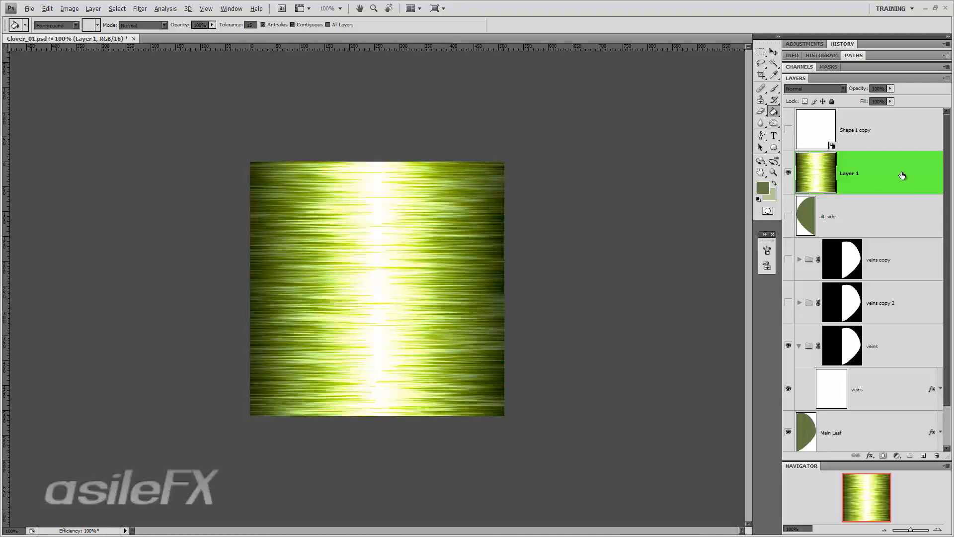
- Duplicate the merged Layer 1, hide the copy and select the original layer
left_click_drag(903, 177, 888, 204)
left_click_drag(910, 425, 924, 454)
left_click(788, 170)
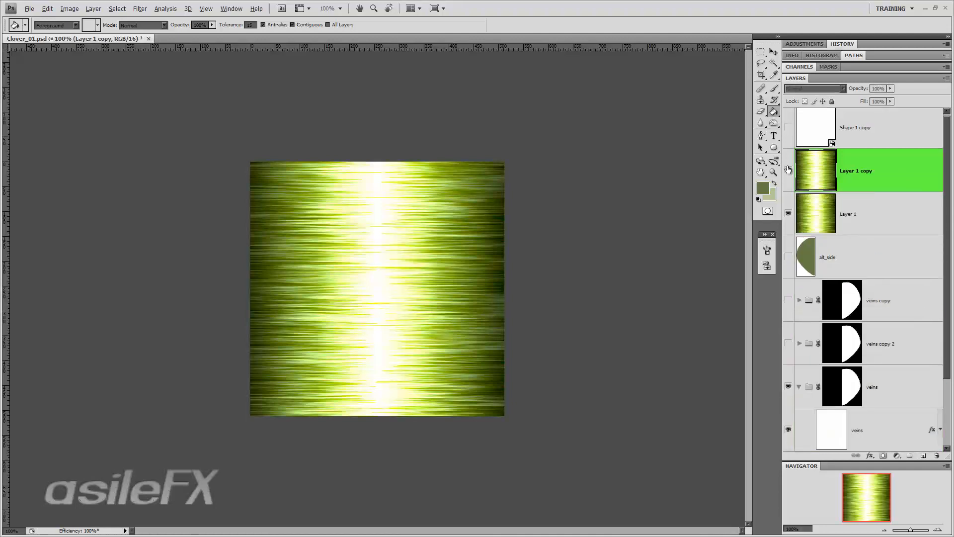
left_click(845, 209)
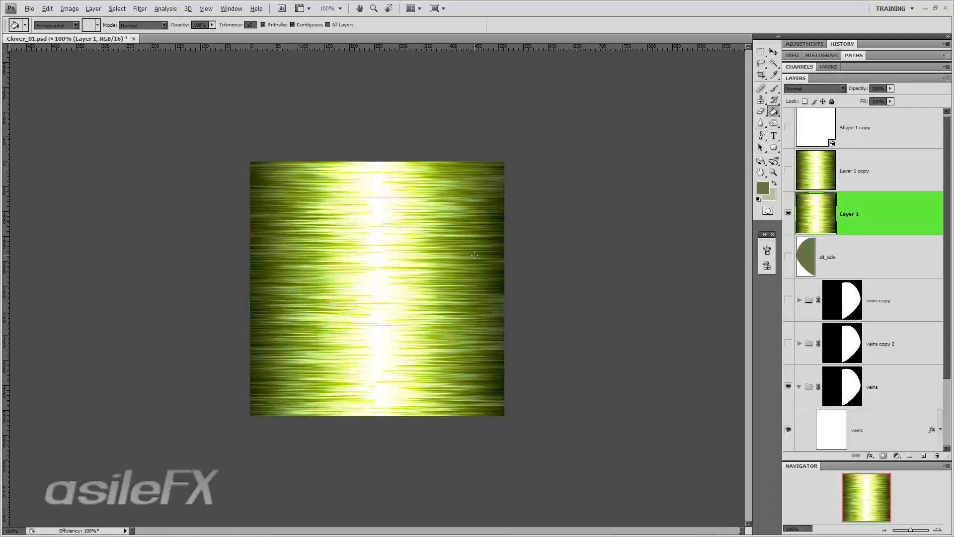
- Convert Layer 1 with a Black & White adjustment using Reds -35%, Yellows -92% and Greens 2%
left_click(938, 529)
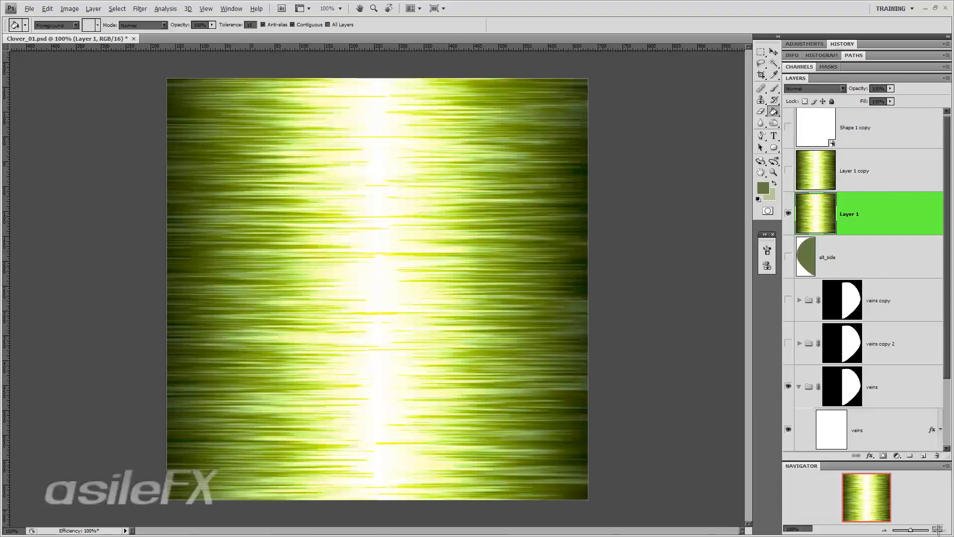
left_click(69, 8)
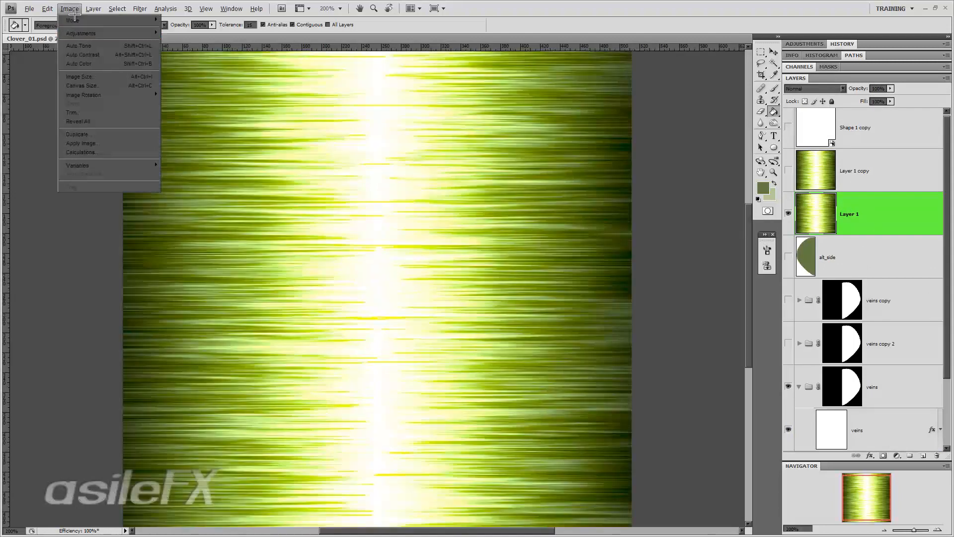
mouse_move(124, 33)
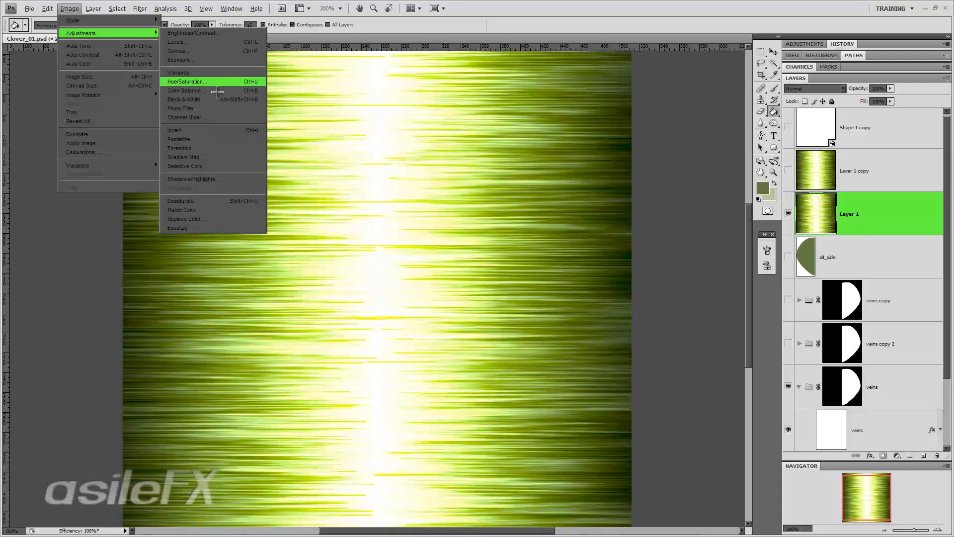
left_click(218, 100)
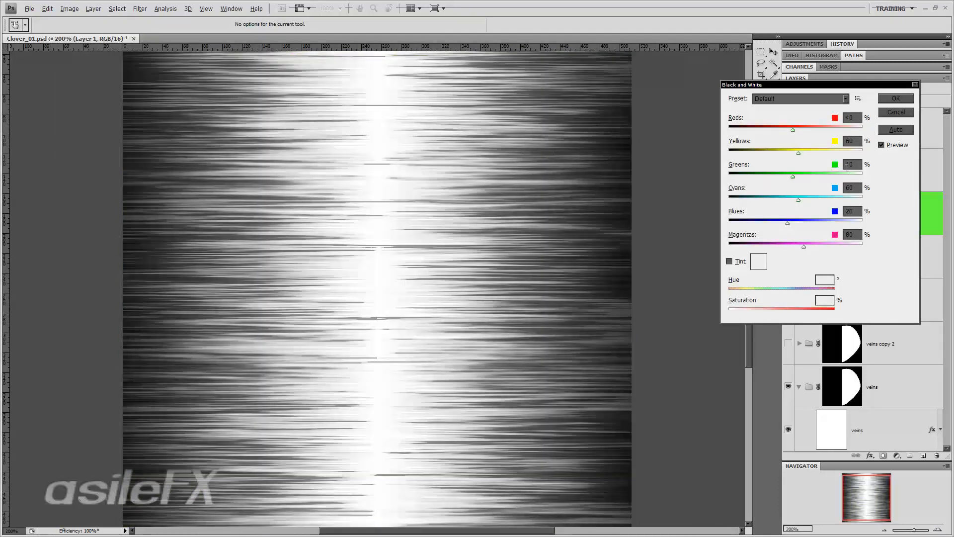
left_click_drag(775, 154, 754, 151)
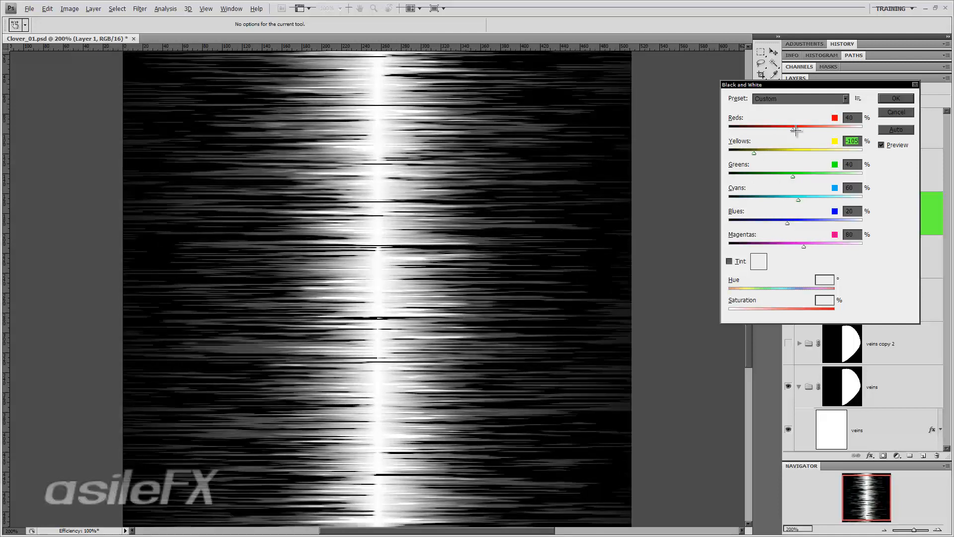
left_click_drag(799, 131, 763, 153)
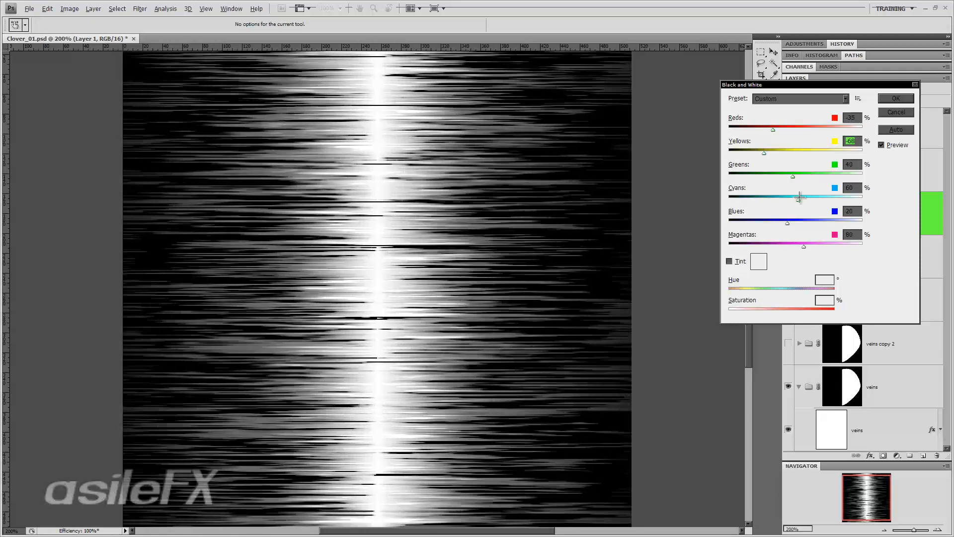
mouse_move(793, 176)
left_mouse_down()
mouse_move(824, 177)
mouse_move(719, 173)
mouse_move(780, 174)
left_mouse_up()
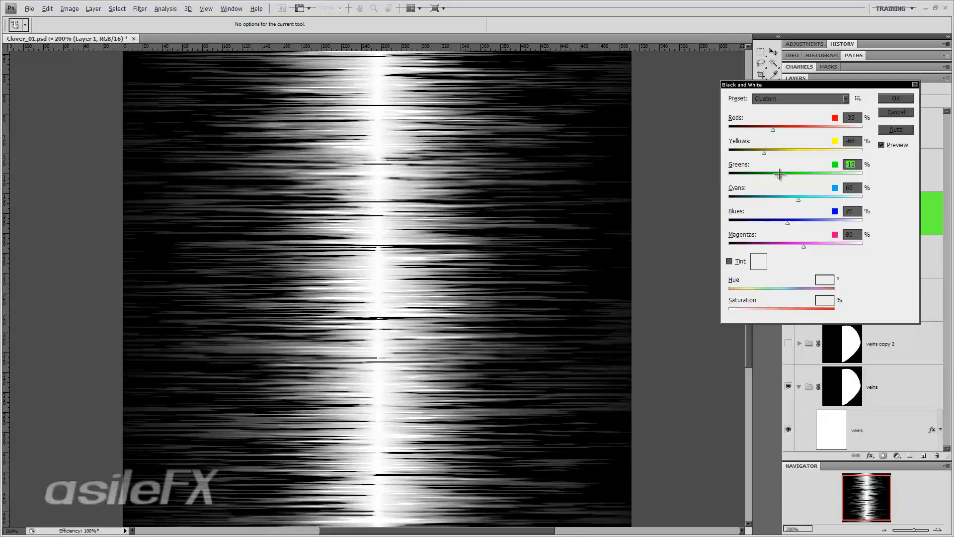
mouse_move(780, 174)
left_mouse_down()
mouse_move(847, 177)
mouse_move(760, 185)
mouse_move(782, 183)
left_mouse_up()
left_click_drag(791, 149, 758, 158)
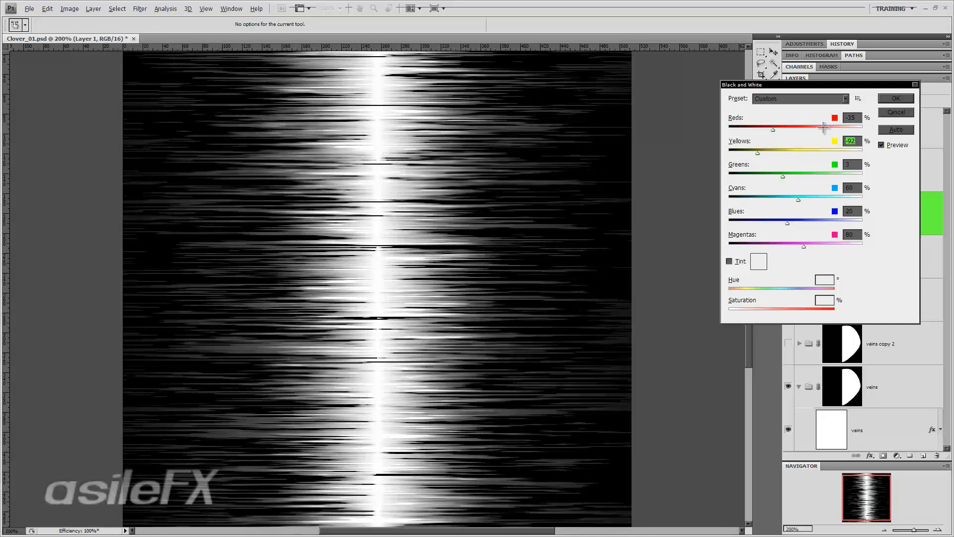
left_click(896, 98)
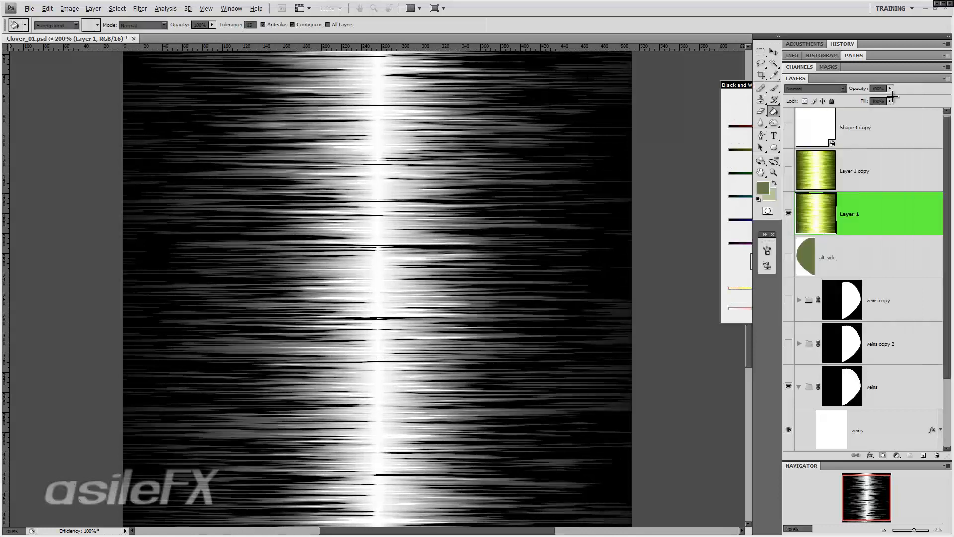
- Duplicate the black-and-white Layer 1, keep the copy hidden and reselect the original
scroll(889, 213, "down", 2)
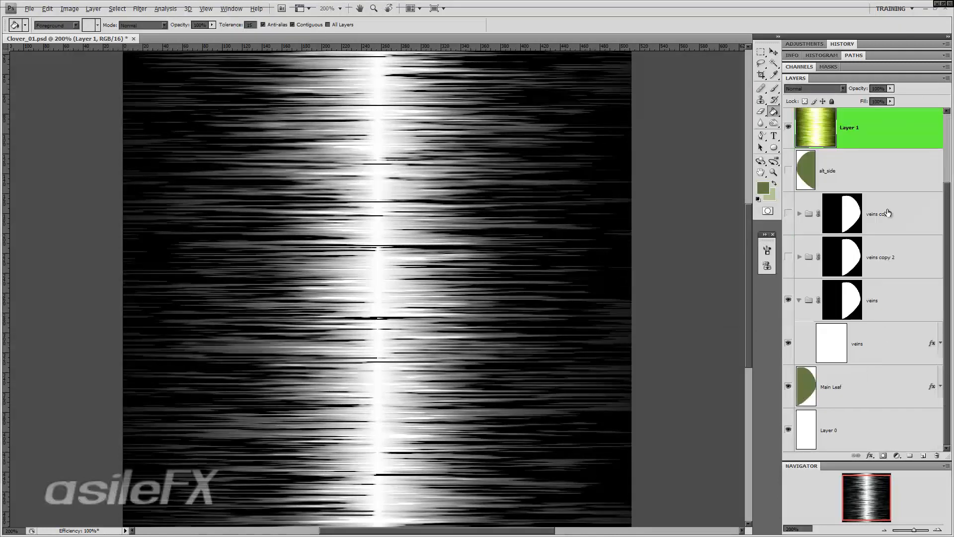
scroll(890, 213, "up", 2)
left_click(789, 214)
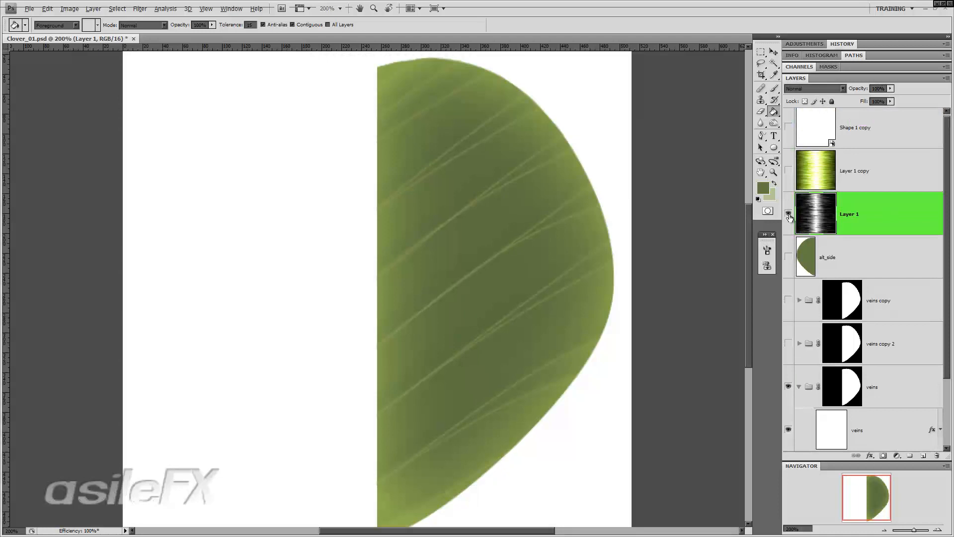
left_click(789, 214)
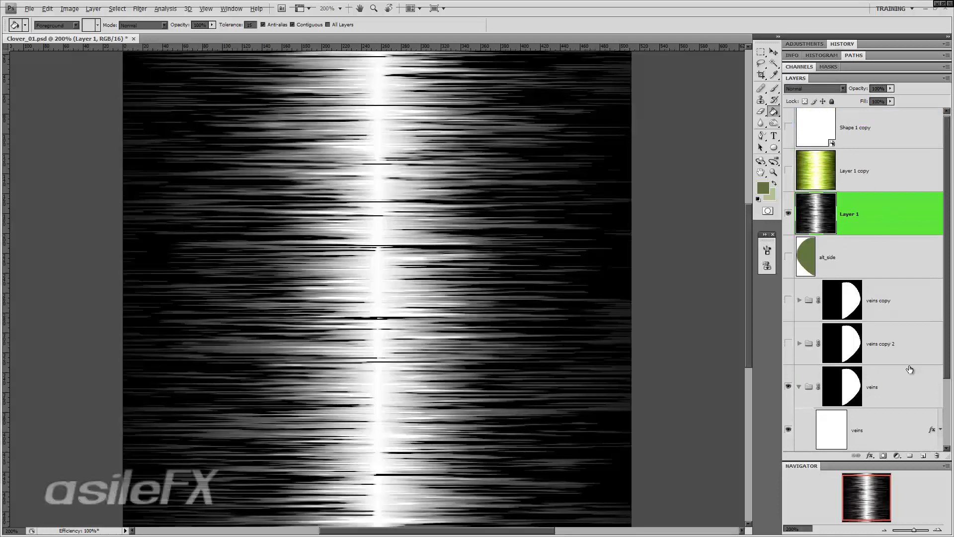
left_click_drag(900, 216, 923, 455)
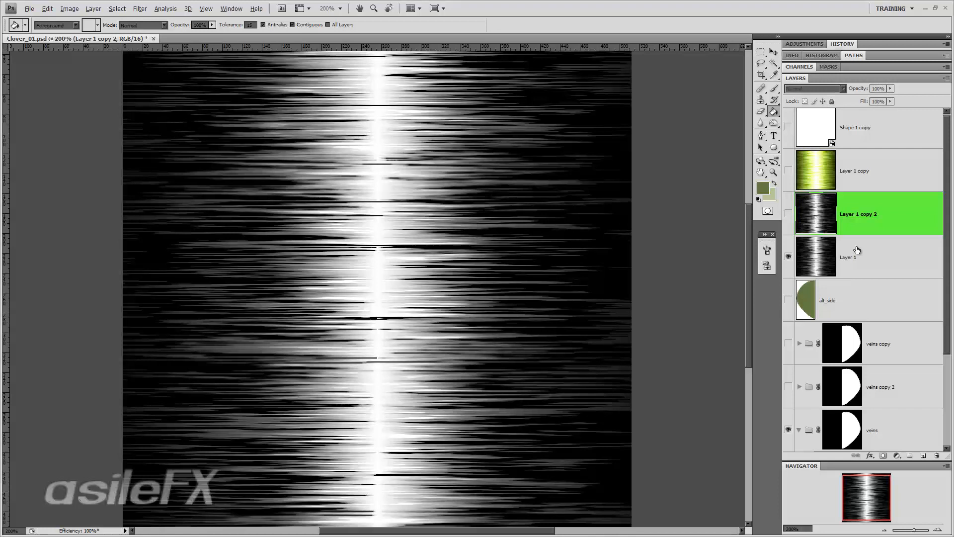
left_click(857, 250)
scroll(949, 295, "down", 1)
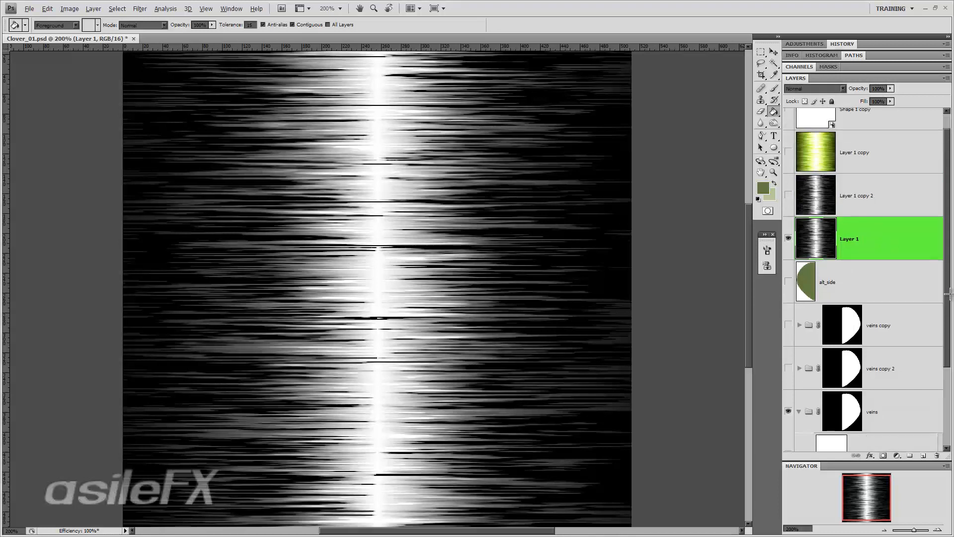
- Place a vertical guide down the centre of the canvas
left_click(884, 529)
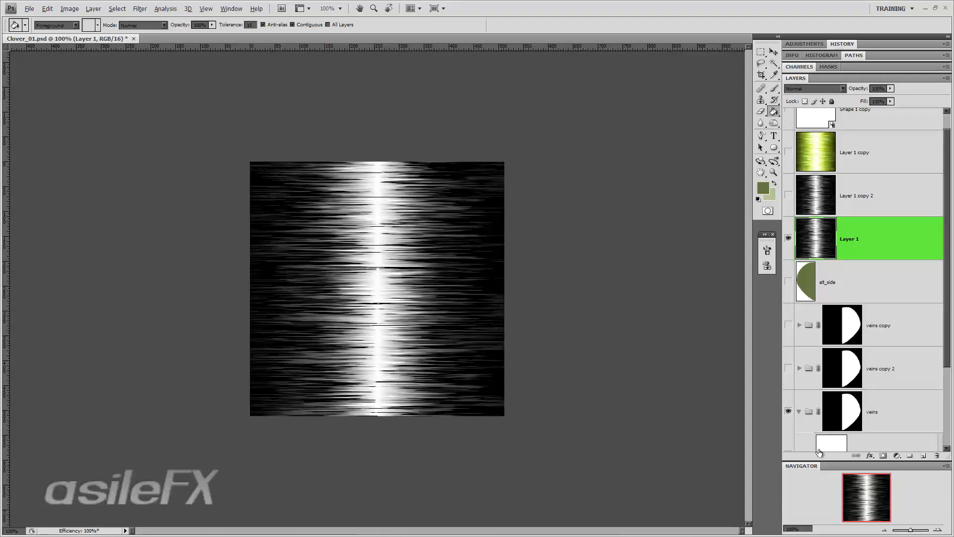
left_click(937, 527)
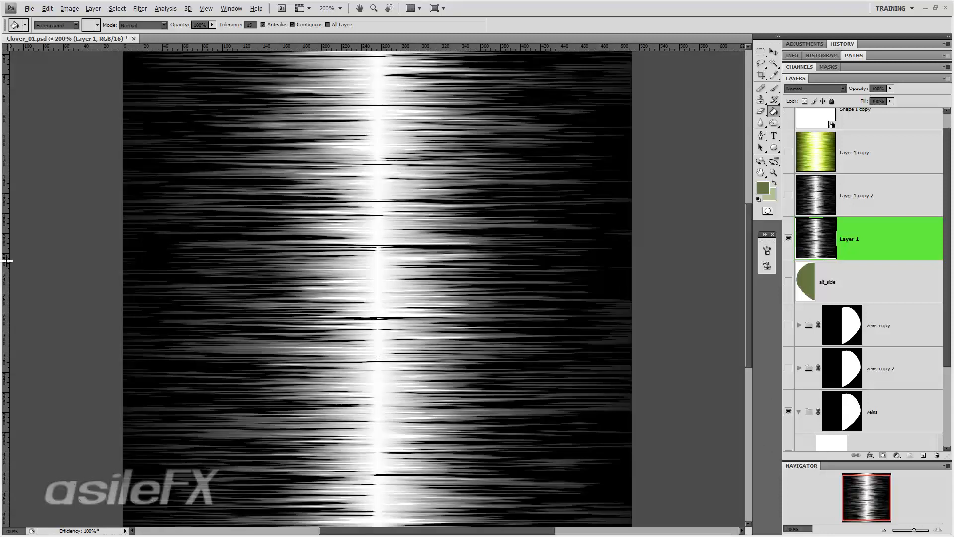
left_click_drag(5, 260, 378, 305)
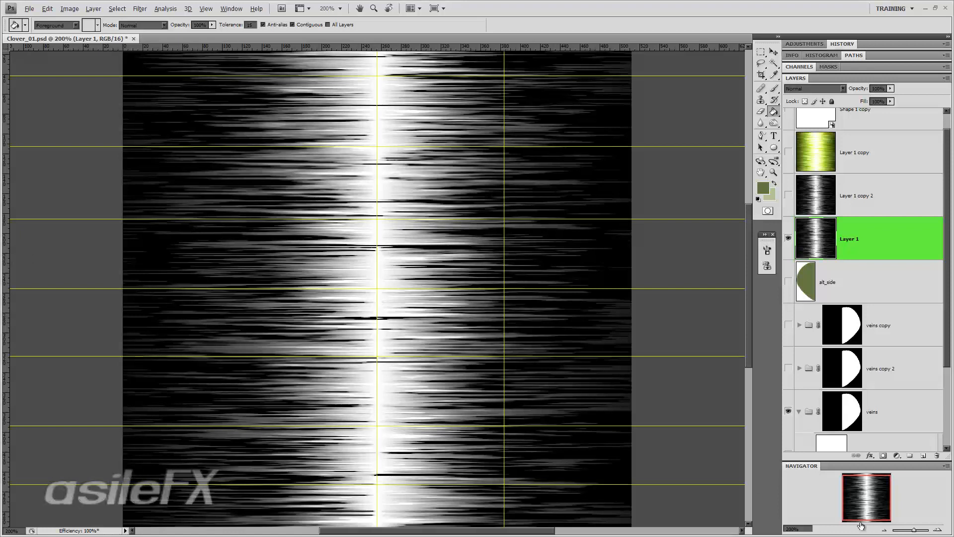
- Select the right half of the canvas with the Rectangular Marquee and add it as a layer mask on Layer 1
left_click(884, 530)
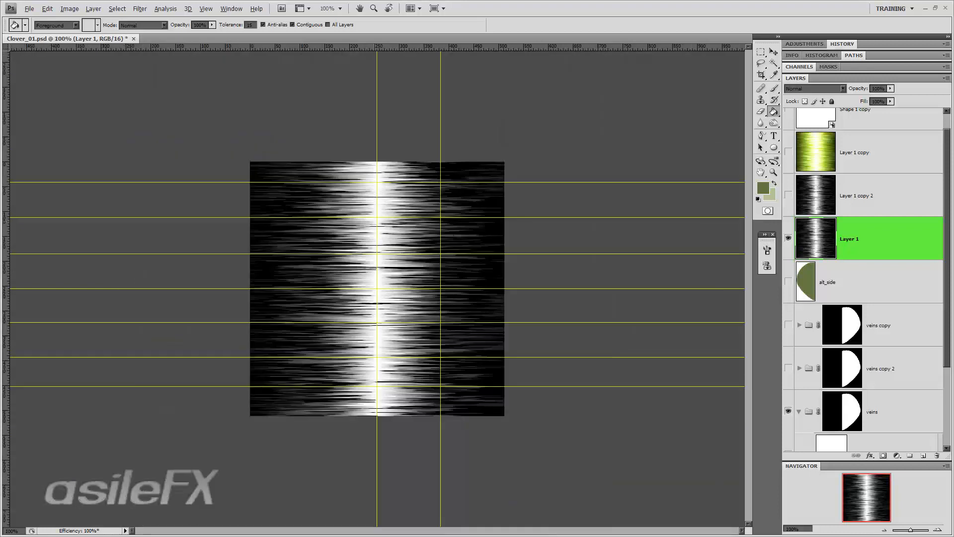
left_click(760, 52)
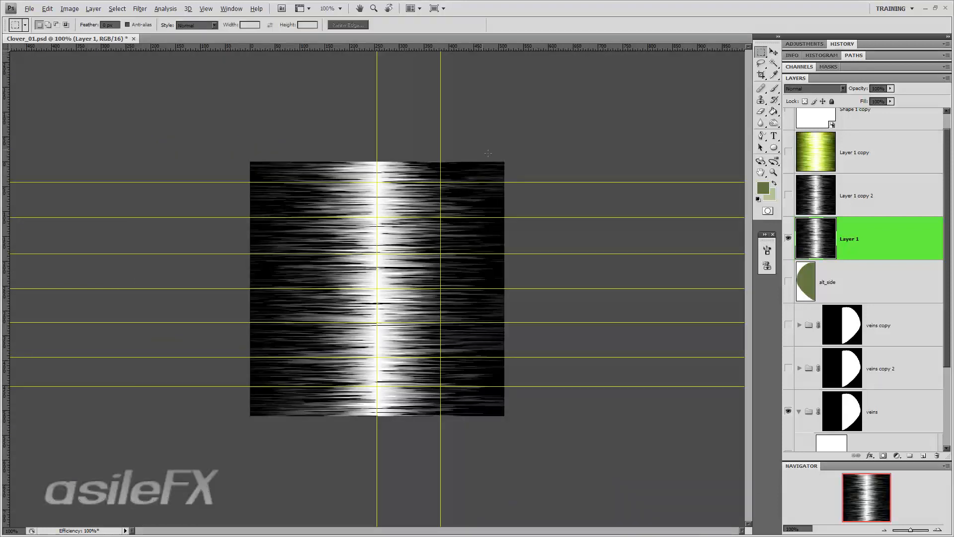
left_click_drag(504, 113, 377, 485)
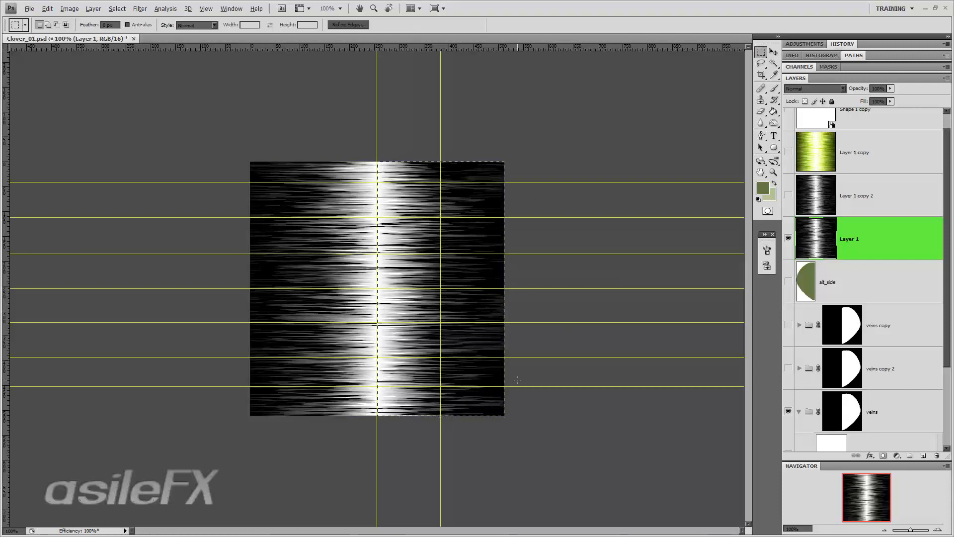
left_click(884, 455)
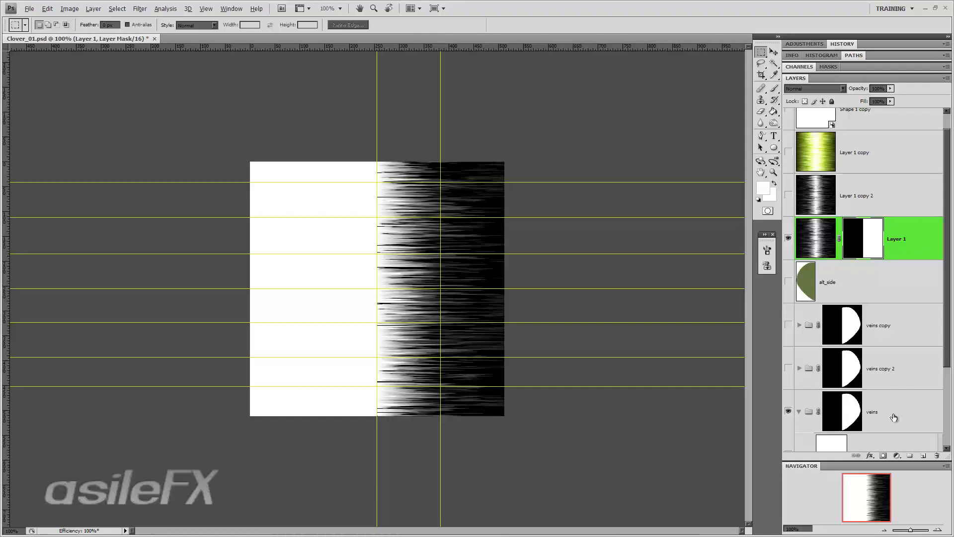
- Turn off the display of guides over the masked texture
left_click(938, 528)
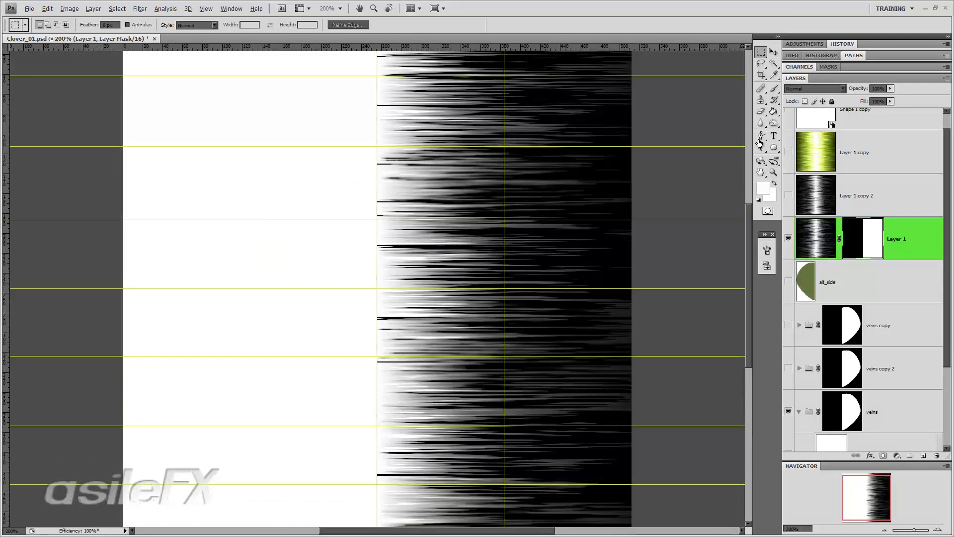
left_click(205, 9)
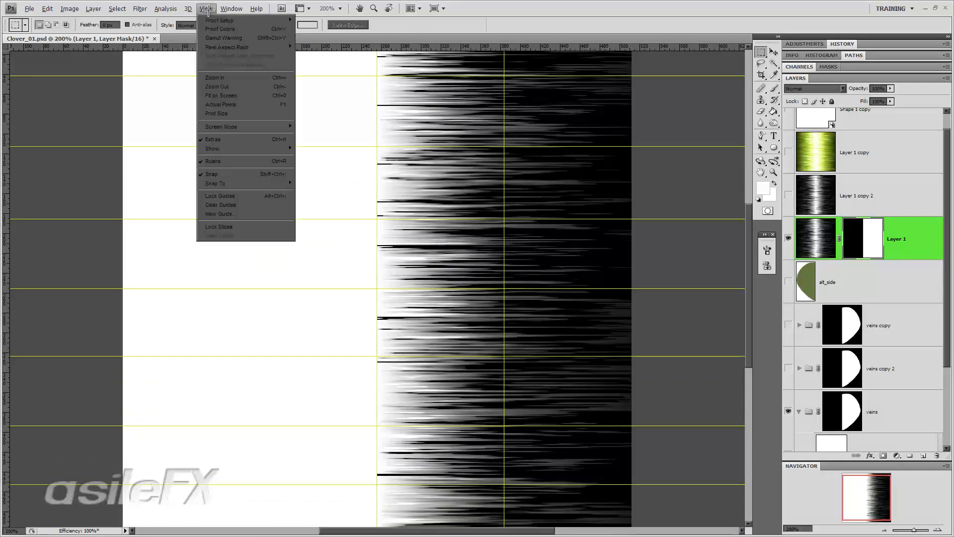
mouse_move(196, 10)
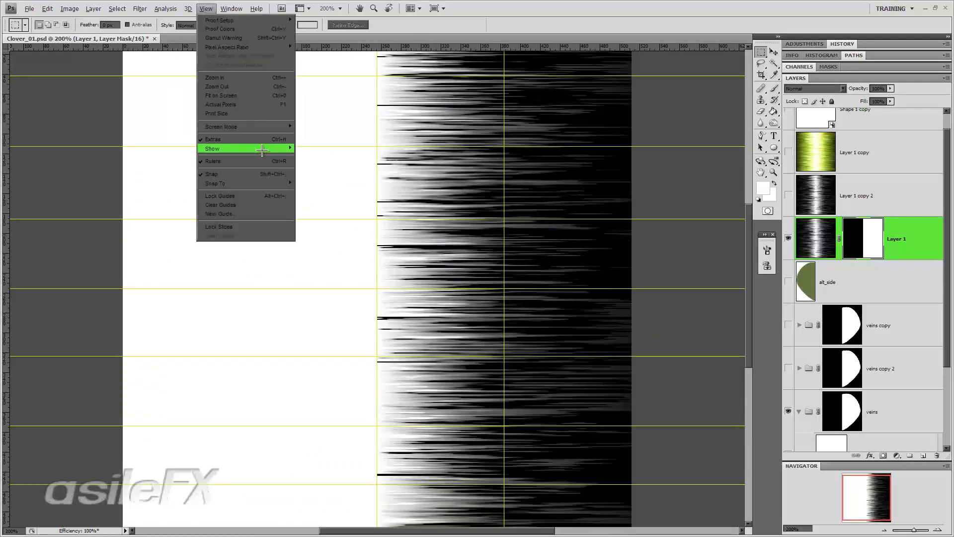
mouse_move(261, 149)
left_click(337, 181)
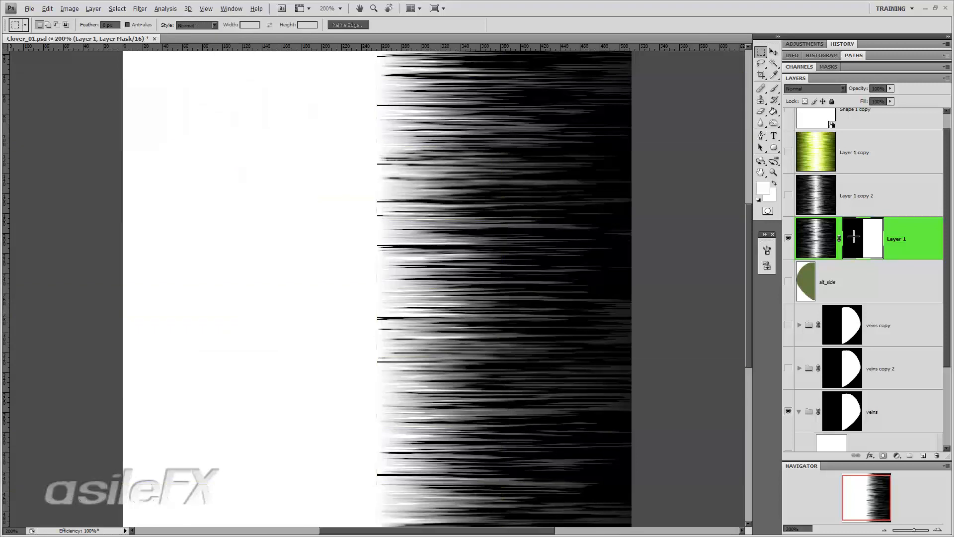
- Target the image content of Layer 1 instead of its mask and lower the layer's opacity to 23%
left_click(816, 238)
left_click(890, 88)
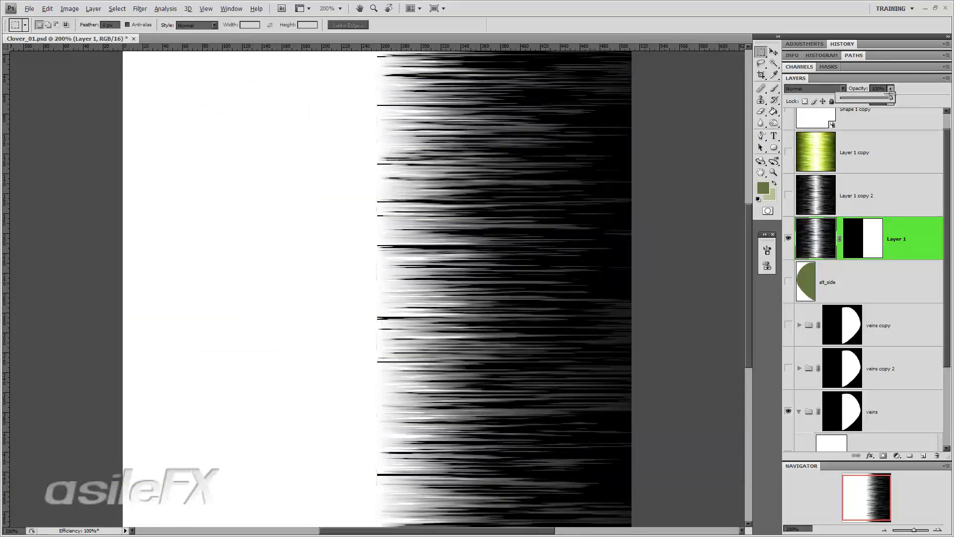
mouse_move(890, 98)
left_mouse_down()
mouse_move(841, 97)
mouse_move(852, 97)
left_mouse_up()
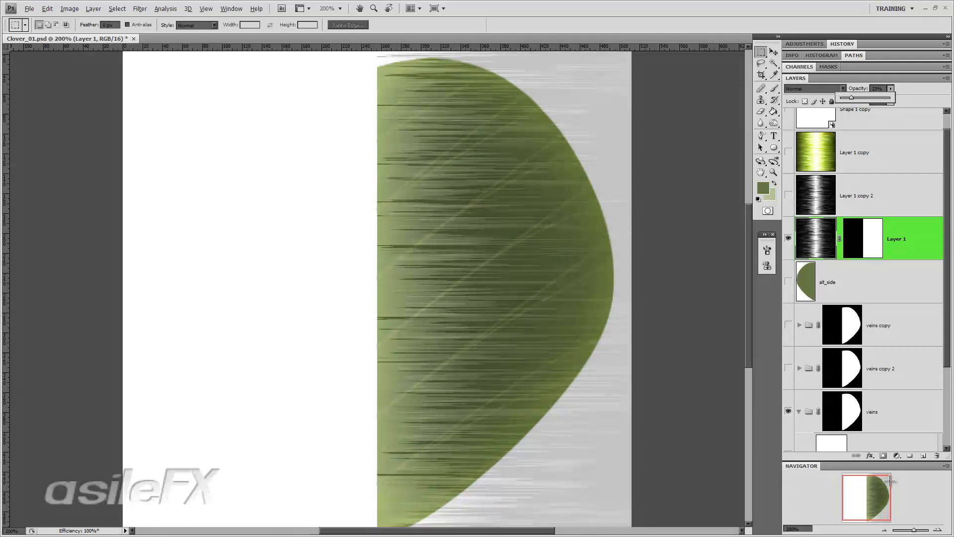
- Try to skew Layer 1 together with its linked mask about -36° vertically so the fibers run diagonally across the leaf half
left_click(884, 529)
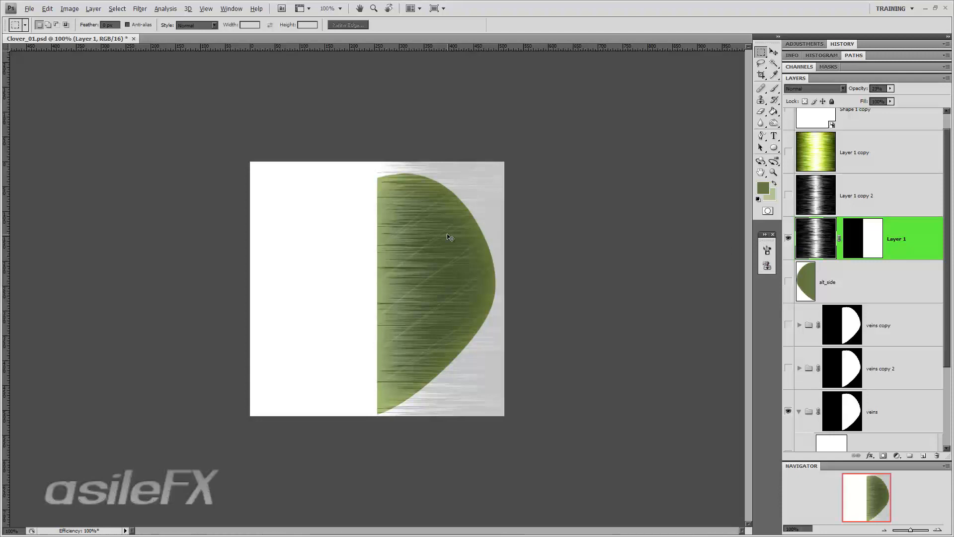
key("ctrl+t")
right_click(465, 228)
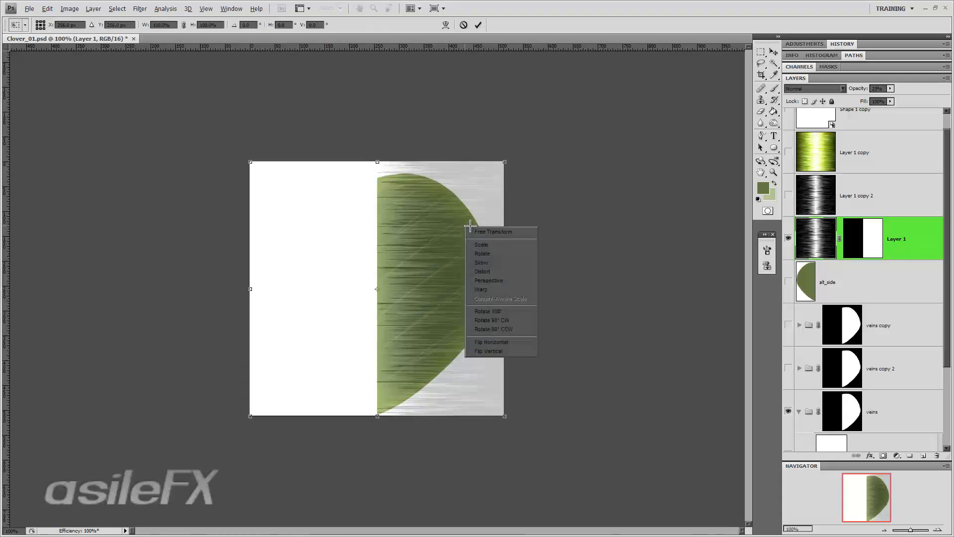
left_click(499, 270)
left_click_drag(506, 290, 502, 158)
left_click_drag(454, 228, 457, 320)
left_click_drag(505, 251, 506, 200)
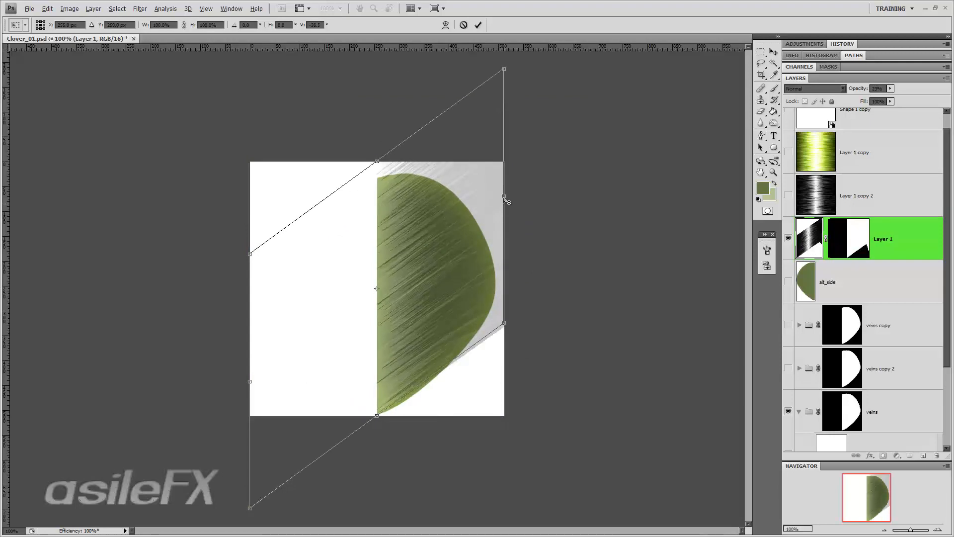
left_click_drag(448, 266, 448, 289)
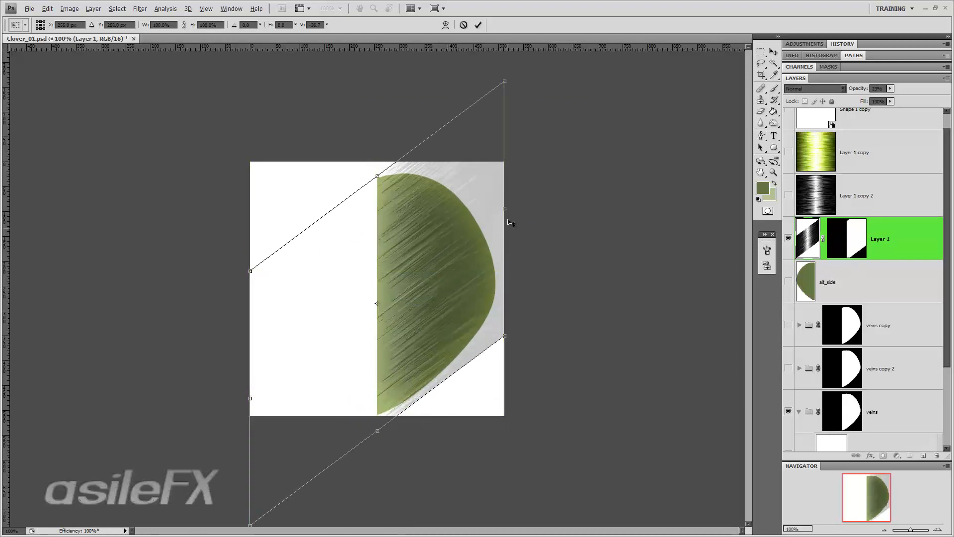
mouse_move(507, 213)
left_mouse_down()
mouse_move(507, 190)
mouse_move(510, 217)
left_mouse_up()
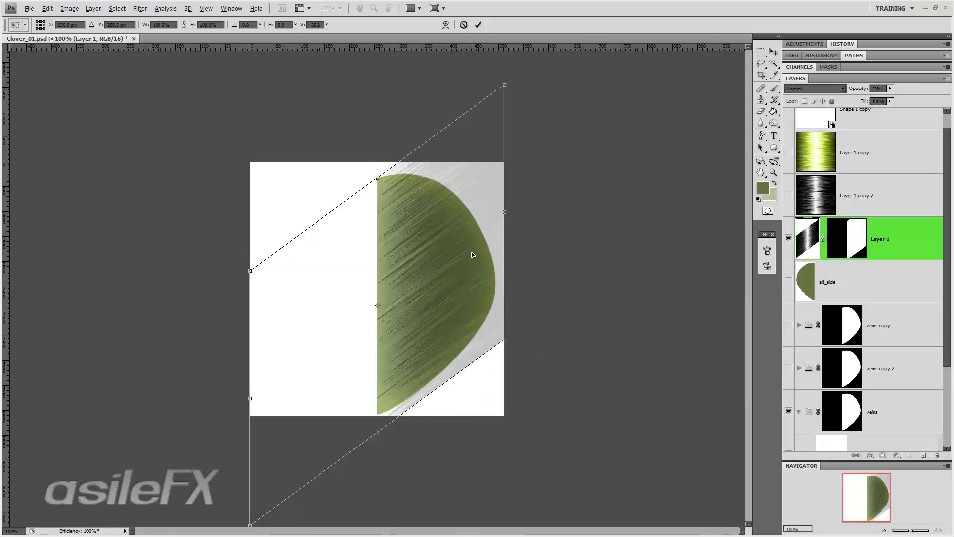
- Try to warp the skewed Layer 1 and its linked mask so the fibers curve along the leaf's outline
right_click(475, 233)
left_click(507, 296)
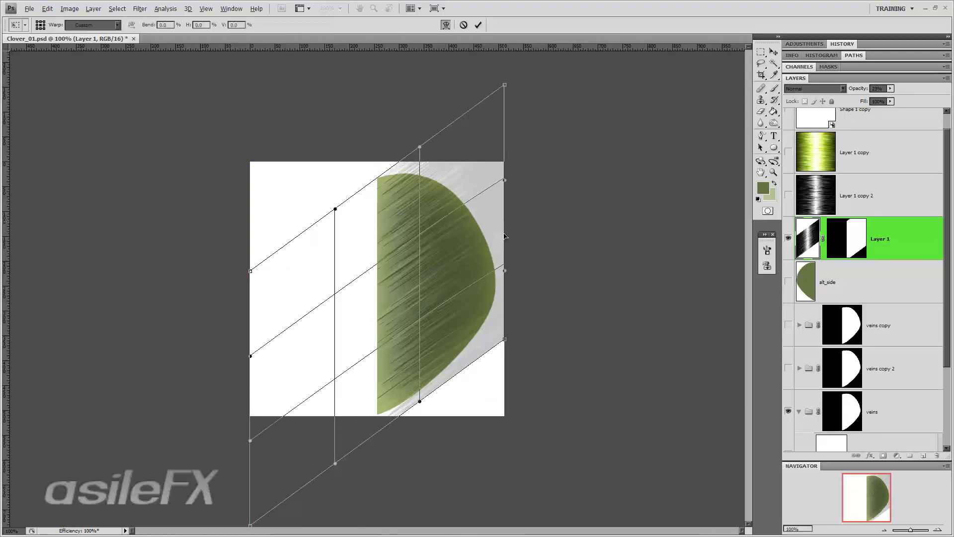
left_click_drag(505, 181, 505, 197)
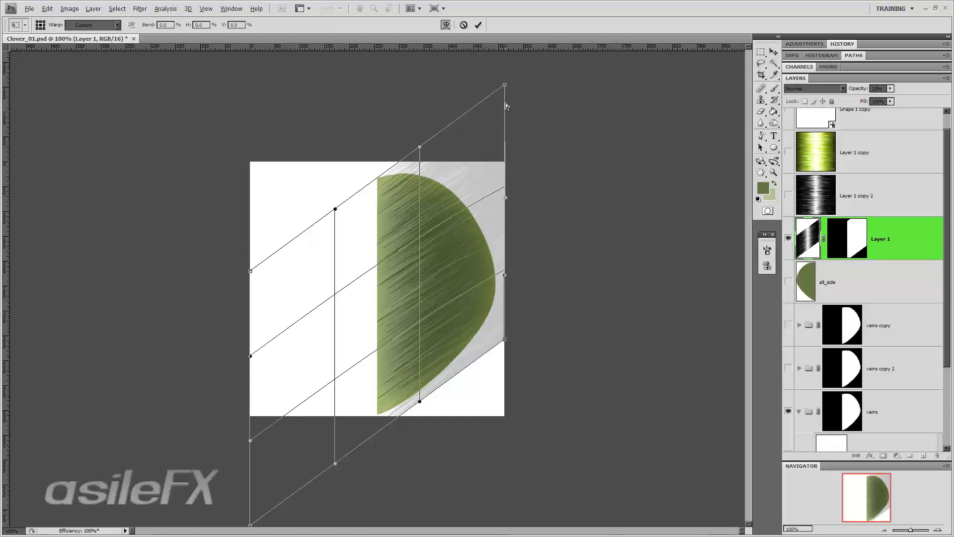
left_click_drag(505, 85, 440, 136)
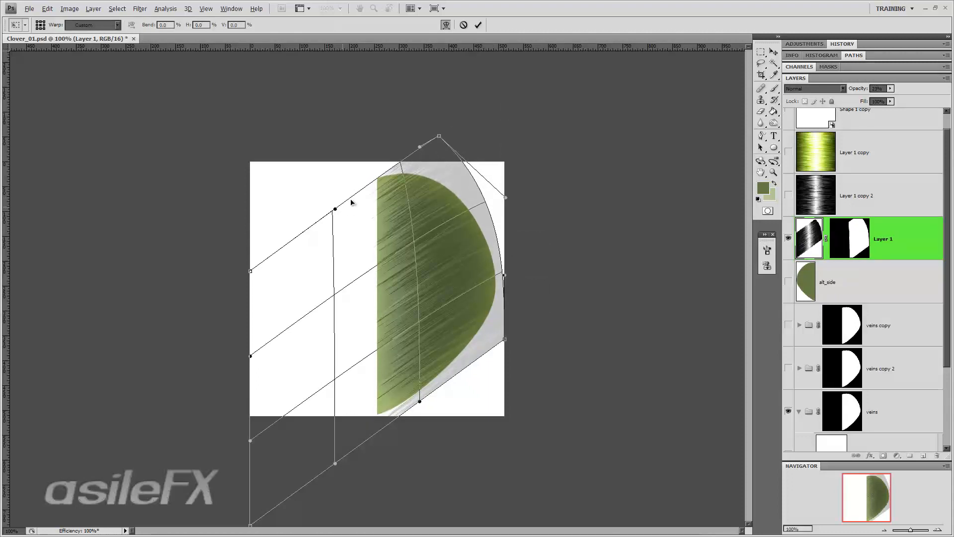
left_click_drag(335, 209, 343, 195)
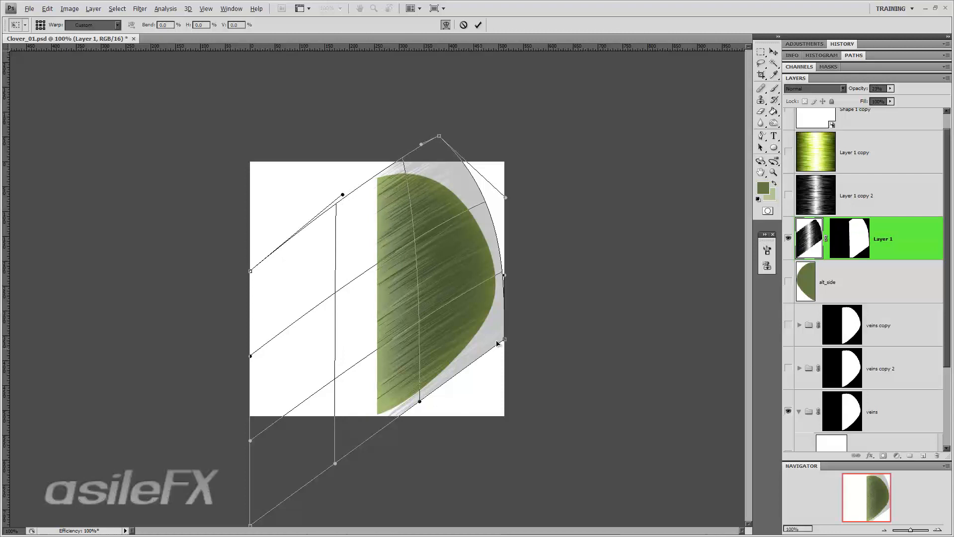
left_click_drag(503, 341, 504, 362)
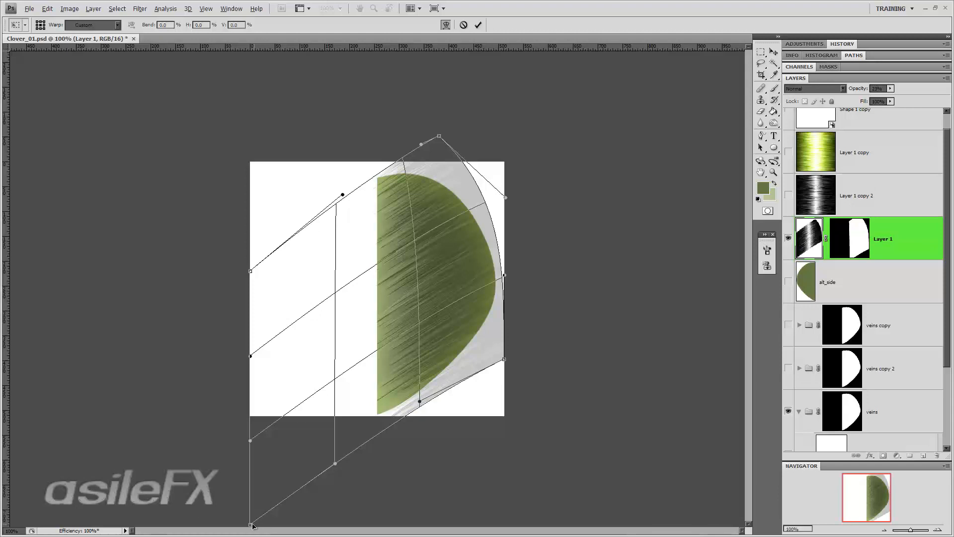
left_click_drag(250, 525, 262, 436)
left_click_drag(506, 280, 548, 262)
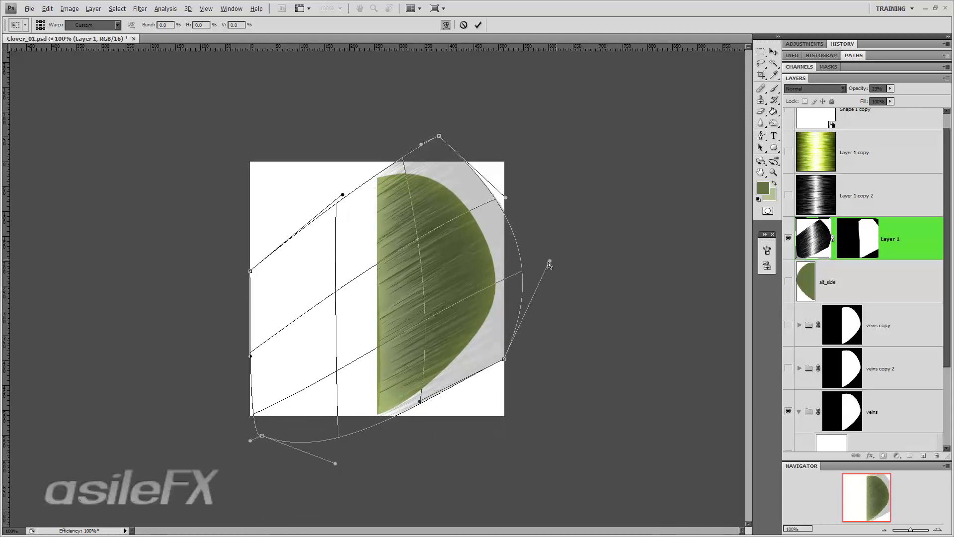
left_click_drag(507, 197, 541, 179)
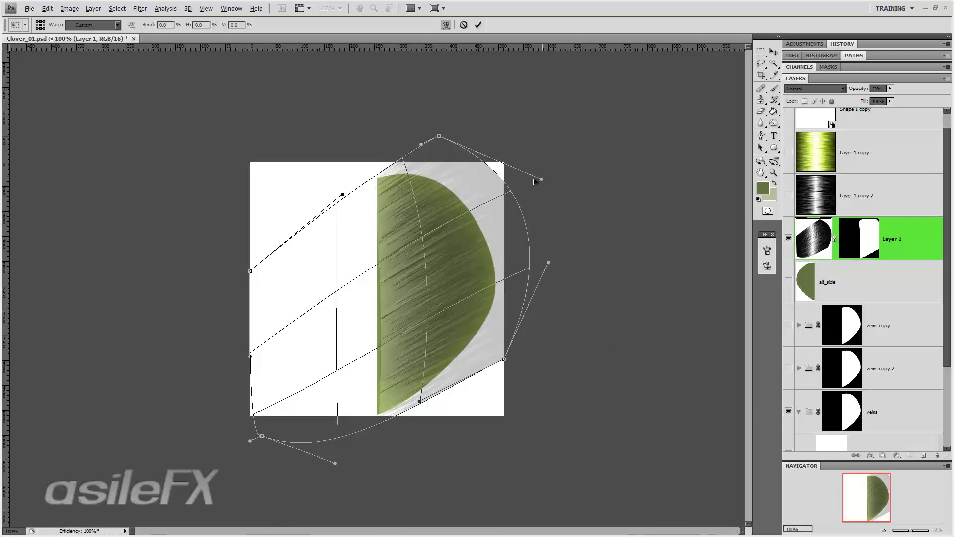
left_click_drag(252, 273, 254, 243)
left_click_drag(401, 357, 375, 345)
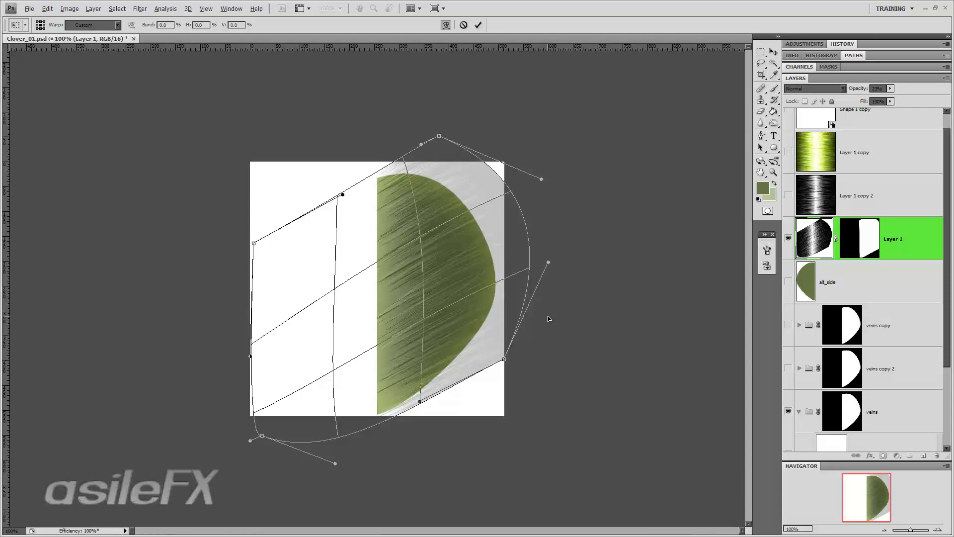
key("Return")
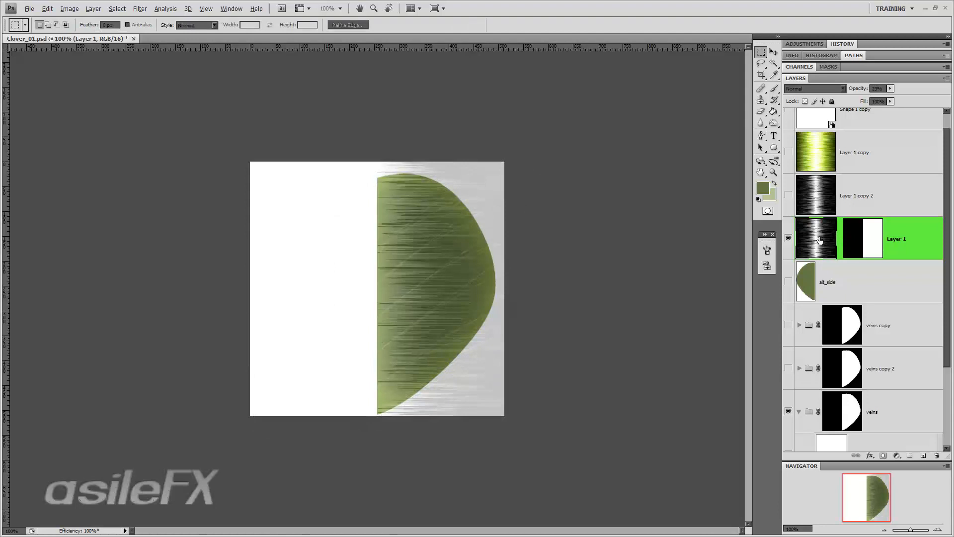
- With the mask unlinked, skew only Layer 1's texture about -35° vertically and position the diagonal fibers over the leaf half
key("ctrl+t")
right_click(419, 192)
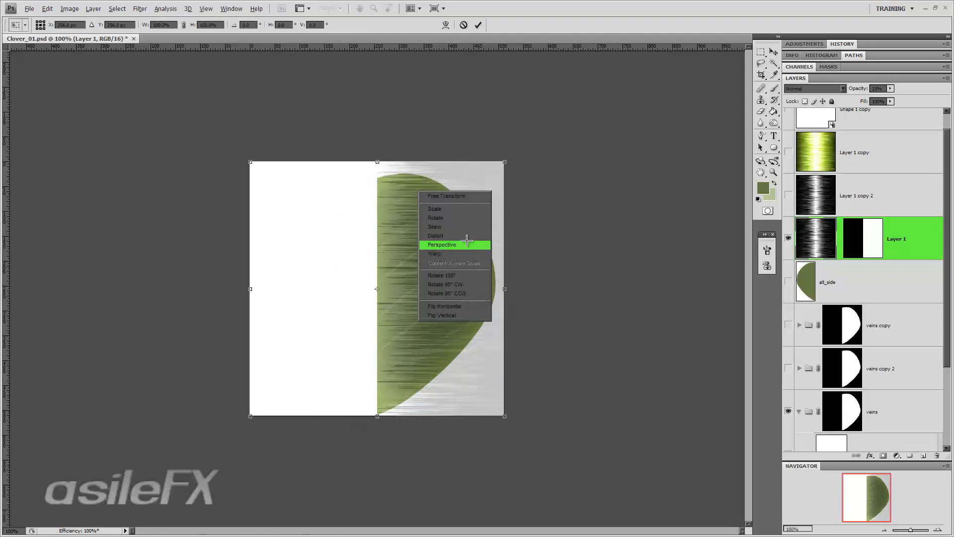
left_click(466, 235)
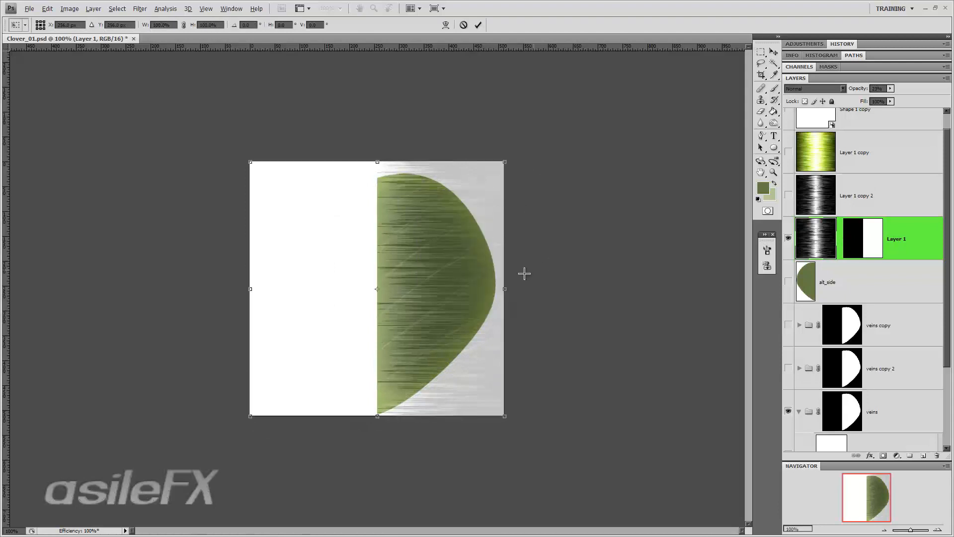
right_click(475, 264)
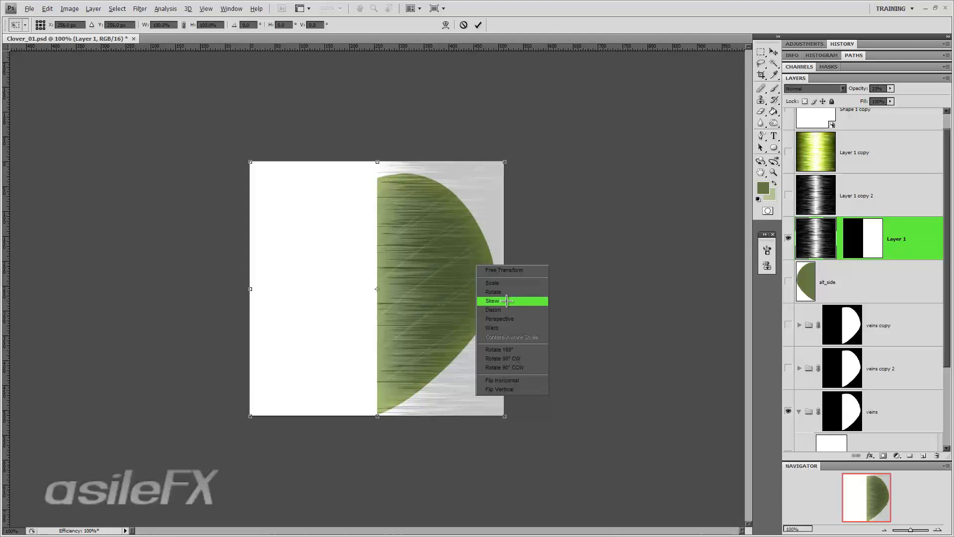
left_click(492, 302)
left_click_drag(505, 288, 507, 149)
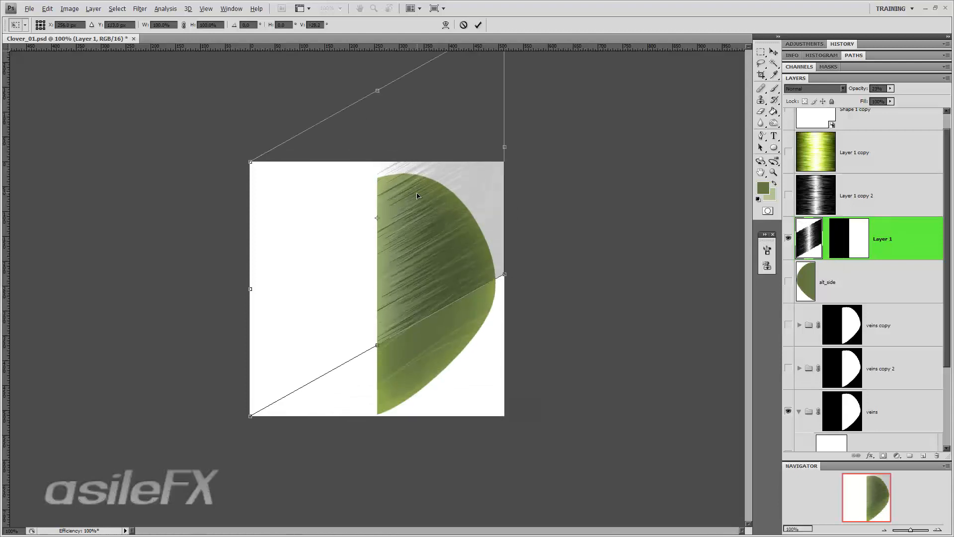
left_click_drag(416, 192, 419, 294)
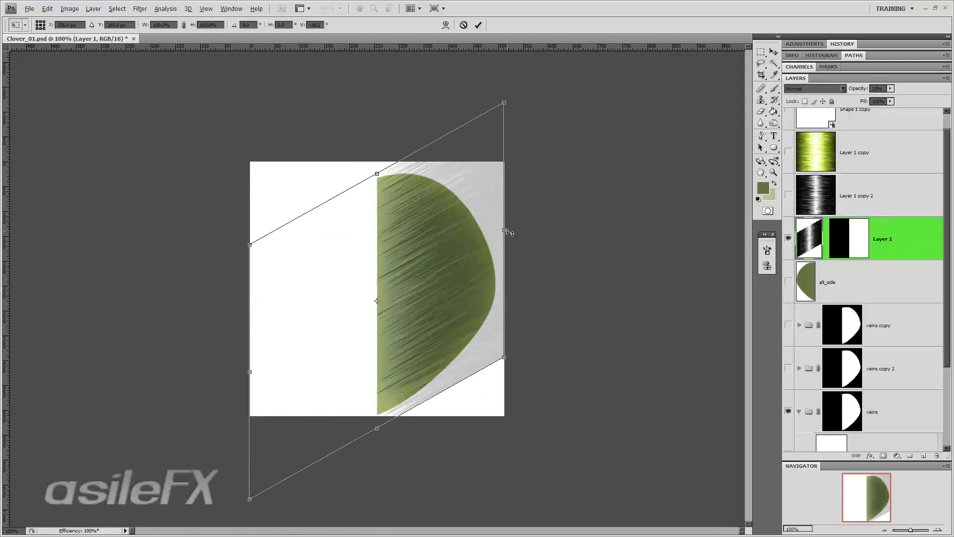
left_click_drag(507, 232, 486, 259)
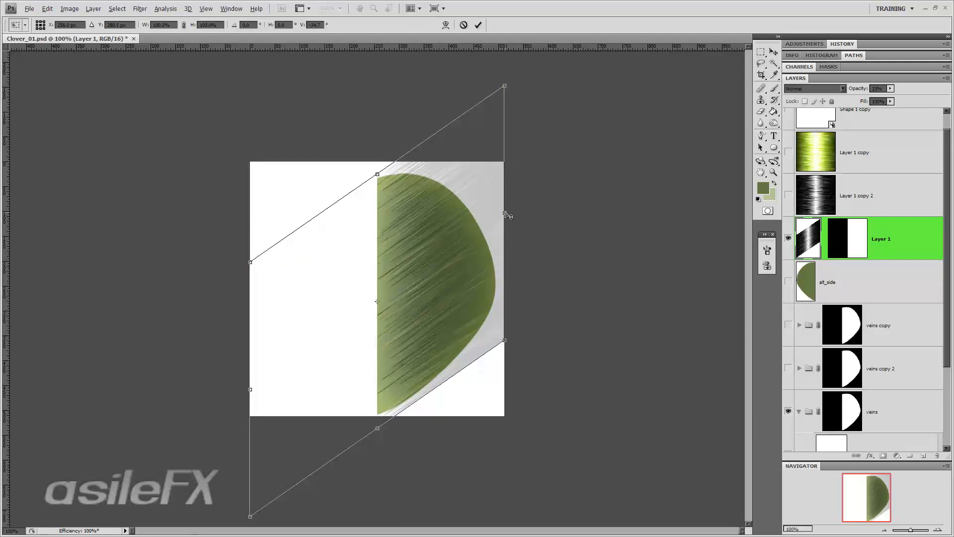
left_click_drag(507, 214, 509, 211)
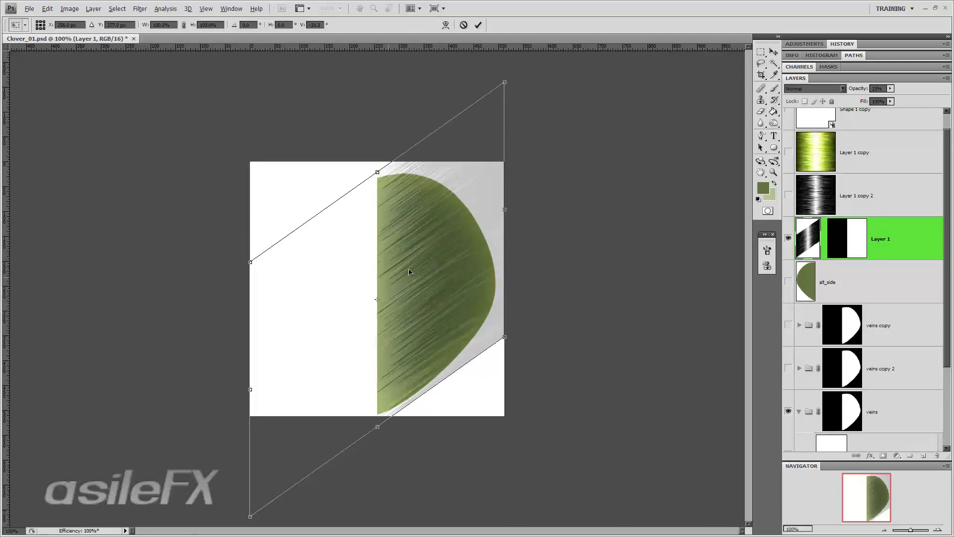
- Warp the lower edge of Layer 1's skewed texture so it bends around the base of the leaf half
right_click(457, 239)
left_click(478, 303)
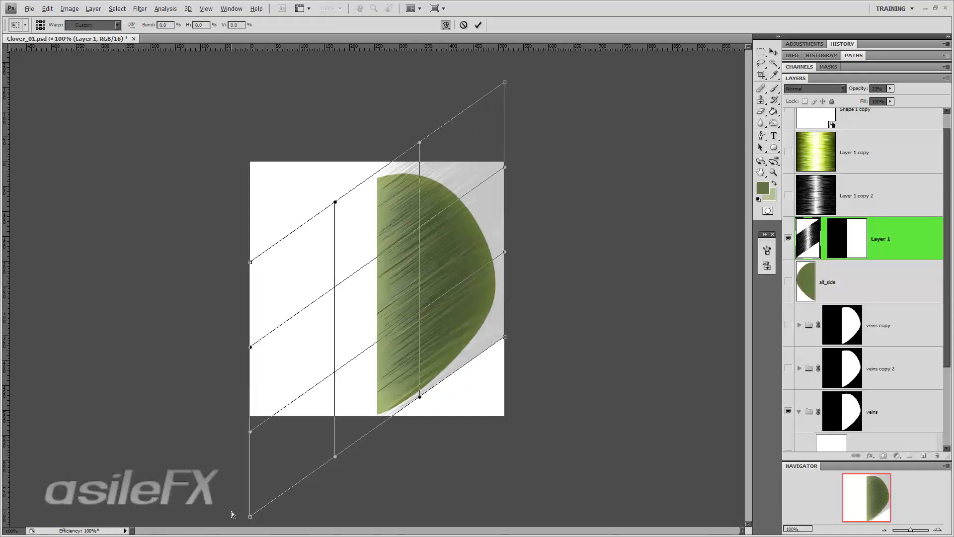
left_click_drag(249, 518, 252, 442)
mouse_move(506, 338)
left_mouse_down()
mouse_move(505, 355)
mouse_move(500, 347)
left_mouse_up()
mouse_move(418, 400)
left_mouse_down()
mouse_move(428, 401)
mouse_move(423, 411)
left_mouse_up()
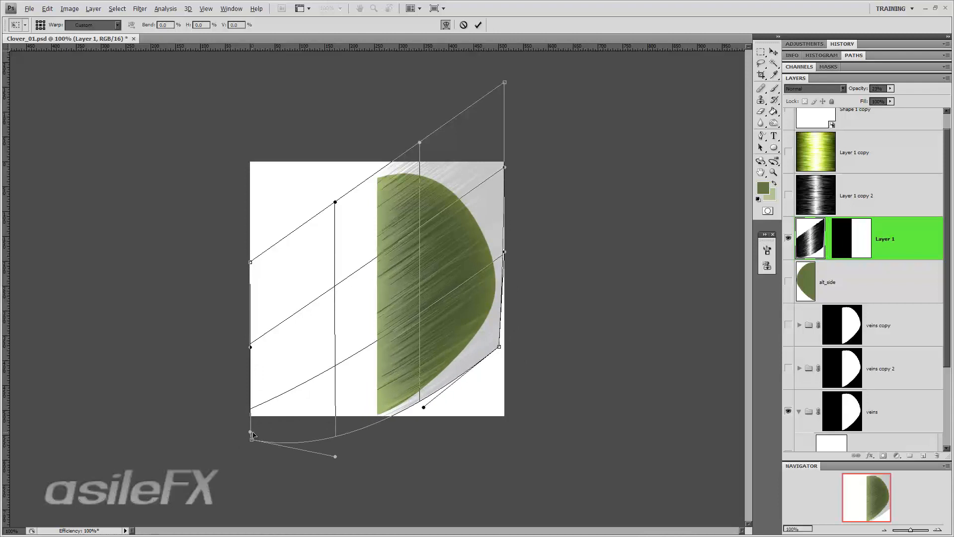
left_click_drag(253, 433, 255, 426)
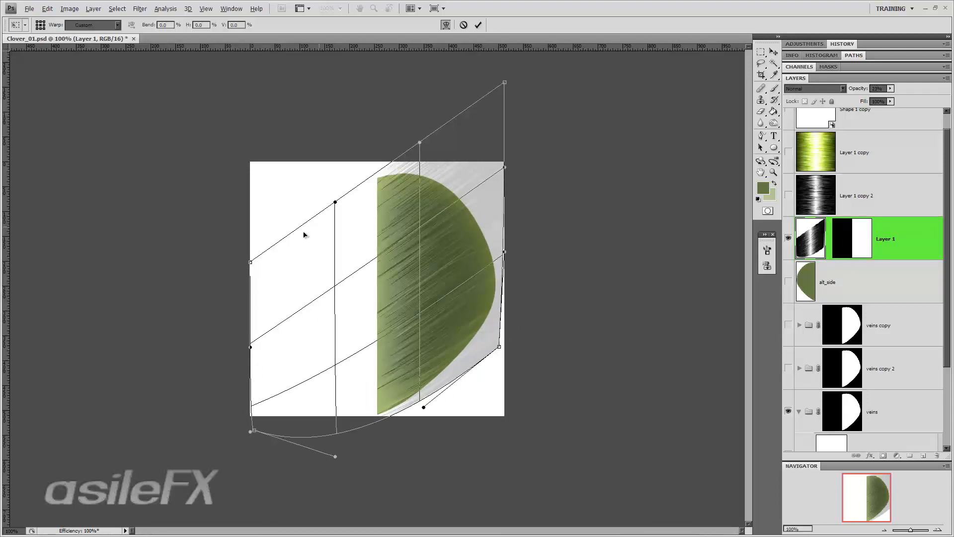
- Warp the upper corners of the texture inward so the fibers arch over the leaf's rounded top, and apply the transform
left_click_drag(251, 264, 308, 277)
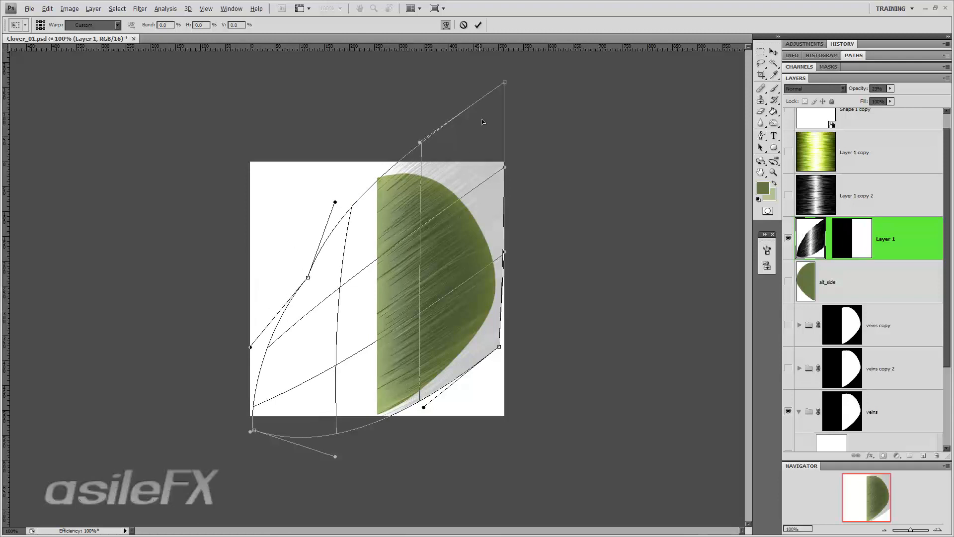
left_click_drag(507, 86, 481, 169)
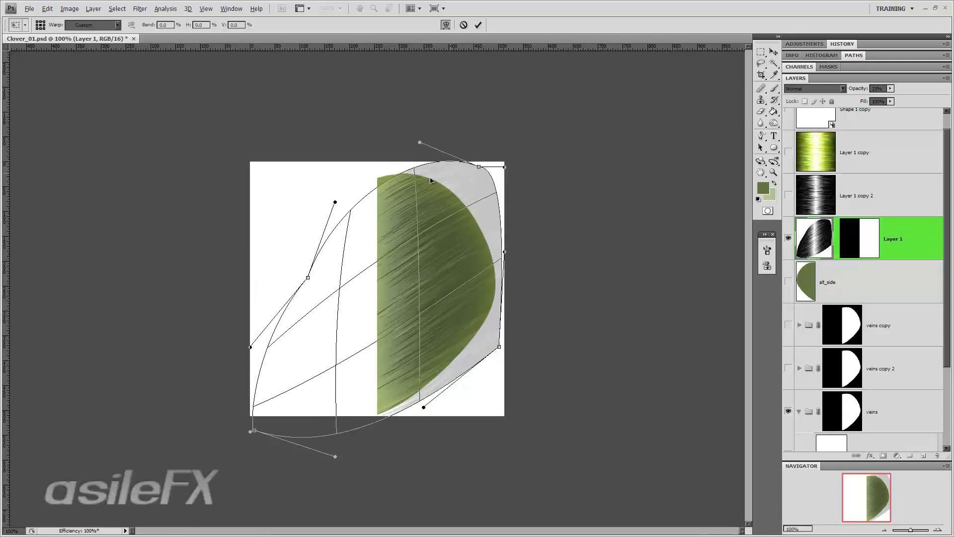
left_click_drag(351, 212, 347, 203)
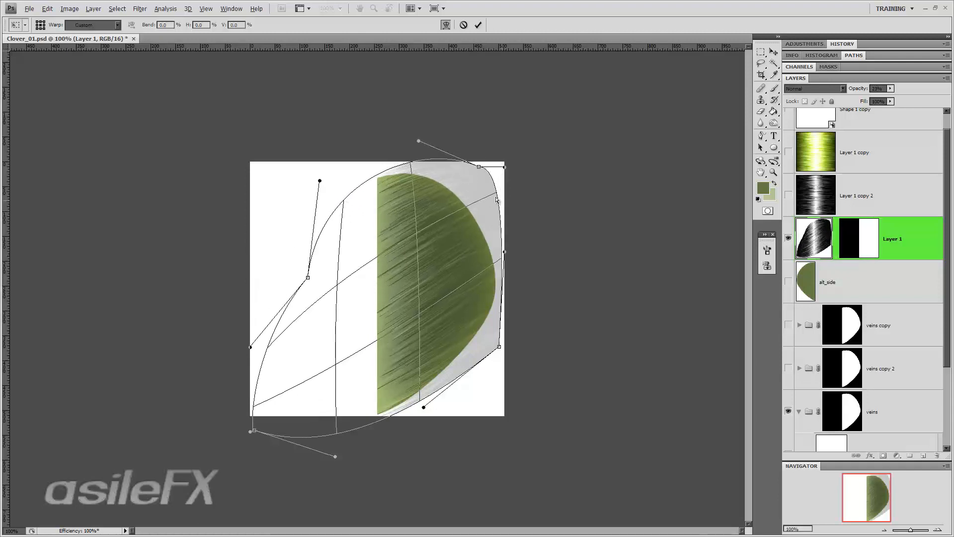
mouse_move(497, 199)
left_mouse_down()
mouse_move(512, 207)
mouse_move(495, 213)
mouse_move(498, 205)
left_mouse_up()
left_click_drag(478, 167, 463, 131)
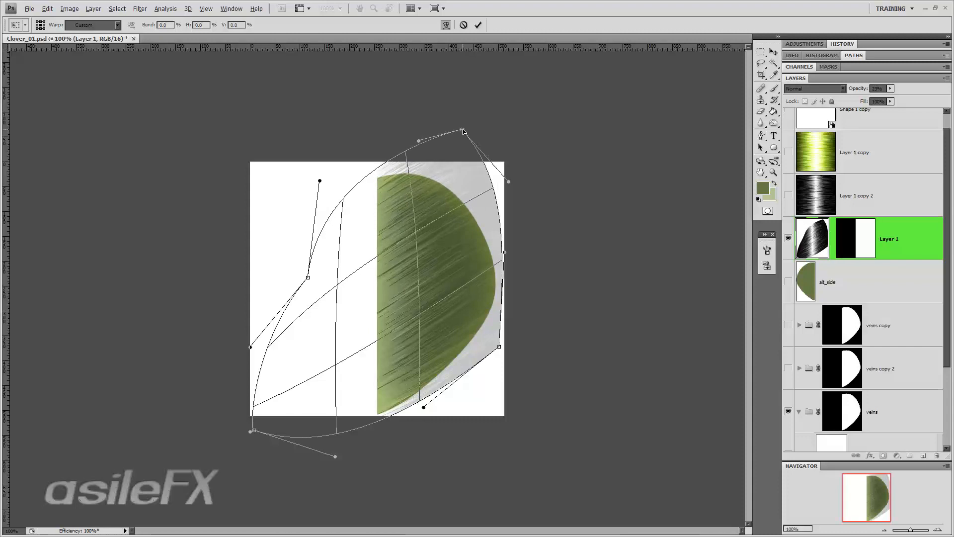
key("Return")
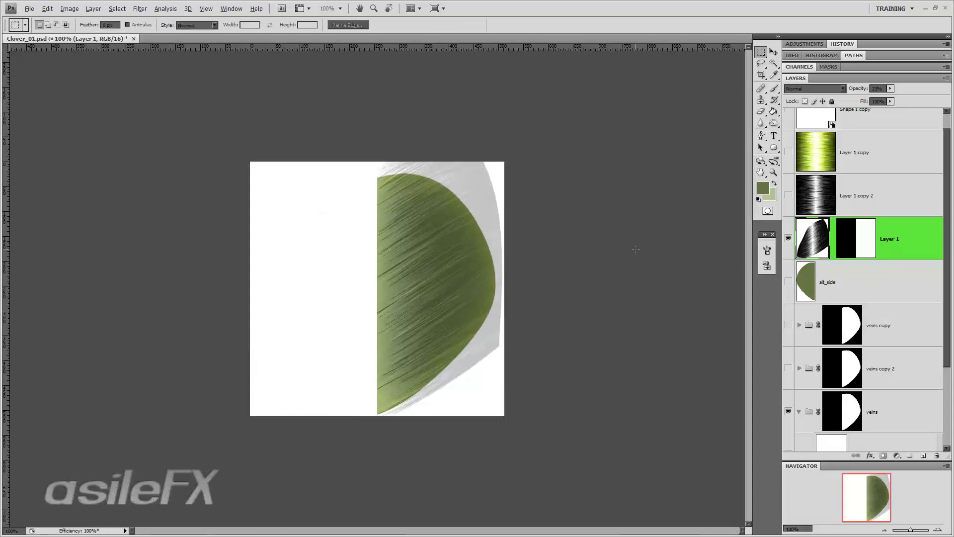
- Duplicate the warped Layer 1 with its mask and hide the copy
left_click(937, 530)
left_click(937, 529)
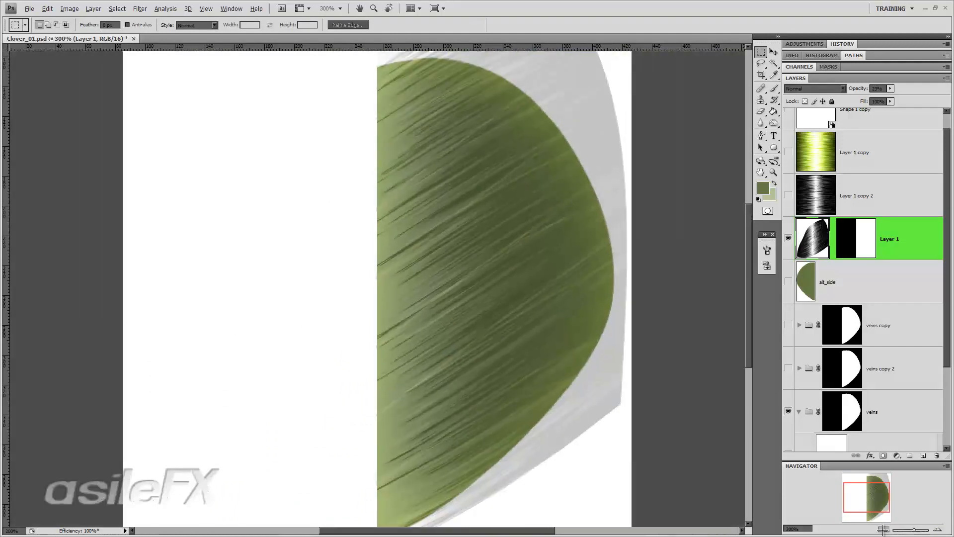
left_click(884, 529)
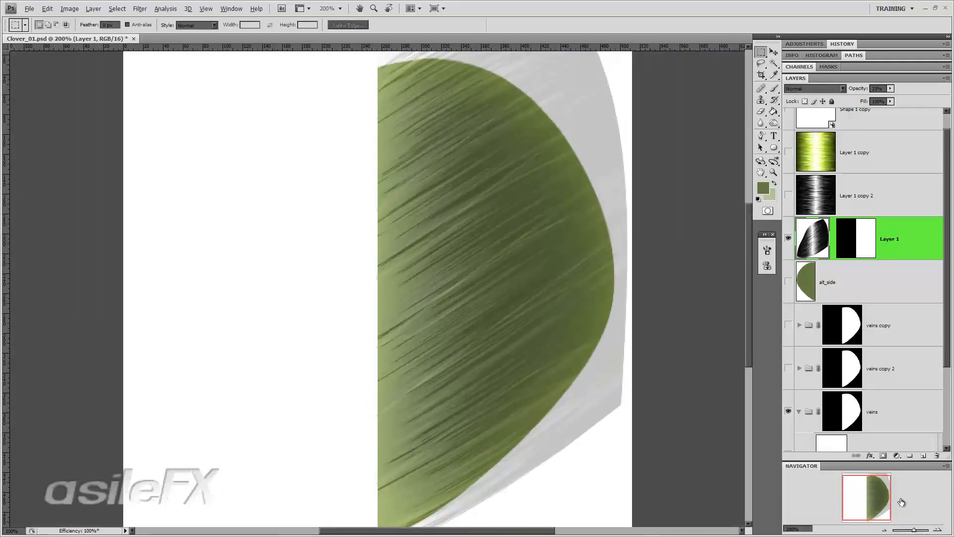
left_click_drag(894, 228, 924, 456)
left_click(788, 214)
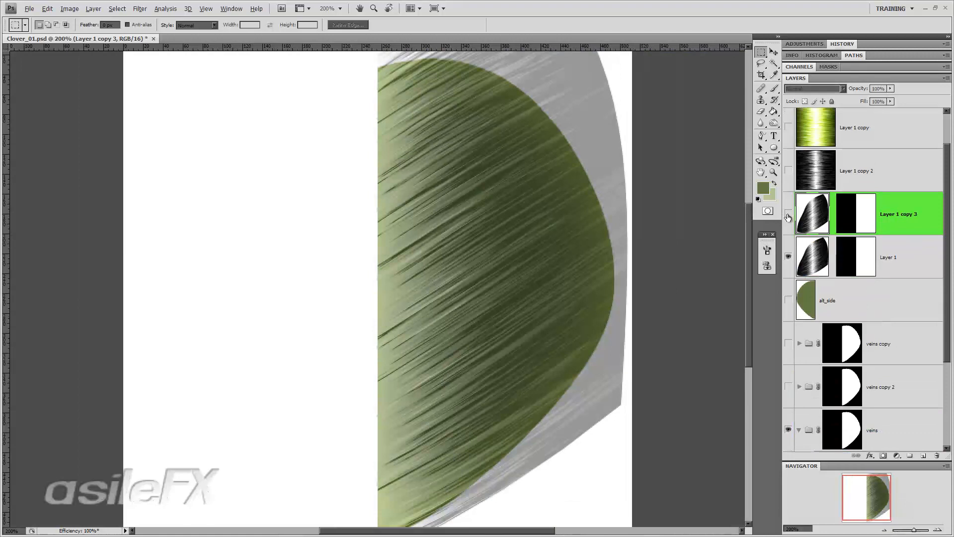
- Restore Layer 1's opacity to 100% and check the texture against the leaf beneath
left_click(932, 254)
left_click(891, 88)
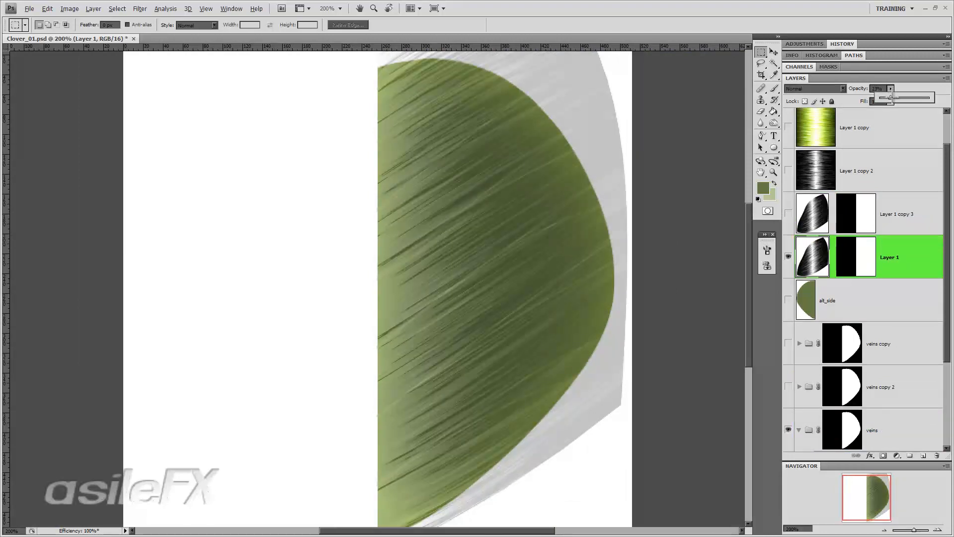
left_click_drag(890, 97, 930, 97)
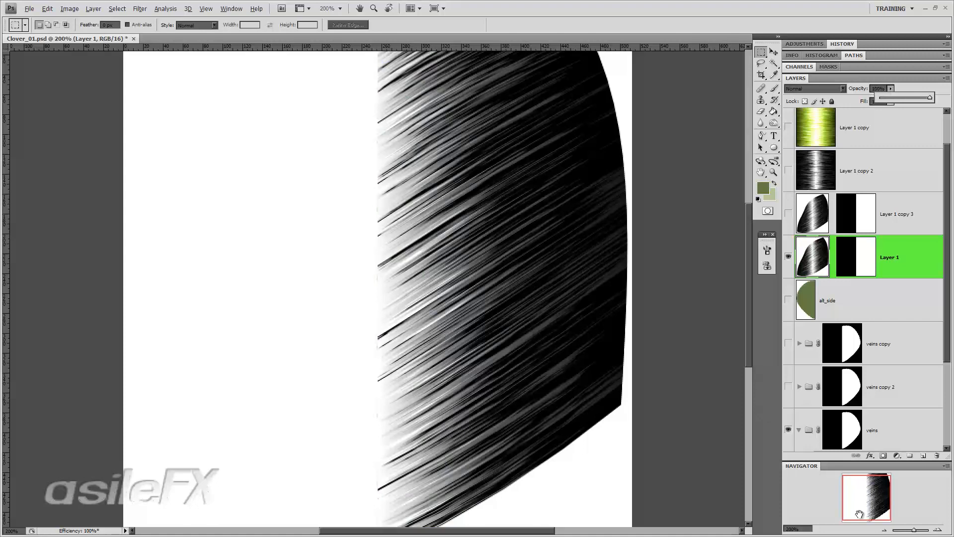
left_click(885, 529)
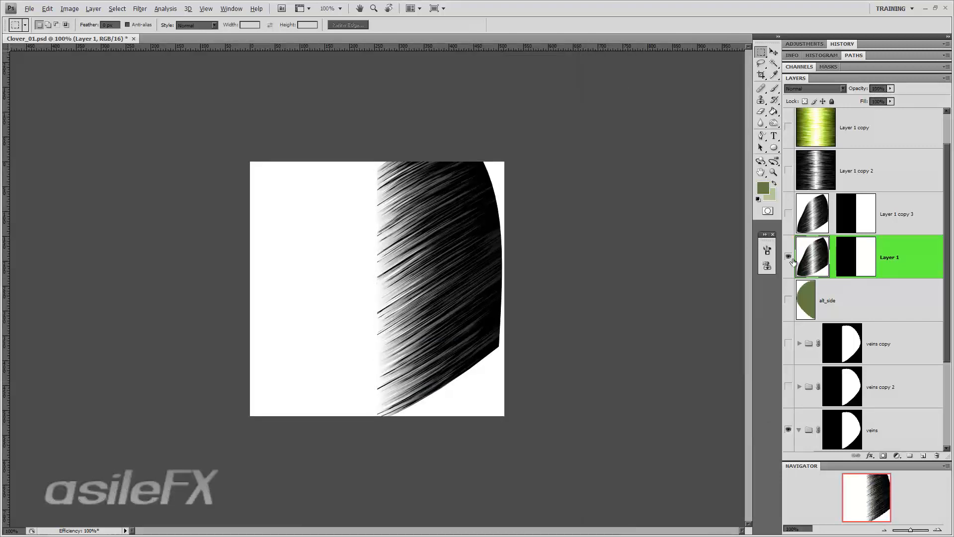
left_click(790, 258)
left_click(790, 258)
- Select the right half of the canvas, copy Layer 1's texture from it, and hide Layer 1
left_click_drag(527, 125, 365, 415)
left_click_drag(421, 292, 424, 291)
left_click(789, 257)
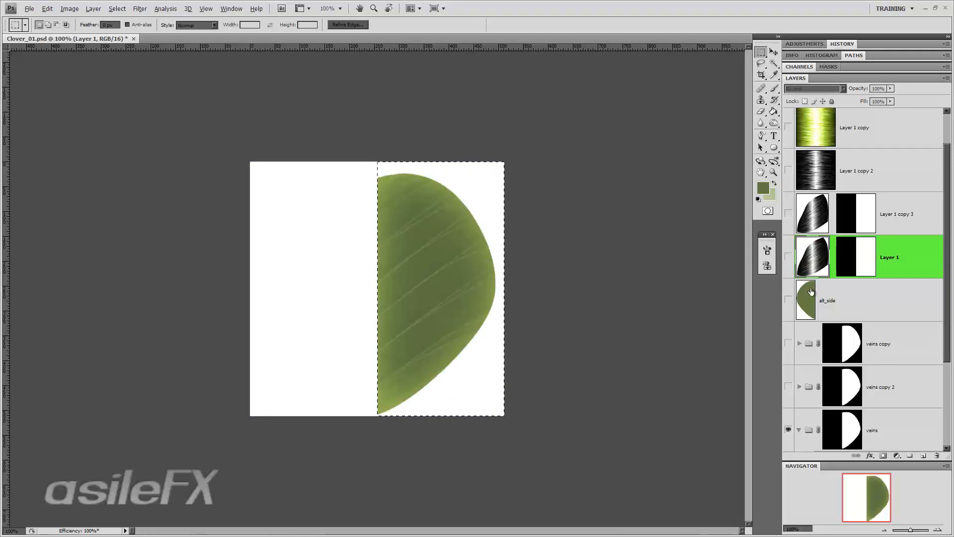
- Group the Main Leaf layer into a group named "Main Leaf" and mask the group with the right-half selection
scroll(860, 303, "down", 3)
left_click(869, 393)
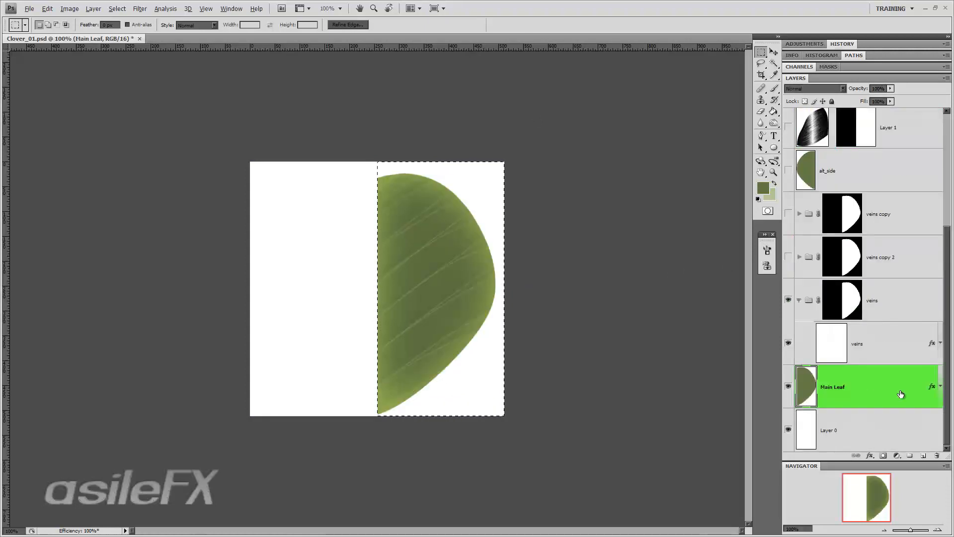
left_click(944, 78)
left_click(911, 131)
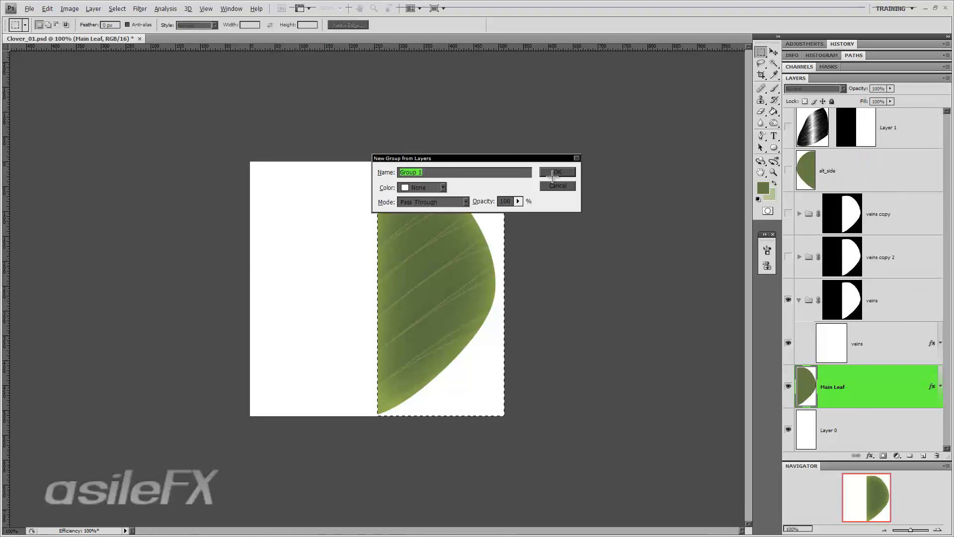
type("Main Leaf")
left_click(560, 172)
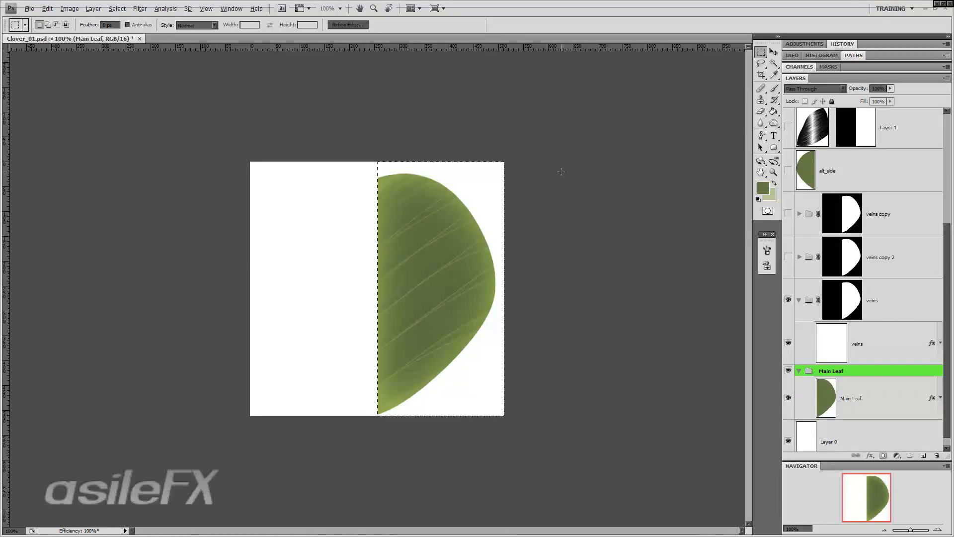
left_click(885, 455)
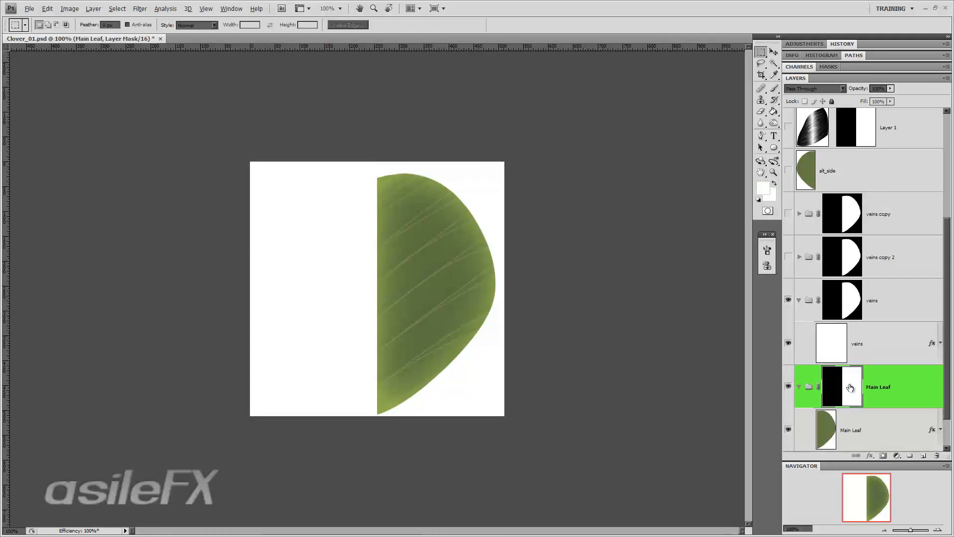
- Try to paste the copied half texture into the Main Leaf group's mask, then deselect
left_click(829, 67)
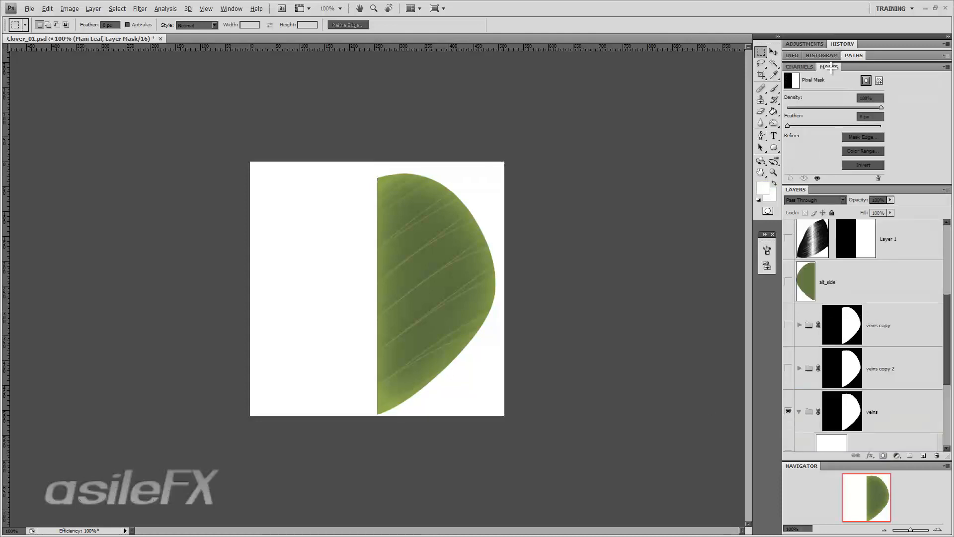
left_click(799, 67)
scroll(890, 105, "down", 2)
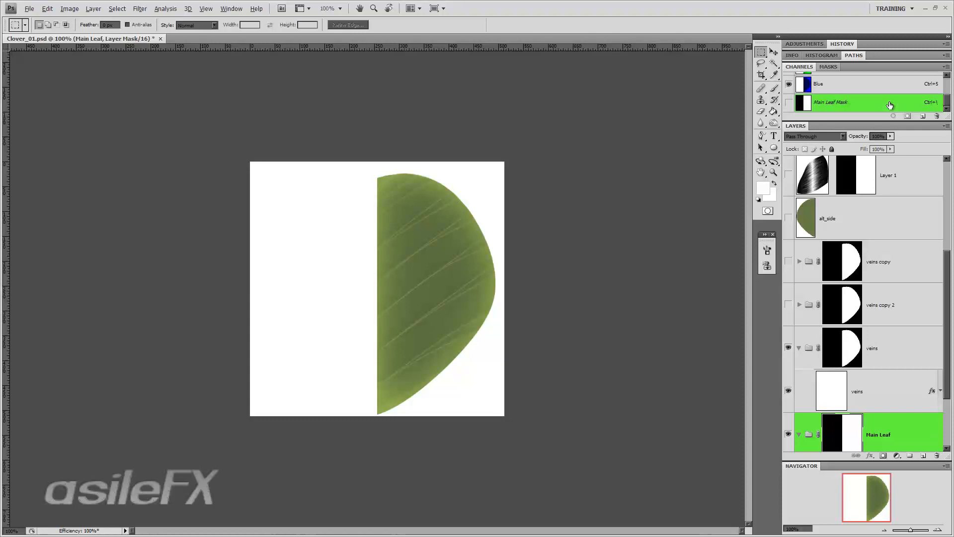
key("backslash")
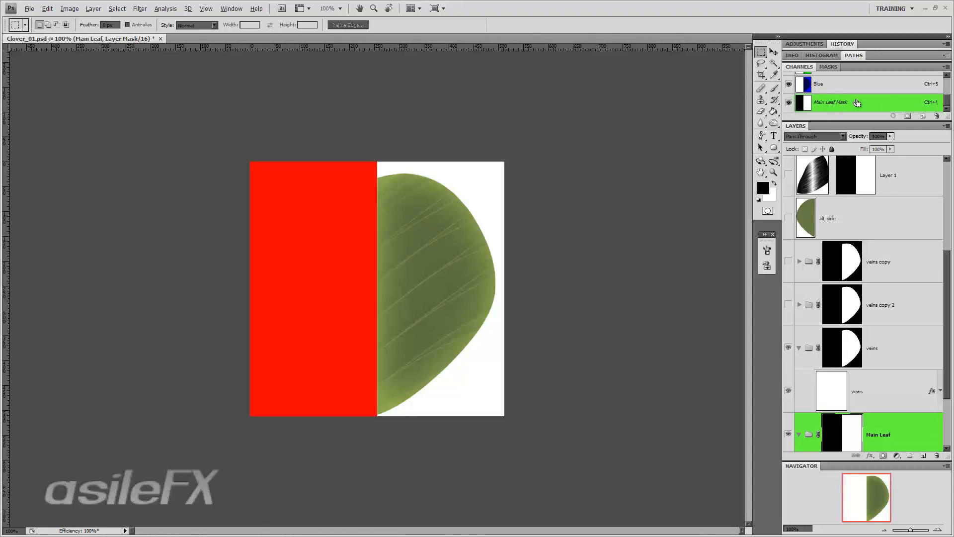
key("ctrl+v")
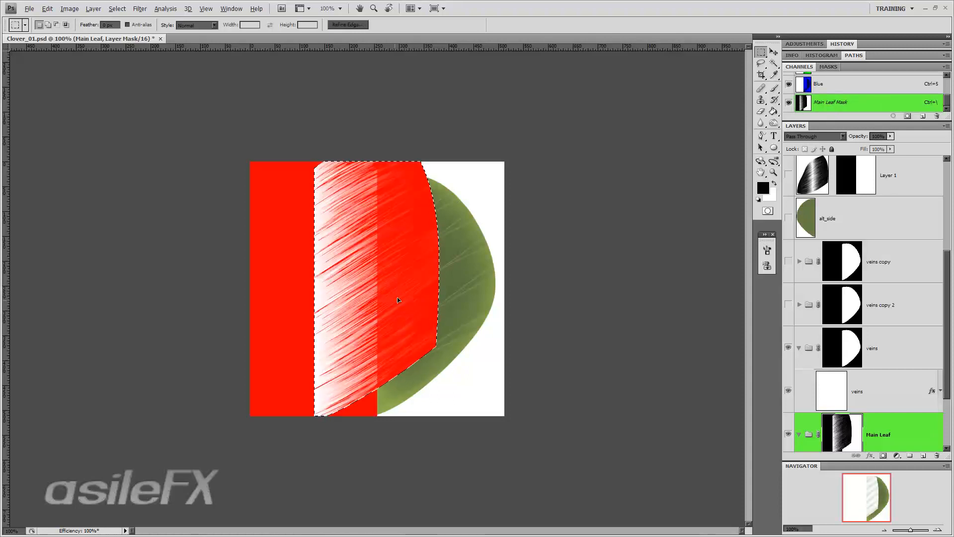
key("ctrl+d")
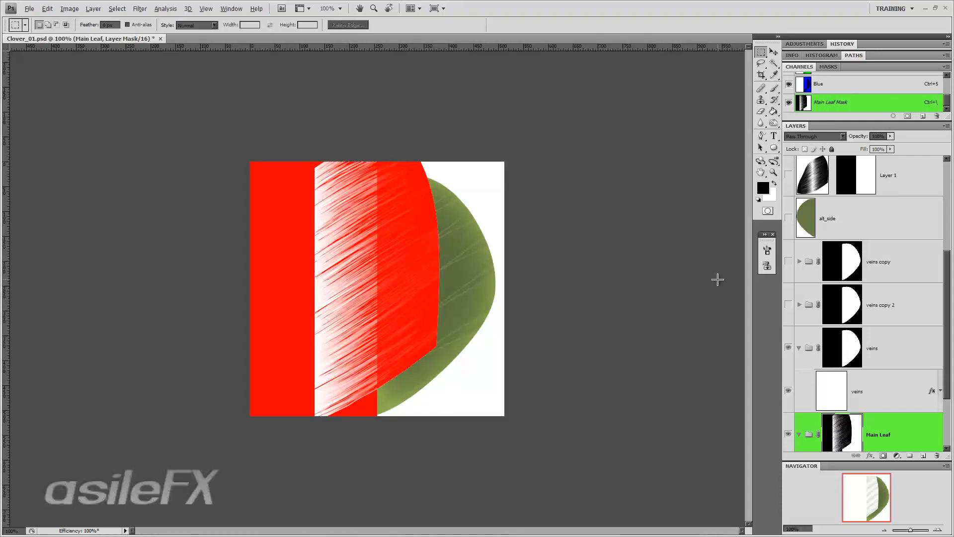
- Restore the selection and delete the Paste state from the history to remove the texture from the group's mask
key("ctrl+z")
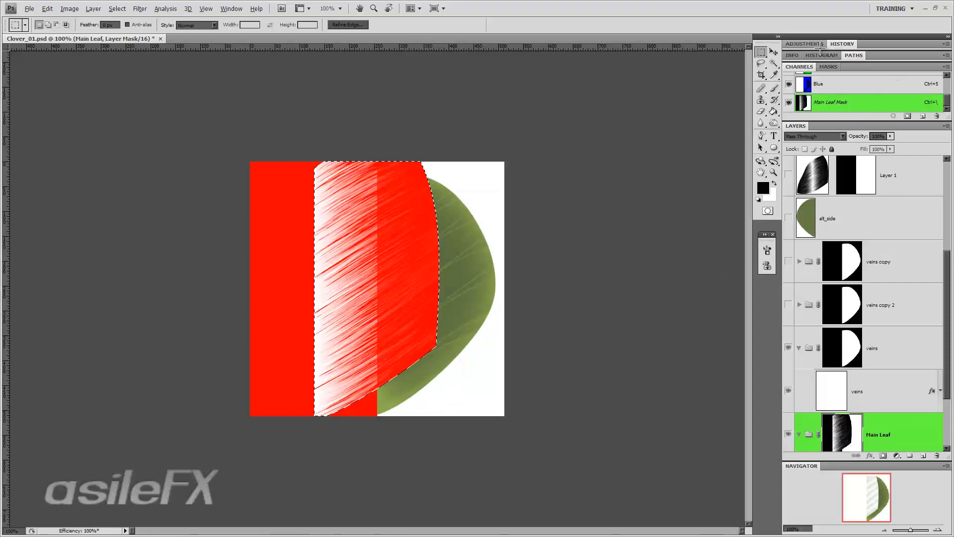
left_click(842, 44)
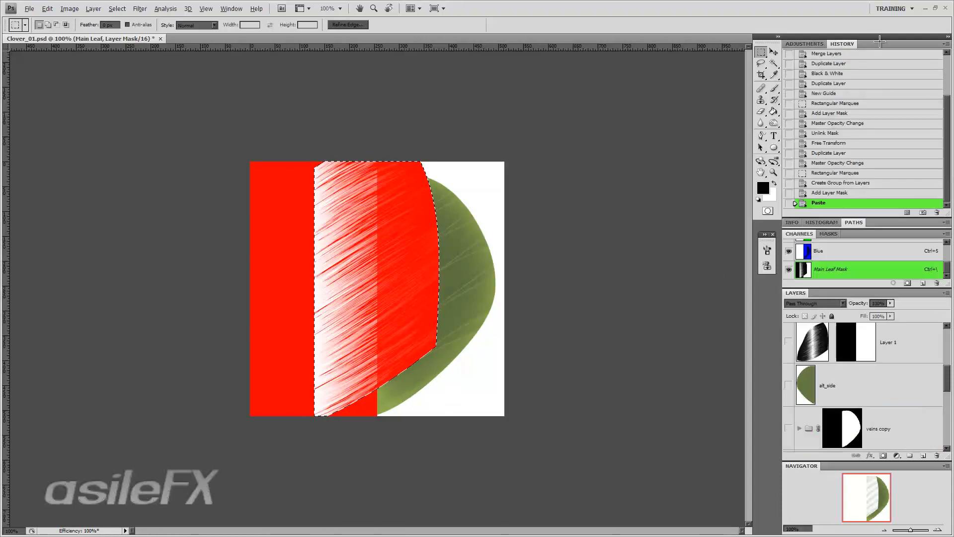
right_click(835, 202)
left_click(852, 215)
key("Return")
- Disable Layer 1's mask, copy its full texture with the whole canvas selected, and hide the layer
scroll(855, 344, "up", 3)
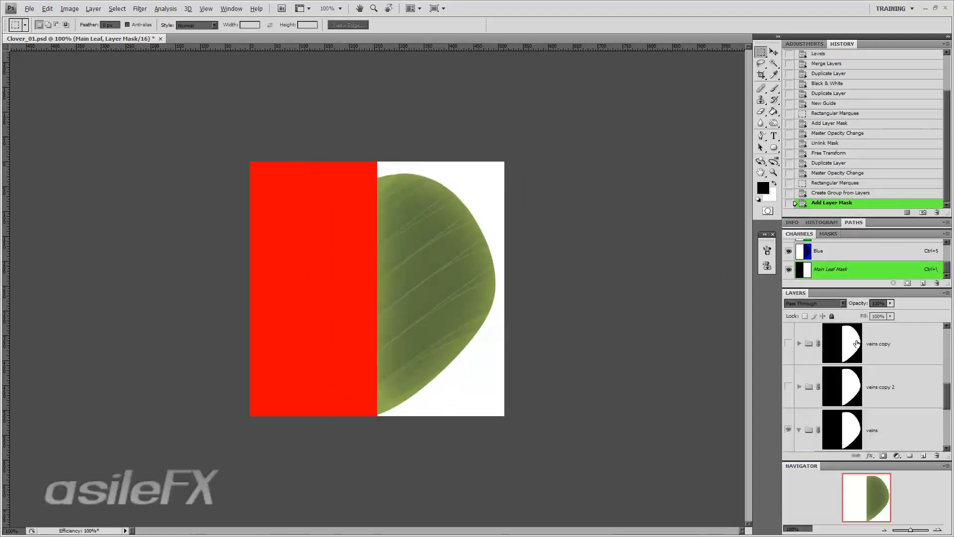
scroll(857, 351, "up", 2)
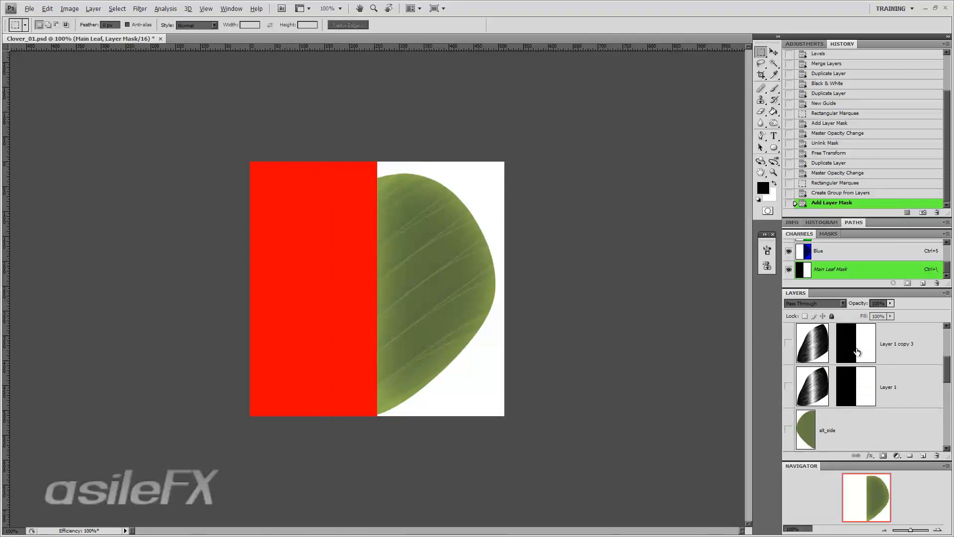
key("backslash")
left_click(788, 387)
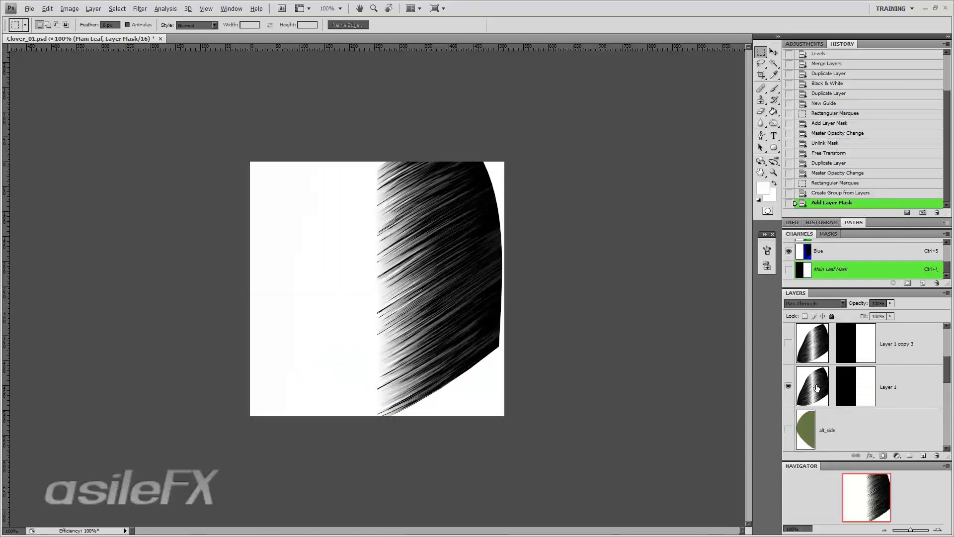
left_click(817, 387)
right_click(855, 387)
left_click(893, 389)
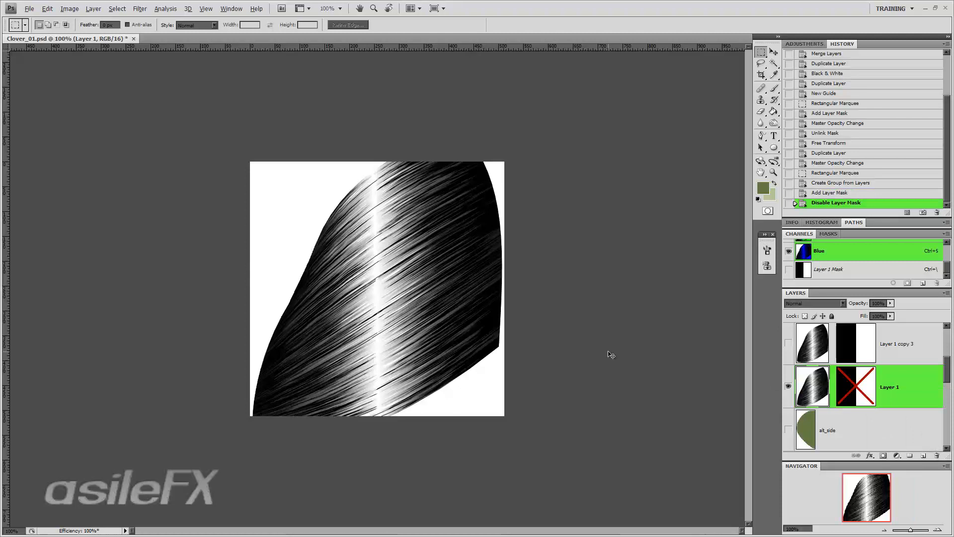
key("ctrl+a")
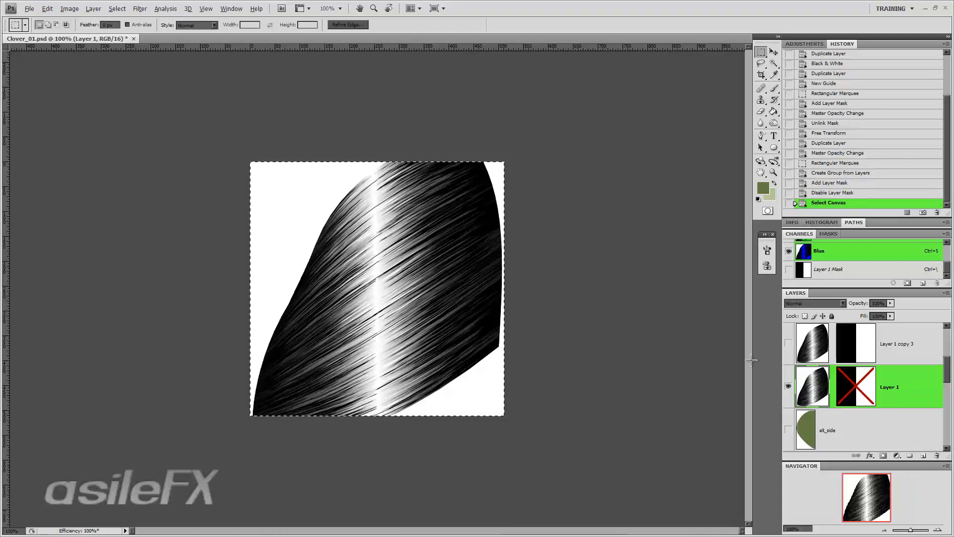
left_click(789, 386)
- Paste the full fibers texture into the Main Leaf group's mask, deselect, and return to the normal color view
scroll(790, 387, "down", 3)
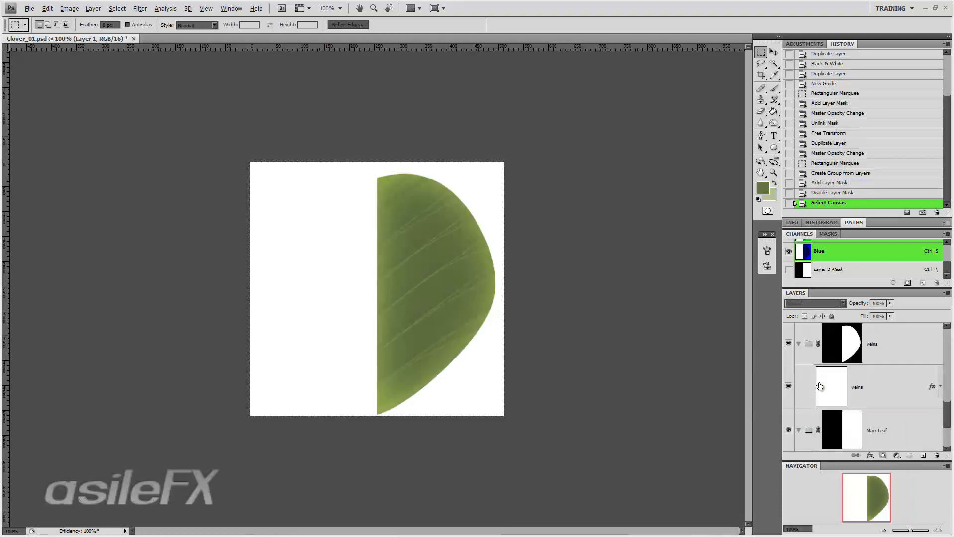
left_click(863, 347)
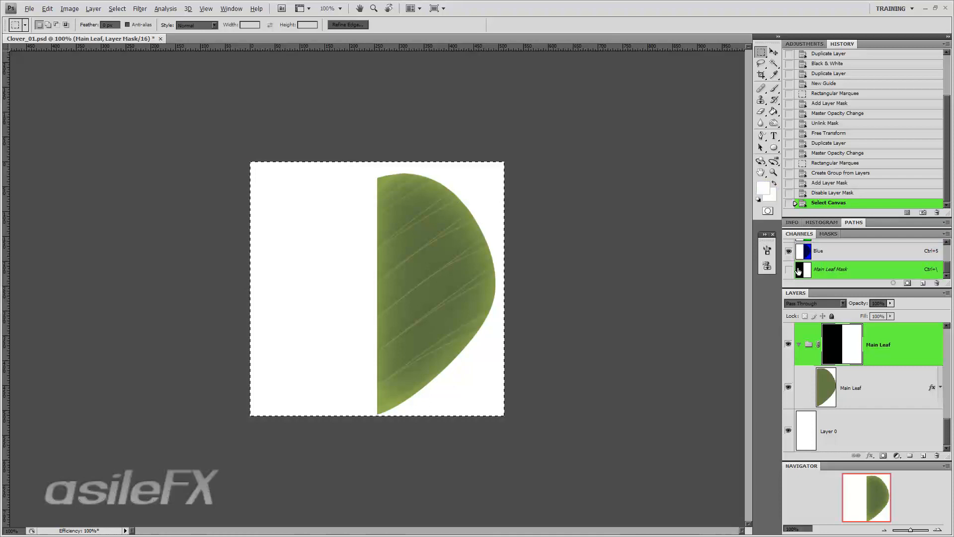
left_click(841, 269)
key("ctrl+v")
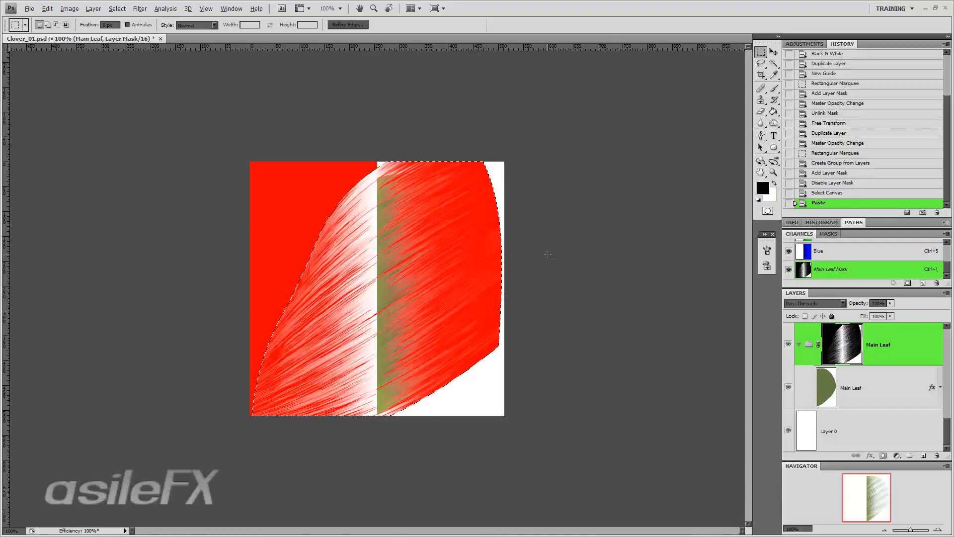
key("ctrl+d")
left_click(791, 269)
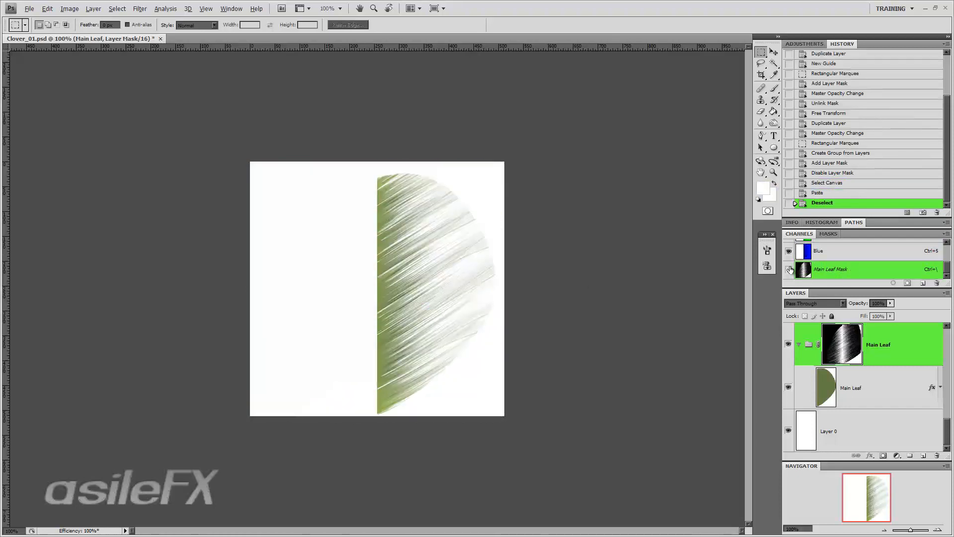
left_click(791, 269)
left_click(901, 336)
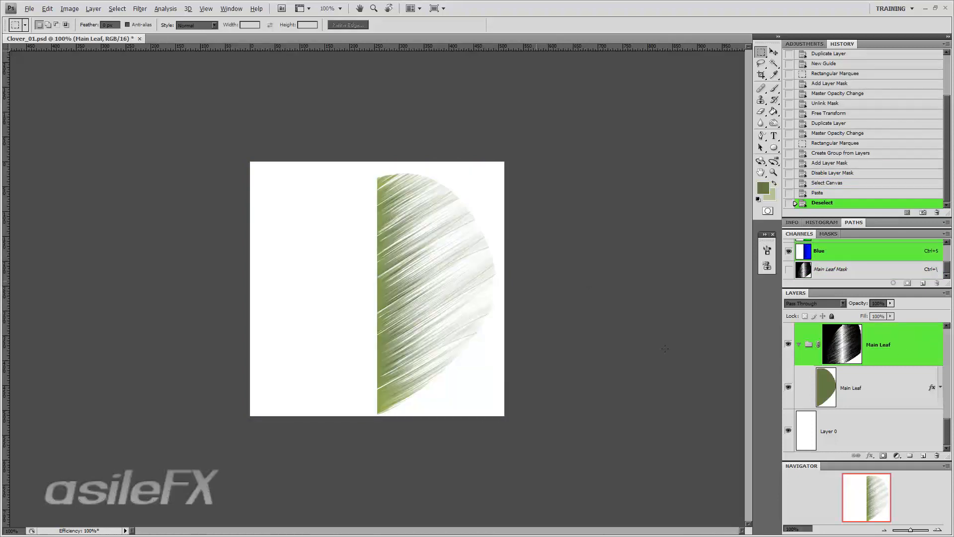
- Duplicate the Main Leaf layer and move the copy out of the group, directly above Layer 0
left_click_drag(888, 393, 923, 455)
scroll(875, 393, "down", 1)
left_click_drag(874, 359, 880, 404)
scroll(907, 393, "up", 5)
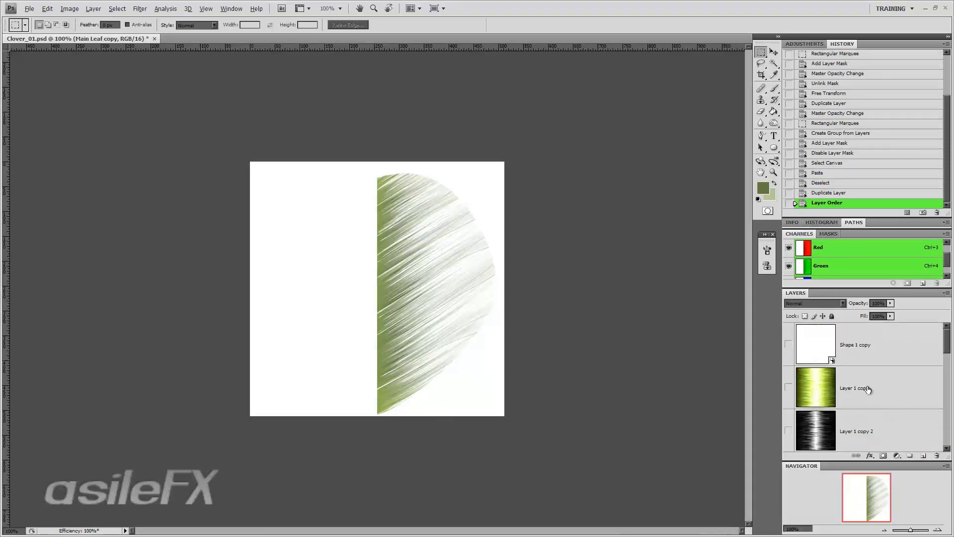
scroll(835, 380, "down", 5)
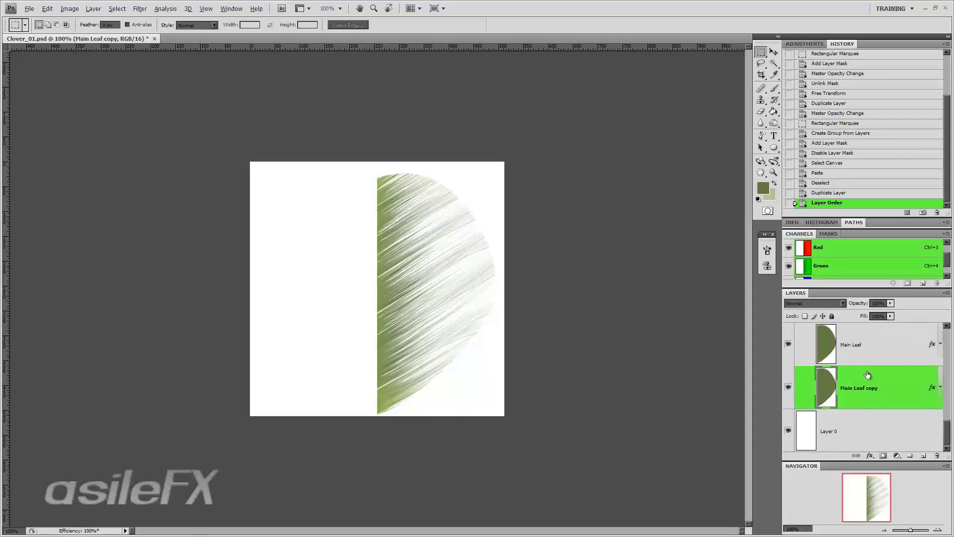
left_click_drag(867, 374, 874, 422)
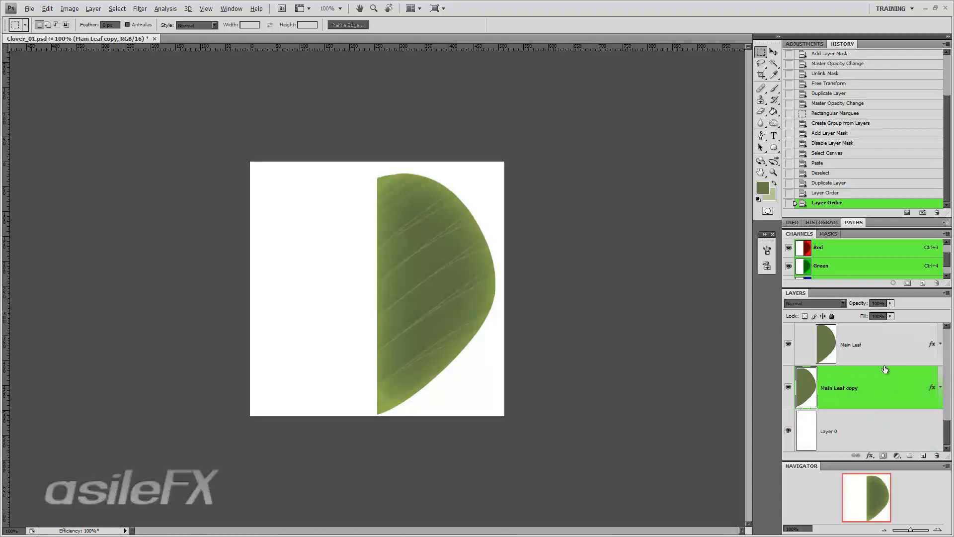
- Collapse the history and channel lists to give the layer list more room
scroll(884, 385, "up", 1)
scroll(897, 400, "up", 1)
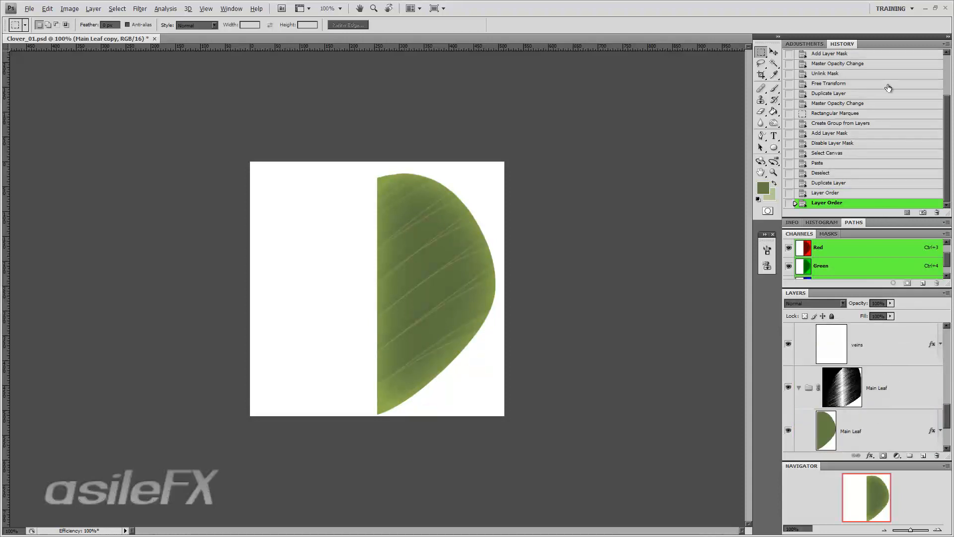
double_click(892, 42)
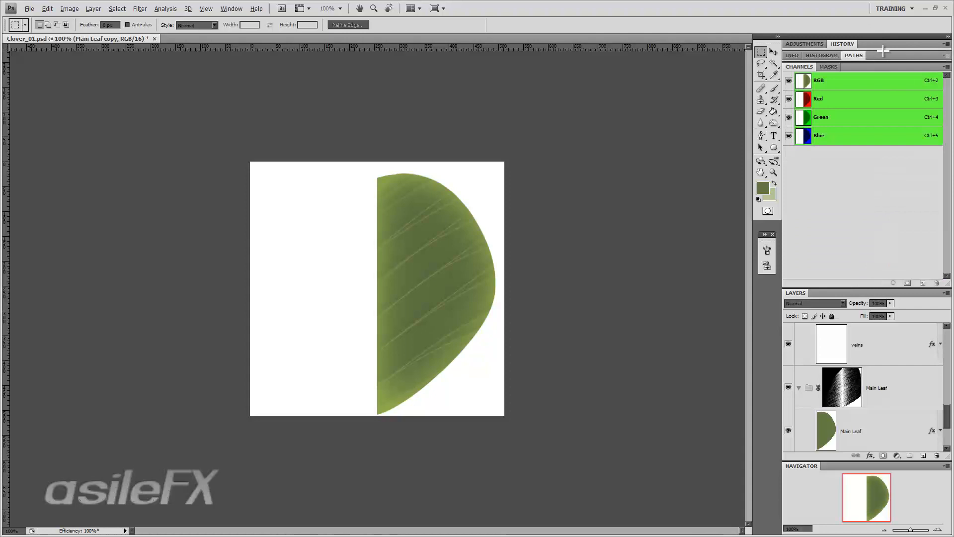
double_click(882, 66)
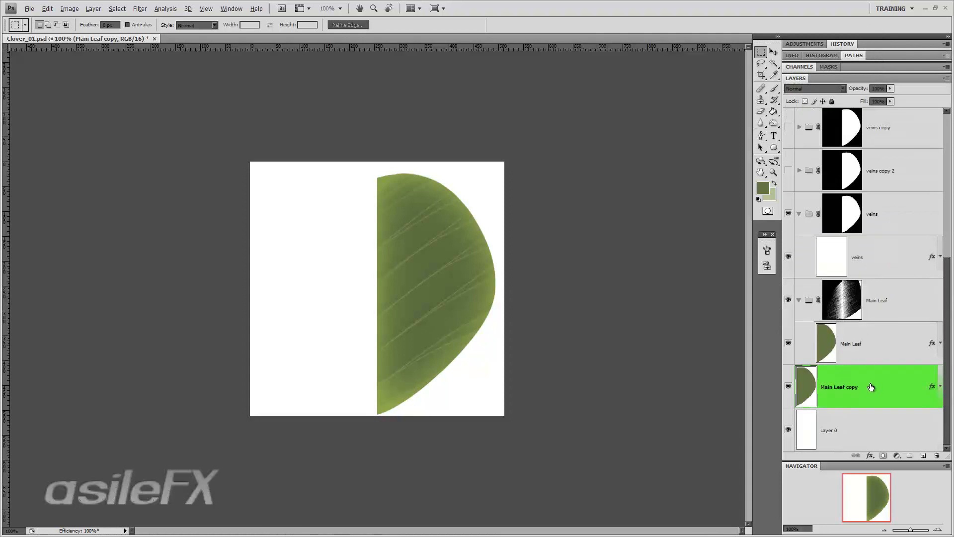
- Lower the Main Leaf copy layer's color overlay opacity to 0% and disable the overlay
scroll(871, 386, "up", 6)
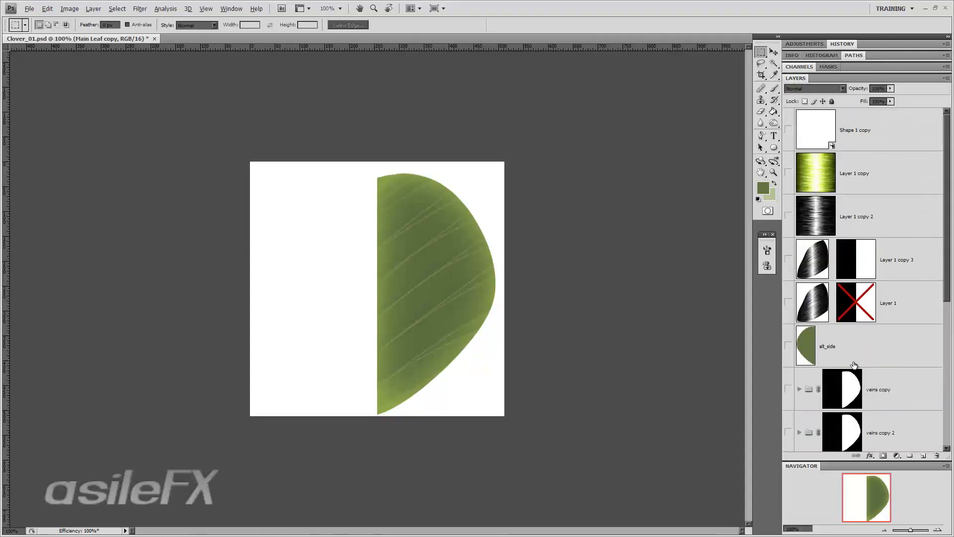
scroll(853, 365, "down", 6)
double_click(889, 384)
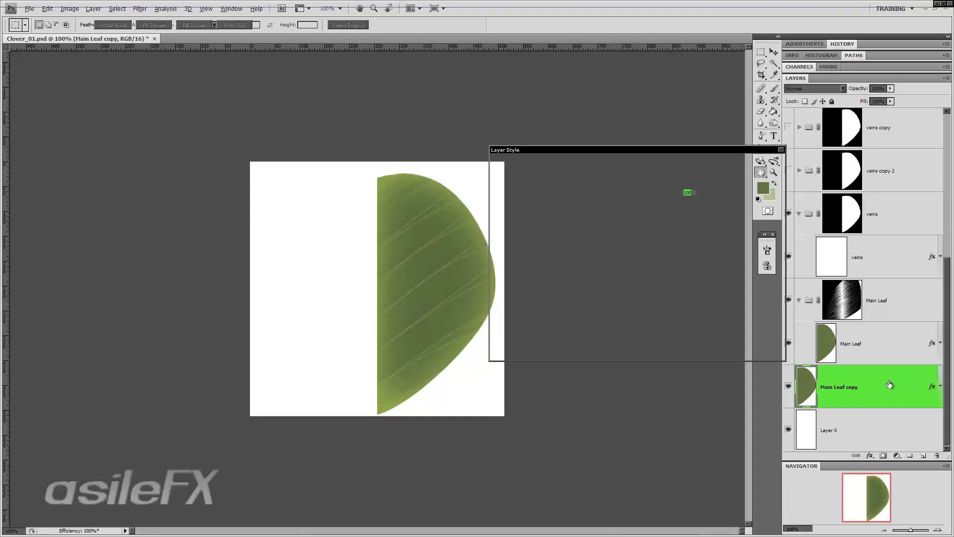
left_click(522, 276)
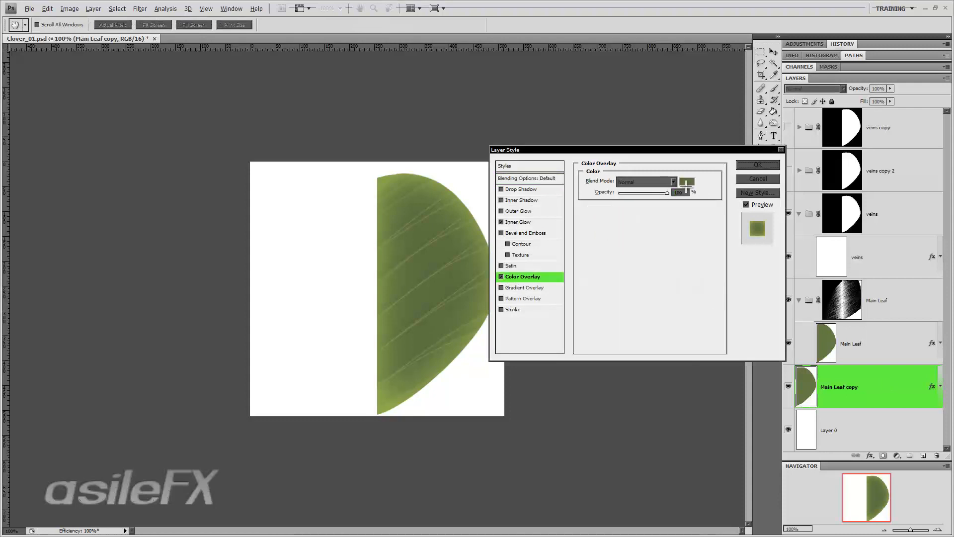
left_click_drag(666, 195, 559, 196)
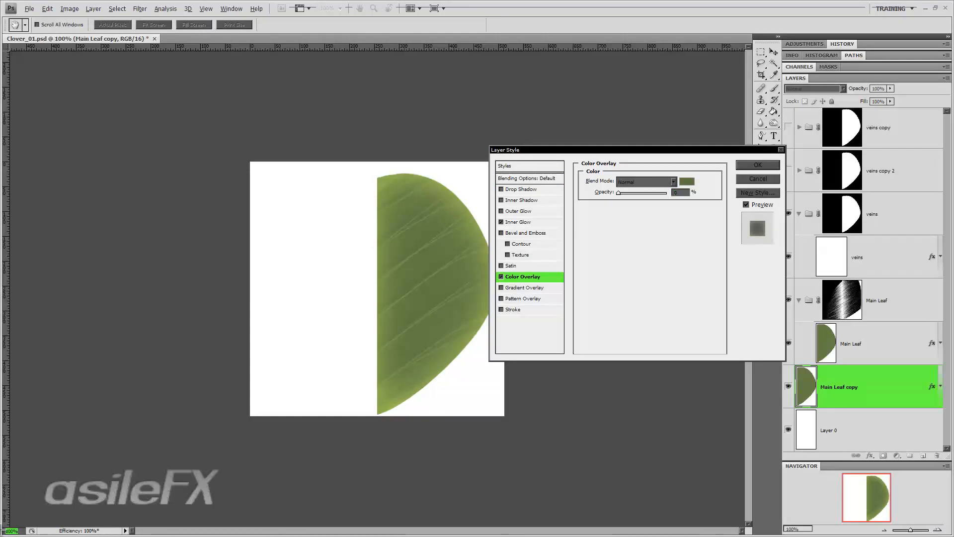
key("ctrl+plus")
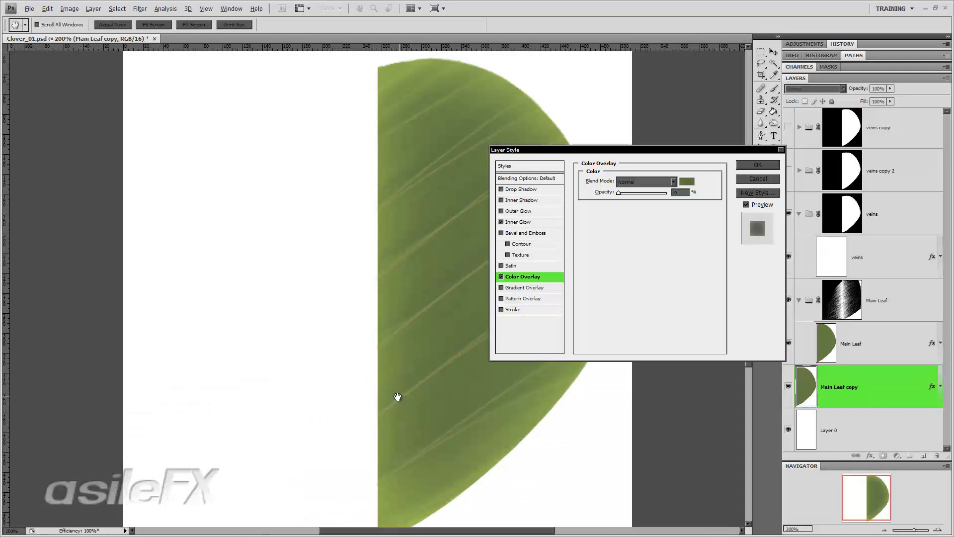
left_click(501, 277)
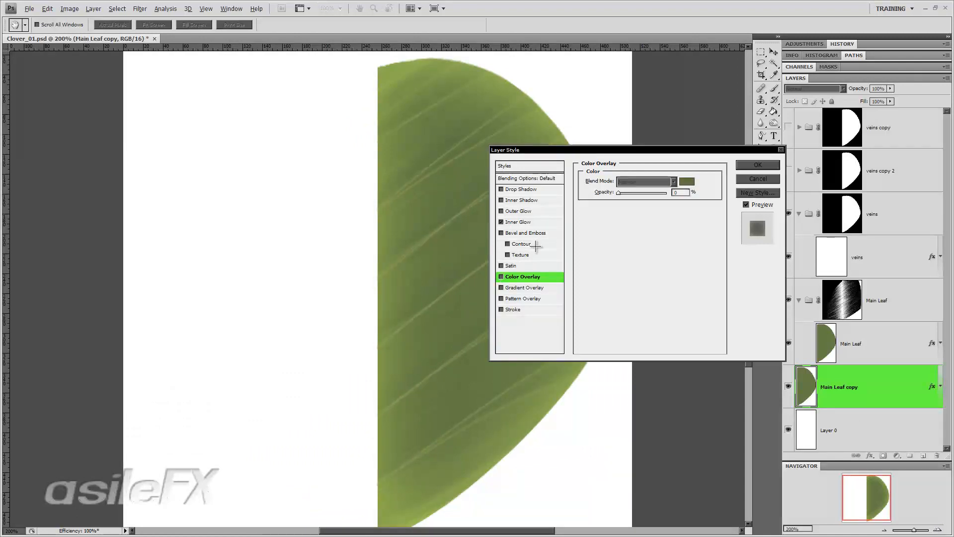
left_click_drag(560, 151, 619, 159)
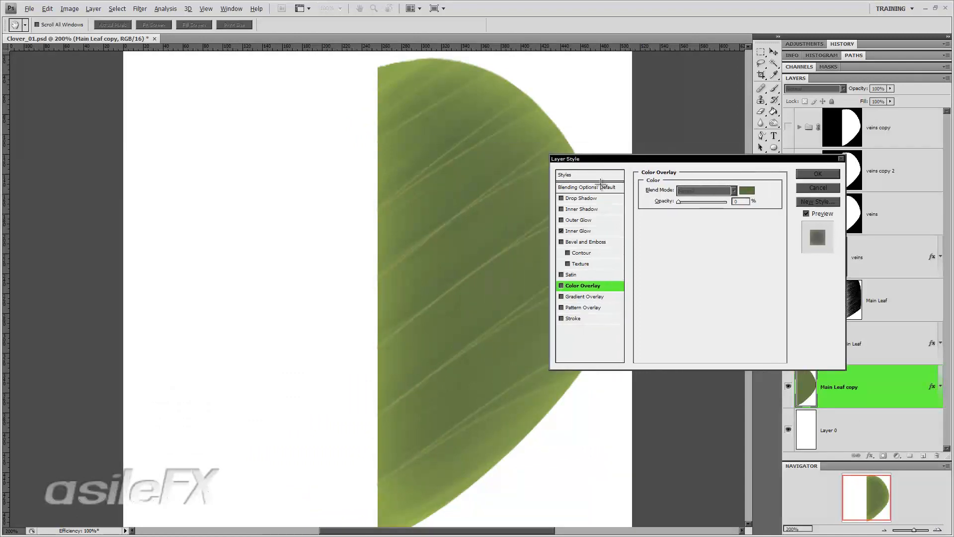
- Compare Linear Dodge and Screen for the Main Leaf copy's inner glow, then apply Color Dodge at about 63% opacity
left_click(572, 230)
mouse_move(703, 201)
left_mouse_down()
mouse_move(716, 201)
mouse_move(669, 201)
mouse_move(713, 207)
left_mouse_up()
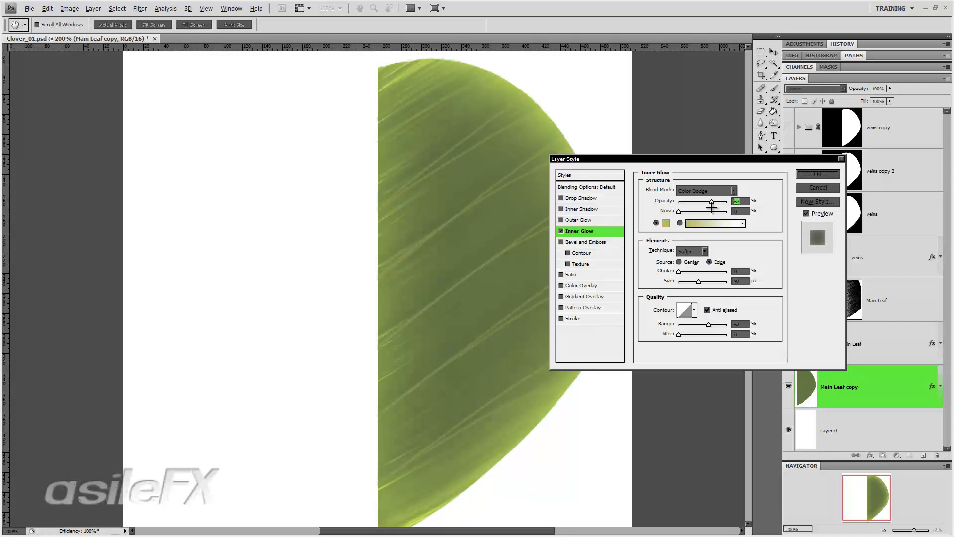
left_click(711, 191)
left_click(711, 297)
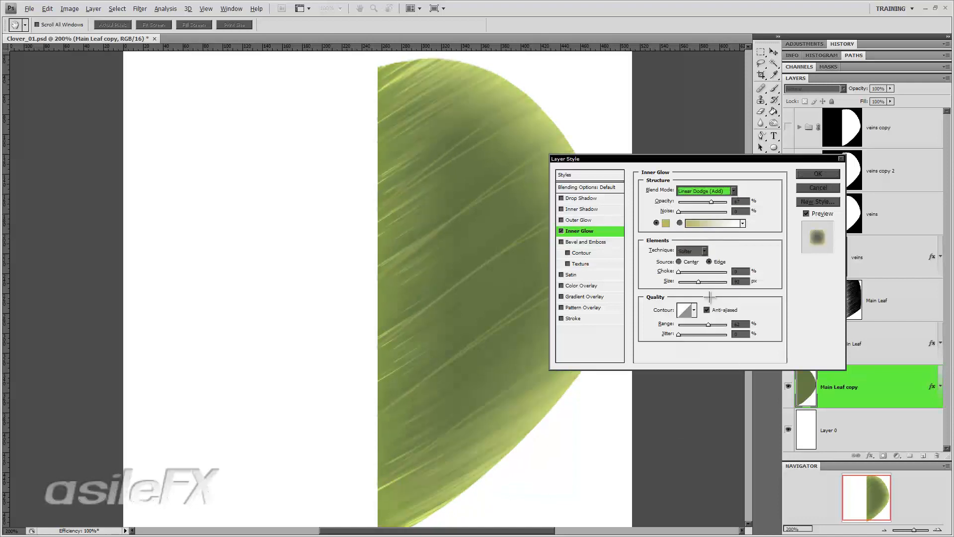
key("Up")
key("Up")
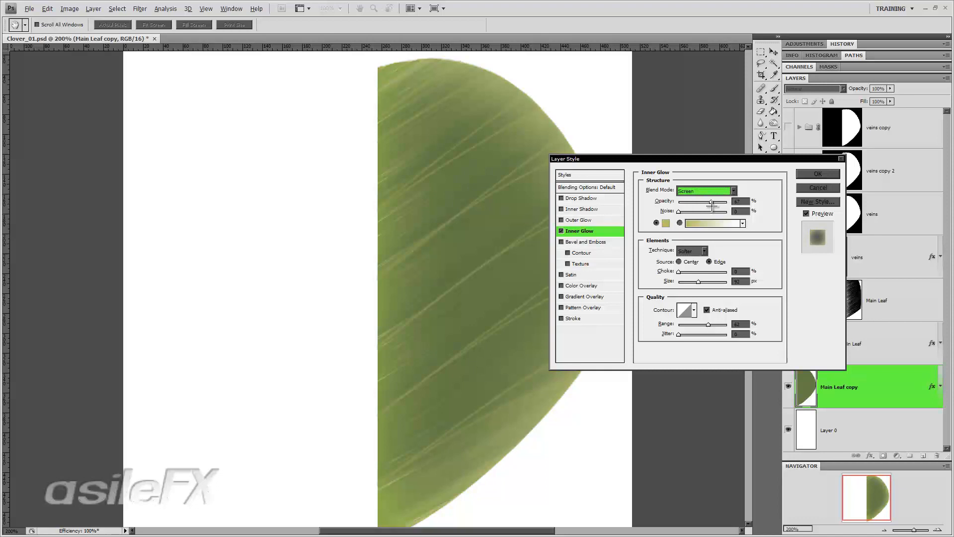
key("Down")
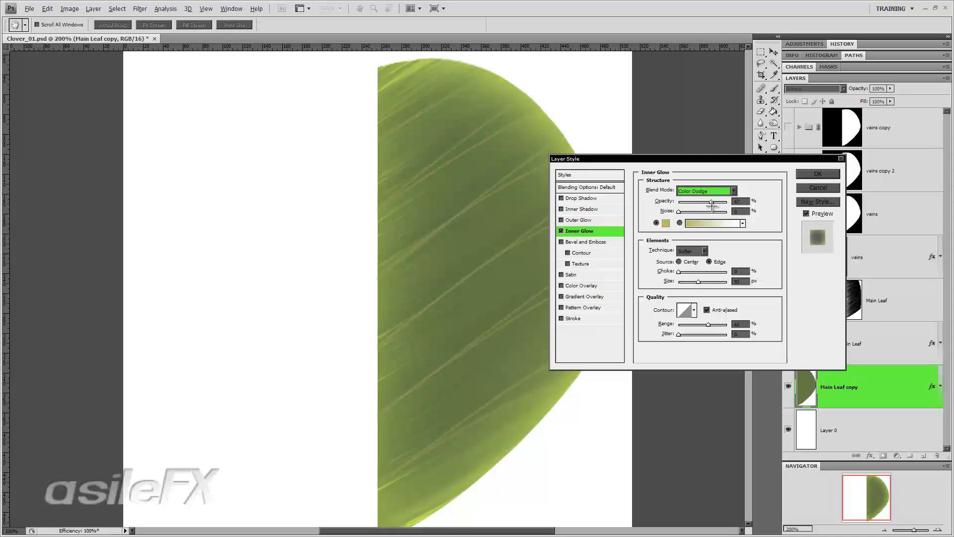
left_click_drag(691, 201, 711, 202)
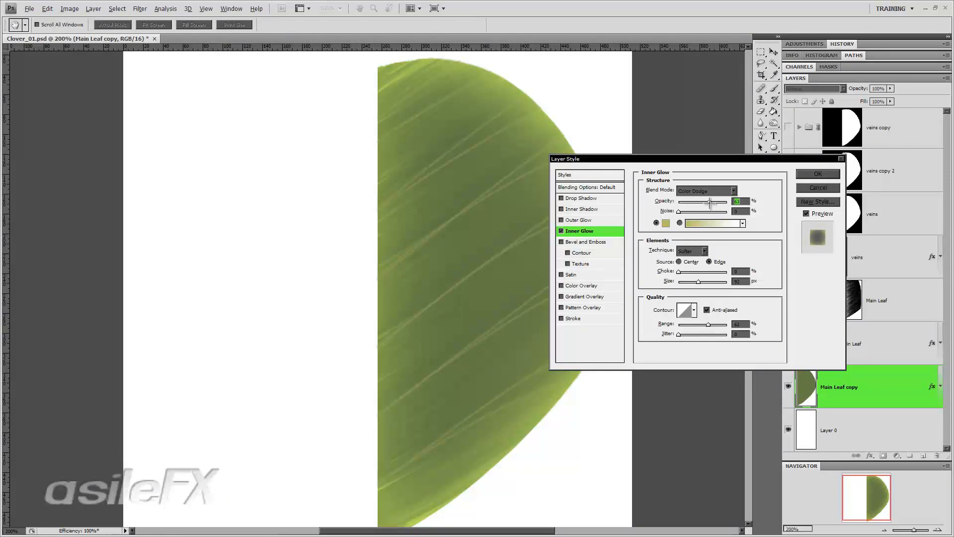
left_click(816, 175)
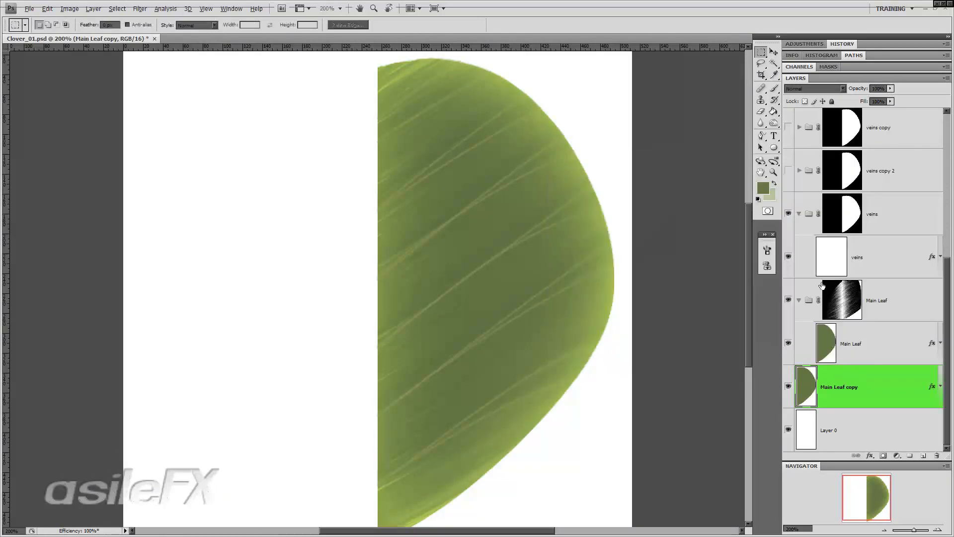
- Duplicate the Main Leaf group with its contents and invert the duplicate group's mask
left_click(889, 294)
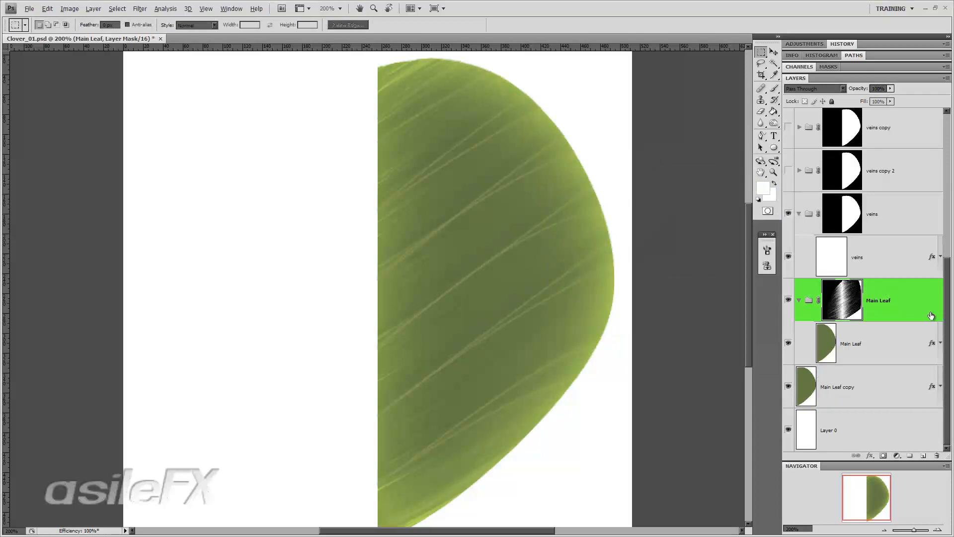
left_click_drag(893, 308, 925, 456)
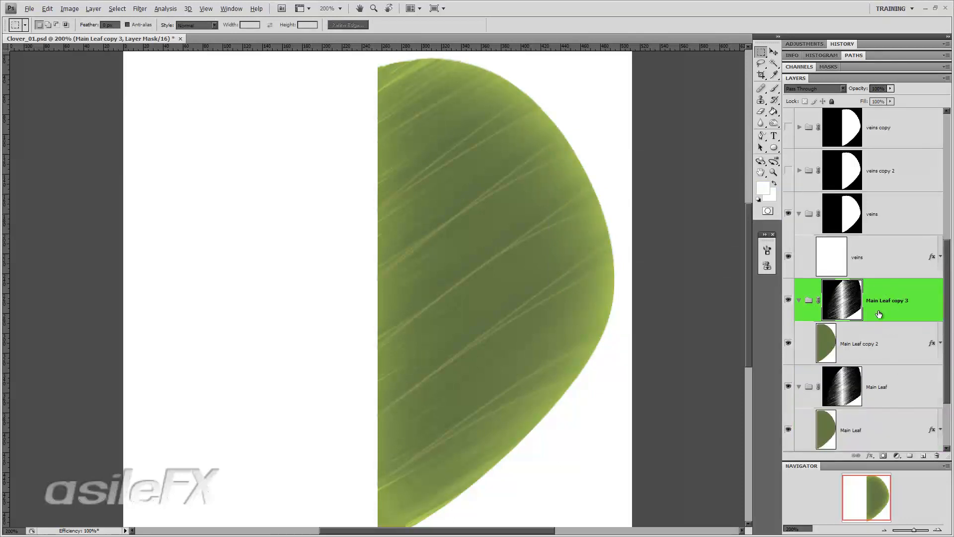
key("ctrl+i")
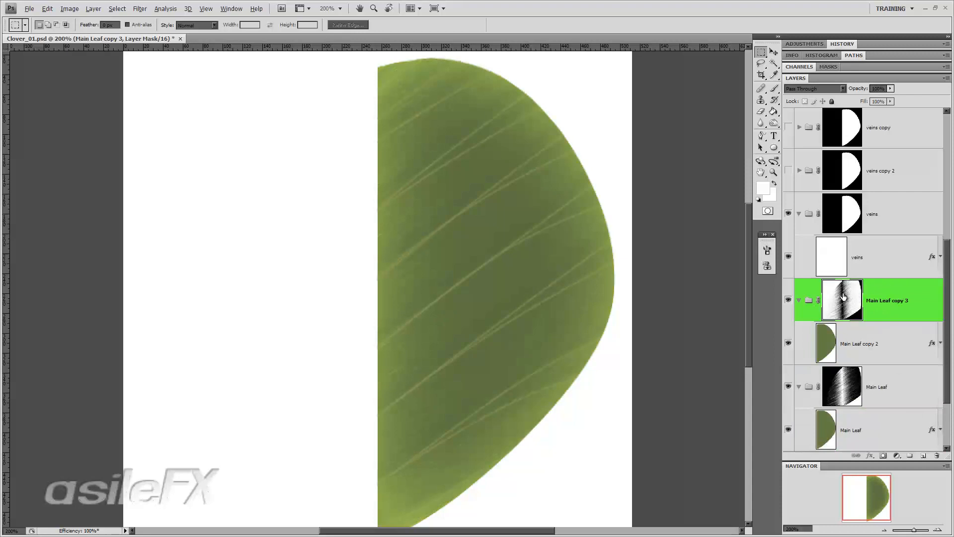
- Disable the inner glow on the leaf layer inside the duplicated group, keeping its color overlay enabled
left_click(906, 351)
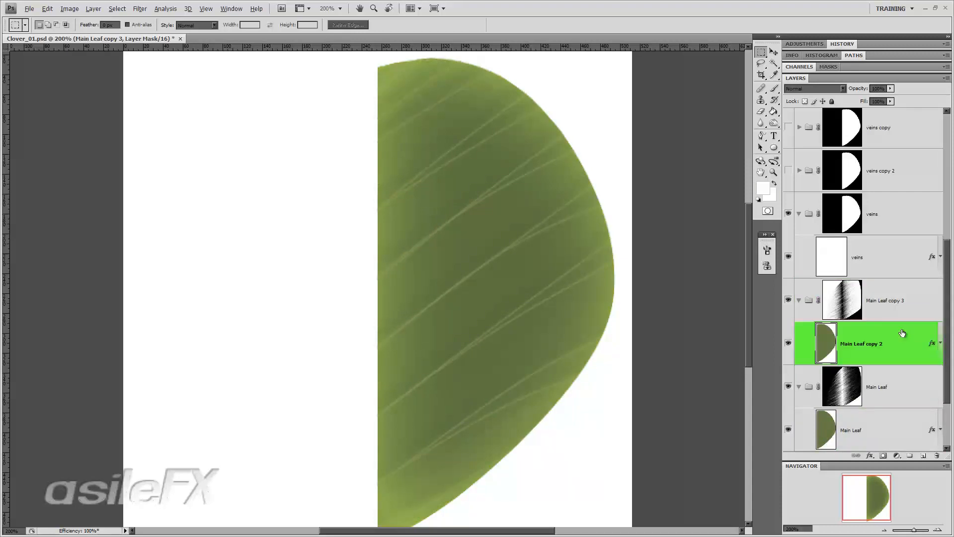
double_click(871, 336)
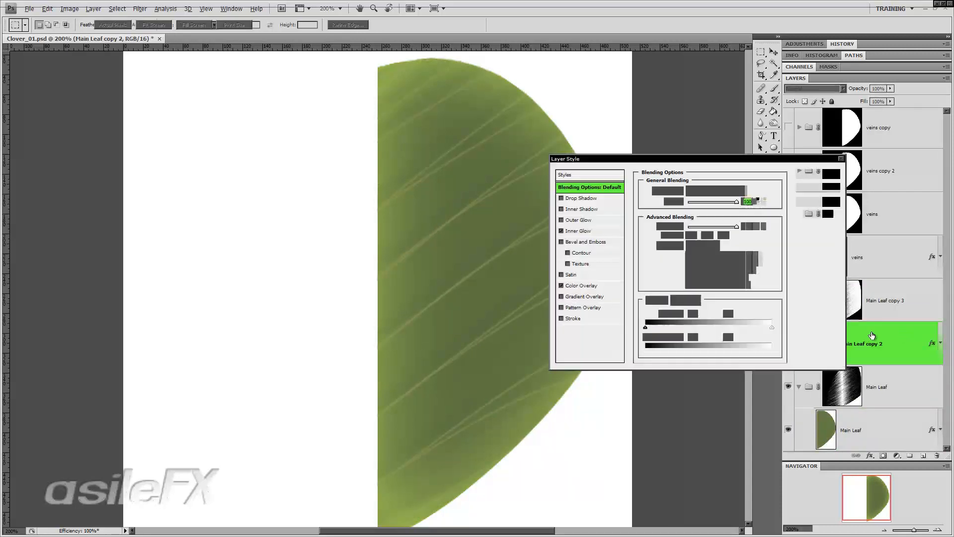
left_click(562, 286)
left_click(562, 231)
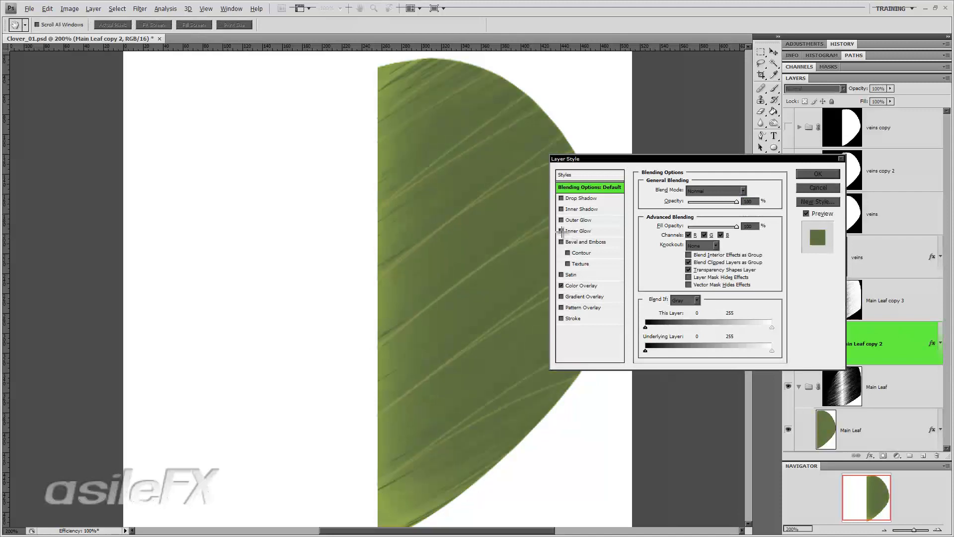
- Compare several greens for the Main Leaf copy 2 layer's color overlay and apply the dark green #415b27
left_click(587, 285)
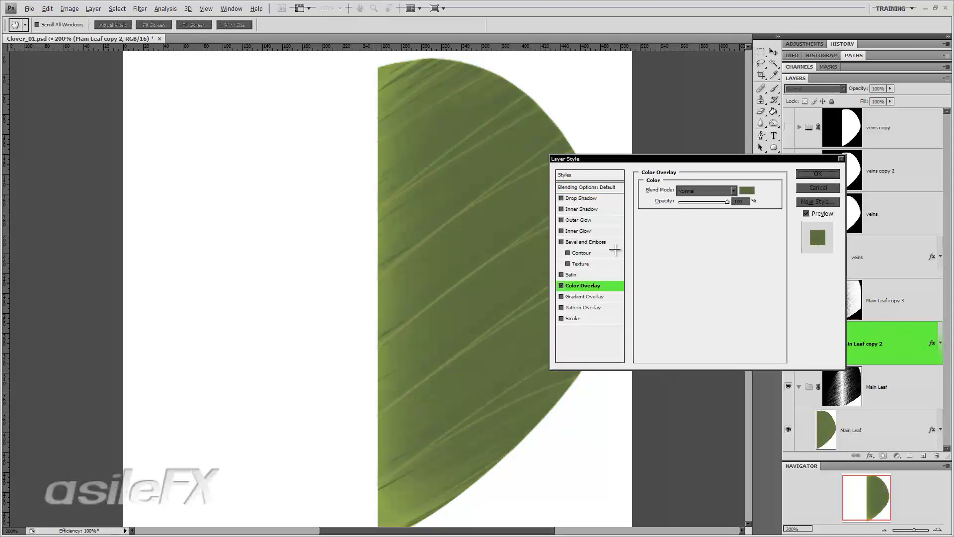
left_click(749, 189)
mouse_move(567, 222)
left_mouse_down()
mouse_move(550, 236)
mouse_move(563, 243)
mouse_move(553, 230)
left_mouse_up()
left_click_drag(612, 154, 677, 299)
left_click(627, 380)
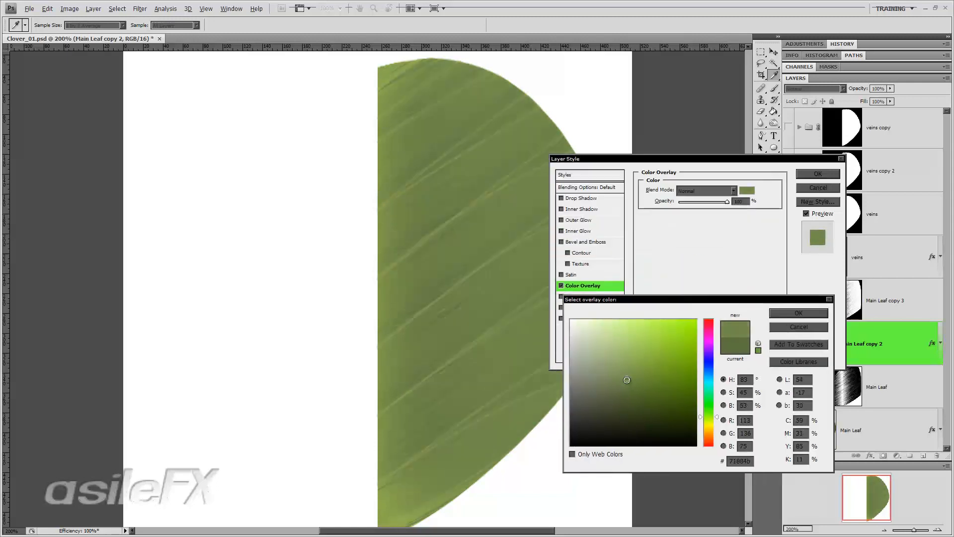
left_click_drag(624, 383, 609, 387)
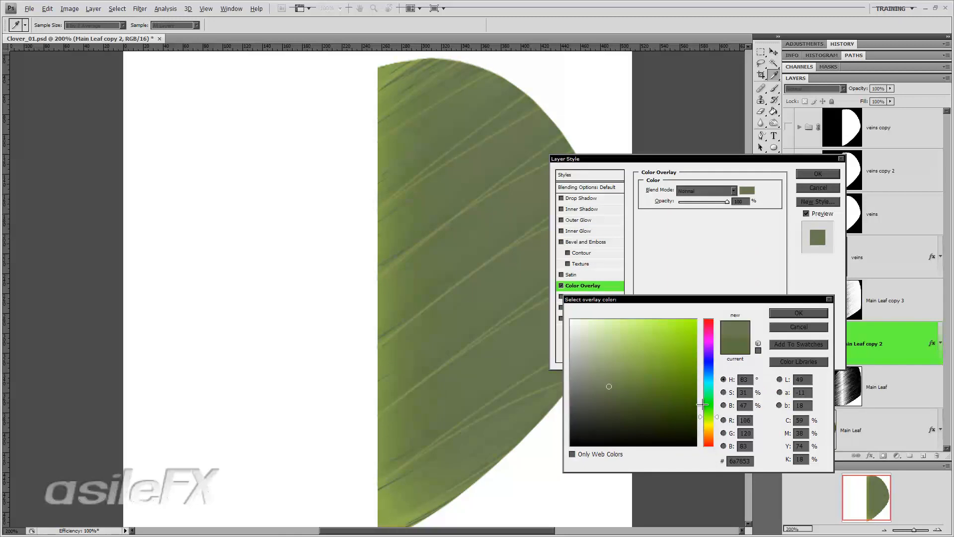
left_click(706, 402)
left_click_drag(705, 403, 705, 412)
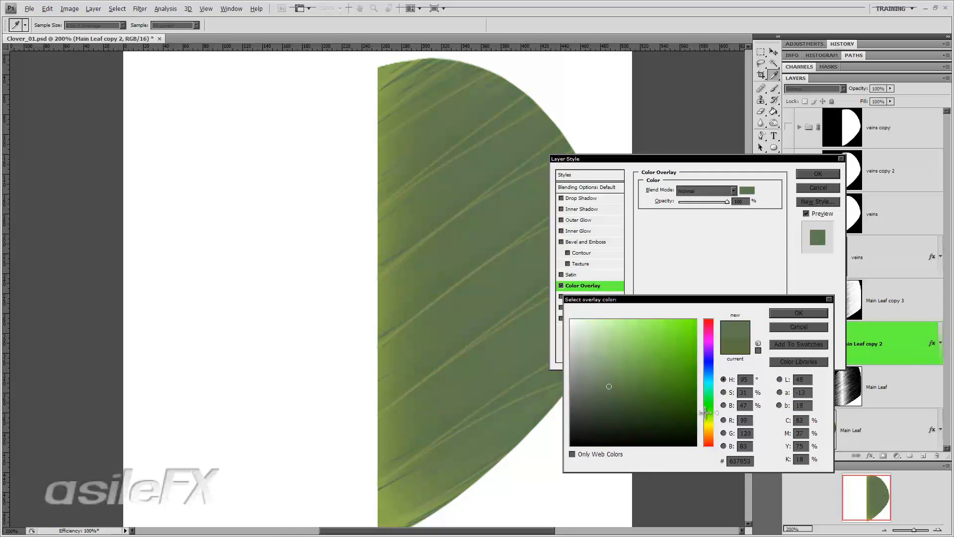
left_click(708, 415)
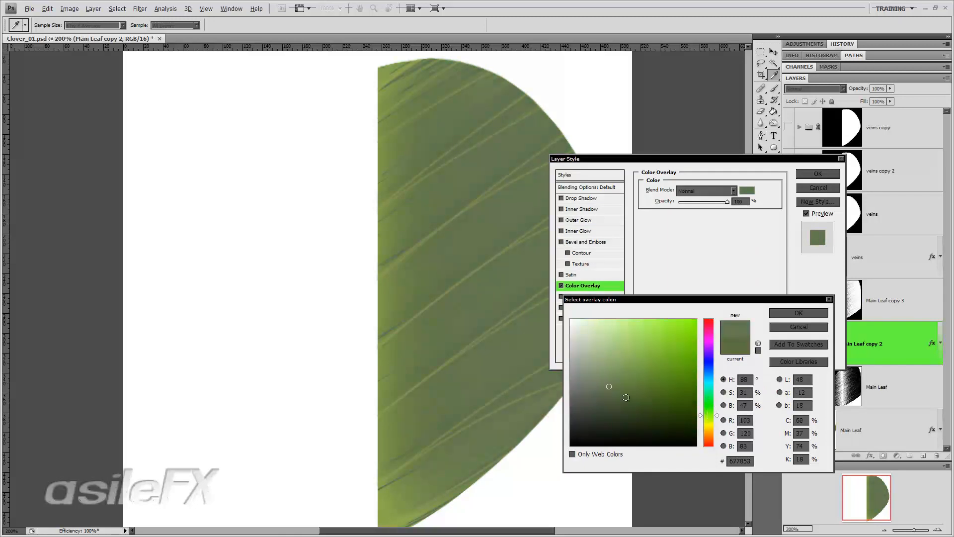
left_click_drag(597, 395, 611, 378)
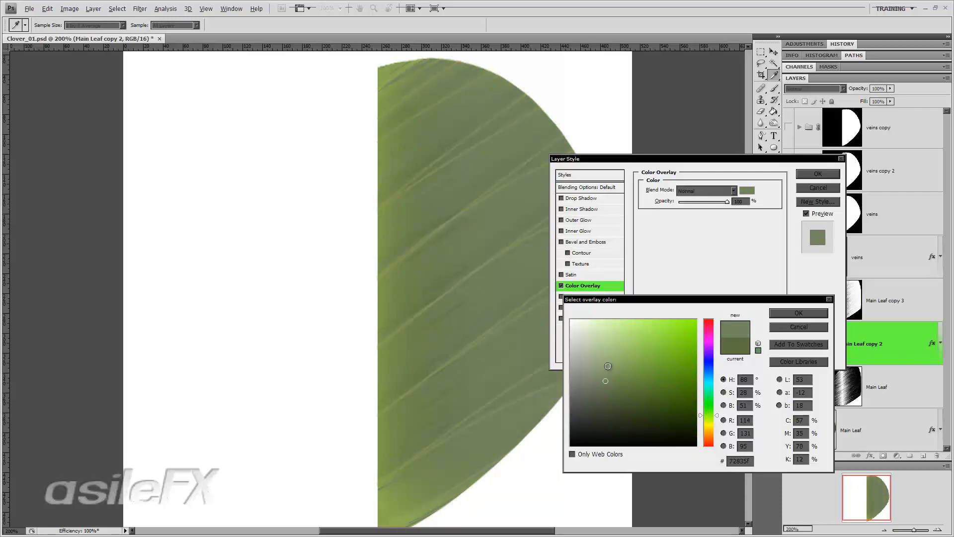
left_click(591, 370)
left_click(611, 384)
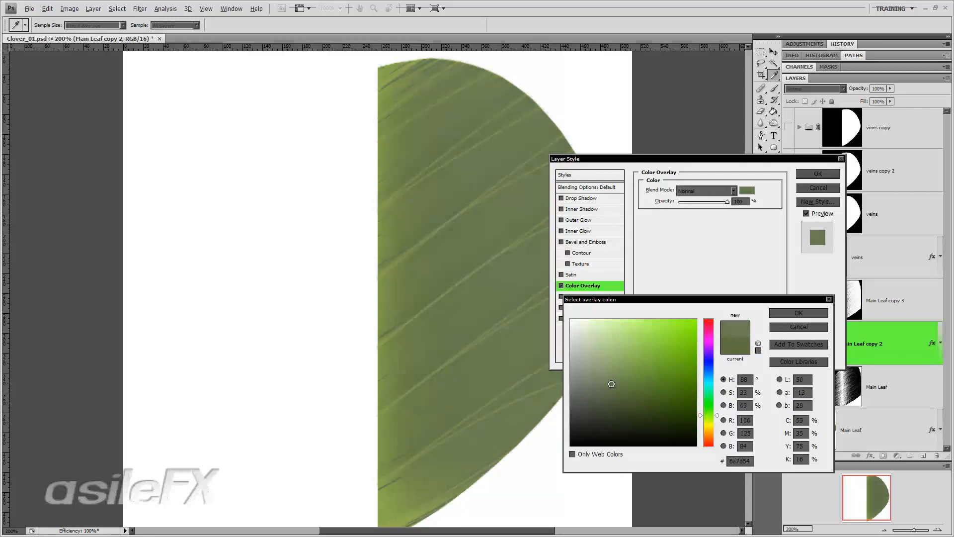
left_click(407, 285)
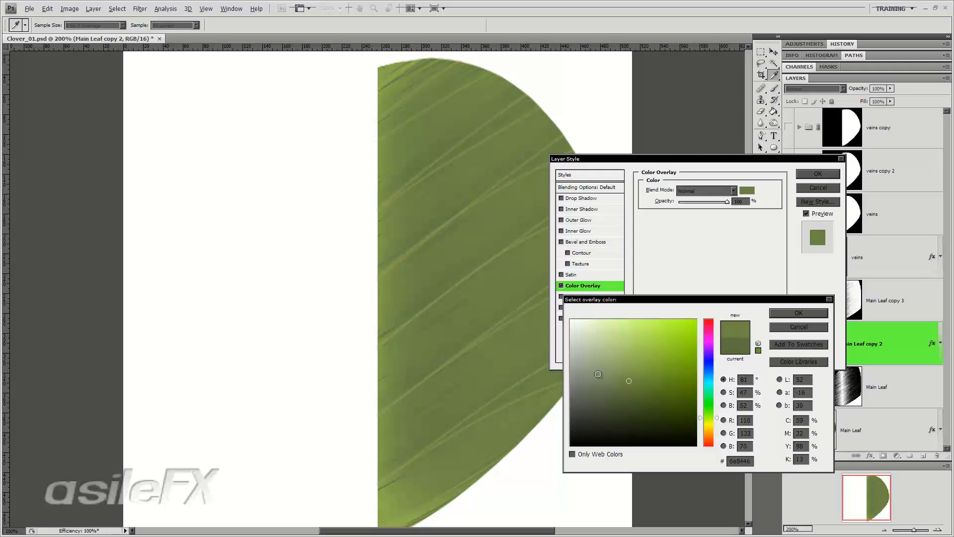
left_click_drag(710, 416, 710, 414)
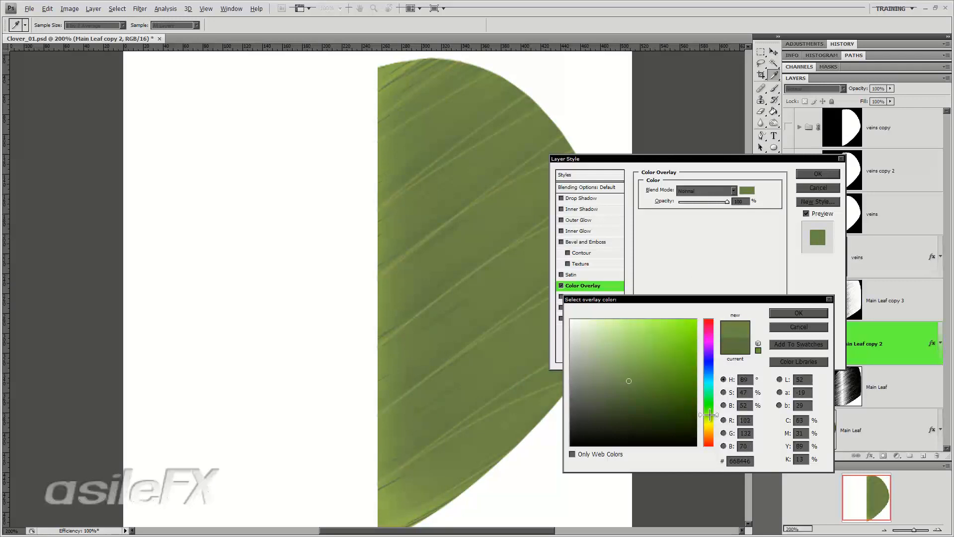
mouse_move(632, 395)
left_mouse_down()
mouse_move(612, 392)
mouse_move(629, 382)
mouse_move(642, 401)
left_mouse_up()
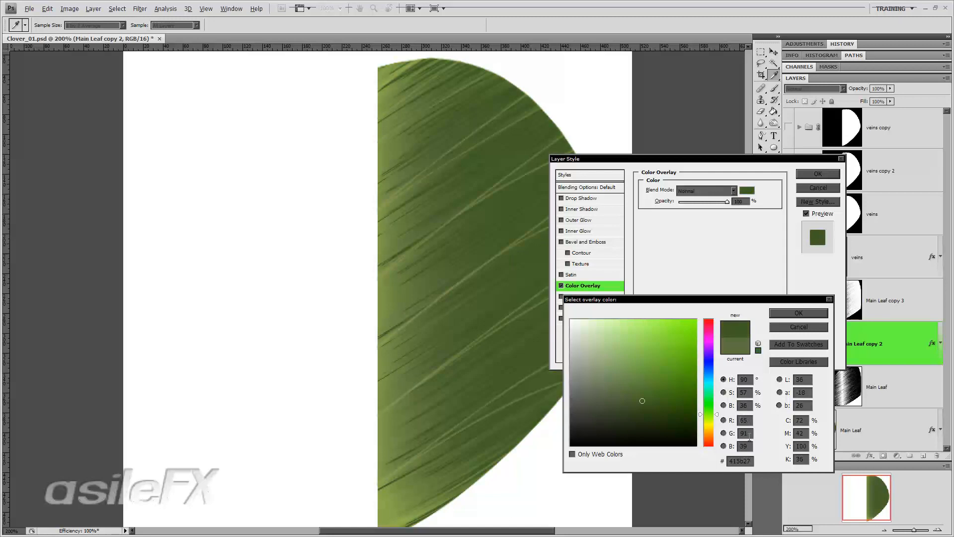
left_click(795, 314)
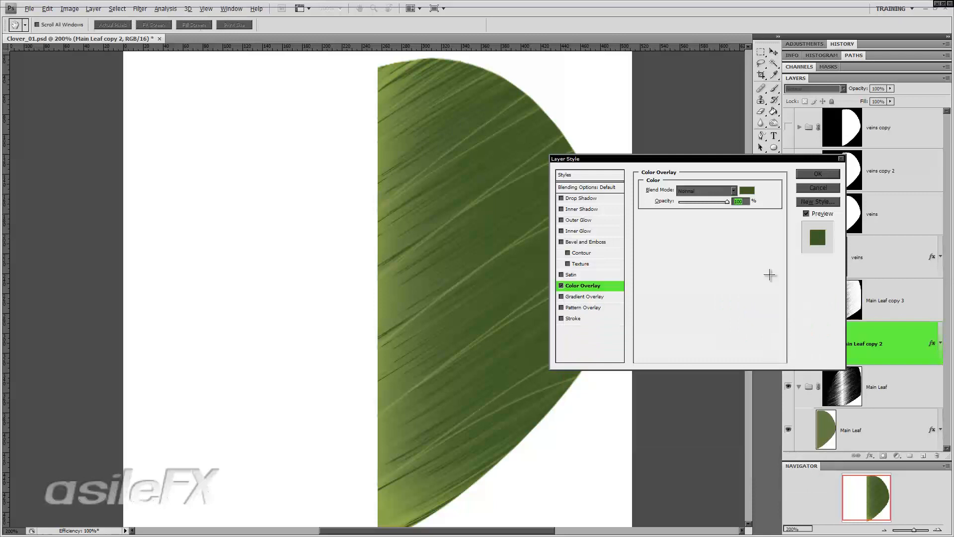
- Try Overlay and Pin Light for the color overlay, then use Vivid Light at about 16% opacity
left_click(712, 191)
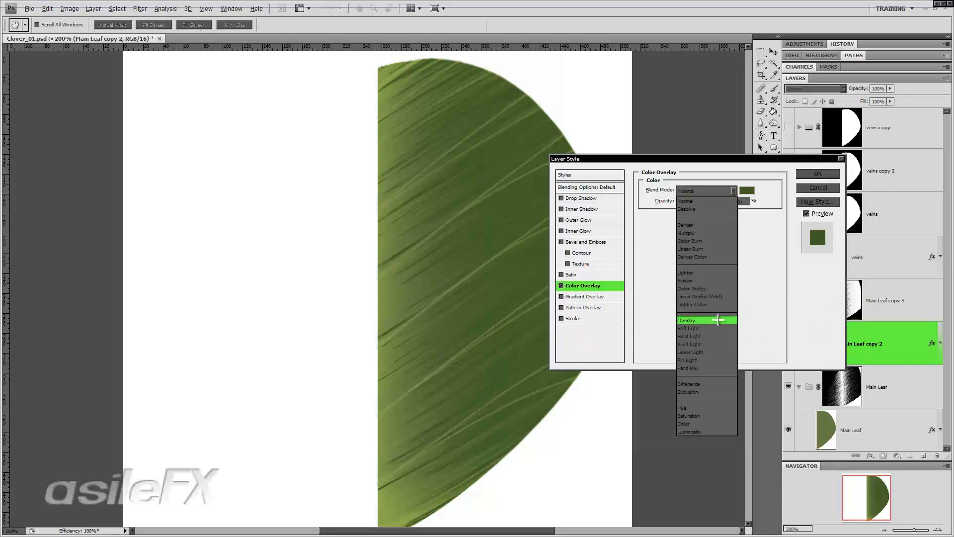
left_click(718, 320)
left_click(705, 192)
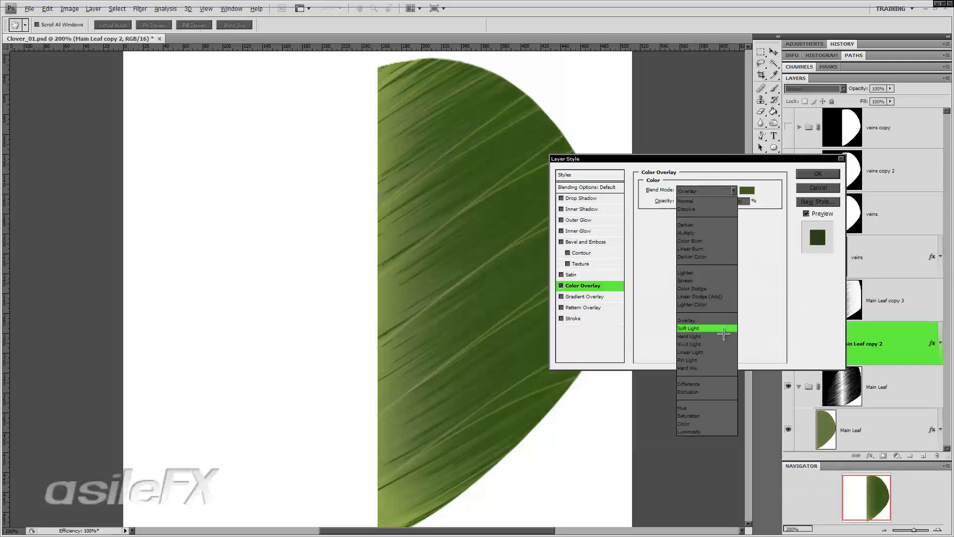
left_click(719, 360)
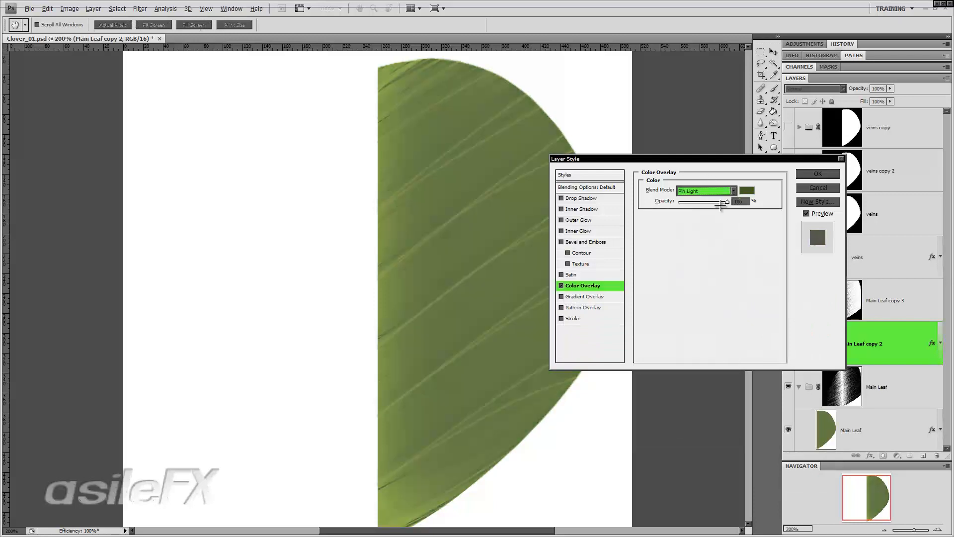
left_click(731, 191)
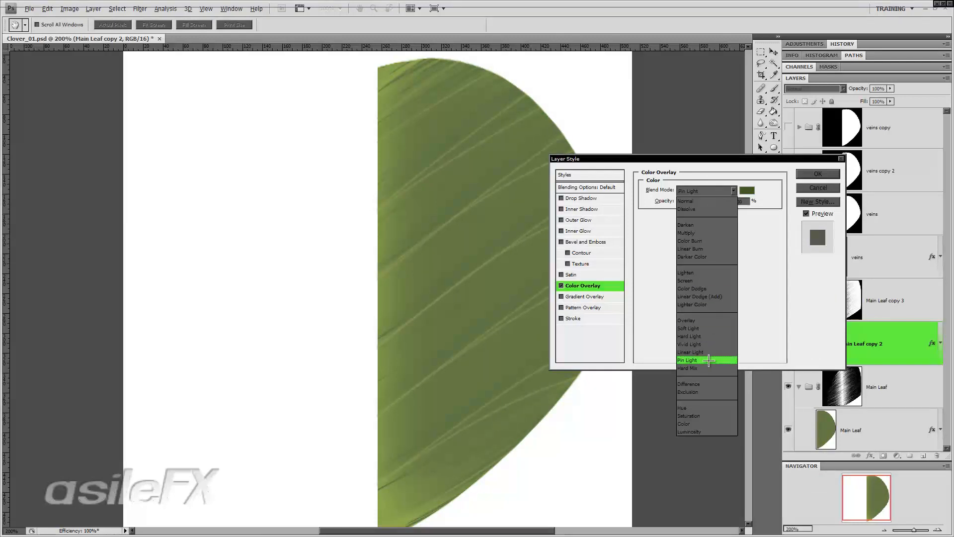
left_click(709, 352)
left_click_drag(726, 201, 686, 201)
- Try a drop shadow and an inner shadow on the Main Leaf copy 2 layer
left_click(561, 198)
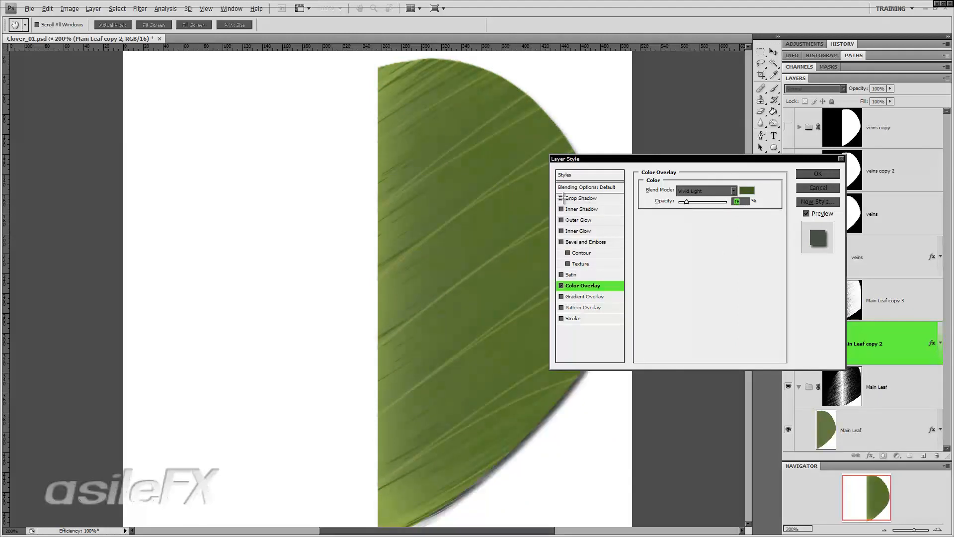
left_click(561, 198)
left_click(561, 209)
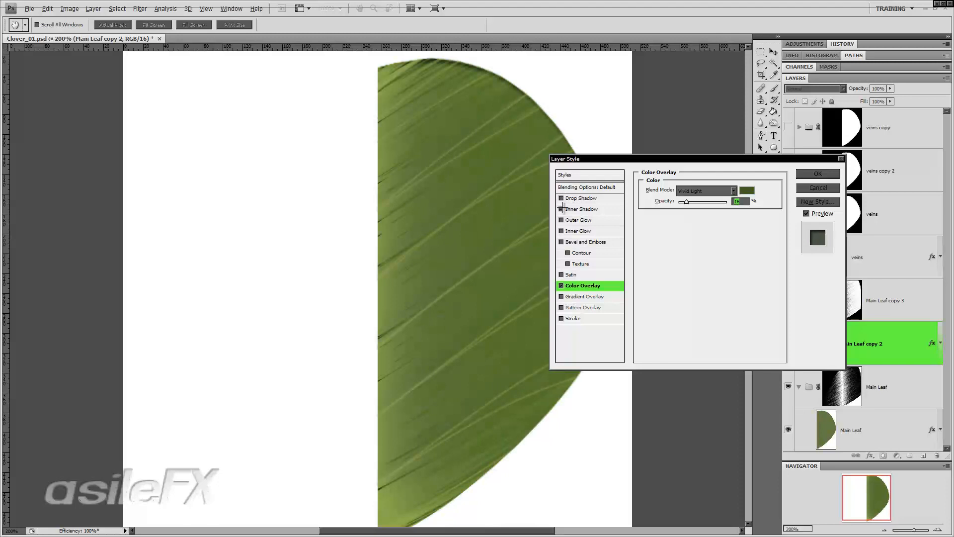
left_click(561, 209)
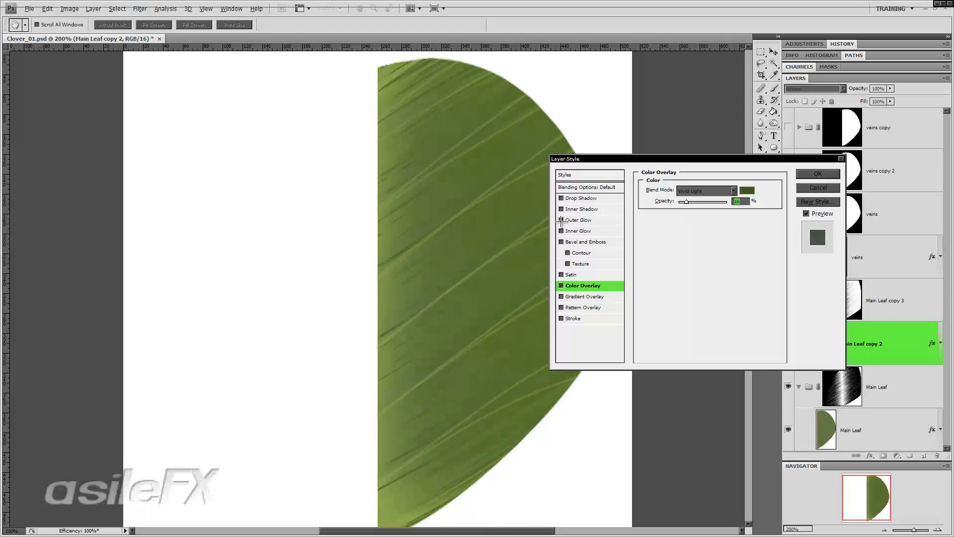
- Fine-tune the opacity of the Main Leaf copy 2 layer's Vivid Light color overlay and apply the layer style
left_click_drag(687, 202, 689, 201)
key("Down")
left_click(836, 173)
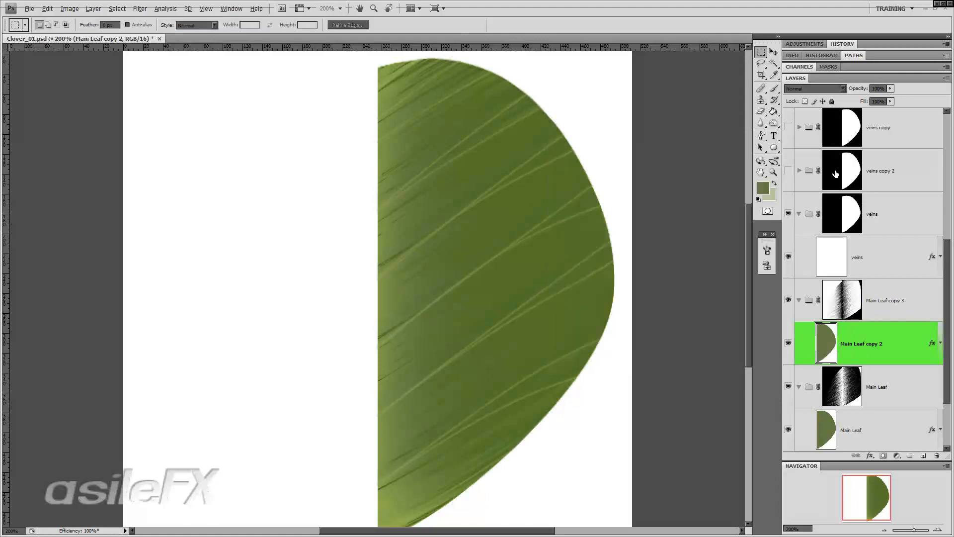
- Compare the leaf with and without the Main Leaf copy 3 group and try other opacities for that group
left_click(789, 301)
left_click(789, 301)
left_click(878, 294)
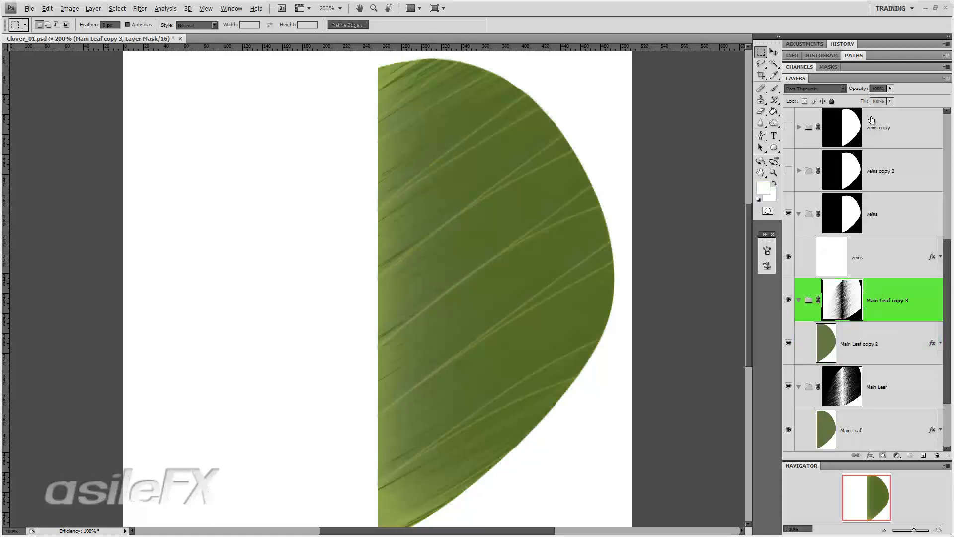
left_click(891, 88)
left_click_drag(889, 98, 924, 95)
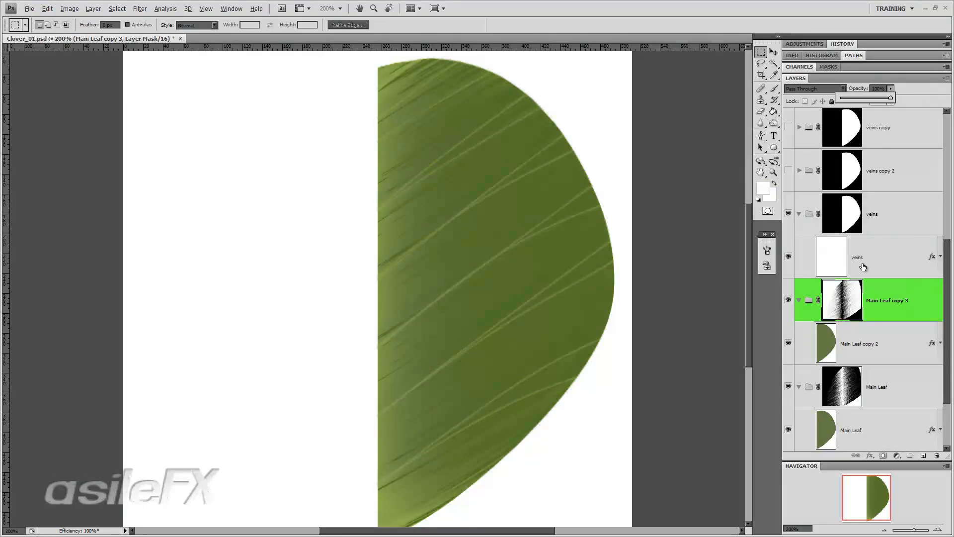
- Compare the leaf with and without the Main Leaf copy 2 layer and the Main Leaf group
left_click(880, 350)
left_click(879, 347)
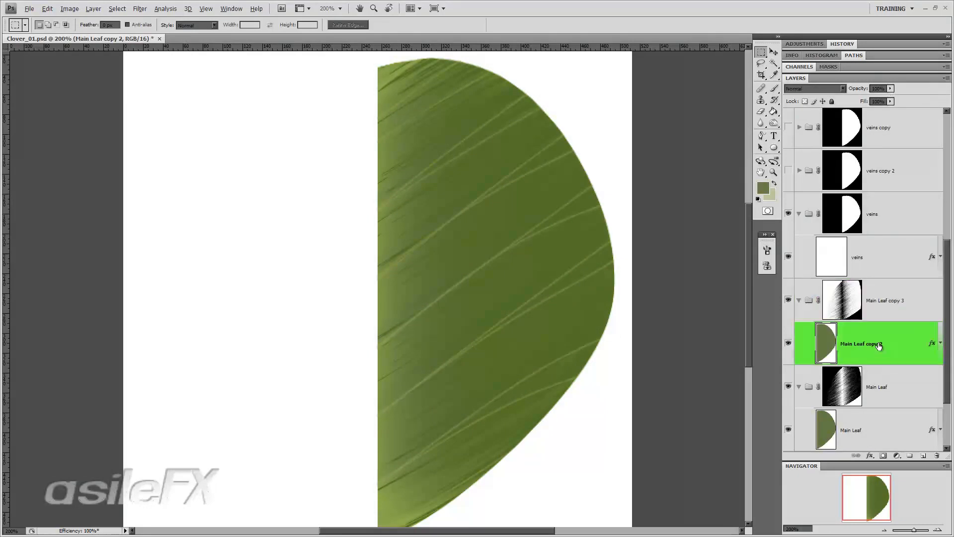
left_click(789, 343)
left_click(789, 343)
scroll(829, 338, "down", 1)
left_click(788, 344)
left_click(789, 345)
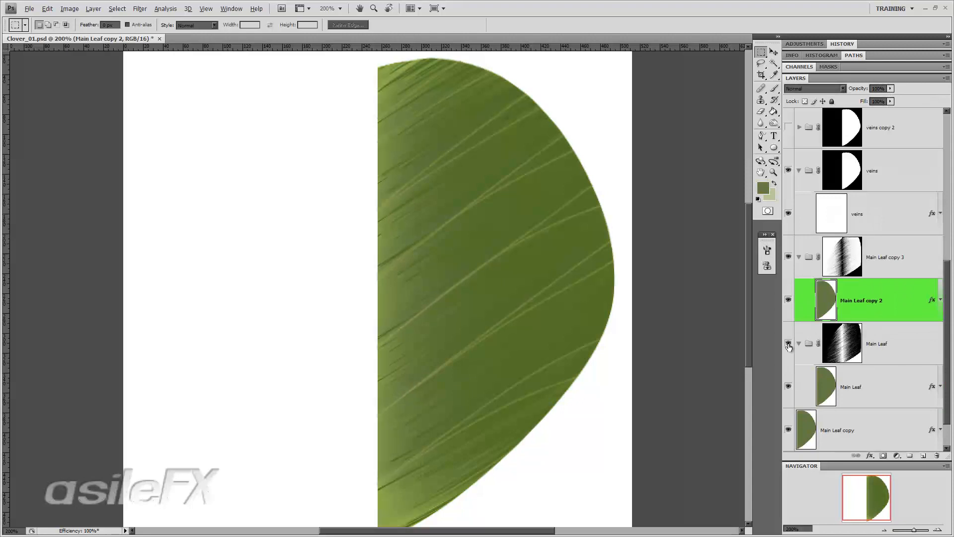
left_click(788, 345)
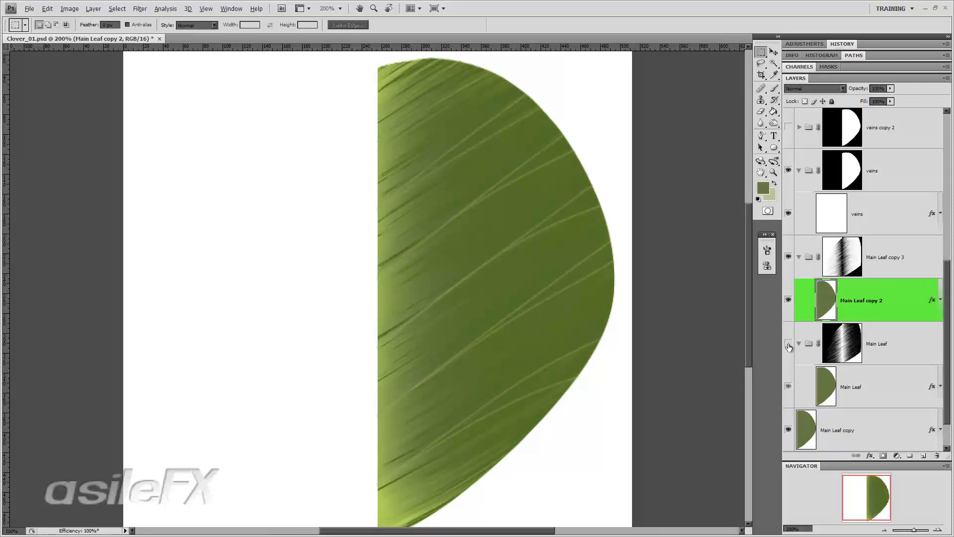
left_click(788, 346)
- Try inverting the Main Leaf group's mask
left_click(868, 351)
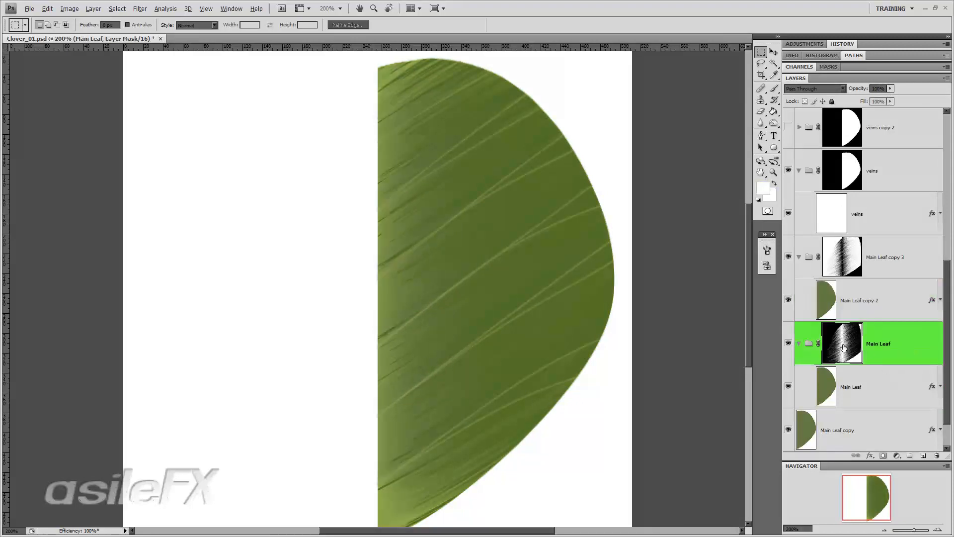
key("ctrl+i")
key("ctrl+z")
- Check what the Main Leaf layer and the Main Leaf copy base layer each contribute by toggling their visibility
left_click(820, 387)
left_click(788, 386)
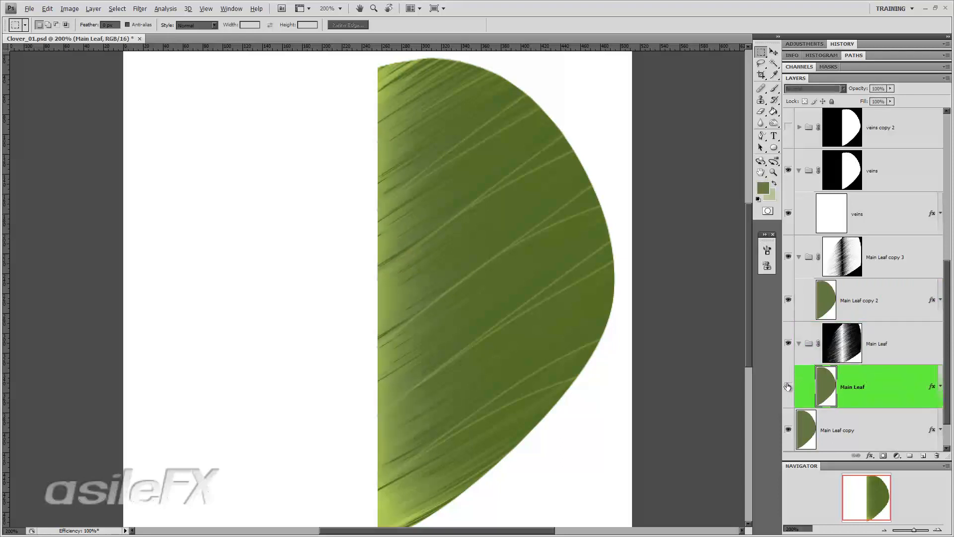
left_click(788, 386)
scroll(845, 385, "down", 1)
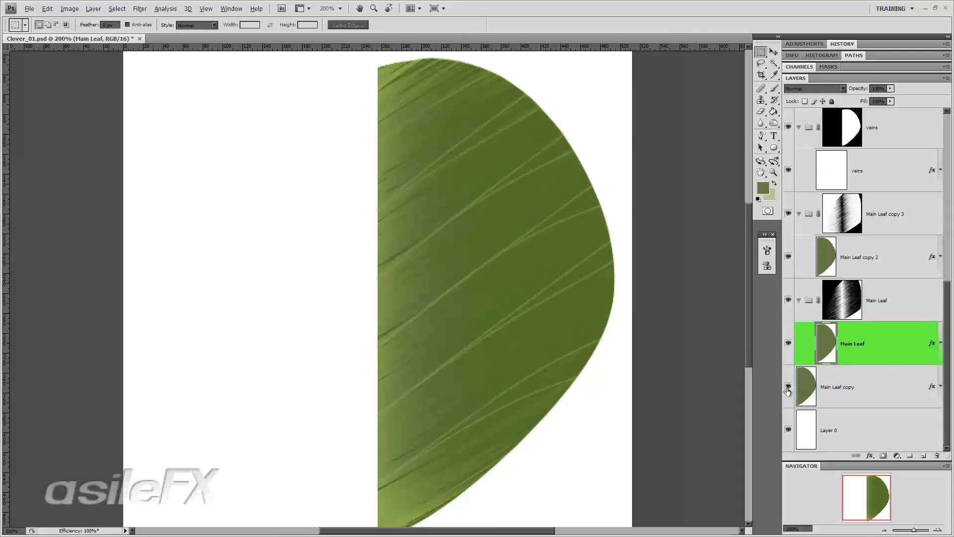
left_click(788, 388)
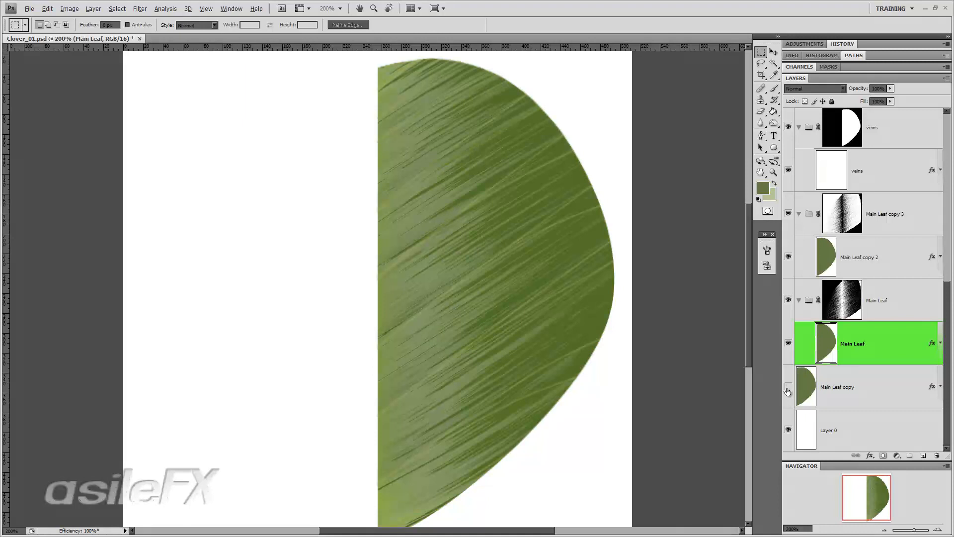
left_click(788, 391)
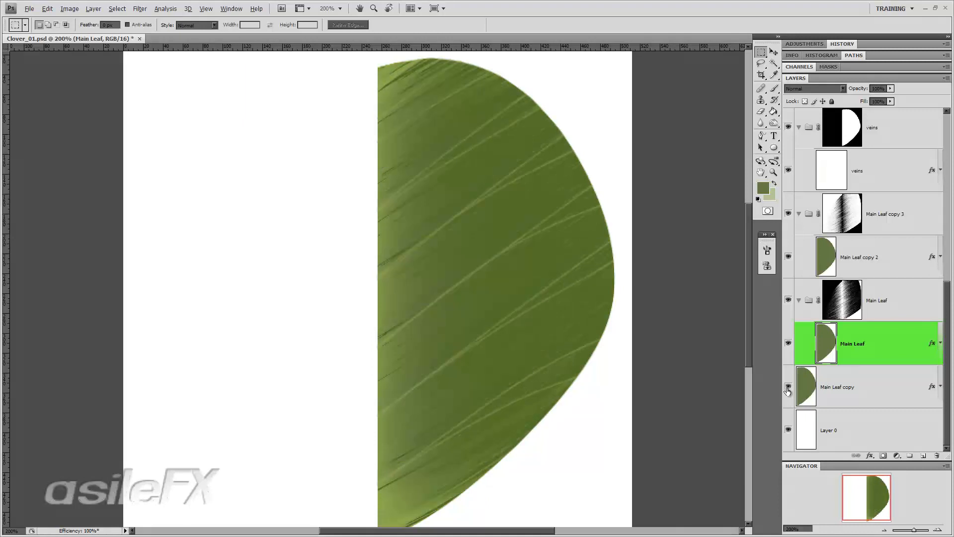
left_click(839, 386)
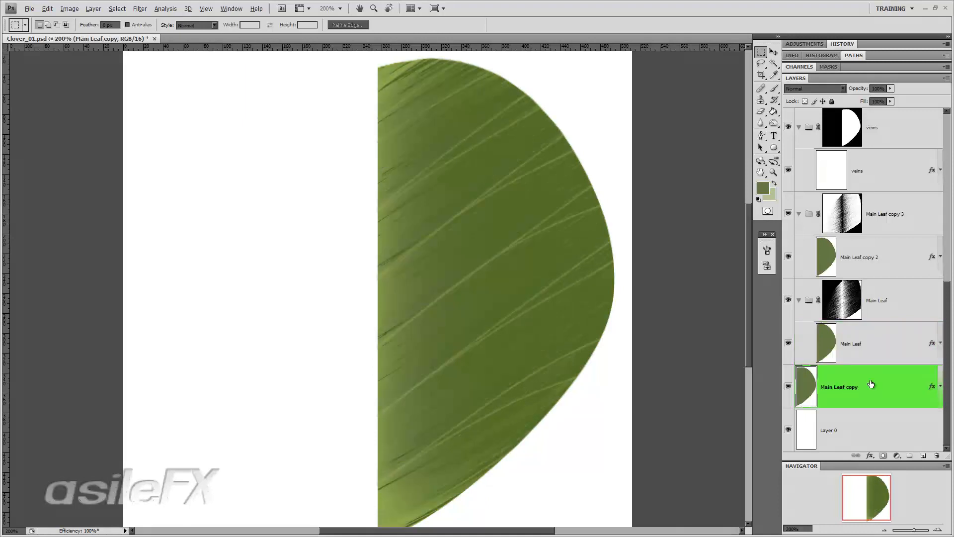
left_click(788, 387)
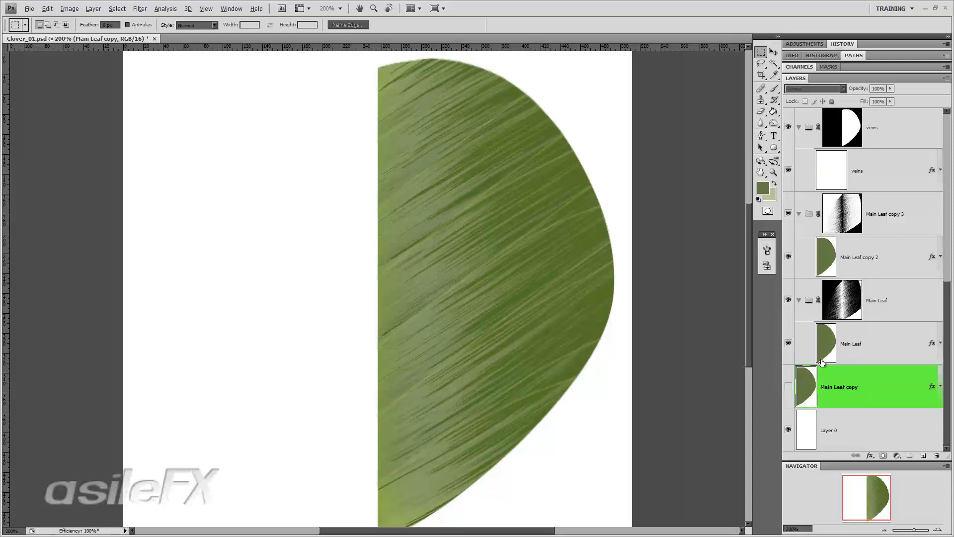
left_click(789, 387)
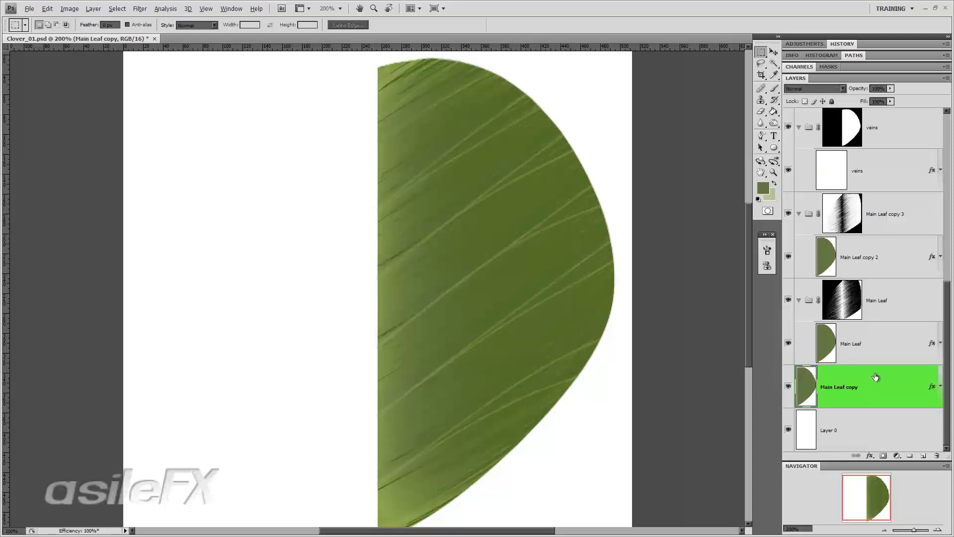
- Give the Main Leaf copy base layer's color overlay a pale yellow color at a bit over half opacity
double_click(870, 383)
left_click(589, 284)
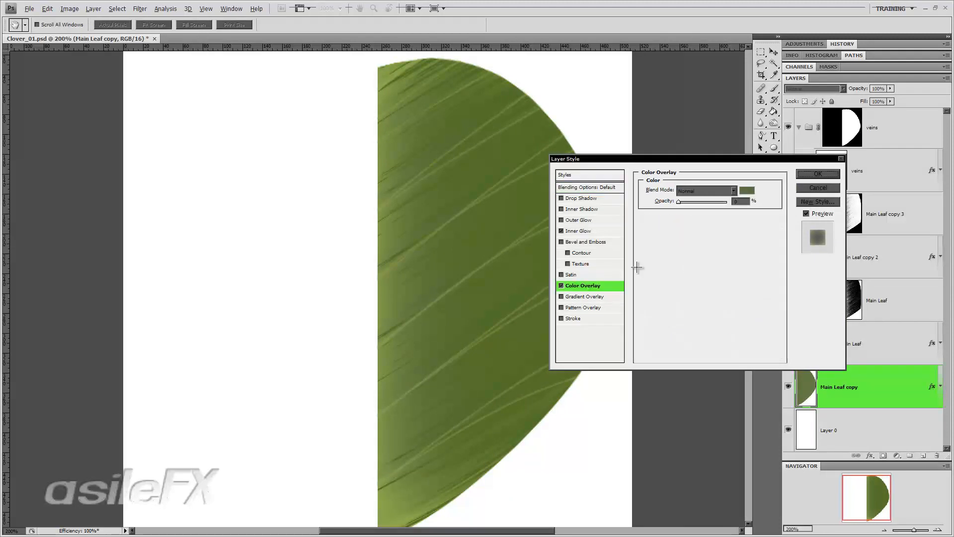
left_click(702, 202)
left_click(747, 191)
left_click(392, 250)
mouse_move(643, 360)
left_mouse_down()
mouse_move(630, 332)
mouse_move(603, 330)
left_mouse_up()
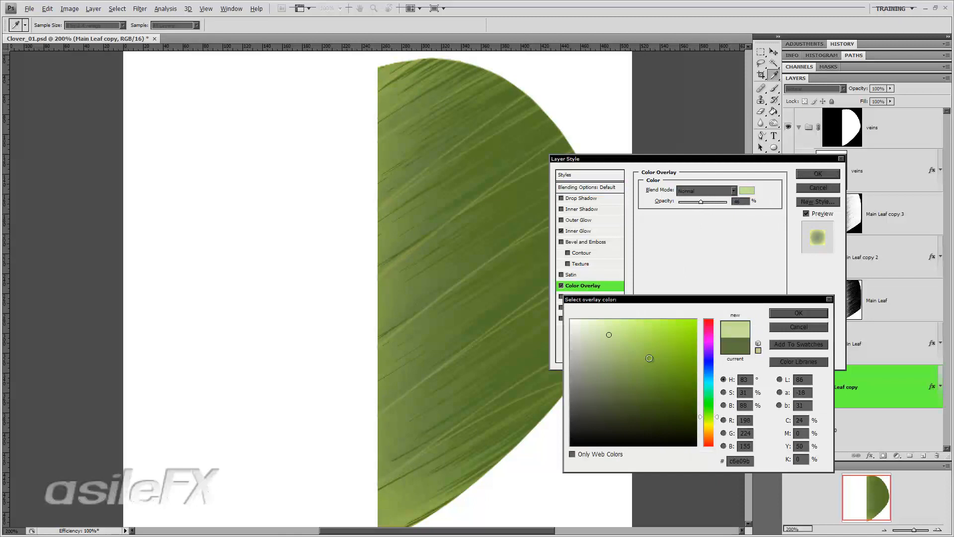
mouse_move(649, 357)
left_mouse_down()
mouse_move(664, 371)
mouse_move(574, 324)
mouse_move(674, 372)
mouse_move(594, 327)
mouse_move(635, 314)
mouse_move(620, 320)
left_mouse_up()
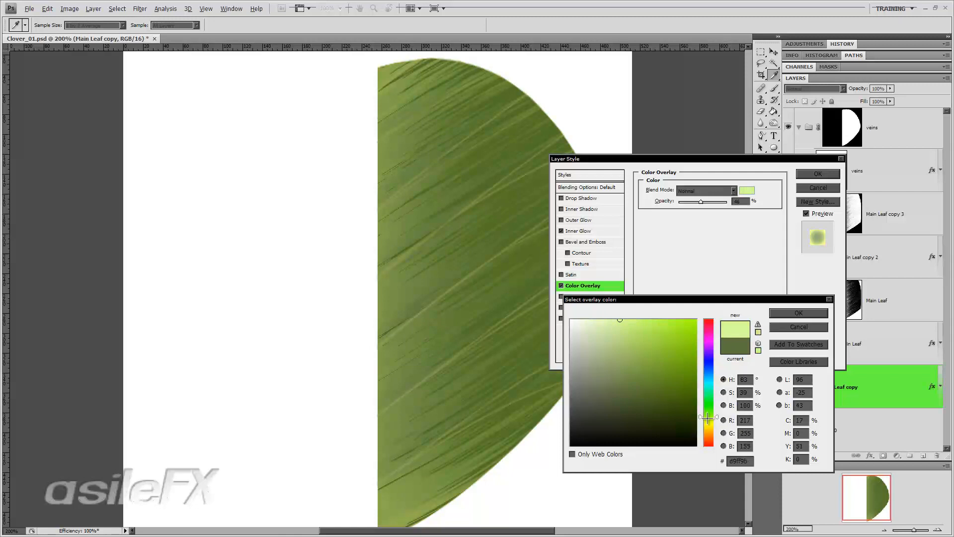
left_click_drag(708, 417, 713, 423)
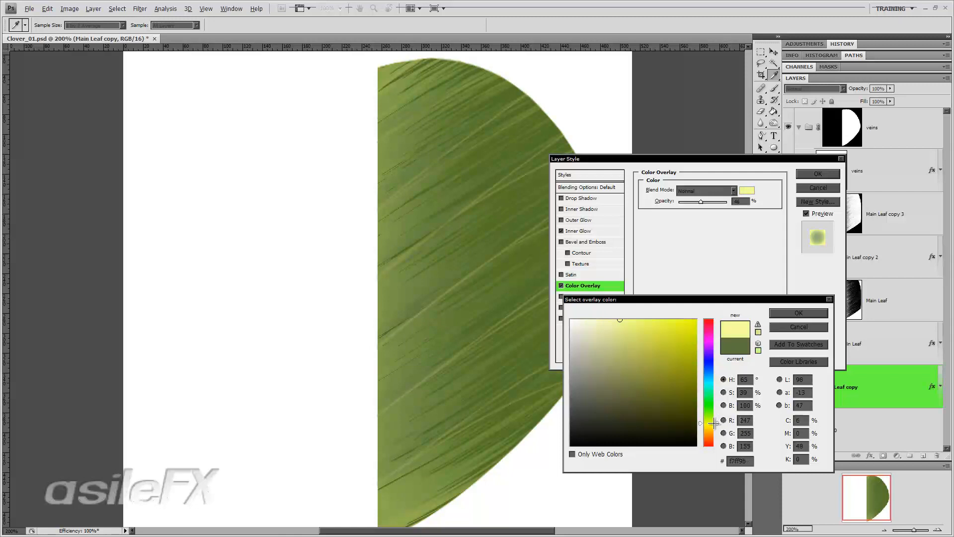
left_click(791, 313)
left_click_drag(701, 202, 706, 201)
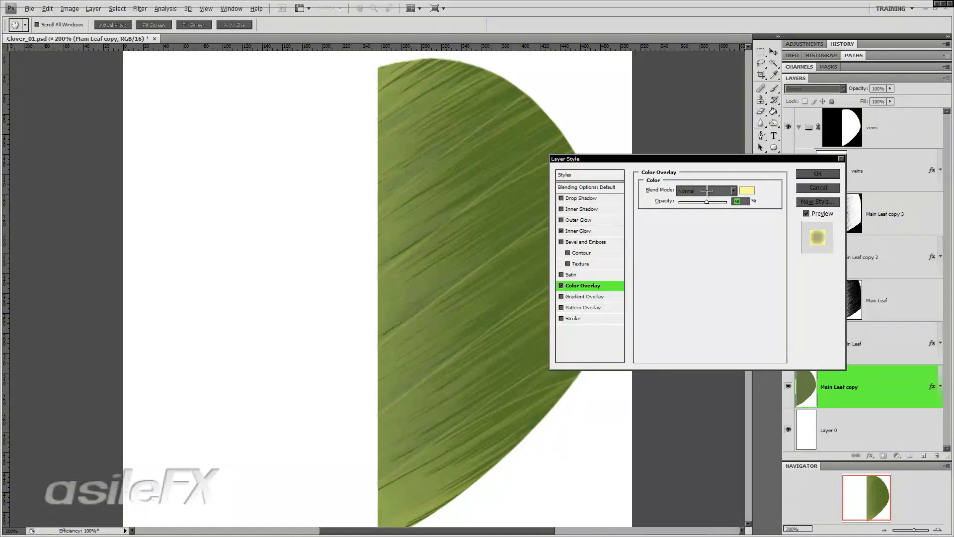
left_click(818, 173)
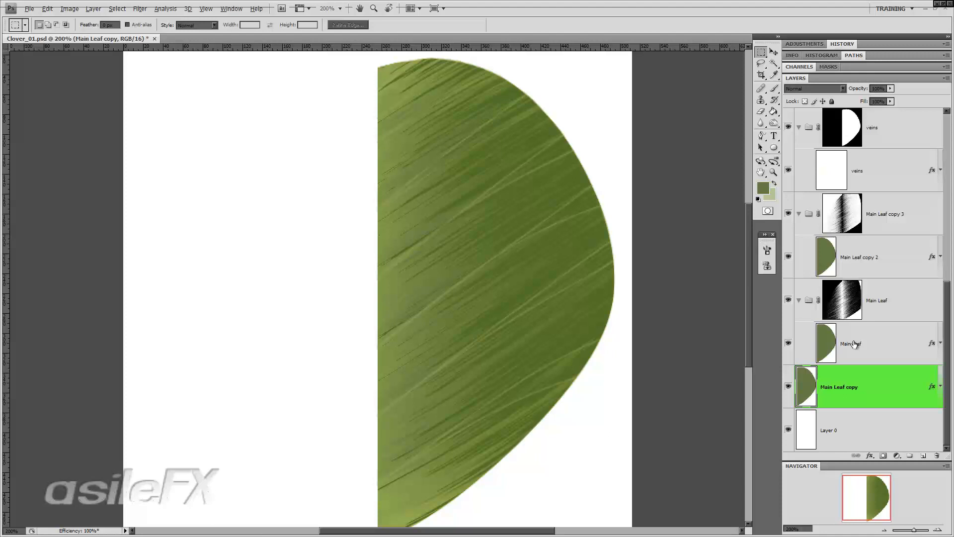
- Lower the opacity of the Main Leaf layer inside the Main Leaf group to about 69%
left_click(817, 347)
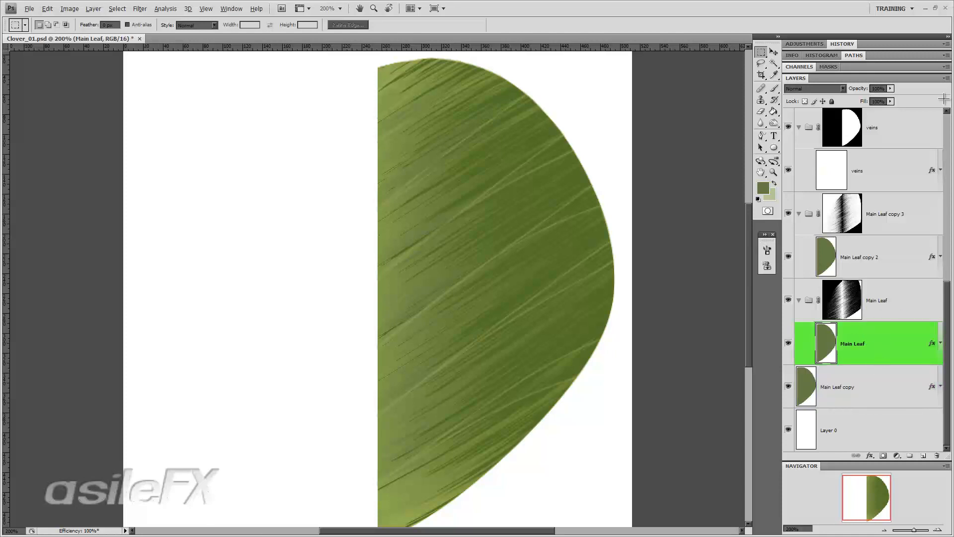
left_click(890, 88)
mouse_move(890, 97)
left_mouse_down()
mouse_move(833, 97)
mouse_move(909, 99)
mouse_move(875, 97)
left_mouse_up()
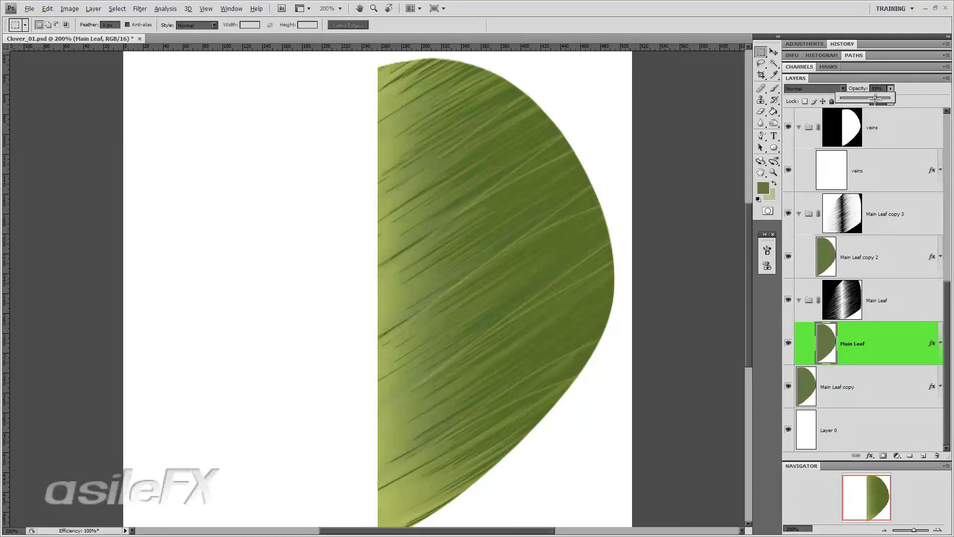
- Darken the Main Leaf group's mask with Levels, setting the midtone input to about 0.13
left_click(845, 296)
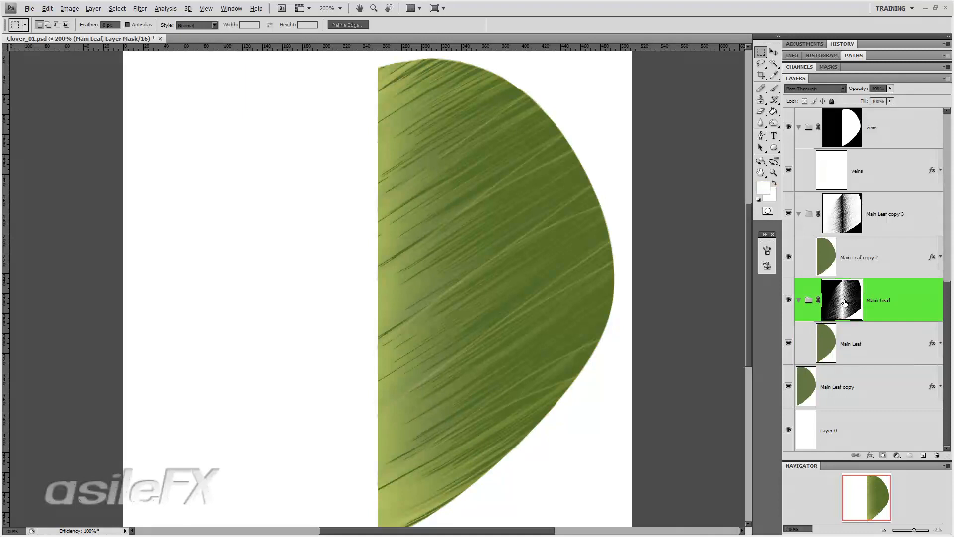
key("ctrl+l")
left_click_drag(799, 146, 855, 143)
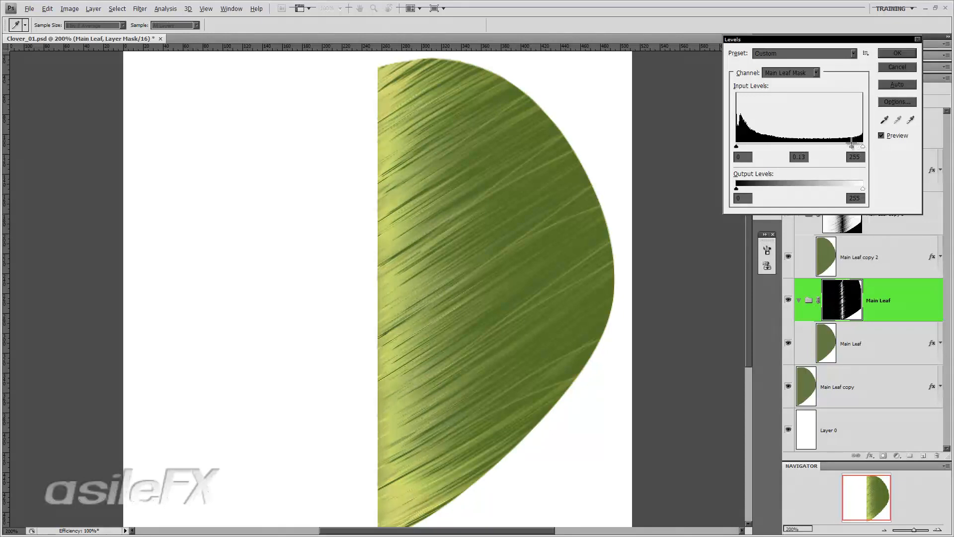
key("Return")
- Adjust the Main Leaf copy 3 group's mask with Levels, using a midtone input of about 1.46 and a slightly reduced white output
left_click(852, 217)
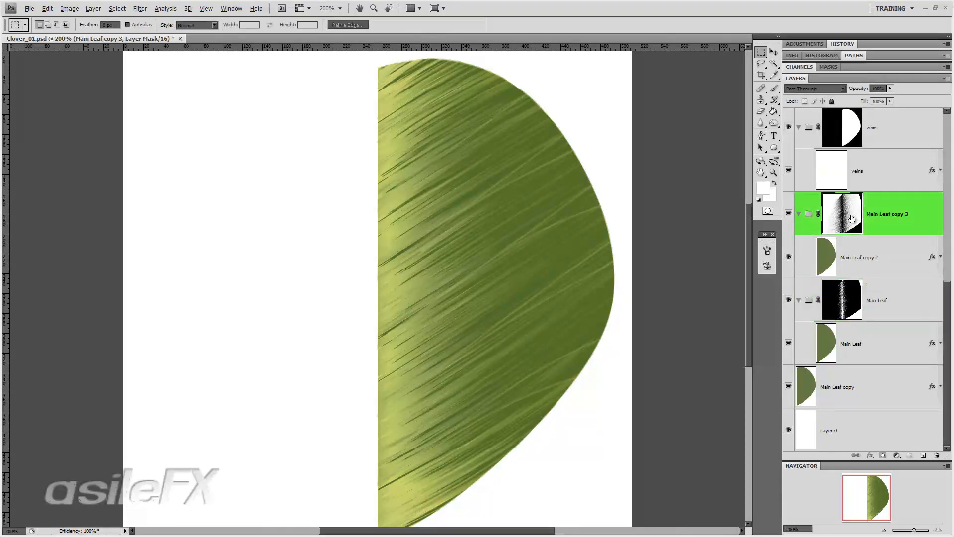
key("ctrl+l")
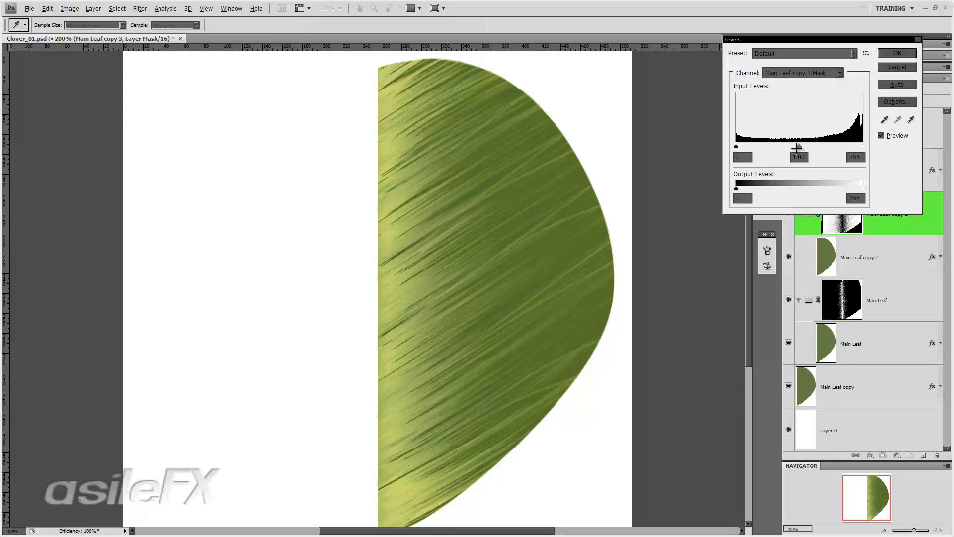
left_click_drag(797, 145, 727, 146)
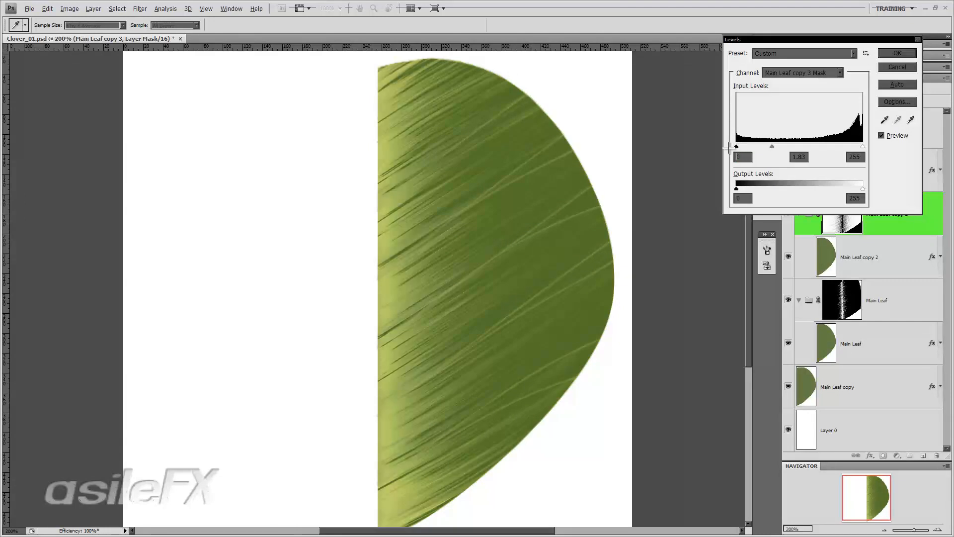
mouse_move(862, 146)
left_mouse_down()
mouse_move(805, 146)
mouse_move(871, 145)
left_mouse_up()
left_click_drag(774, 145, 783, 146)
mouse_move(739, 187)
left_mouse_down()
mouse_move(773, 188)
mouse_move(725, 192)
left_mouse_up()
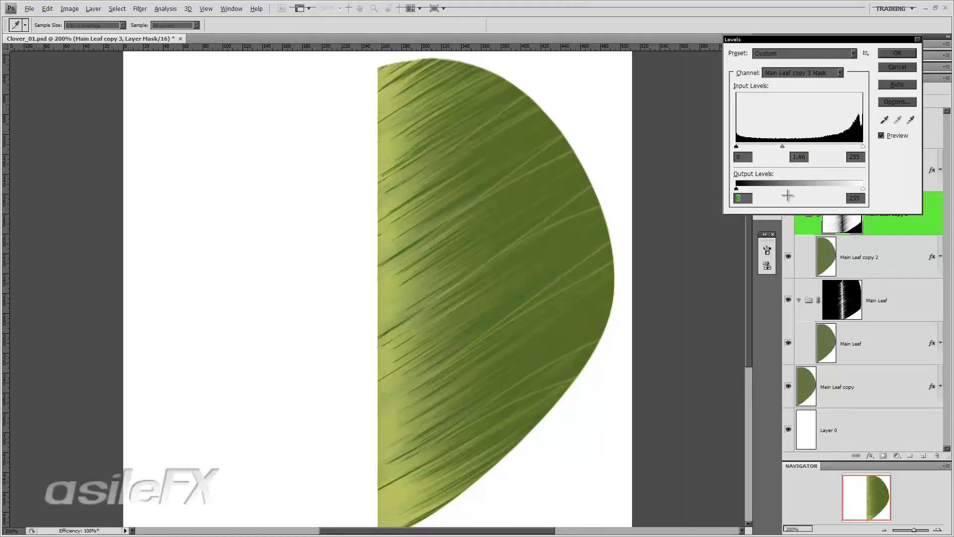
mouse_move(863, 188)
left_mouse_down()
mouse_move(827, 186)
mouse_move(881, 188)
left_mouse_up()
left_click_drag(863, 188, 858, 189)
left_click(906, 53)
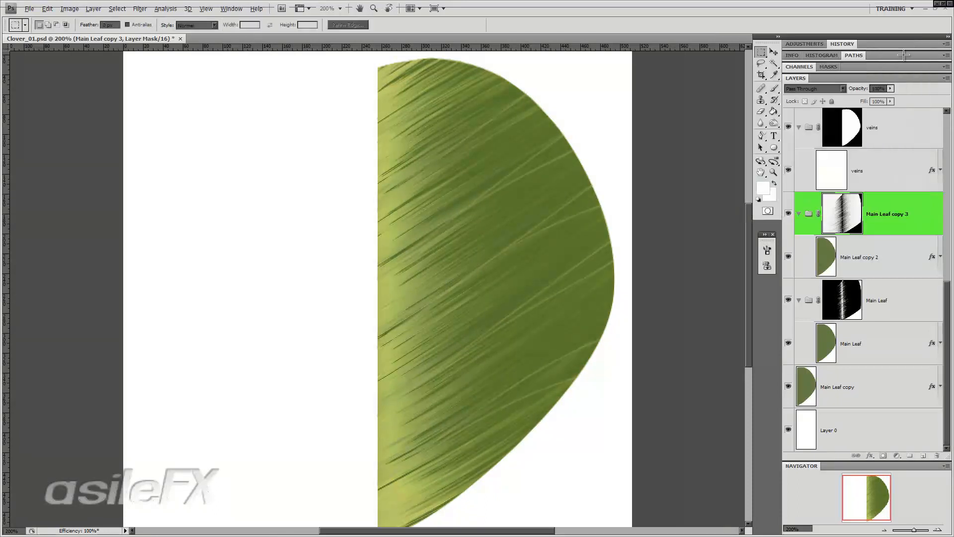
- Compare the leaf with and without the veins layer, and select that layer
scroll(827, 202, "up", 1)
left_click(789, 214)
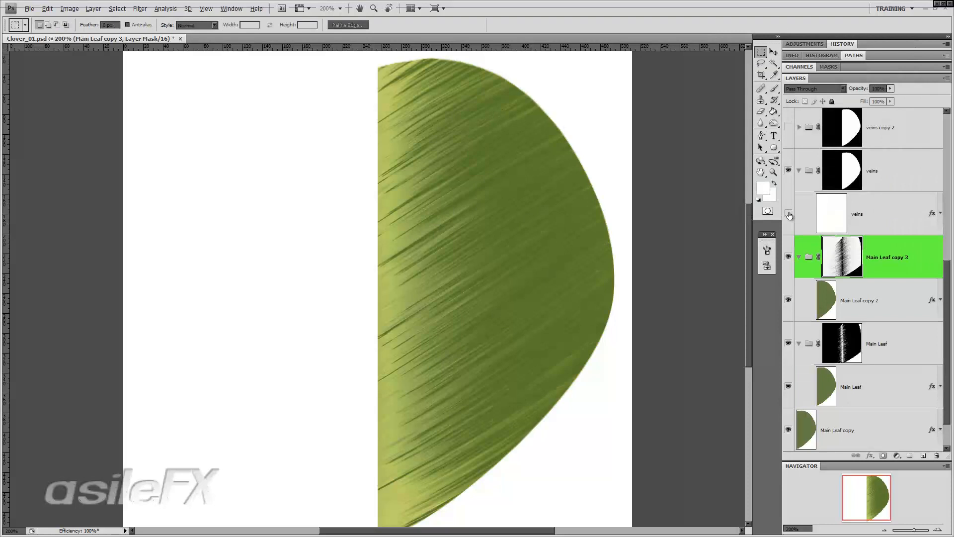
left_click(789, 214)
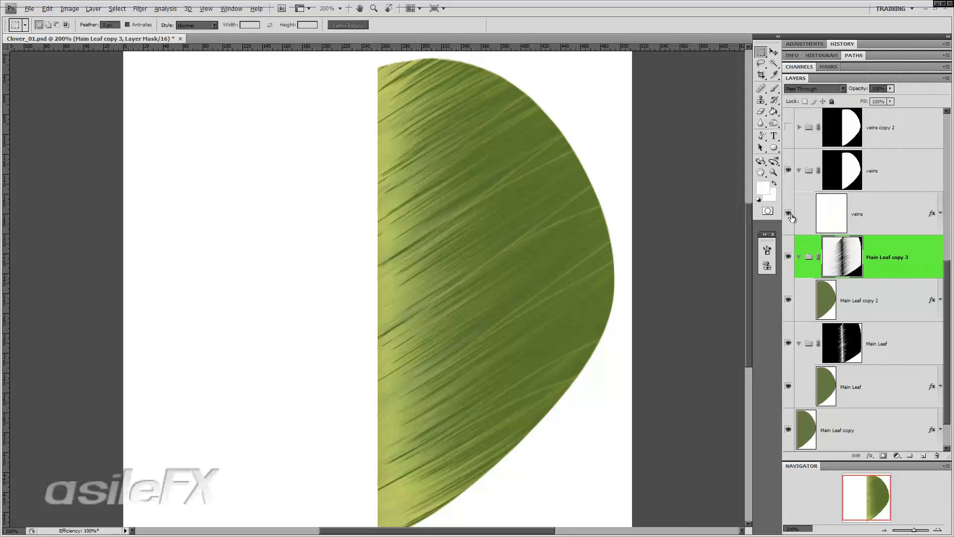
left_click(904, 202)
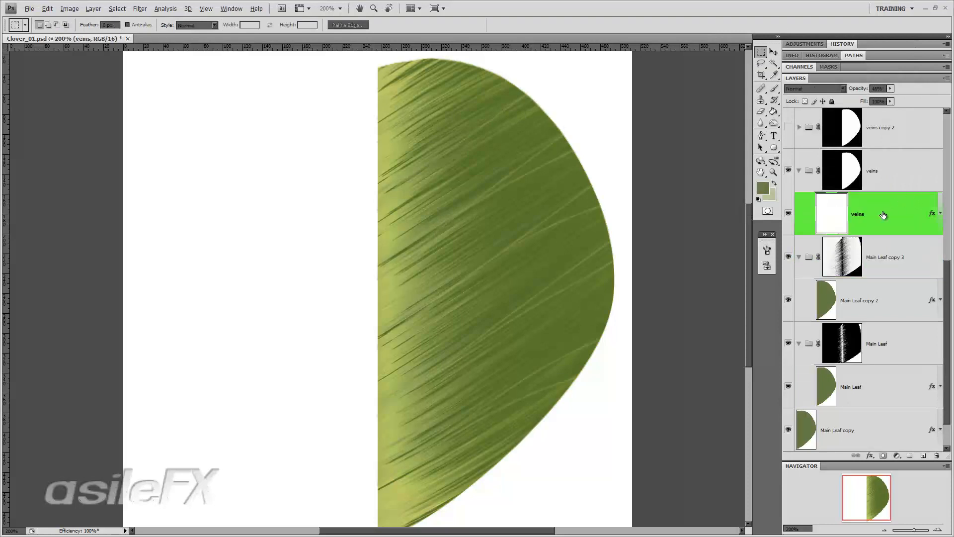
- Raise the opacity of the veins layer to 100% and keep that layer selected
left_click(789, 256)
left_click(789, 256)
double_click(880, 205)
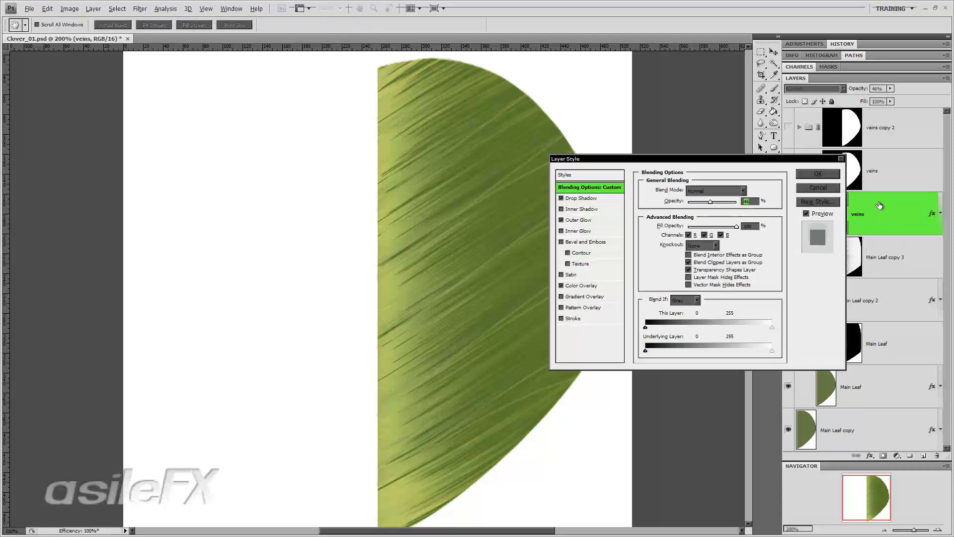
left_click(831, 188)
left_click(890, 88)
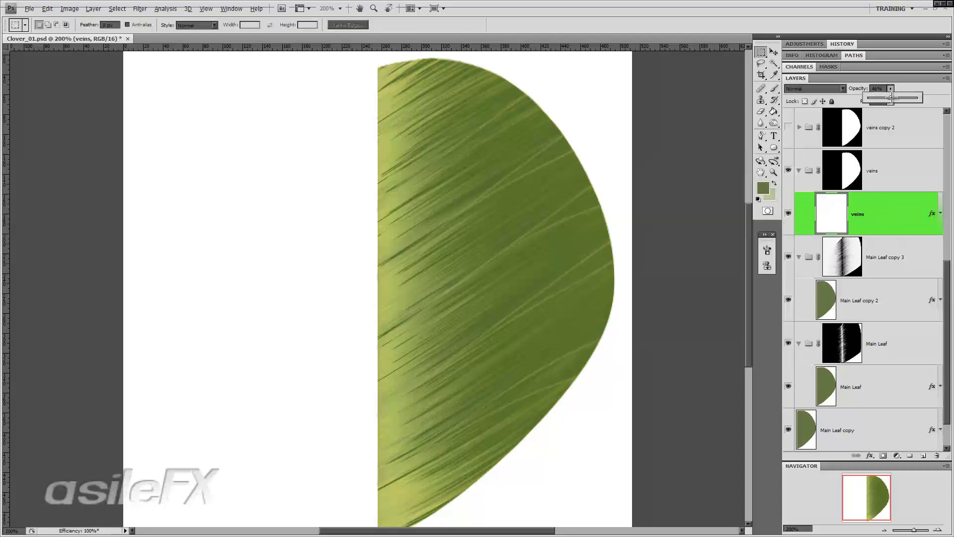
left_click_drag(895, 98, 914, 98)
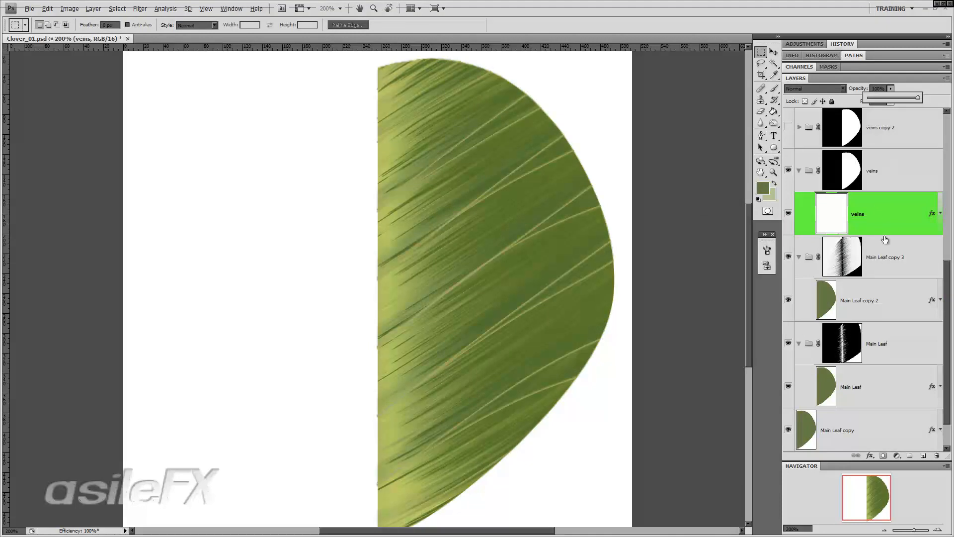
left_click(893, 169)
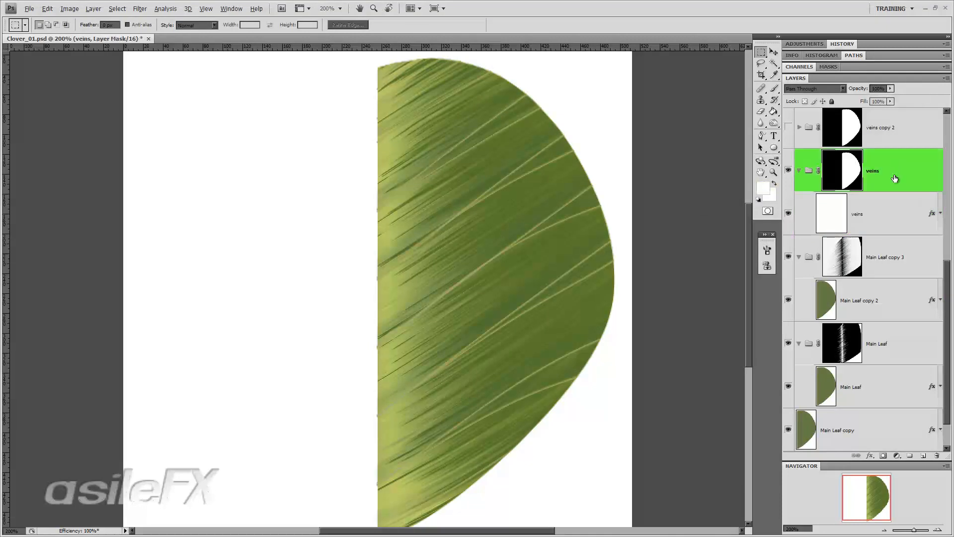
left_click(882, 209)
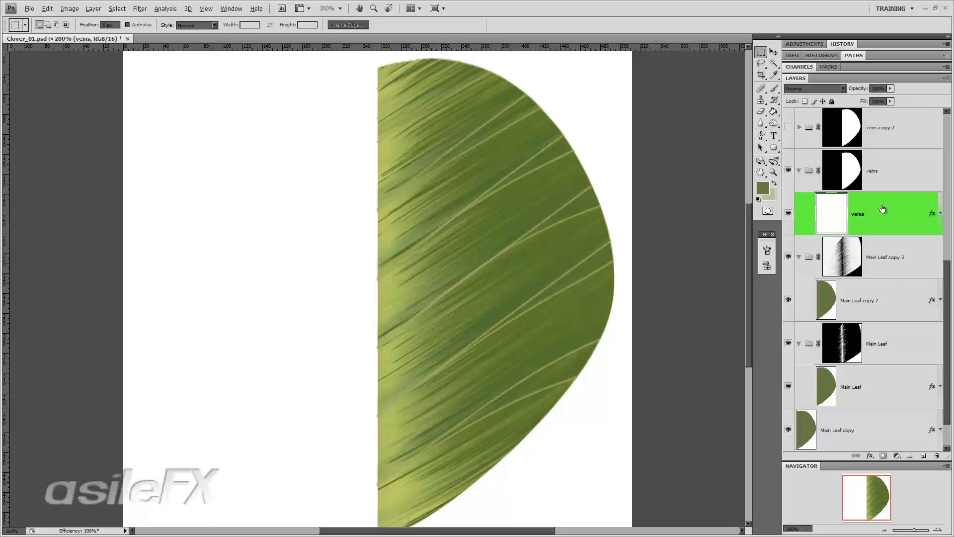
- Adjust the veins layer's Drop Shadow, raising its opacity to 34% and slightly increasing its size
double_click(889, 205)
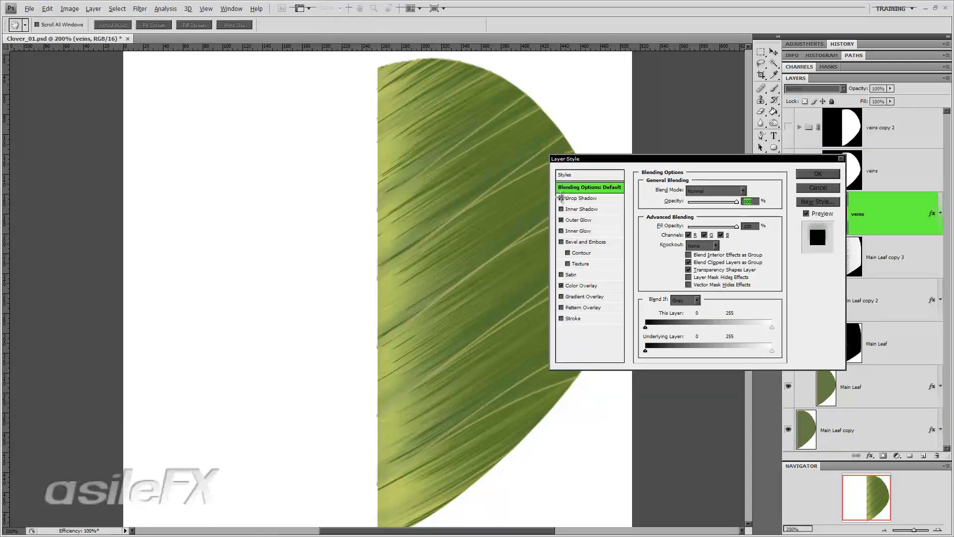
left_click(579, 197)
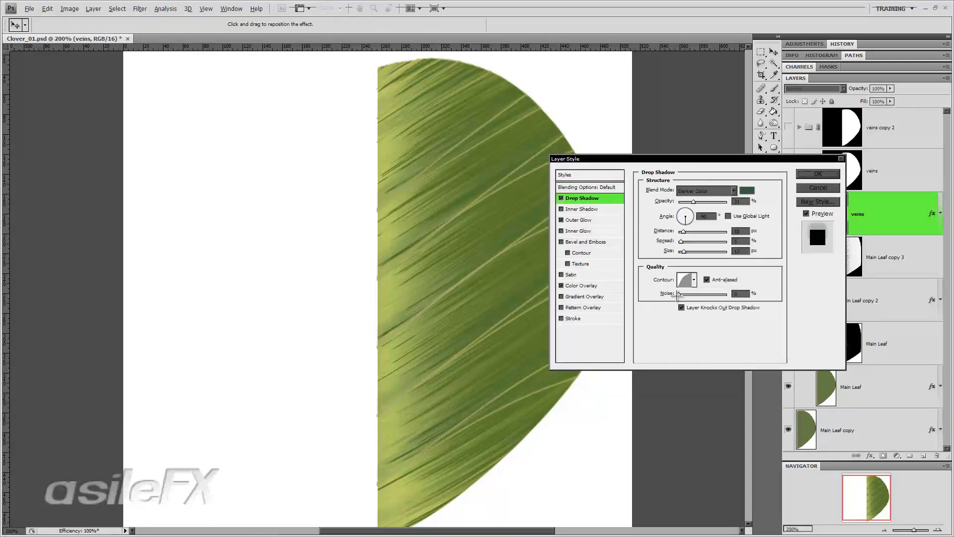
left_click_drag(679, 294, 639, 282)
left_click_drag(684, 251, 685, 252)
mouse_move(694, 201)
left_mouse_down()
mouse_move(705, 201)
mouse_move(695, 200)
left_mouse_up()
left_click(739, 251)
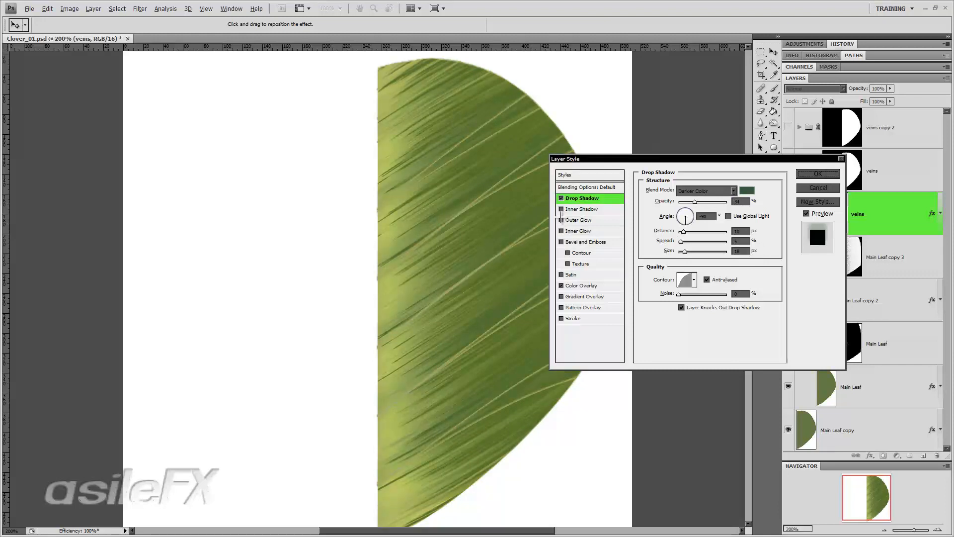
- Set the veins layer's Outer Glow colour to the light background green #b7c399 and its opacity to about 40%
left_click(567, 220)
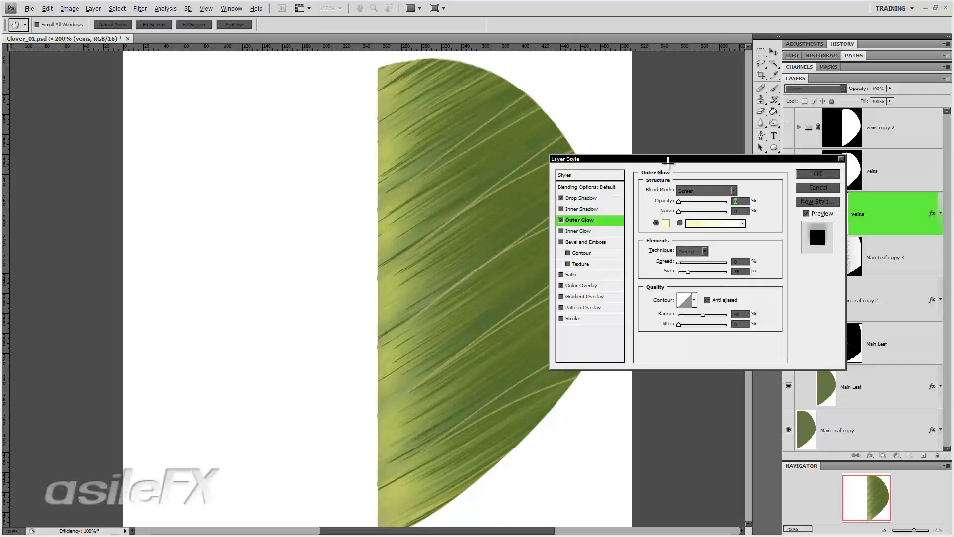
left_click_drag(669, 159, 550, 58)
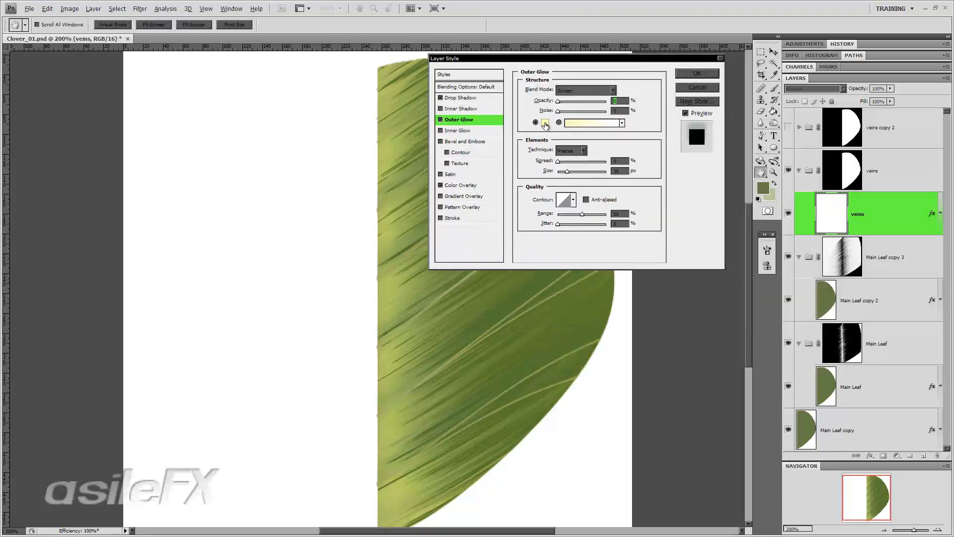
left_click(545, 122)
left_click(770, 195)
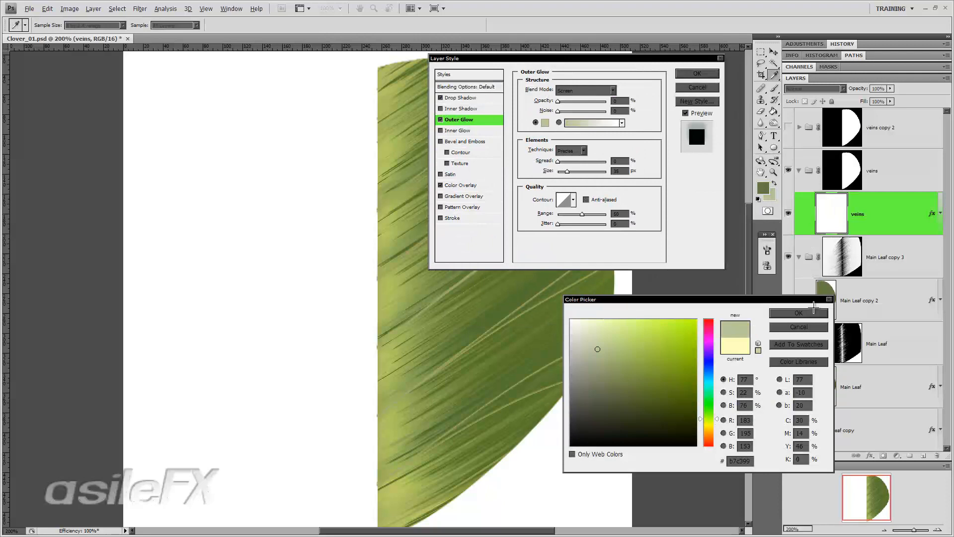
left_click(810, 311)
left_click_drag(559, 103, 578, 101)
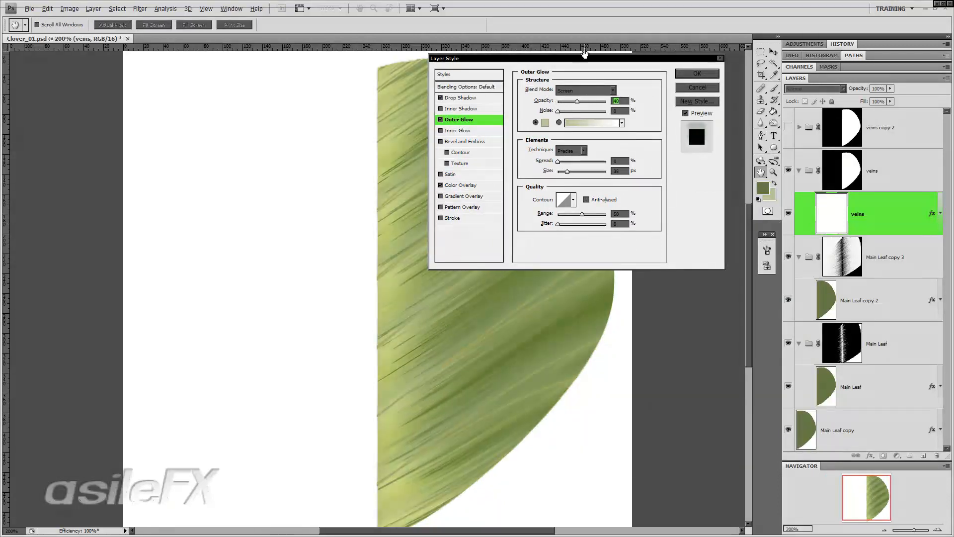
- Switch the veins layer's Outer Glow to Color Dodge at about 22% opacity, with a spread of about 31%
left_click_drag(584, 59, 710, 41)
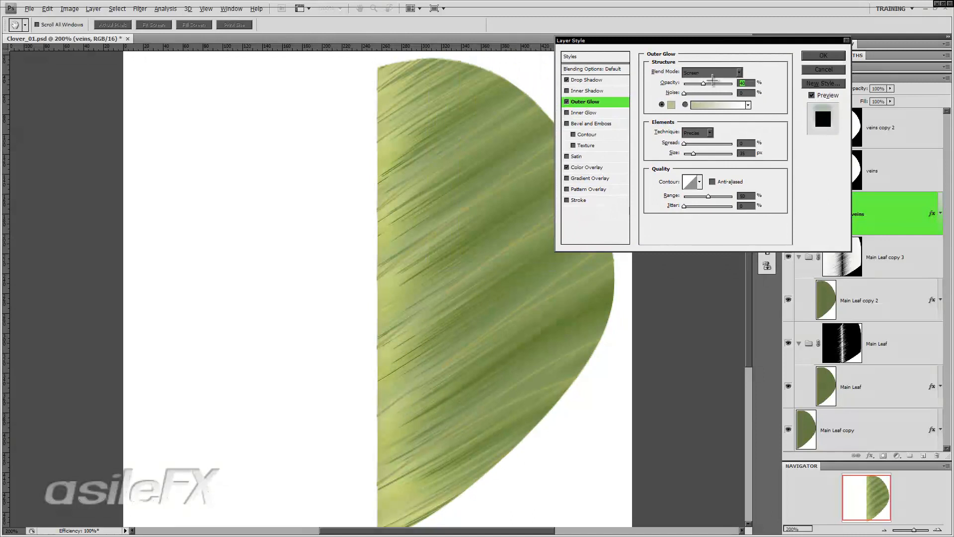
left_click_drag(704, 84, 703, 83)
left_click_drag(685, 144, 698, 143)
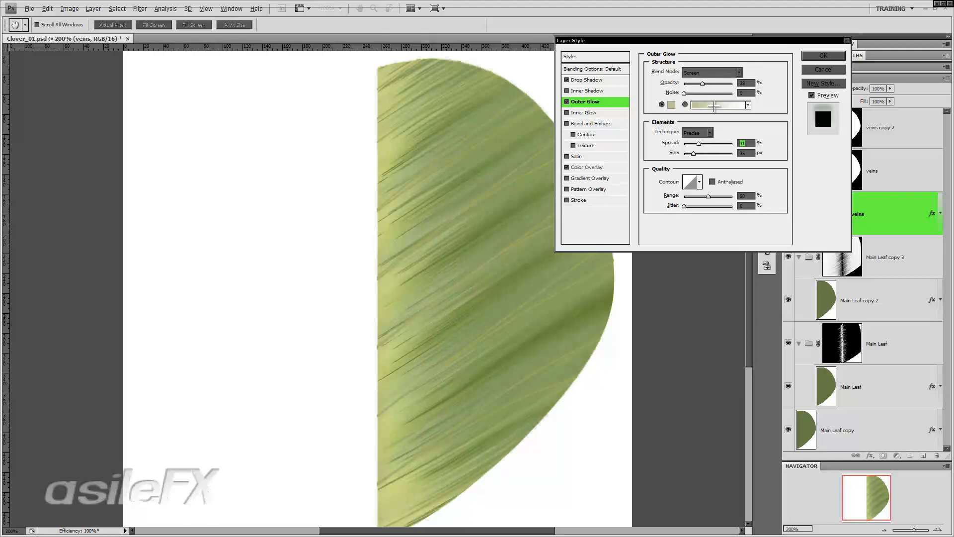
mouse_move(684, 94)
left_mouse_down()
mouse_move(700, 94)
mouse_move(673, 93)
left_mouse_up()
left_click(711, 105)
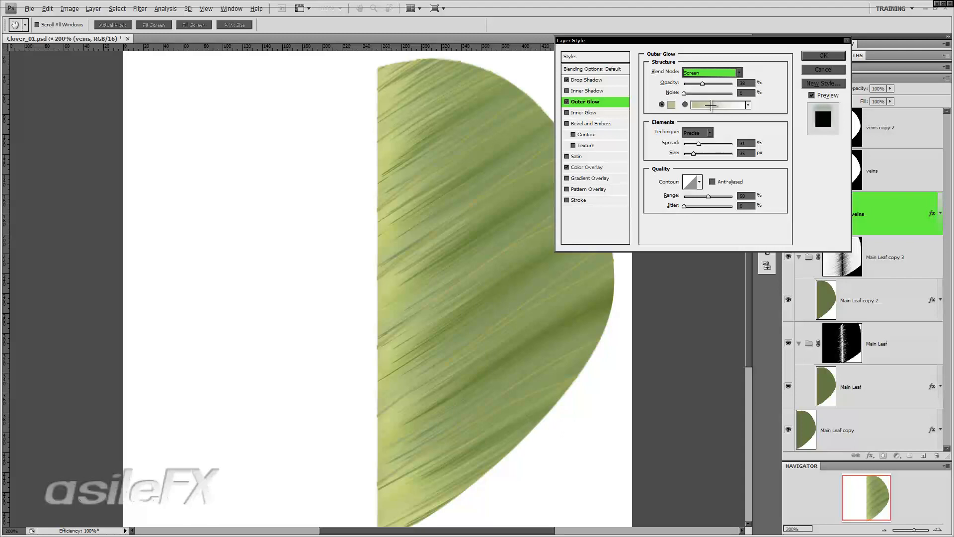
key("Down")
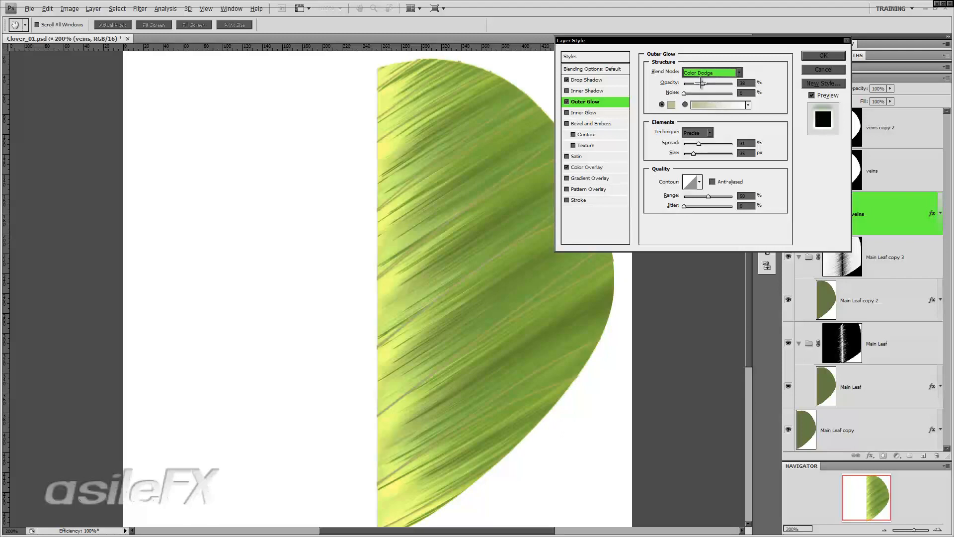
left_click_drag(702, 83, 694, 83)
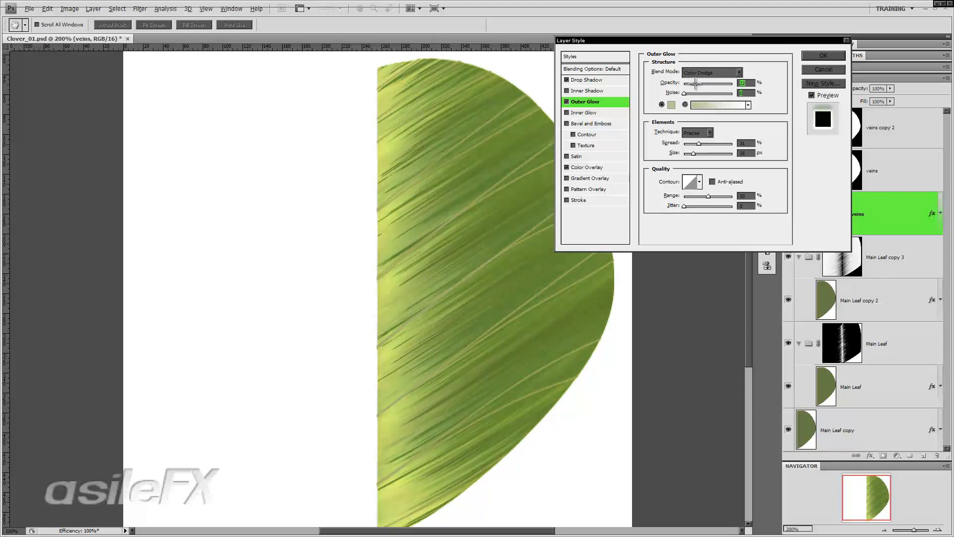
- Enable anti-aliasing for the Outer Glow and choose the ring-shaped contour preset
mouse_move(708, 196)
left_mouse_down()
mouse_move(731, 196)
mouse_move(682, 196)
mouse_move(708, 196)
left_mouse_up()
left_click(712, 181)
left_click(700, 181)
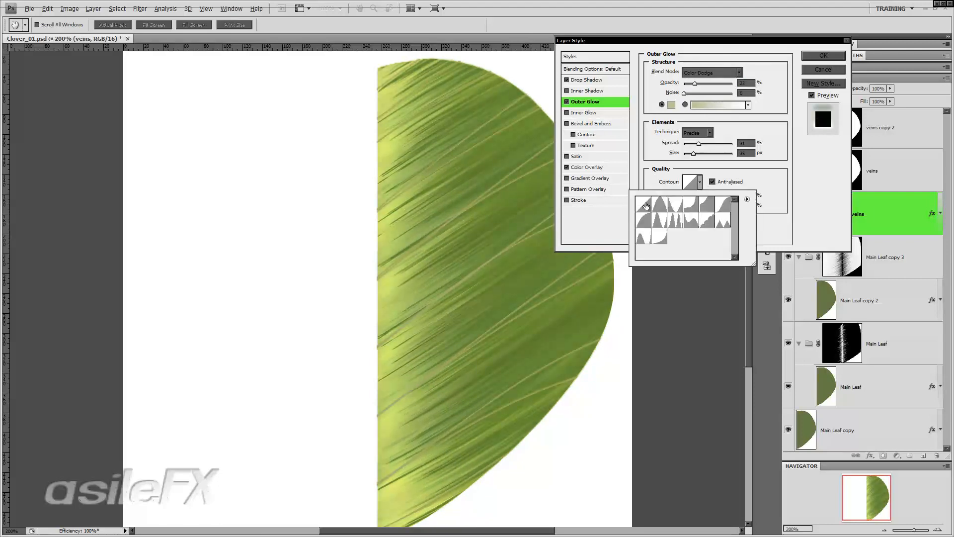
left_click(657, 219)
left_click(780, 219)
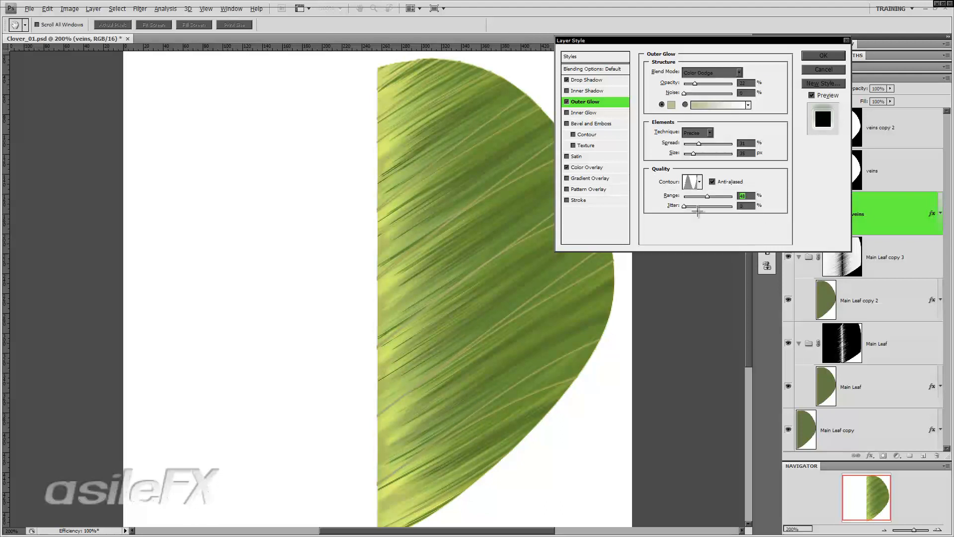
- Refine the Outer Glow's size, reduce its spread to about 11%, set its range to about 46%, and apply the style
left_click_drag(708, 196, 719, 196)
mouse_move(694, 153)
left_mouse_down()
mouse_move(702, 154)
mouse_move(691, 155)
left_mouse_up()
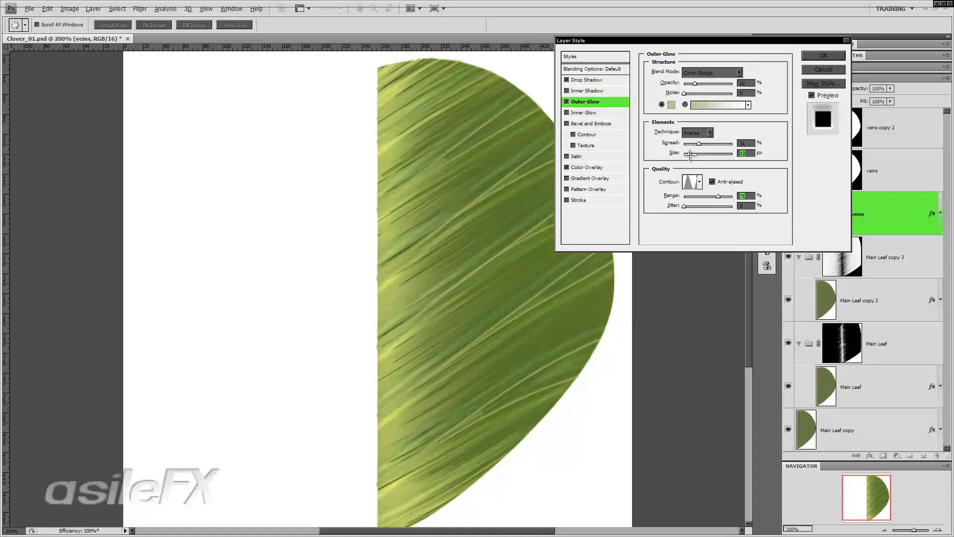
left_click_drag(647, 40, 674, 48)
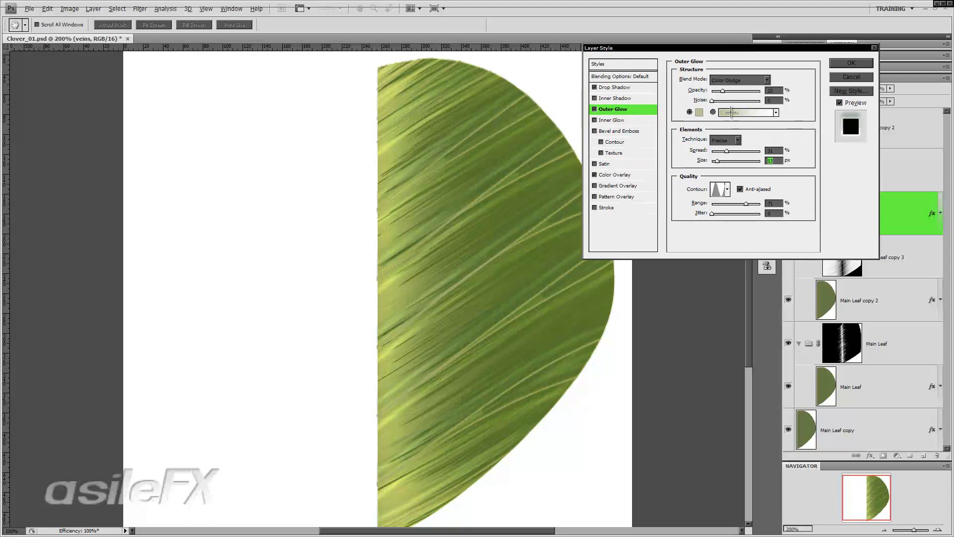
mouse_move(727, 150)
left_mouse_down()
mouse_move(715, 152)
mouse_move(725, 160)
left_mouse_up()
left_click_drag(747, 203, 735, 204)
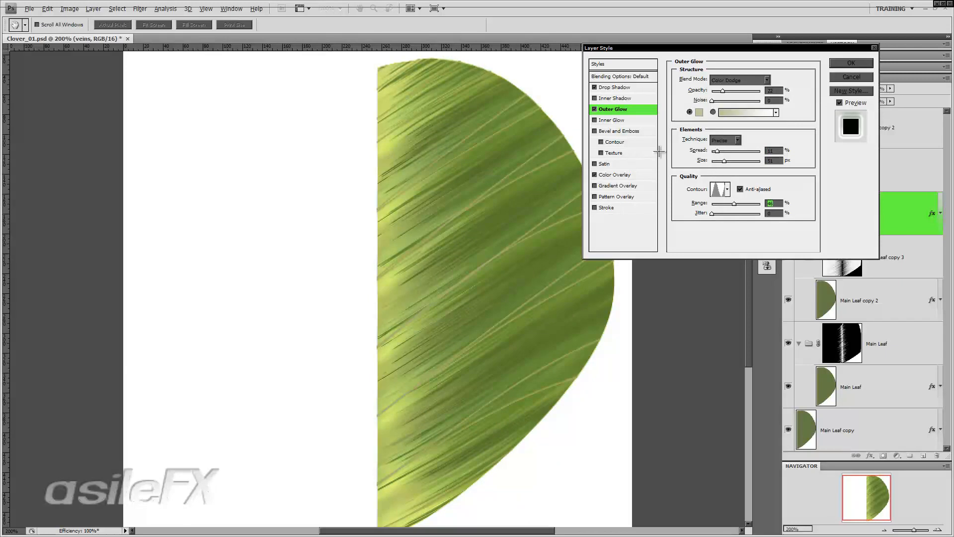
left_click(851, 63)
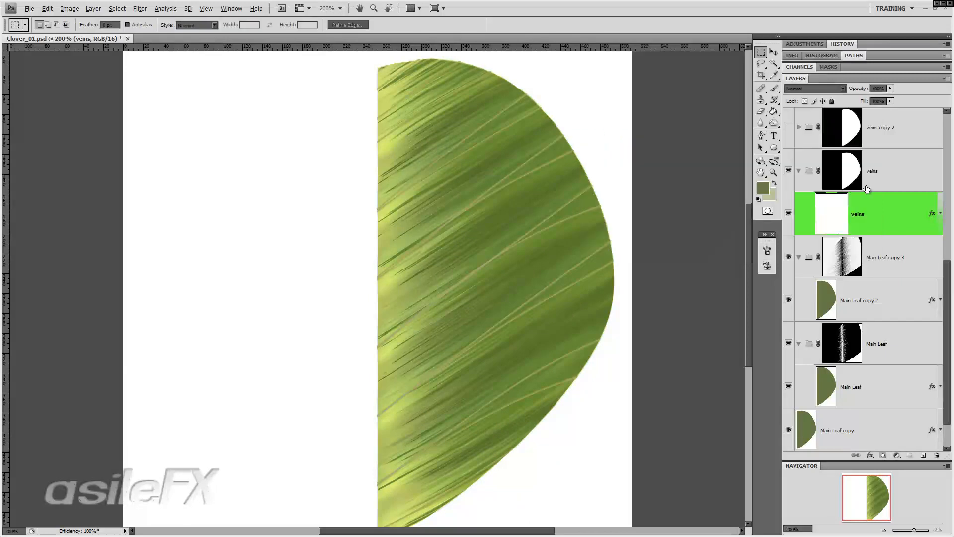
double_click(884, 190)
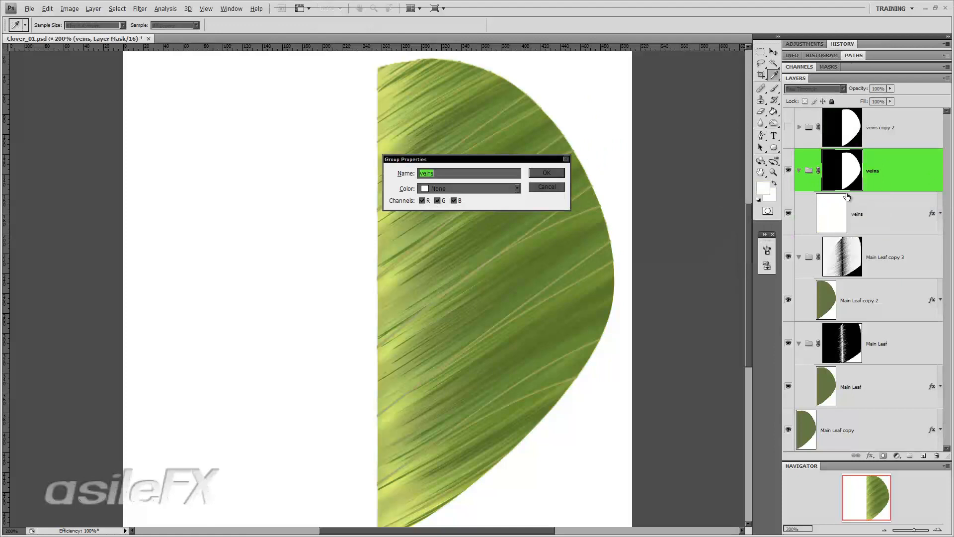
left_click(547, 187)
left_click(894, 218)
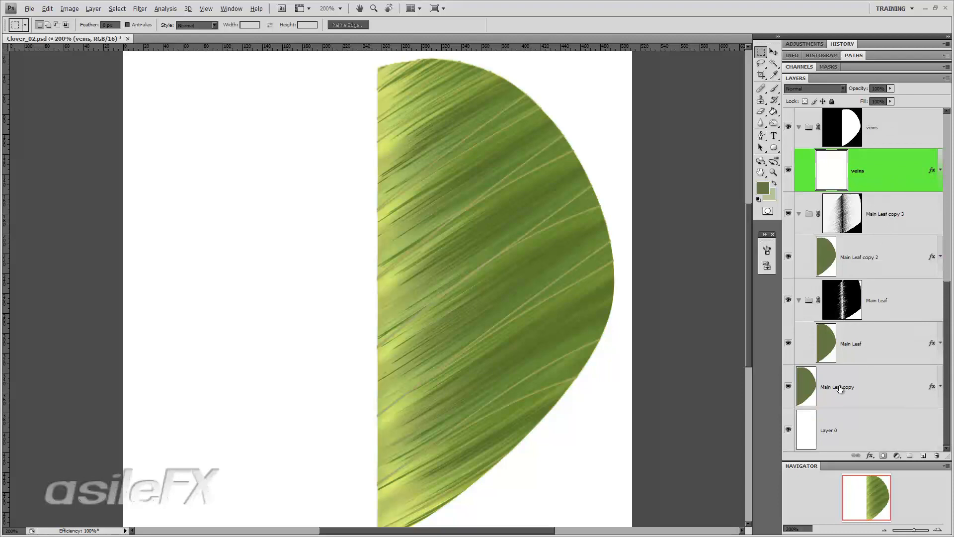
- Give Layer 0 a white Color Overlay and fill its pixels with the olive green foreground colour using the Paint Bucket
left_click(867, 428)
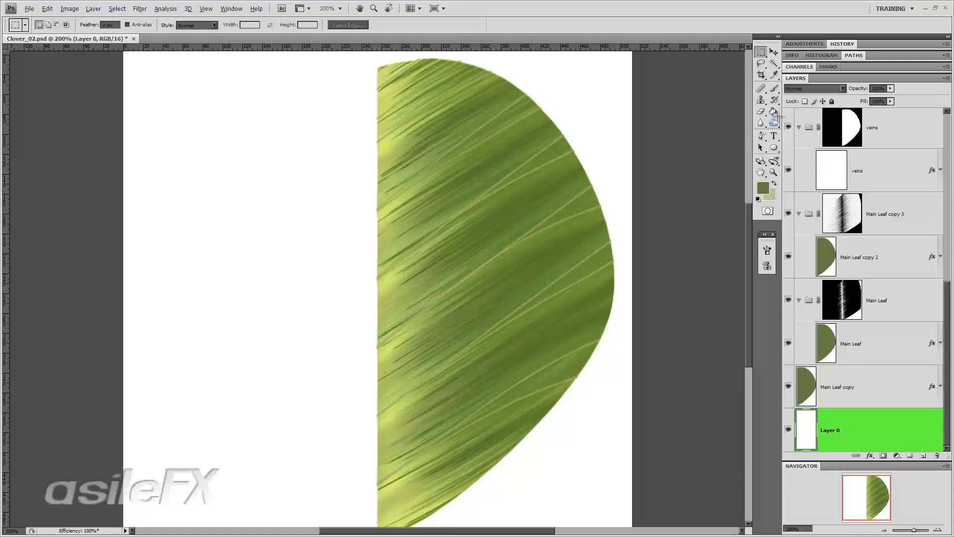
double_click(906, 445)
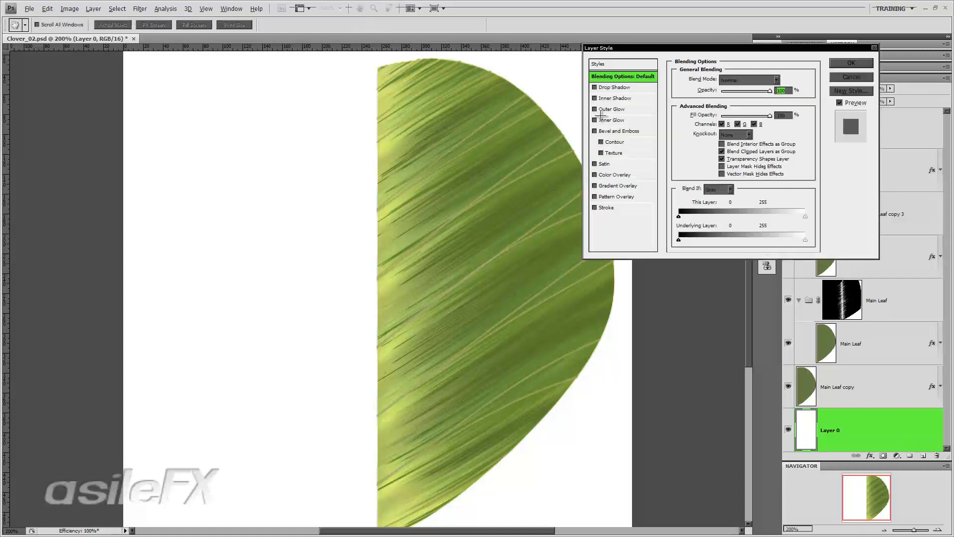
left_click(615, 174)
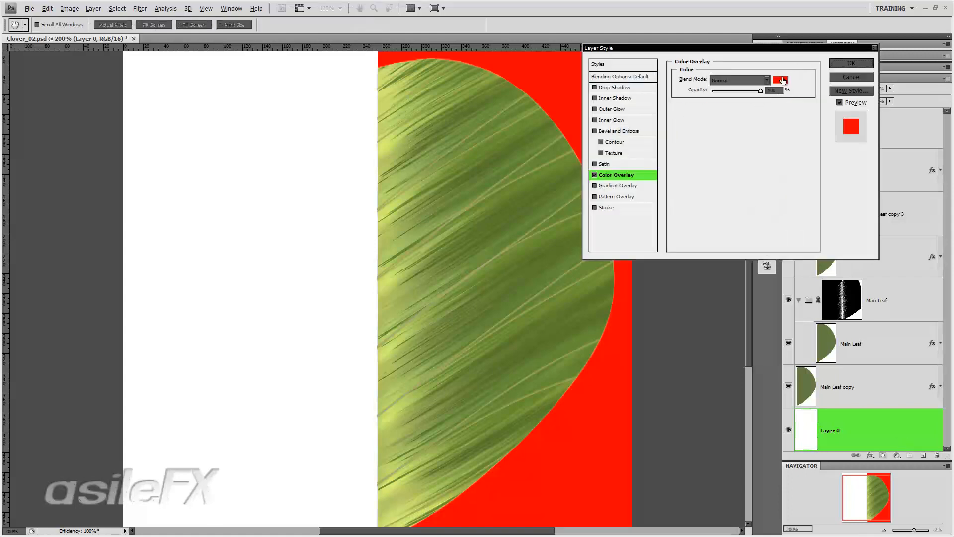
left_click(780, 80)
left_click_drag(621, 351, 430, 223)
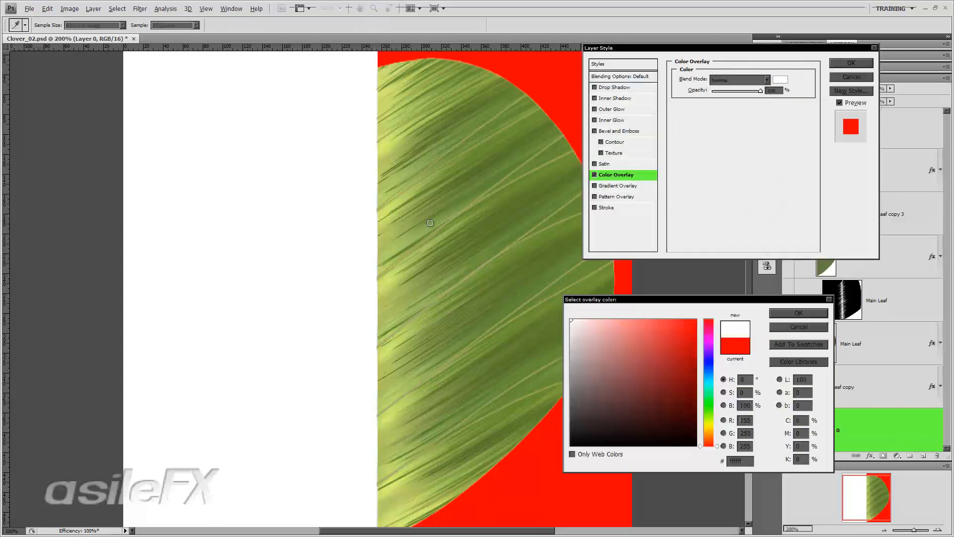
left_click(798, 313)
left_click(851, 63)
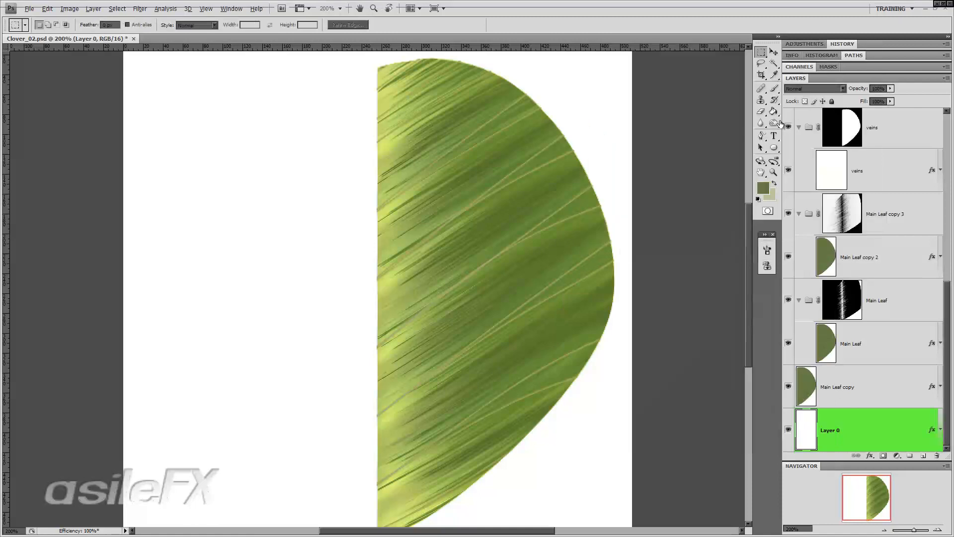
left_click(619, 114)
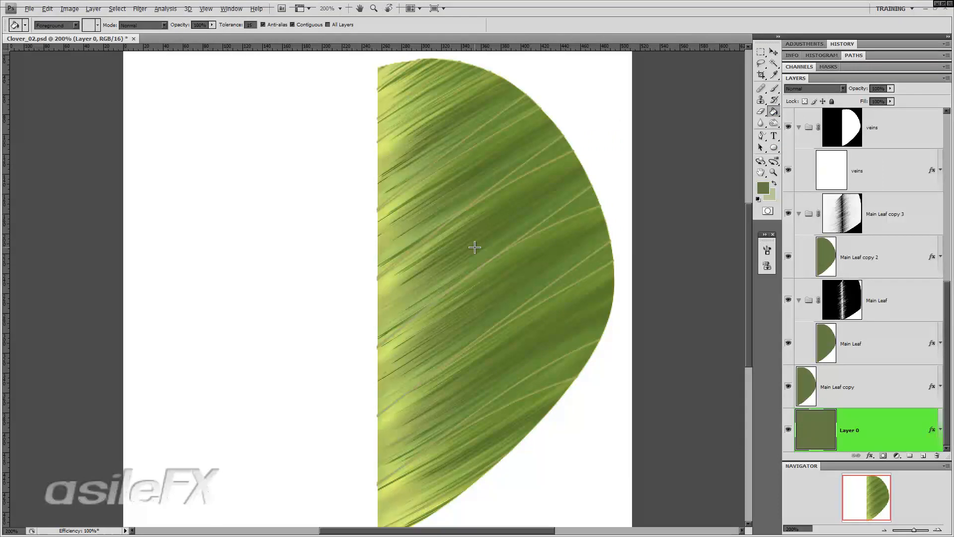
- Add a new layer directly above Main Leaf copy and fill it with the olive green foreground colour
left_click(868, 386)
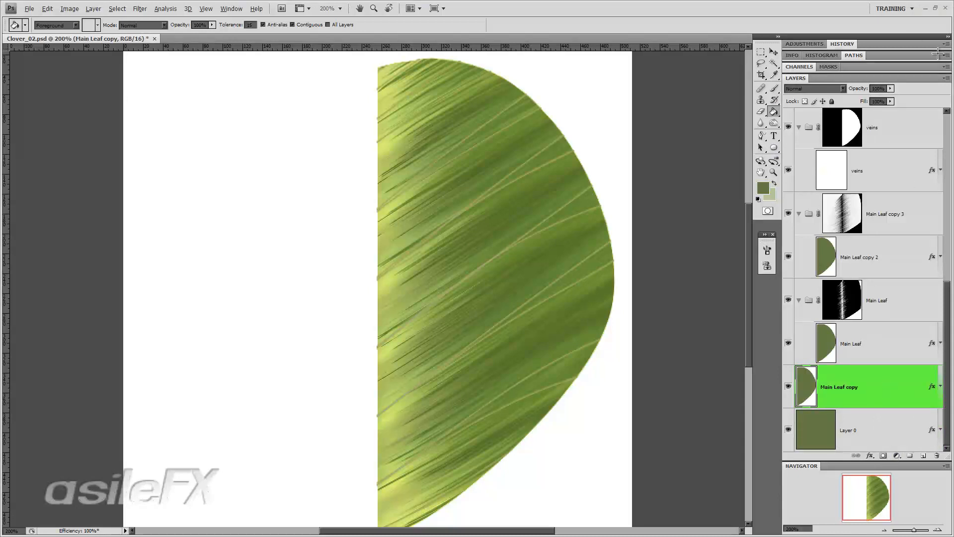
left_click(946, 78)
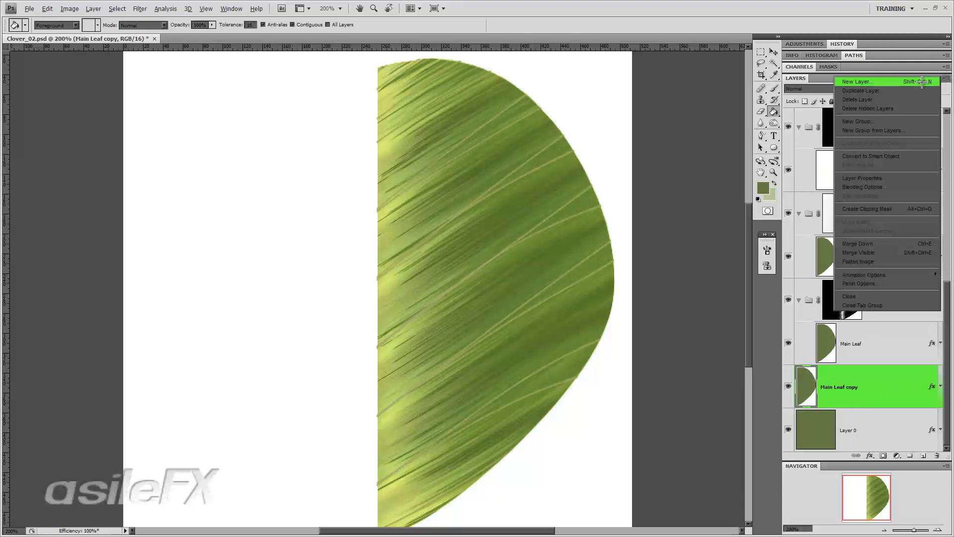
left_click(858, 82)
key("Return")
key("alt+BackSpace")
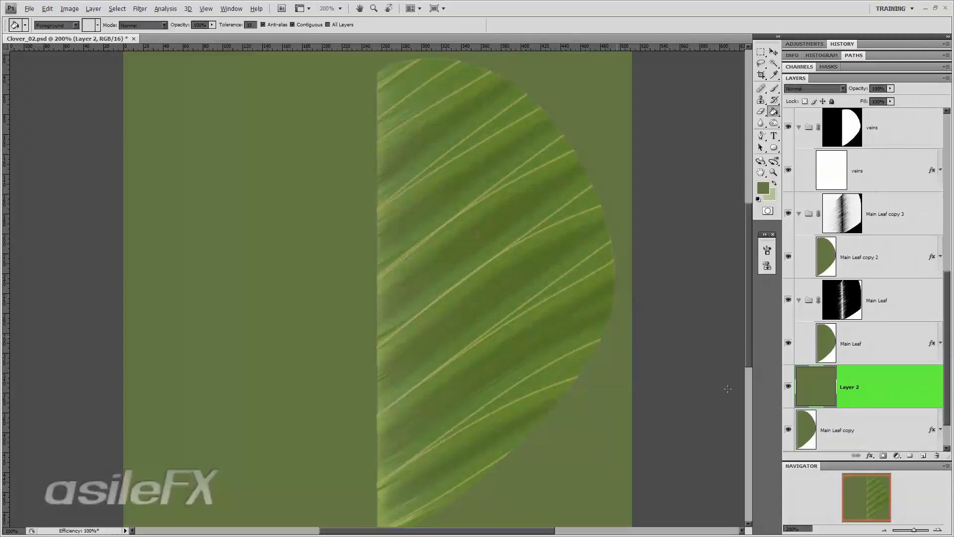
- Give Layer 2 a black-to-white Gradient Overlay in the Radial style and enlarge its scale to about 131%
double_click(889, 374)
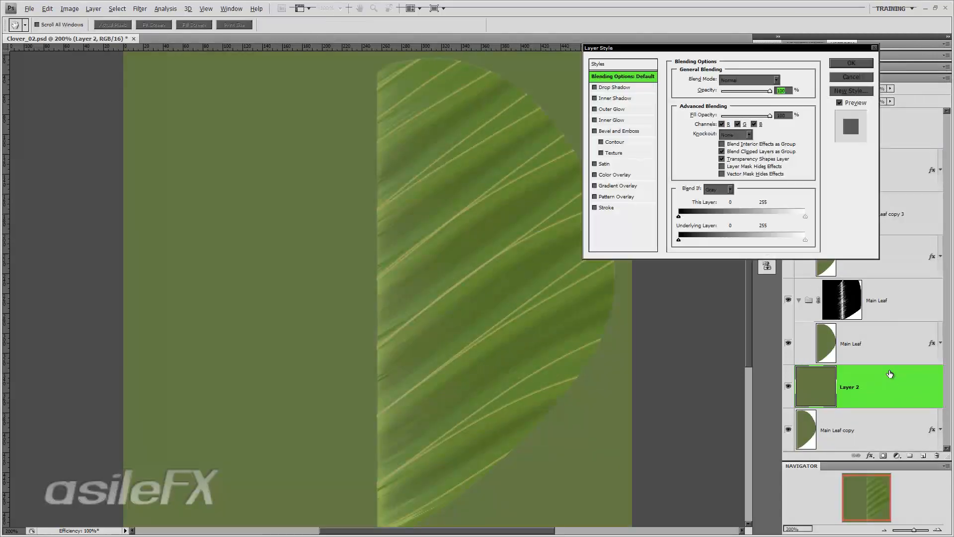
left_click(623, 186)
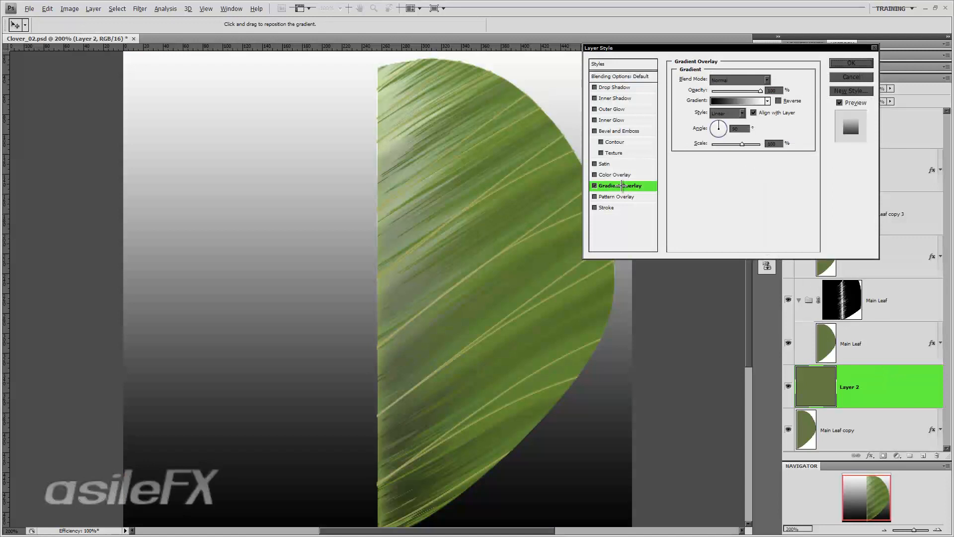
left_click(740, 115)
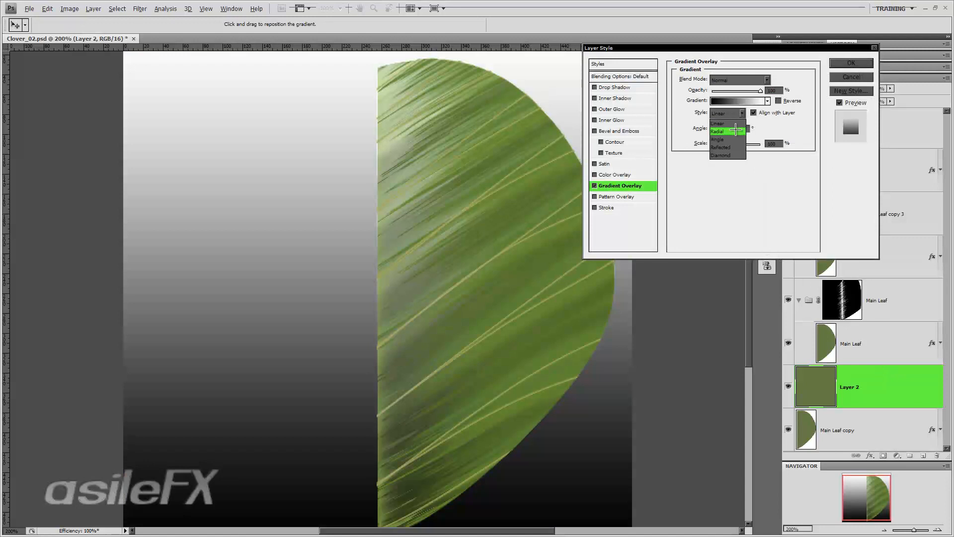
left_click(736, 129)
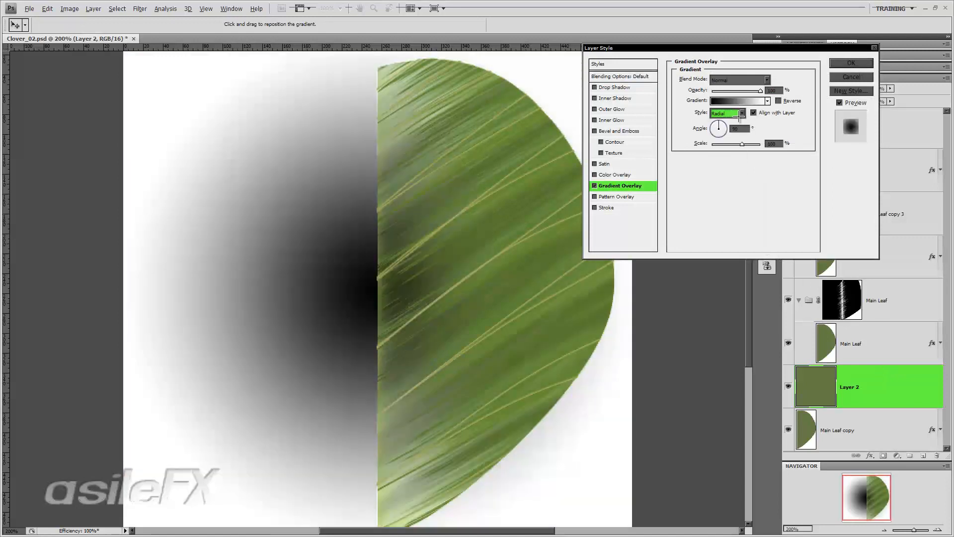
left_click_drag(743, 144, 754, 144)
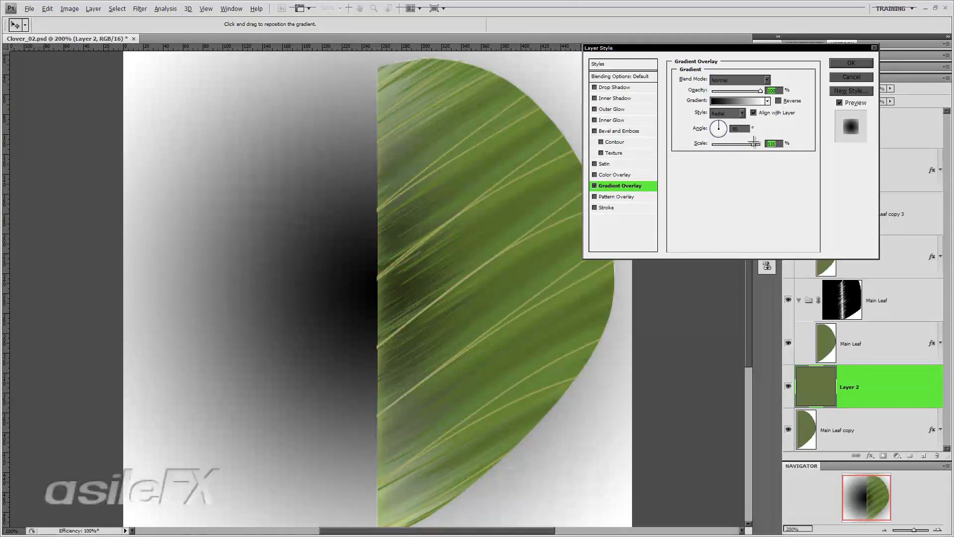
- Try the Angle and Reflected gradient styles on Layer 2, reducing the scale for the reflected version
left_click(740, 114)
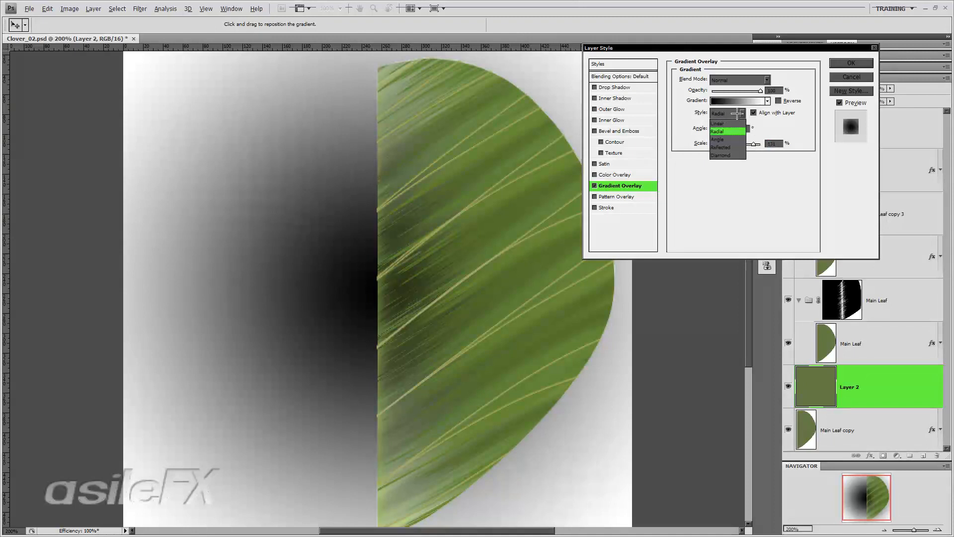
left_click(741, 135)
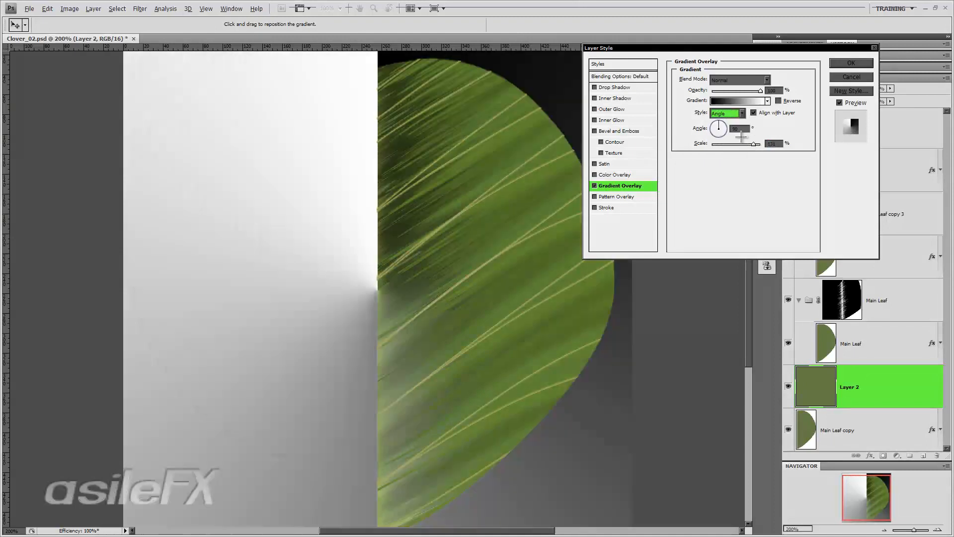
left_click(731, 113)
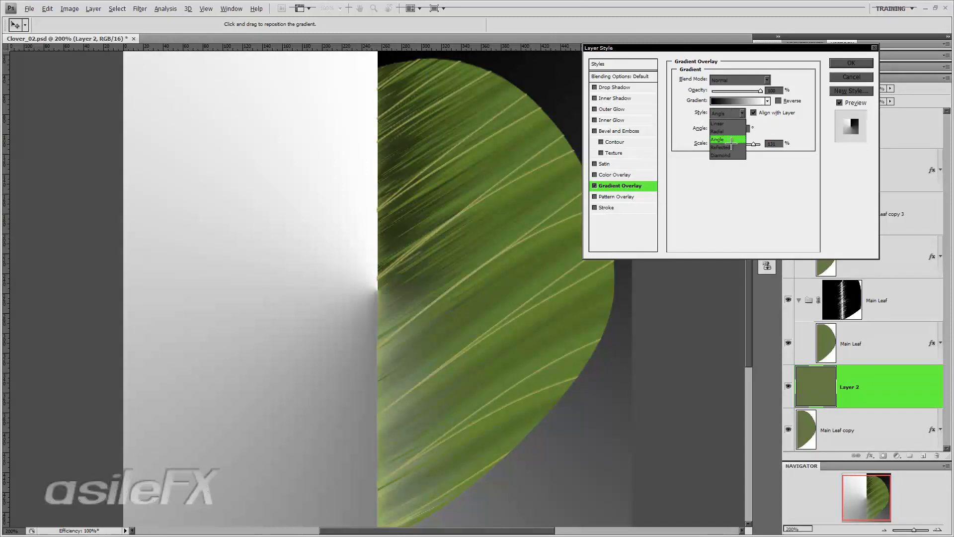
left_click(733, 144)
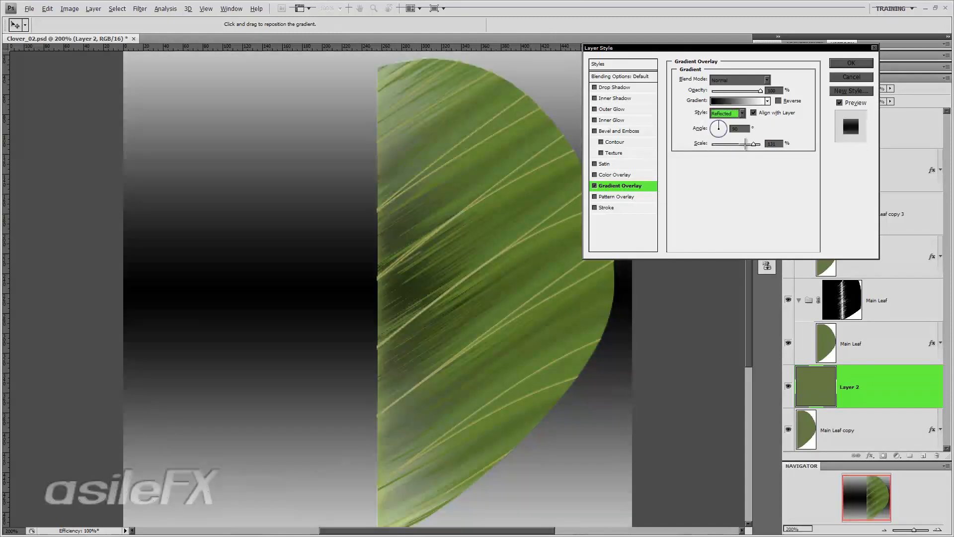
mouse_move(732, 144)
left_mouse_down()
mouse_move(714, 144)
mouse_move(751, 145)
mouse_move(739, 145)
left_mouse_up()
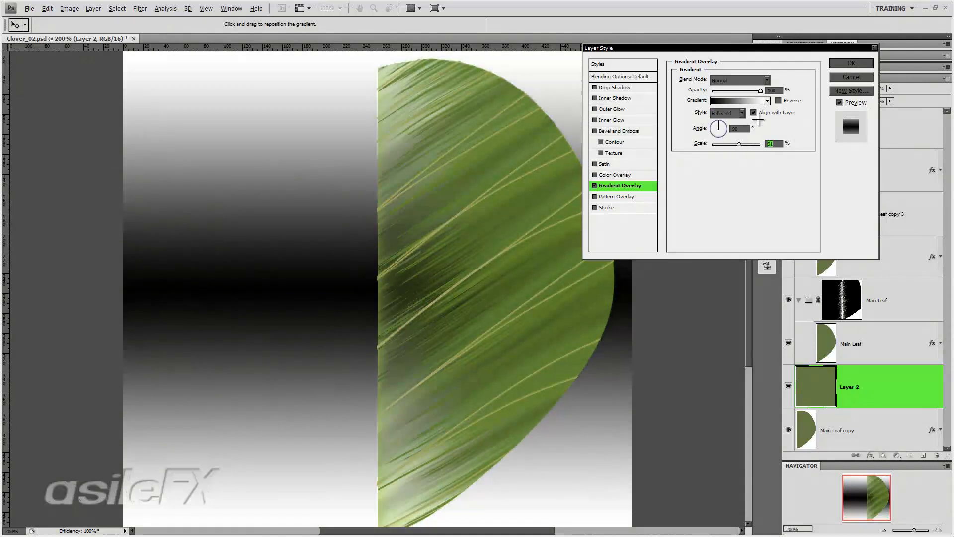
- Try the gradient reversed and restored, reduce its scale to about 80%, and try the Linear style
left_click(779, 101)
left_click(778, 101)
mouse_move(748, 144)
left_mouse_down()
mouse_move(728, 144)
mouse_move(736, 144)
left_mouse_up()
left_click(735, 113)
left_click(730, 121)
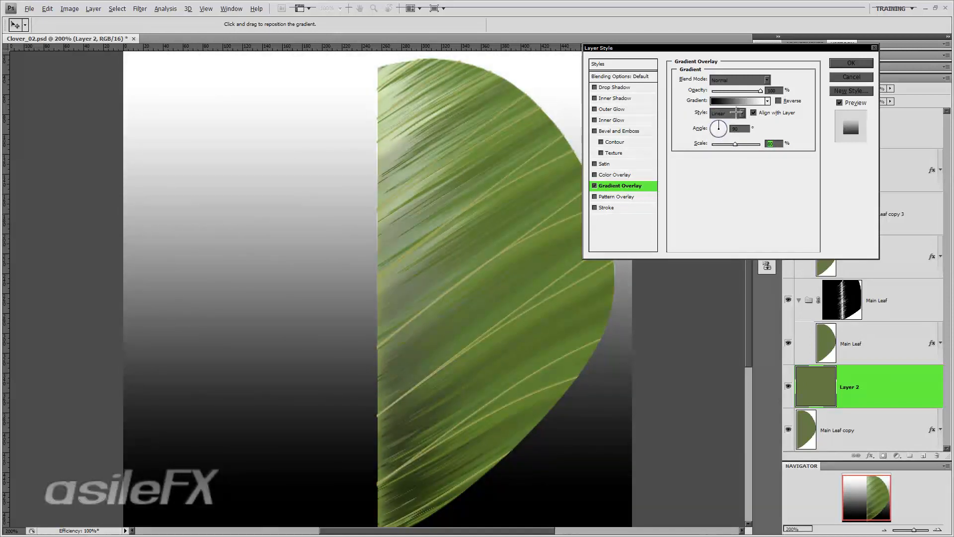
- Set the Gradient Overlay to Radial with a scale of about 127% and opacity of about 76%, and apply the style
left_click(737, 113)
left_click(736, 131)
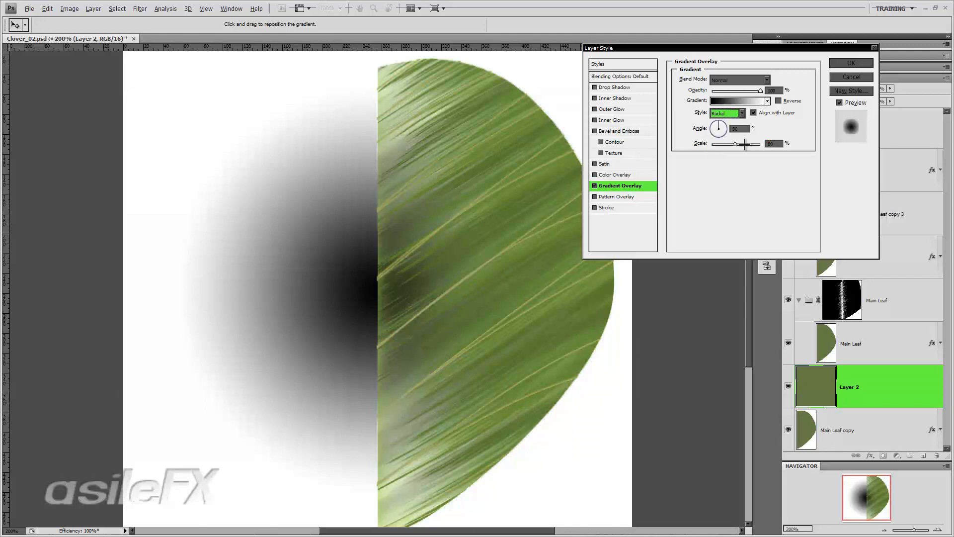
left_click_drag(746, 144, 752, 145)
left_click_drag(761, 91, 726, 92)
mouse_move(730, 91)
left_mouse_down()
mouse_move(681, 93)
mouse_move(763, 91)
mouse_move(734, 92)
mouse_move(761, 88)
mouse_move(748, 91)
left_mouse_up()
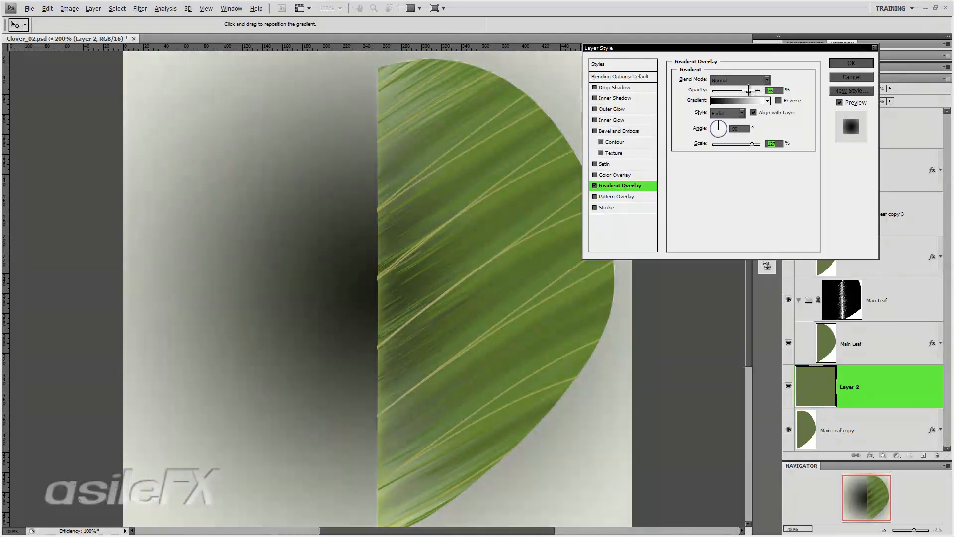
left_click(851, 61)
- Lower Layer 2's opacity slightly and toggle its visibility to compare the leaf with and without it
left_click(945, 78)
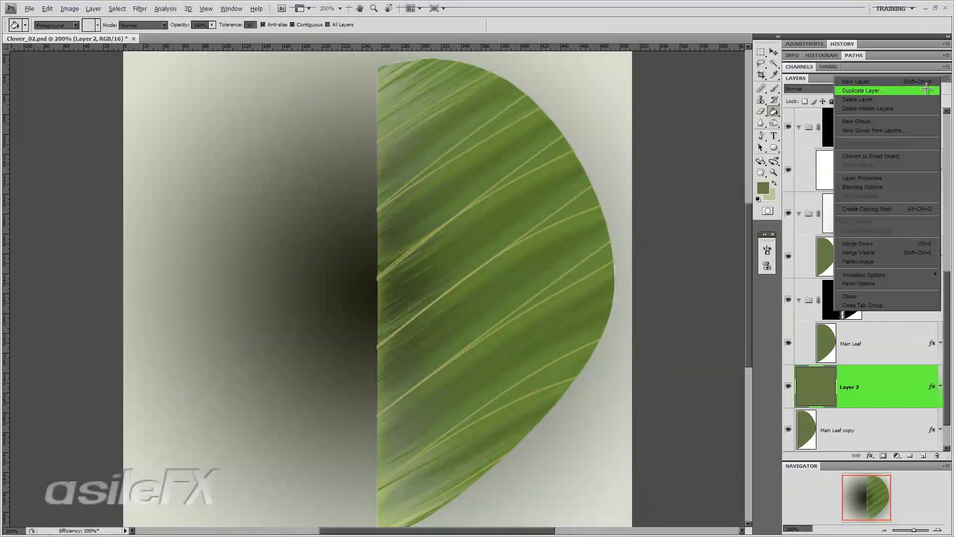
left_click(903, 67)
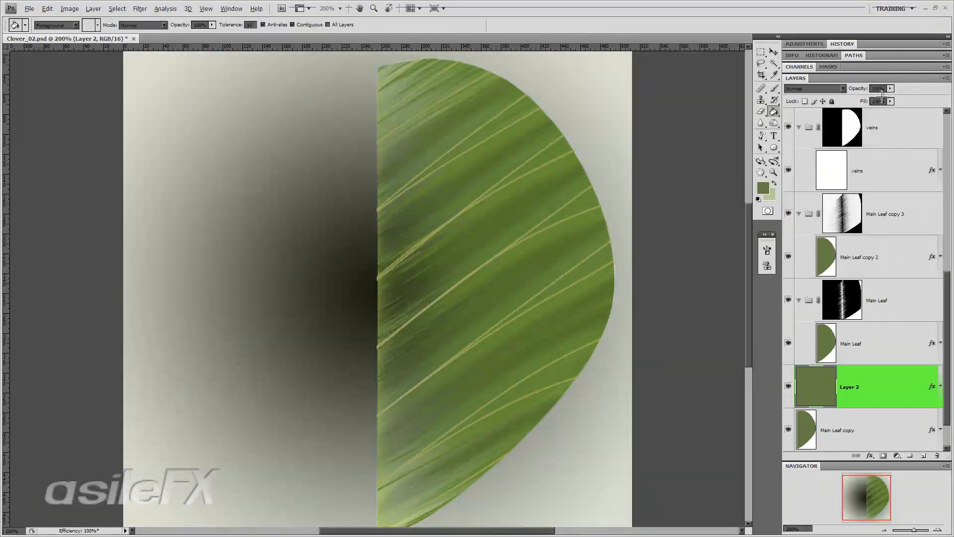
left_click(891, 89)
mouse_move(890, 97)
left_mouse_down()
mouse_move(684, 101)
mouse_move(891, 94)
left_mouse_up()
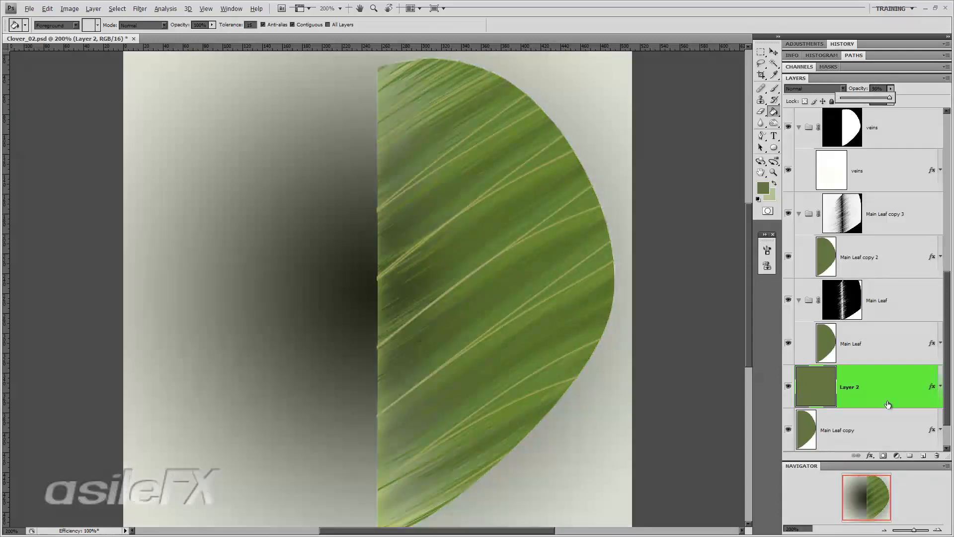
left_click(895, 364)
left_click(896, 381)
scroll(896, 383, "down", 1)
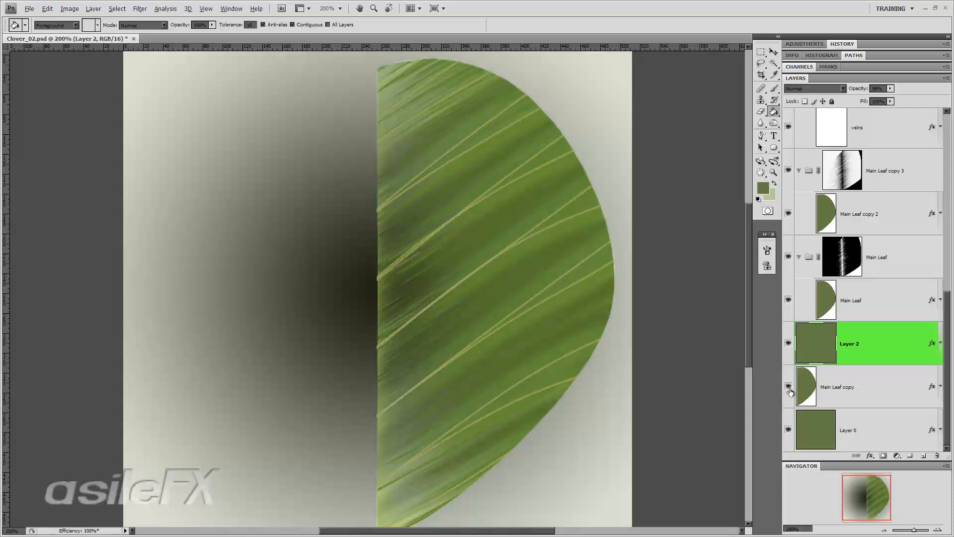
left_click(789, 343)
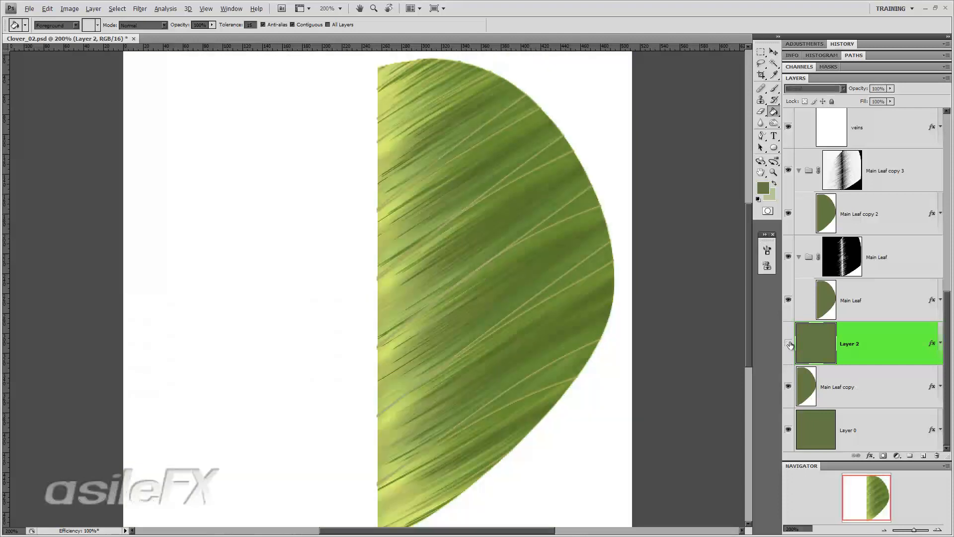
left_click(789, 343)
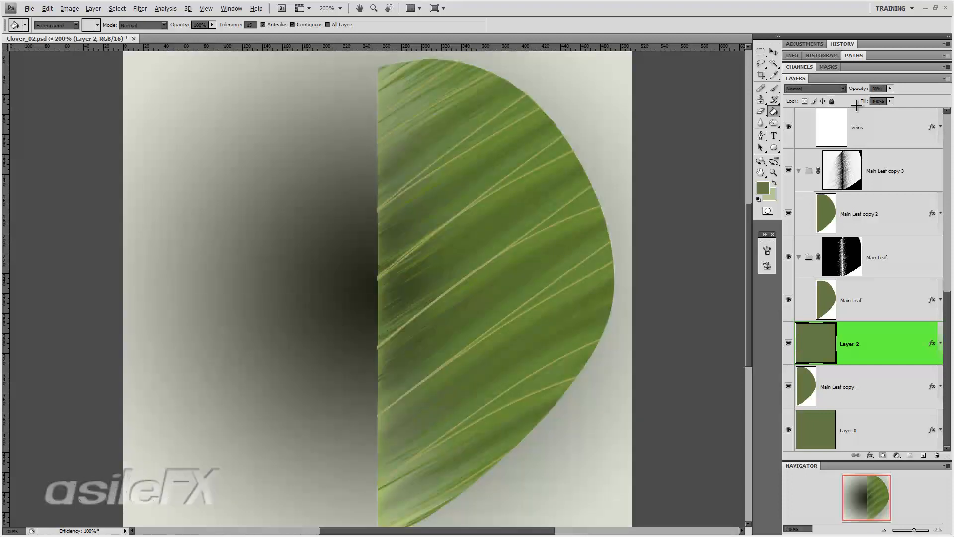
- Reduce Layer 2's fill to about 51% and toggle the Main Leaf copy layer's visibility to check its effect
left_click_drag(891, 101, 867, 111)
left_click(847, 398)
left_click(789, 392)
left_click(789, 391)
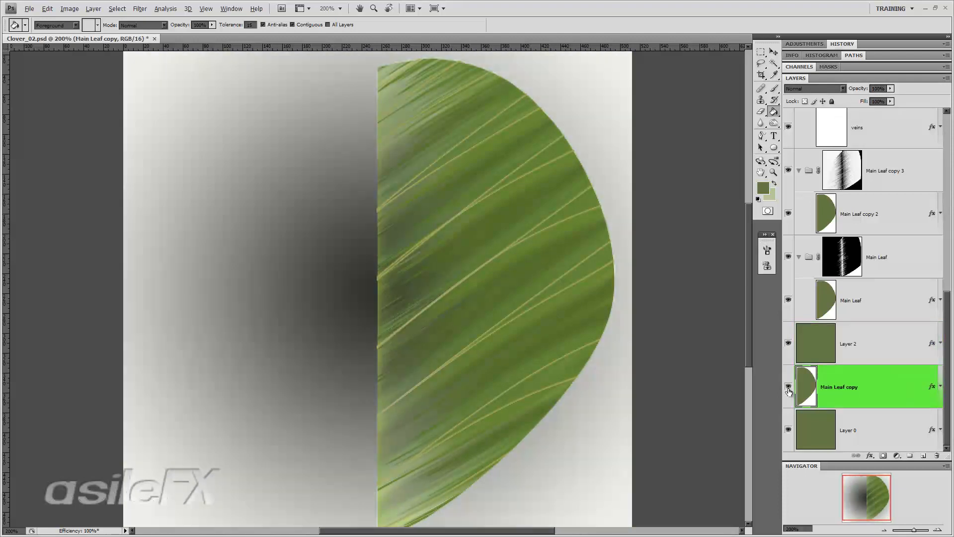
- Lower Layer 2's overall opacity to about 74%
left_click(853, 348)
left_click(891, 88)
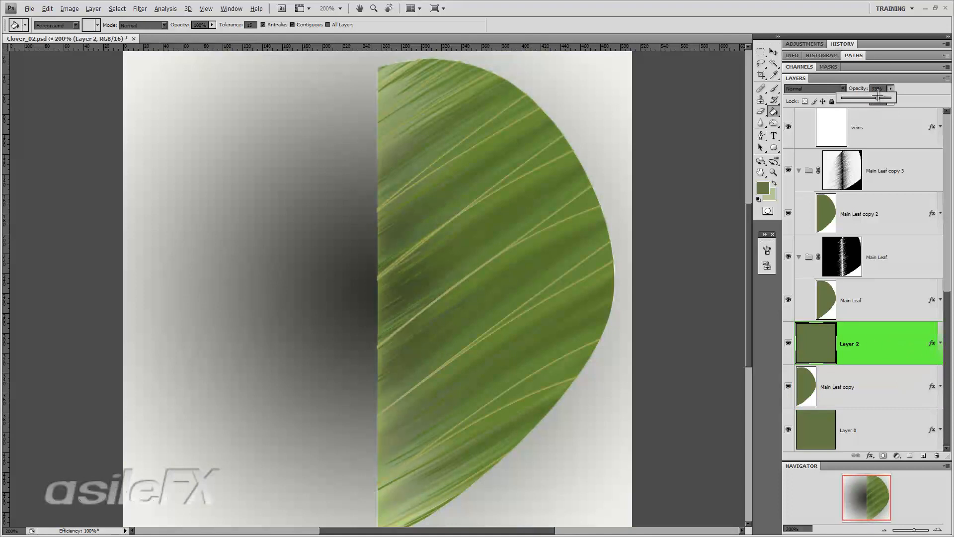
mouse_move(883, 98)
left_mouse_down()
mouse_move(848, 99)
mouse_move(902, 99)
mouse_move(879, 103)
left_mouse_up()
left_click(889, 339)
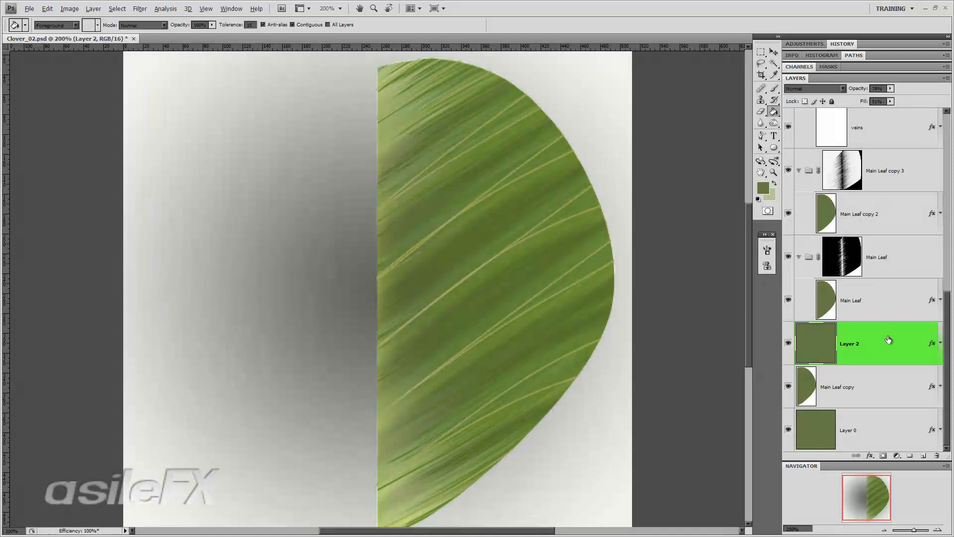
- Try Layer 2's Gradient Overlay in the darkening and lightening blend modes, and set it to Hard Mix
double_click(890, 347)
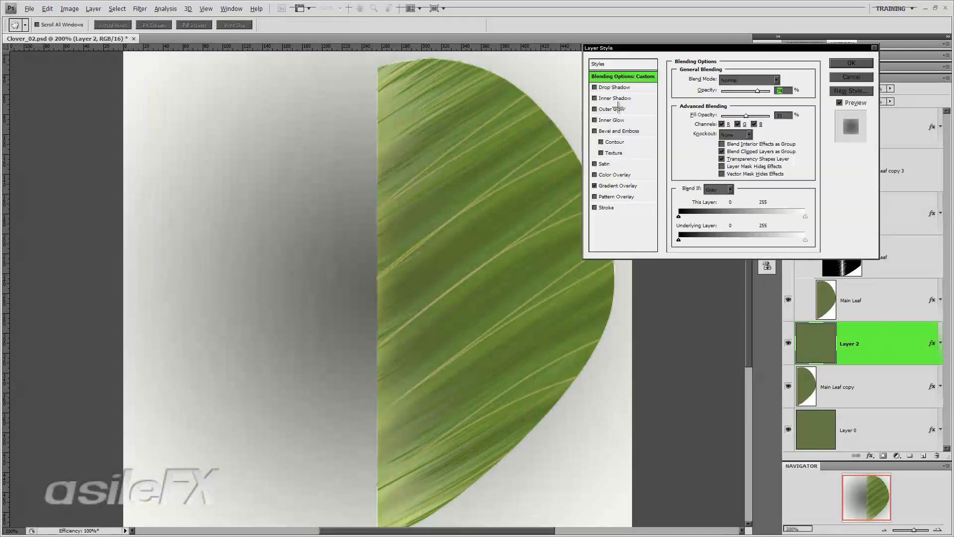
left_click(621, 186)
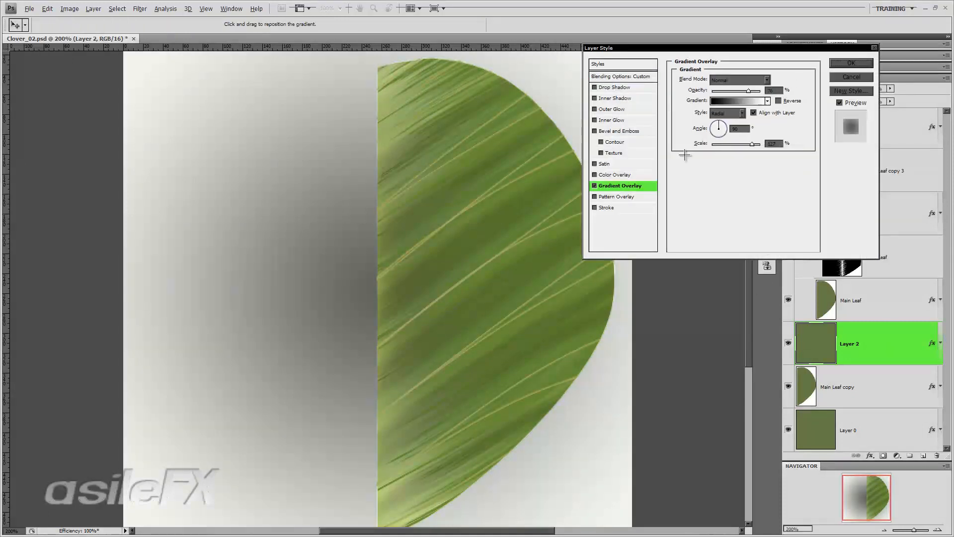
left_click(741, 80)
left_click(739, 115)
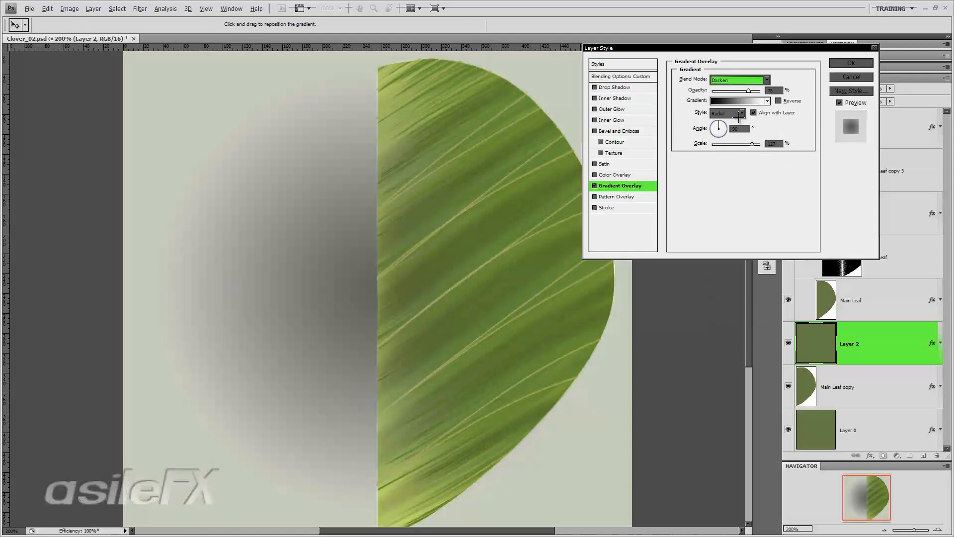
key("Down")
key("Down")
key("Down")
key("Down")
key("Down")
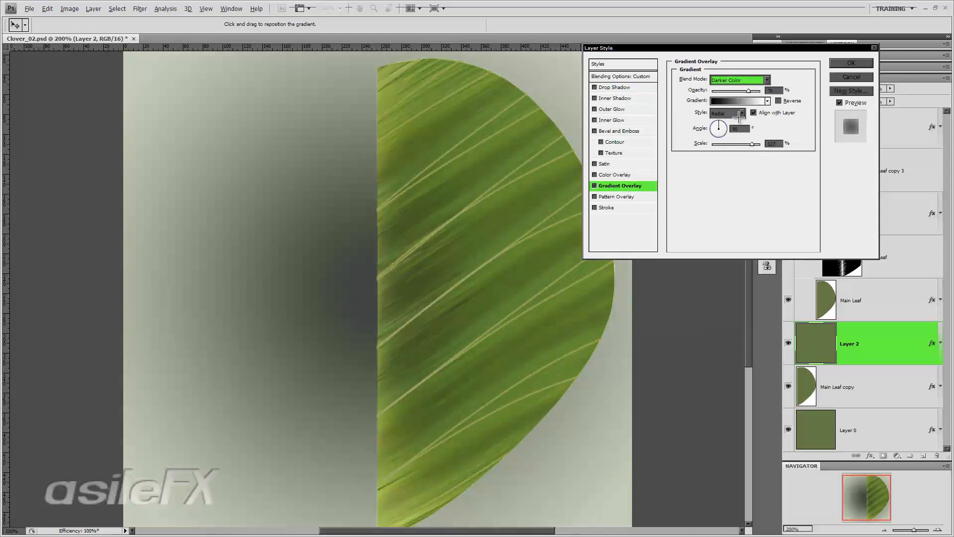
key("Down")
key("Down")
key("Down")
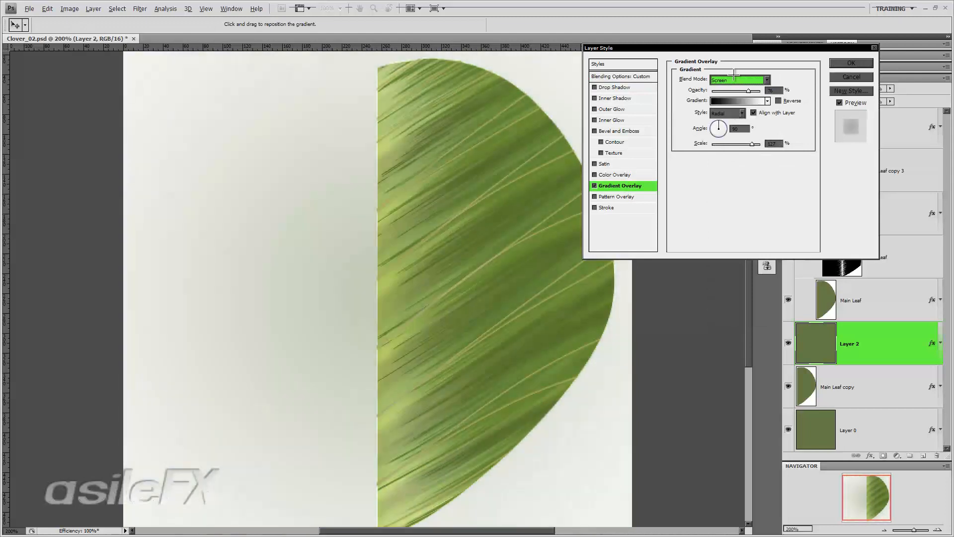
key("Home")
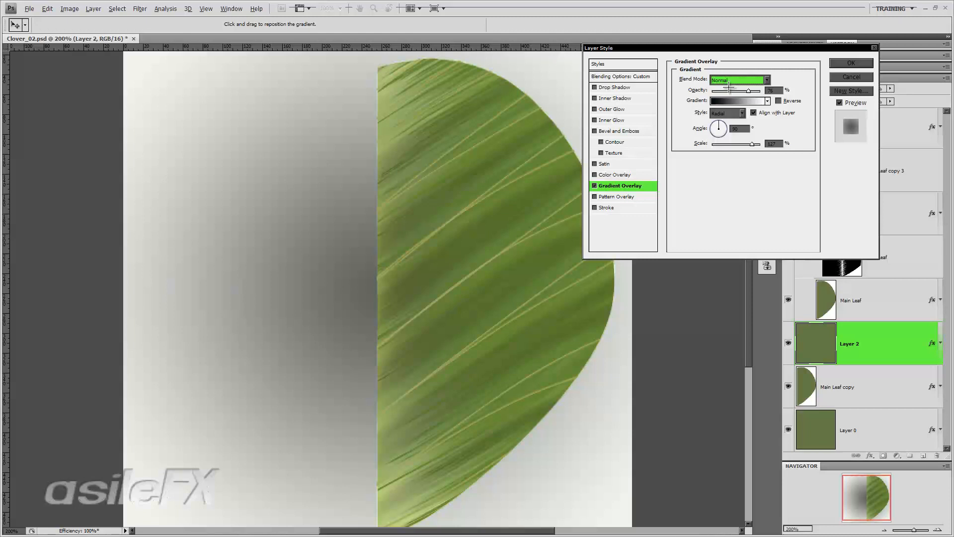
left_click(737, 80)
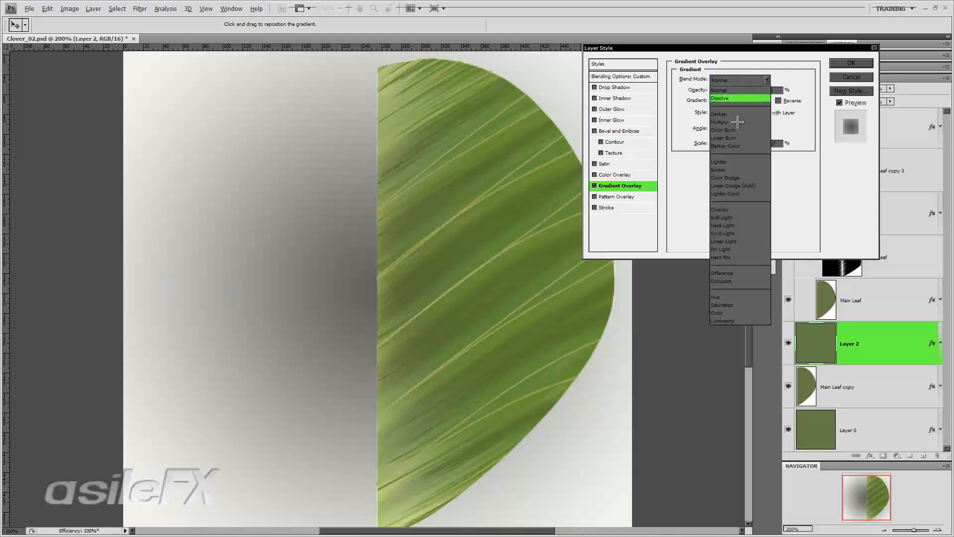
left_click(738, 257)
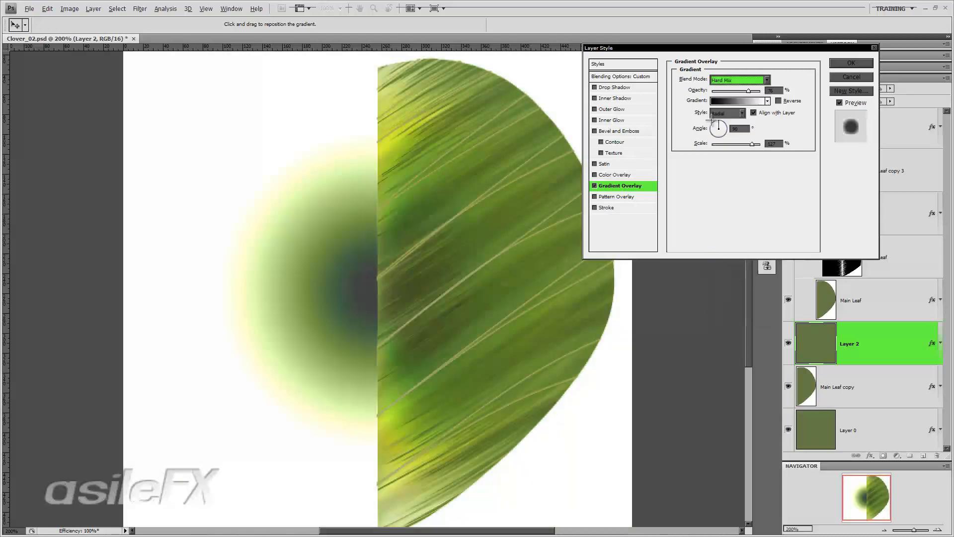
- Switch the Gradient Overlay to the Linear style and raise its scale to 150%
left_click(741, 112)
left_click(721, 123)
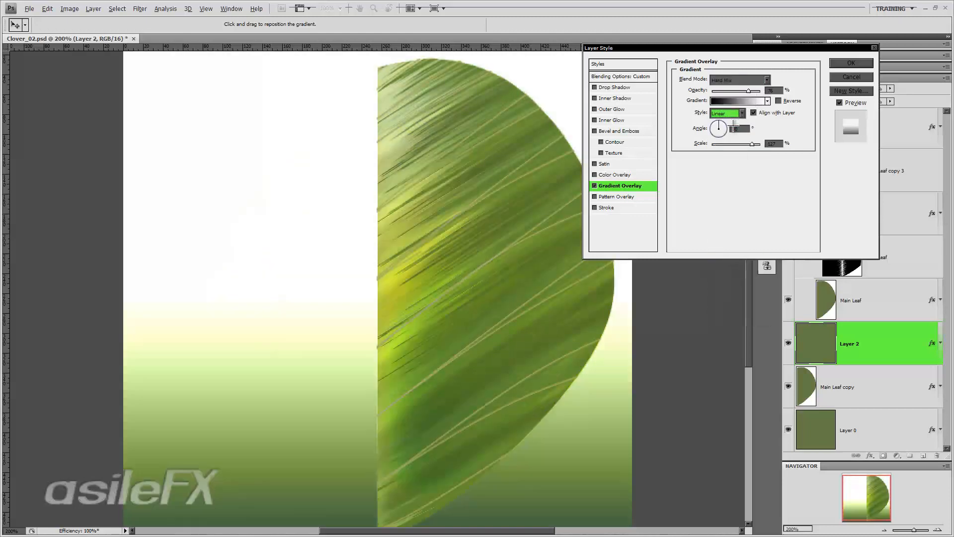
left_click_drag(752, 145, 790, 144)
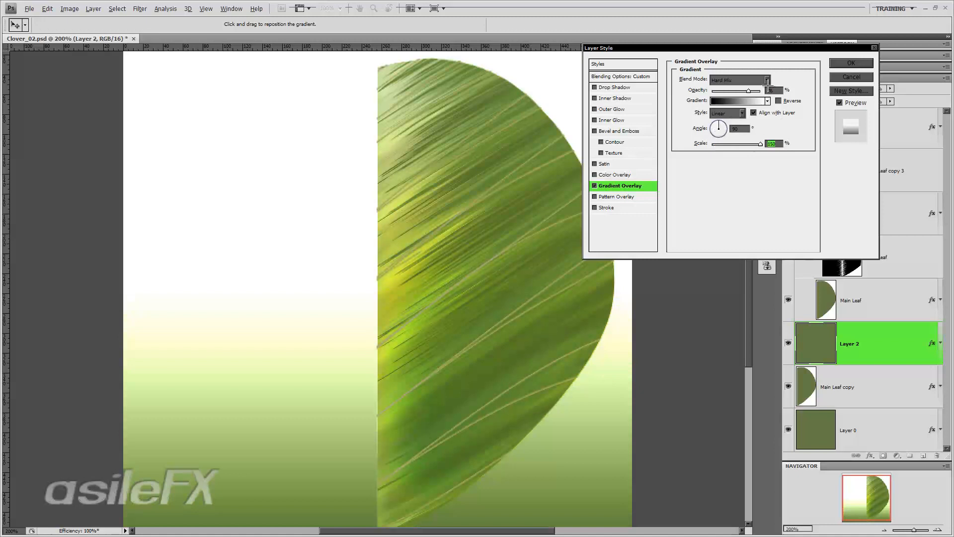
- Lower Layer 2's Gradient Overlay opacity to about 41%, apply the style, and save the document as Clover_03
left_click_drag(747, 91, 732, 92)
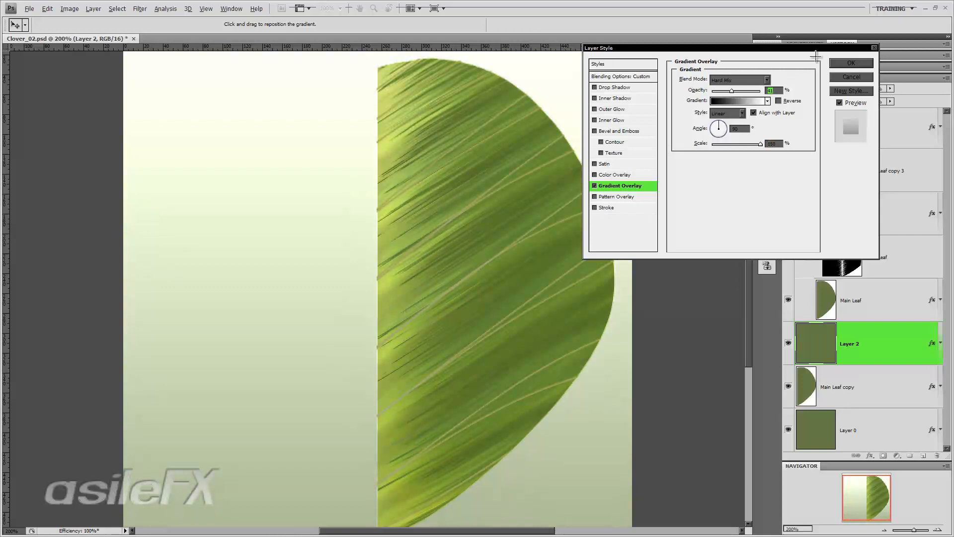
left_click(851, 63)
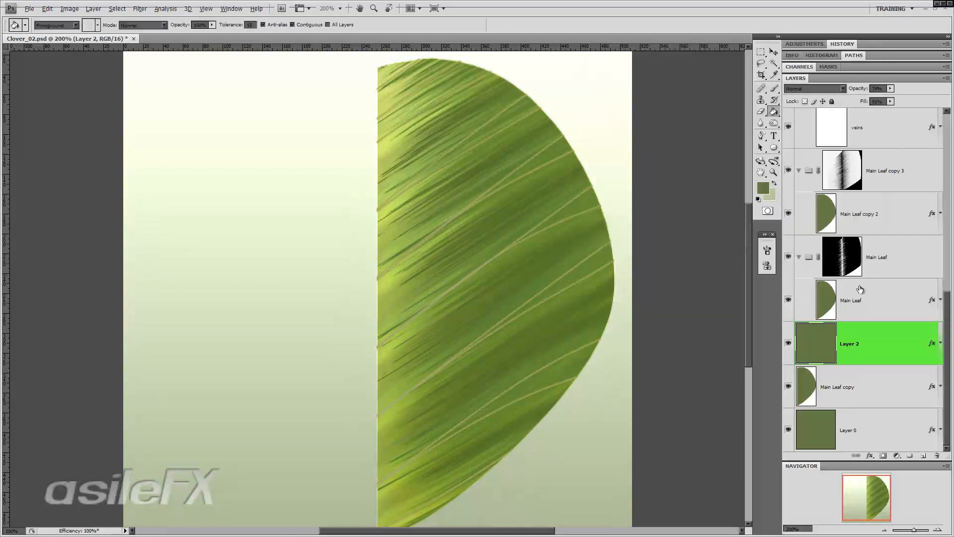
key("ctrl+shift+s")
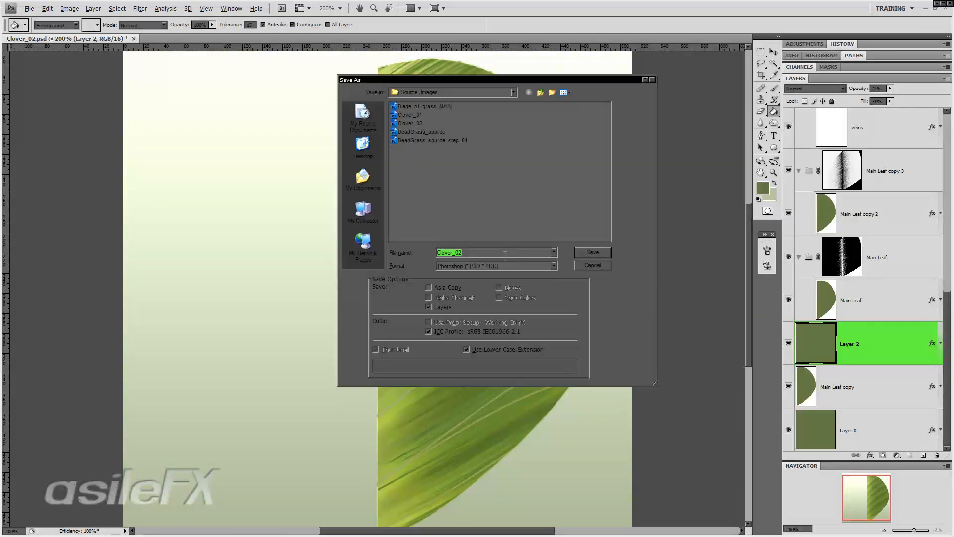
key("Return")
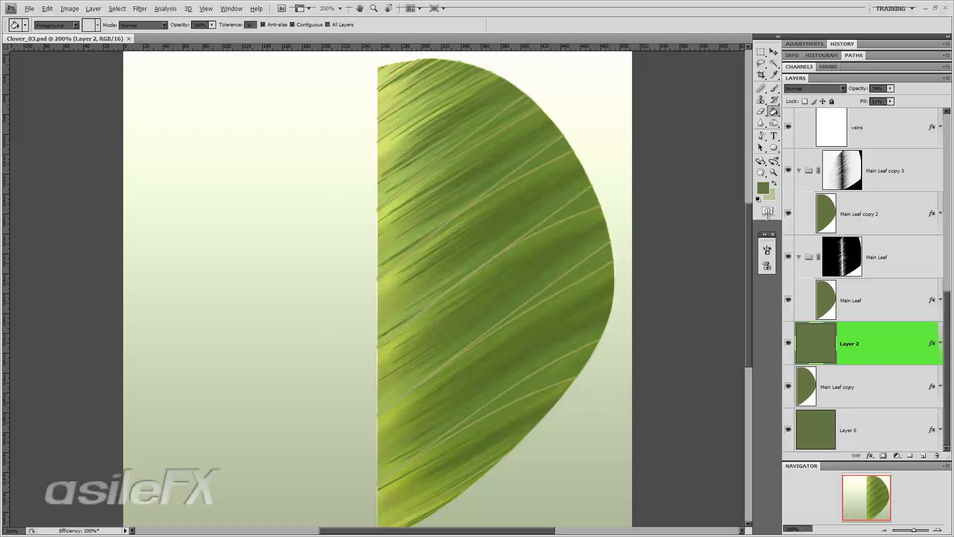
- Toggle the Main Leaf copy layer's visibility to compare the leaf with and without it
scroll(877, 265, "up", 3)
scroll(877, 265, "down", 3)
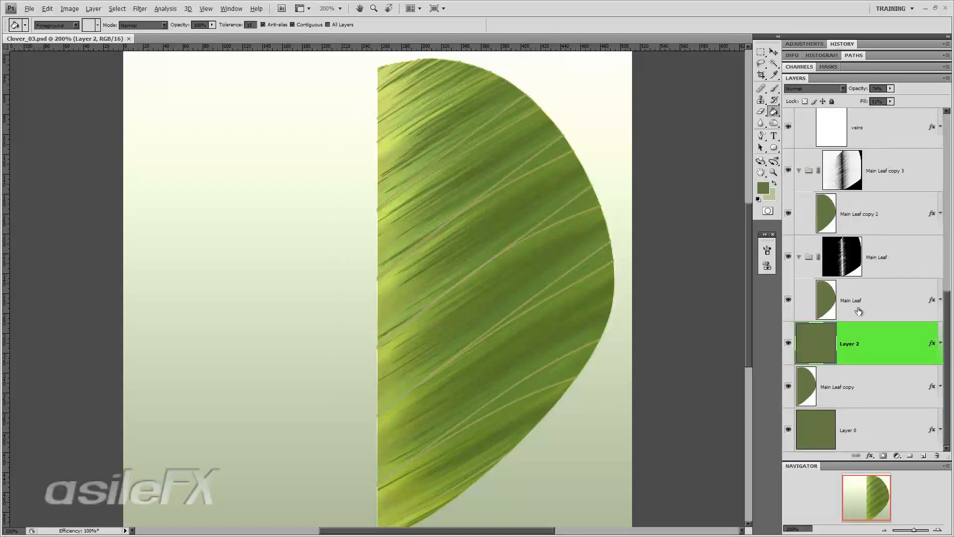
left_click(789, 386)
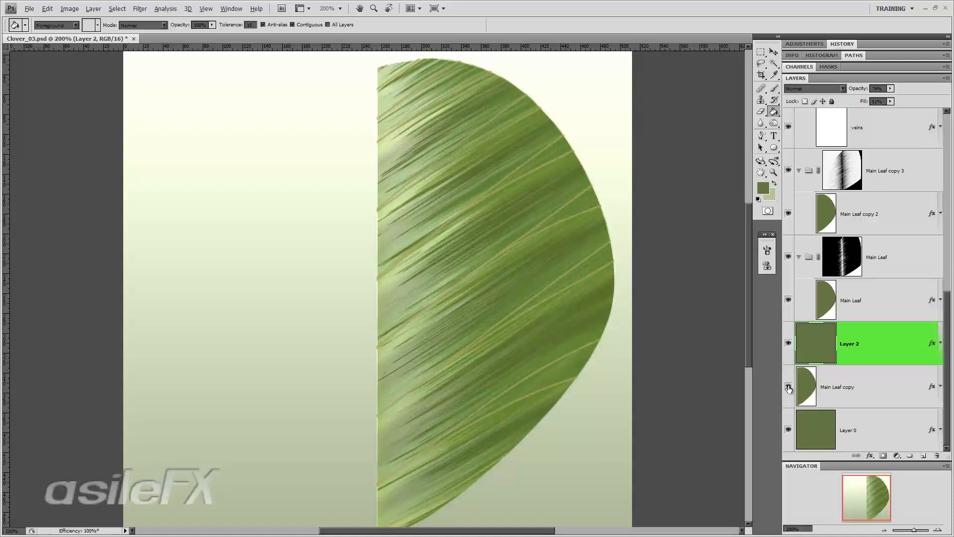
left_click(789, 387)
left_click(788, 387)
left_click(788, 386)
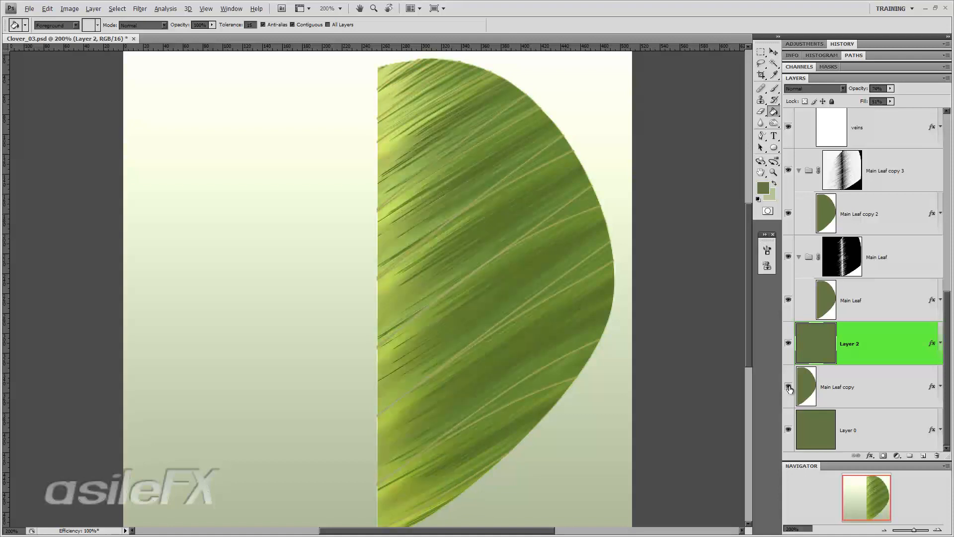
- Convert the layers and groups from Main Leaf copy up to Main Leaf copy 3 into one Smart Object
left_click(834, 389)
scroll(875, 386, "up", 3)
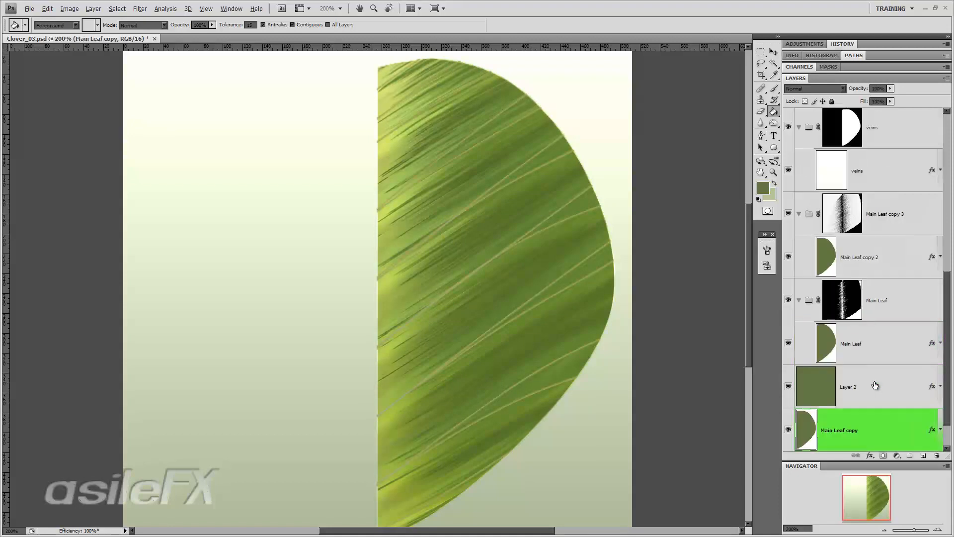
left_click(788, 300)
left_click(789, 300)
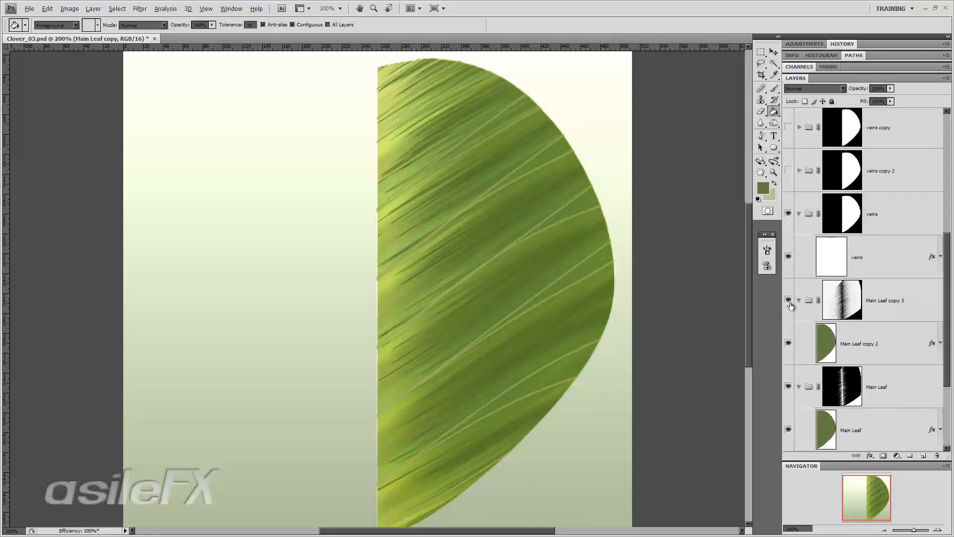
scroll(877, 254, "down", 1)
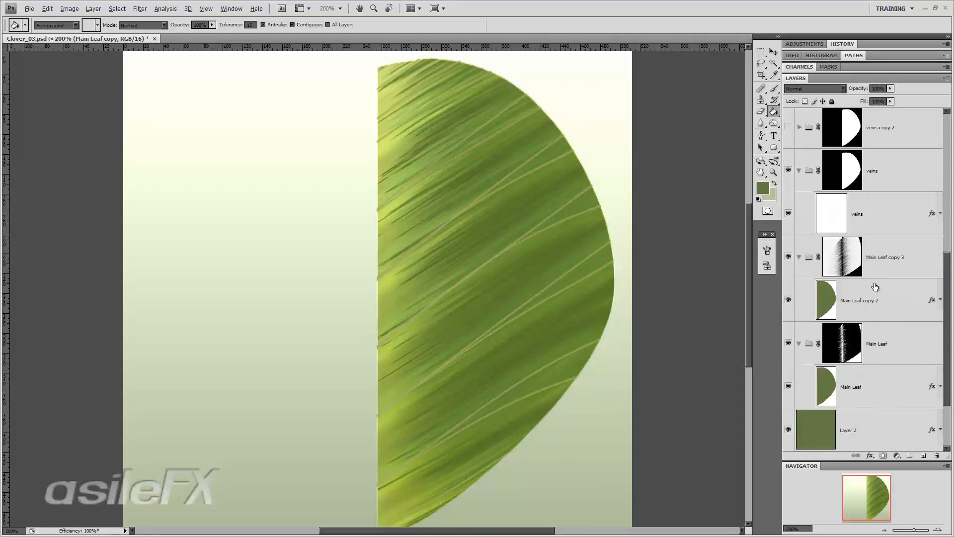
left_click(883, 258, "shift")
scroll(889, 277, "down", 2)
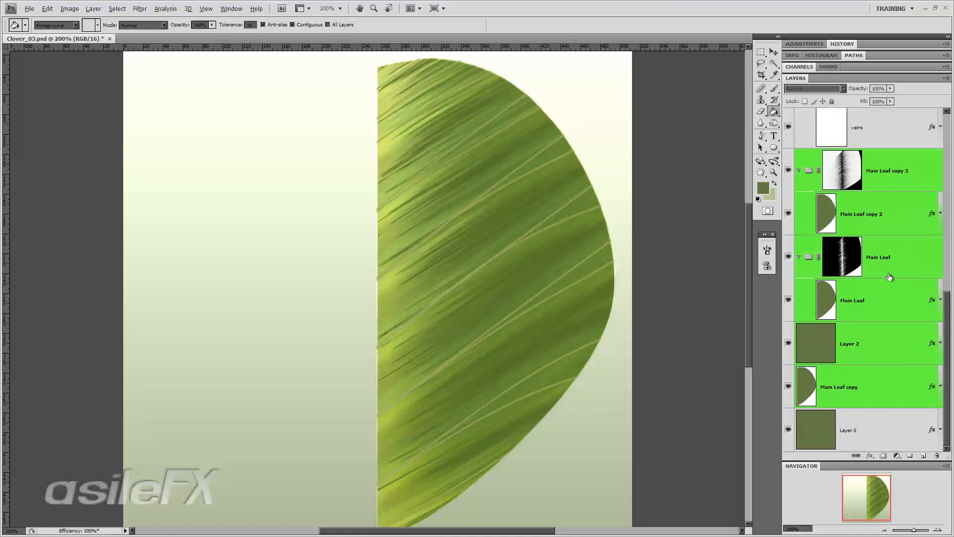
scroll(889, 277, "up", 2)
scroll(890, 277, "down", 2)
right_click(891, 167)
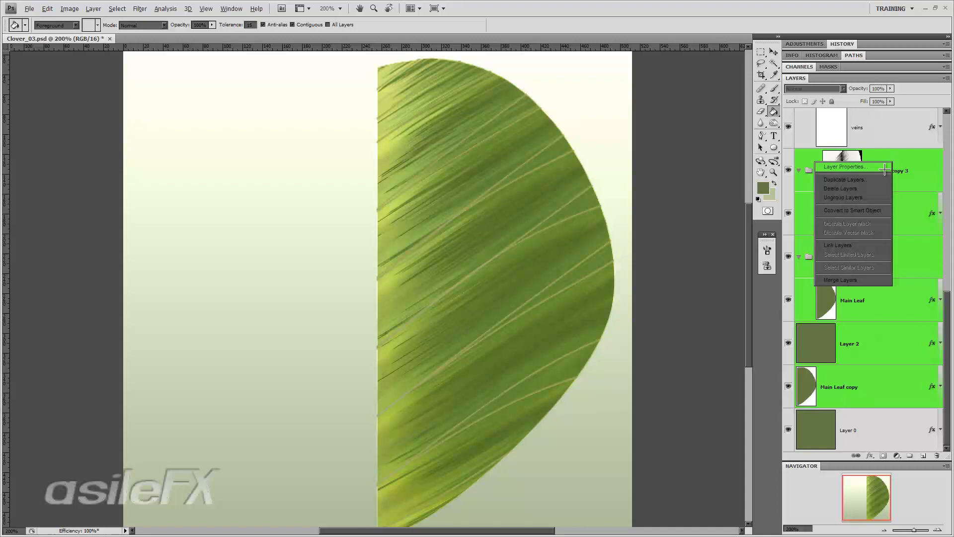
left_click(873, 210)
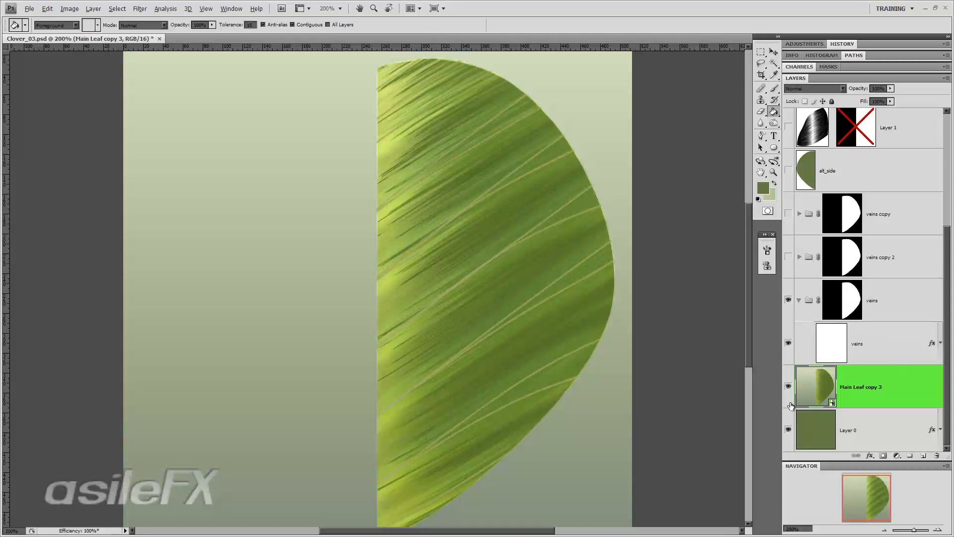
- Toggle the veins layer's visibility to examine its effect on the leaf
left_click(789, 343)
left_click(789, 344)
left_click(883, 343)
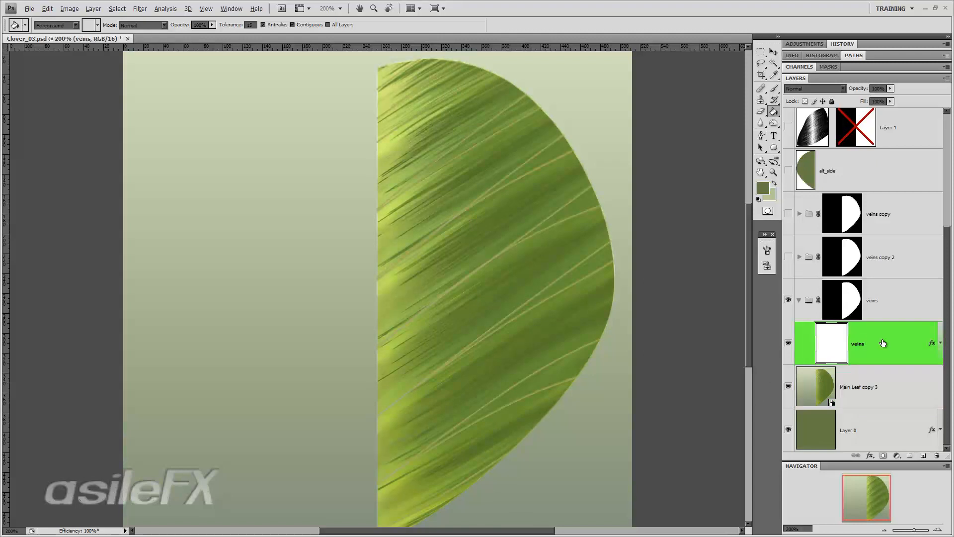
left_click(789, 341)
left_click(789, 342)
left_click(789, 344)
left_click(790, 344)
- Duplicate the veins group with its contents and hide the duplicate
left_click(789, 301)
left_click(910, 312)
left_click_drag(898, 301, 923, 456)
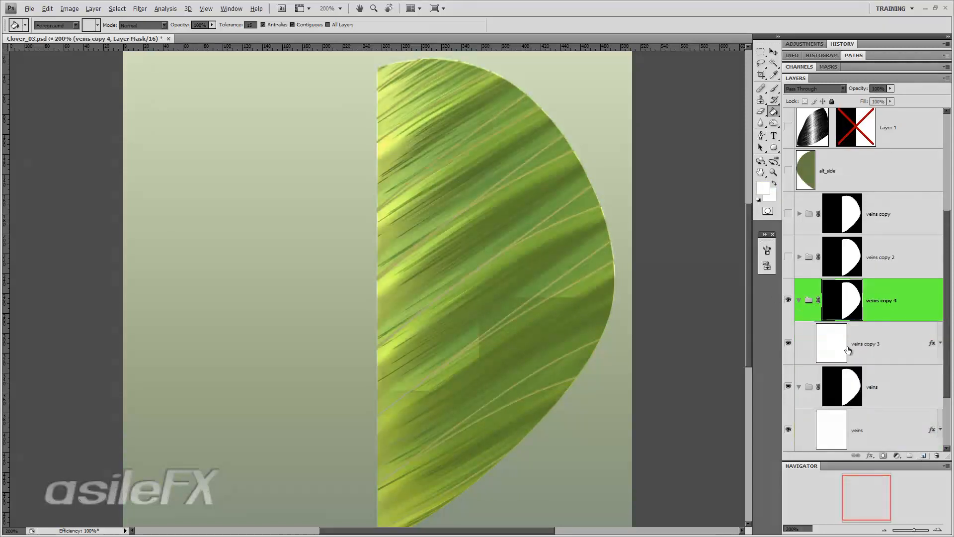
left_click(789, 300)
- Combine the original veins group and the Main Leaf copy 3 Smart Object into a single Smart Object
scroll(867, 321, "down", 1)
left_click(888, 307)
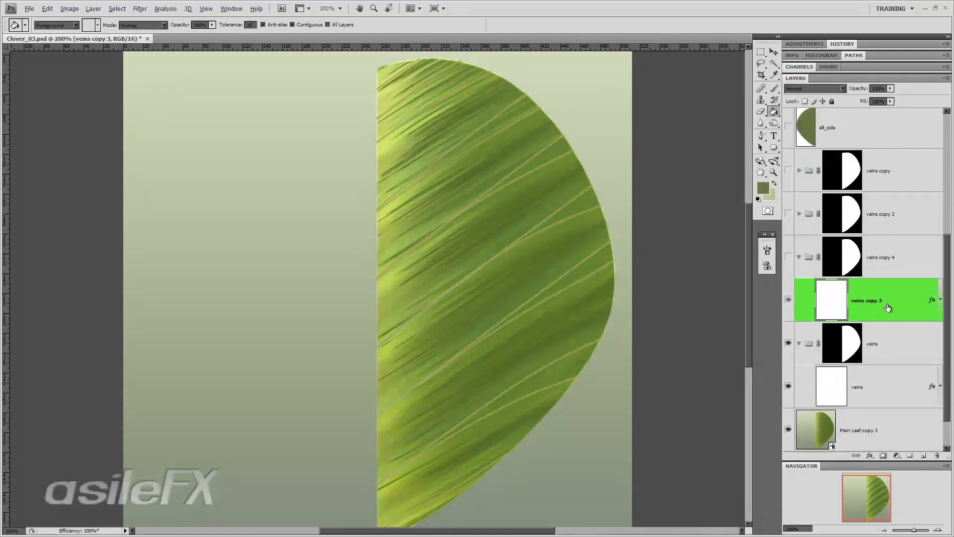
left_click(893, 341)
scroll(895, 357, "down", 1)
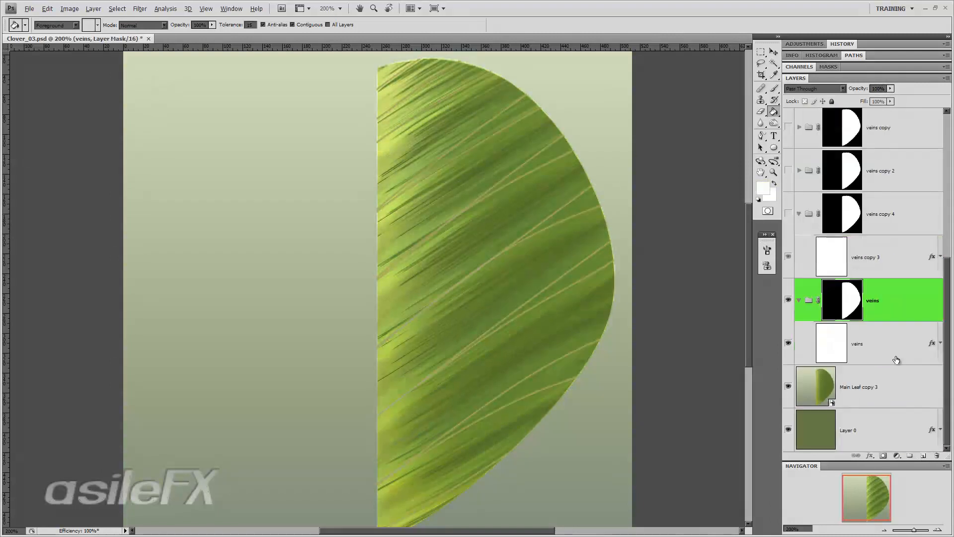
left_click(888, 385, "shift")
right_click(886, 386)
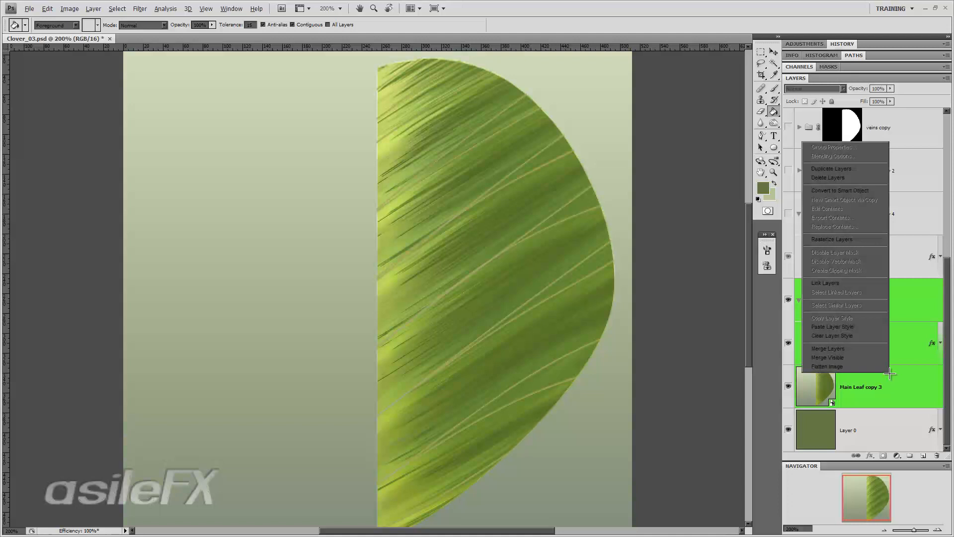
left_click(884, 190)
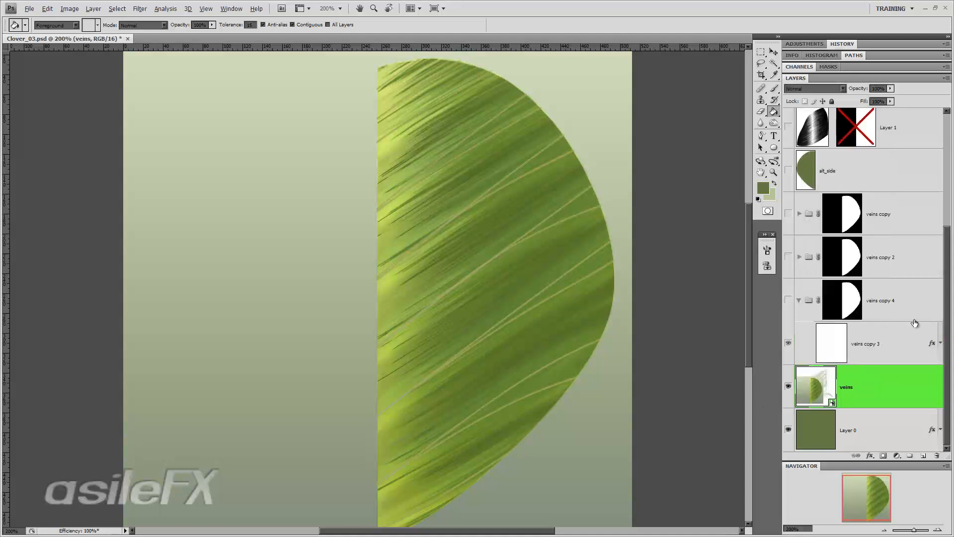
- Show the veins copy 4 group and its veins copy 3 layer, and select that layer
left_click(789, 344)
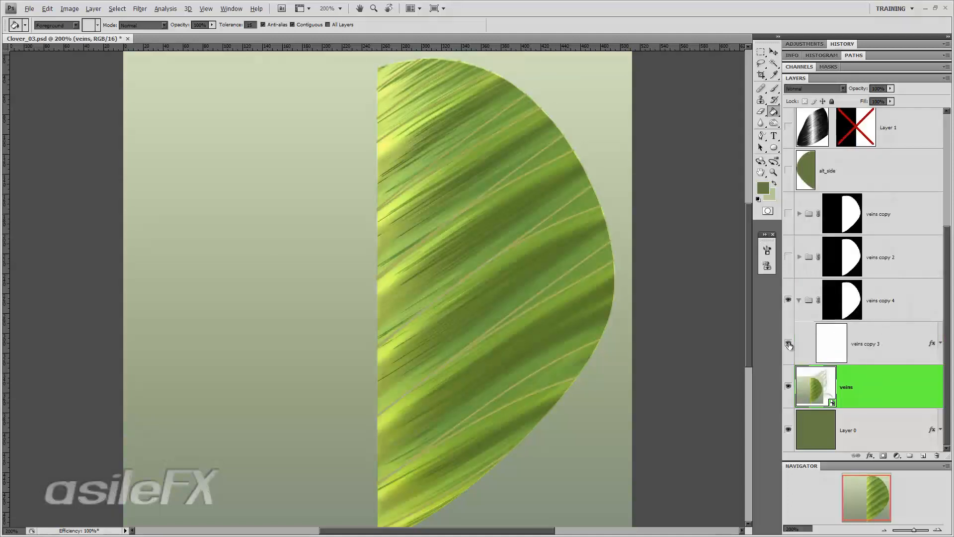
left_click(789, 344)
left_click(789, 343)
left_click(892, 334)
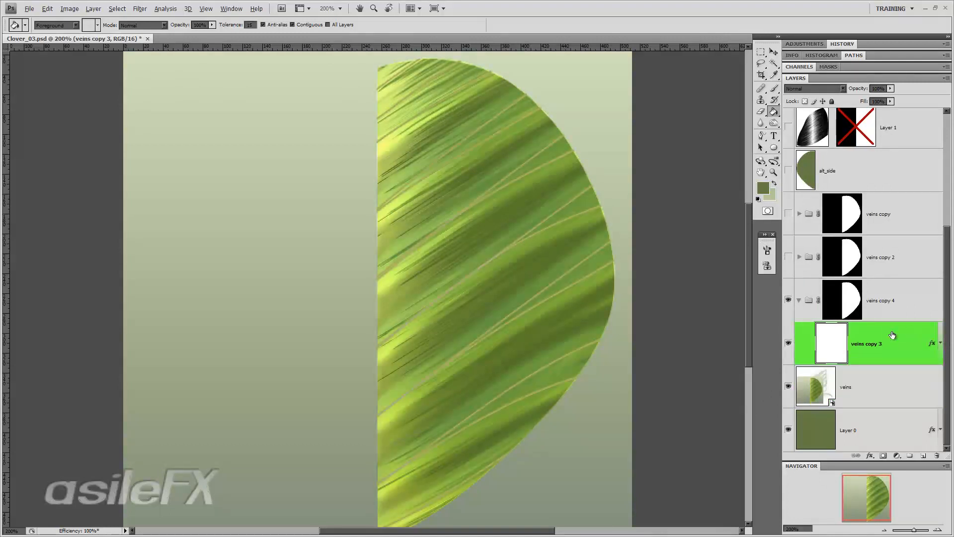
- Turn off the Drop Shadow and Outer Glow effects in the veins copy 3 layer style
double_click(892, 337)
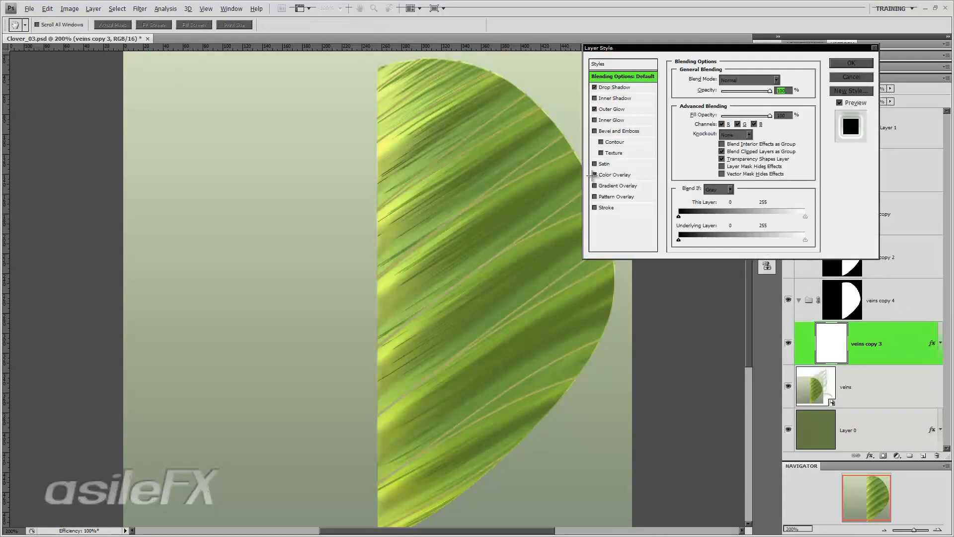
left_click_drag(666, 50, 690, 216)
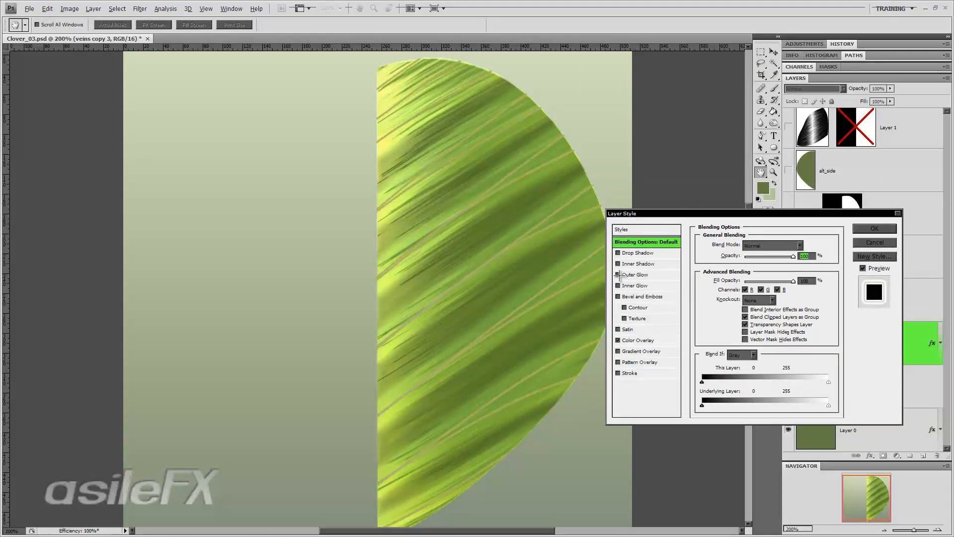
left_click(617, 275)
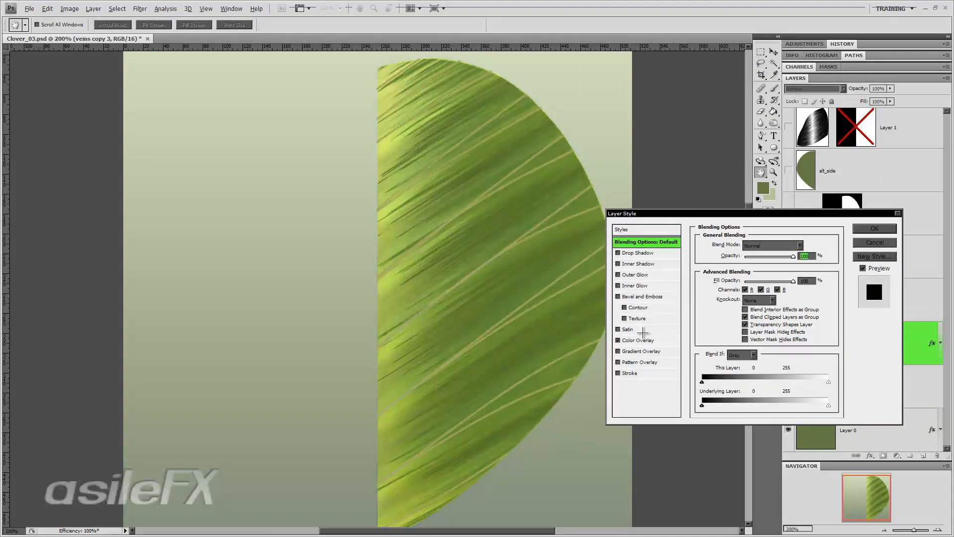
- Change the Color Overlay color of veins copy 3 to the pale yellow-green e8f4cc
left_click(639, 340)
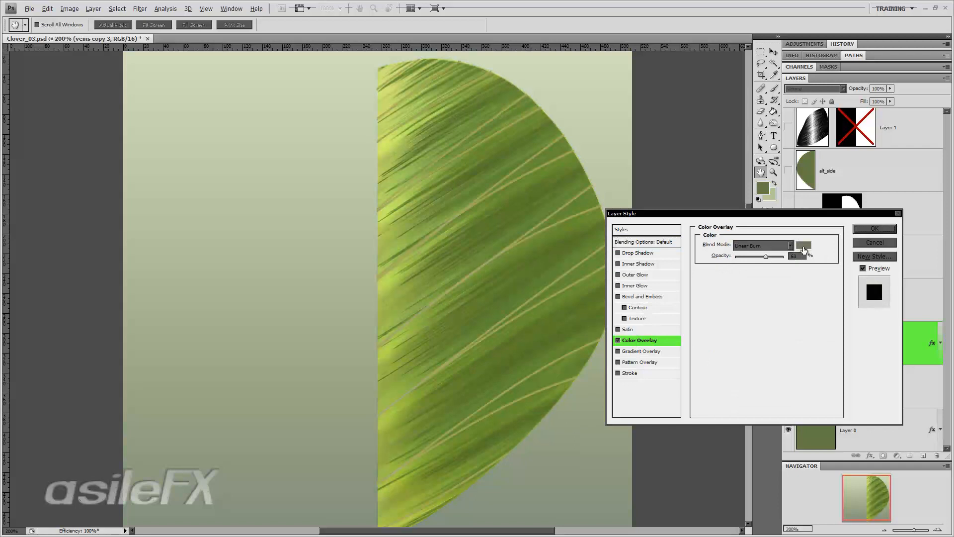
left_click(804, 246)
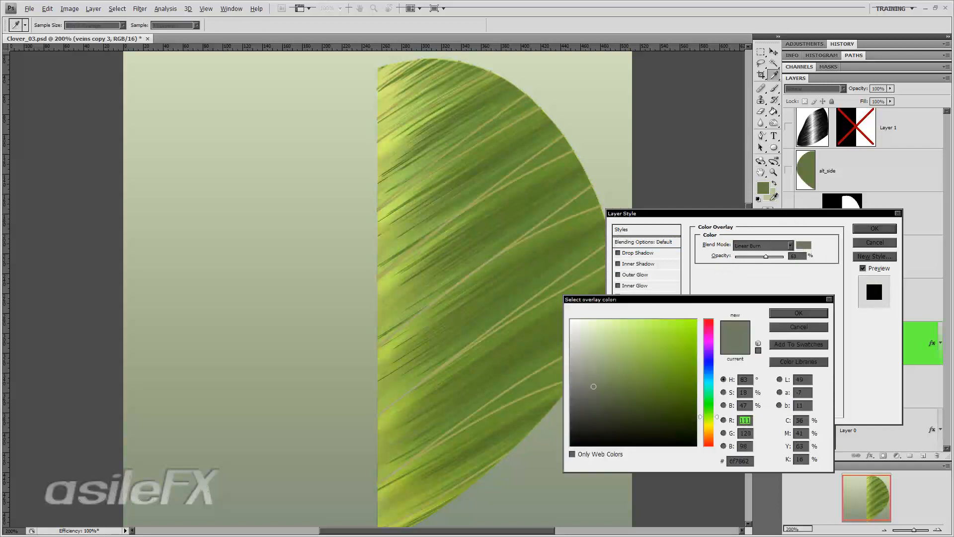
left_click(770, 195)
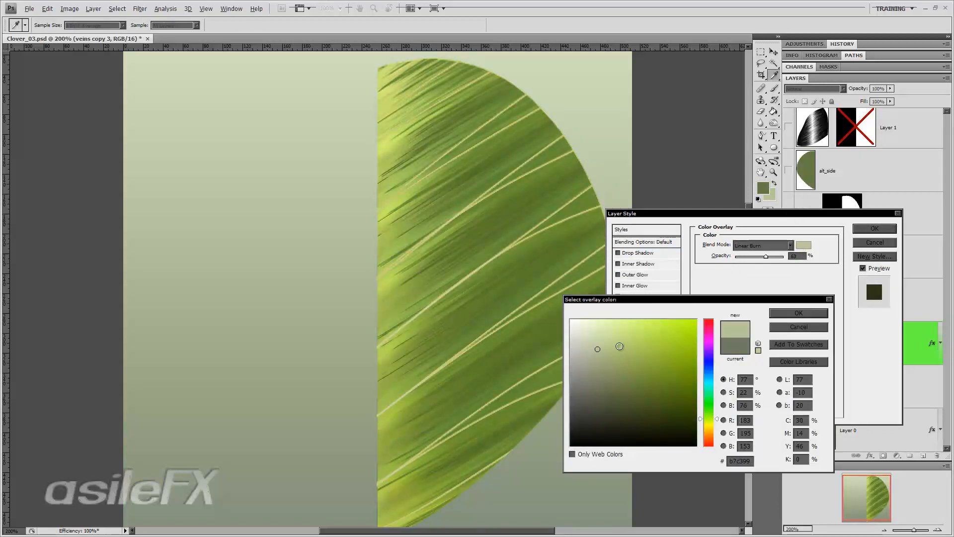
left_click(591, 324)
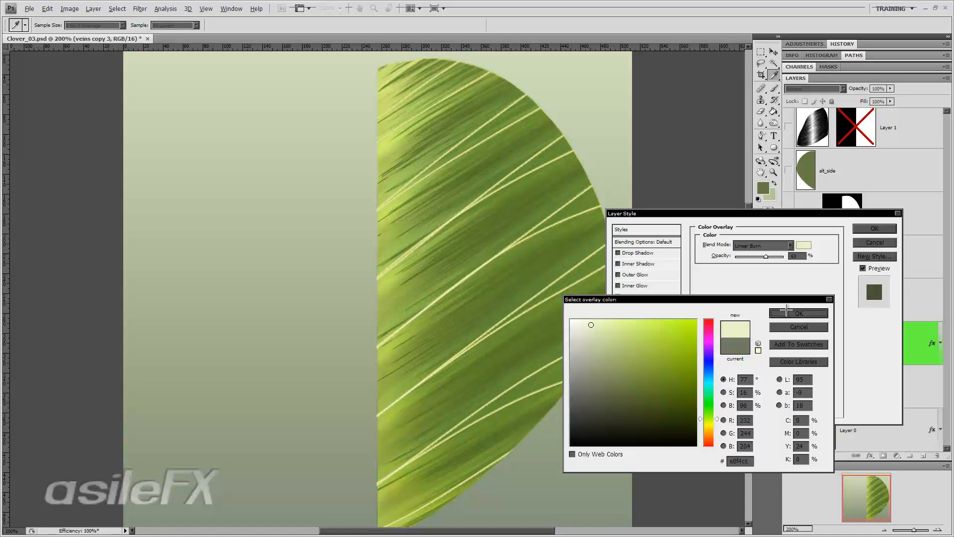
left_click(788, 313)
- Set the Color Overlay's blend mode to Normal, adjust its opacity, and apply the layer style
left_click(762, 246)
left_click(763, 255)
key("Tab")
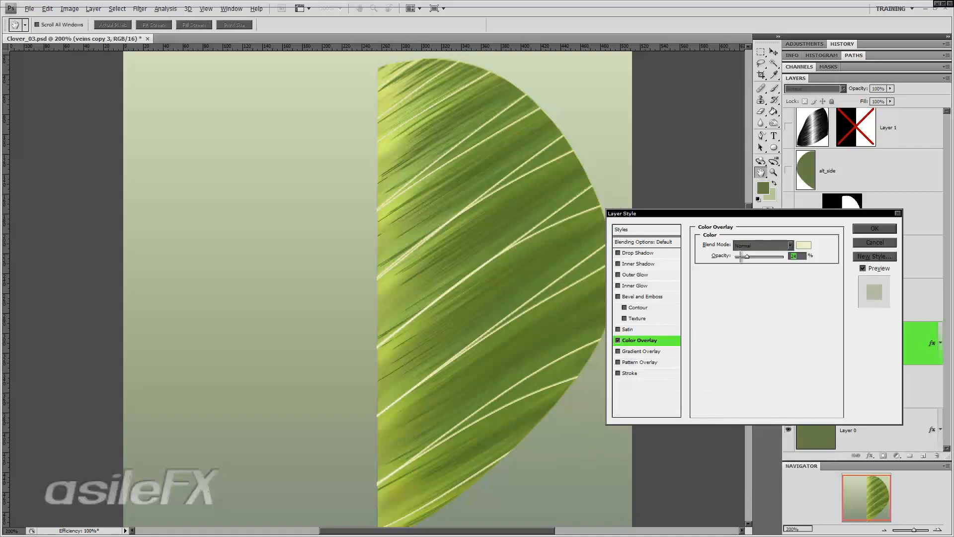
mouse_move(784, 256)
left_mouse_down()
mouse_move(724, 256)
mouse_move(766, 256)
left_mouse_up()
left_click(879, 229)
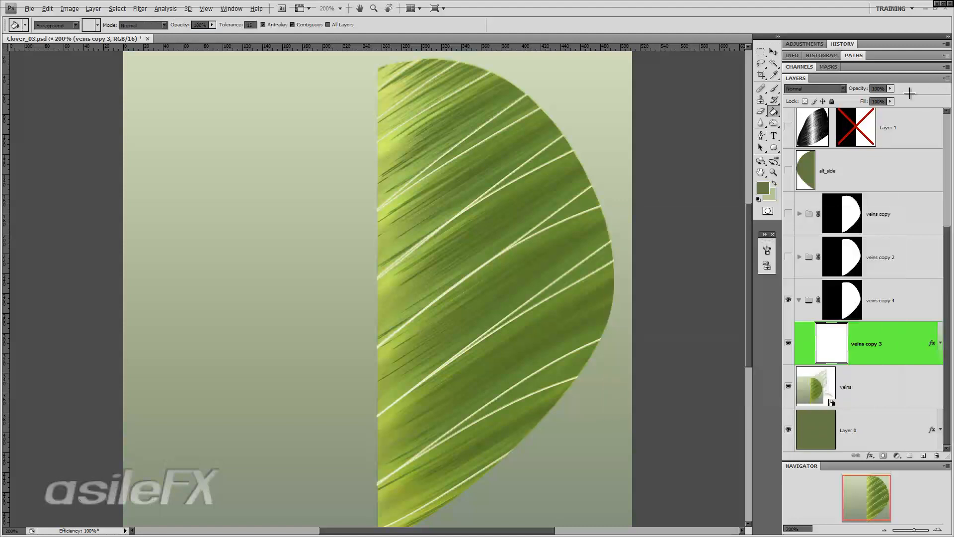
- Lower the veins copy 3 layer's opacity to about 28%
left_click(891, 89)
left_click_drag(888, 98, 843, 98)
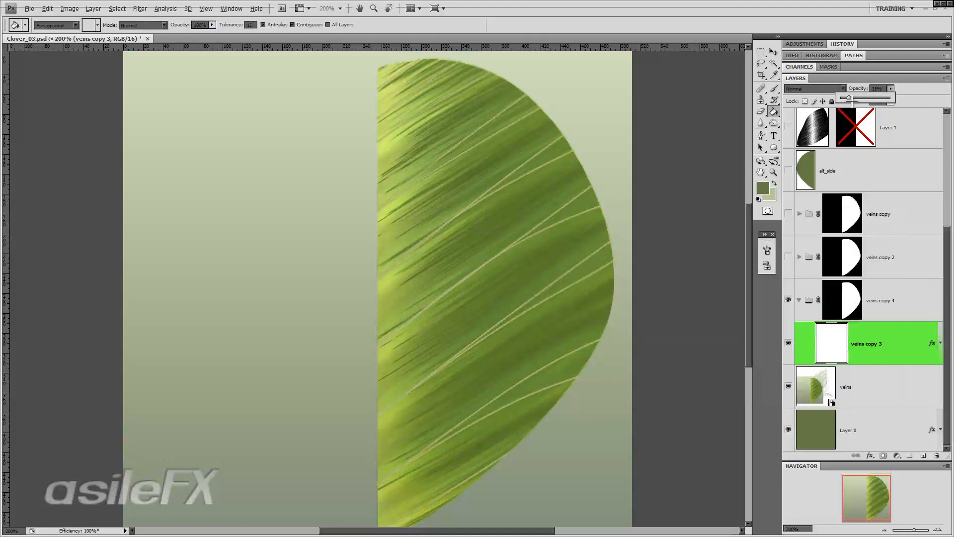
left_click(873, 379)
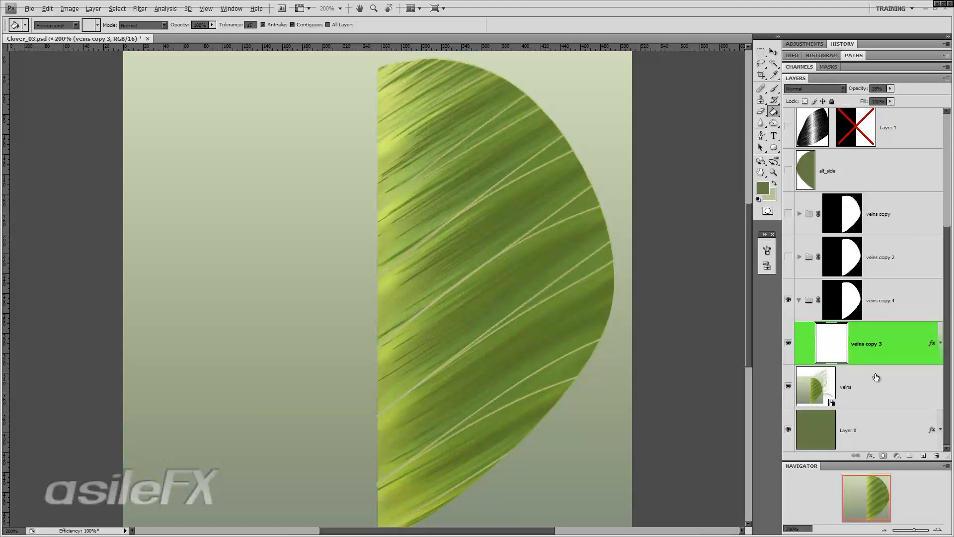
- Add an Exposure adjustment layer directly above the veins Smart Object and set its gamma to about 1.27
left_click(898, 455)
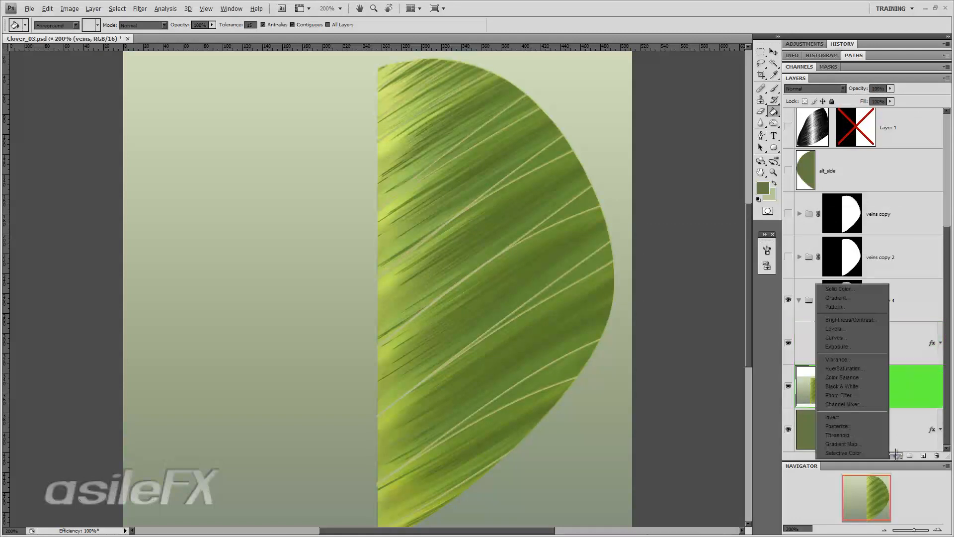
left_click(873, 346)
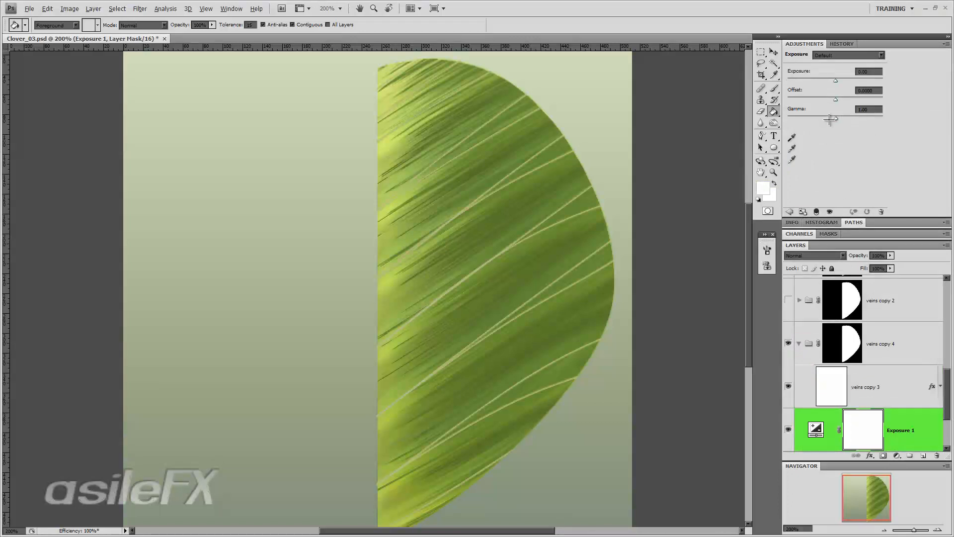
mouse_move(830, 119)
left_mouse_down()
mouse_move(795, 119)
mouse_move(867, 120)
mouse_move(818, 119)
mouse_move(828, 119)
left_mouse_up()
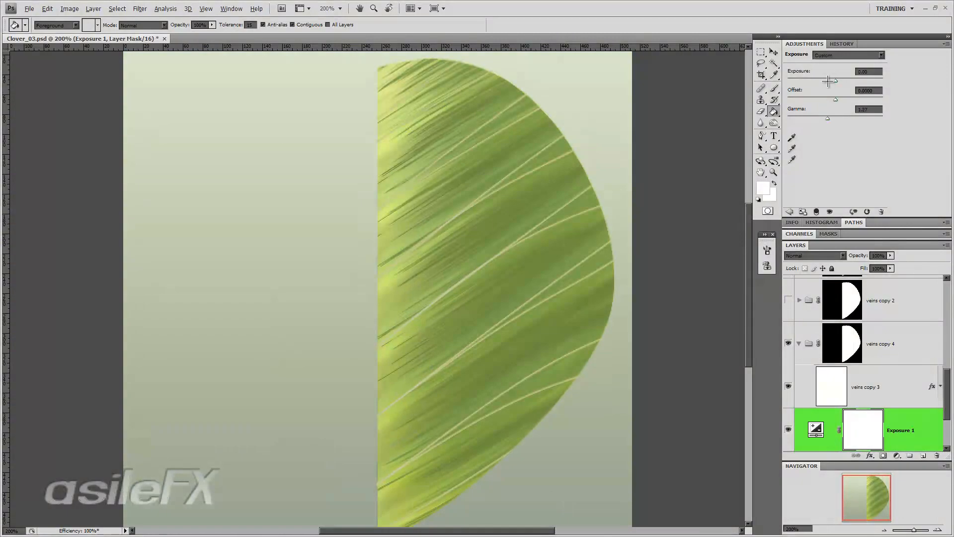
- Set the Exposure adjustment to an exposure of about -0.80 with a slightly negative offset and a gamma of 1.27
mouse_move(828, 81)
left_mouse_down()
mouse_move(814, 81)
mouse_move(874, 82)
mouse_move(791, 83)
mouse_move(836, 83)
left_mouse_up()
mouse_move(828, 118)
left_mouse_down()
mouse_move(802, 120)
mouse_move(858, 120)
mouse_move(812, 119)
mouse_move(821, 119)
left_mouse_up()
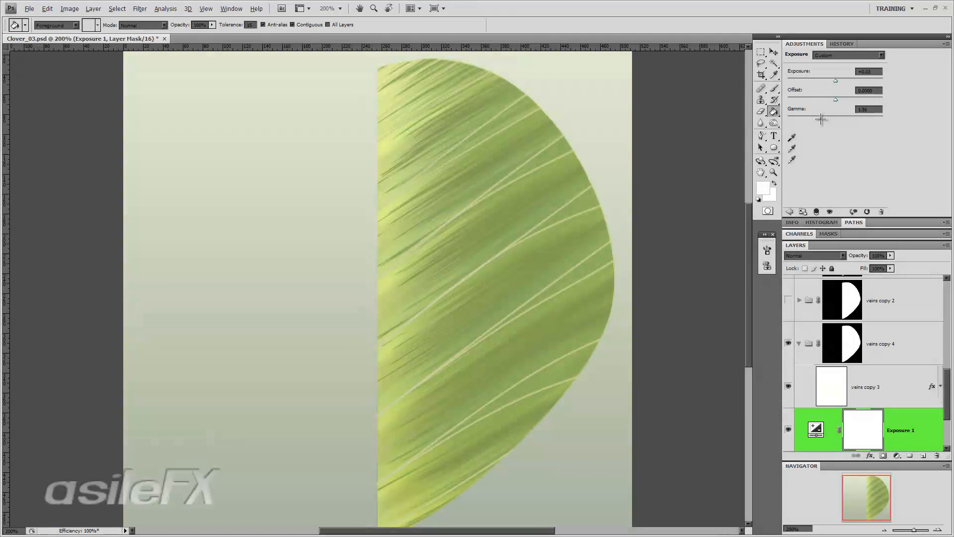
key("ctrl+z")
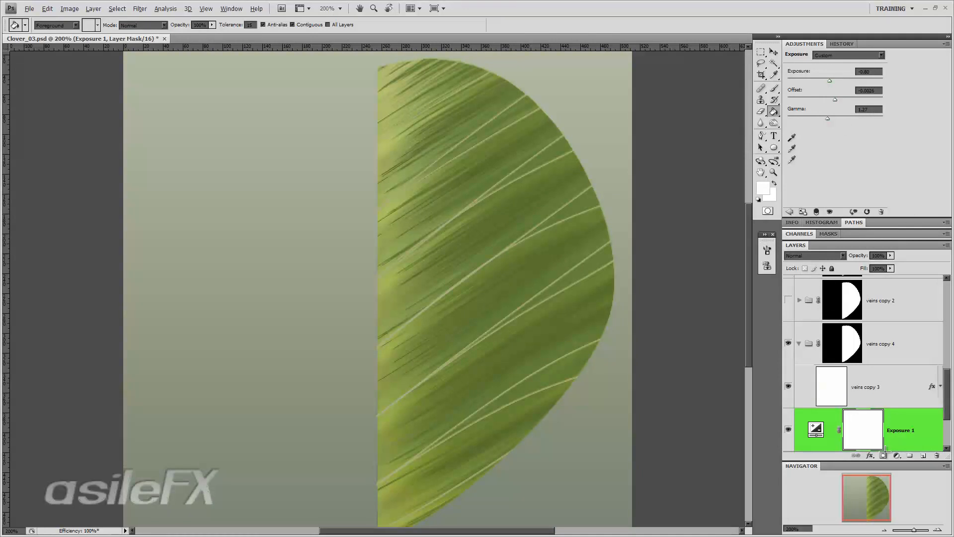
- Add a Vibrance adjustment layer above Exposure 1 with vibrance at about +32 and saturation at about -11
left_click(898, 456)
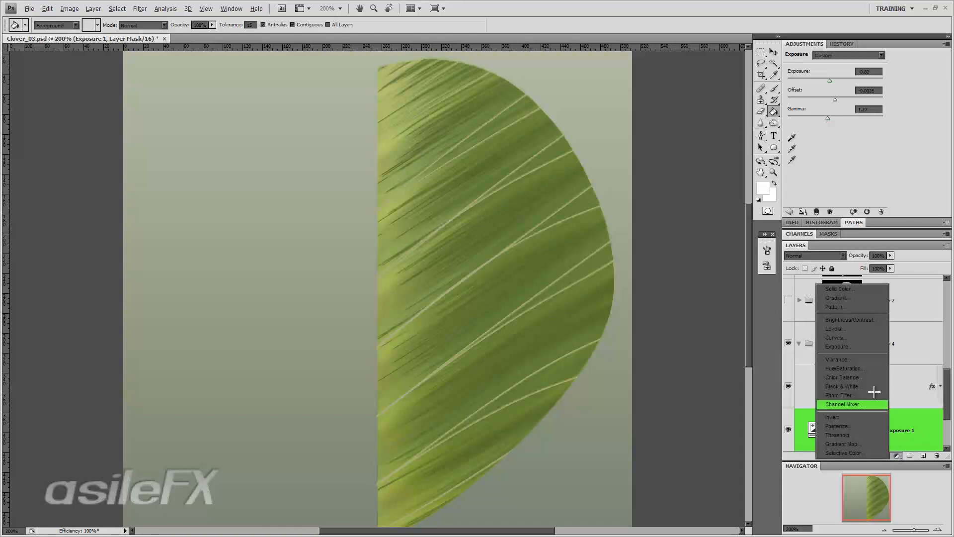
left_click(873, 362)
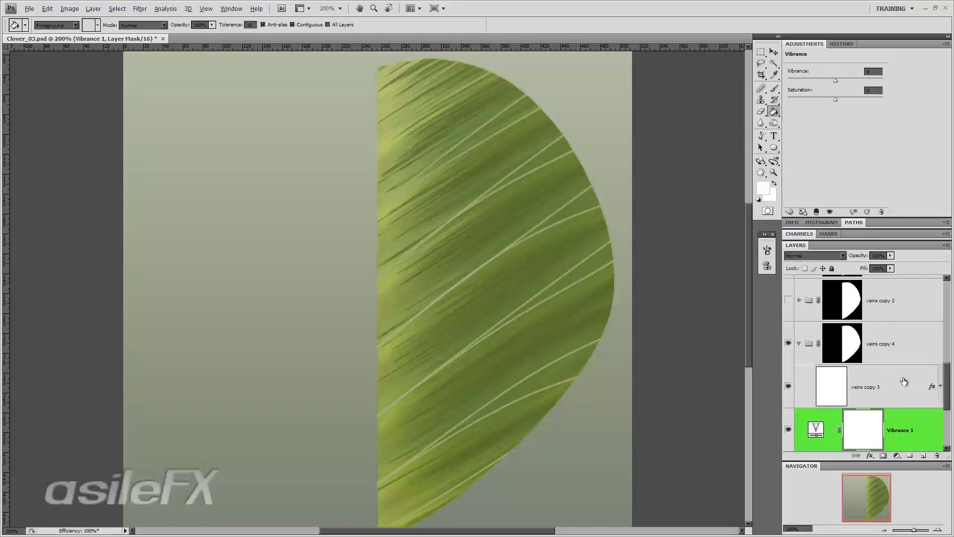
left_click_drag(845, 80, 830, 99)
left_click(790, 430)
scroll(882, 401, "down", 1)
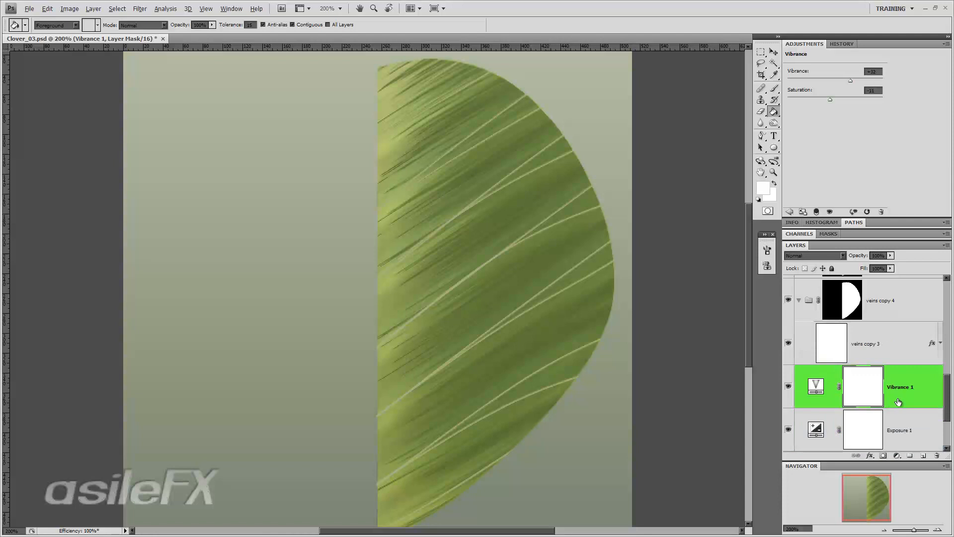
- Add an olive-green Solid Color fill layer above Vibrance 1 and lower its opacity to about 52%
left_click(897, 456)
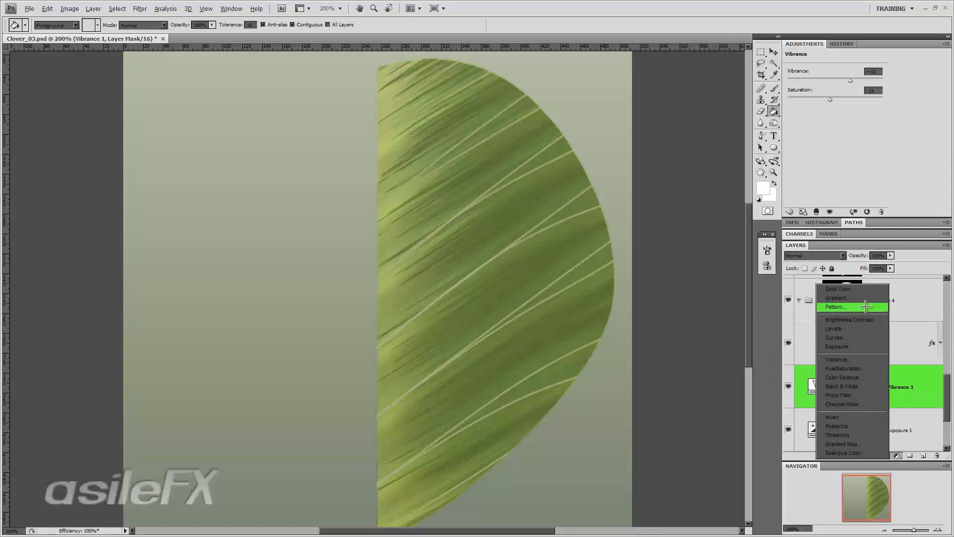
left_click(864, 289)
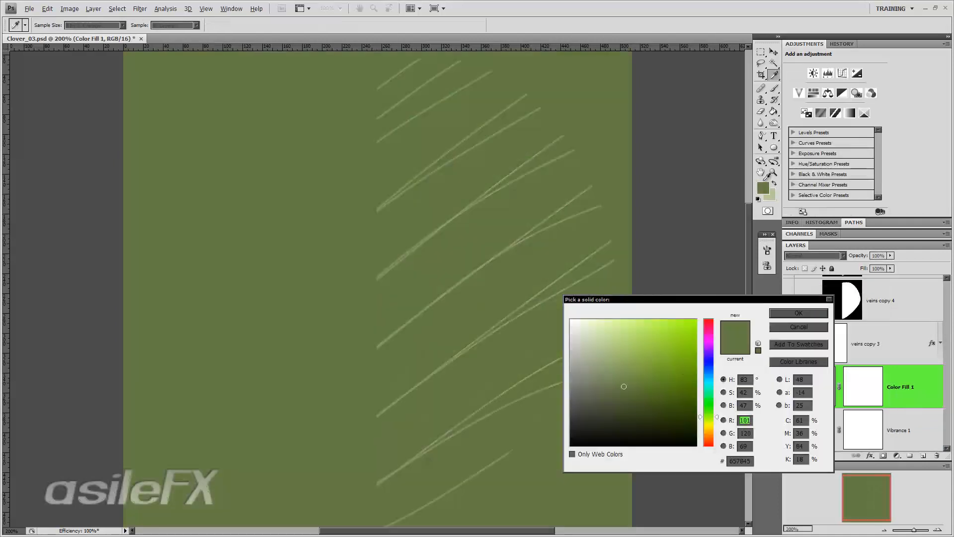
left_click(785, 313)
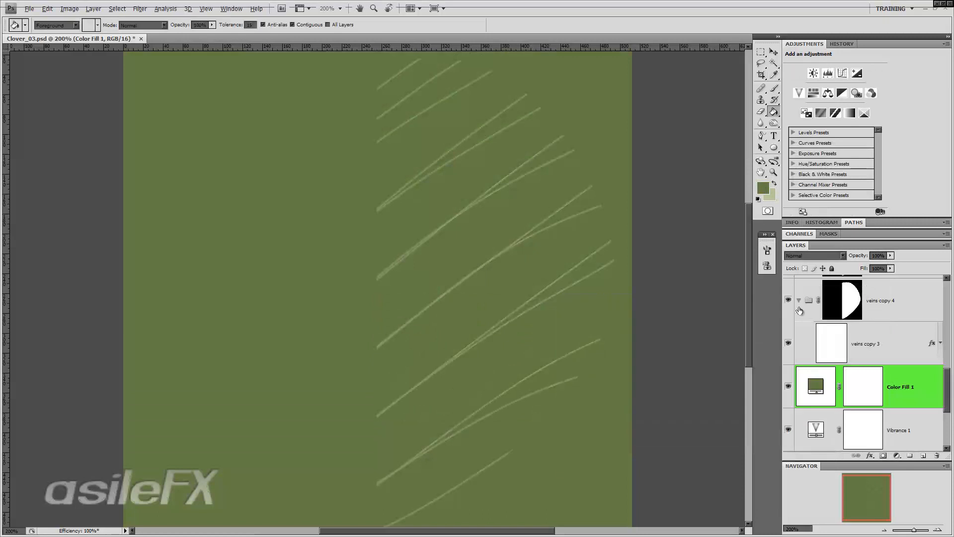
left_click(892, 255)
left_click_drag(890, 264, 867, 264)
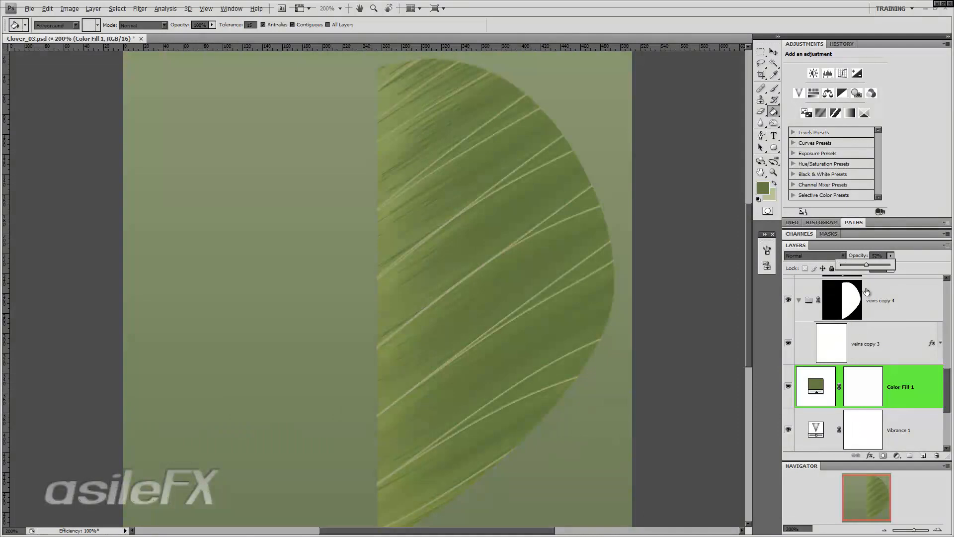
- Change the Color Fill 1 layer's color to the dark olive green 293614
left_click(824, 392)
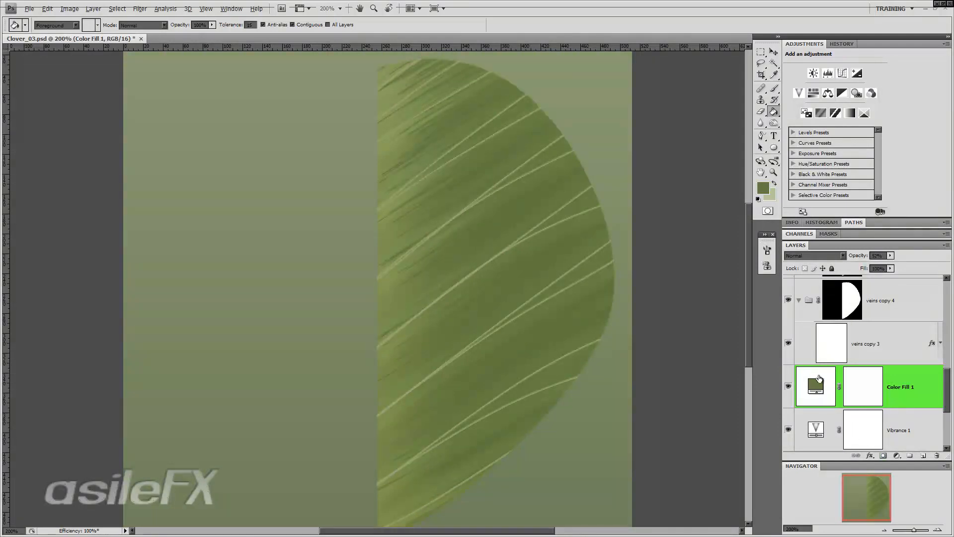
double_click(819, 376)
left_click_drag(624, 402, 649, 420)
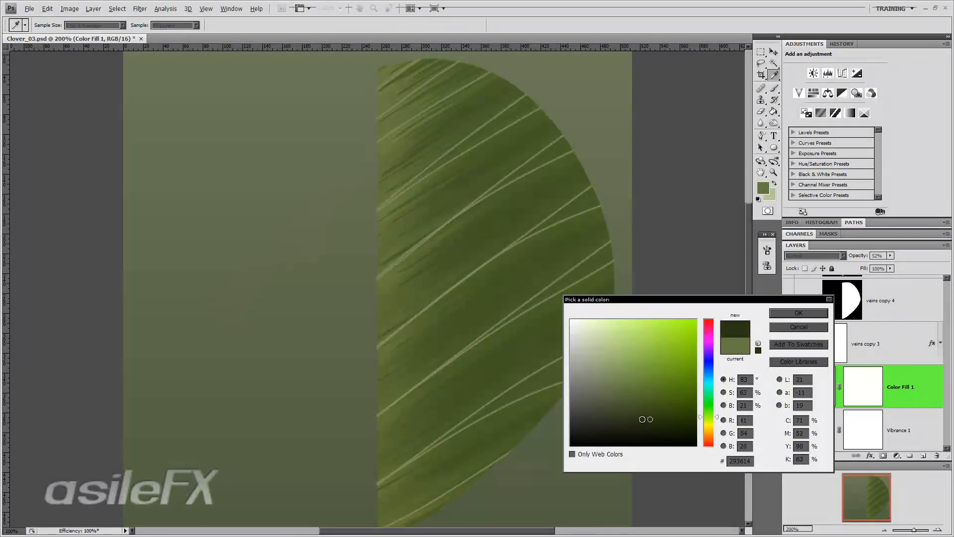
- Raise the Color Fill 1 layer's opacity to 100% and change its fill to a dark, muted olive green
left_click(798, 326)
left_click_drag(890, 255, 950, 264)
double_click(919, 385)
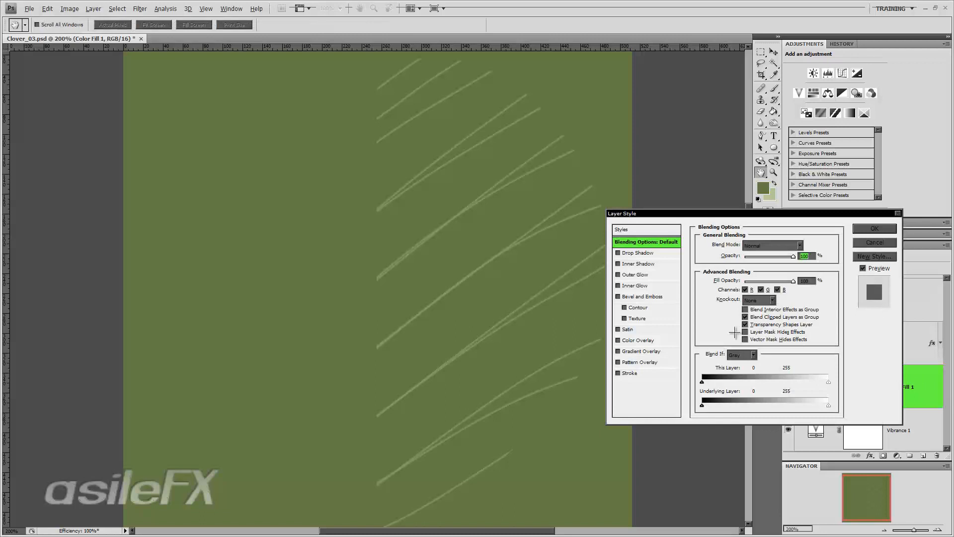
left_click(874, 243)
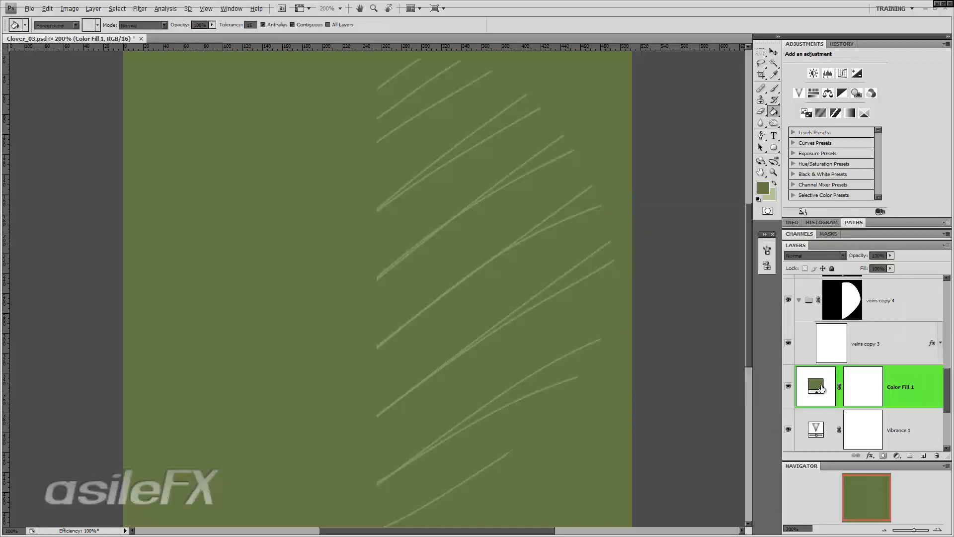
double_click(820, 388)
left_click(626, 412)
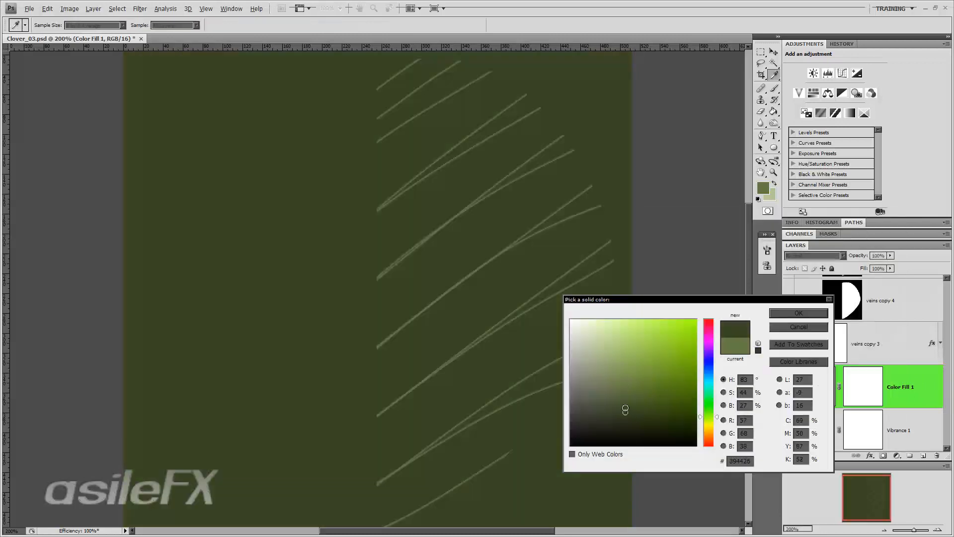
left_click(626, 405)
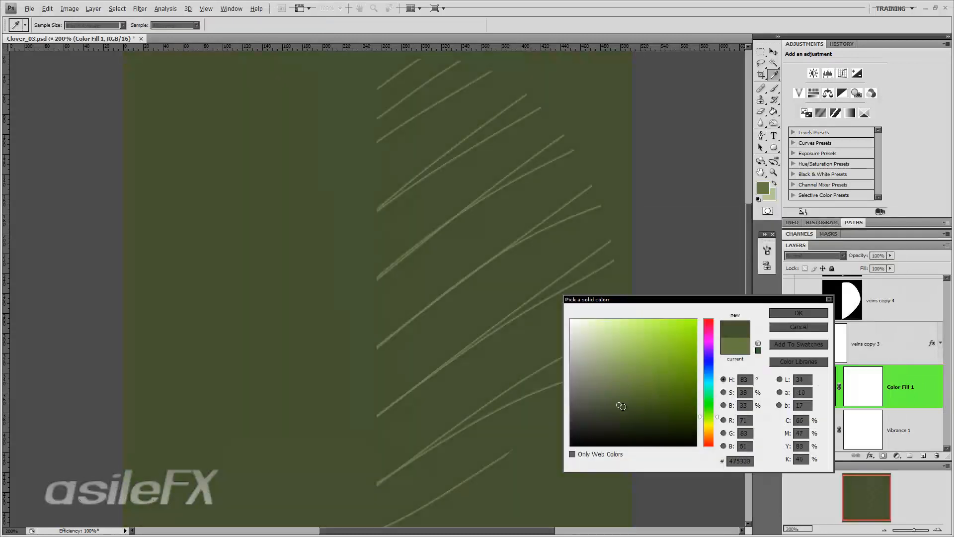
left_click(624, 407)
left_click(812, 310)
- Set the Color Fill 1 layer's opacity to 47%
left_click(890, 255)
left_click_drag(890, 265, 868, 267)
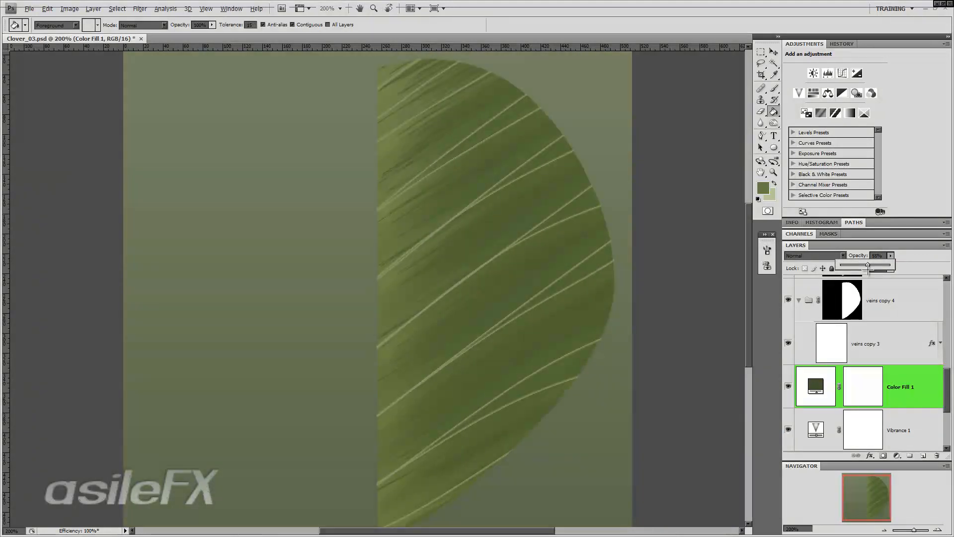
mouse_move(868, 266)
left_mouse_down()
mouse_move(853, 266)
mouse_move(889, 265)
mouse_move(826, 262)
mouse_move(864, 264)
left_mouse_up()
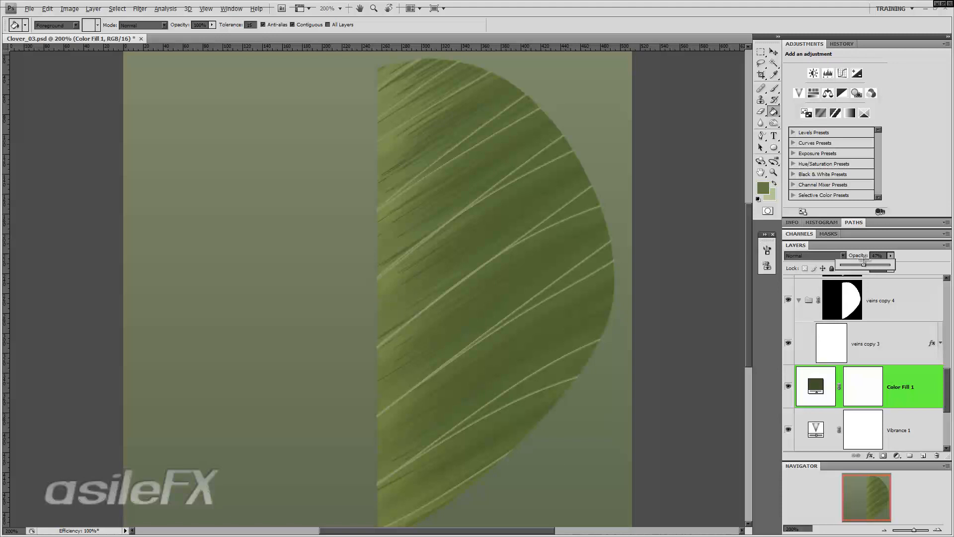
scroll(845, 395, "down", 2)
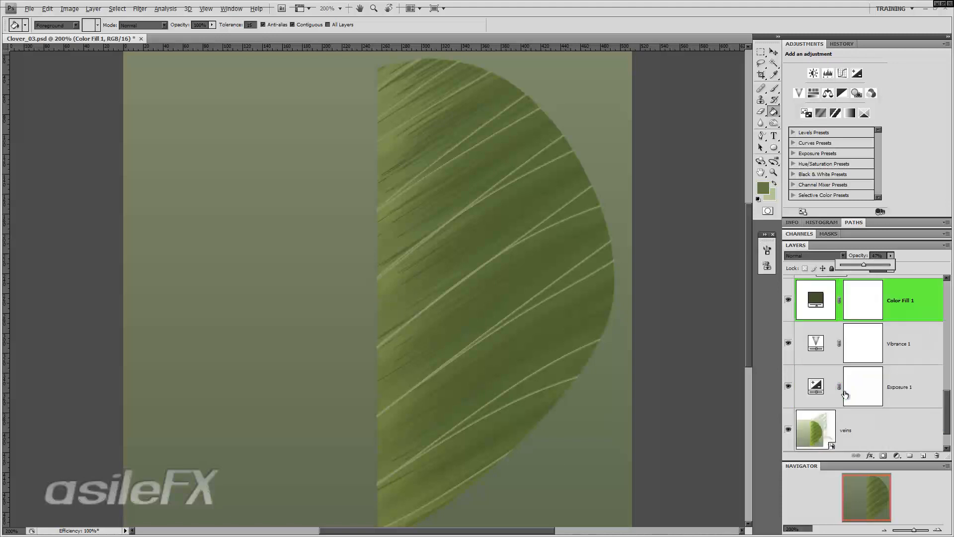
scroll(845, 394, "down", 1)
left_click(878, 393)
left_click_drag(909, 387, 909, 454)
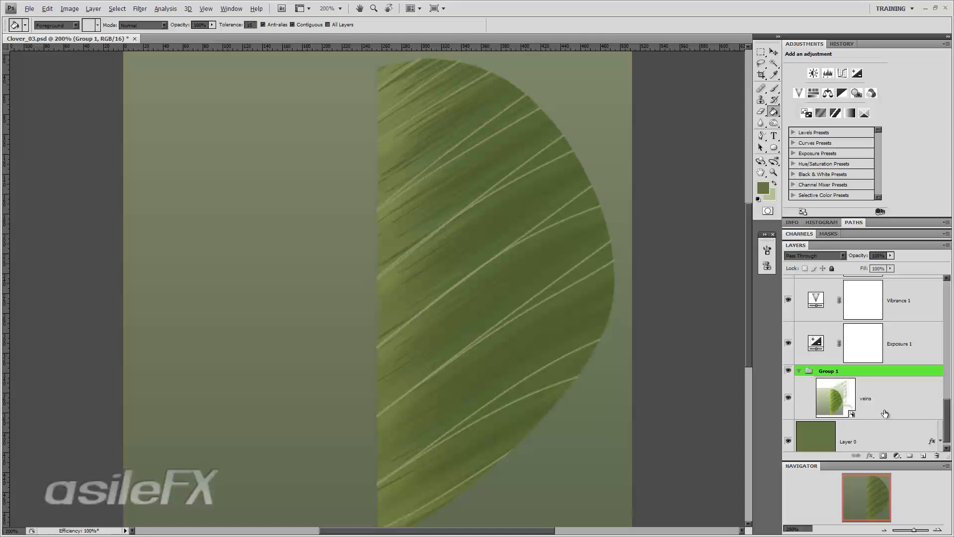
scroll(886, 413, "down", 1)
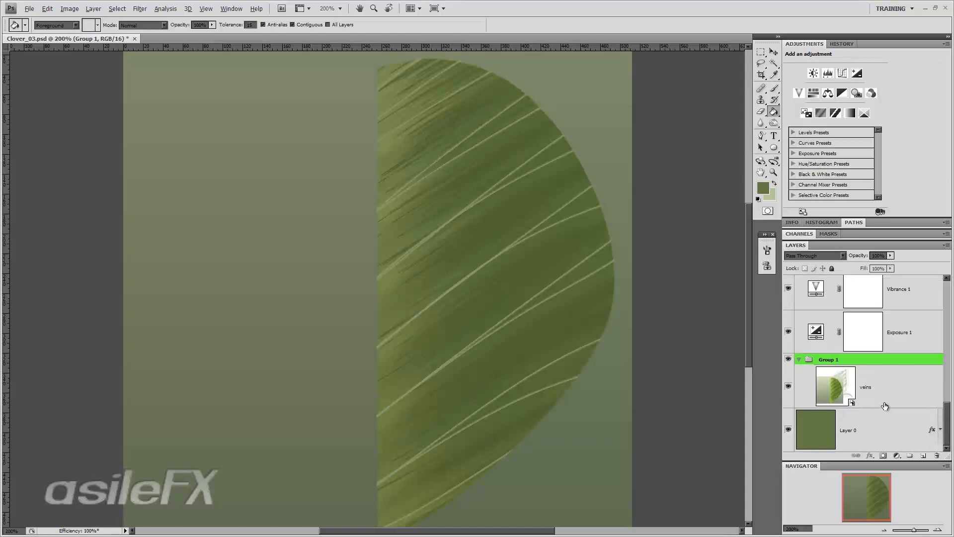
key("ctrl+z")
- Mirror the leaf half by flipping a duplicate of the veins layer horizontally and placing it against the original at the centre line
left_click_drag(885, 391, 923, 455)
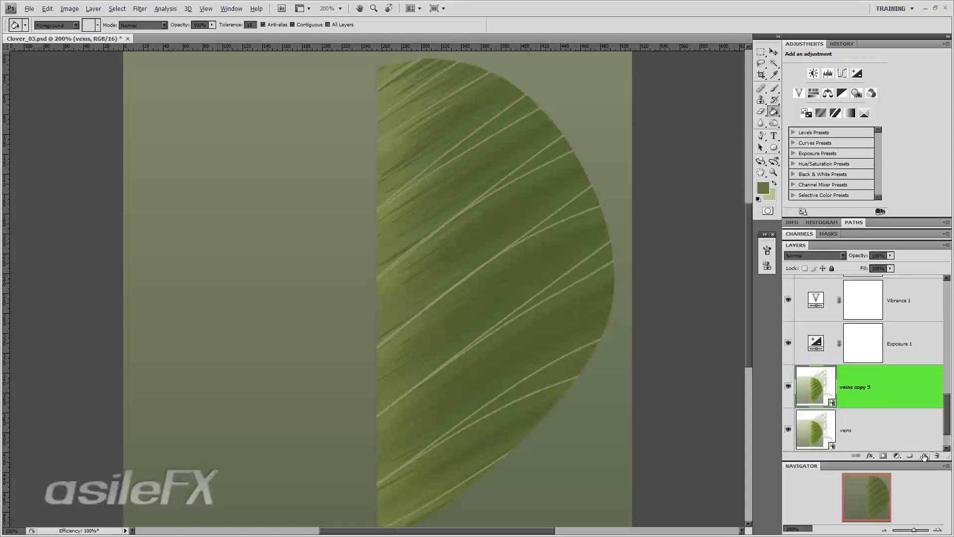
key("ctrl+t")
right_click(510, 267)
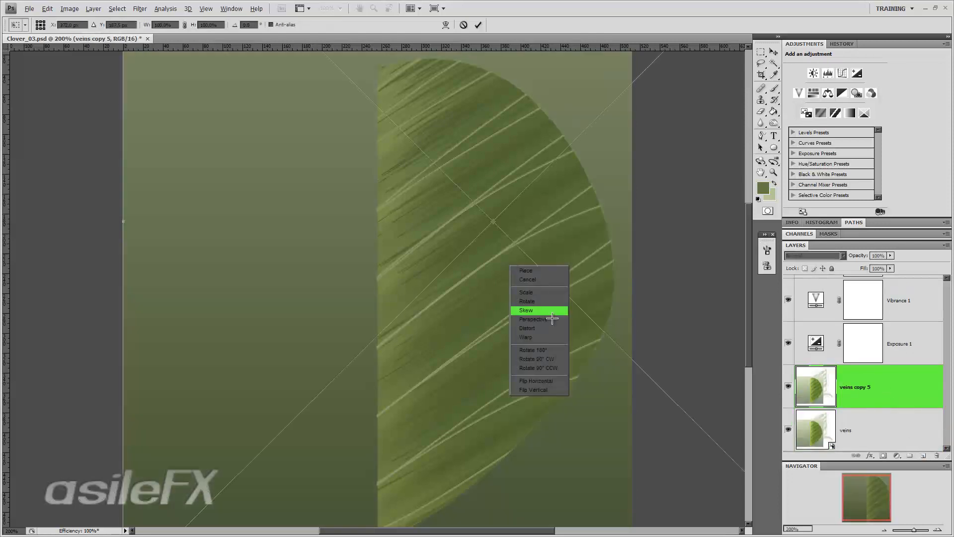
left_click(547, 381)
key("Return")
key("g")
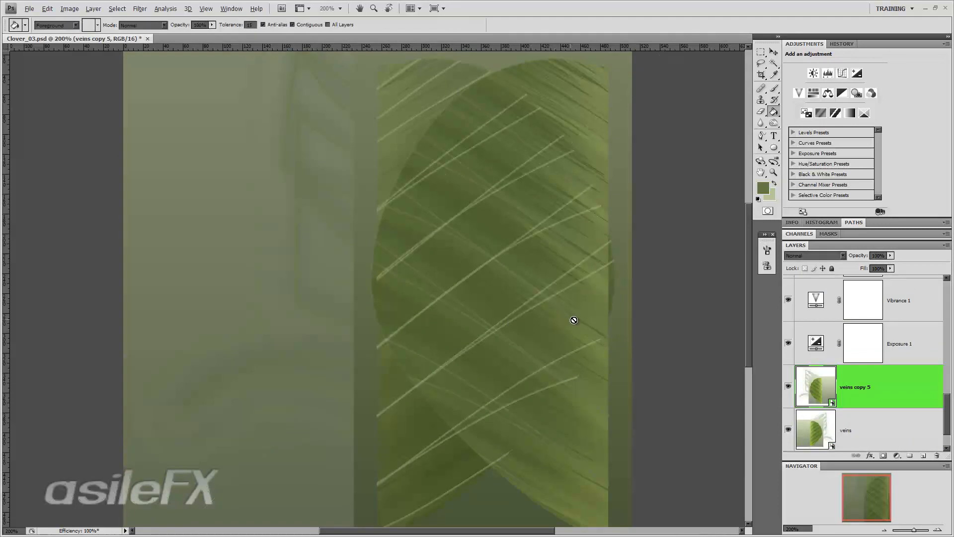
key("v")
left_click_drag(558, 320, 362, 309)
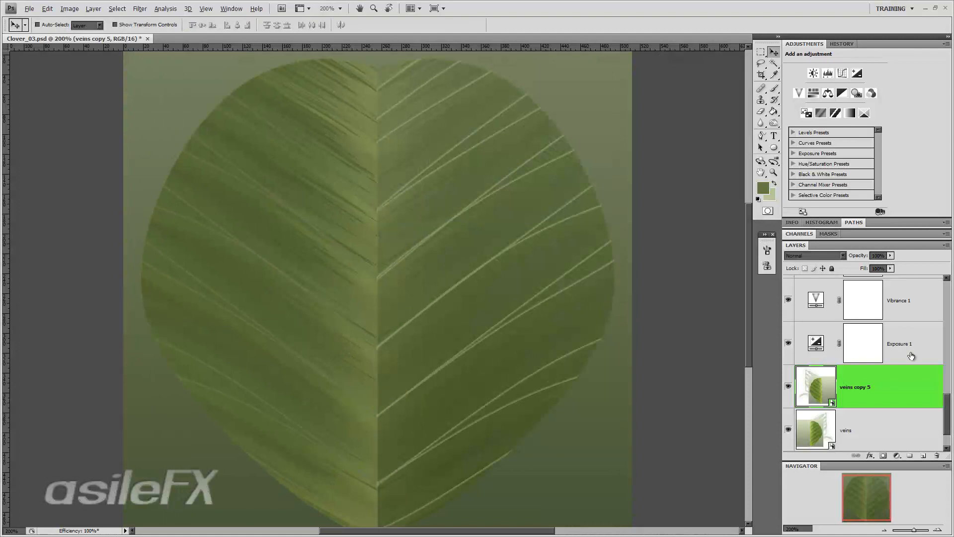
- Duplicate the veins copy 4 group and flip the copy horizontally so vein lines cover the left leaf half
scroll(910, 348, "up", 2)
scroll(904, 355, "up", 2)
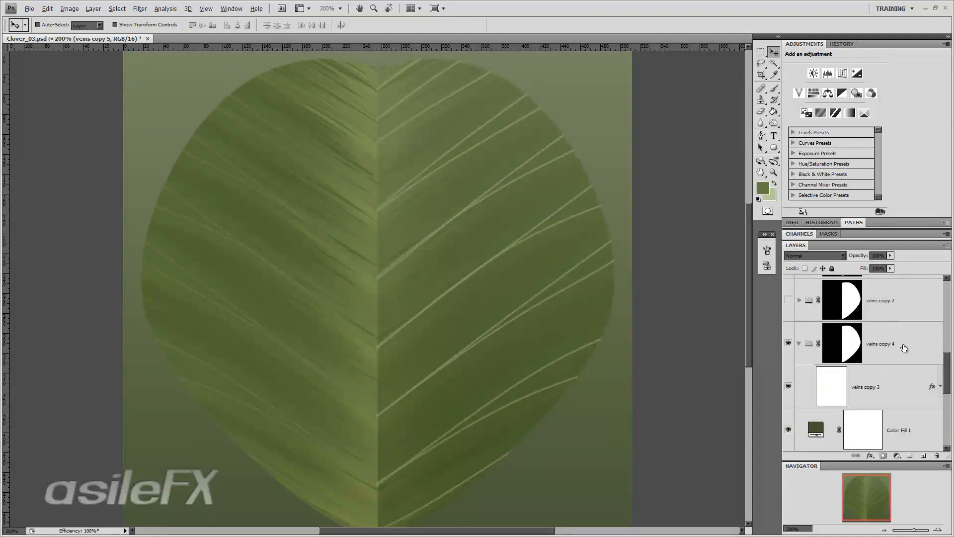
left_click_drag(914, 342, 912, 413)
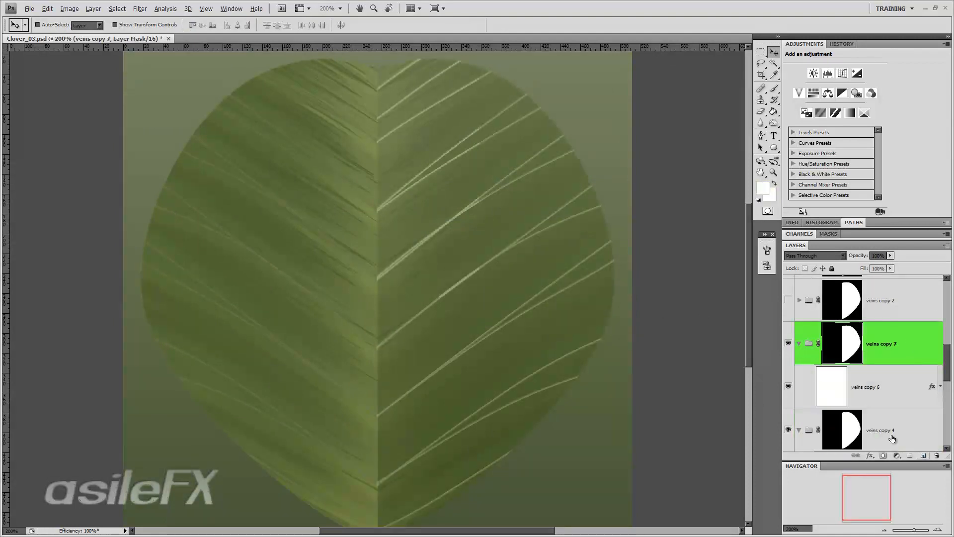
key("ctrl+t")
right_click(431, 230)
left_click(472, 352)
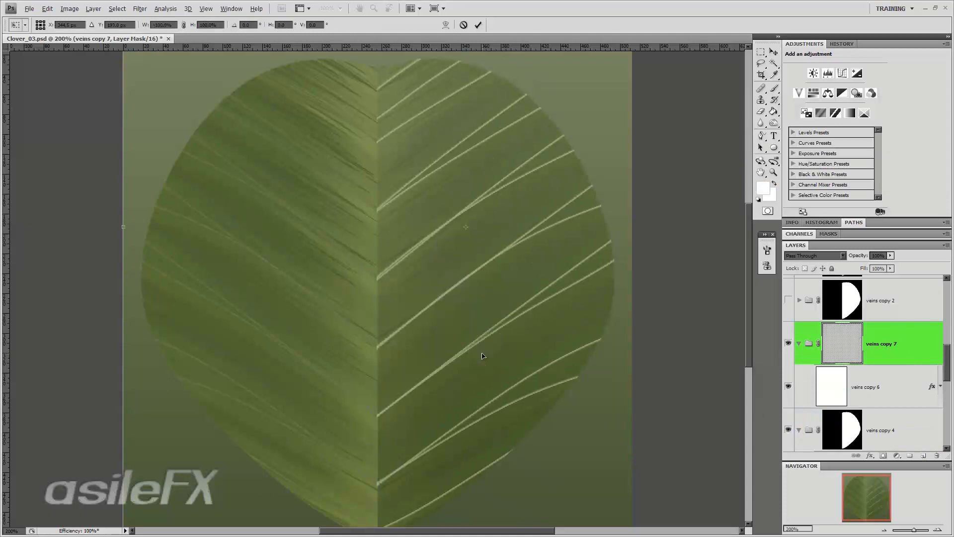
key("Return")
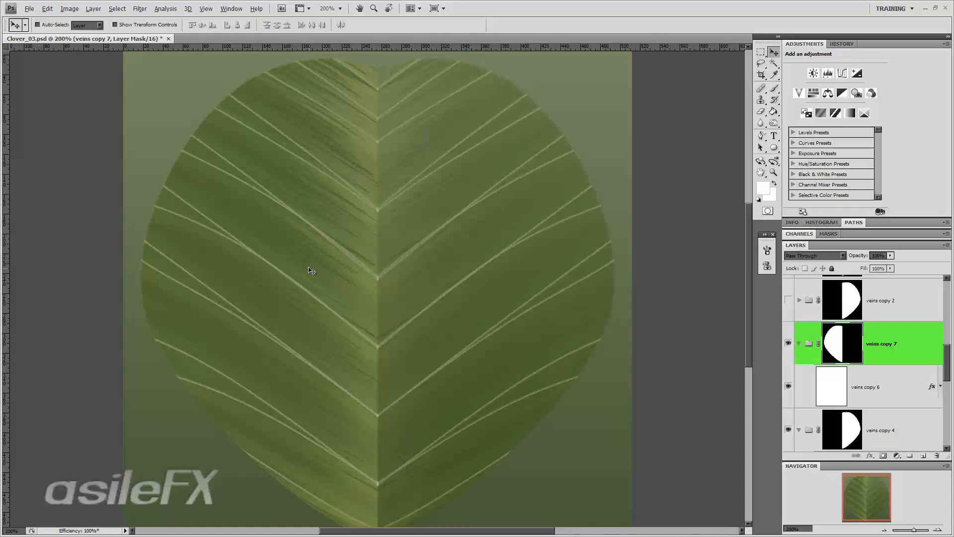
- Check the left and right vein groups by toggling their visibility, and review the layers beneath them
left_click(788, 344)
left_click(788, 344)
scroll(790, 348, "down", 1)
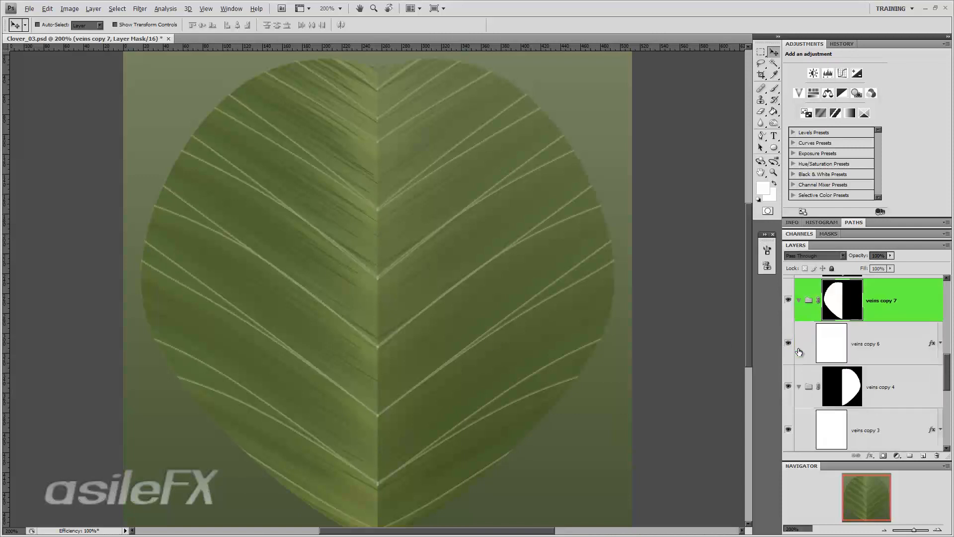
left_click(788, 388)
left_click(788, 388)
scroll(861, 369, "down", 3)
scroll(814, 350, "up", 2)
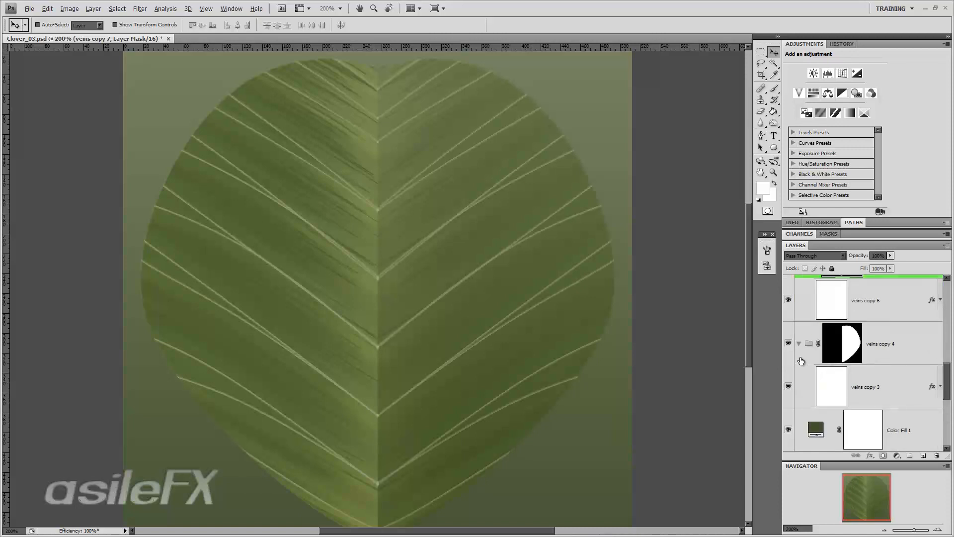
scroll(801, 360, "up", 1)
scroll(825, 365, "down", 5)
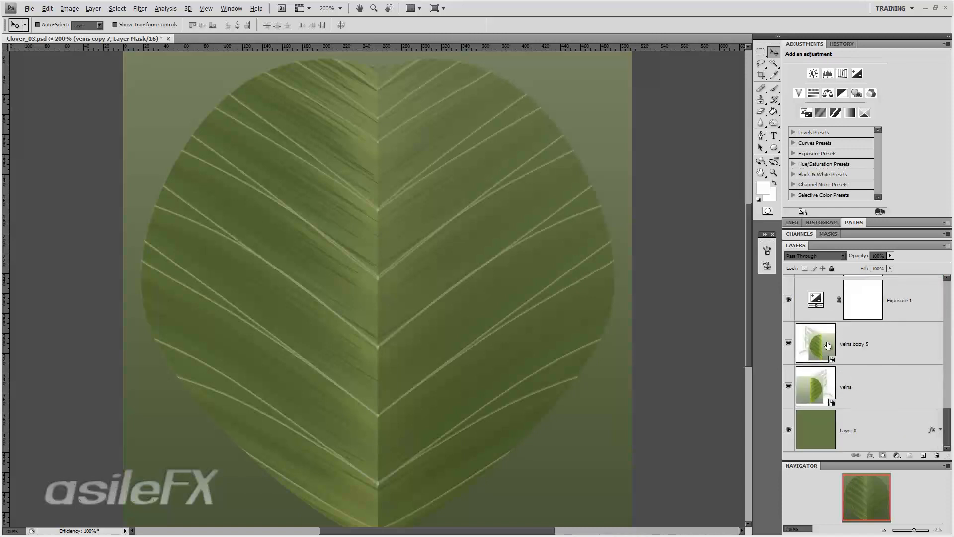
- With the veins copy 5 layer active, make a rectangular selection covering the right half of the canvas
left_click(885, 530)
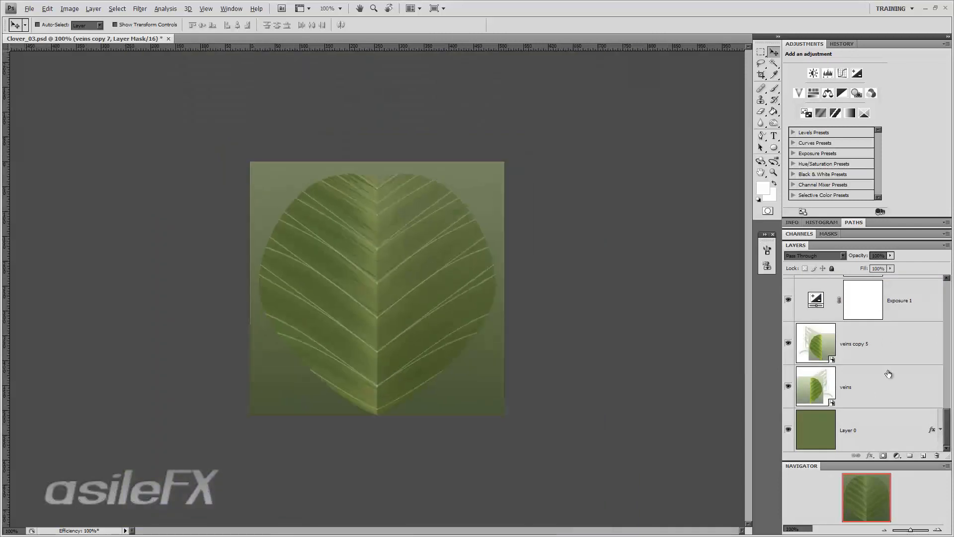
left_click(895, 352)
left_click(762, 52)
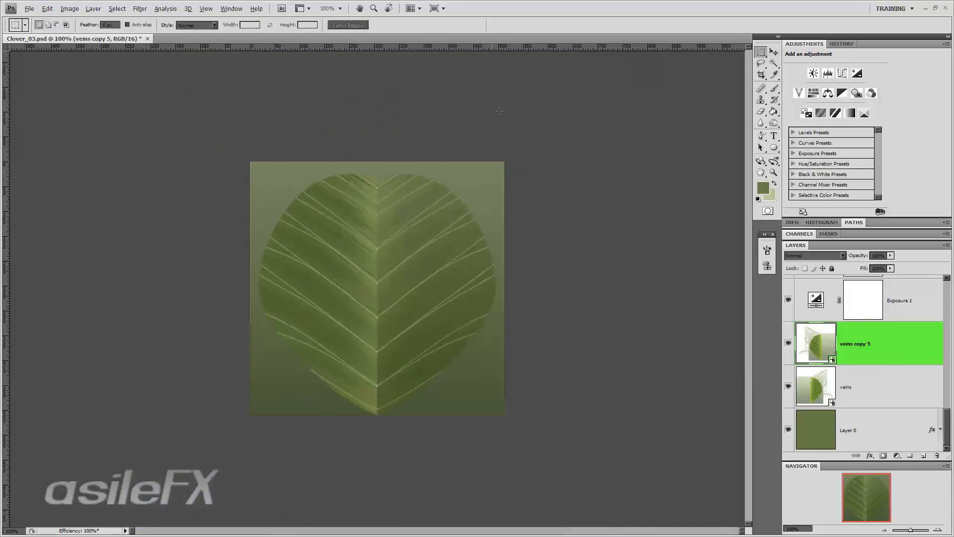
left_click_drag(501, 111, 377, 523)
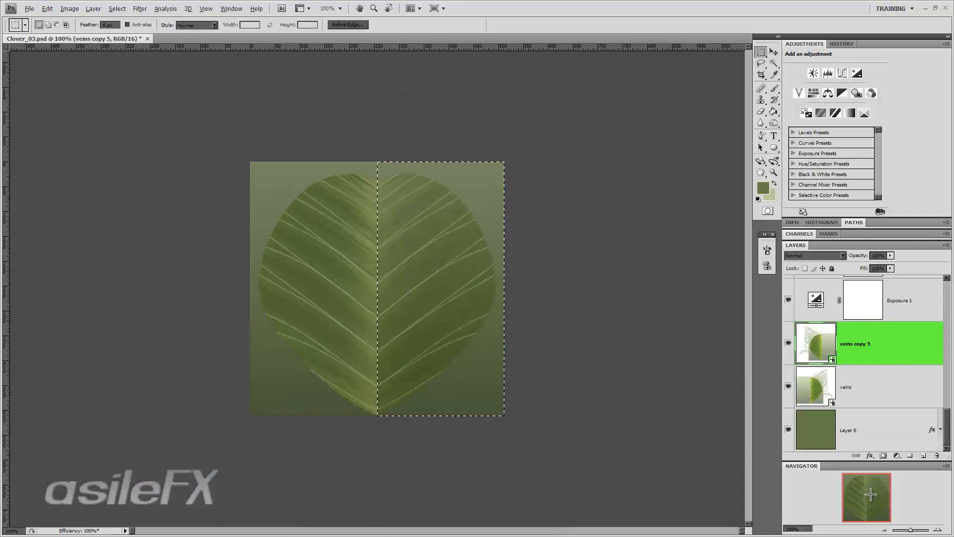
- Transform the selection to nudge its left edge slightly to the right along the leaf's midline
left_click(937, 530)
left_click(938, 529)
left_click(937, 530)
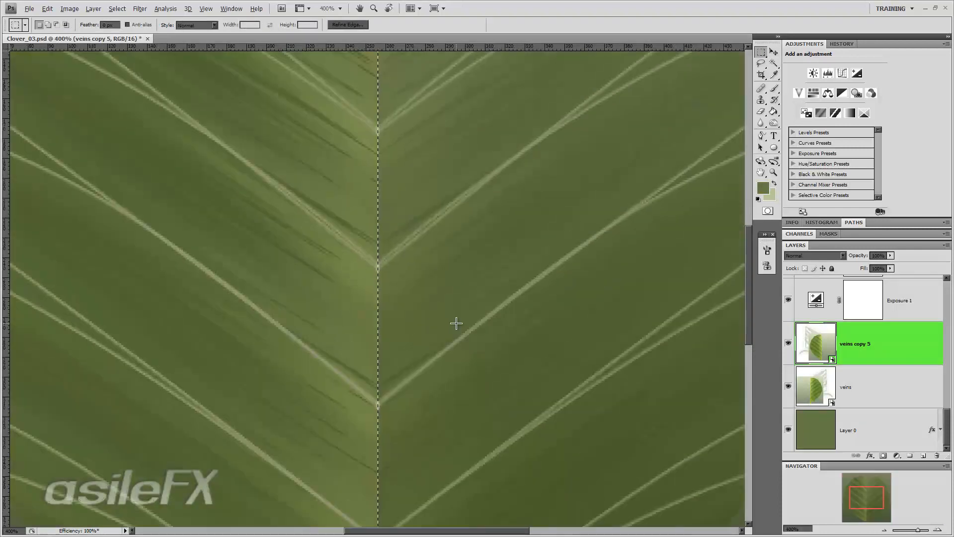
right_click(426, 260)
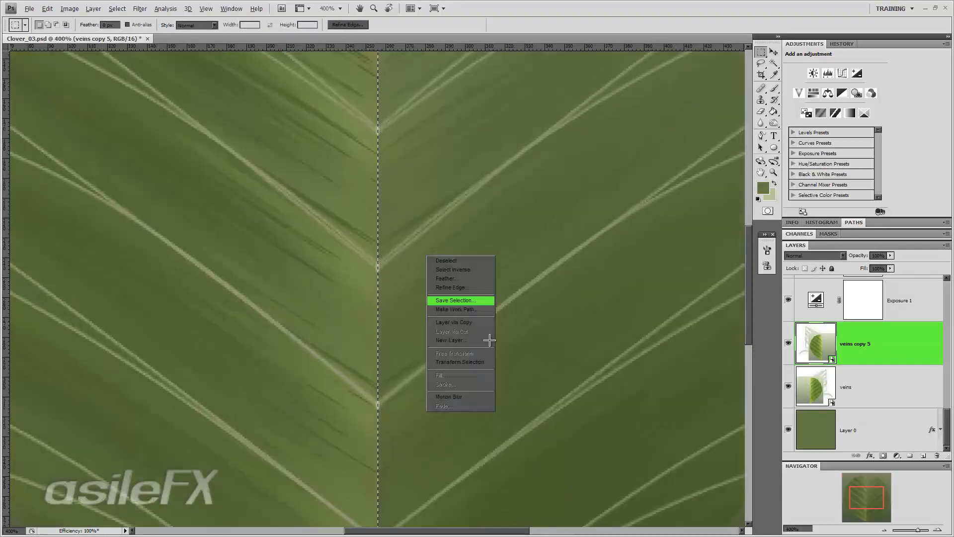
left_click(477, 364)
left_click_drag(374, 288, 391, 290)
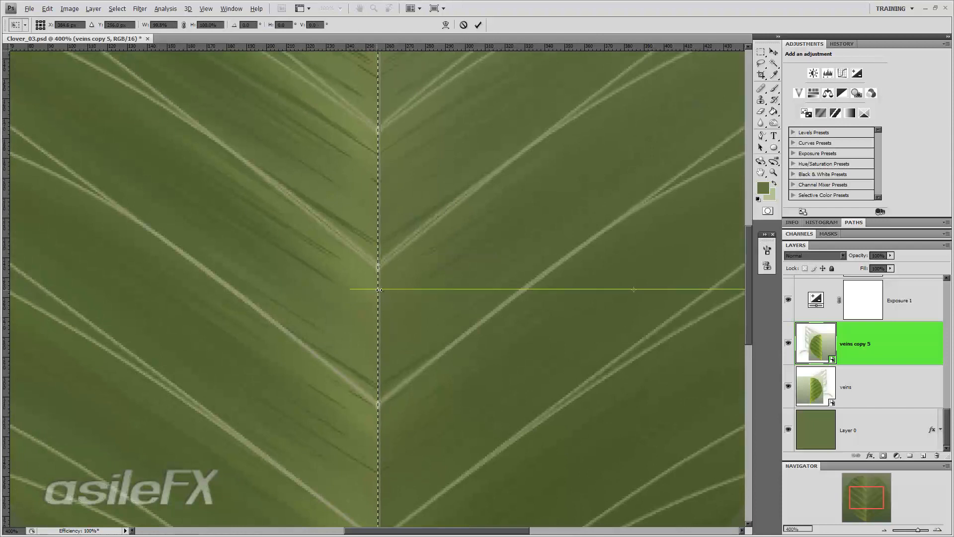
left_click_drag(374, 292, 376, 292)
key("Return")
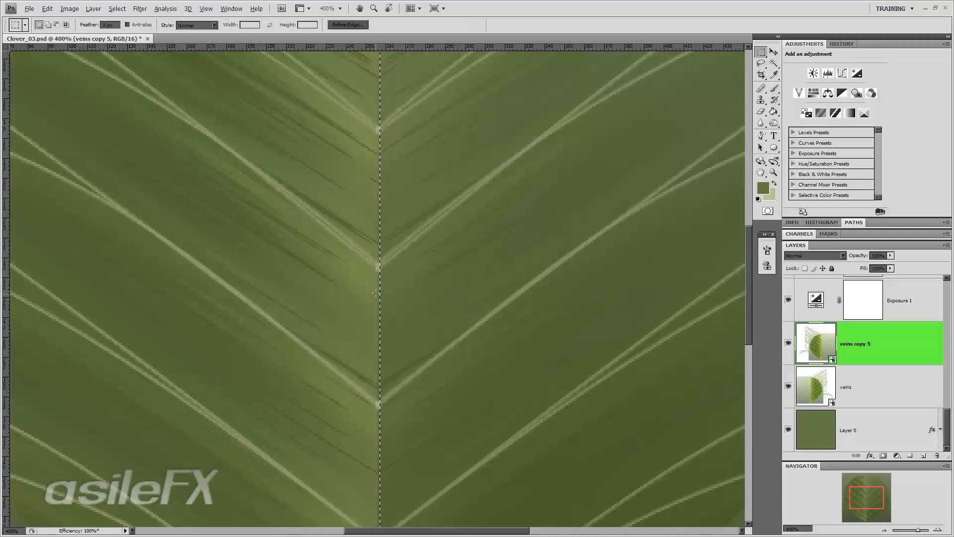
- Transform the selection again, extending its left edge slightly to the left of the leaf's midline
right_click(385, 268)
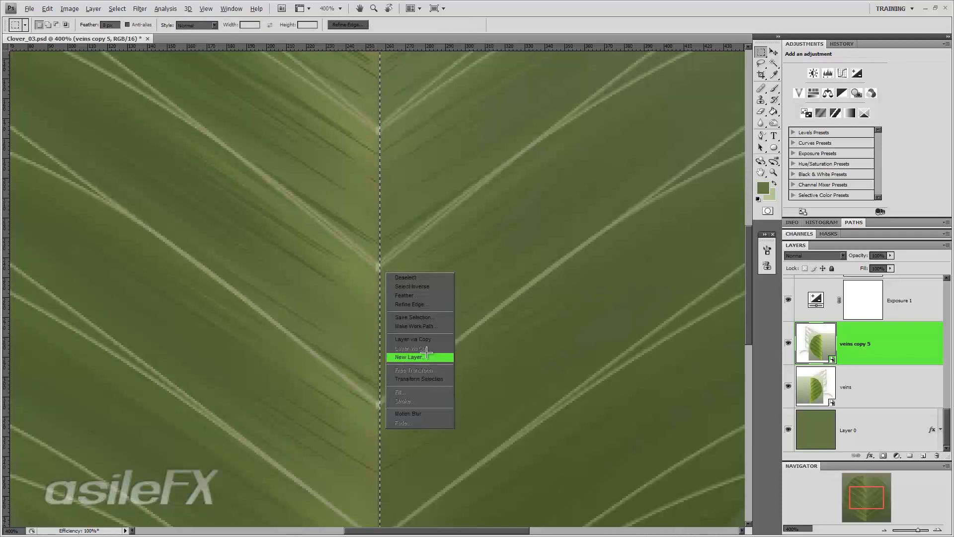
left_click(420, 379)
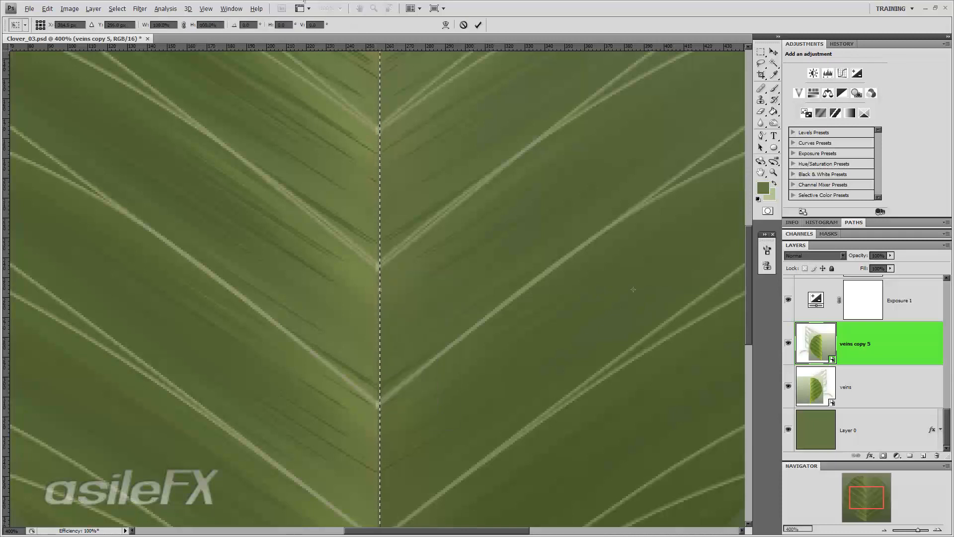
left_click(208, 9)
left_click(403, 324)
left_click_drag(380, 284, 375, 284)
key("Return")
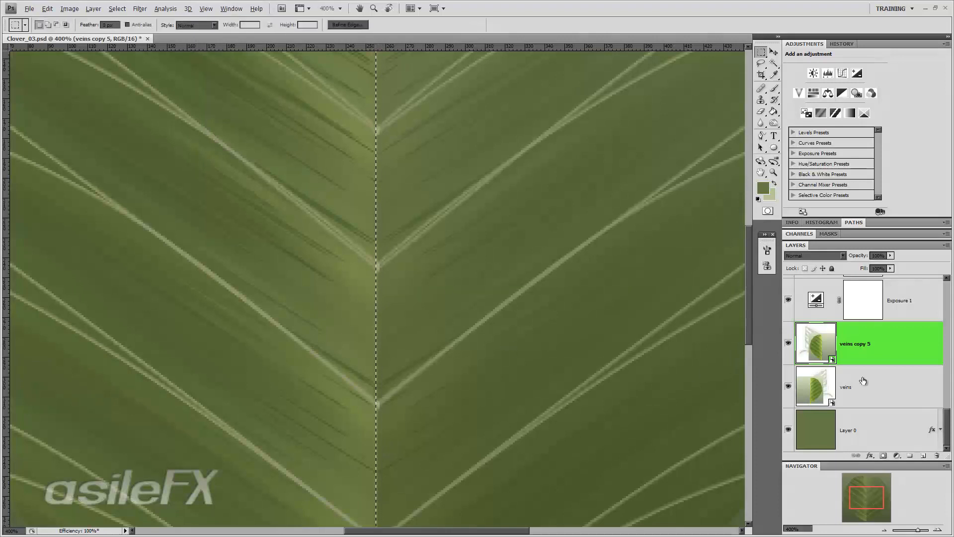
- Mask veins copy 5 from the selection, invert the mask to keep the left half, and nudge the layer to close the midline seam
left_click(883, 457)
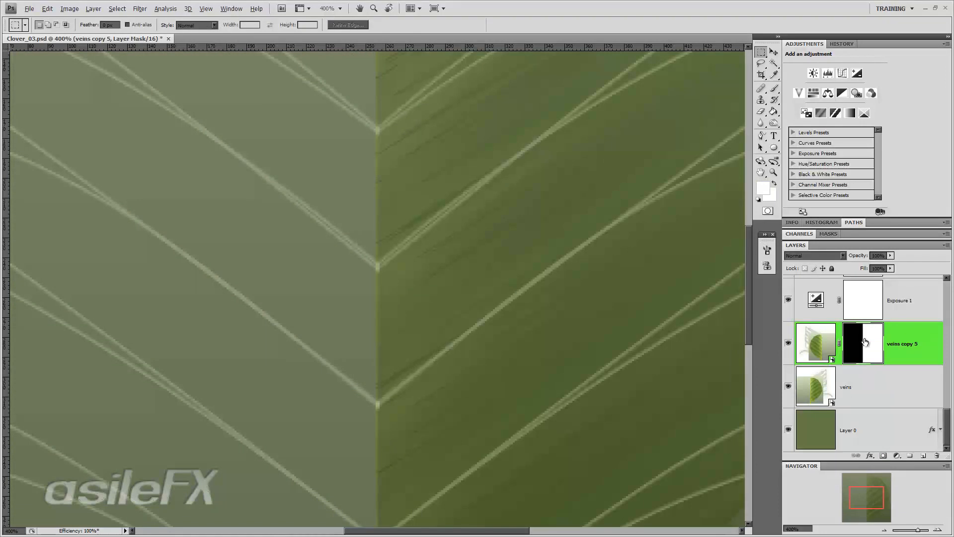
key("ctrl+i")
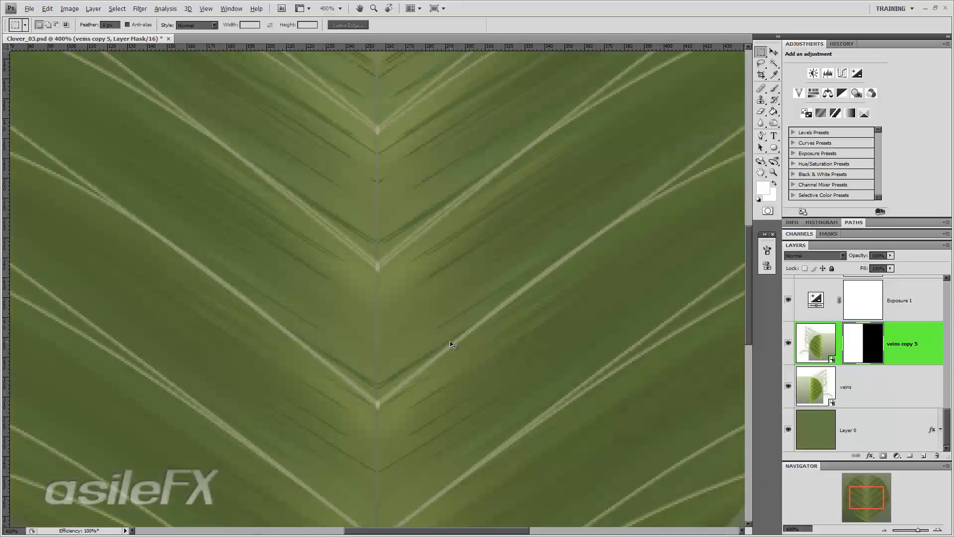
key("ctrl+t")
left_click_drag(375, 289, 377, 289)
key("ctrl+1")
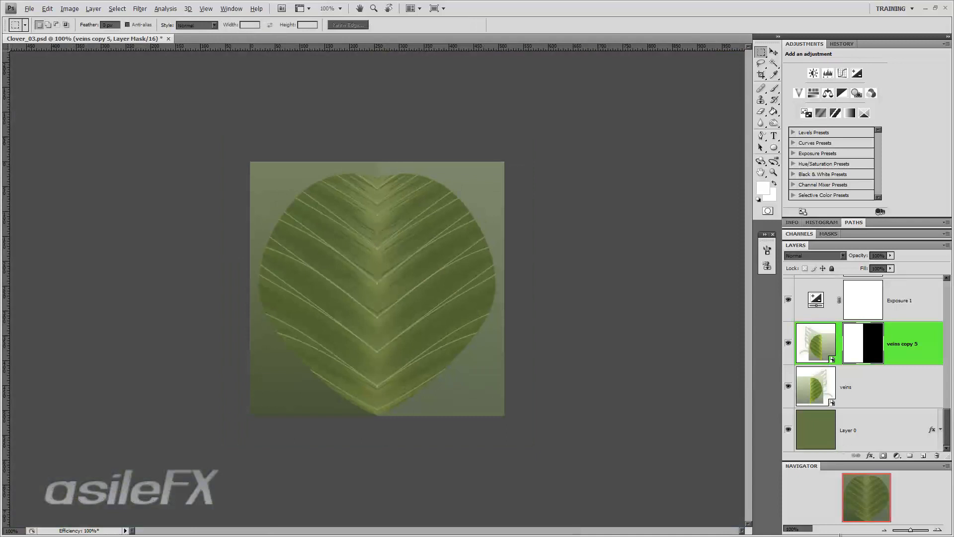
left_click(937, 528)
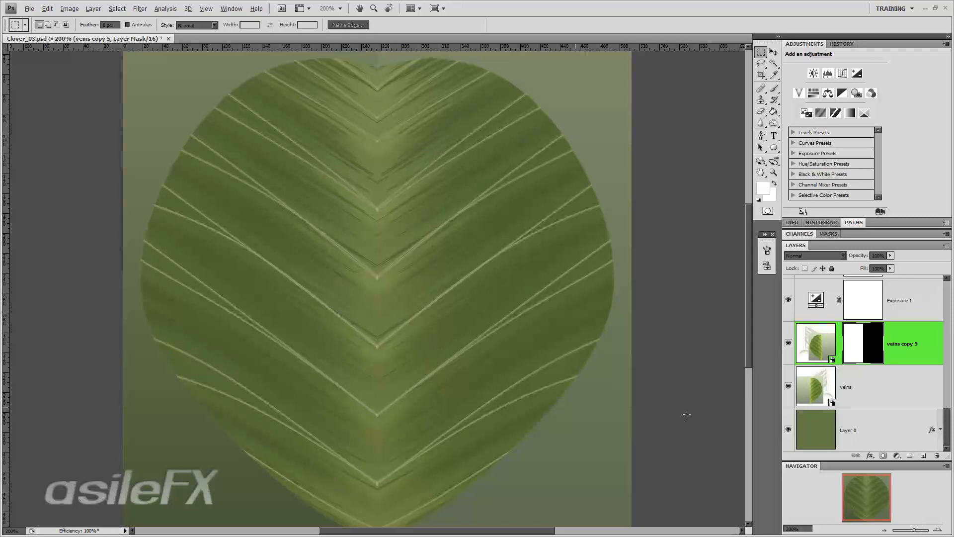
left_click(885, 529)
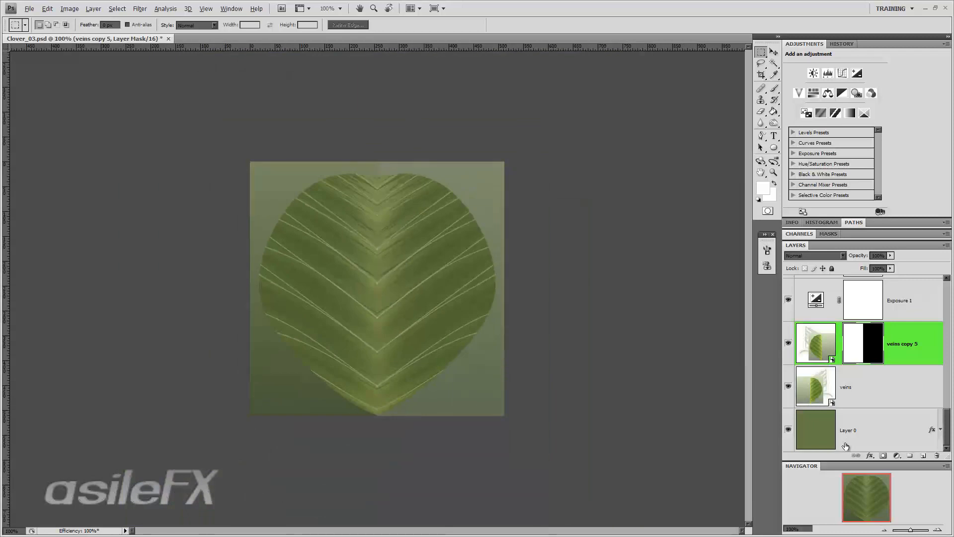
- With the veins copy 7 group active, draw a narrow vertical rectangle shape over the leaf's midline, spanning slightly beyond the canvas height
left_click(774, 148)
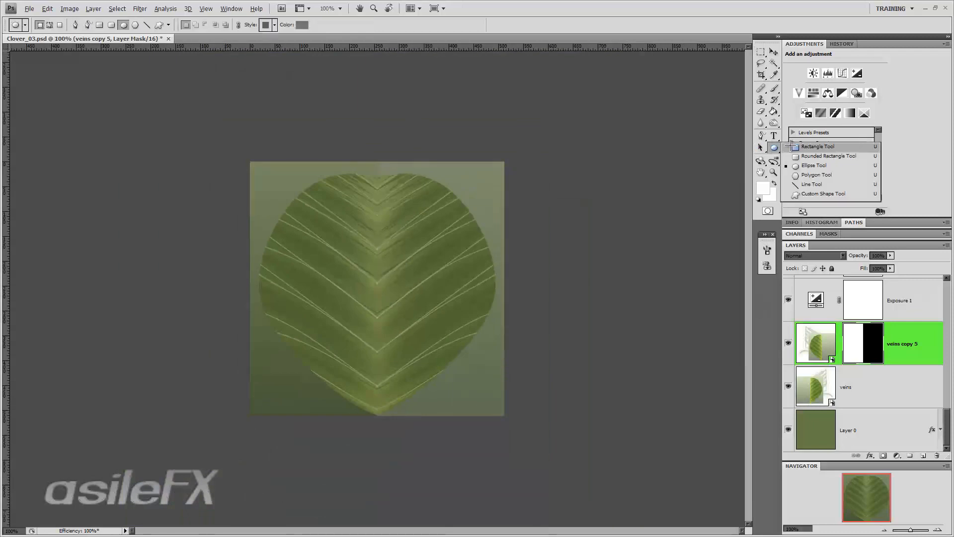
left_click(791, 146)
scroll(896, 375, "up", 6)
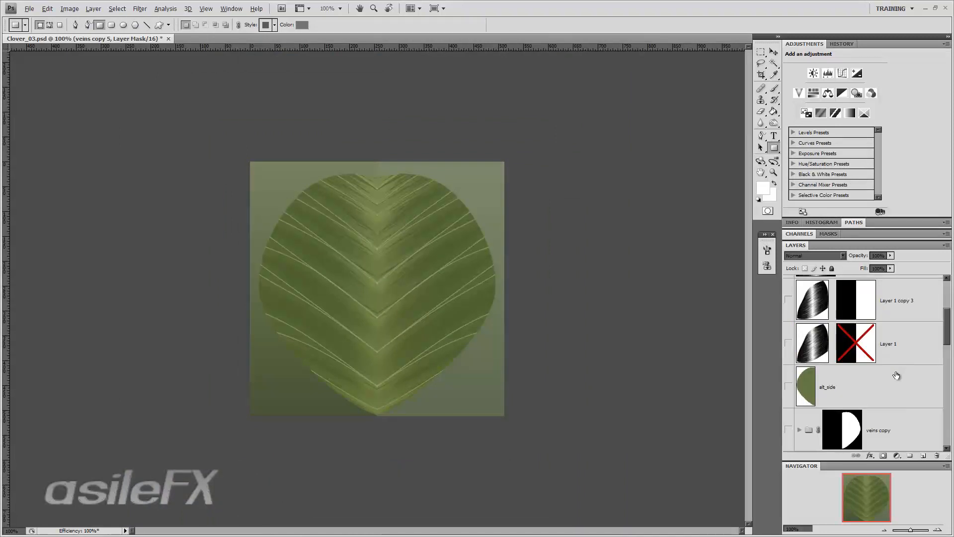
scroll(897, 375, "down", 2)
double_click(902, 43)
scroll(902, 270, "up", 1)
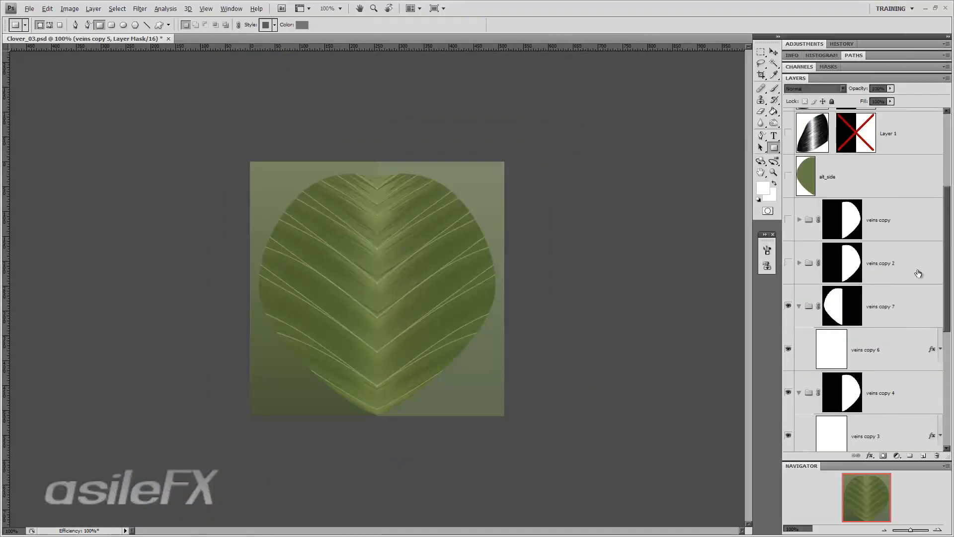
left_click(911, 293)
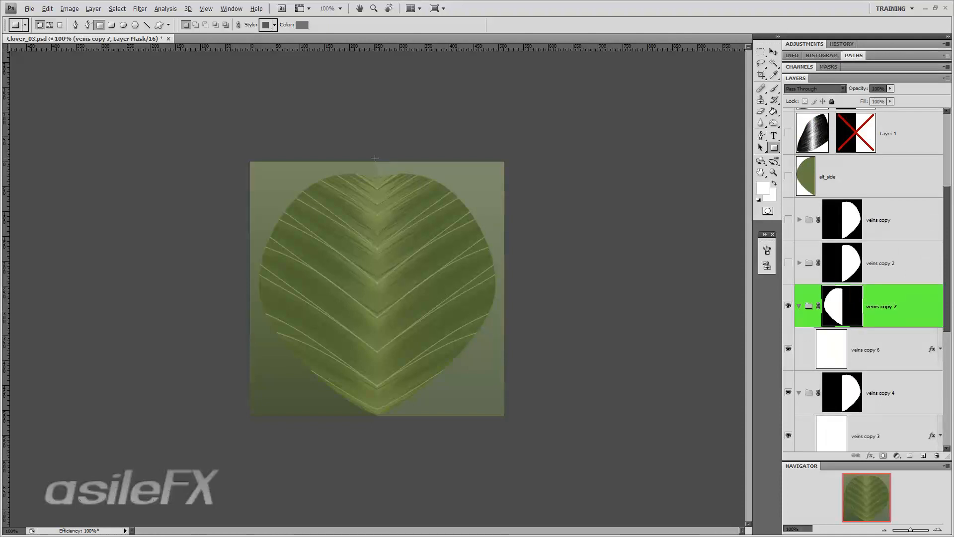
left_click_drag(375, 159, 382, 420)
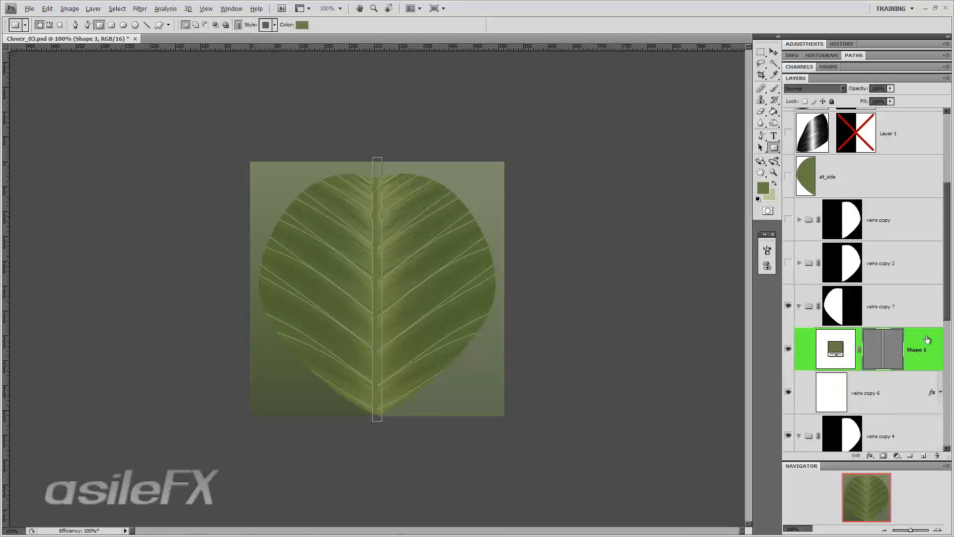
- Move the Shape 1 layer out of the veins copy 7 group, placing it directly above that group
left_click_drag(928, 339, 914, 261)
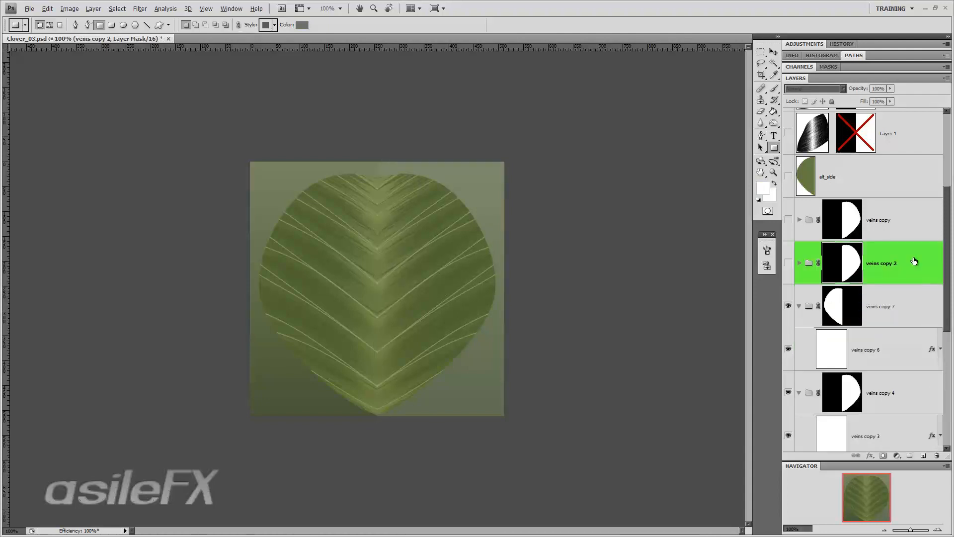
key("ctrl+z")
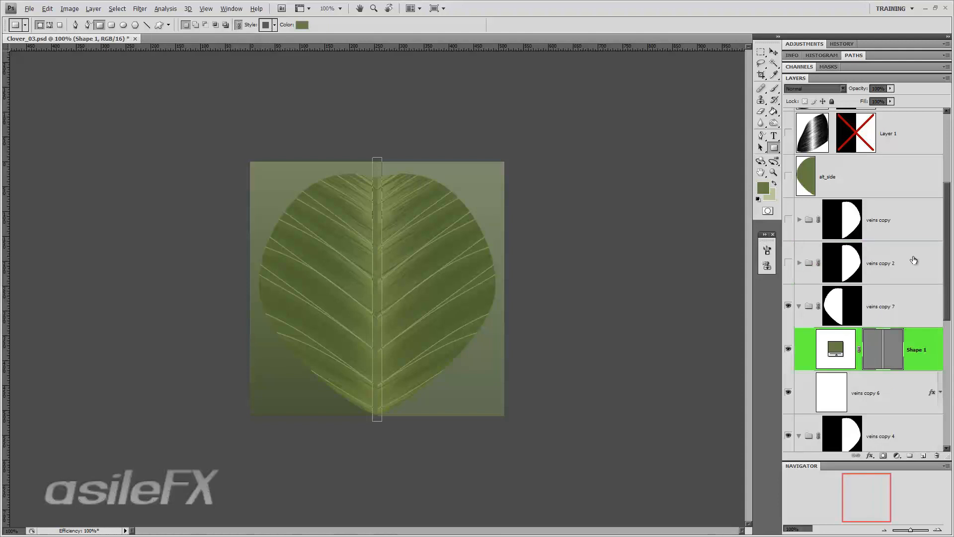
left_click_drag(927, 343, 921, 286)
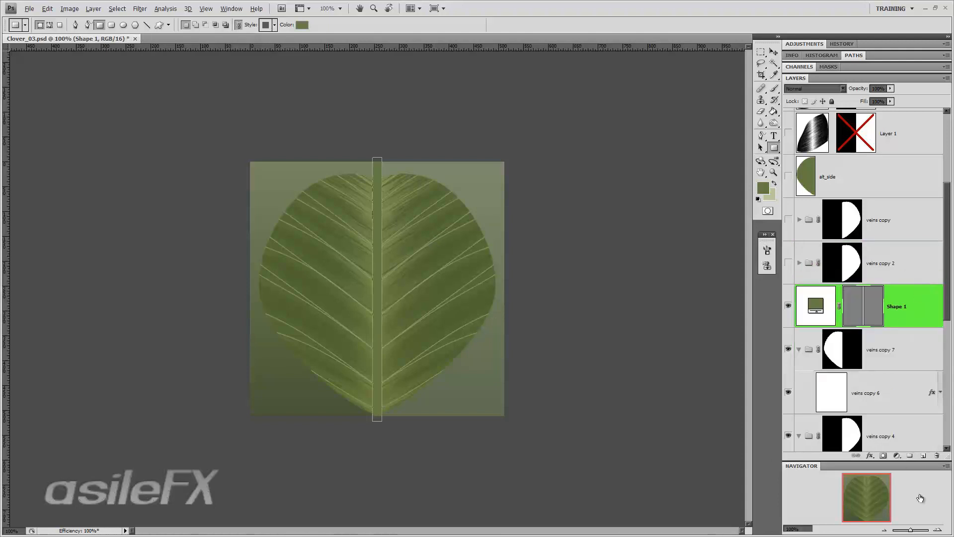
left_click(936, 529)
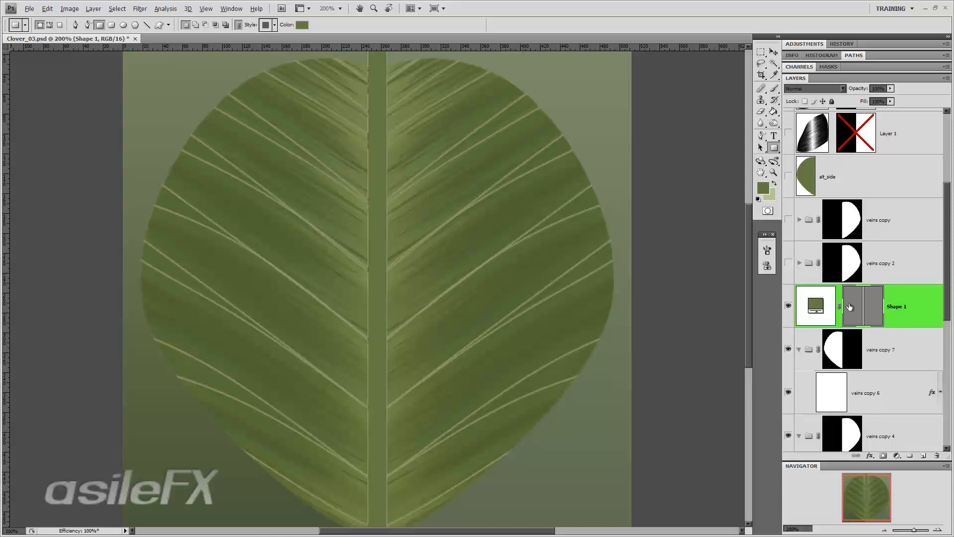
right_click(903, 290)
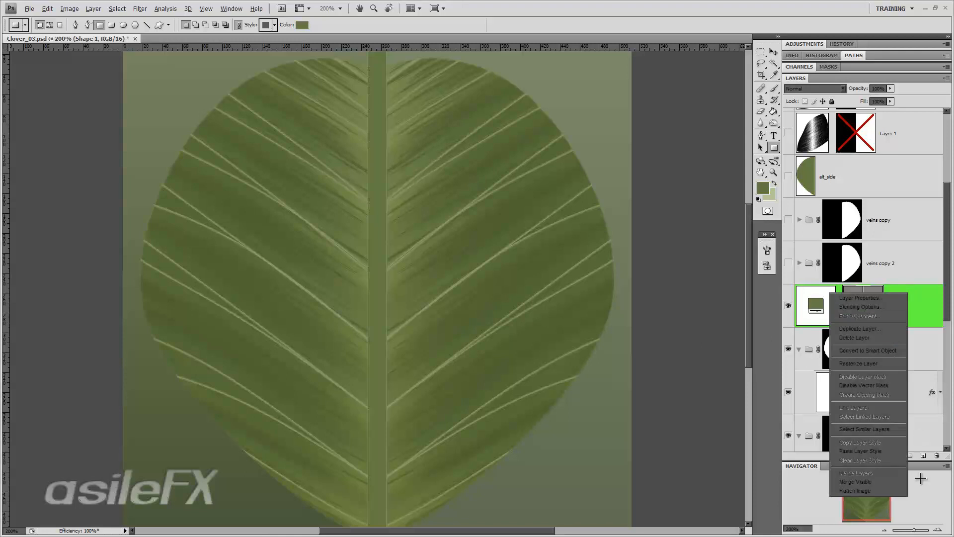
left_click(884, 530)
left_click(884, 530)
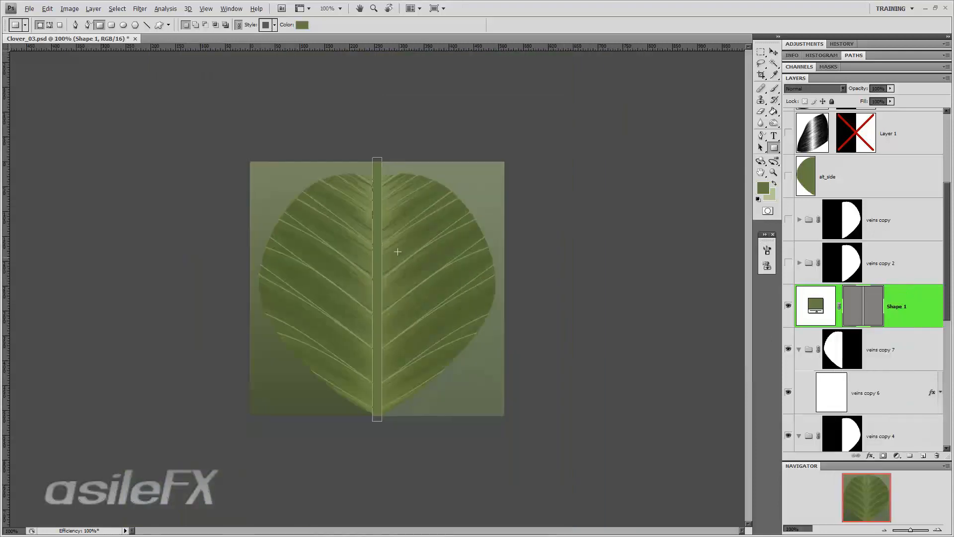
- Apply a perspective transform to the midrib shape, narrowing its upper end symmetrically
key("ctrl+t")
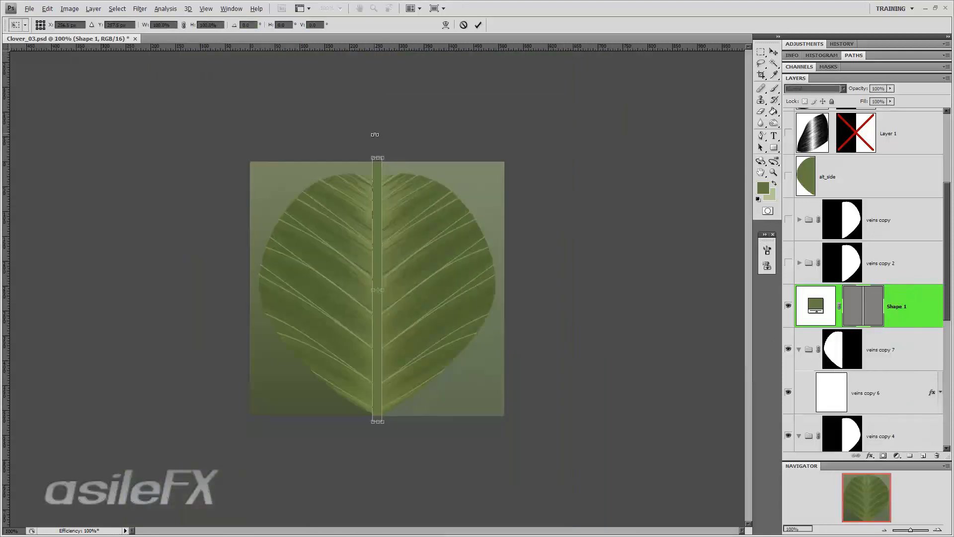
right_click(381, 173)
left_click(414, 228)
left_click_drag(383, 160, 380, 162)
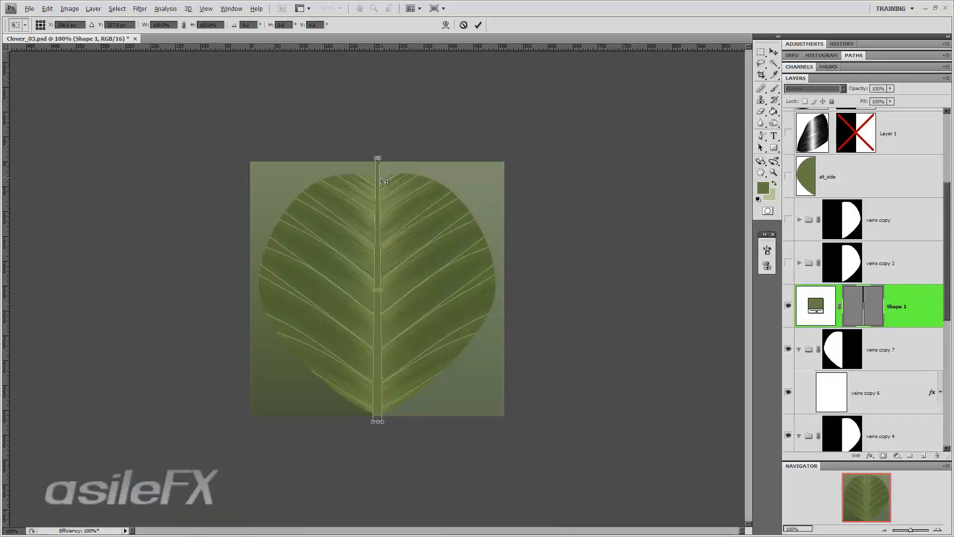
- Warp the midrib shape to widen its upper section slightly into a curved taper, and apply the transform
right_click(383, 255)
left_click(401, 316)
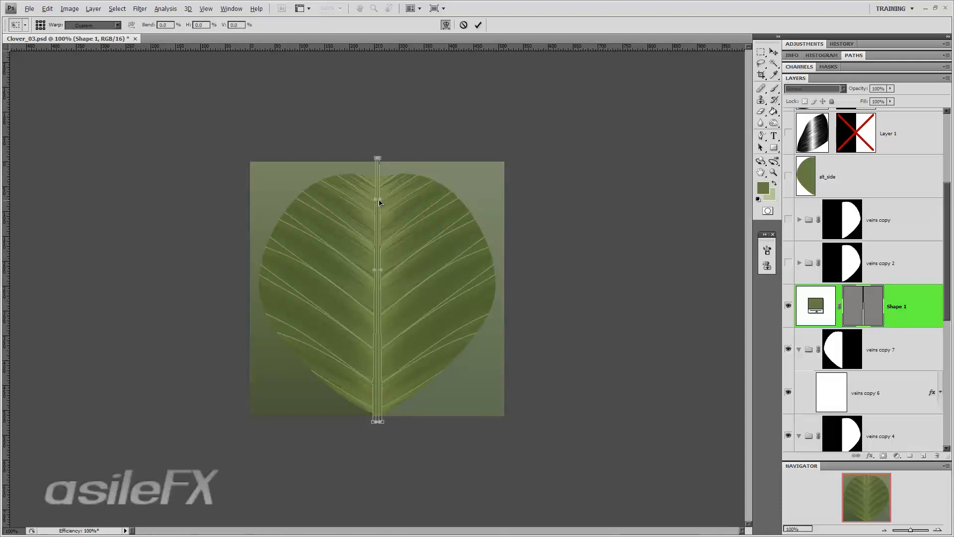
left_click_drag(380, 200, 372, 201)
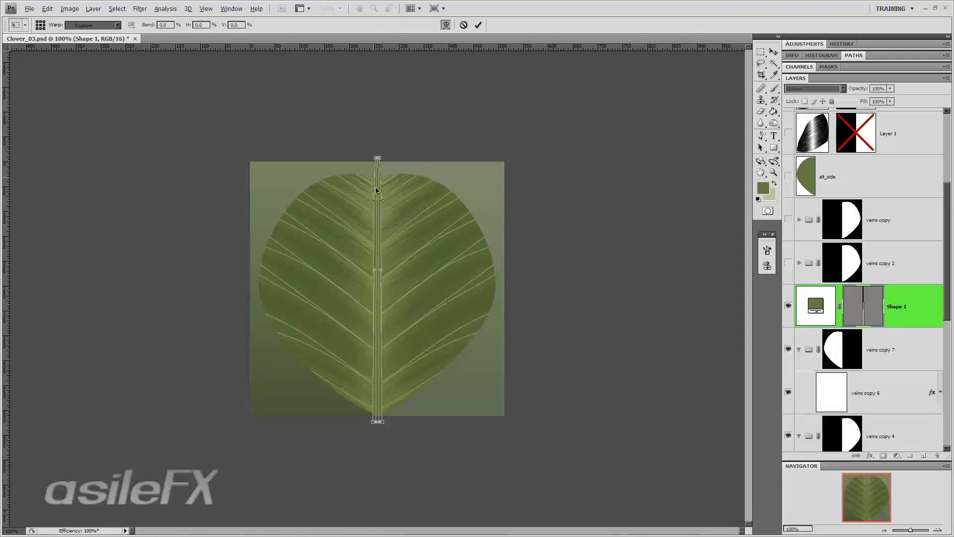
key("Return")
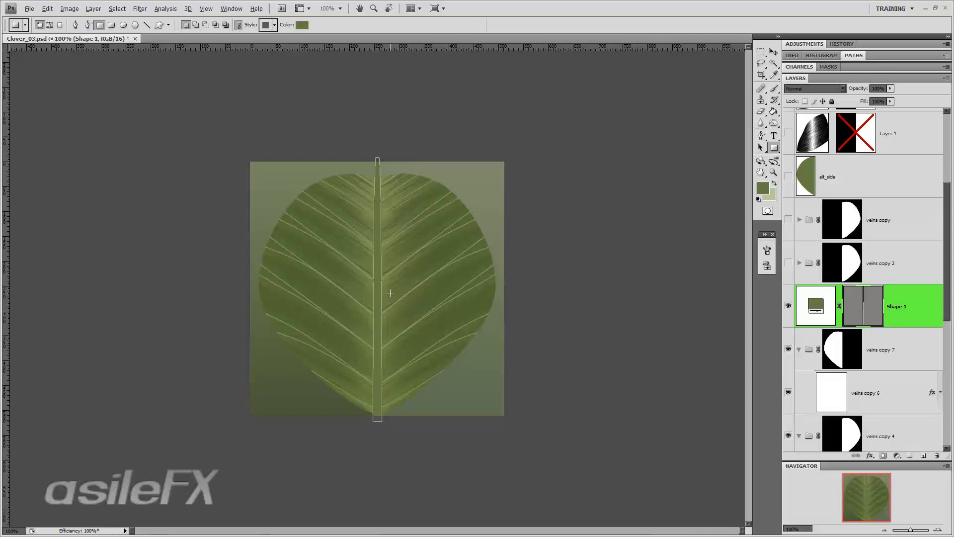
- Narrow the midrib shape by pulling in its right edge, and nudge it right to sit back over the leaf's midline
key("ctrl+t")
left_click_drag(382, 289, 379, 290)
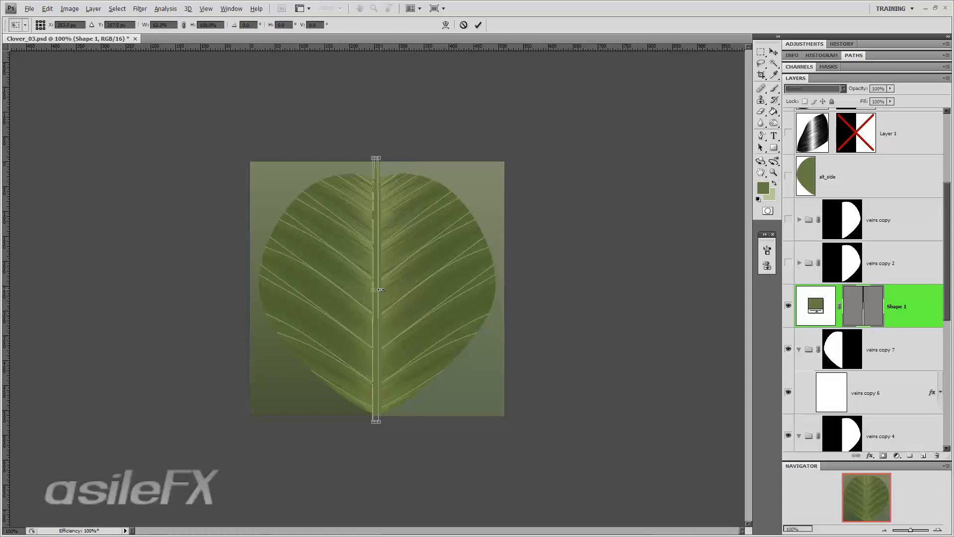
key("Return")
key("v")
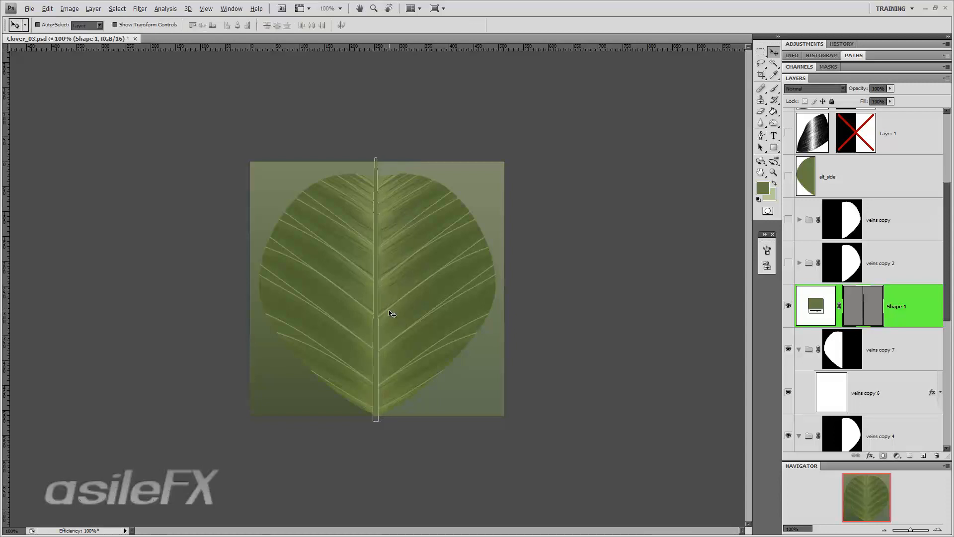
key("Right")
key("Right")
key("Right")
key("Right")
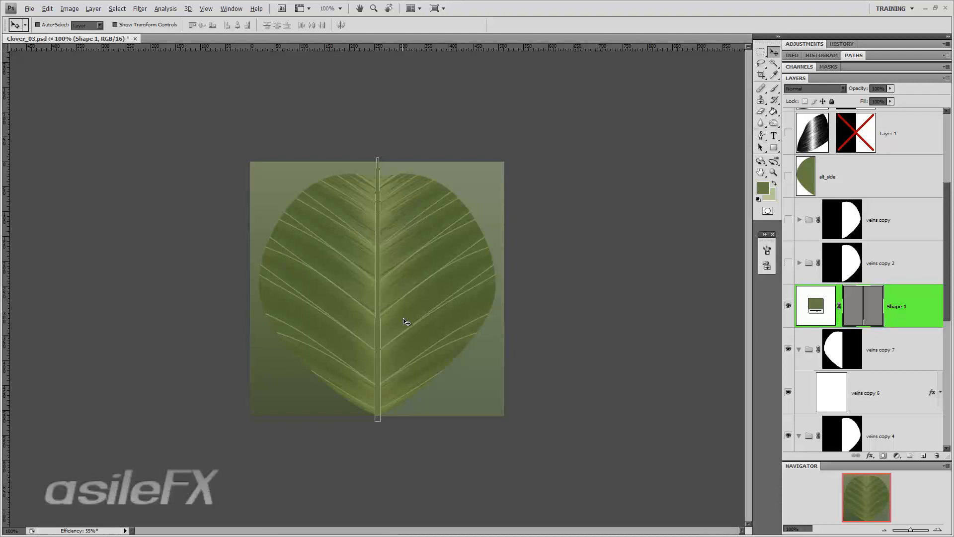
- Fine-tune the midrib shape's horizontal position so it is centred between the left and right vein halves
key("ctrl+plus")
key("ctrl+plus")
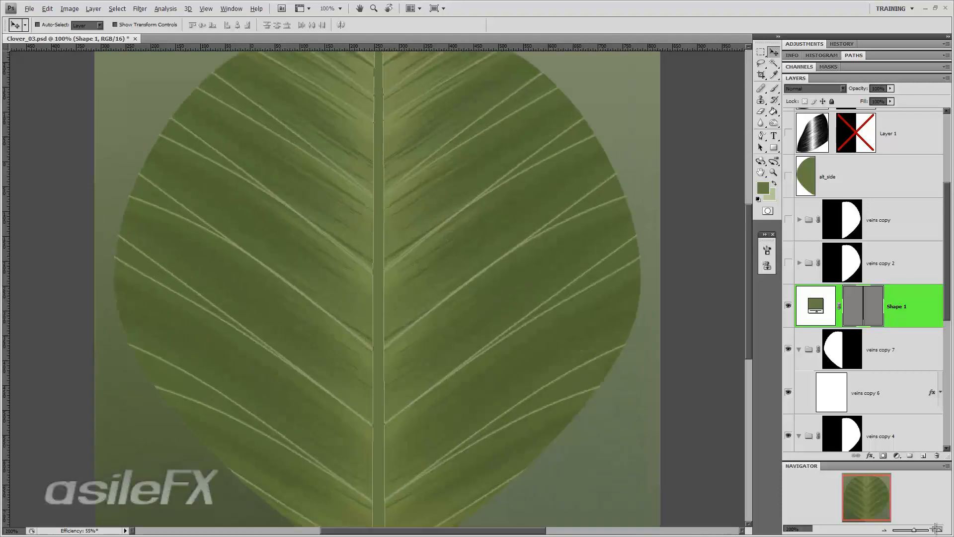
left_click_drag(433, 296, 386, 293)
key("Right")
key("Right")
key("Right")
key("Left")
key("Left")
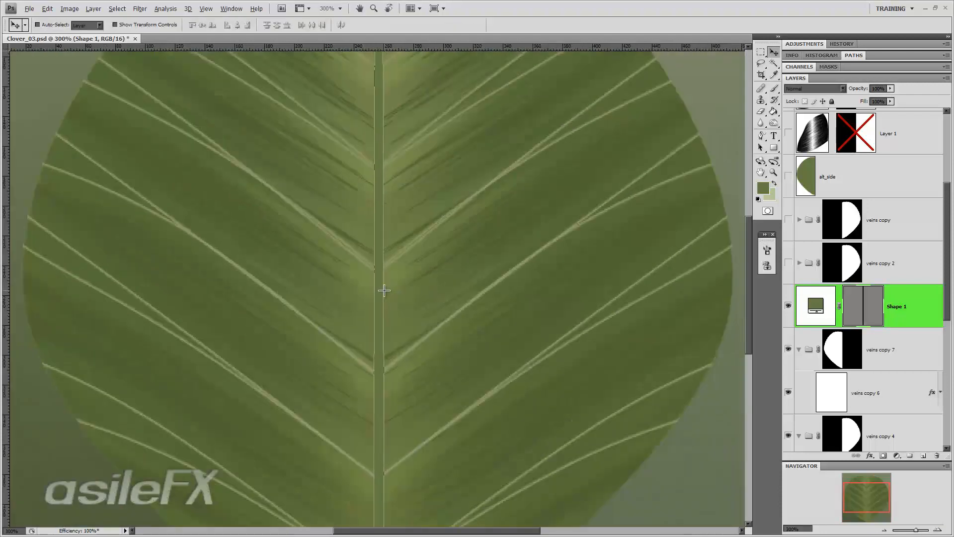
key("Right")
key("Left")
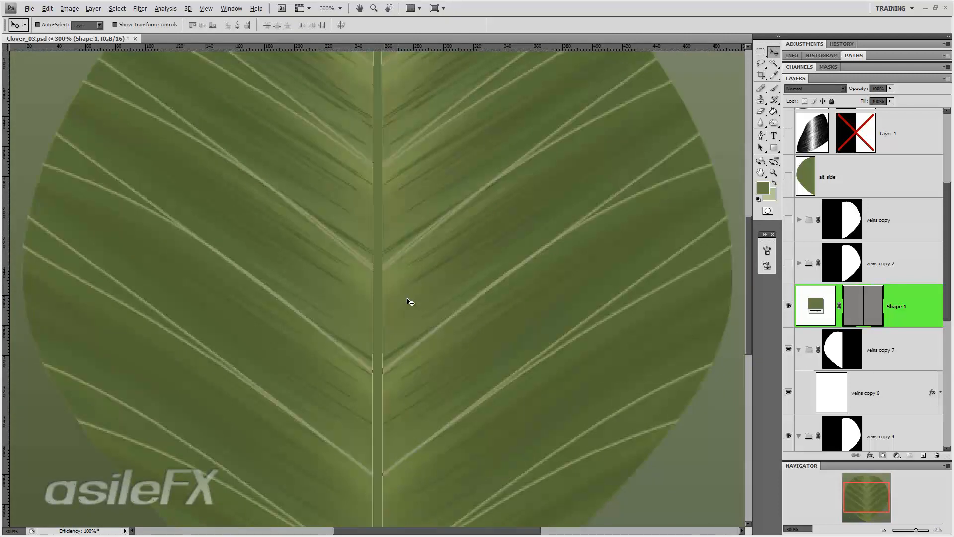
key("ctrl+1")
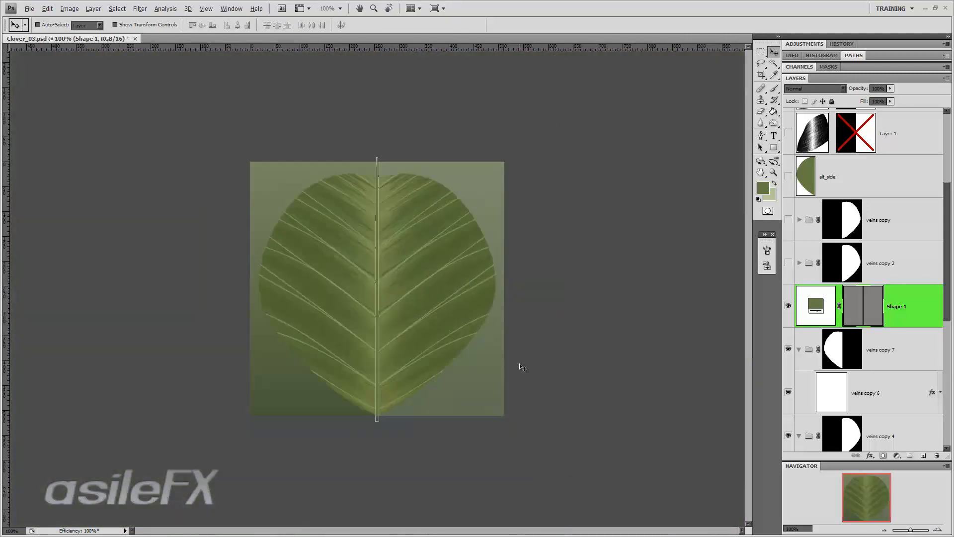
- Shorten the midrib shape from its upper end so its tip meets the notch at the top of the leaf
key("ctrl+t")
left_click_drag(377, 154, 377, 177)
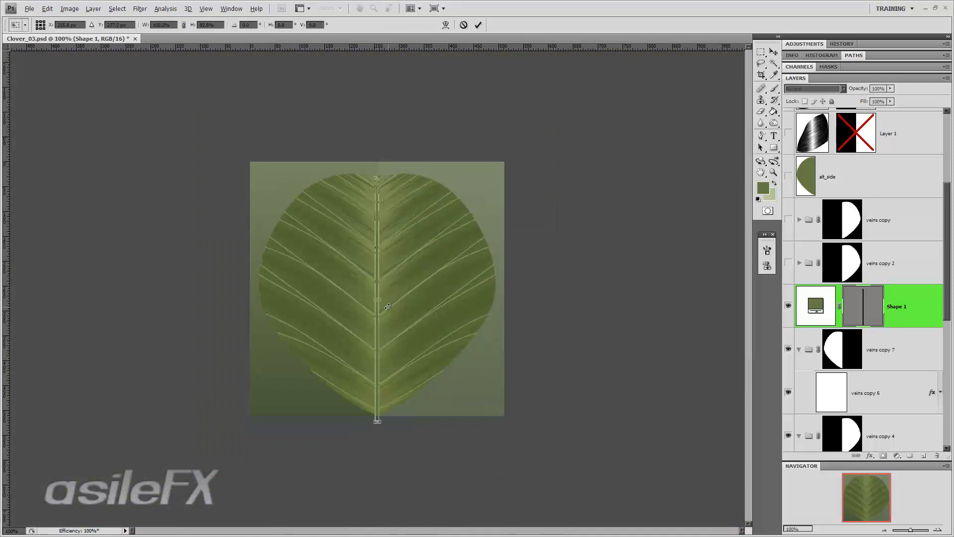
key("Return")
key("z")
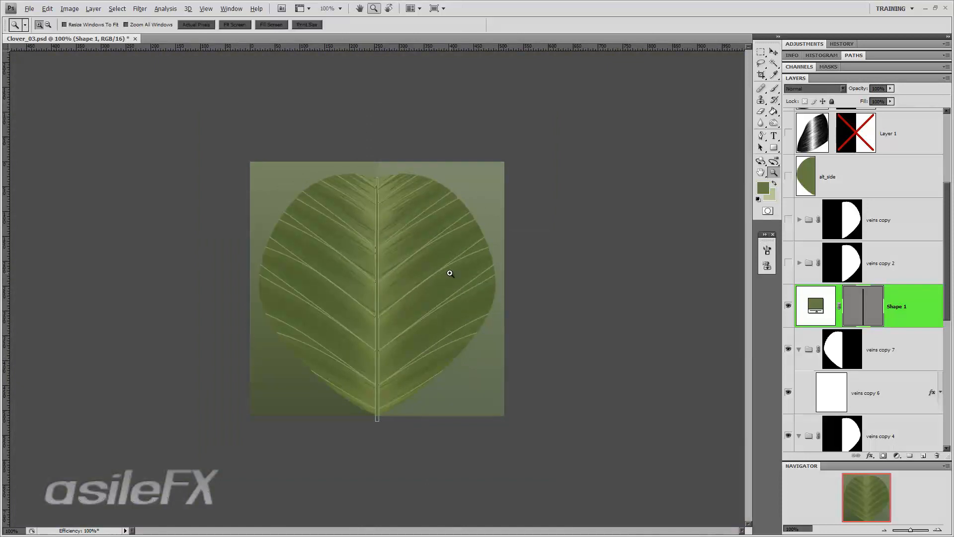
left_click_drag(450, 273, 449, 272)
key("ctrl+t")
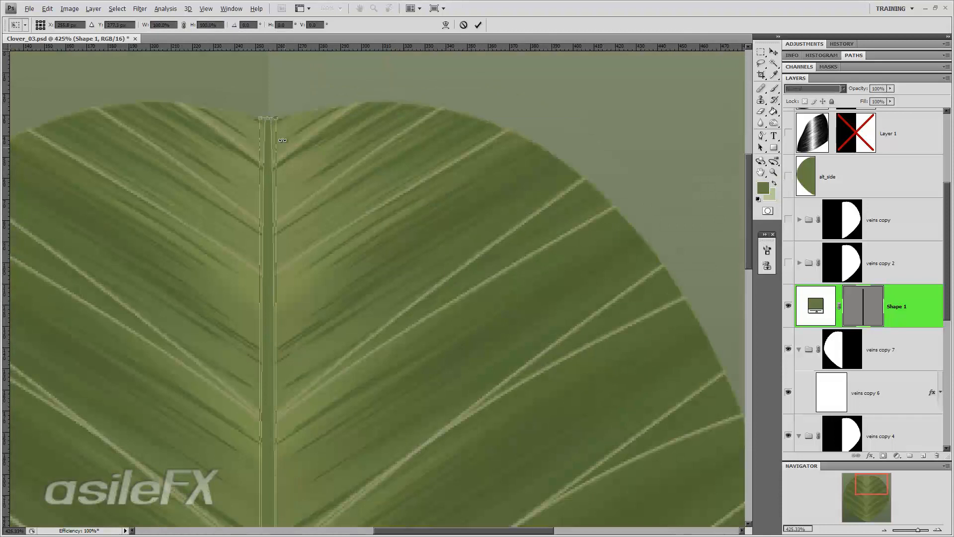
left_click_drag(268, 116, 268, 121)
key("Return")
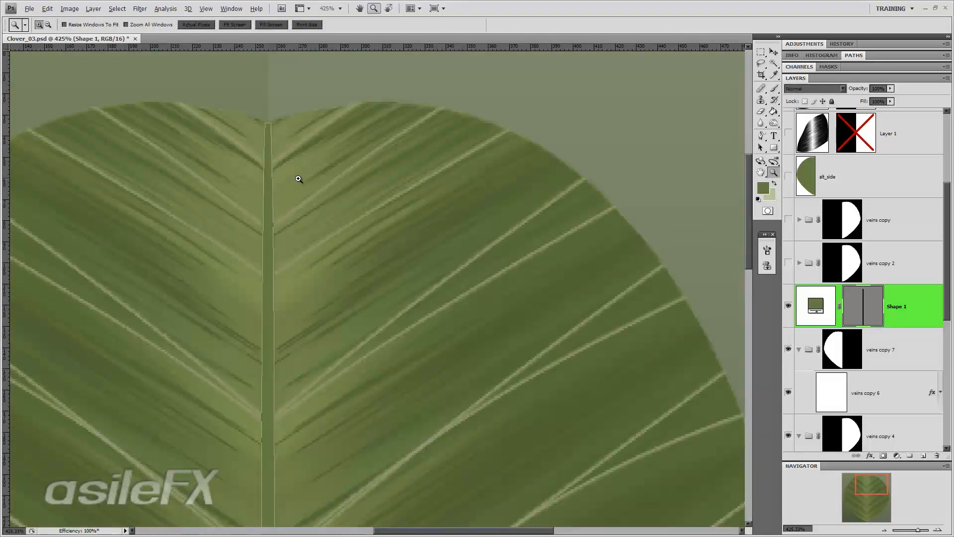
left_click(774, 52)
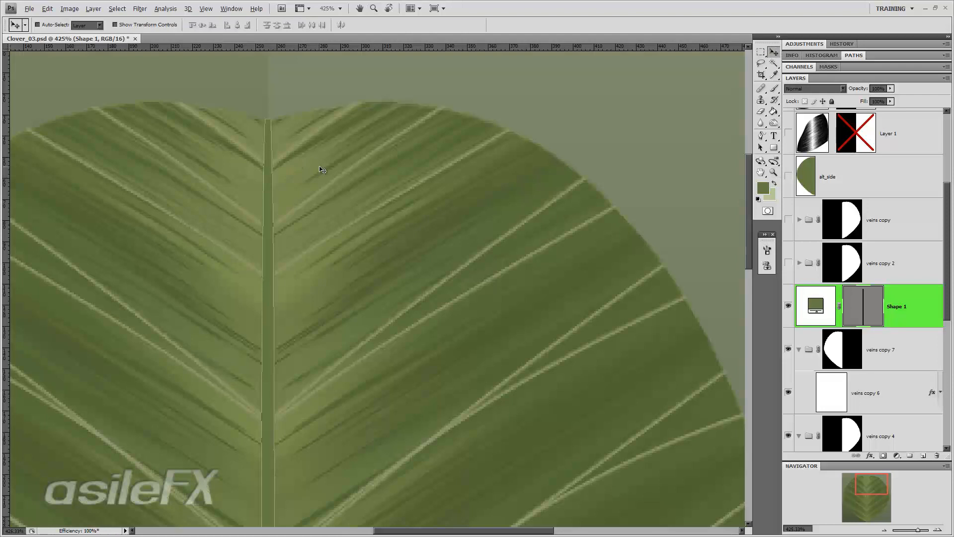
- Add a Color Overlay to Shape 1 using the pale green background color #b7c399, with the overlay opacity lowered to about 65%
double_click(904, 293)
left_click(640, 340)
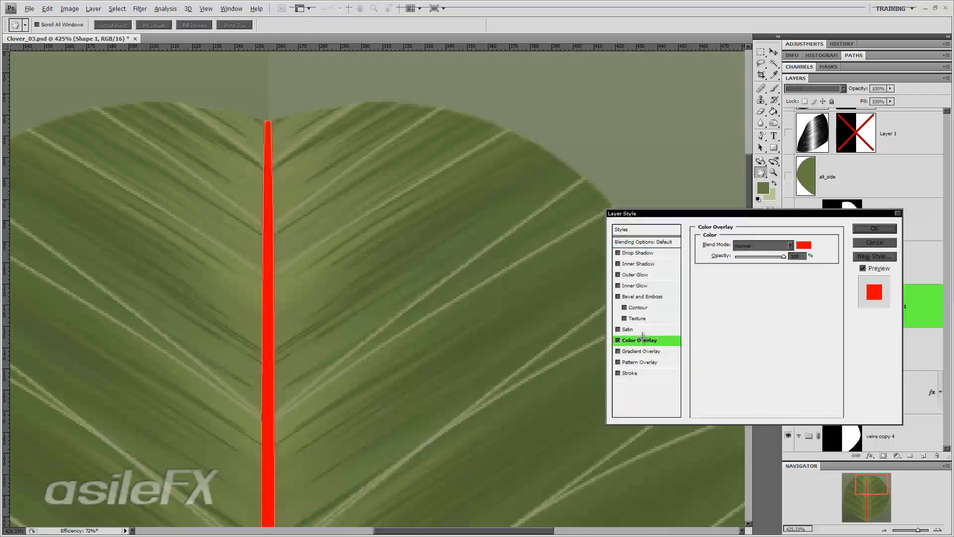
left_click(803, 243)
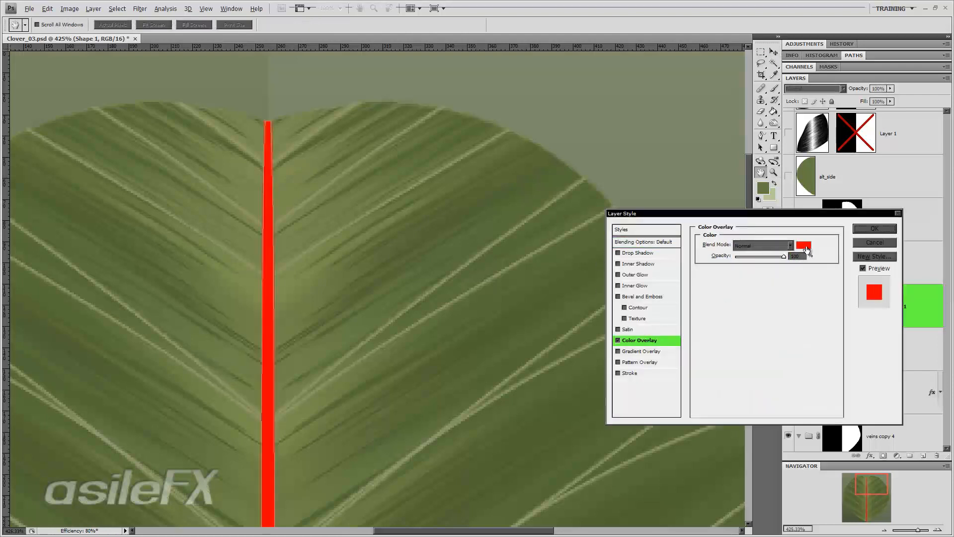
left_click(553, 343)
left_click(552, 343)
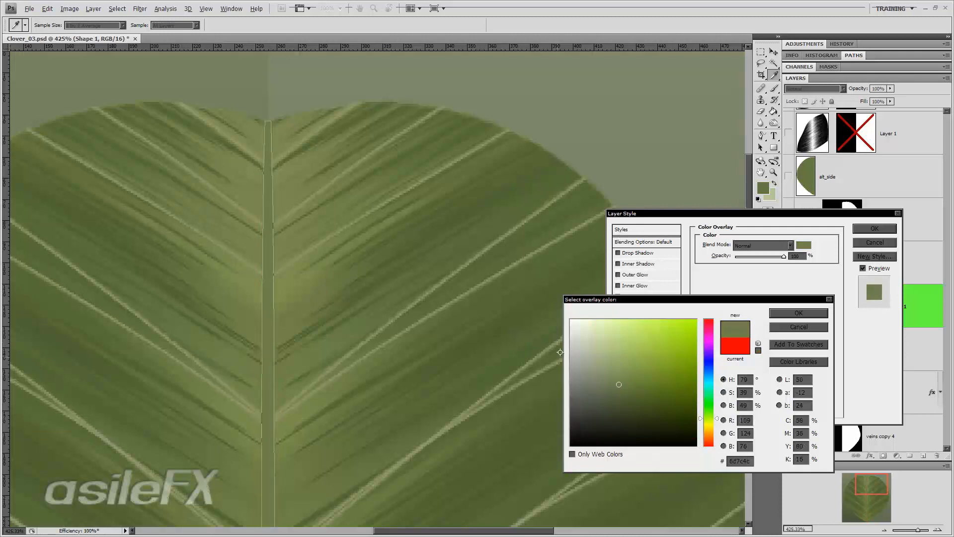
left_click(770, 195)
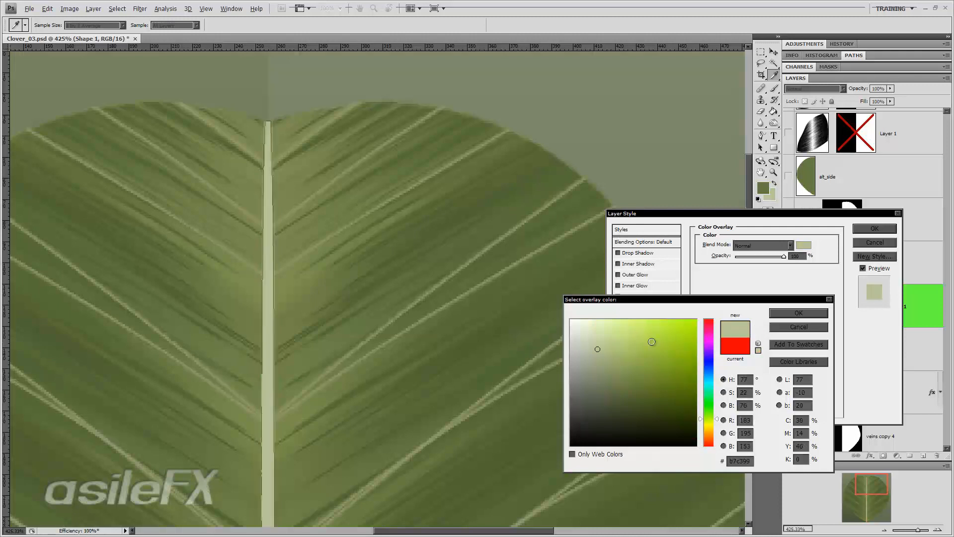
left_click(795, 313)
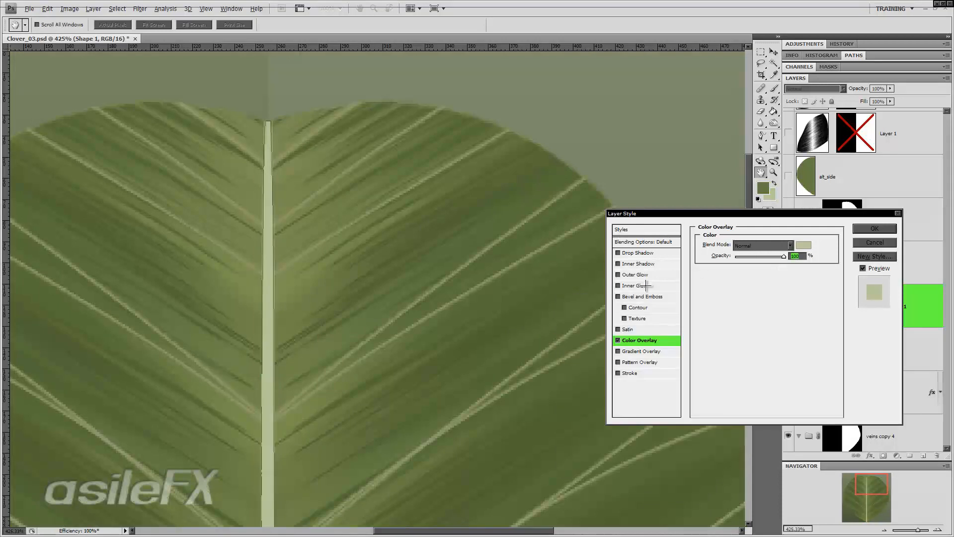
mouse_move(784, 256)
left_mouse_down()
mouse_move(752, 257)
mouse_move(783, 256)
mouse_move(767, 256)
left_mouse_up()
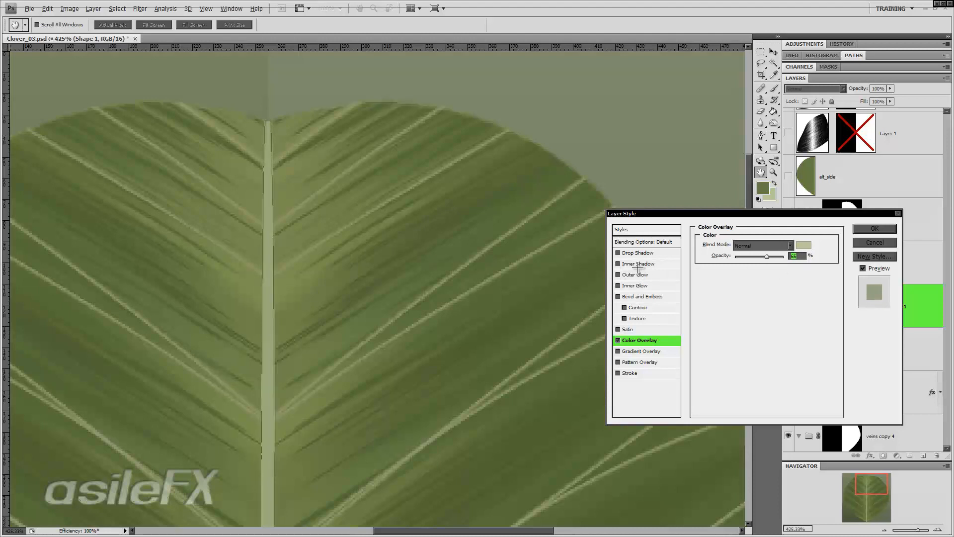
- Add an Outer Glow to Shape 1 in Vivid Light mode with muted green #839e65 and a larger glow size
left_click(640, 274)
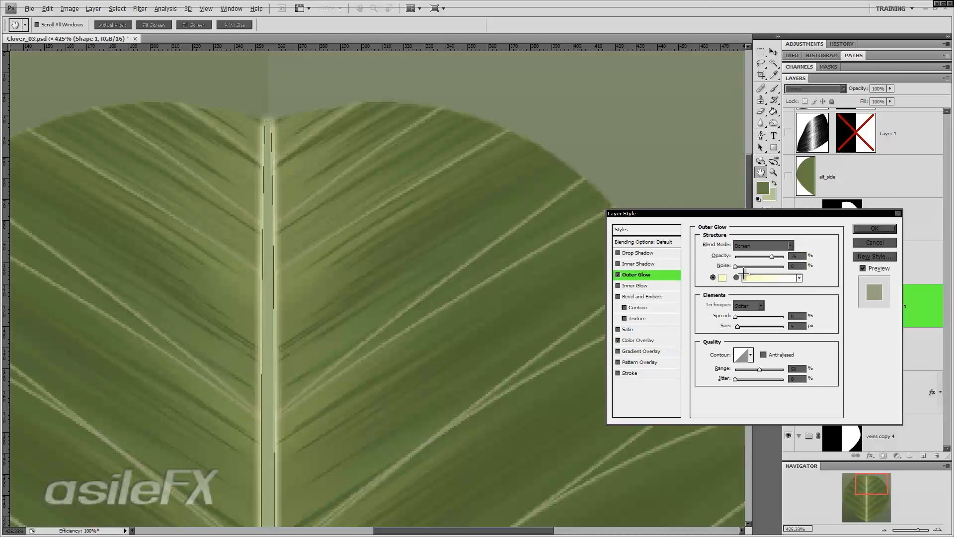
left_click(746, 245)
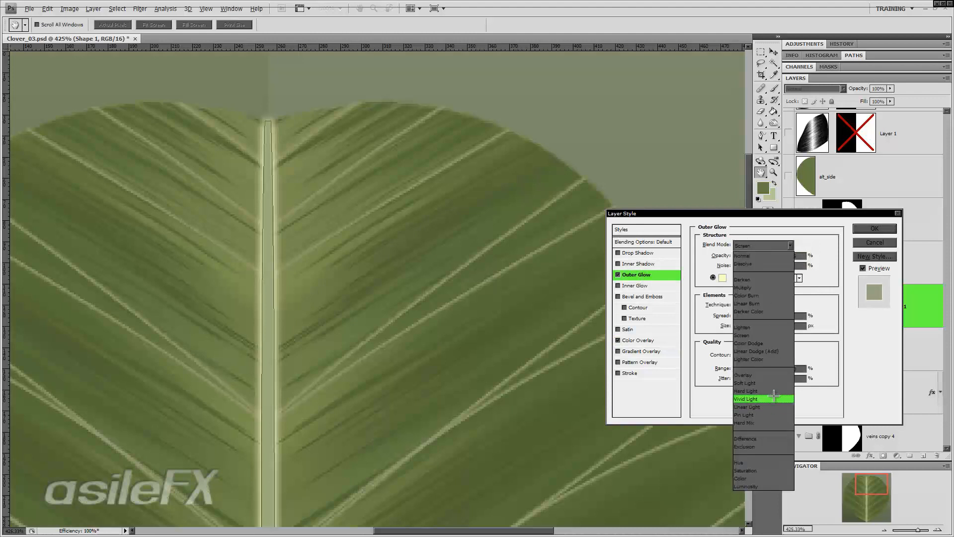
left_click(773, 398)
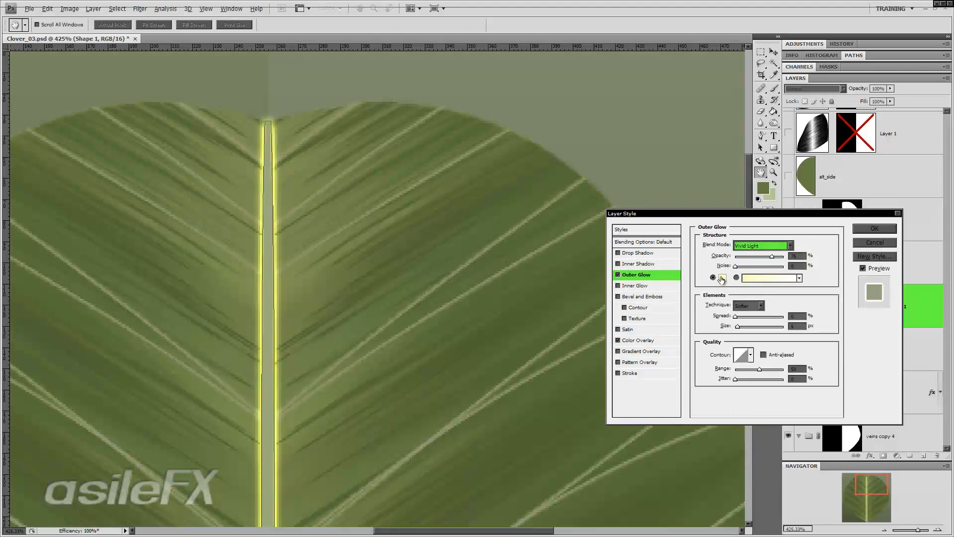
left_click(723, 280)
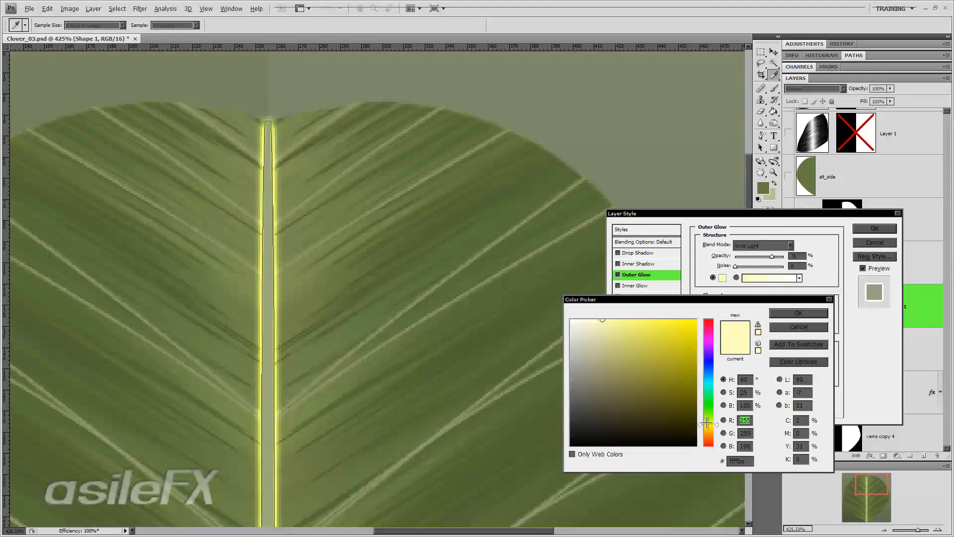
mouse_move(601, 378)
left_mouse_down()
mouse_move(626, 373)
mouse_move(618, 368)
left_mouse_up()
left_click(709, 415)
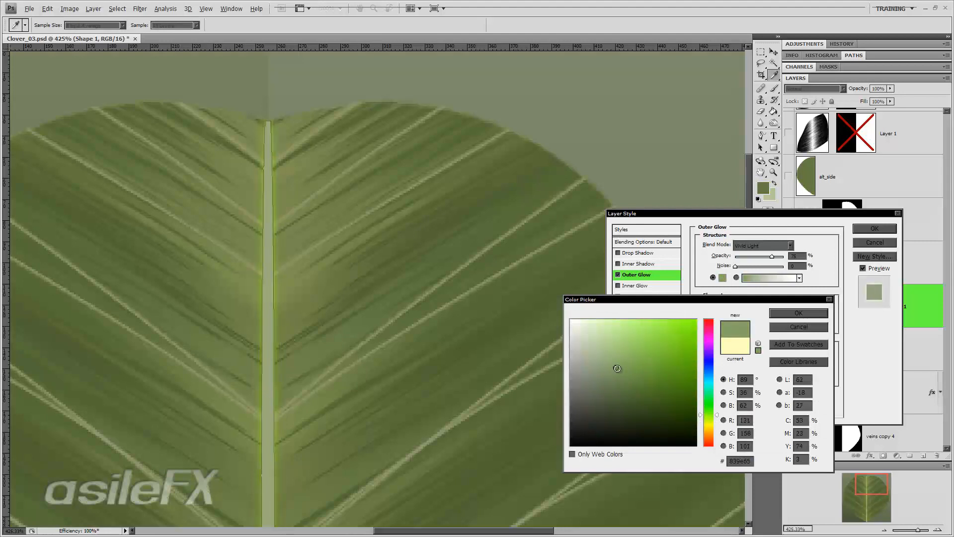
left_click(791, 313)
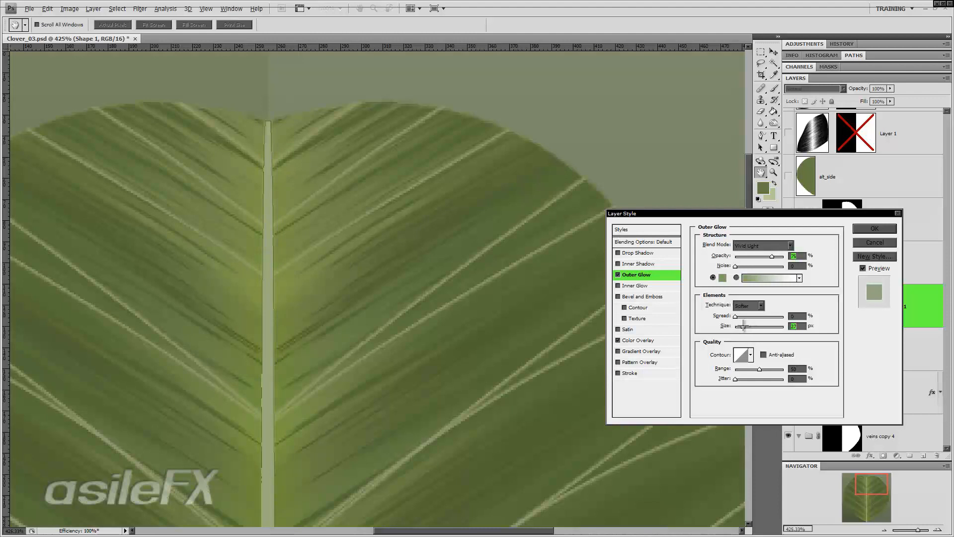
left_click(869, 230)
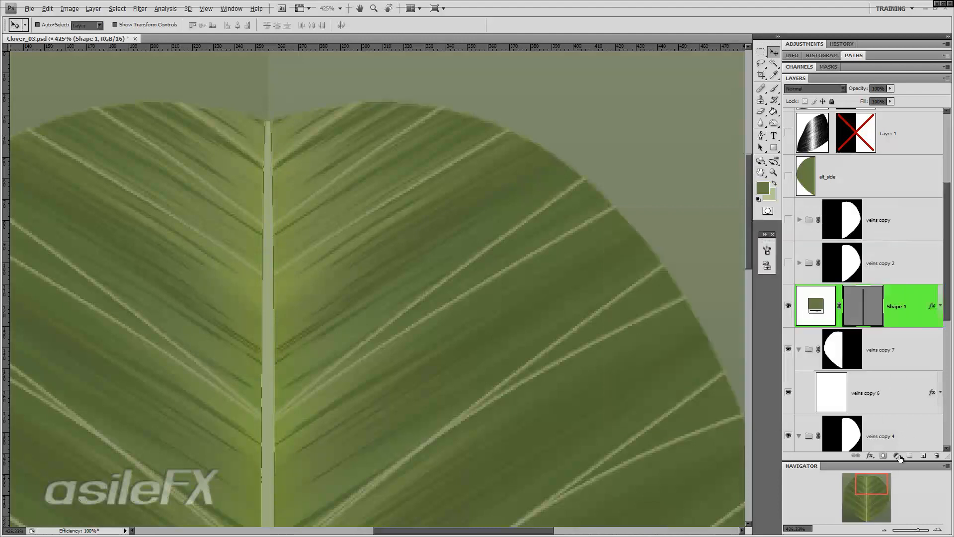
- Refine Shape 1's Outer Glow with the slow-rising last preset contour, anti-aliasing and an adjusted range
left_click(885, 530)
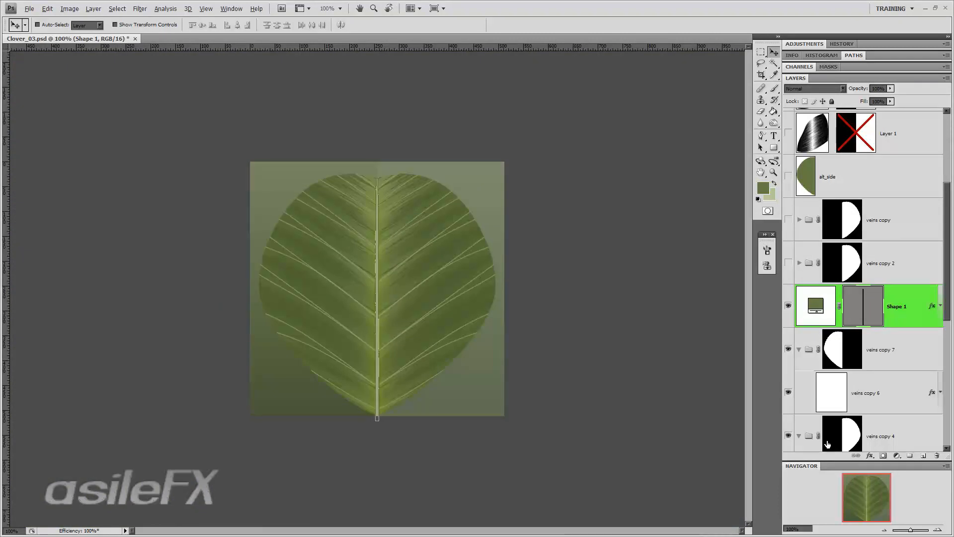
double_click(910, 299)
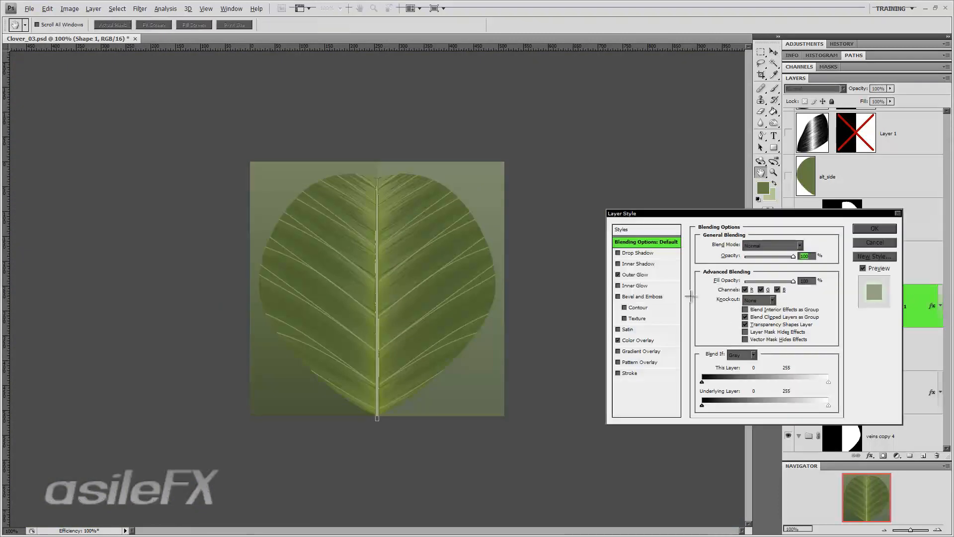
left_click(641, 340)
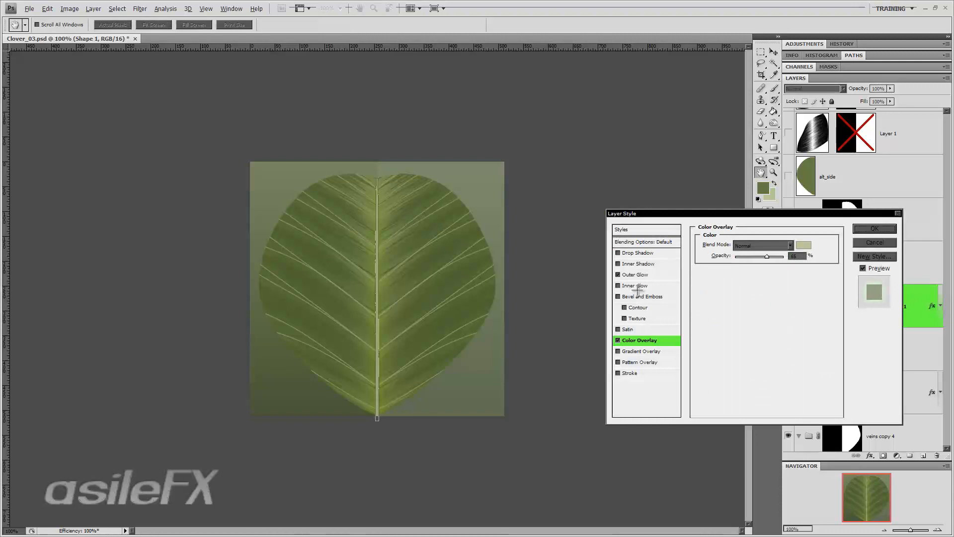
left_click(644, 274)
mouse_move(763, 369)
left_mouse_down()
mouse_move(742, 369)
mouse_move(768, 368)
left_mouse_up()
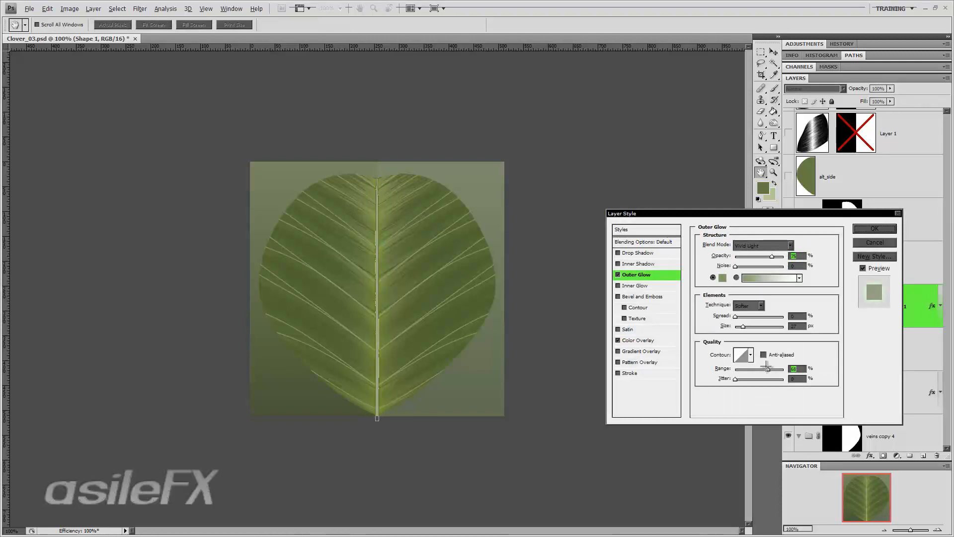
left_click(750, 355)
left_click(710, 405)
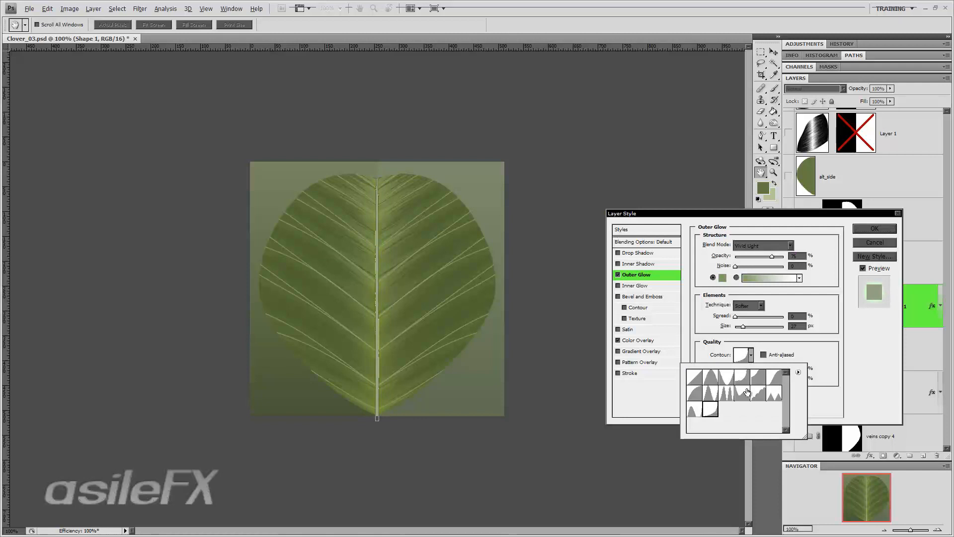
left_click(815, 356)
left_click(780, 353)
mouse_move(749, 369)
left_mouse_down()
mouse_move(768, 369)
mouse_move(757, 369)
left_mouse_up()
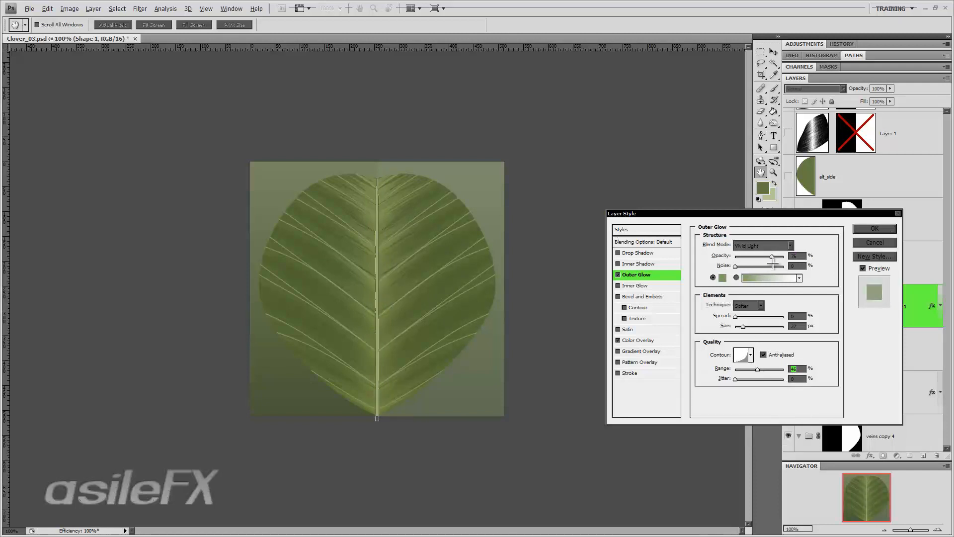
- Switch the Outer Glow technique to Precise and raise its size to the maximum so it spreads widely from the midrib
left_click_drag(744, 326, 748, 326)
left_click(748, 305)
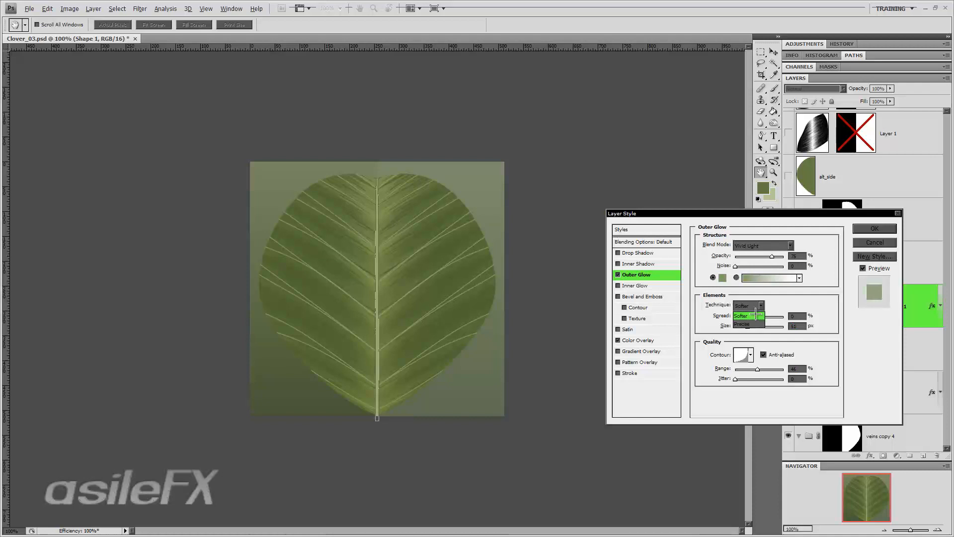
left_click(750, 315)
left_click(748, 324)
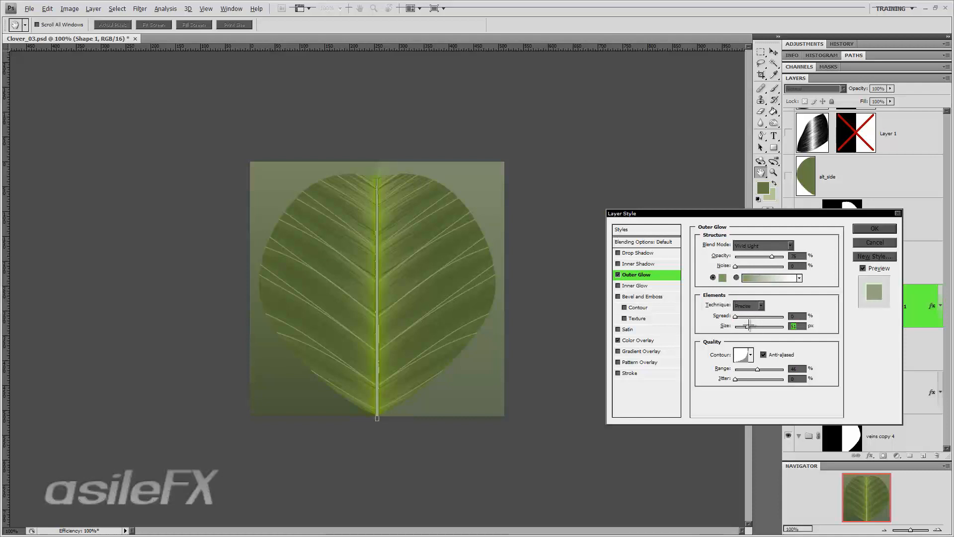
left_click_drag(748, 326, 799, 326)
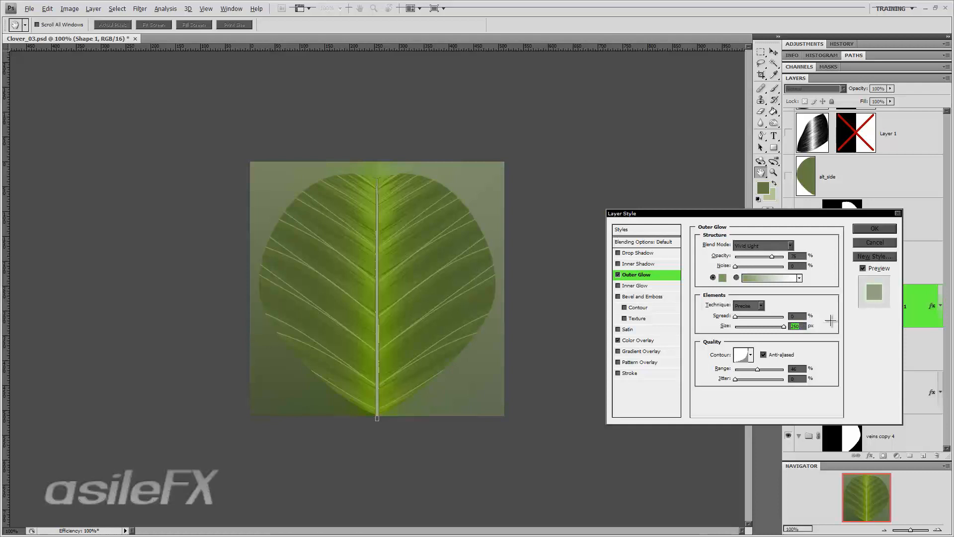
mouse_move(784, 326)
left_mouse_down()
mouse_move(762, 326)
mouse_move(785, 326)
left_mouse_up()
- Raise the Outer Glow's range slightly, reduce its opacity a little, and apply the style to Shape 1
mouse_move(758, 370)
left_mouse_down()
mouse_move(739, 370)
mouse_move(780, 371)
mouse_move(754, 370)
mouse_move(764, 369)
left_mouse_up()
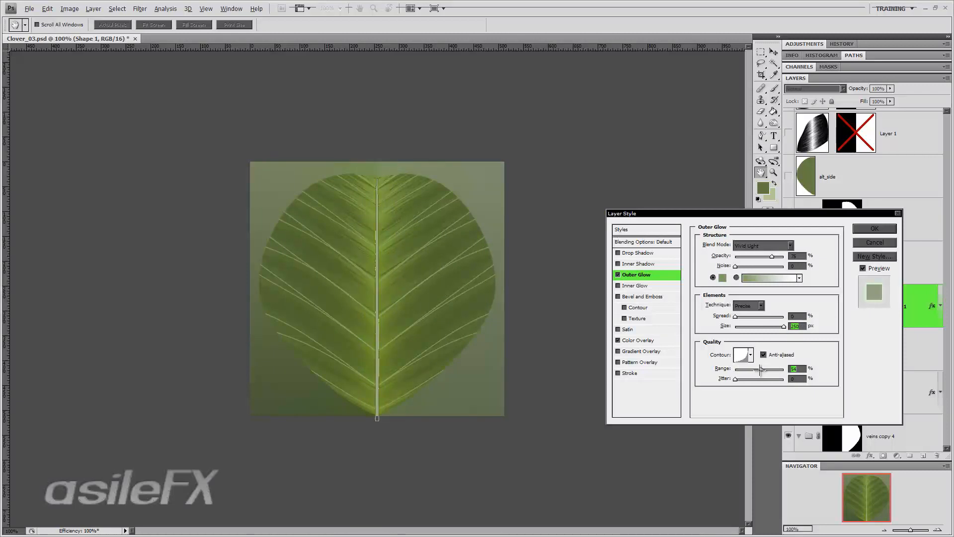
left_click(763, 257)
left_click_drag(763, 256, 767, 257)
left_click(864, 229)
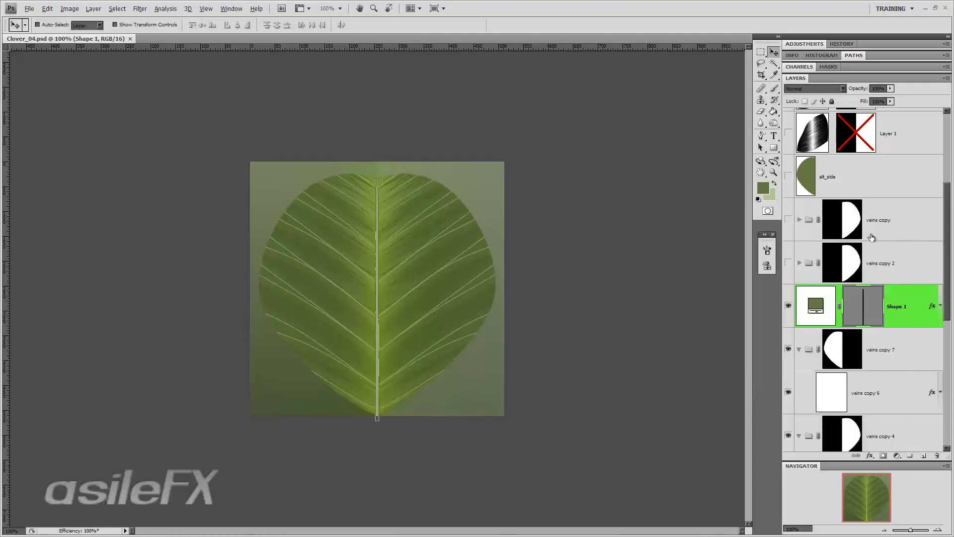
- Group the unused layers from Shape 1 copy down to veins copy 2 into a group named BAK, and hide the group
left_click(904, 265)
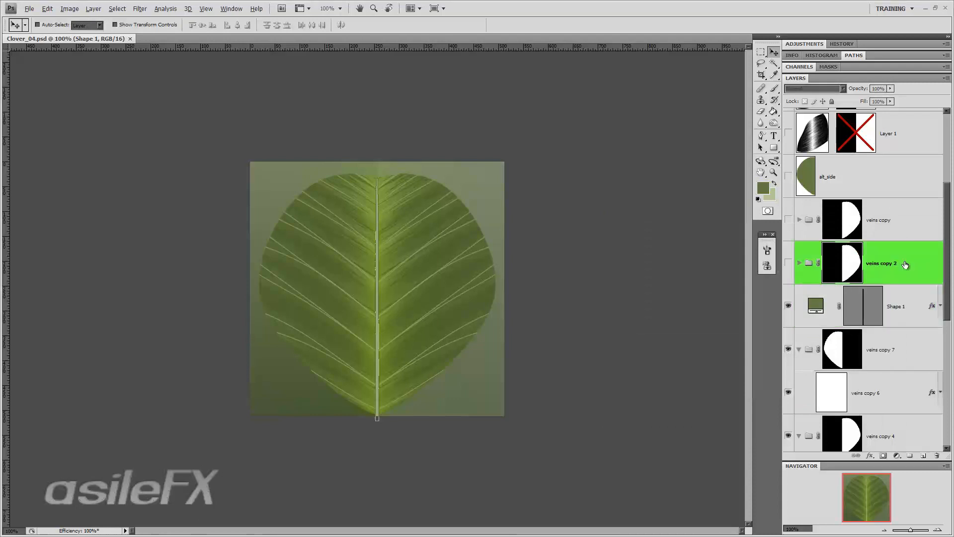
scroll(905, 281, "up", 2)
scroll(905, 281, "up", 2)
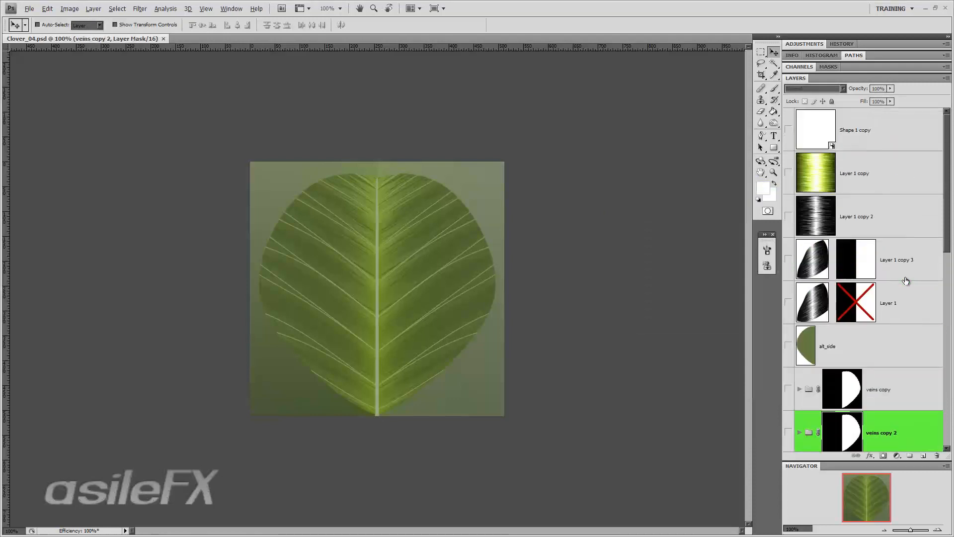
left_click(888, 132, "shift")
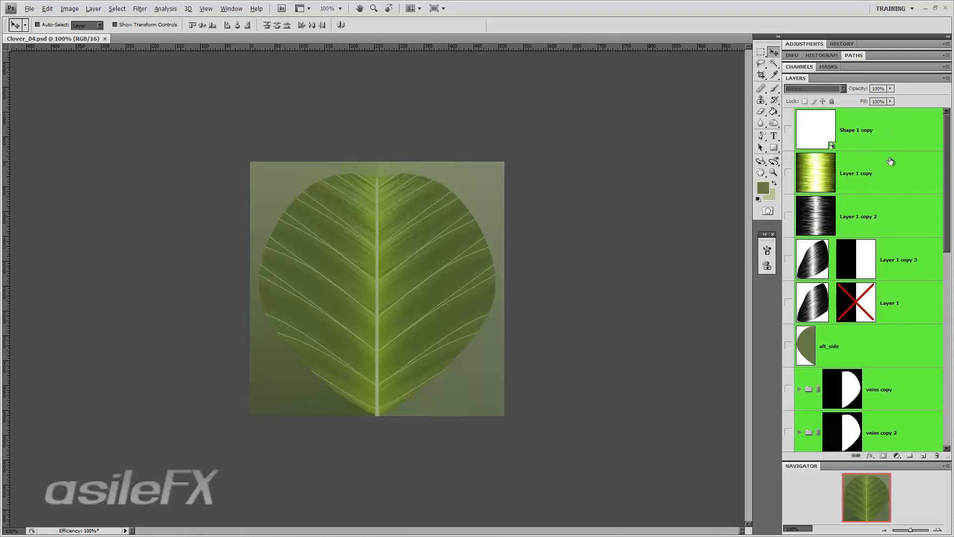
left_click(947, 78)
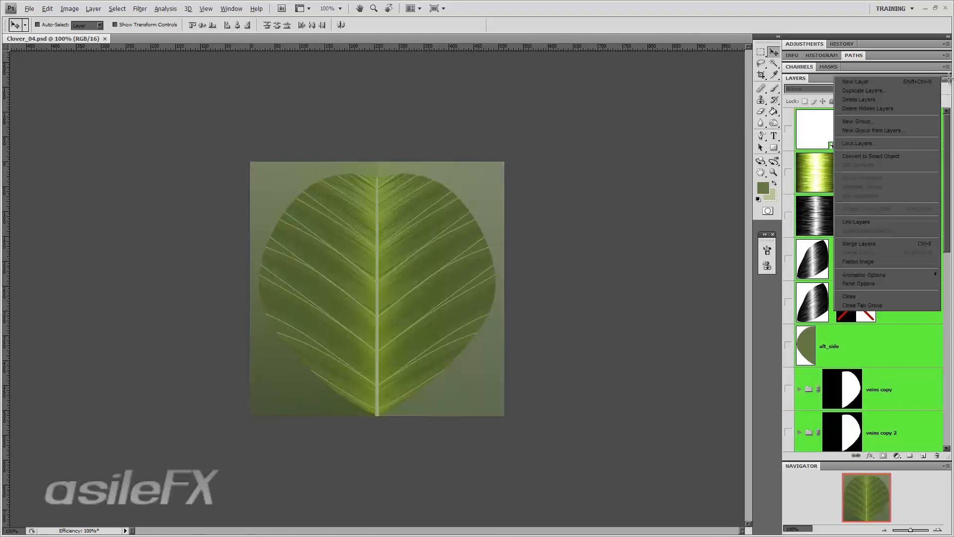
left_click(904, 132)
type("BAK")
key("Return")
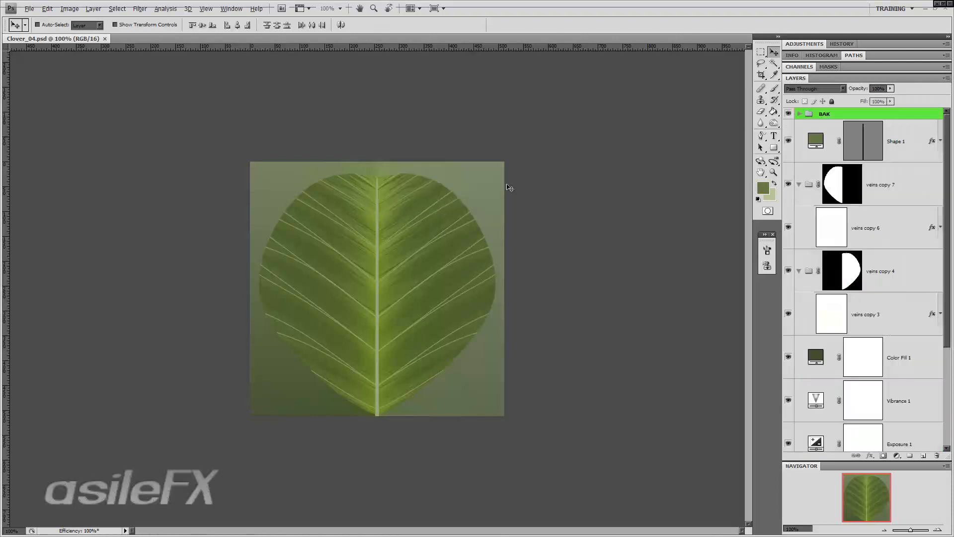
left_click(788, 114)
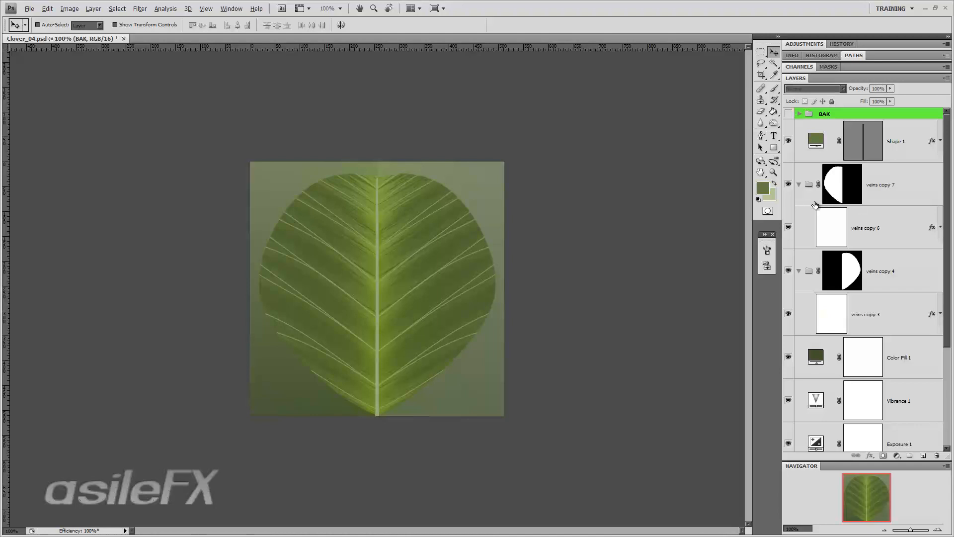
- Collapse the veins copy 7 and veins copy 4 groups, and group them with Shape 1 in a new group named Veins
left_click(800, 185)
left_click(800, 228)
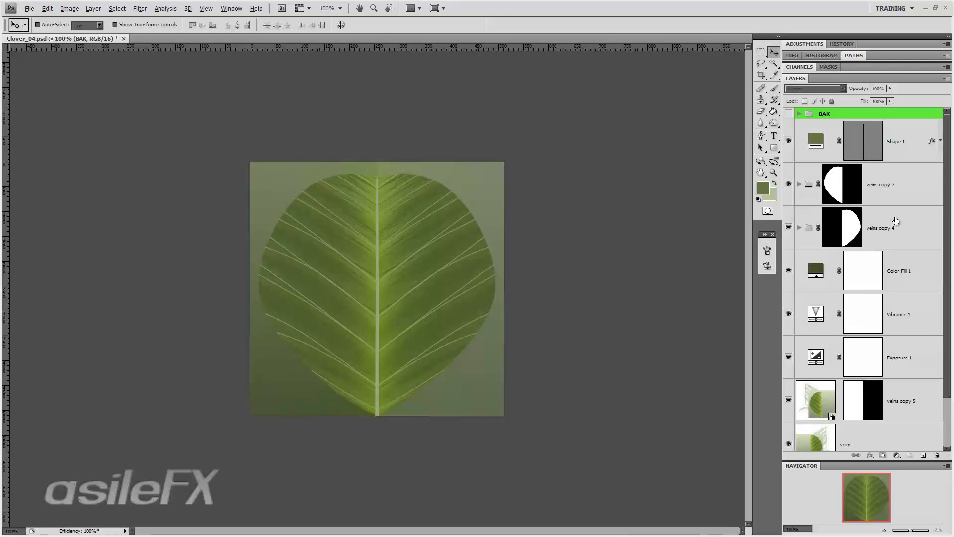
left_click(908, 220)
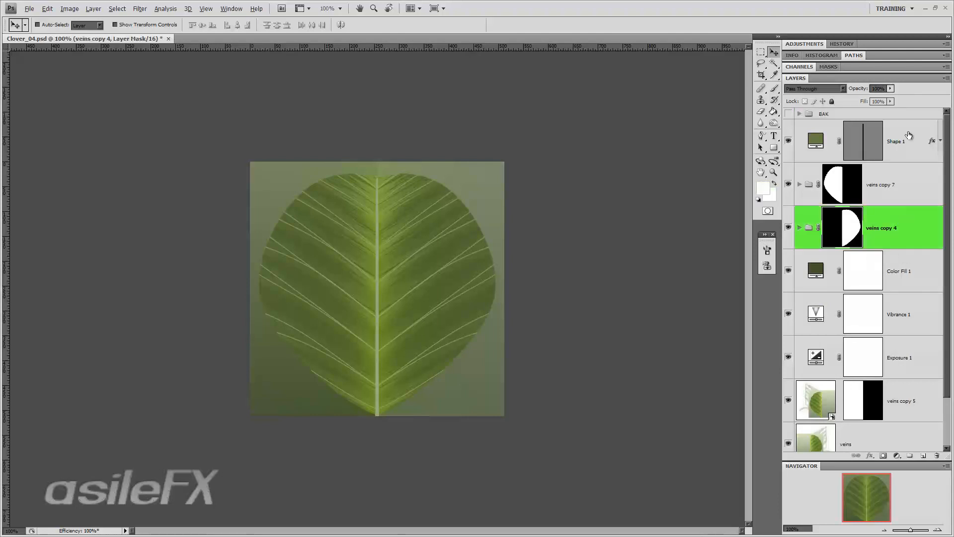
left_click(909, 135, "shift")
left_click(946, 78)
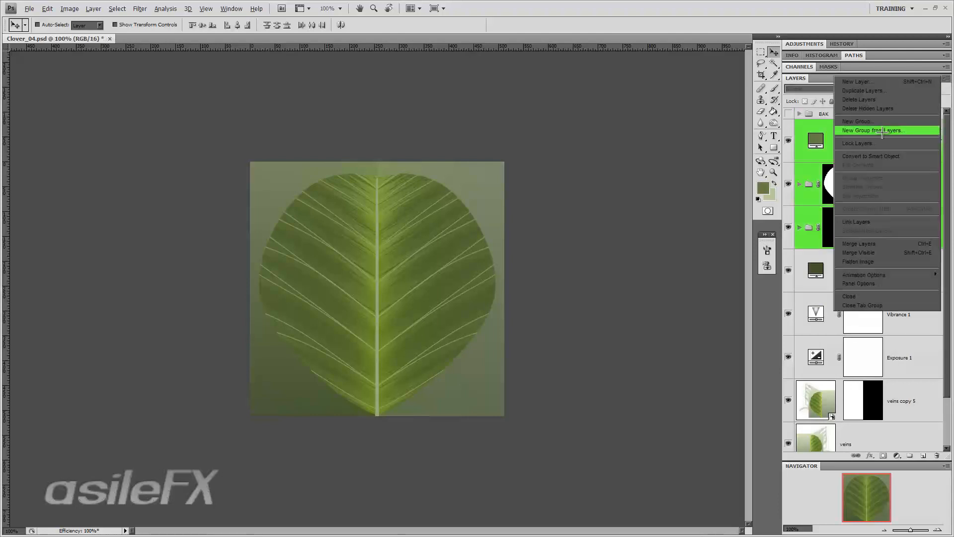
left_click(883, 131)
type("V")
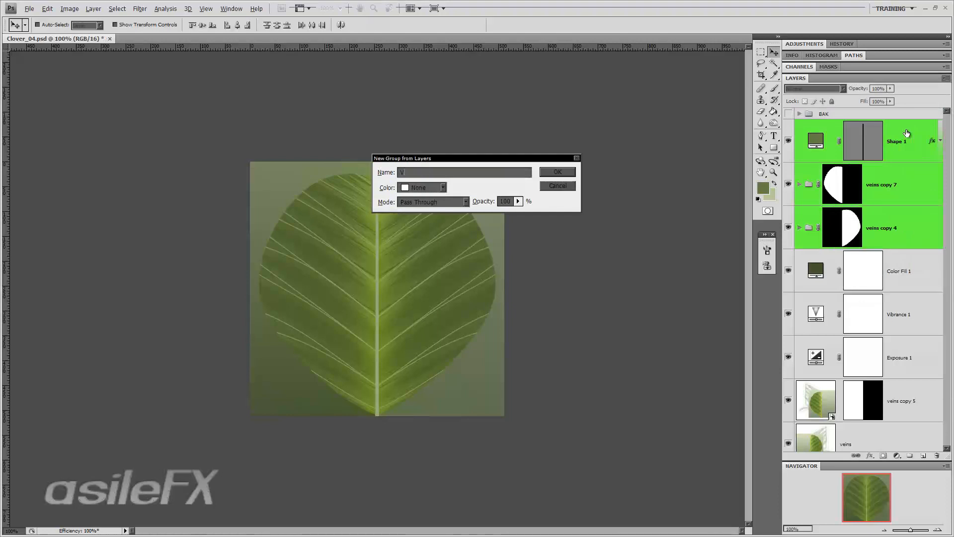
type("eins")
key("Return")
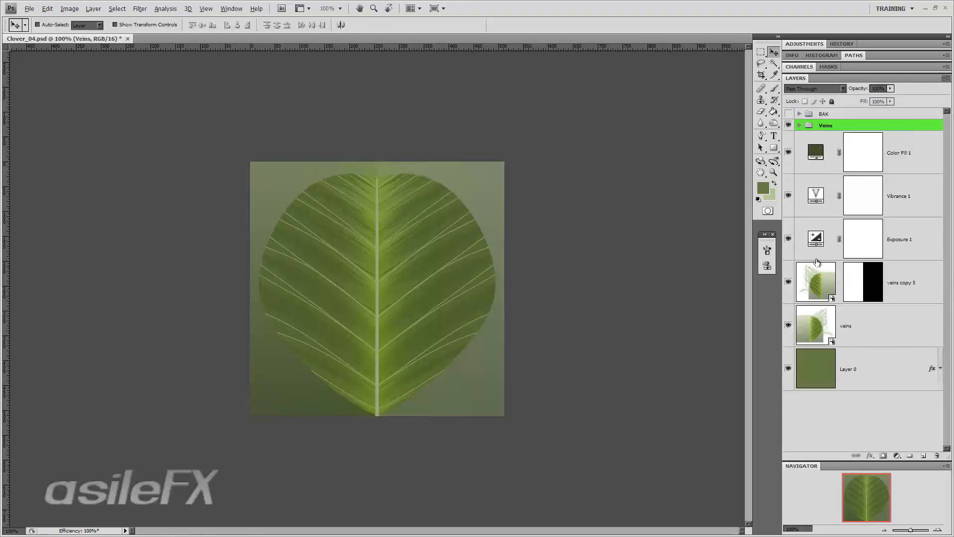
- Add an Inner Shadow to Shape 1 in the Veins group, with zero distance and opacity reduced to about 40%
left_click(939, 529)
left_click(939, 529)
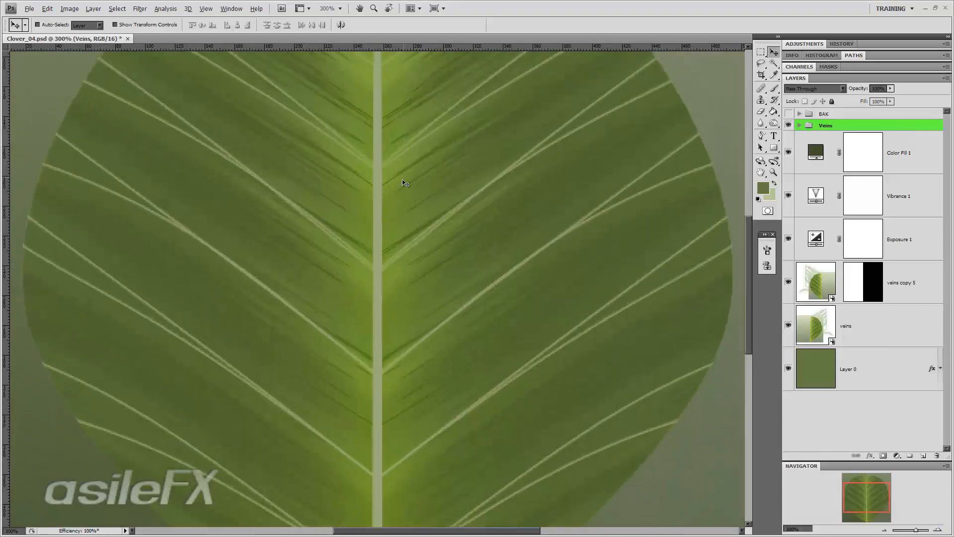
left_click(799, 125)
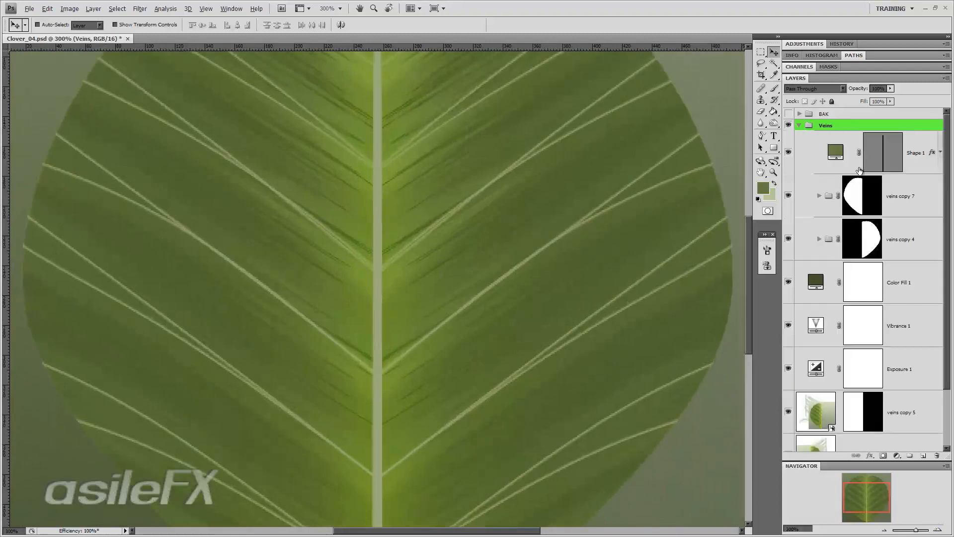
double_click(926, 139)
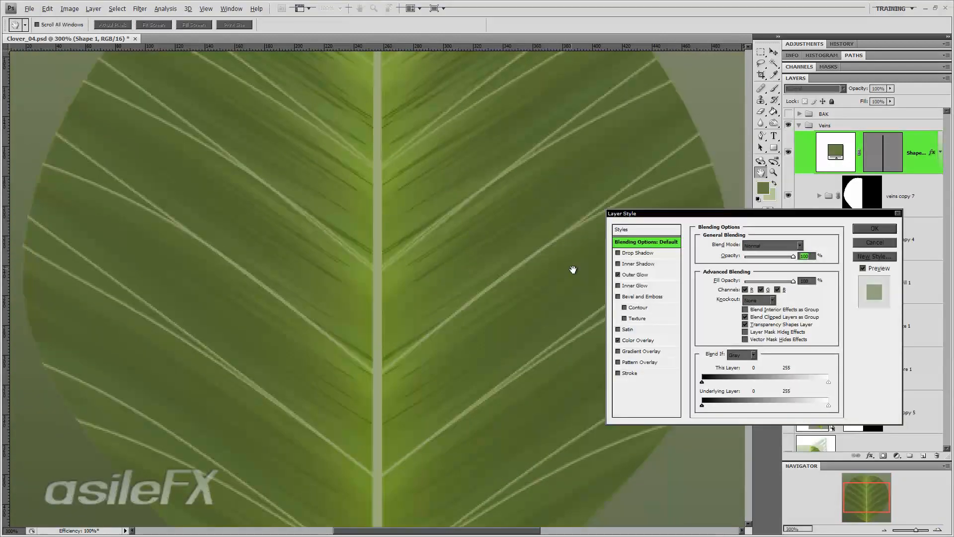
left_click(618, 264)
left_click(639, 263)
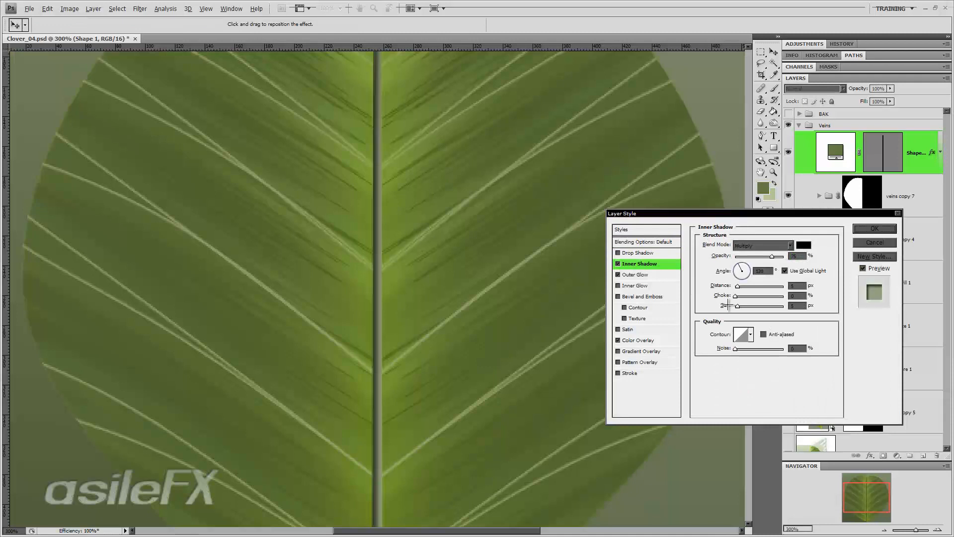
left_click_drag(738, 286, 730, 317)
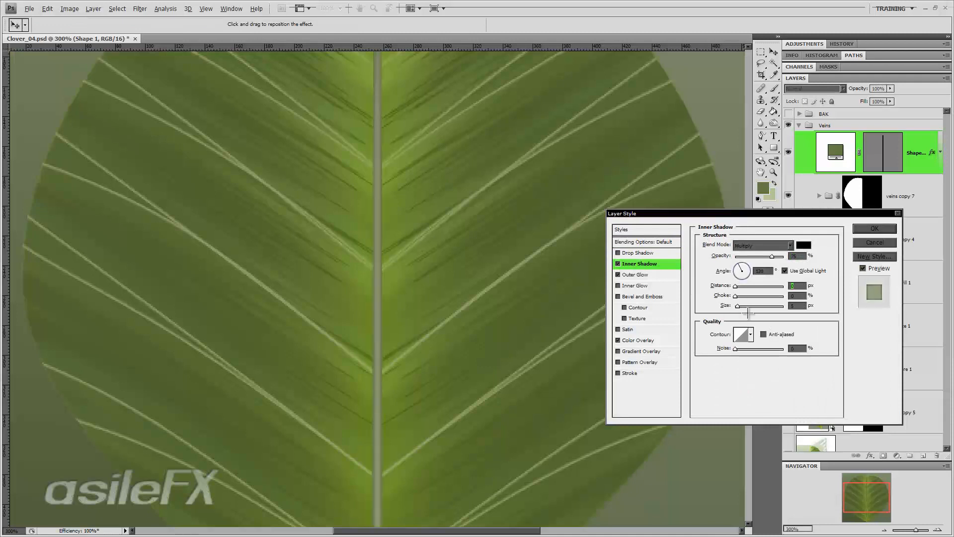
mouse_move(763, 256)
left_mouse_down()
mouse_move(740, 257)
mouse_move(756, 257)
left_mouse_up()
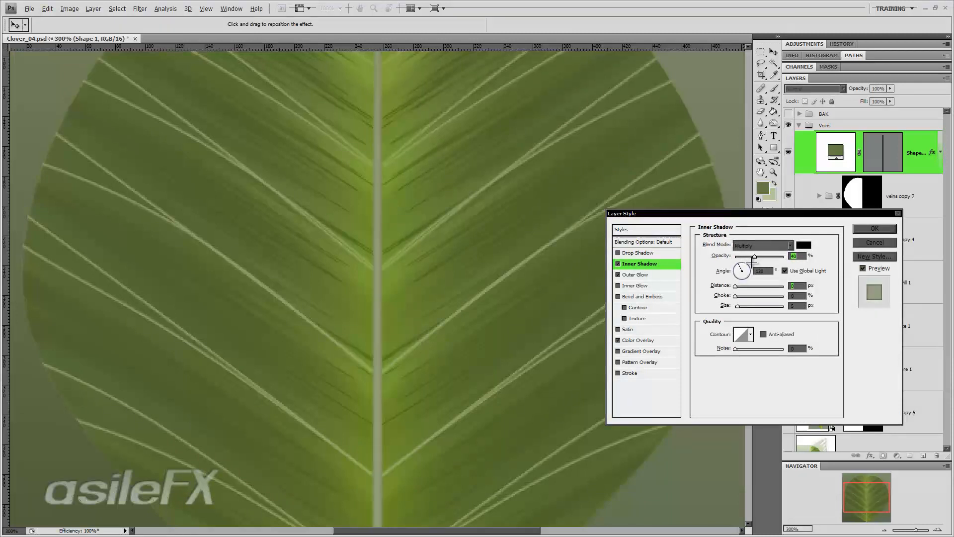
- Set the Inner Shadow colour to the foreground green 657845, its blend mode to Linear Burn, and raise its opacity to about 82%
left_click(802, 245)
left_click(676, 130)
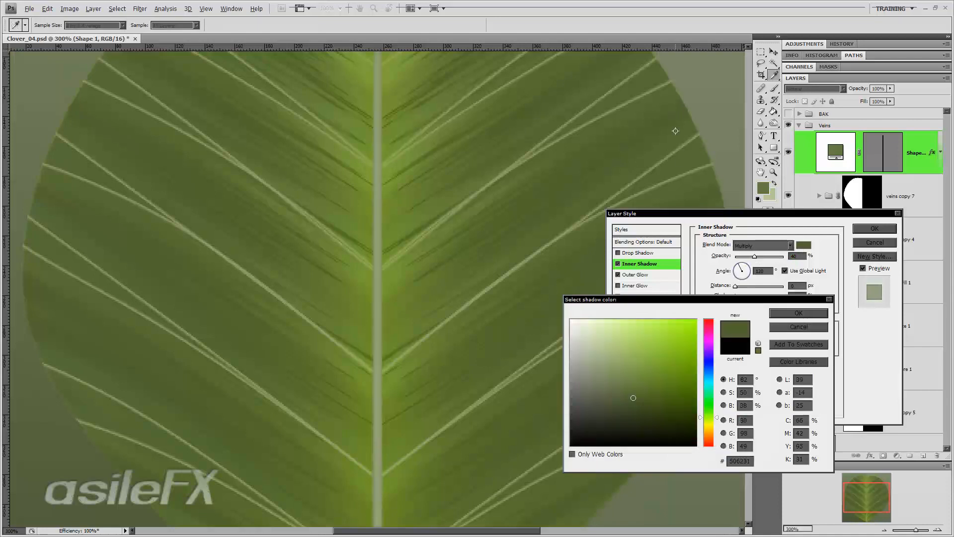
left_click(763, 188)
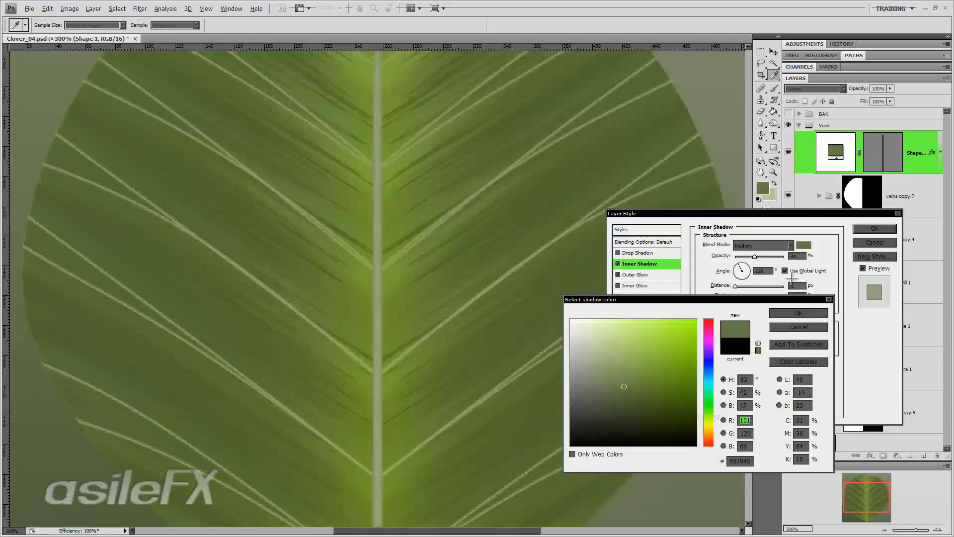
left_click(798, 312)
left_click(761, 246)
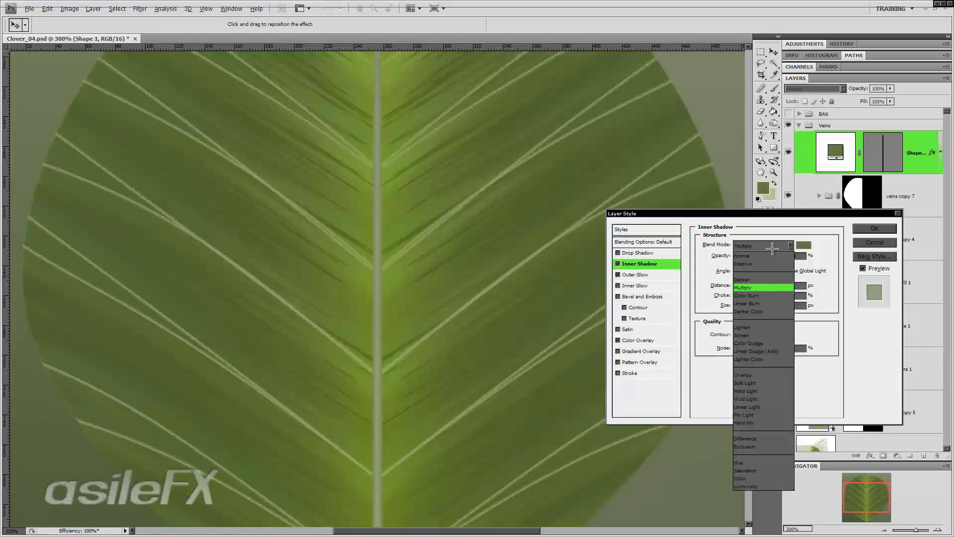
left_click(771, 303)
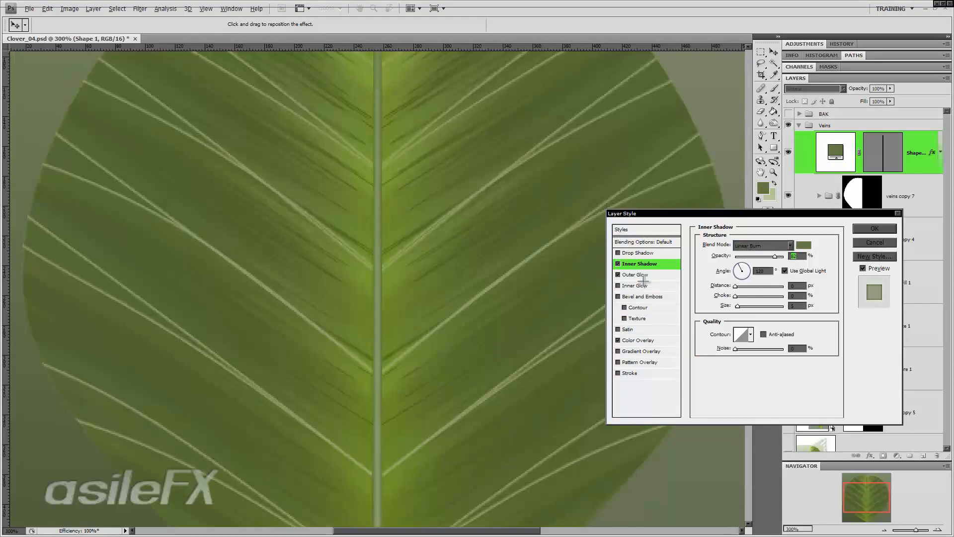
- Add a Drop Shadow to Shape 1 with zero distance, a slightly larger size and opacity of about 48%
left_click(640, 253)
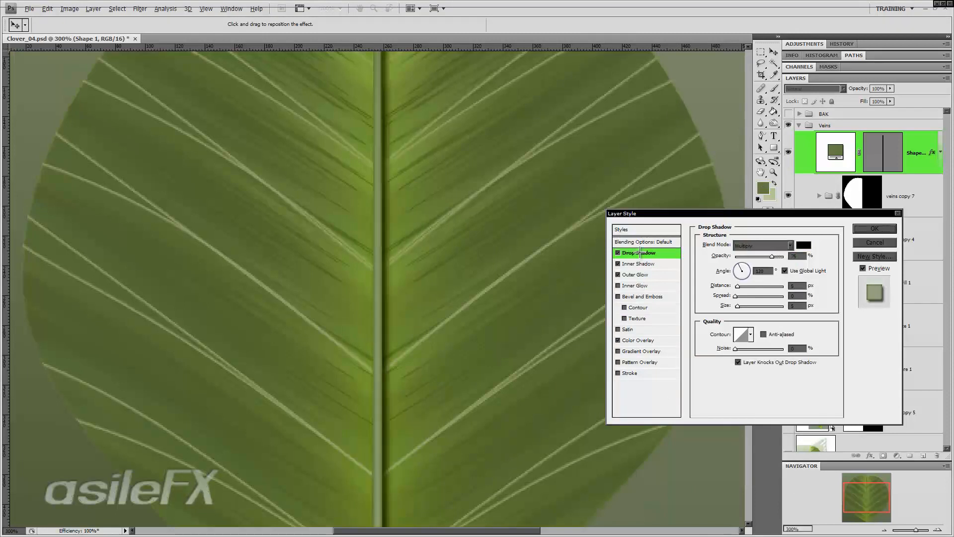
left_click_drag(731, 285, 739, 306)
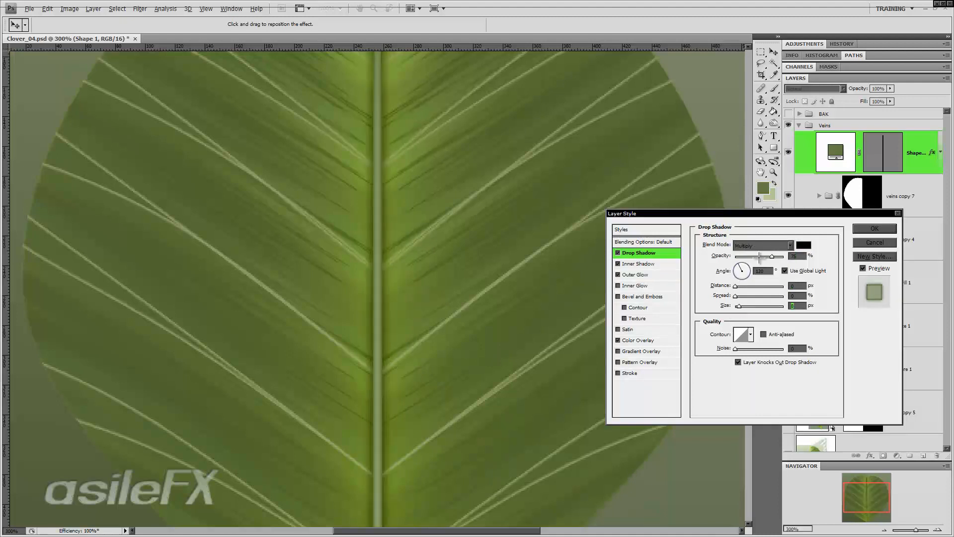
mouse_move(765, 257)
left_mouse_down()
mouse_move(748, 256)
mouse_move(759, 257)
left_mouse_up()
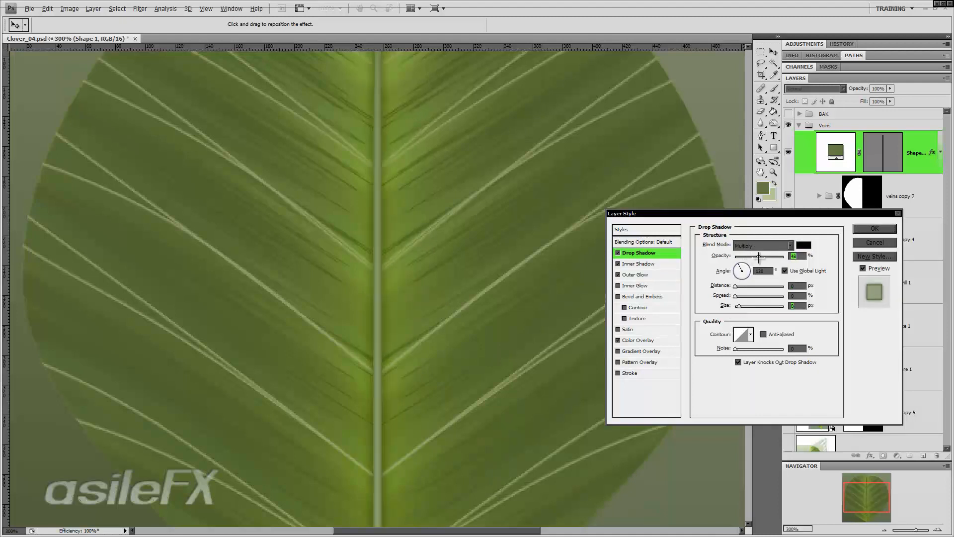
- Give the Drop Shadow an anti-aliased Half Round contour, lower its opacity to about 22%, and apply the style
left_click(751, 334)
left_click(693, 375)
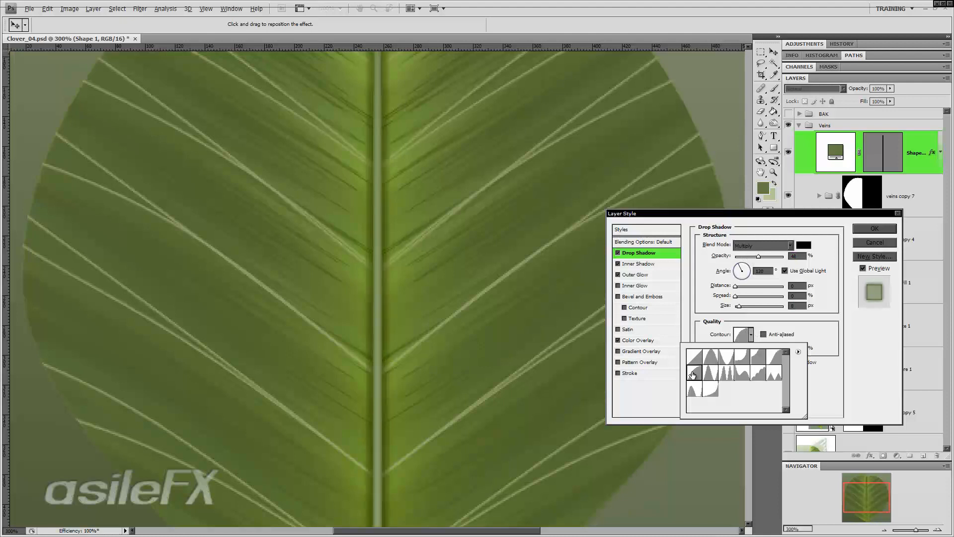
left_click(764, 334)
left_click_drag(739, 306, 739, 307)
left_click_drag(752, 257, 747, 256)
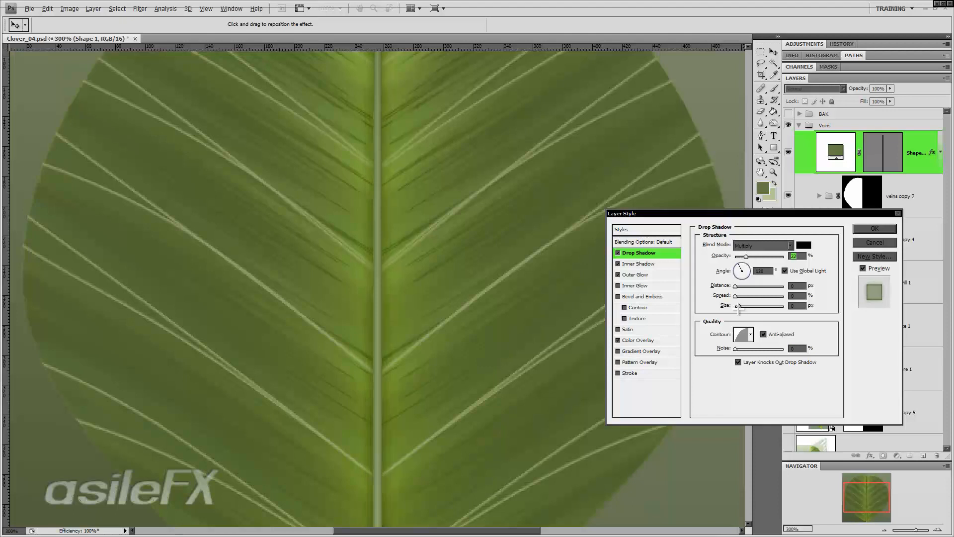
left_click_drag(740, 310, 739, 307)
left_click(877, 228)
- Narrow the midrib on Shape 1 slightly with Free Transform
key("ctrl+t")
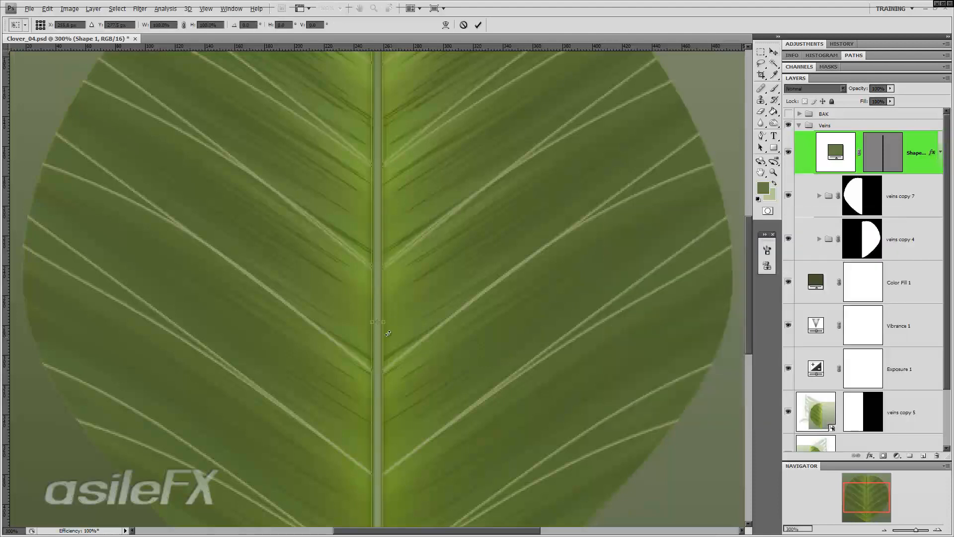
left_click_drag(385, 321, 384, 321)
key("Return")
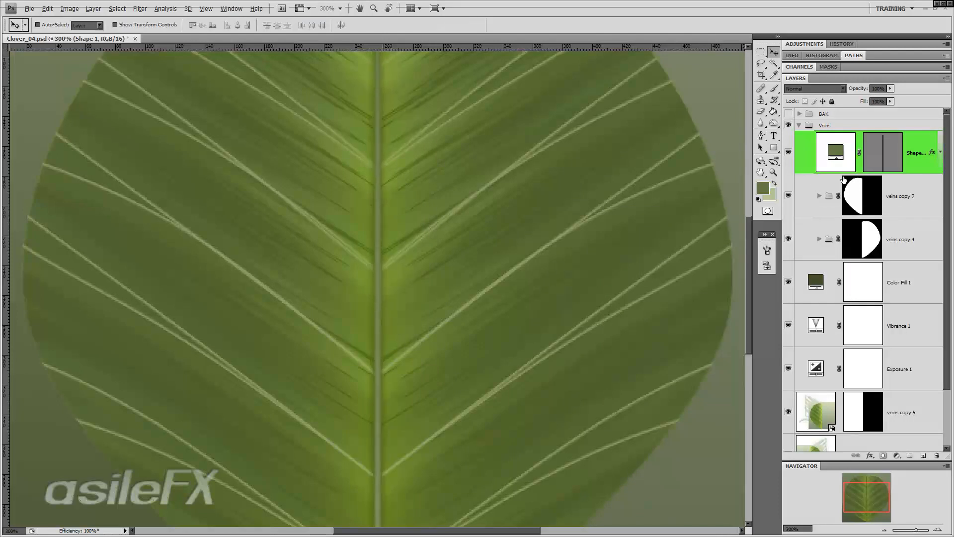
- Set the Inner Shadow size on Shape 1 to 3 px, reduce its opacity slightly, and apply the style
double_click(921, 145)
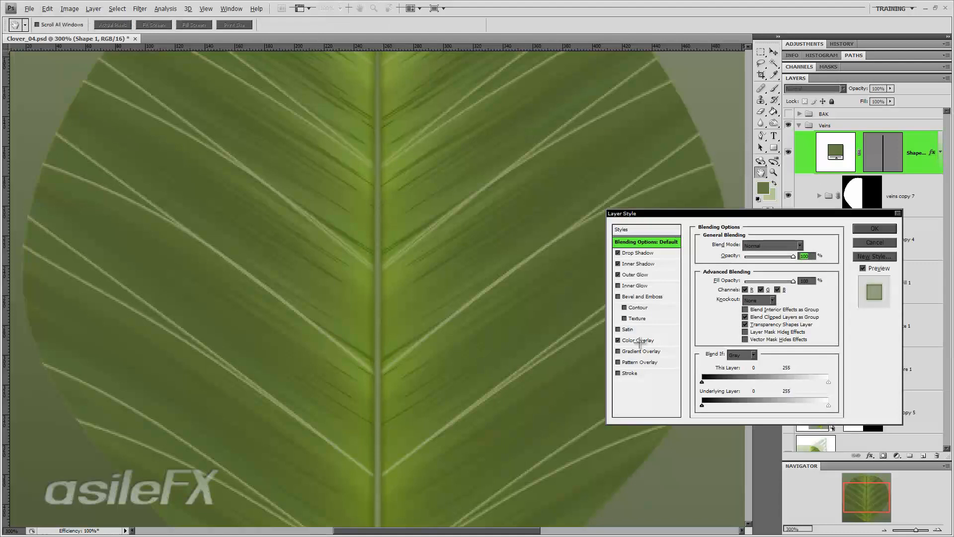
left_click(644, 264)
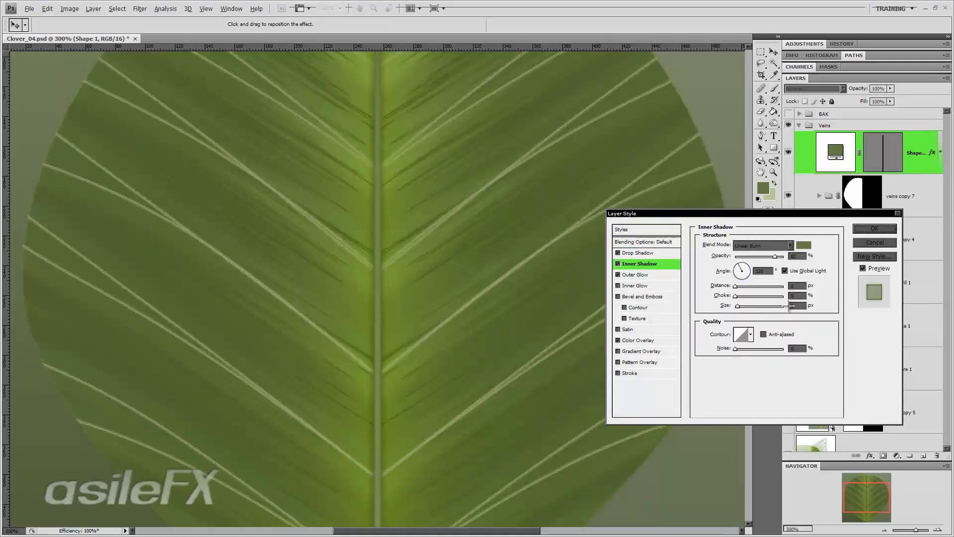
type("3")
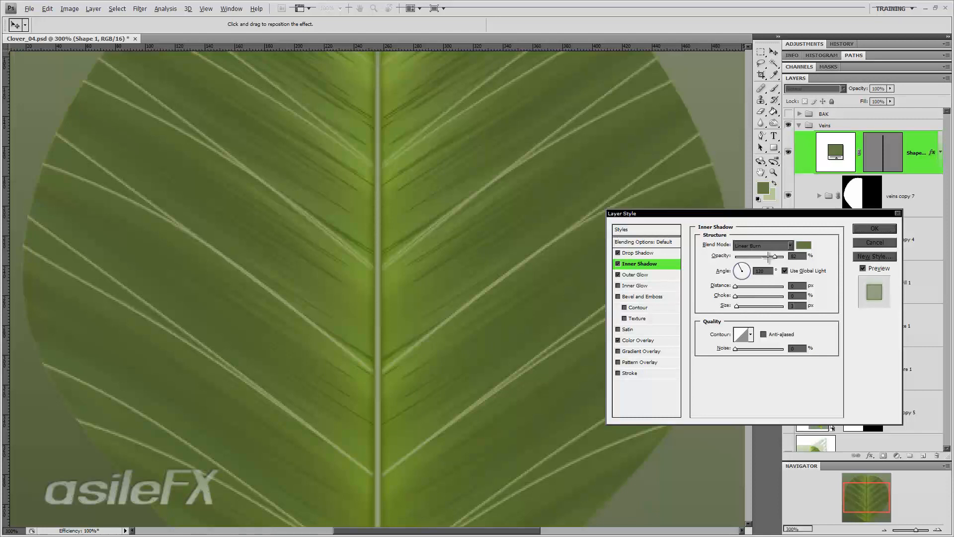
mouse_move(774, 256)
left_mouse_down()
mouse_move(745, 256)
mouse_move(768, 254)
left_mouse_up()
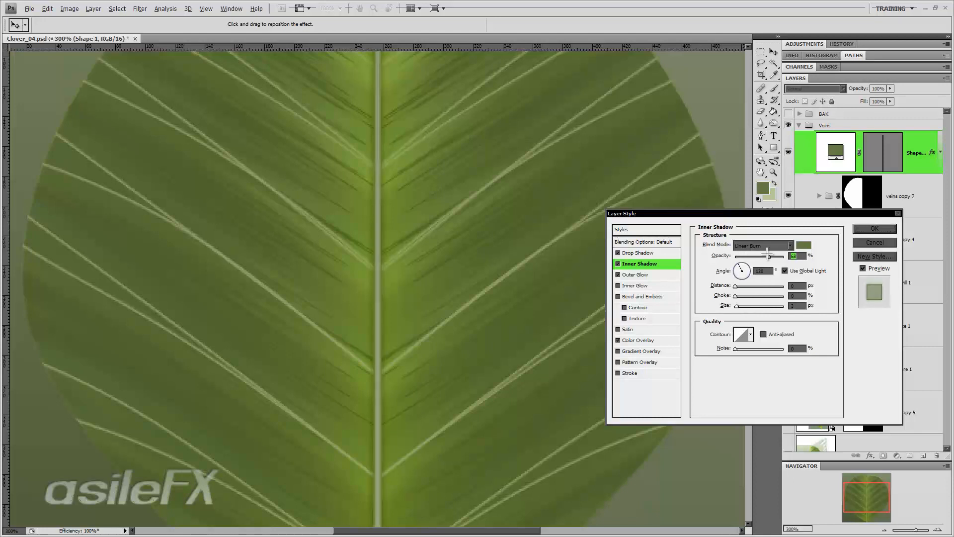
key("Return")
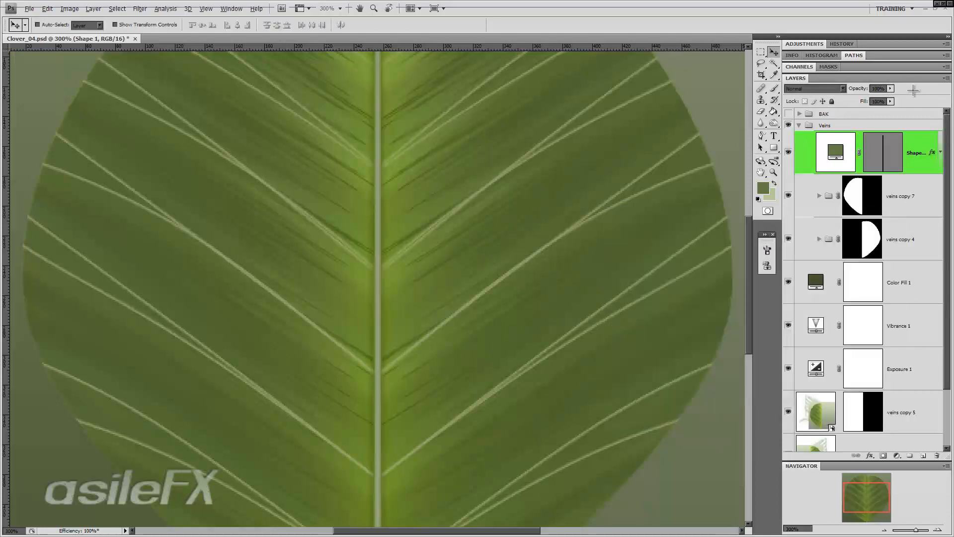
- Try the Veins group at 47% opacity, judge it at actual size, and restore it to 100%
left_click(845, 125)
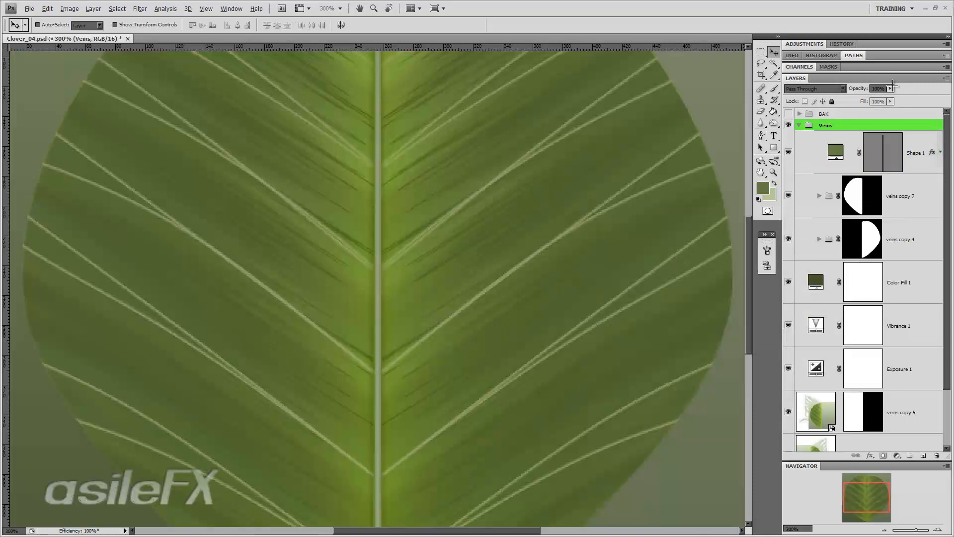
left_click(890, 88)
left_click_drag(889, 98, 864, 98)
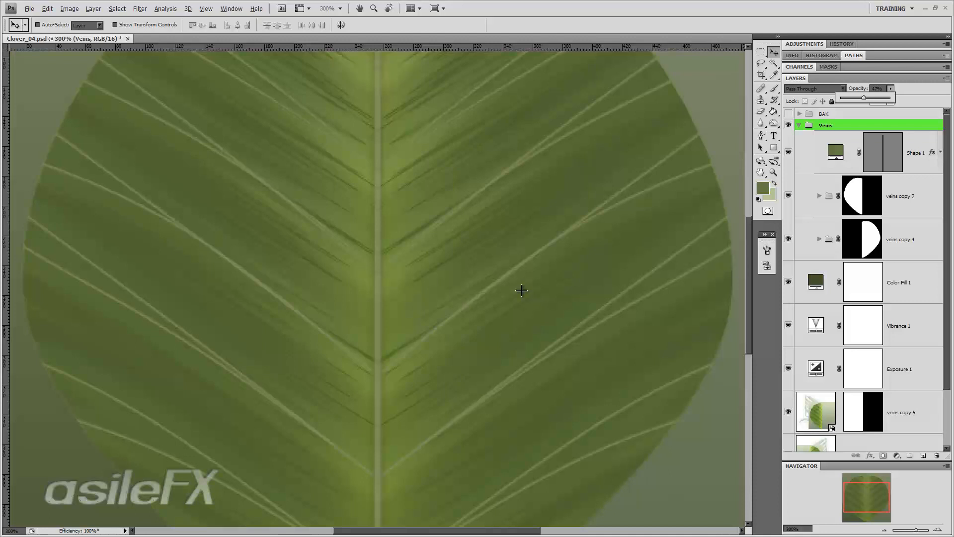
key("ctrl+1")
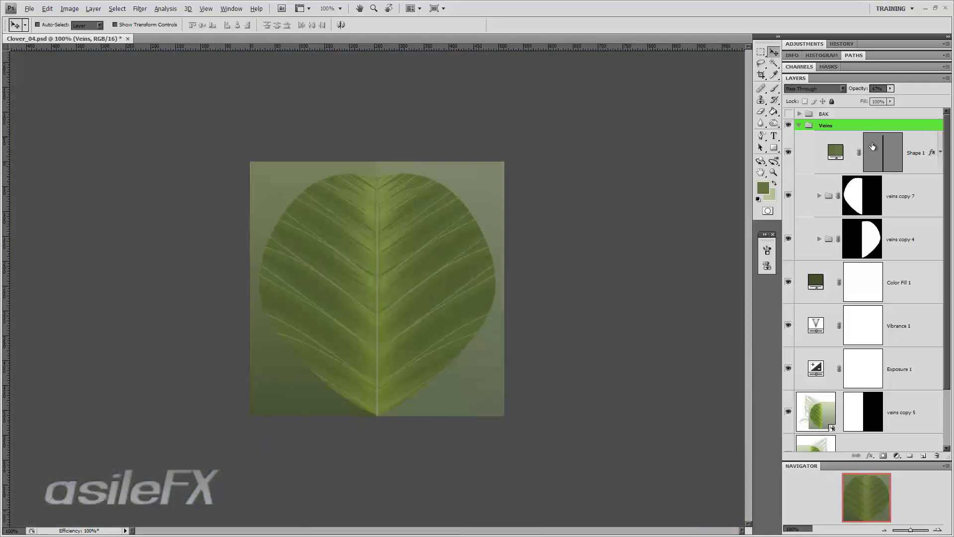
left_click(890, 88)
left_click_drag(890, 98, 941, 99)
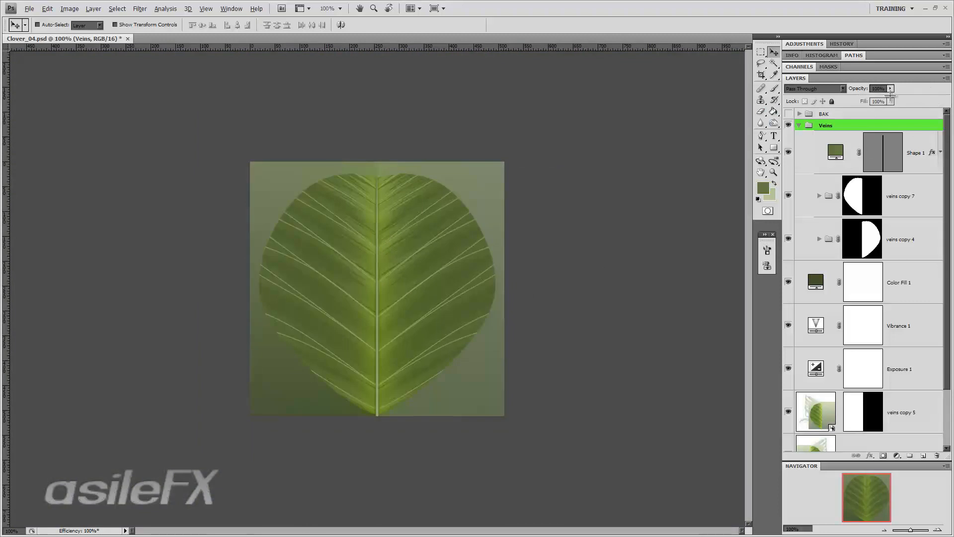
left_click_drag(891, 88, 912, 99)
- Try a different fill opacity on Shape 1 and return it to 100%
left_click(927, 144)
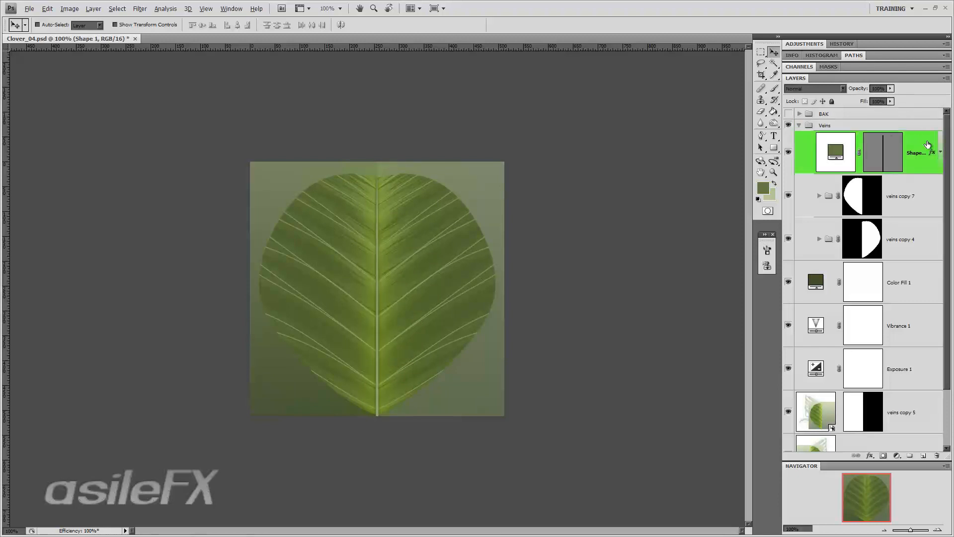
left_click(891, 102)
left_click_drag(889, 110, 935, 110)
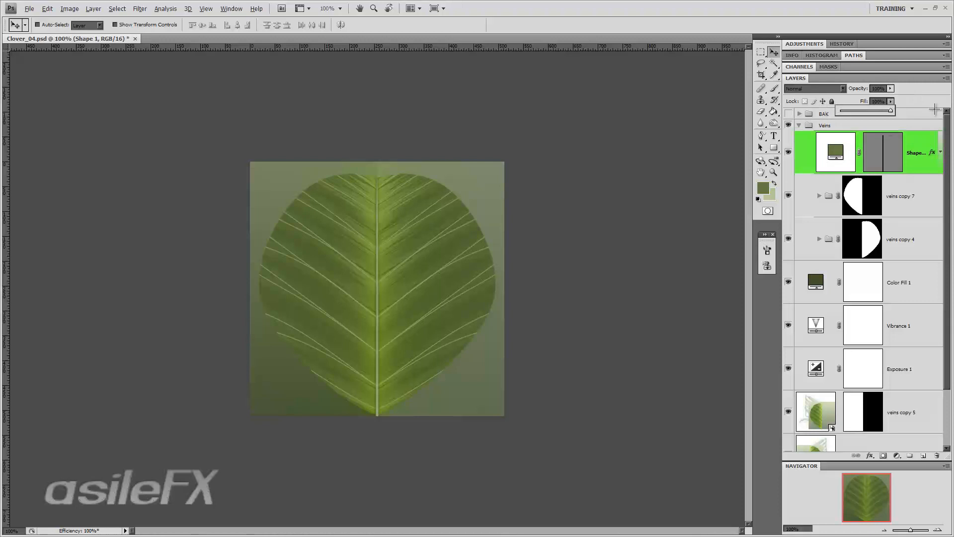
- Reduce the Color Overlay opacity on Shape 1 a little and apply the style
double_click(923, 143)
left_click(639, 340)
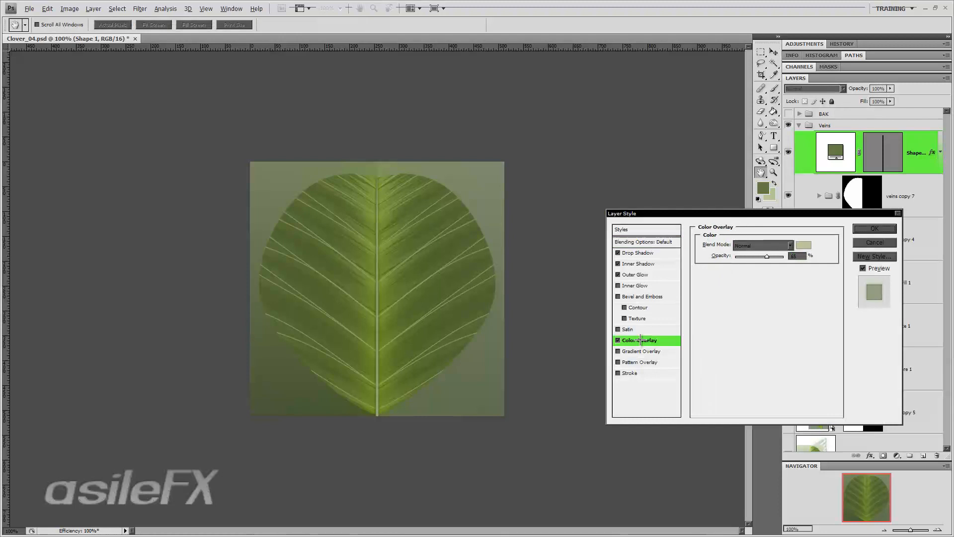
mouse_move(744, 258)
left_mouse_down()
mouse_move(776, 257)
mouse_move(707, 256)
mouse_move(769, 255)
mouse_move(761, 256)
left_mouse_up()
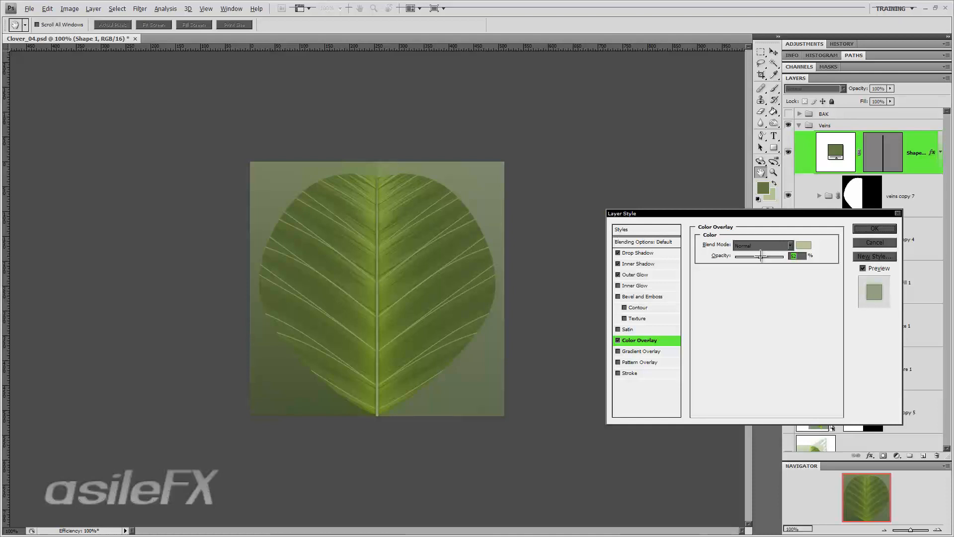
left_click(873, 228)
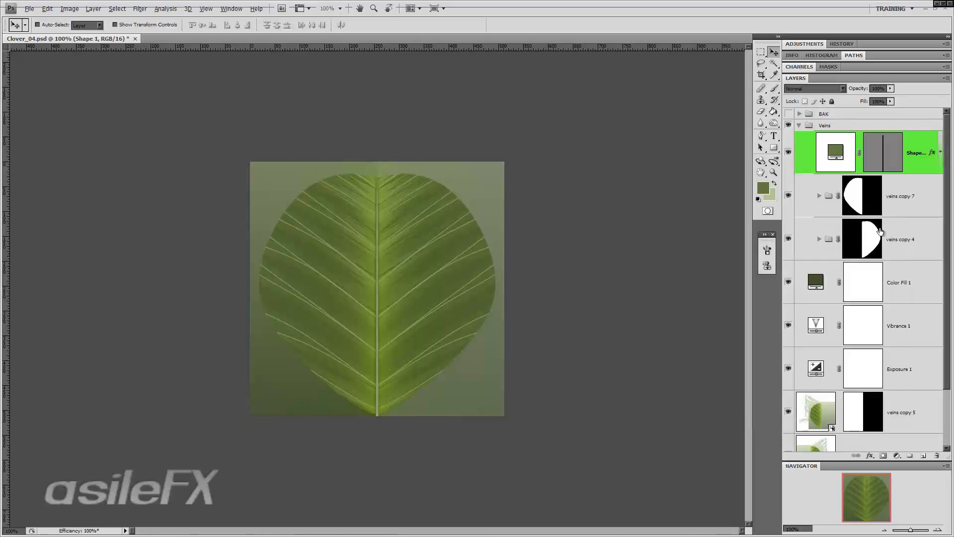
- Lower the opacity of the veins copy 7 group, and set the veins copy 4 group's opacity to 70%
left_click(914, 194)
left_click(890, 89)
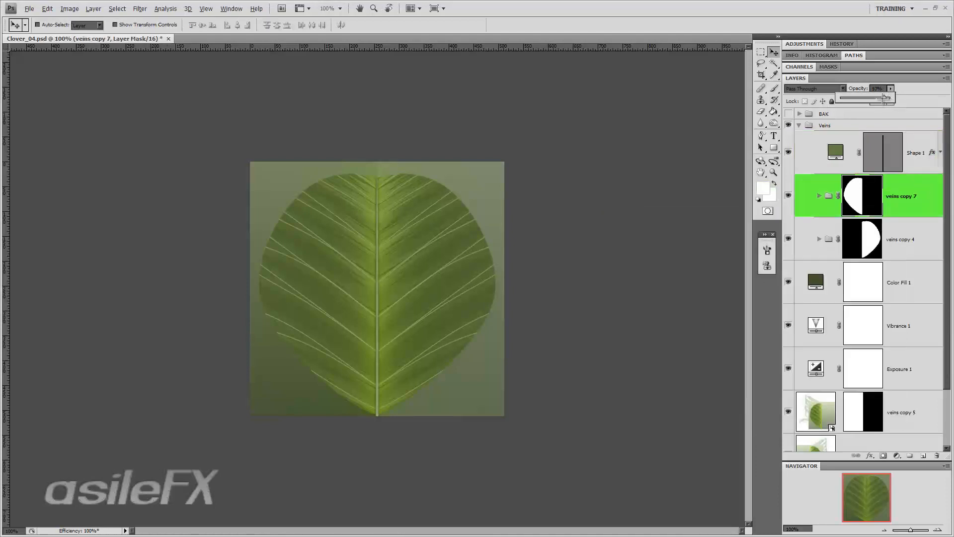
mouse_move(885, 97)
left_mouse_down()
mouse_move(840, 99)
mouse_move(869, 99)
left_mouse_up()
left_click(883, 90)
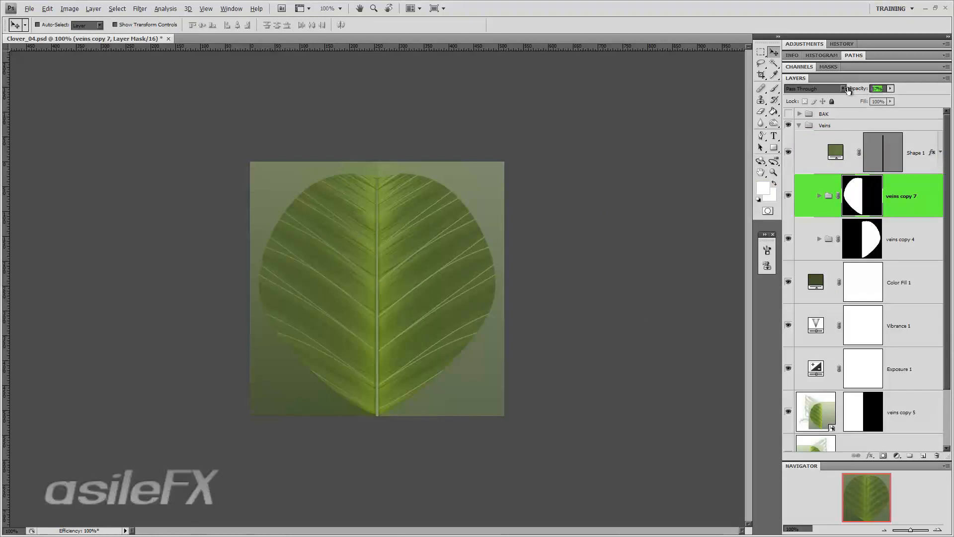
left_click(895, 225)
type("70")
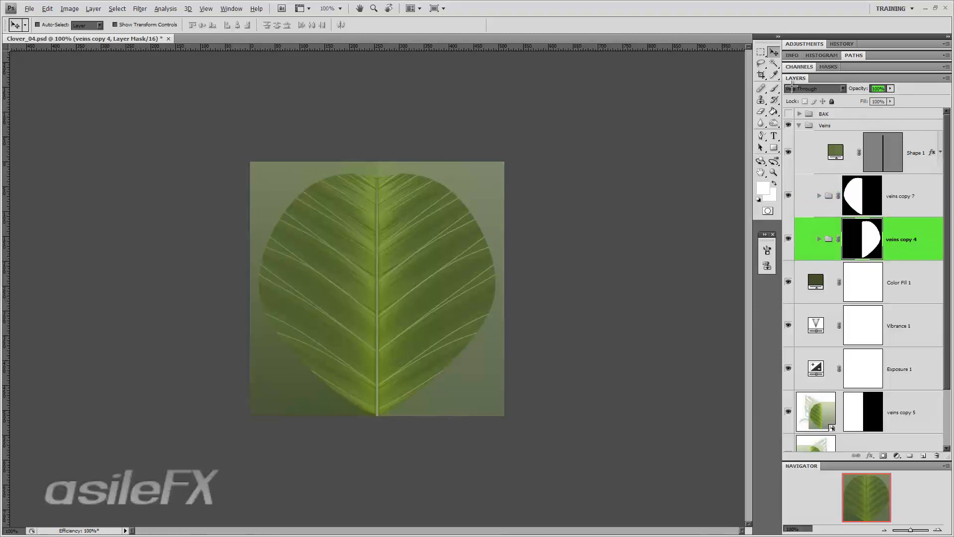
- Warp the veins copy 5 layer, pulling its lower outer area down and its upper area up and outward
left_click(938, 529)
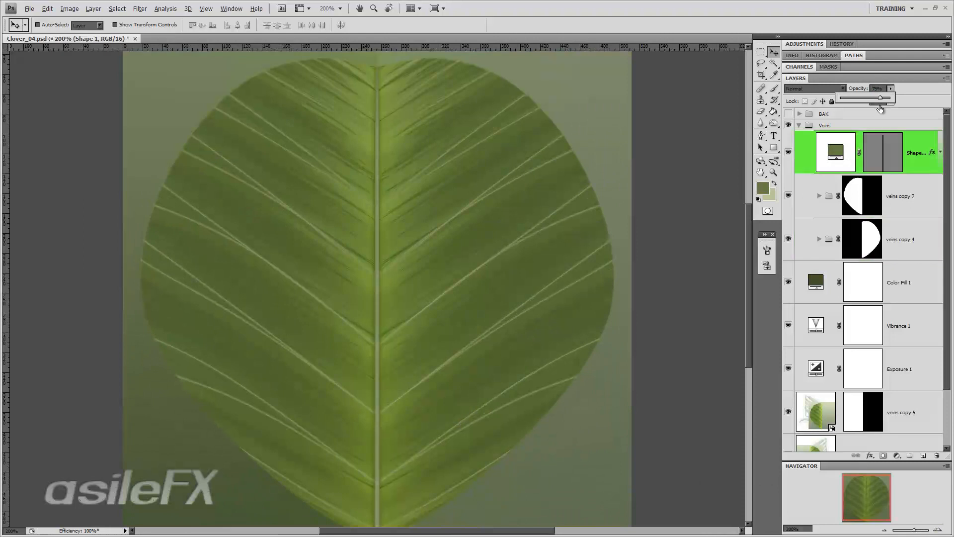
scroll(825, 413, "down", 2)
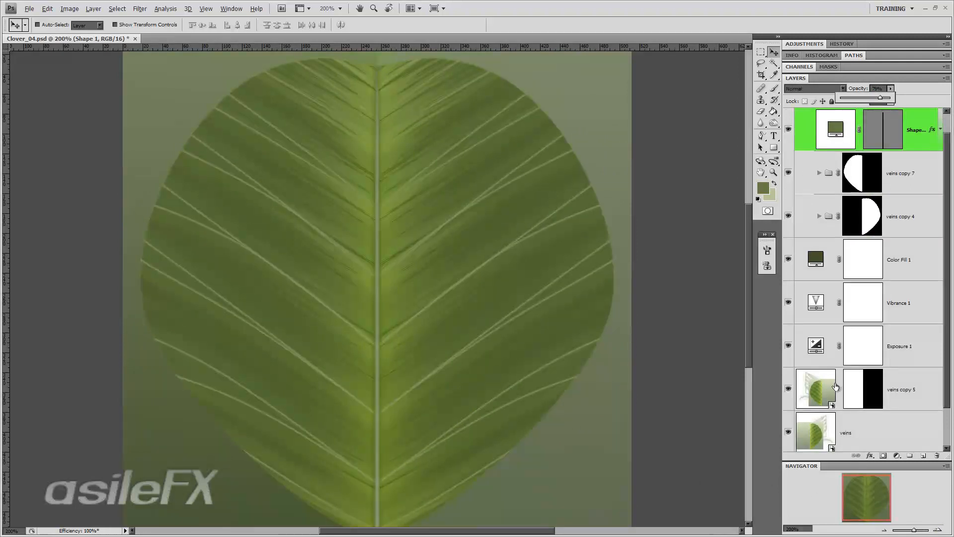
left_click(835, 387)
scroll(835, 368, "down", 2)
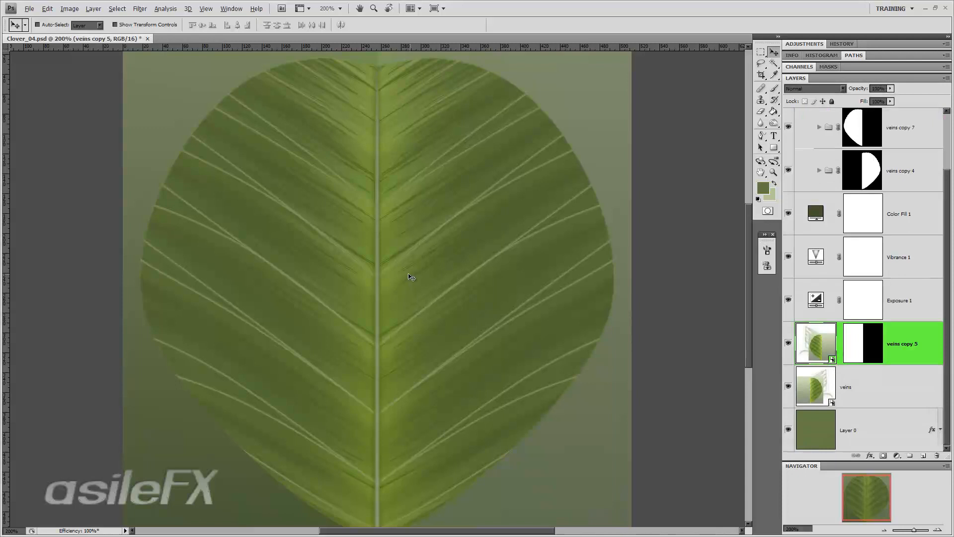
key("ctrl+t")
right_click(283, 200)
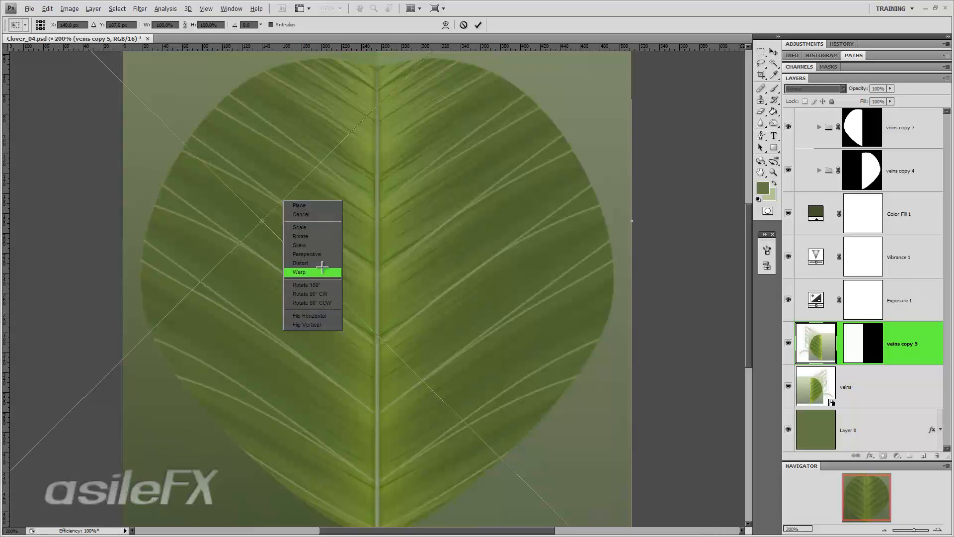
left_click(320, 273)
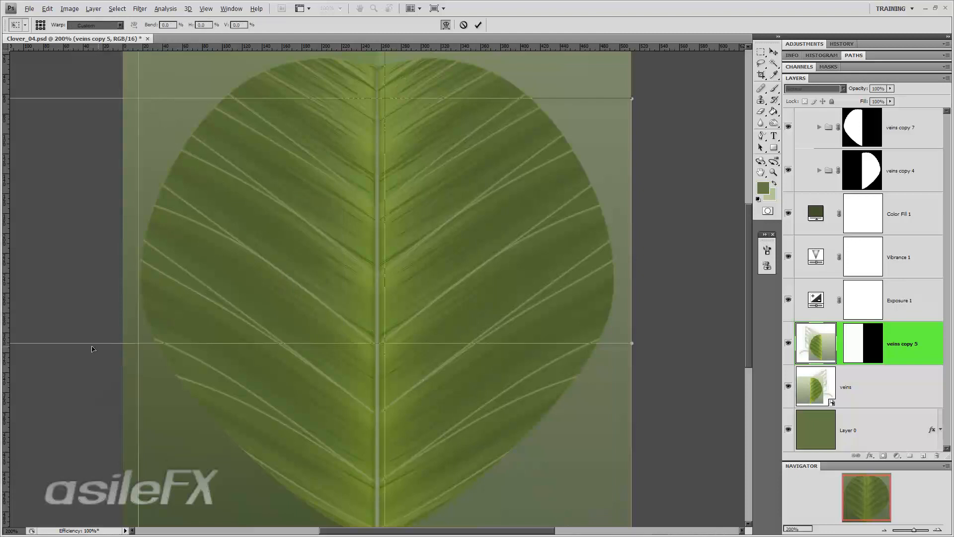
left_click_drag(51, 341, 63, 388)
left_click_drag(181, 130, 145, 90)
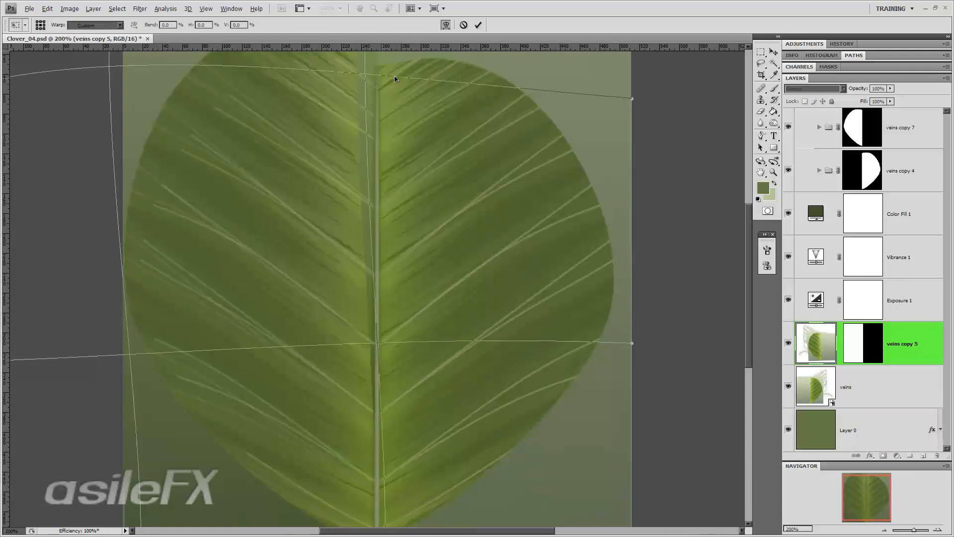
- Refine the veins copy 5 warp so its centre edge lines up with the midrib again, and apply it
left_click_drag(367, 79, 391, 81)
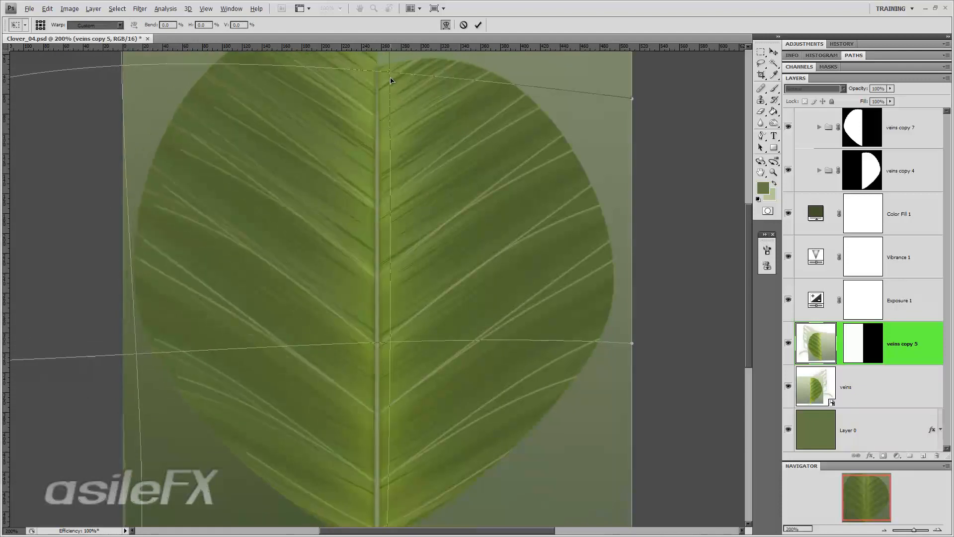
left_click_drag(125, 439, 120, 463)
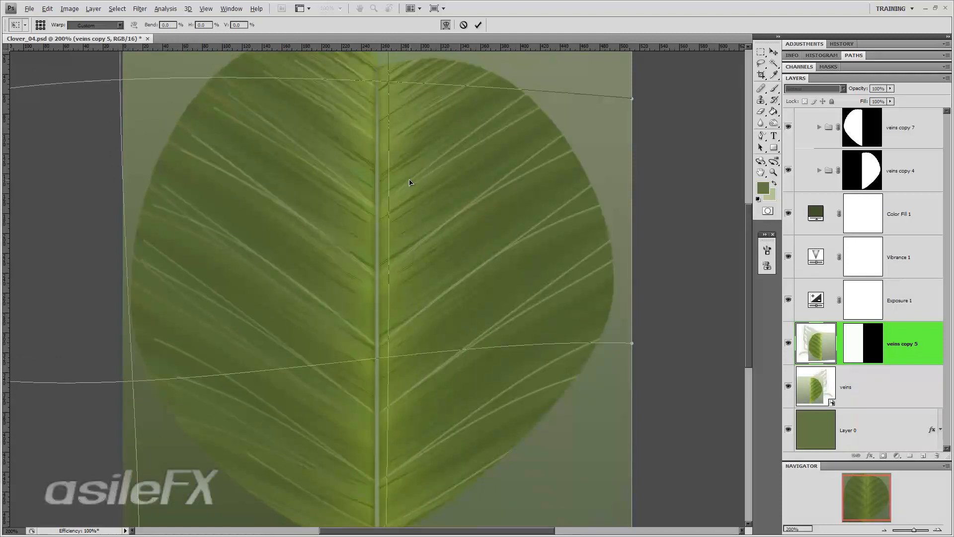
mouse_move(411, 183)
left_mouse_down()
mouse_move(397, 181)
mouse_move(408, 183)
left_mouse_up()
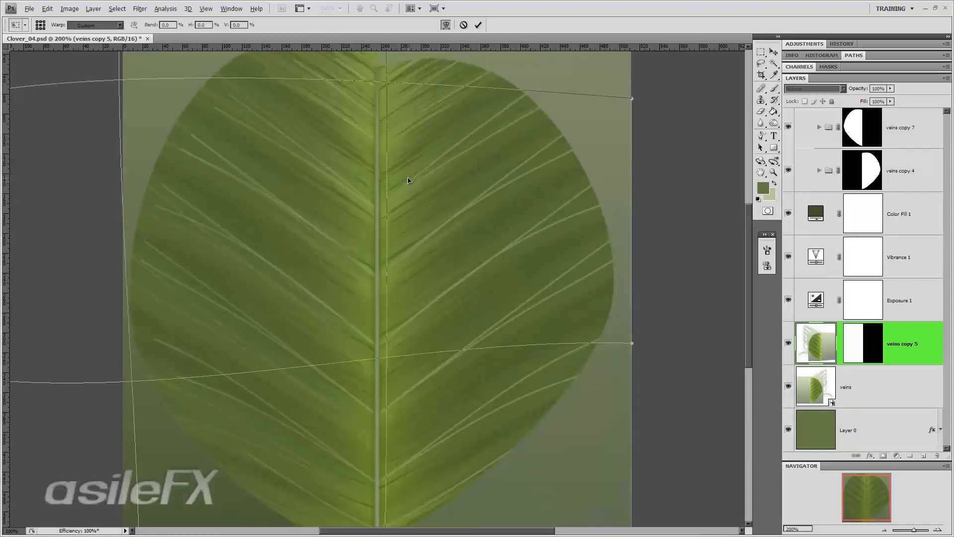
key("Return")
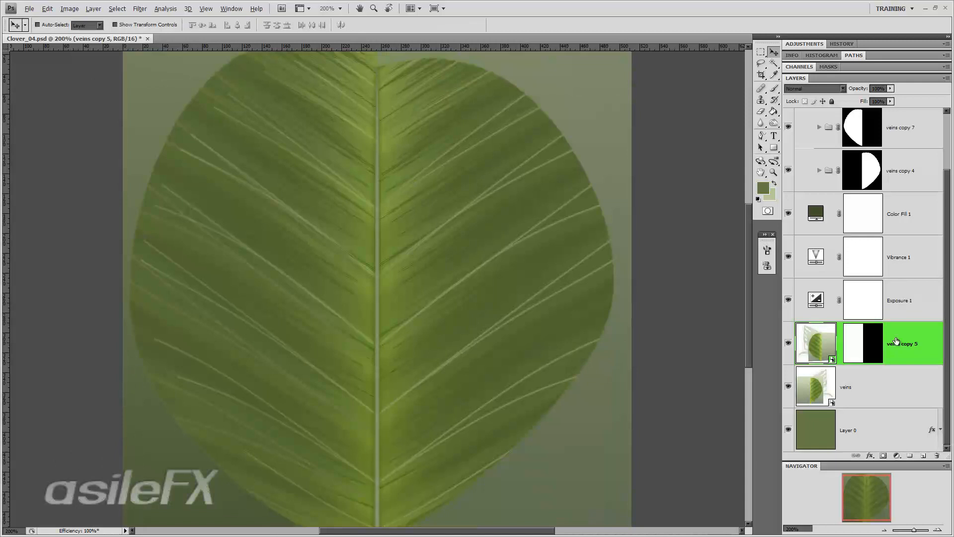
- Put the veins copy 5 layer into a new group of its own, keeping the default name
left_click(913, 129)
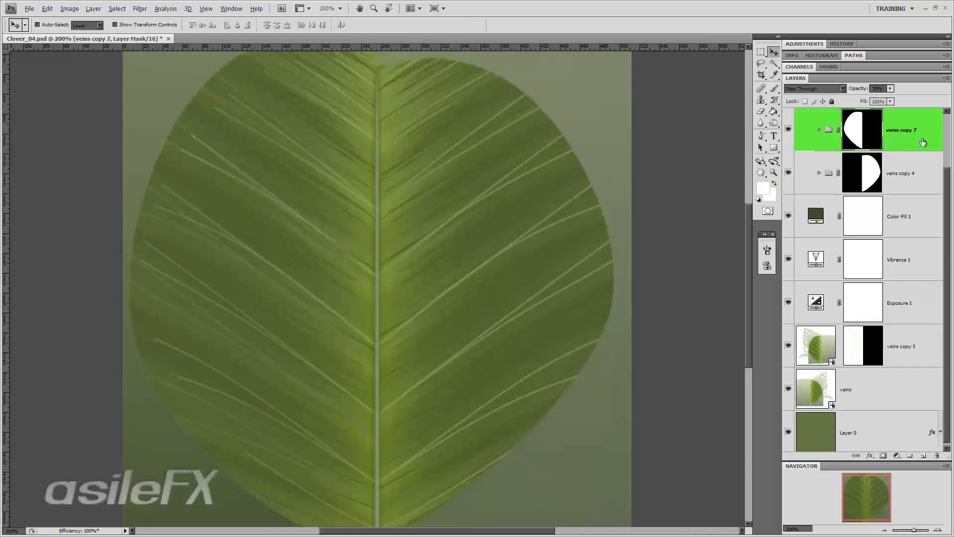
scroll(914, 164, "up", 1)
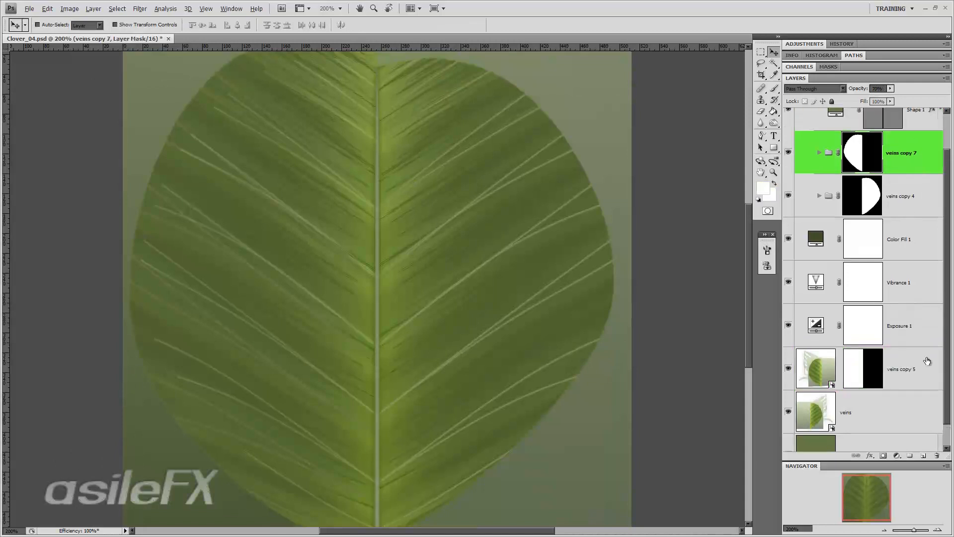
left_click(928, 360)
left_click(946, 78)
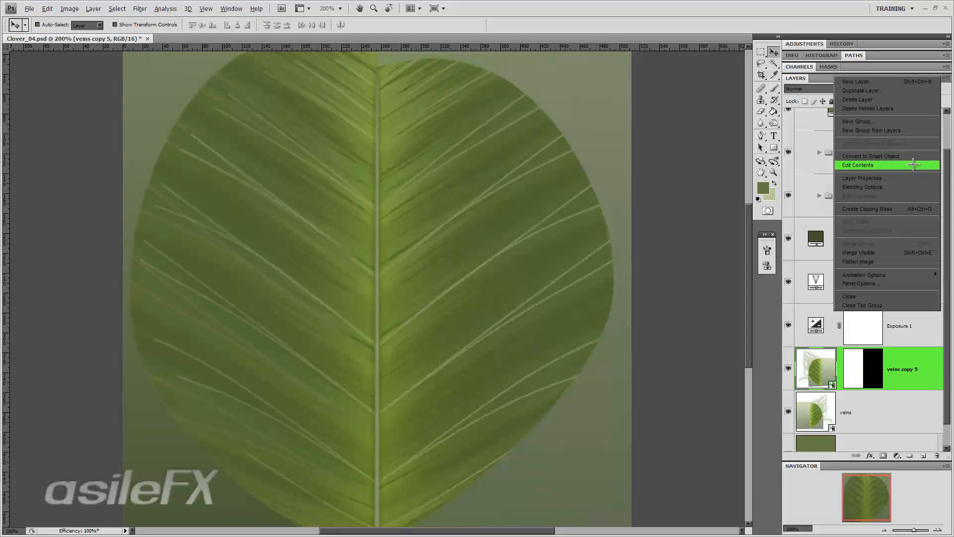
key("Return")
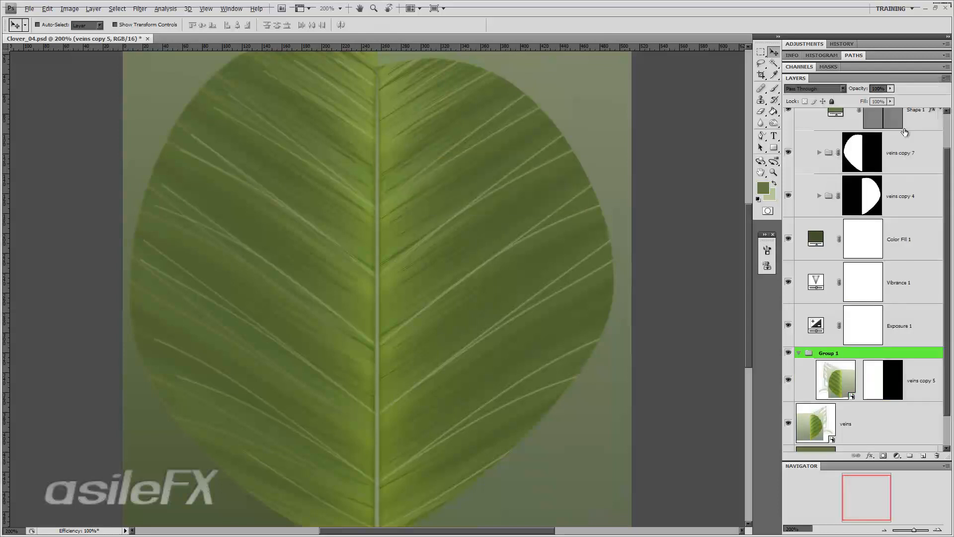
- Duplicate the veins copy 7 group and move the duplicate's half-leaf mask onto Group 1
left_click_drag(910, 151, 924, 455)
left_click_drag(862, 130, 868, 373)
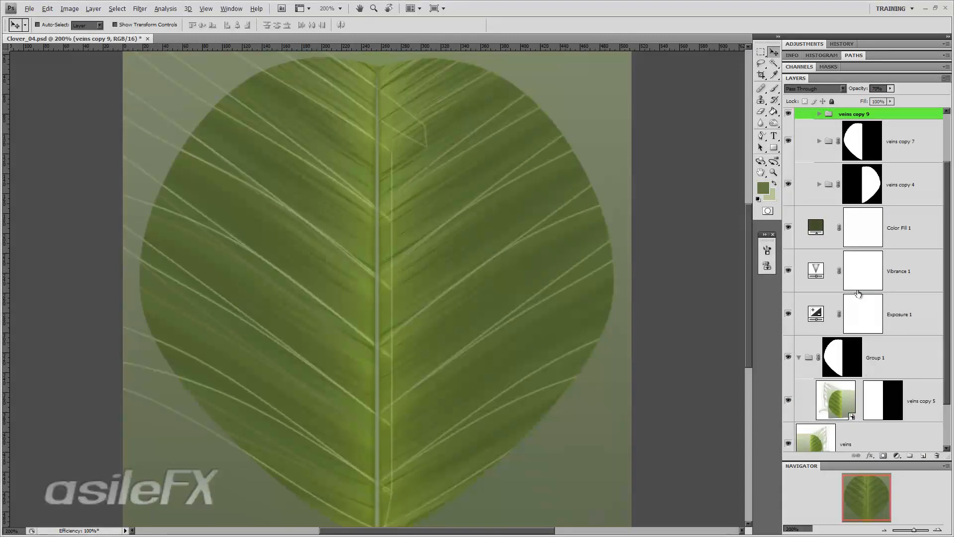
- Try inverting Group 1's layer mask and restore the original mask
left_click(847, 353)
key("ctrl+i")
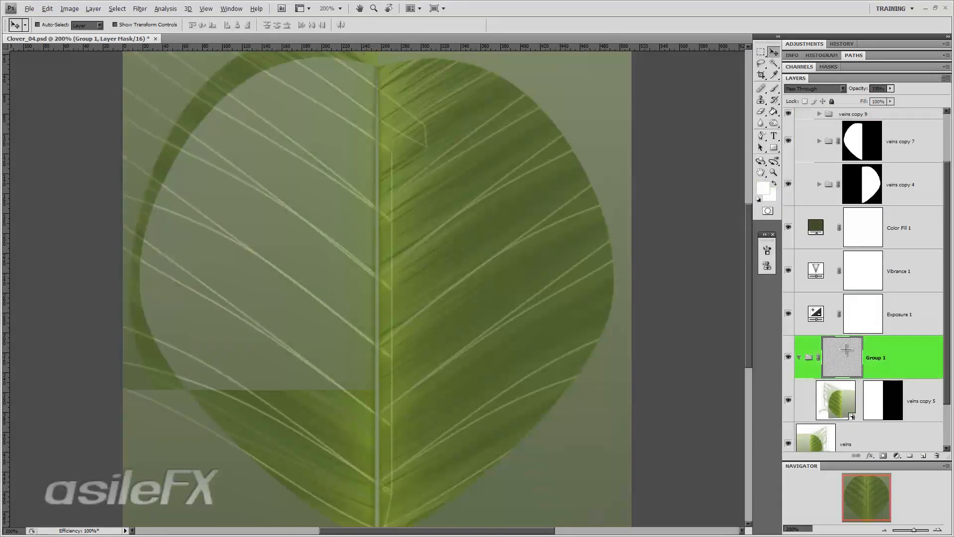
key("ctrl+i")
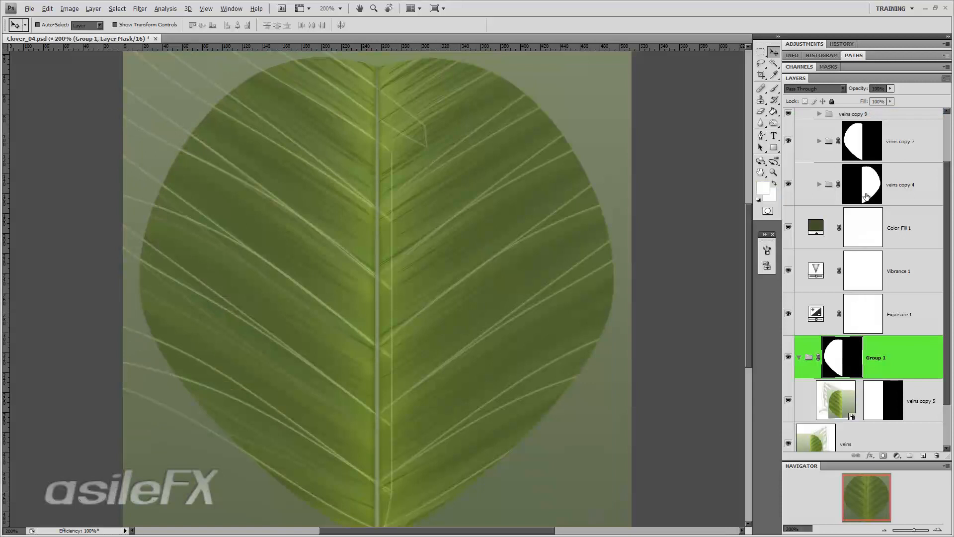
- Delete the unmasked veins copy 9 group and view the leaf at actual size
scroll(867, 214, "up", 2)
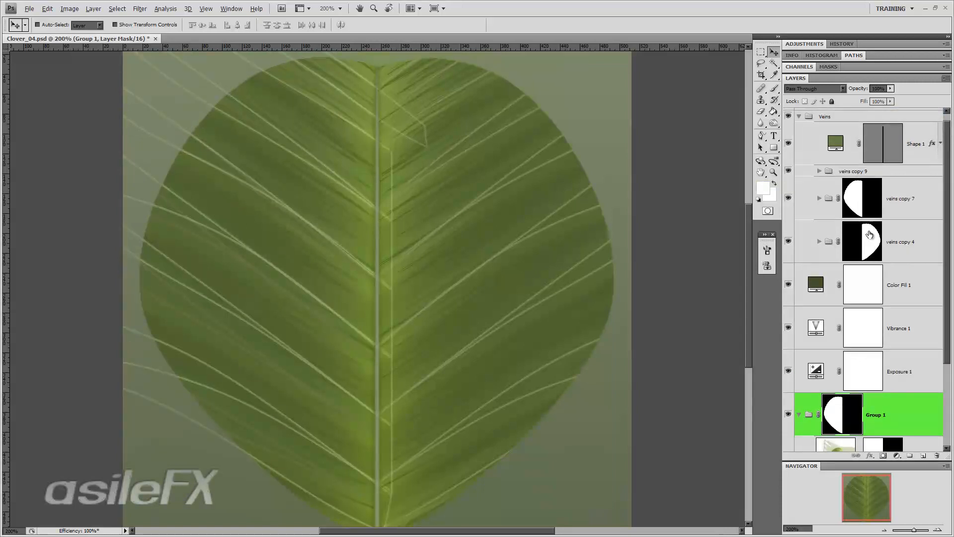
scroll(869, 234, "up", 1)
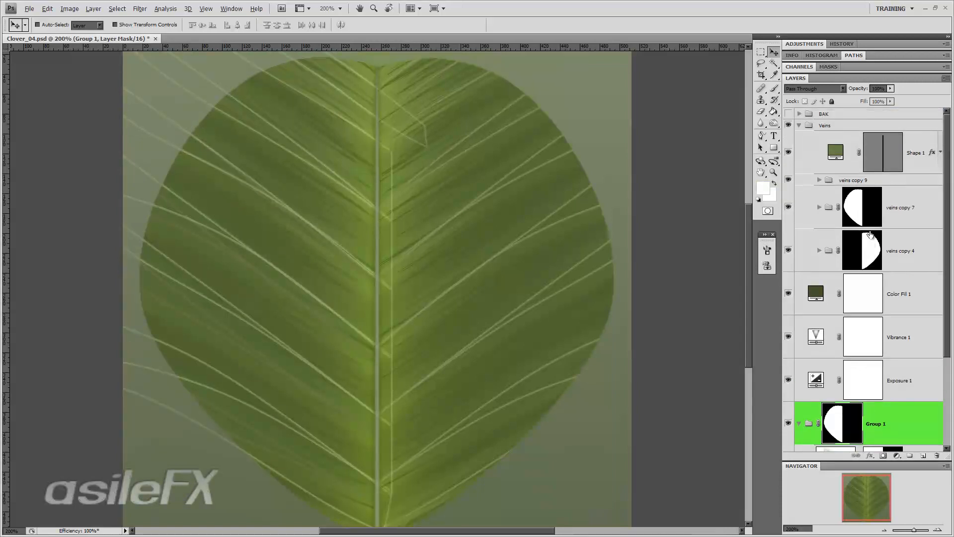
left_click(880, 181)
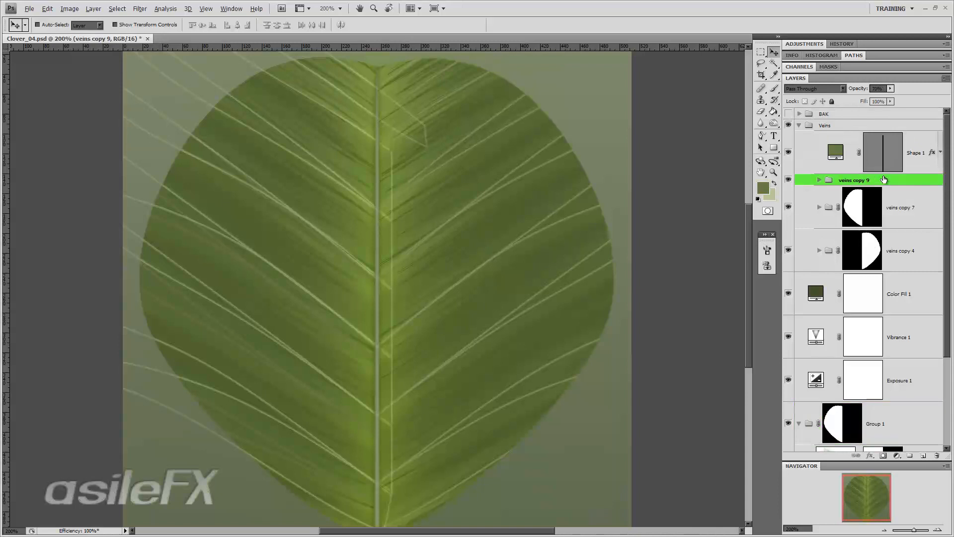
key("Delete")
key("Return")
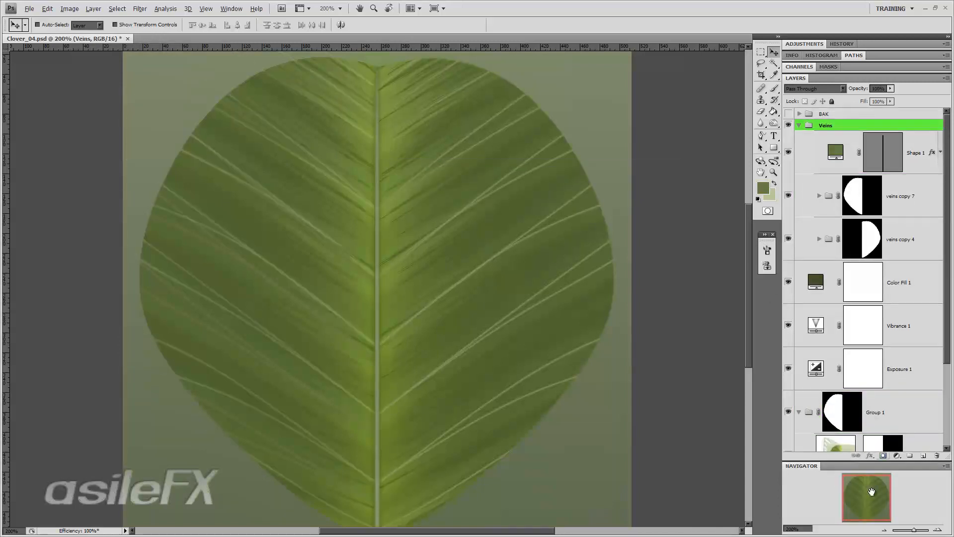
left_click(881, 528)
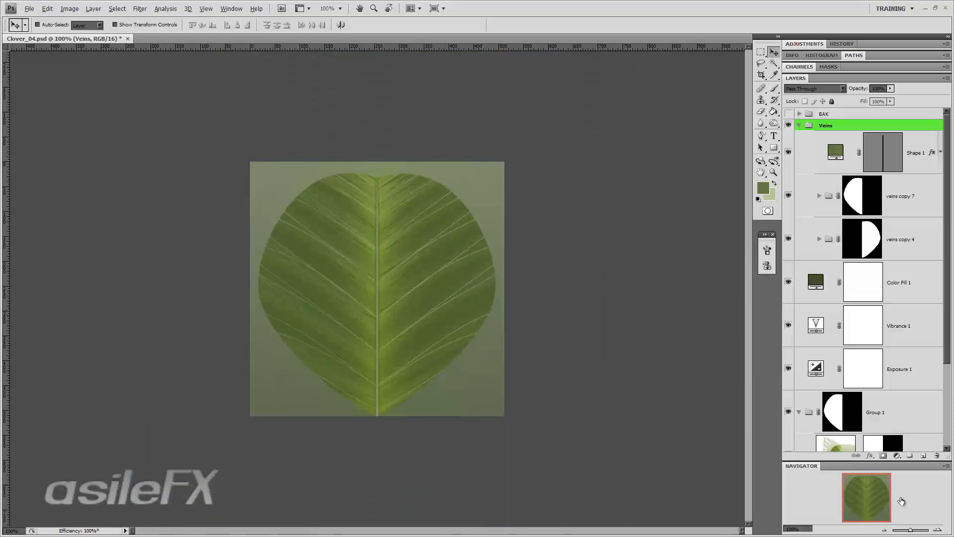
- Warp the veins copy 6 layer inside the veins copy 7 group, bending its outer veins outward and slightly down, and check the leaf at actual size
left_click(938, 529)
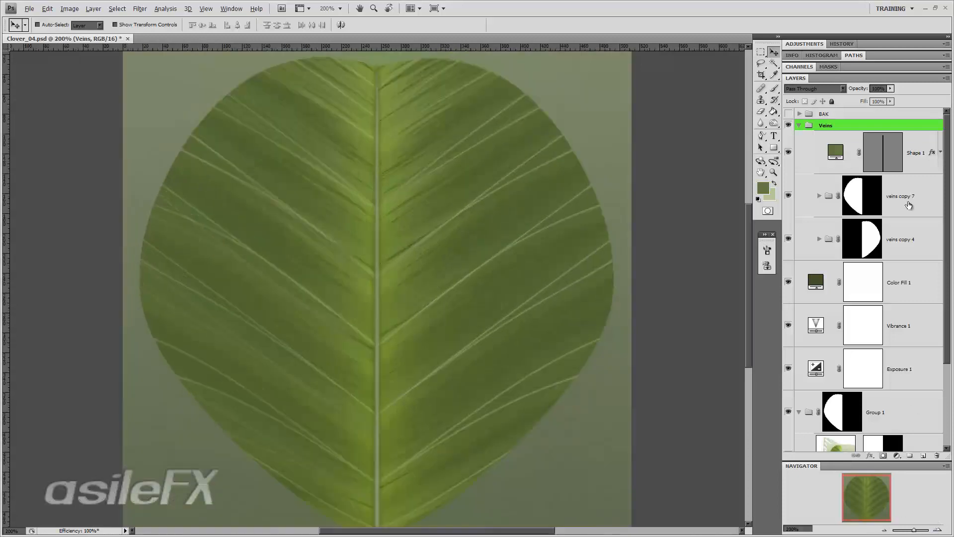
left_click(819, 196)
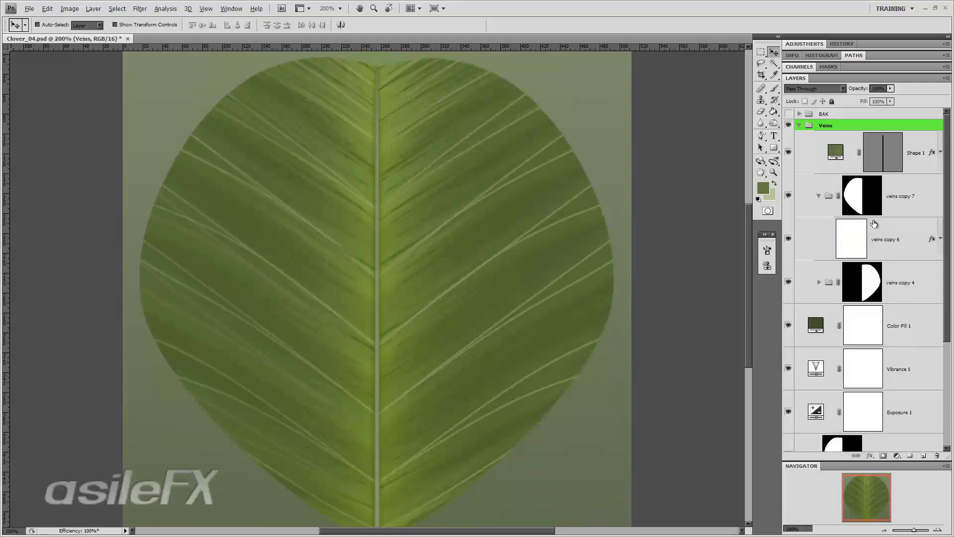
left_click(883, 239)
key("ctrl+t")
right_click(257, 204)
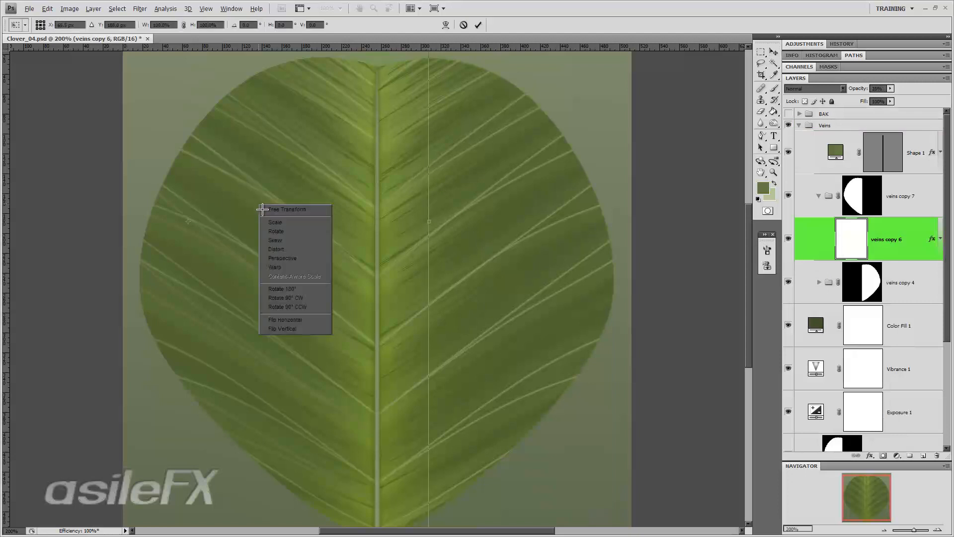
left_click(278, 267)
left_click_drag(144, 223, 111, 230)
key("Return")
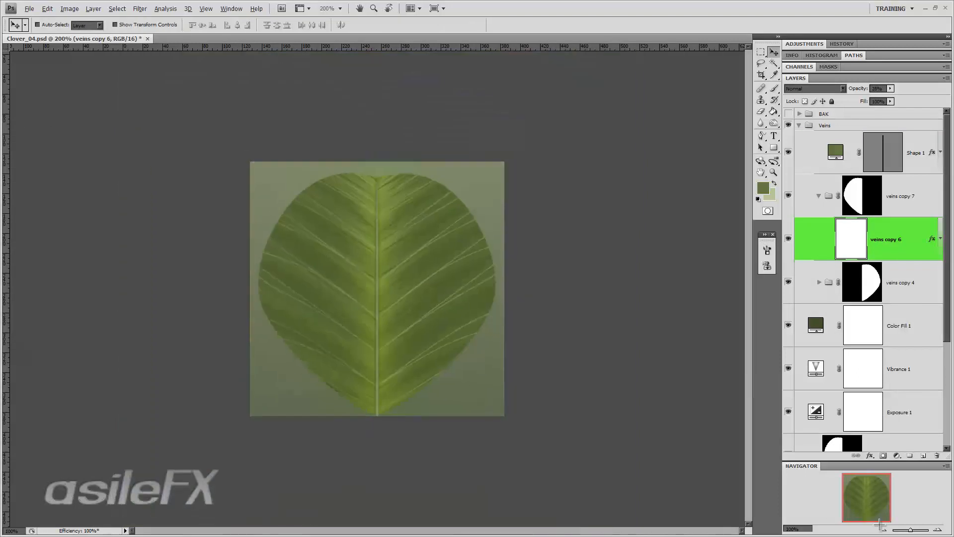
left_click(885, 530)
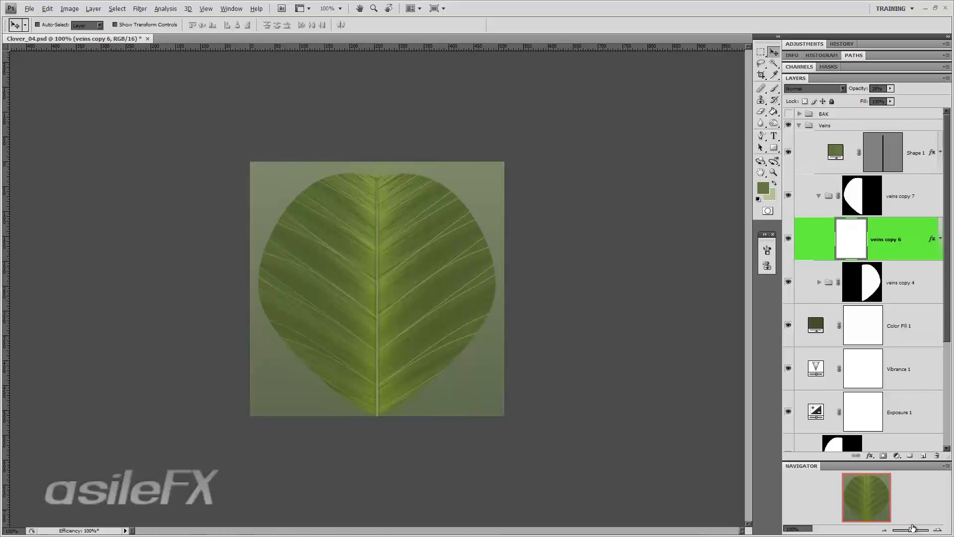
left_click(938, 526)
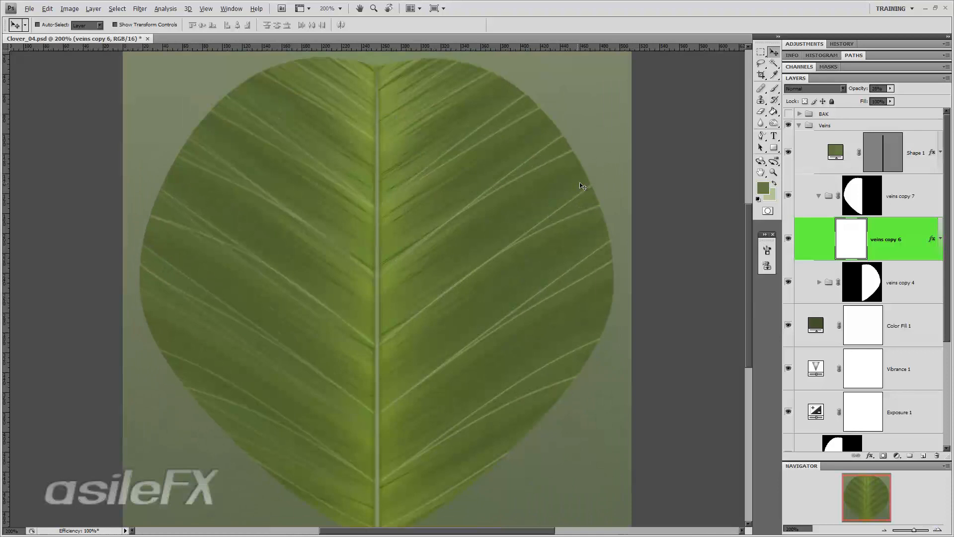
- Open the BAK group and make its black-and-white streak layer, Layer 1 copy 2, visible
left_click(798, 113)
left_click(800, 115)
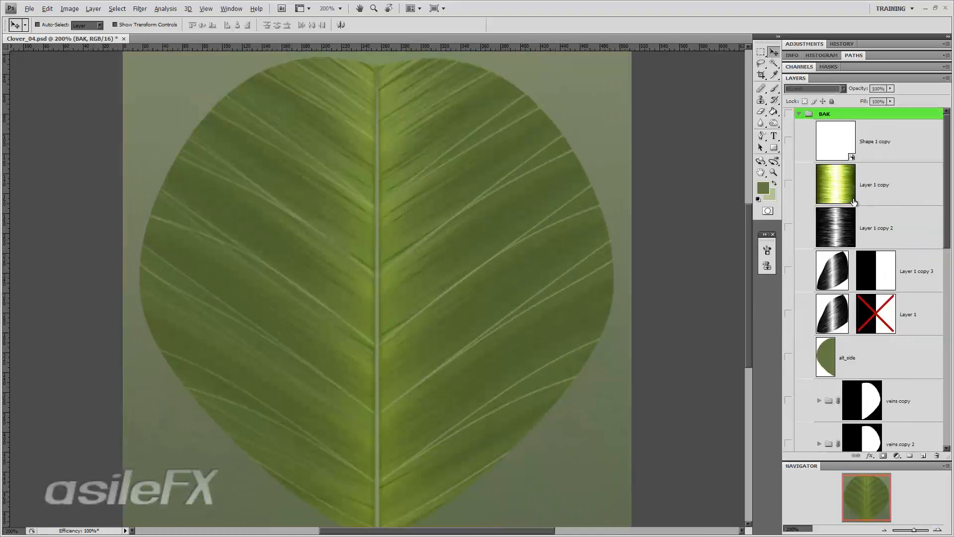
left_click(789, 227)
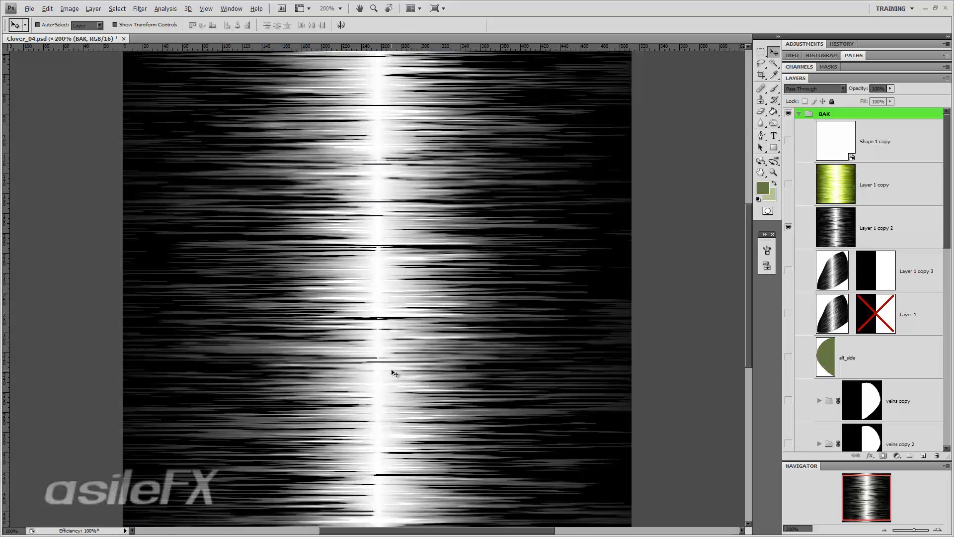
left_click(789, 229)
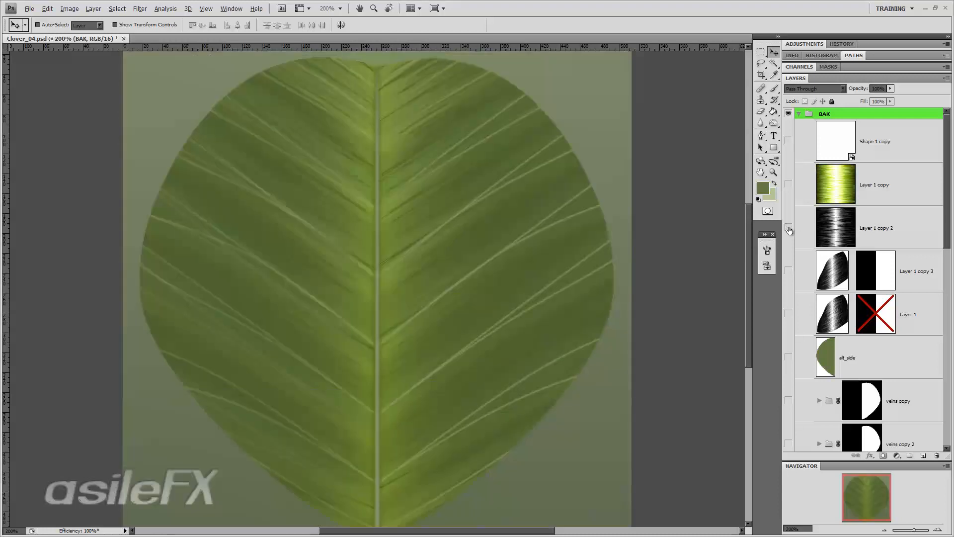
left_click(789, 228)
- Duplicate Layer 1 copy 2, move the duplicate above the BAK group, and collapse the group
left_click(906, 227)
mouse_move(906, 227)
left_mouse_down()
mouse_move(915, 338)
mouse_move(951, 452)
mouse_move(923, 456)
left_mouse_up()
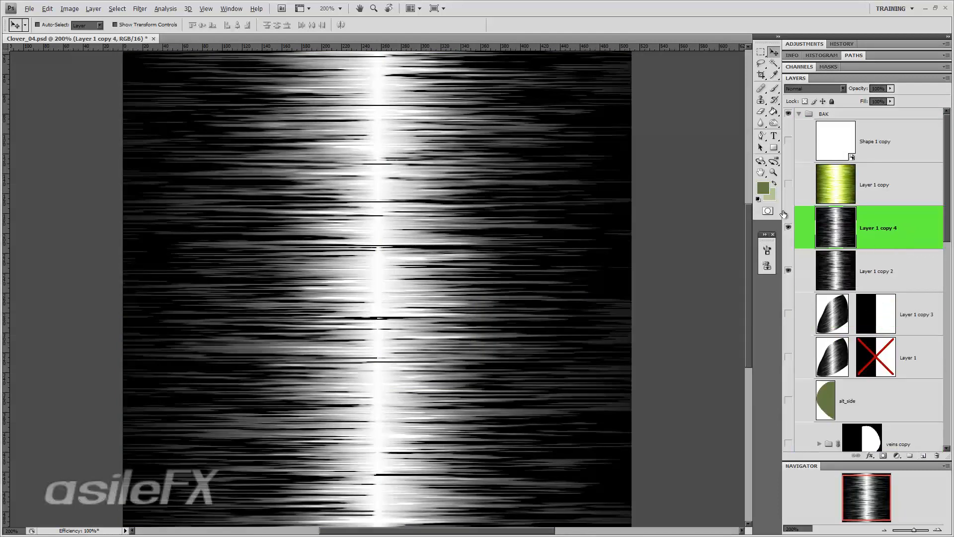
left_click_drag(894, 211, 888, 113)
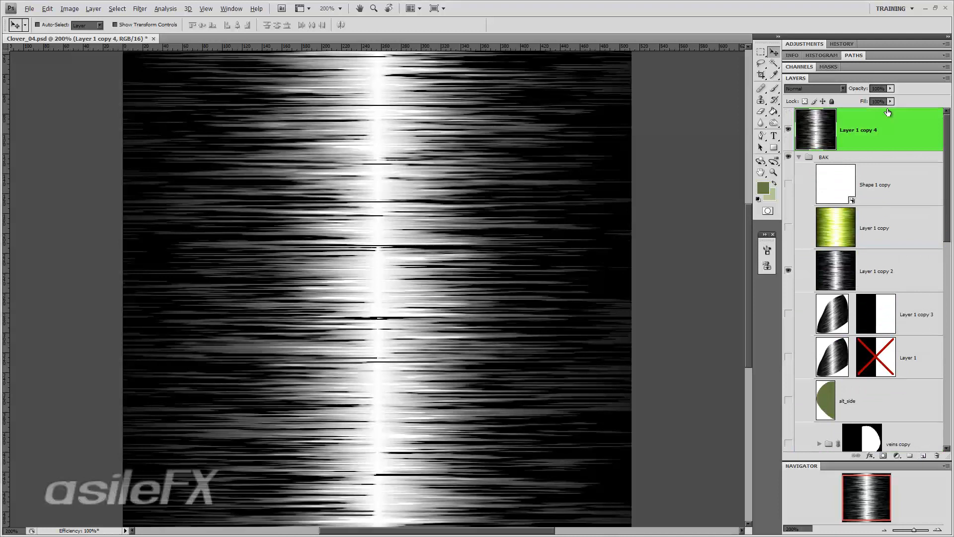
left_click(798, 159)
- Rotate the duplicated streak layer, Layer 1 copy 4, by 90° so its white band runs horizontally
key("ctrl+t")
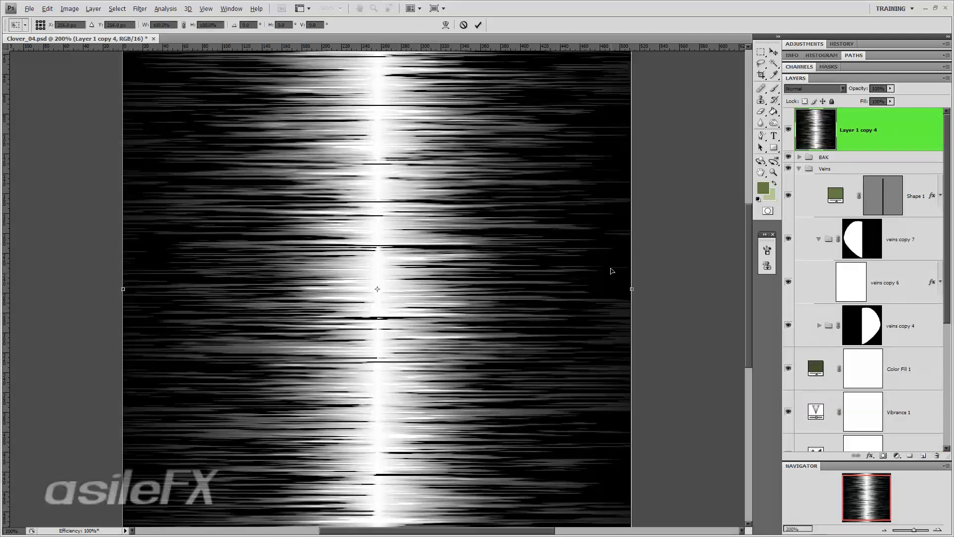
left_click_drag(673, 193, 396, 398)
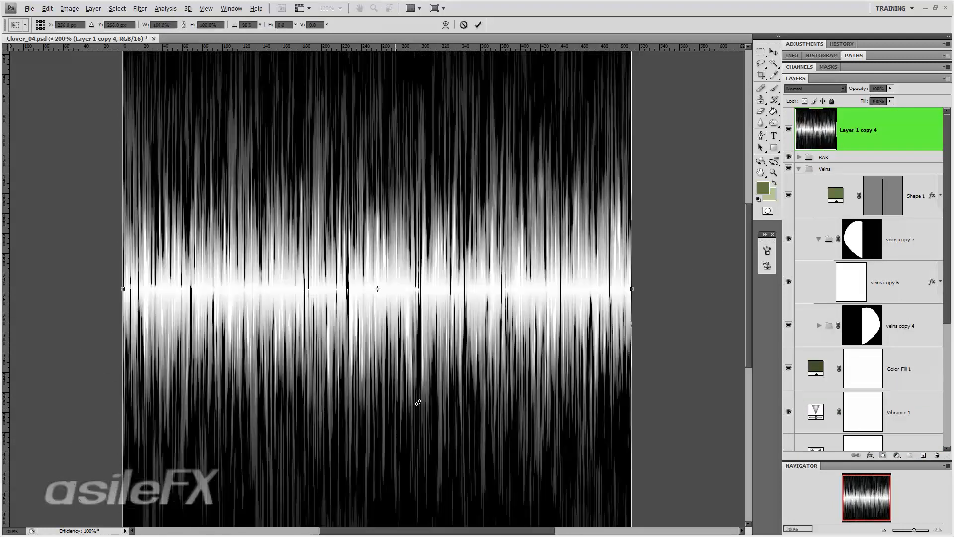
key("Return")
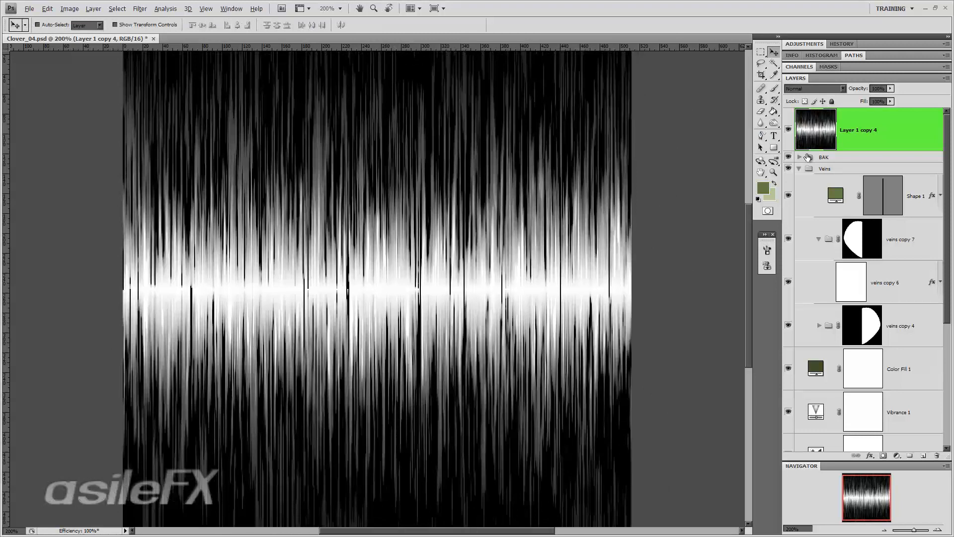
- Hide the BAK group and set Layer 1 copy 4's blend mode to Lighten
left_click(788, 157)
left_click(815, 88)
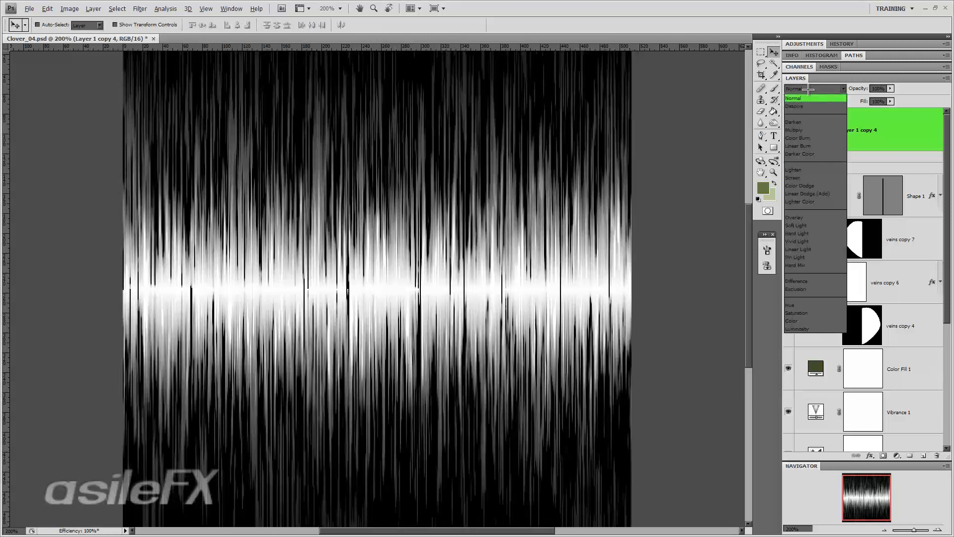
left_click(809, 168)
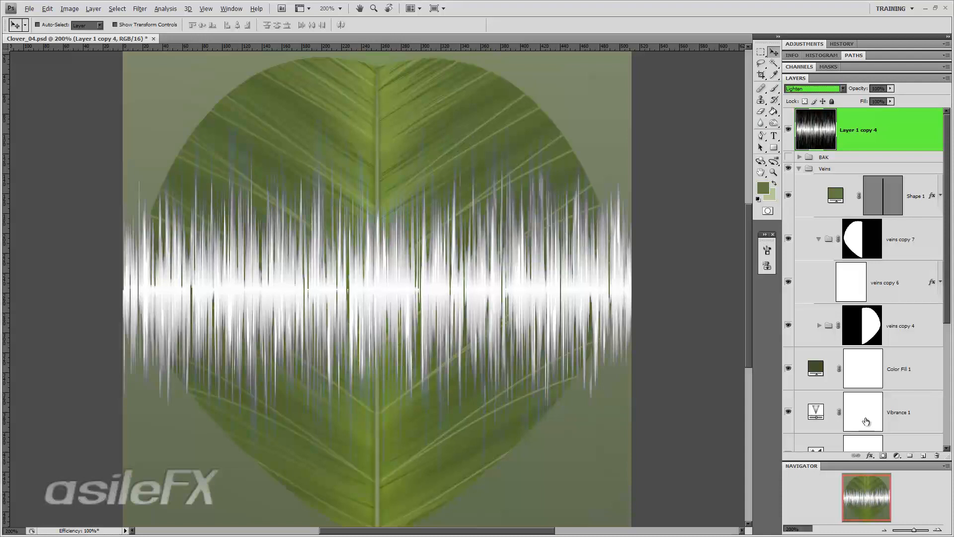
- Squash Layer 1 copy 4 vertically to about 57% height and move the band back to the middle of the leaf
left_click(884, 530)
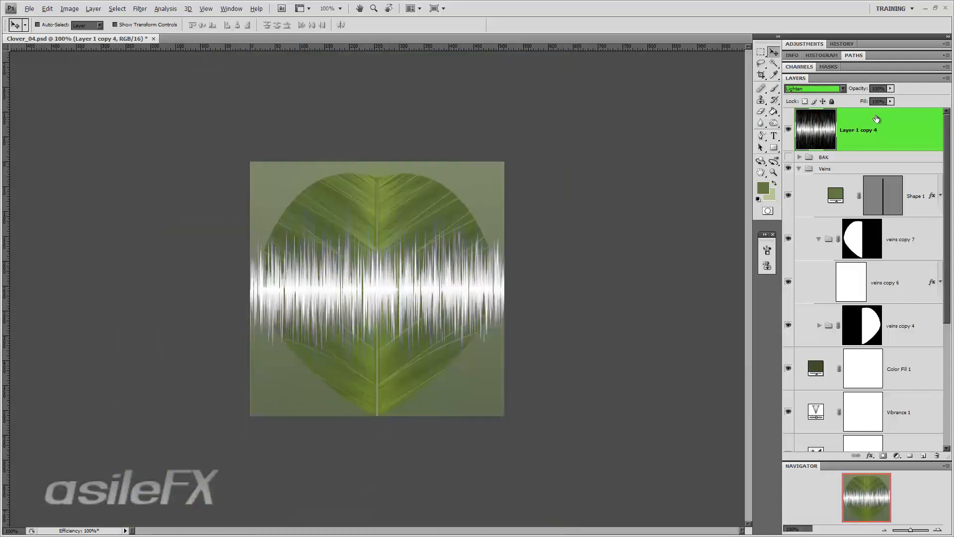
left_click(890, 128)
key("ctrl+t")
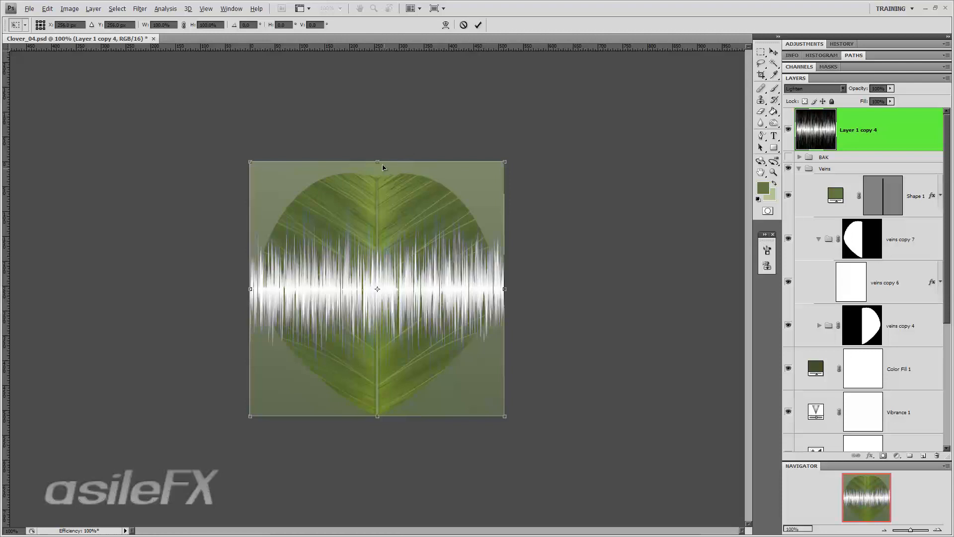
left_click_drag(383, 167, 412, 272)
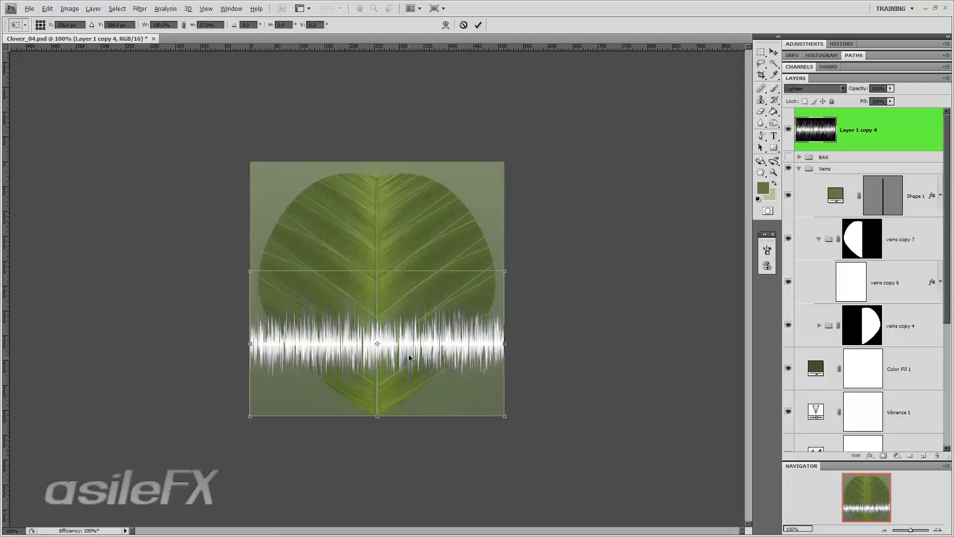
left_click_drag(410, 358, 410, 296)
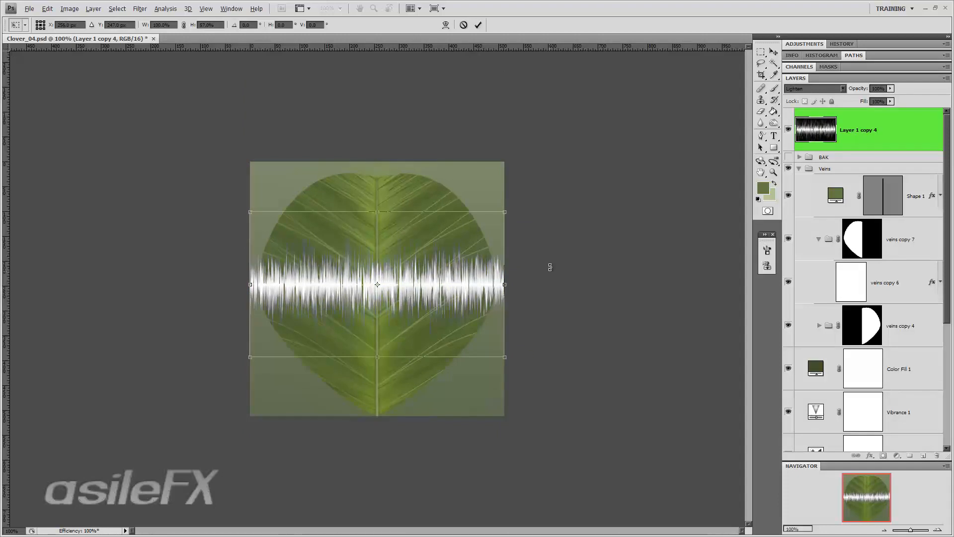
- Rotate the streak band to about 60° and position it diagonally across the leaf, descending from upper left to lower right
left_click_drag(551, 268, 514, 412)
left_click_drag(402, 299, 428, 307)
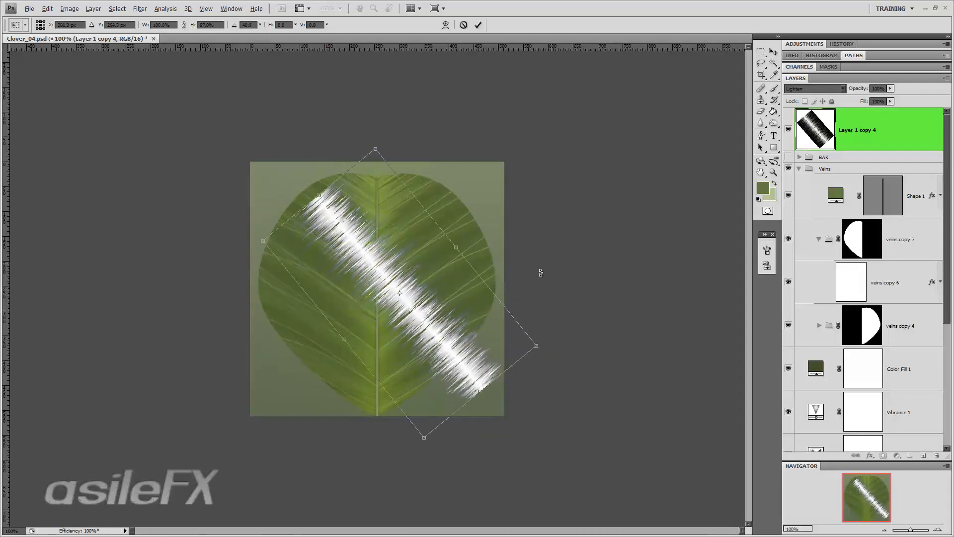
left_click_drag(541, 273, 543, 273)
mouse_move(465, 346)
left_mouse_down()
mouse_move(461, 358)
mouse_move(454, 351)
left_mouse_up()
left_click_drag(618, 347, 618, 348)
left_click(939, 530)
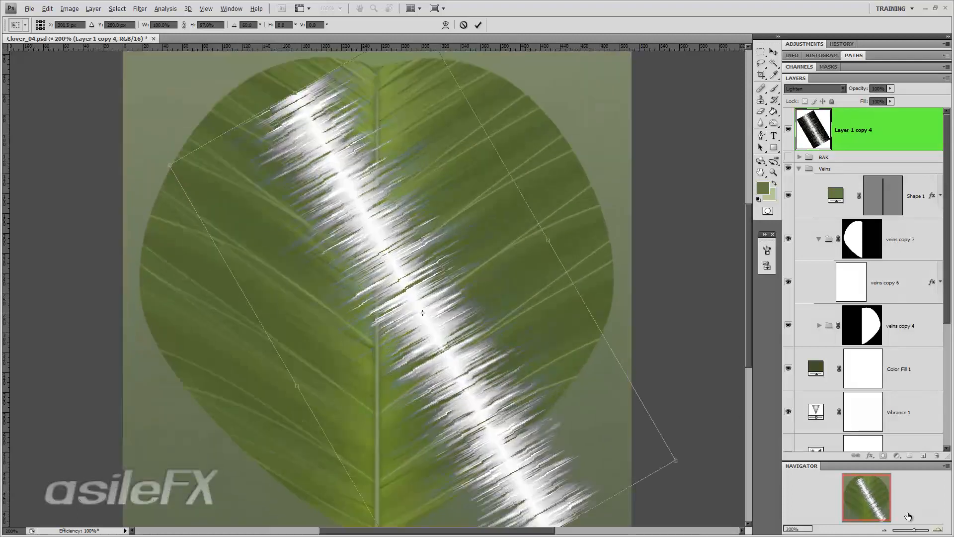
- Narrow the diagonal streak band to about 45% height, adjust its rotation to about 54°, and centre it across the midrib
left_click_drag(551, 247, 497, 278)
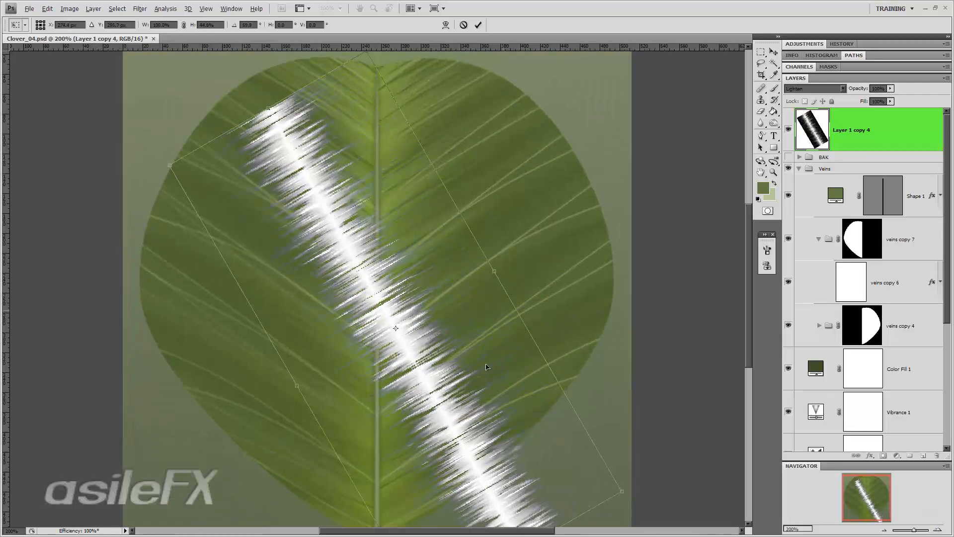
left_click_drag(471, 406, 482, 384)
left_click_drag(684, 337, 687, 326)
mouse_move(598, 374)
left_mouse_down()
mouse_move(601, 363)
mouse_move(596, 376)
left_mouse_up()
left_click_drag(492, 410, 500, 388)
mouse_move(666, 341)
left_mouse_down()
mouse_move(668, 310)
mouse_move(665, 323)
left_mouse_up()
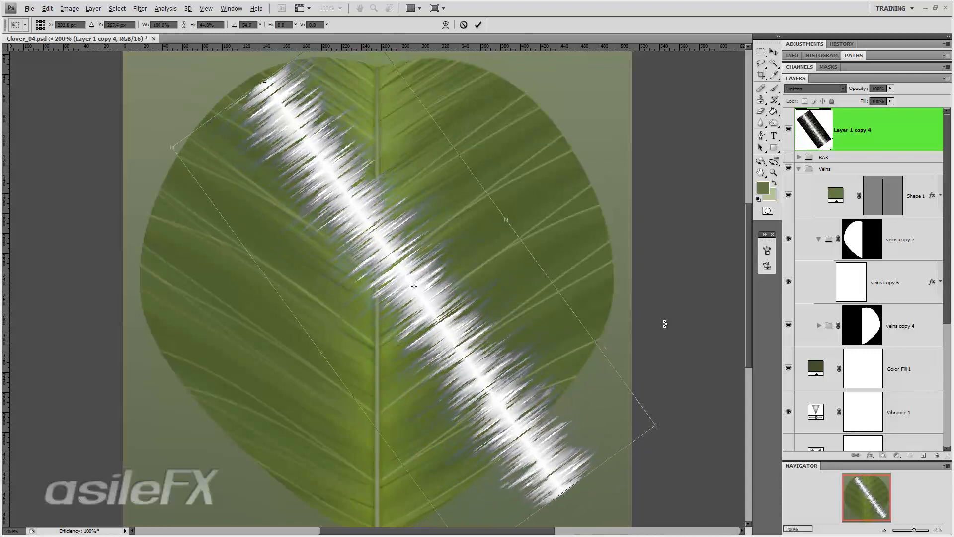
mouse_move(531, 375)
left_mouse_down()
mouse_move(517, 386)
mouse_move(517, 378)
left_mouse_up()
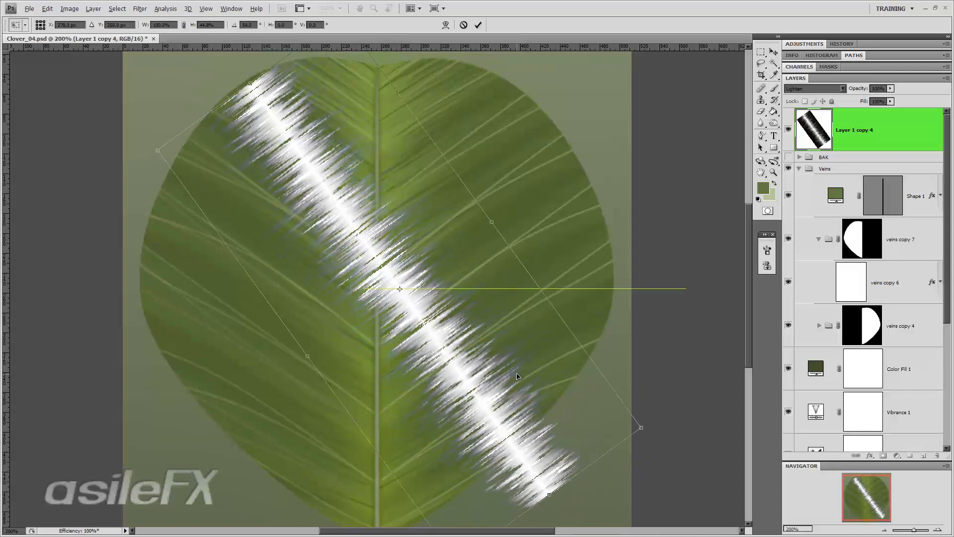
key("Return")
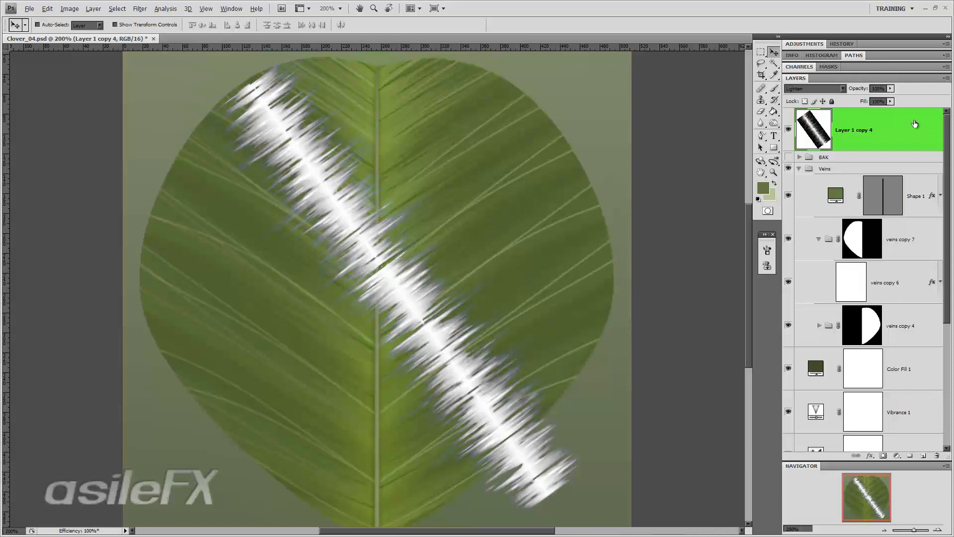
- Try a red Color Overlay on Layer 1 copy 4 using the Color, Multiply, Overlay and Lighter Color blend modes
double_click(914, 123)
left_click(638, 340)
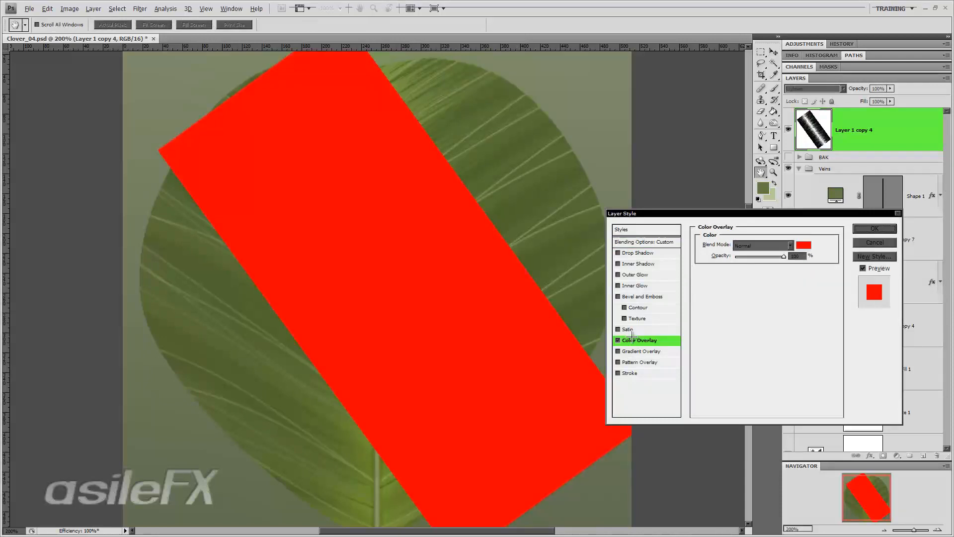
left_click(761, 246)
left_click(768, 475)
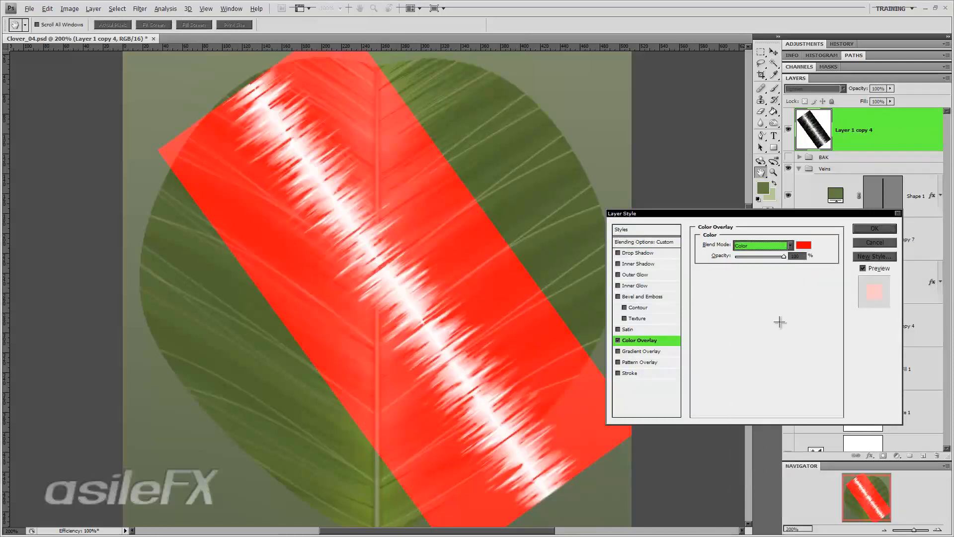
left_click(761, 245)
left_click(768, 278)
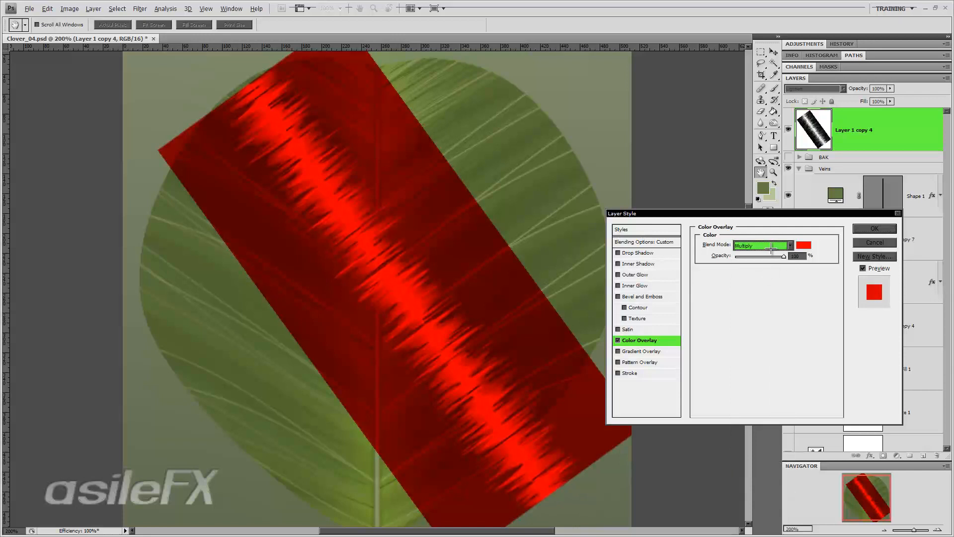
scroll(771, 247, "down", 9)
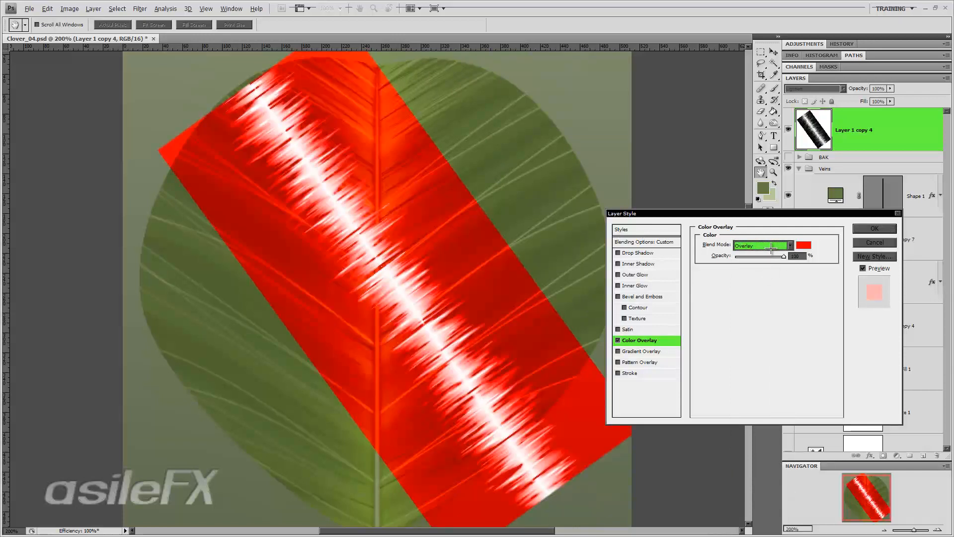
scroll(771, 249, "up", 1)
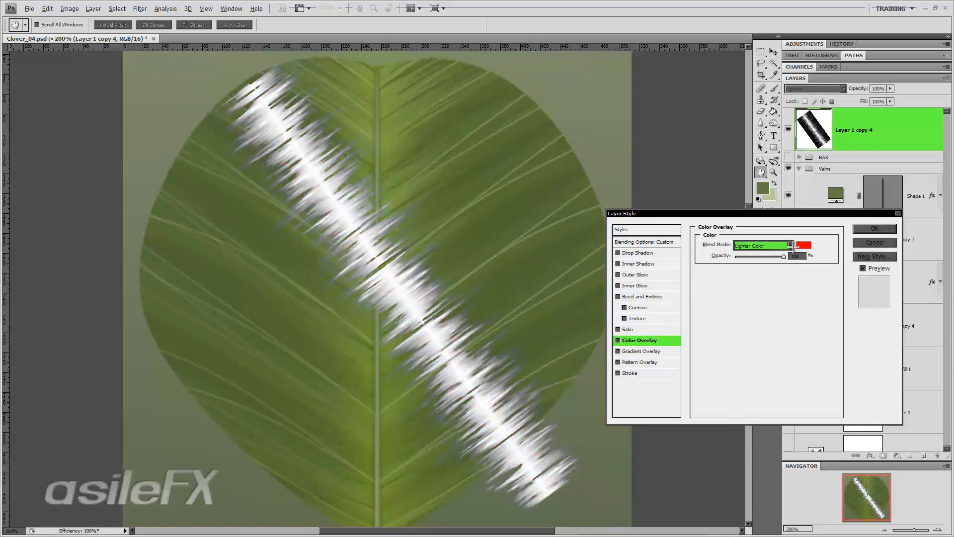
- Try the pale green background colour b7c399 as the overlay colour
left_click(804, 245)
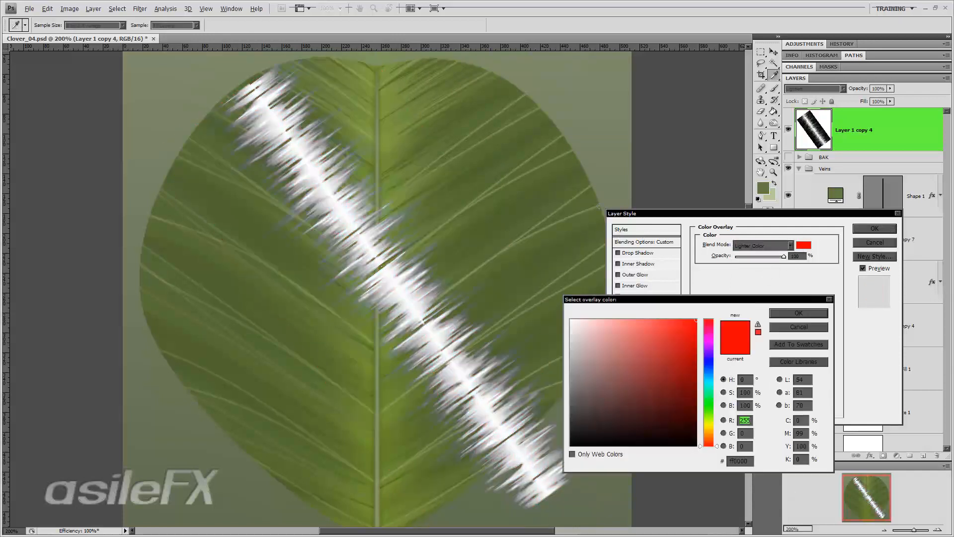
left_click(550, 215)
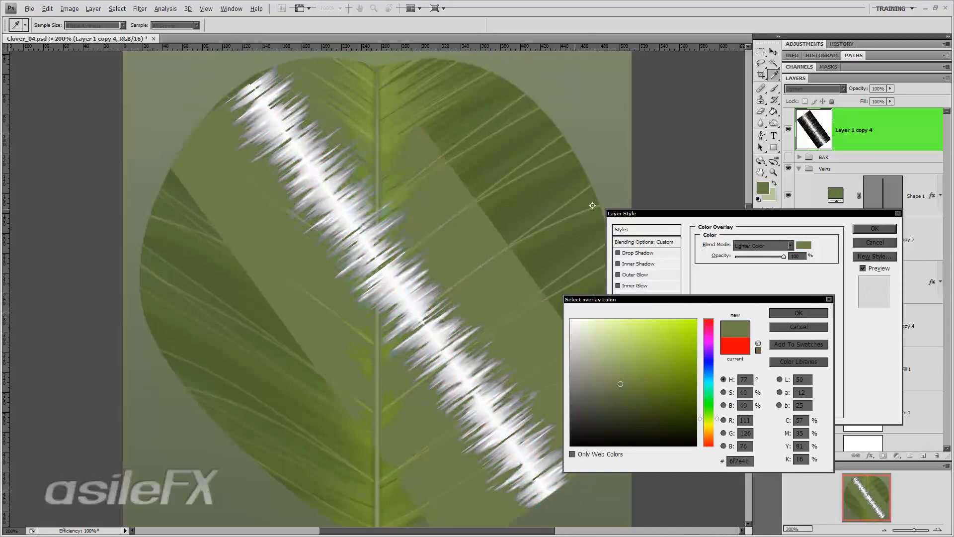
left_click(773, 194)
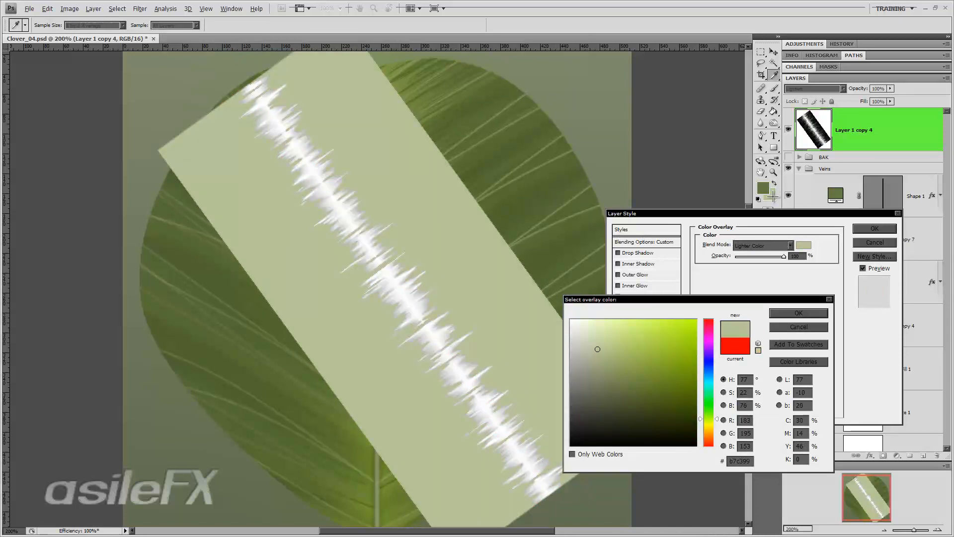
left_click(798, 312)
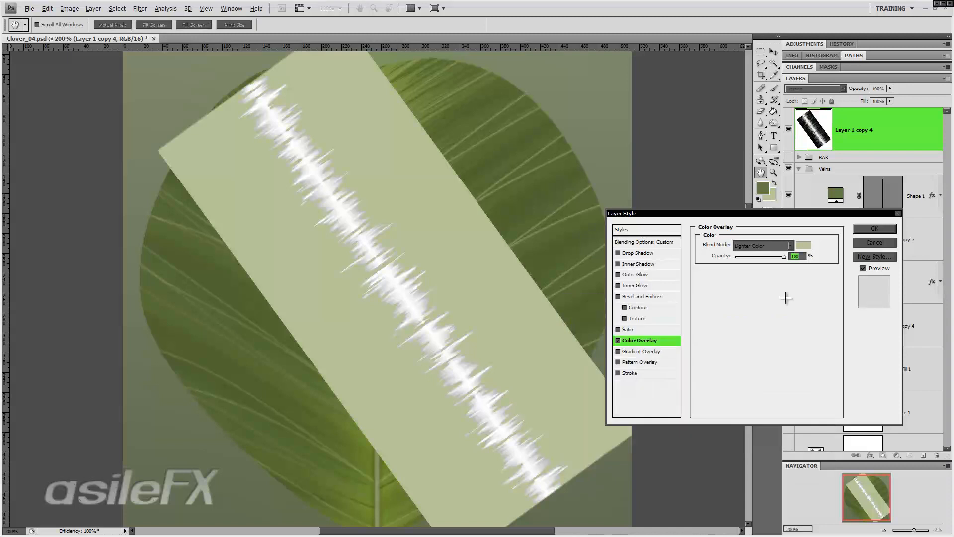
- Try the pale green overlay in blend modes from Linear Burn through Color Dodge to Hue, and discard the layer style
left_click(763, 246)
left_click(747, 303)
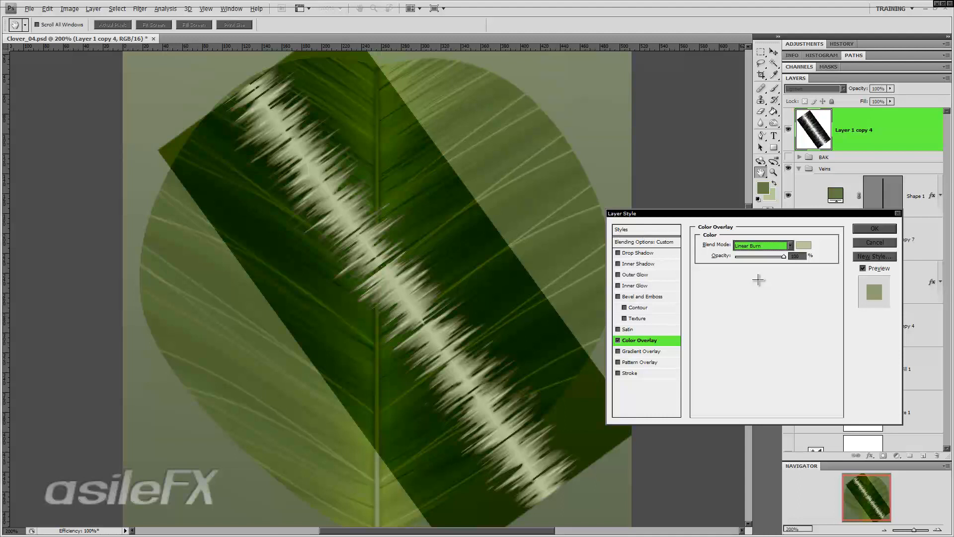
key("Down")
key("Down")
key("Down")
key("Down")
key("Down")
key("Down")
key("Down")
key("Down")
key("Down")
key("Down")
key("Down")
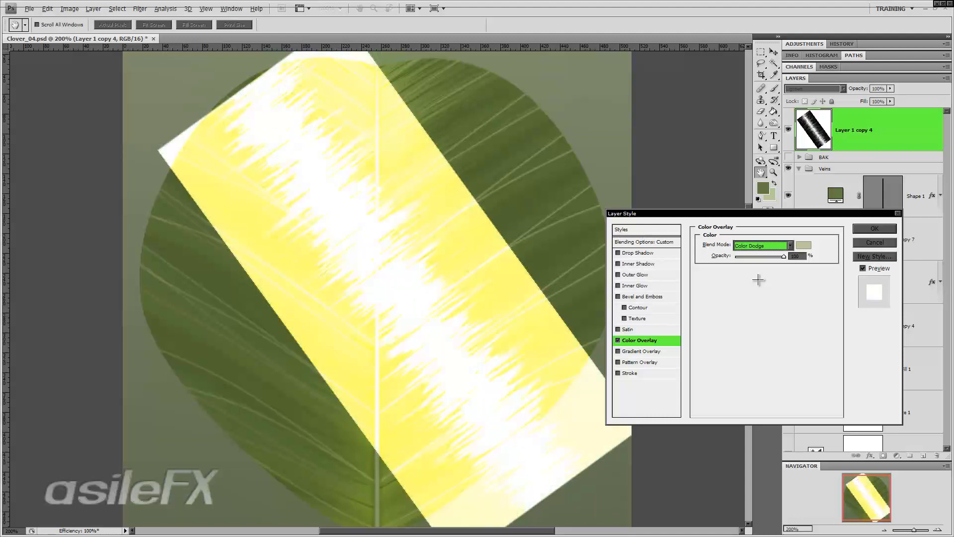
key("Down")
key("Down")
key("Down")
key("Down")
key("Down")
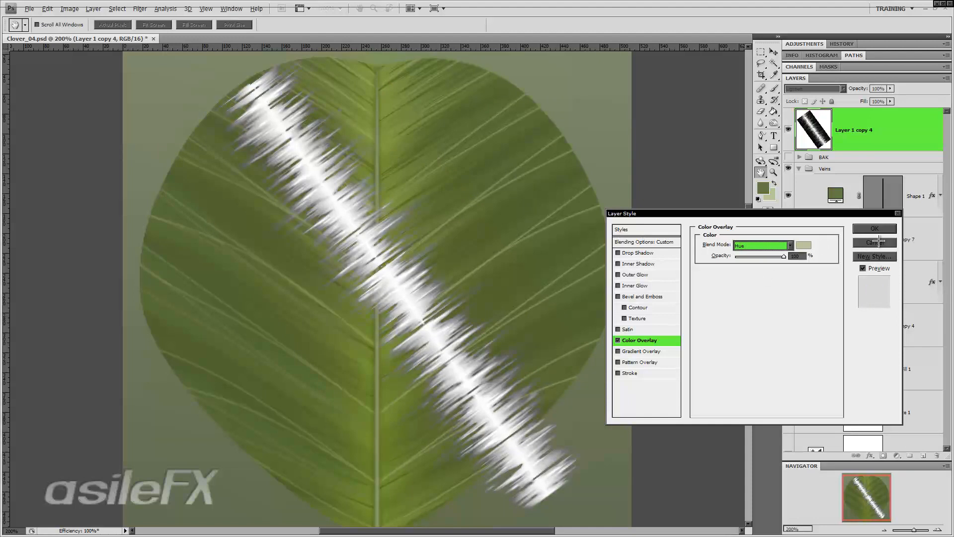
left_click(881, 242)
- Duplicate Layer 1 copy 4 and flip the duplicate horizontally so the two streak bands cross
key("v")
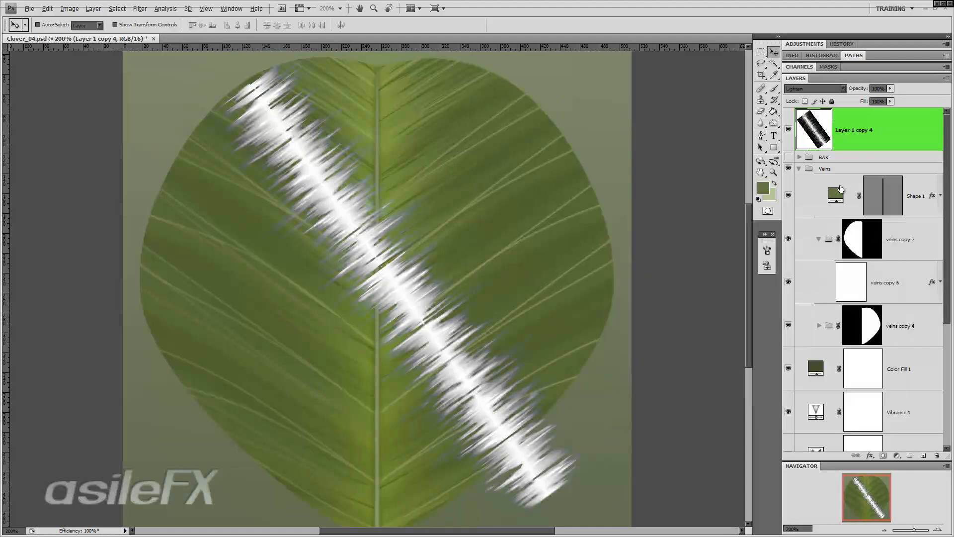
left_click(884, 530)
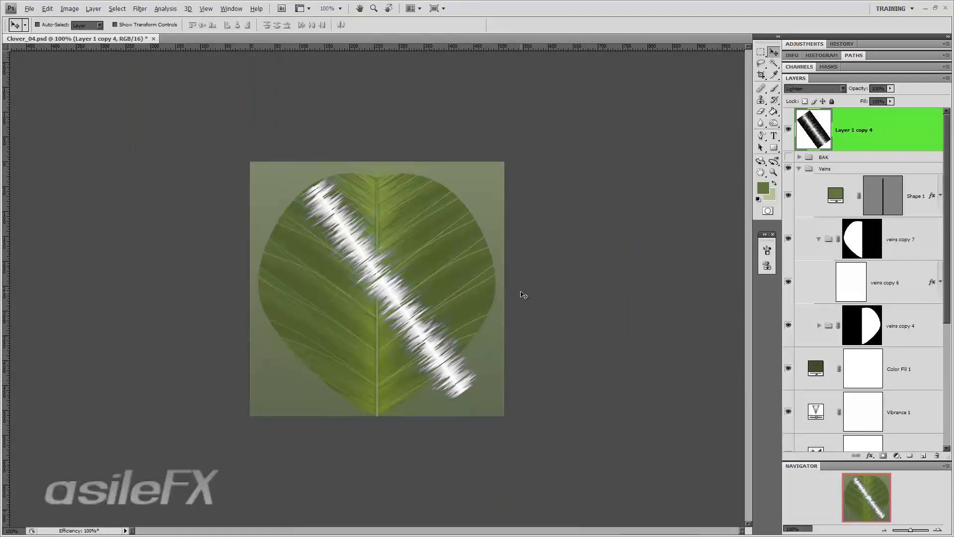
left_click_drag(853, 143, 922, 450)
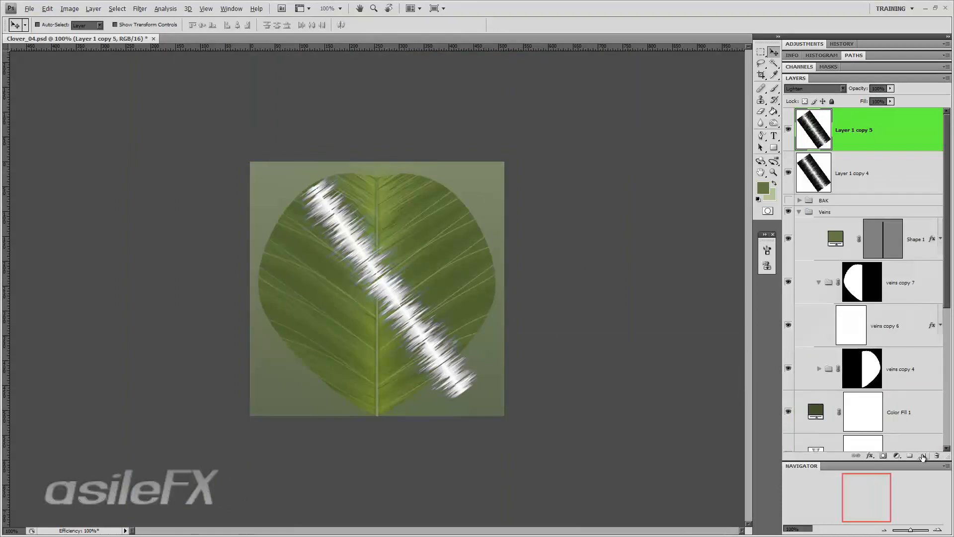
key("ctrl+t")
right_click(382, 245)
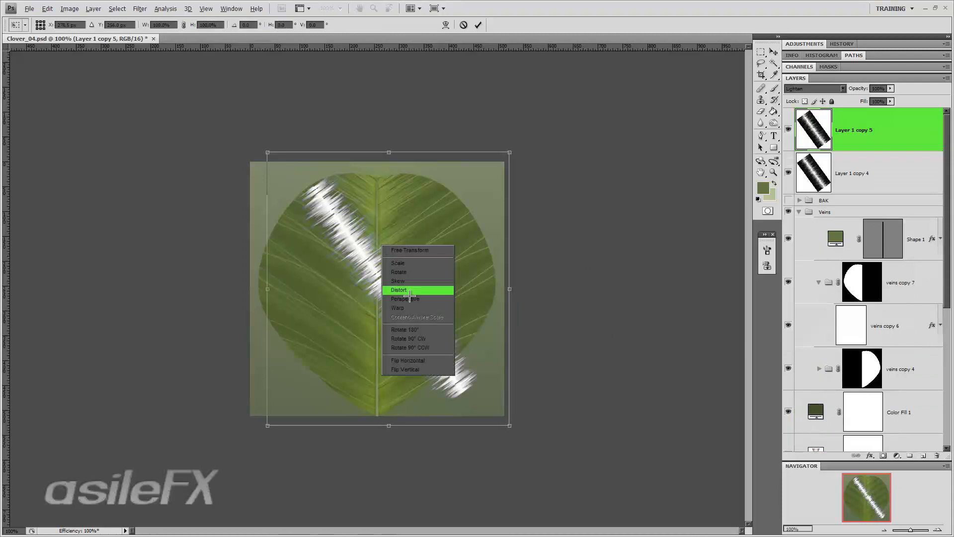
left_click(424, 359)
key("Return")
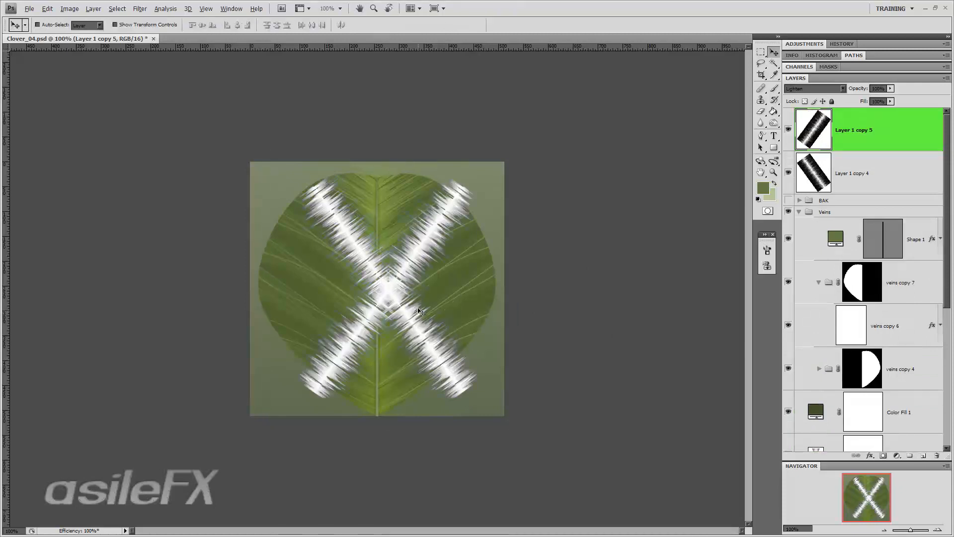
- Try moving Layer 1 copy 5 toward the leaf's lower-left area and flipping it vertically and horizontally
left_click_drag(424, 289, 357, 347)
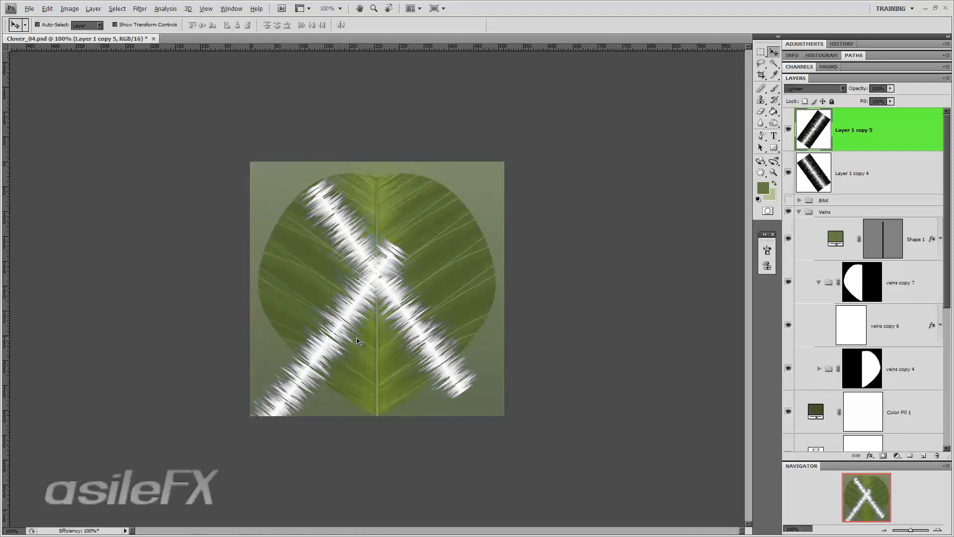
key("ctrl+t")
right_click(352, 314)
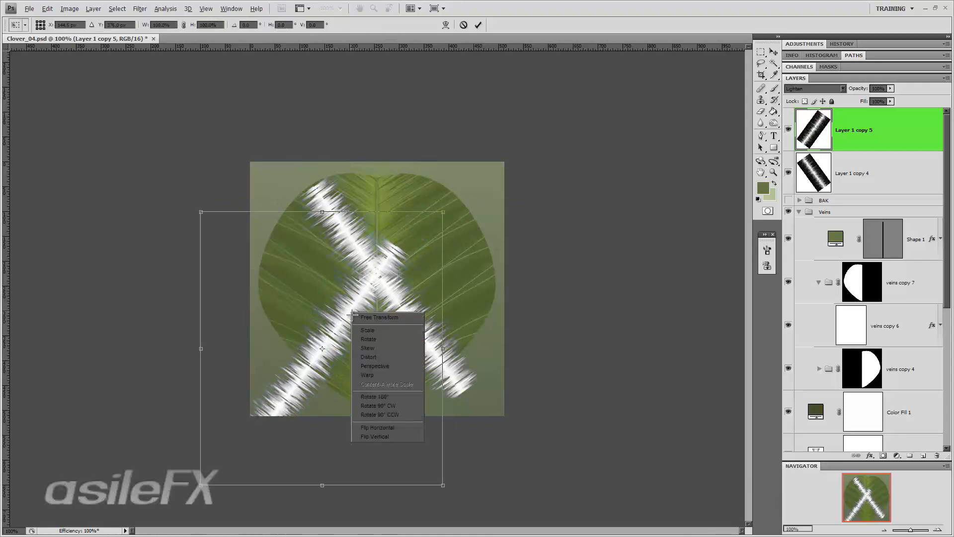
left_click(393, 436)
right_click(367, 354)
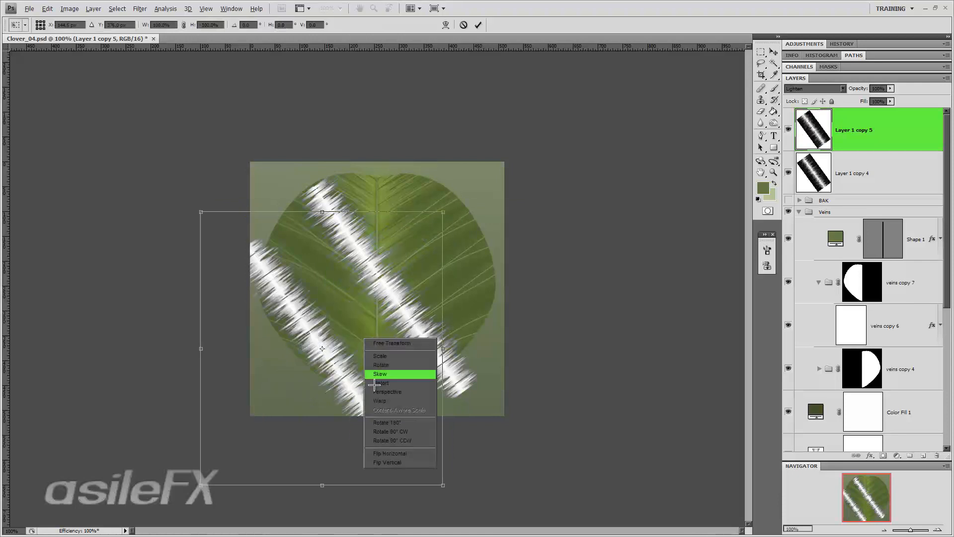
left_click(398, 453)
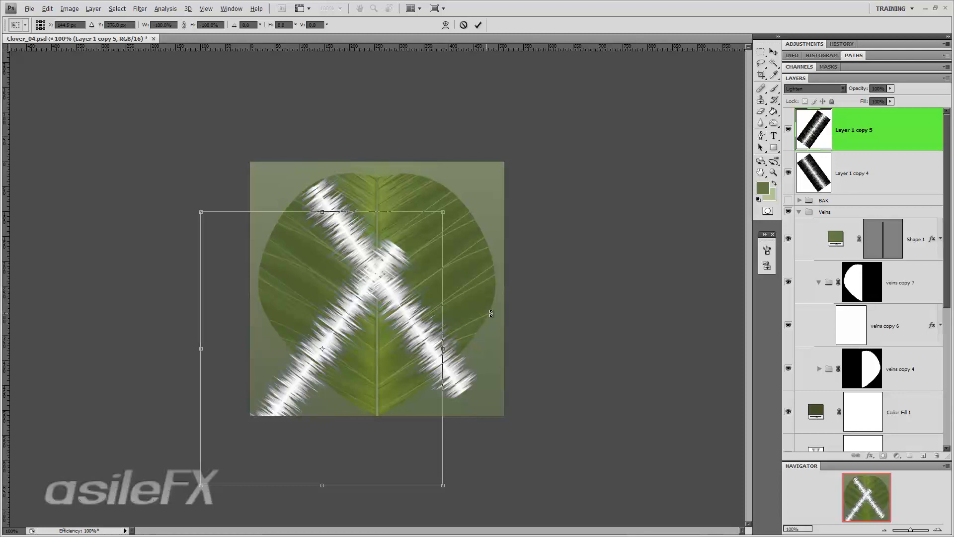
mouse_move(164, 438)
left_mouse_down()
mouse_move(142, 397)
mouse_move(133, 346)
left_mouse_up()
key("ctrl+z")
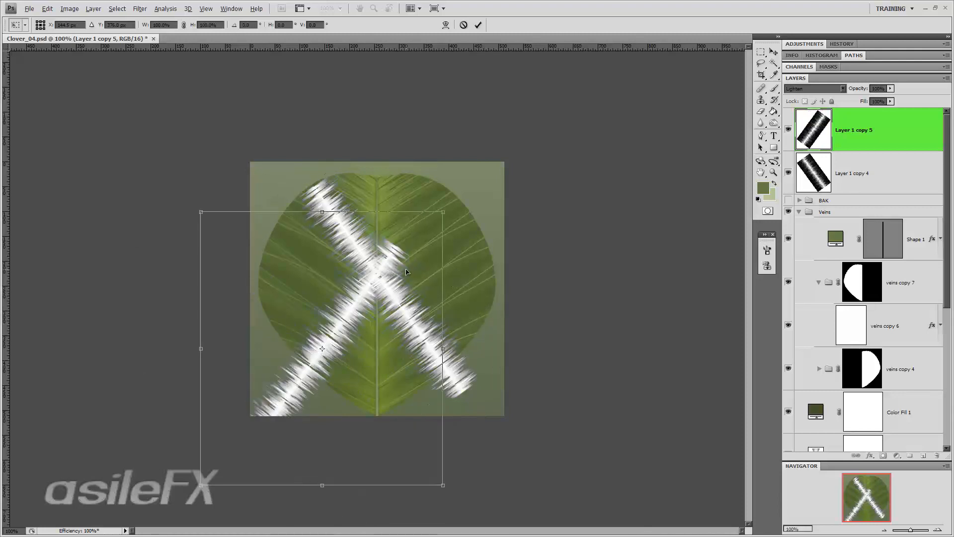
key("Return")
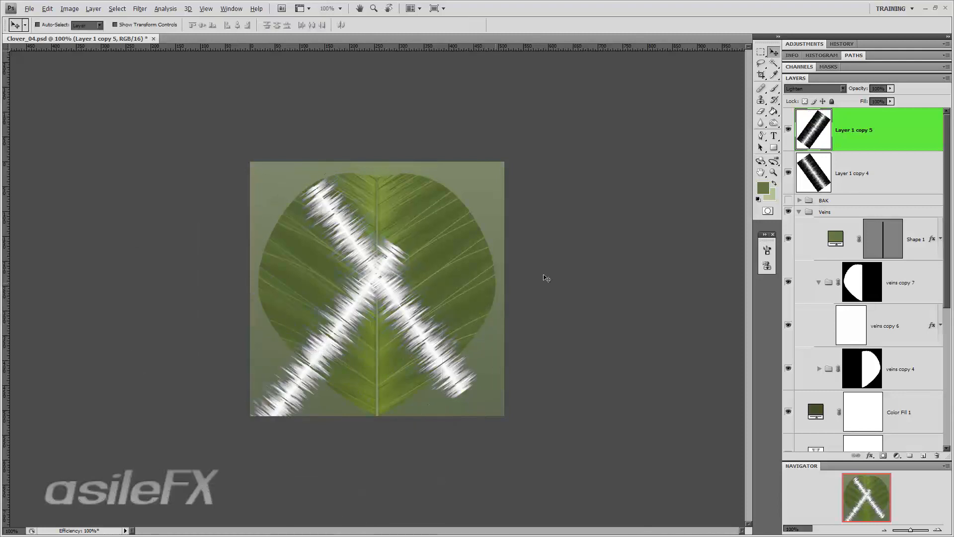
- Revert the document history to the Duplicate Layer state, removing the flip and move of Layer 1 copy 5
double_click(890, 45)
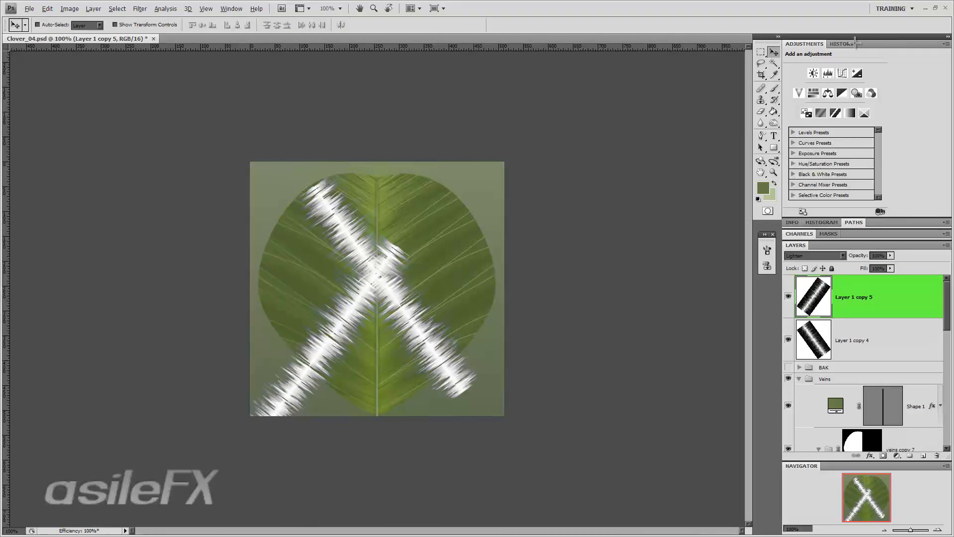
left_click(854, 44)
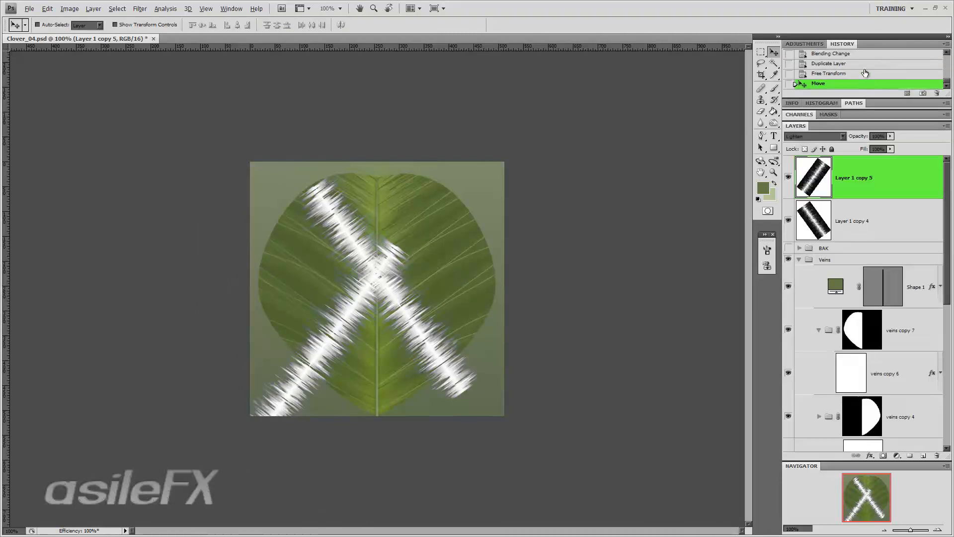
left_click(867, 64)
left_click(870, 73)
right_click(870, 73)
left_click(885, 87)
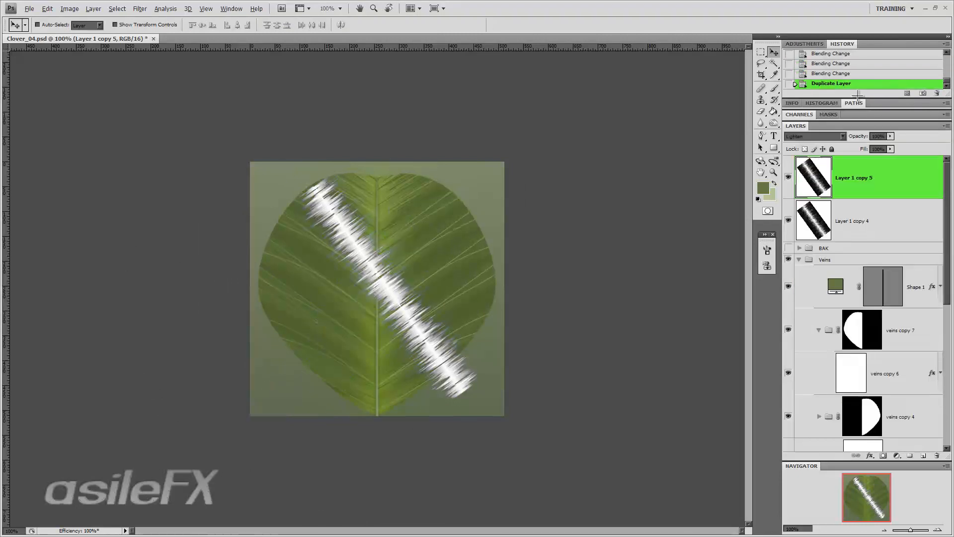
key("ctrl+t")
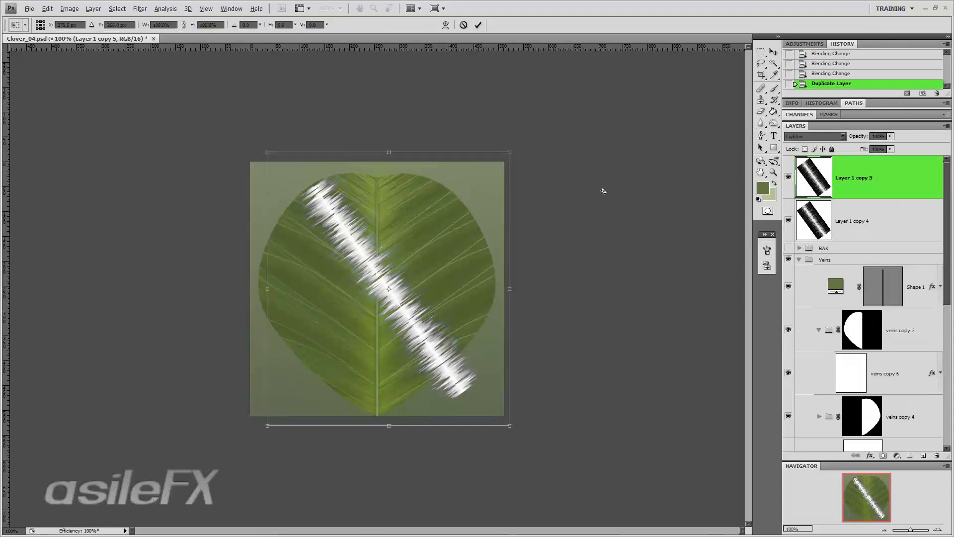
left_click_drag(604, 191, 262, 166)
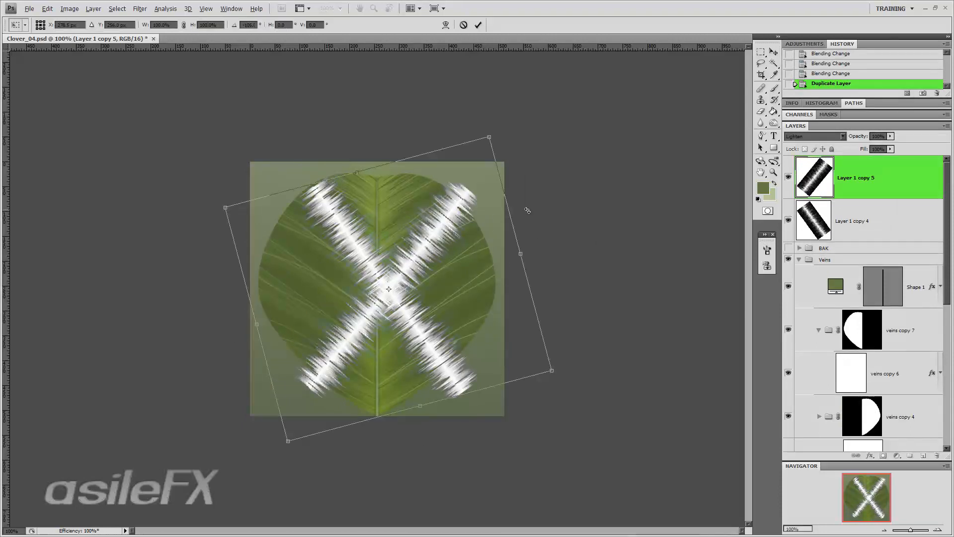
key("Escape")
- Rotate Layer 1 copy 5 about 105 degrees counterclockwise and move it so the streak band runs across the leaf's lower-left half
key("ctrl+t")
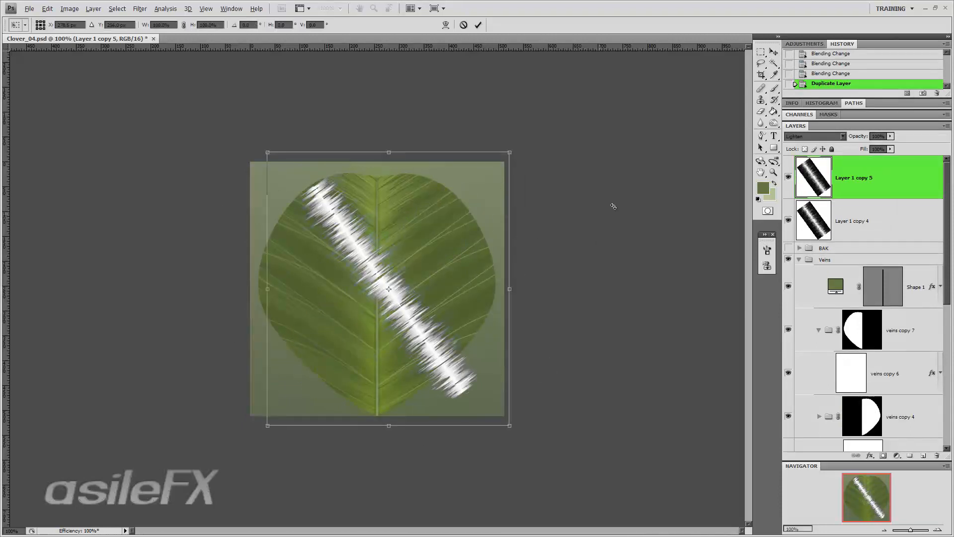
left_click_drag(621, 206, 294, 141)
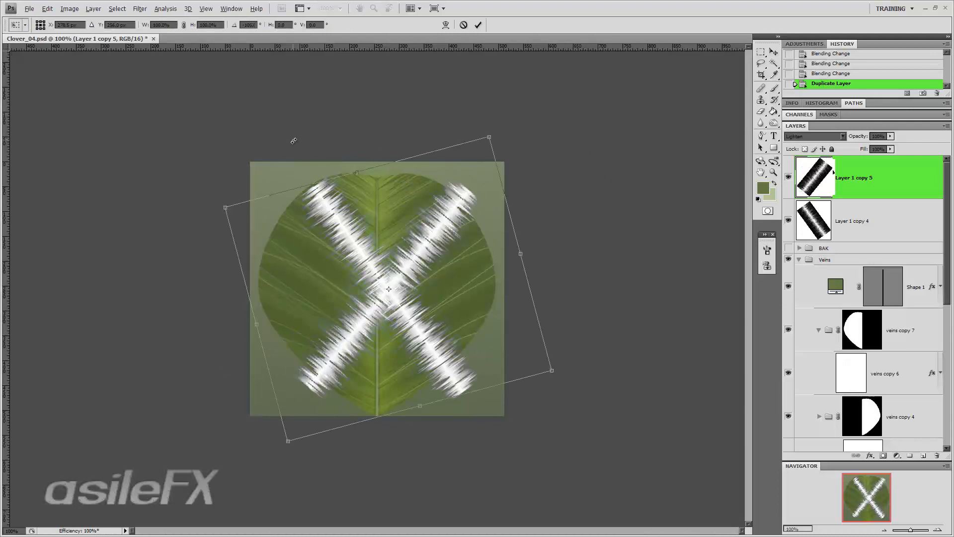
left_click_drag(430, 283, 368, 354)
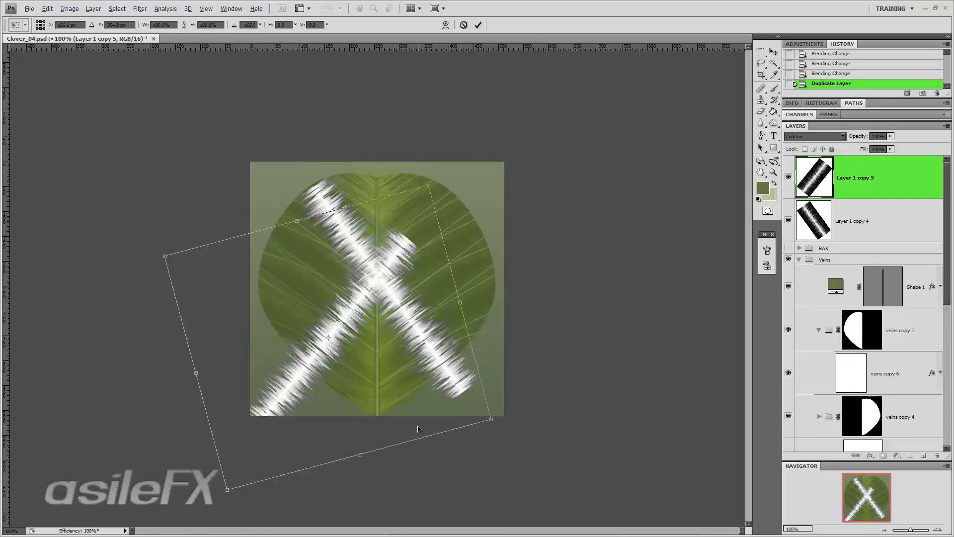
key("Return")
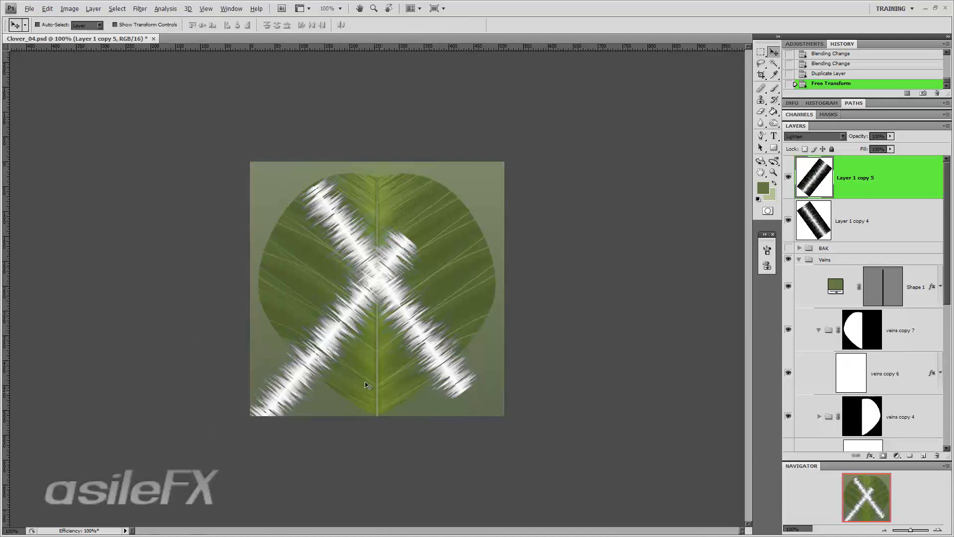
left_click_drag(358, 382, 359, 385)
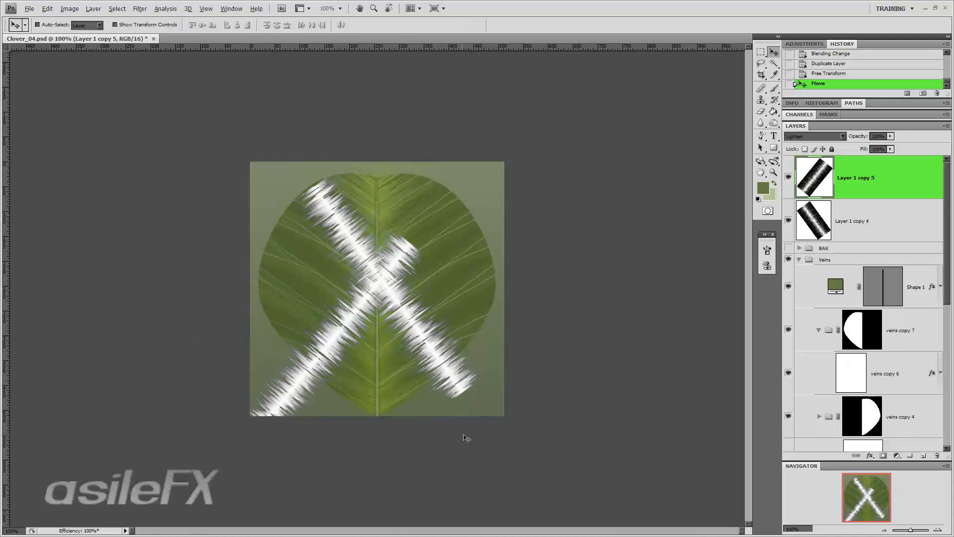
- Add a horizontal guide across the streak bands' lower ends and nudge both bands so they cross on the midrib guide
left_click_drag(442, 357, 442, 357)
left_click_drag(458, 46, 492, 381)
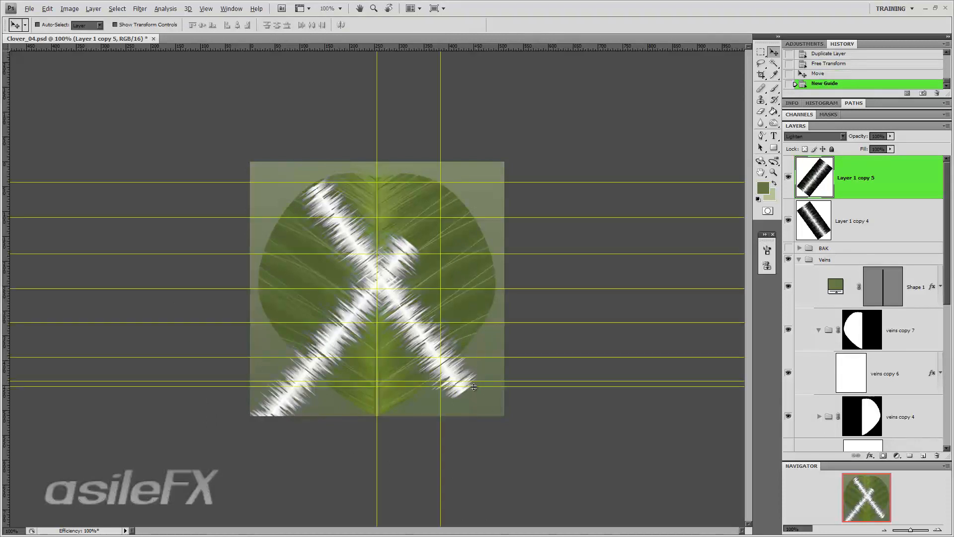
left_click(937, 530)
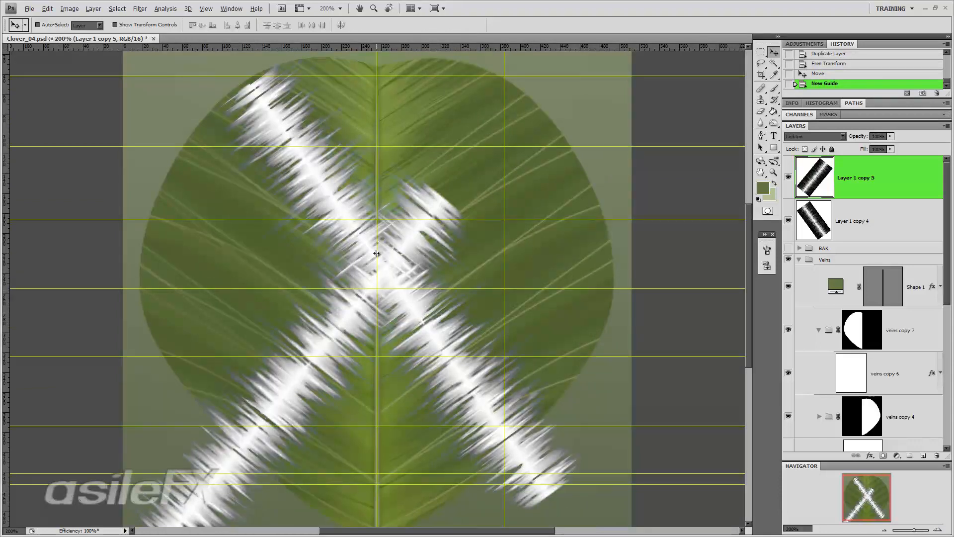
left_click(852, 221)
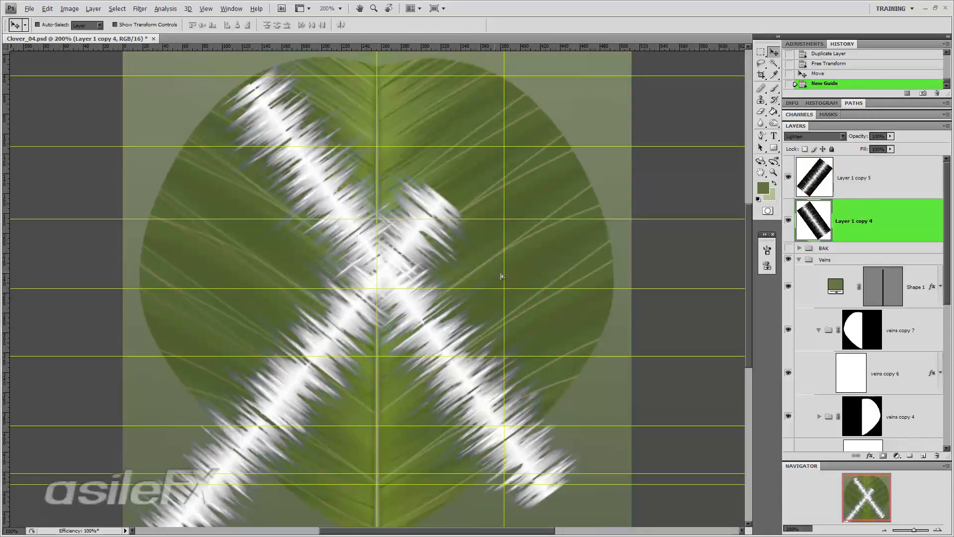
left_click_drag(498, 275, 505, 276)
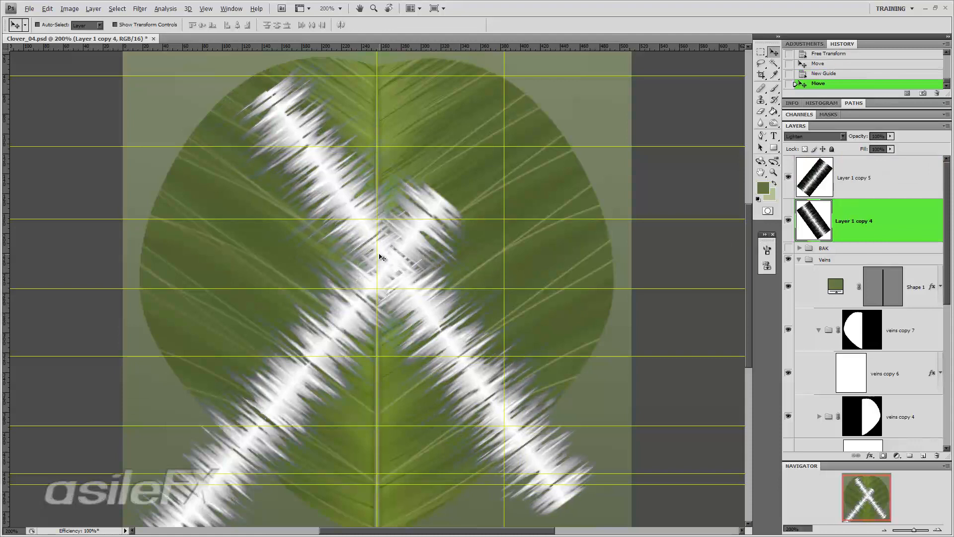
left_click(863, 179)
left_click_drag(475, 328, 460, 321)
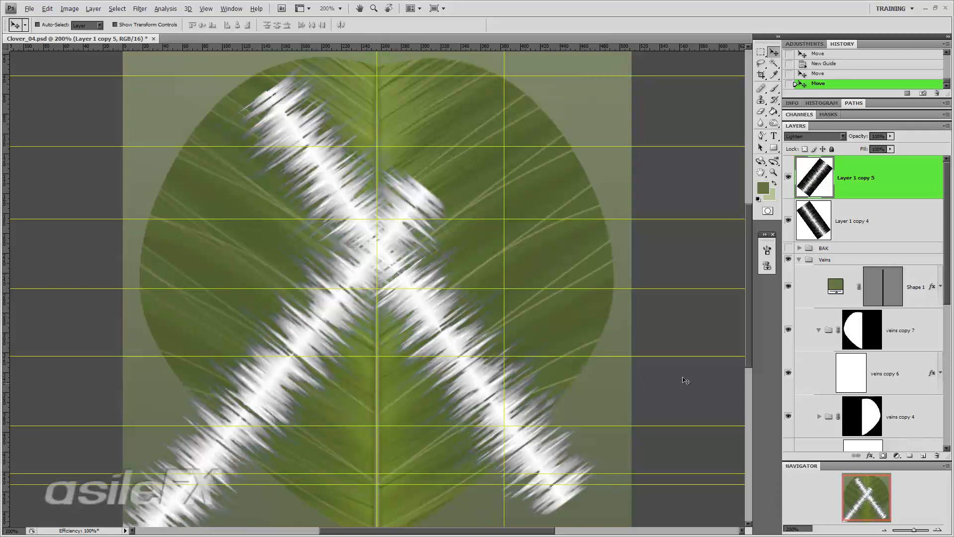
- Rotate Layer 1 copy 4 about 3 degrees counterclockwise and shift it slightly right to mirror the other streak band
left_click(877, 230)
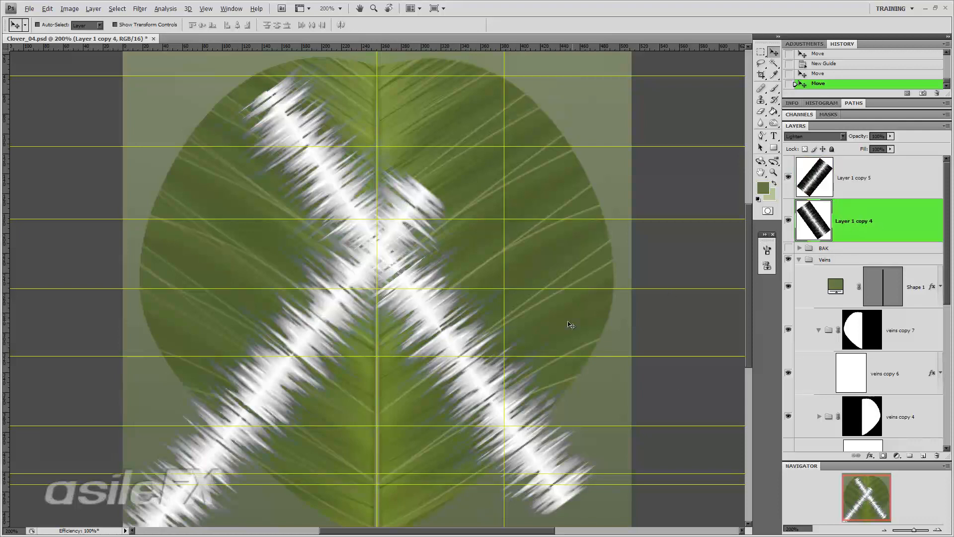
key("ctrl+t")
left_click_drag(696, 317, 696, 300)
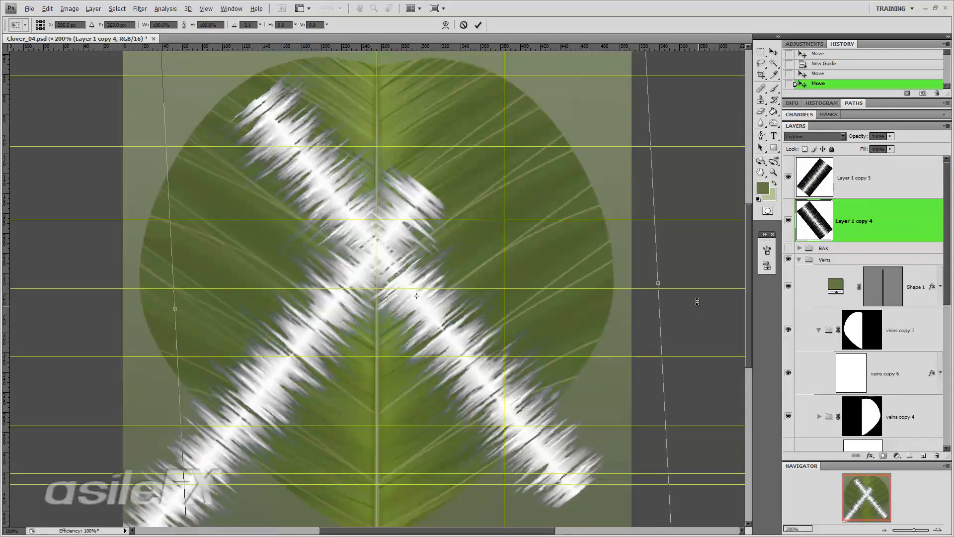
left_click_drag(434, 326, 442, 325)
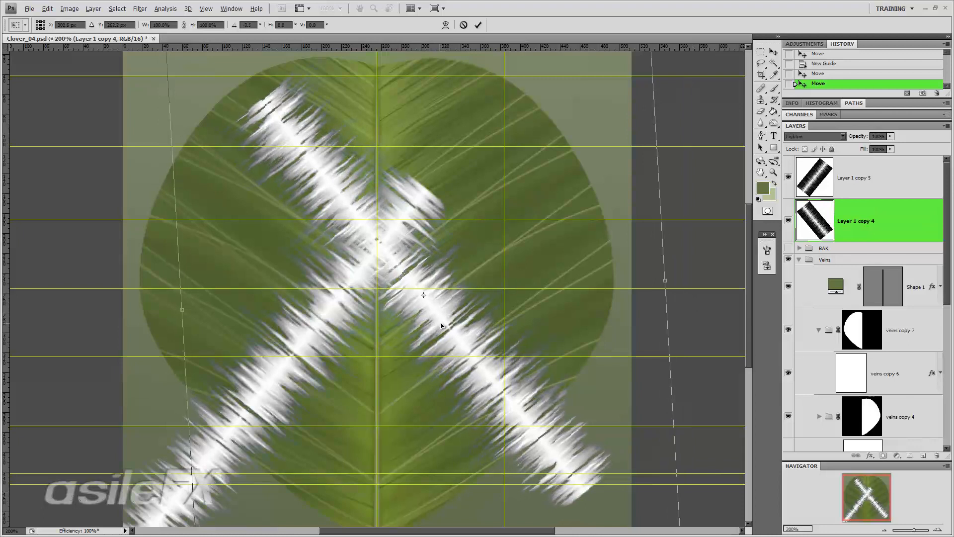
key("Return")
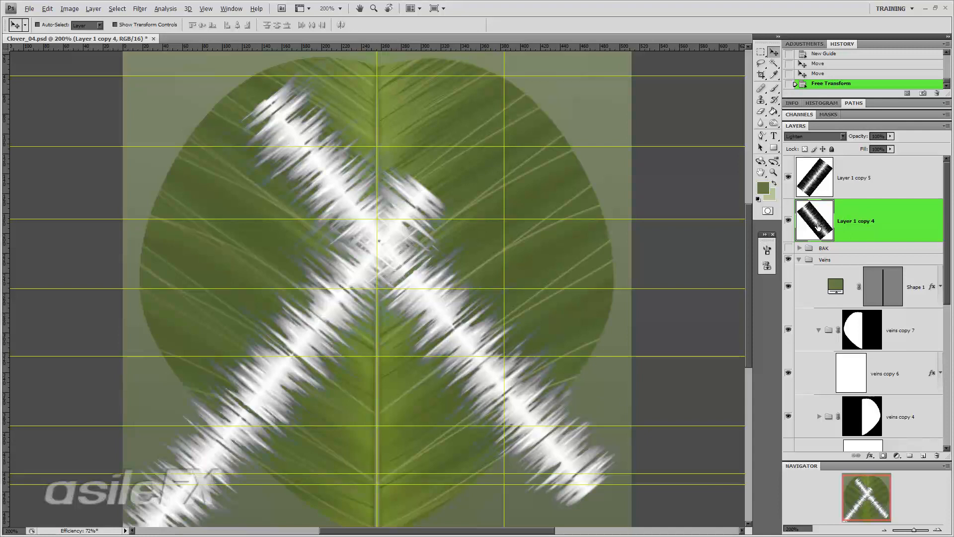
left_click(788, 221)
left_click(789, 221)
- Mask Layer 1 copy 4 from a selection of the canvas's left half, inverting the mask so only the right half shows
left_click(885, 529)
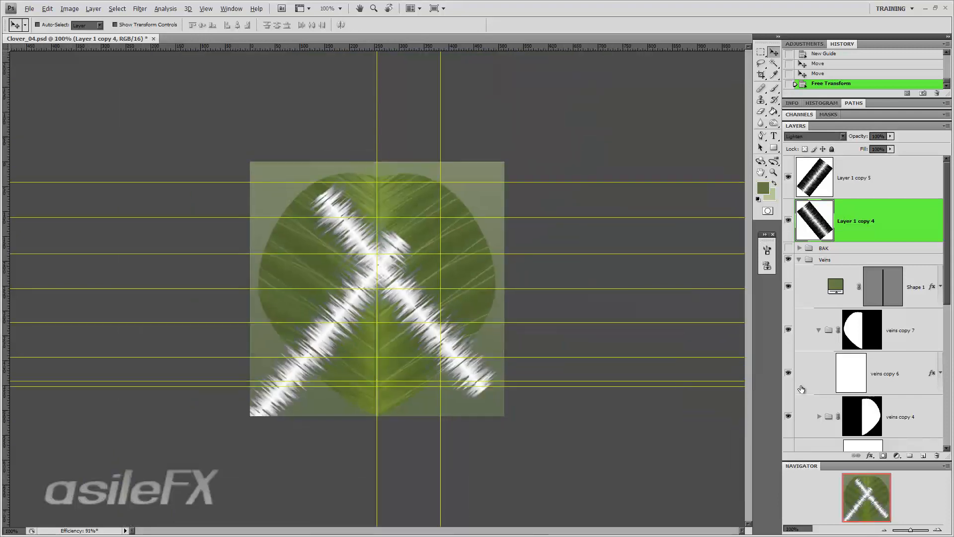
left_click(761, 49)
left_click_drag(250, 162, 378, 415)
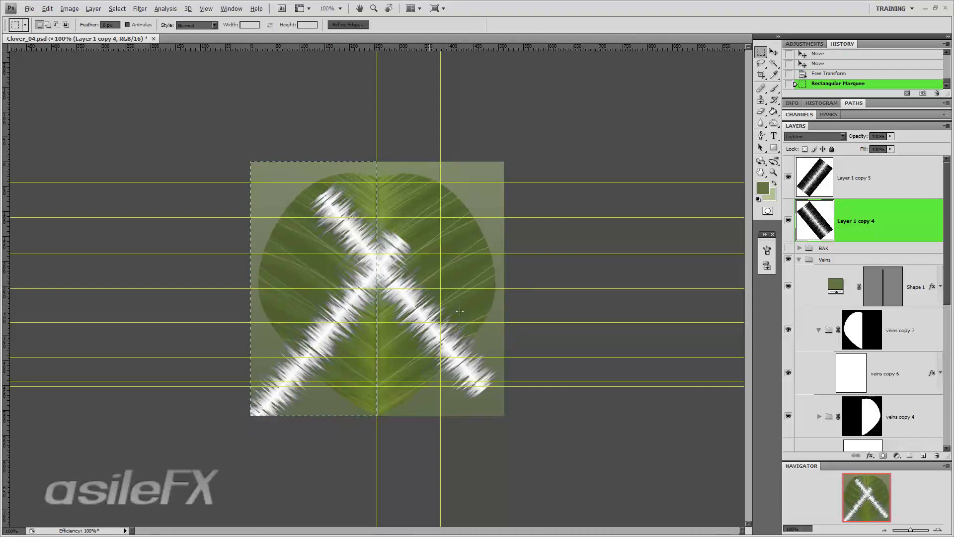
left_click(884, 456)
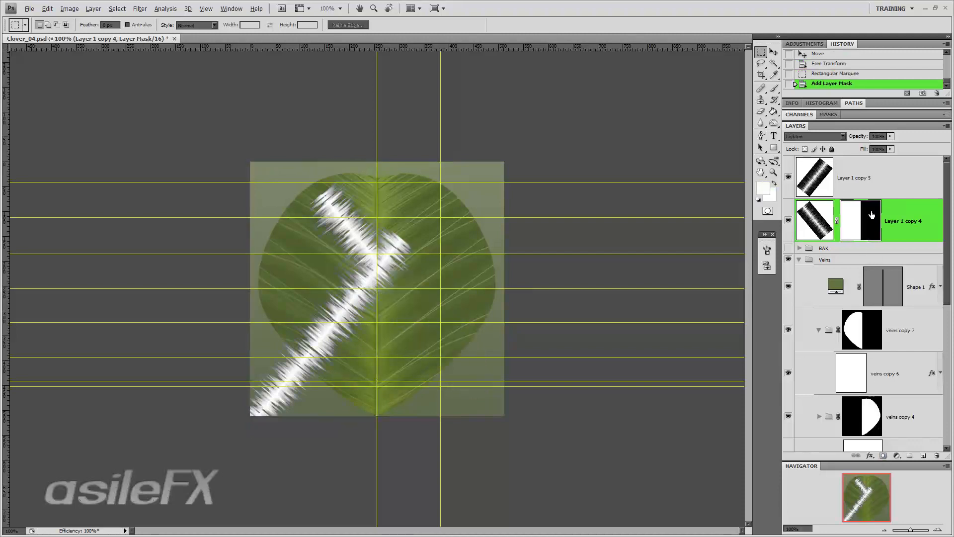
key("ctrl+i")
- Select the canvas's left half up to the midrib guide and add it as a layer mask on Layer 1 copy 5
left_click(872, 180)
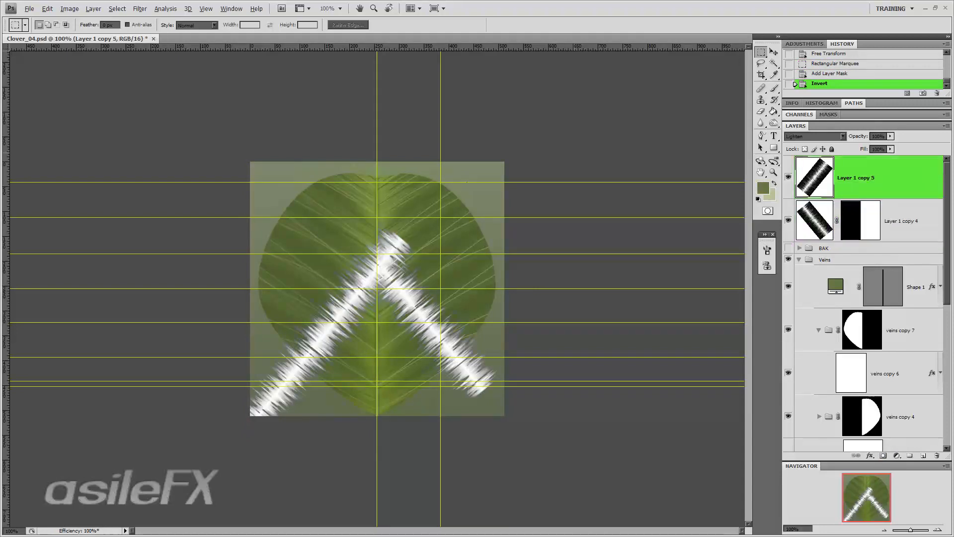
left_click_drag(237, 139, 413, 533)
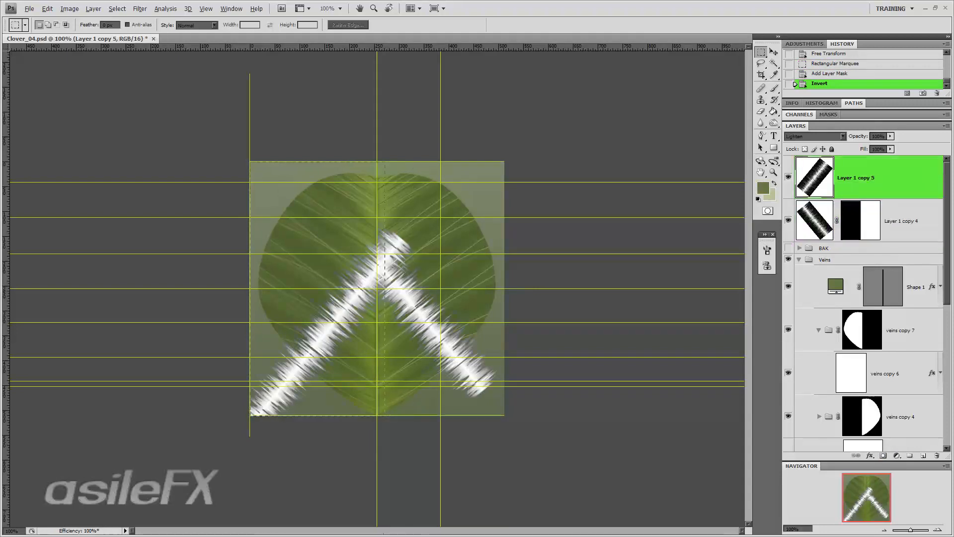
left_click(883, 455)
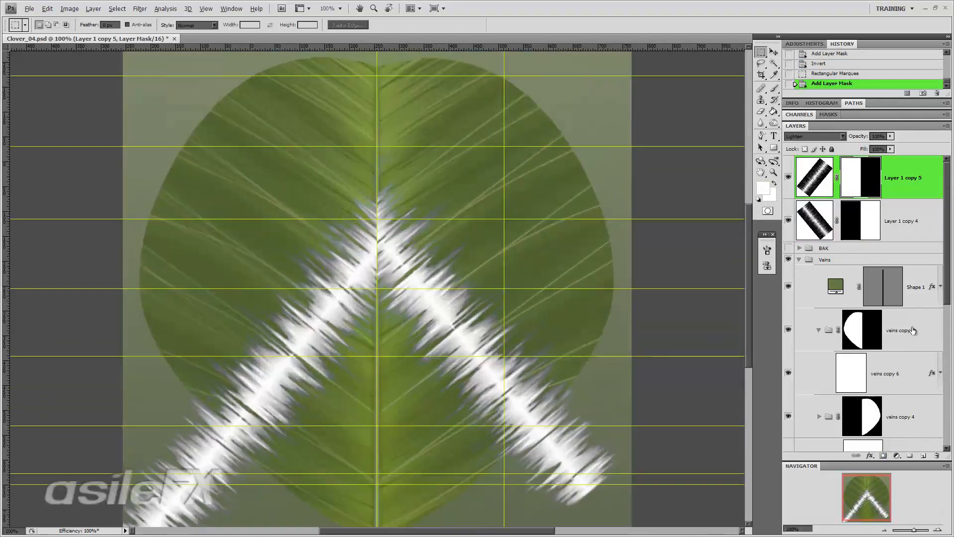
left_click(938, 530)
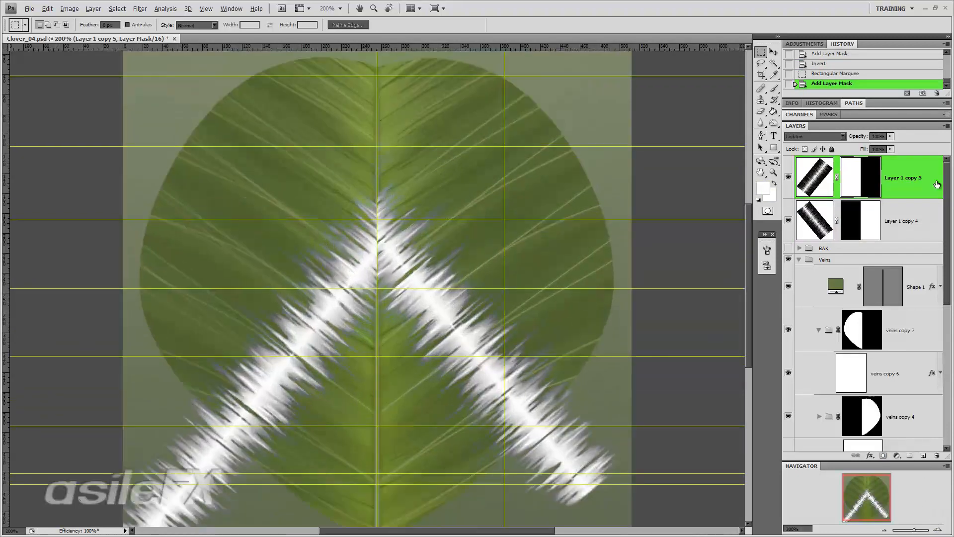
- Group Layer 1 copy 5 and Layer 1 copy 4 into a new layer group with the default settings
left_click(915, 218)
left_click(918, 174, "shift")
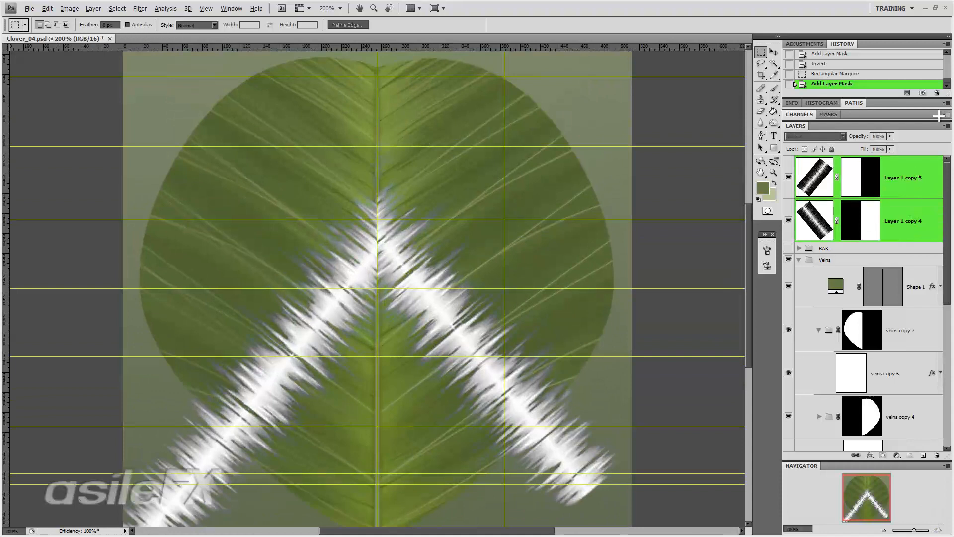
left_click(946, 125)
left_click(914, 178)
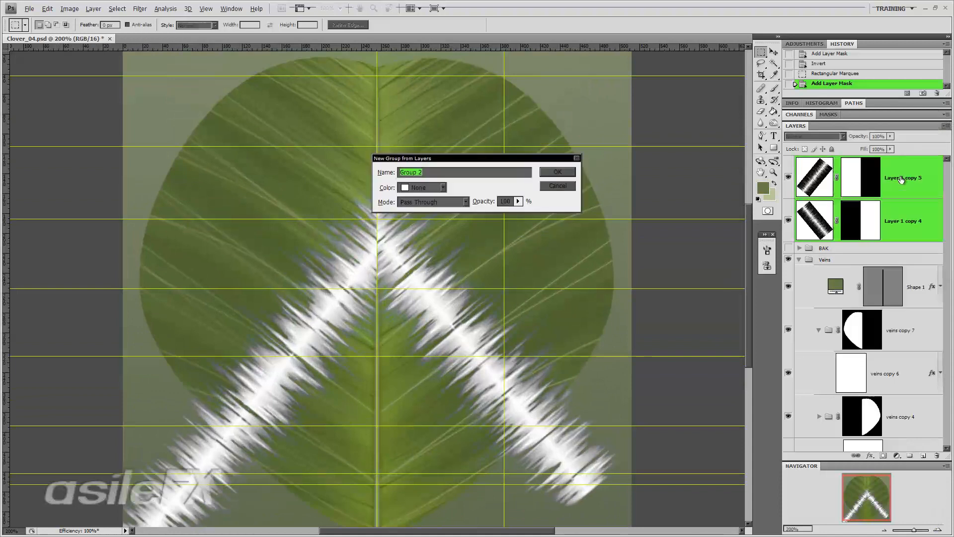
key("Return")
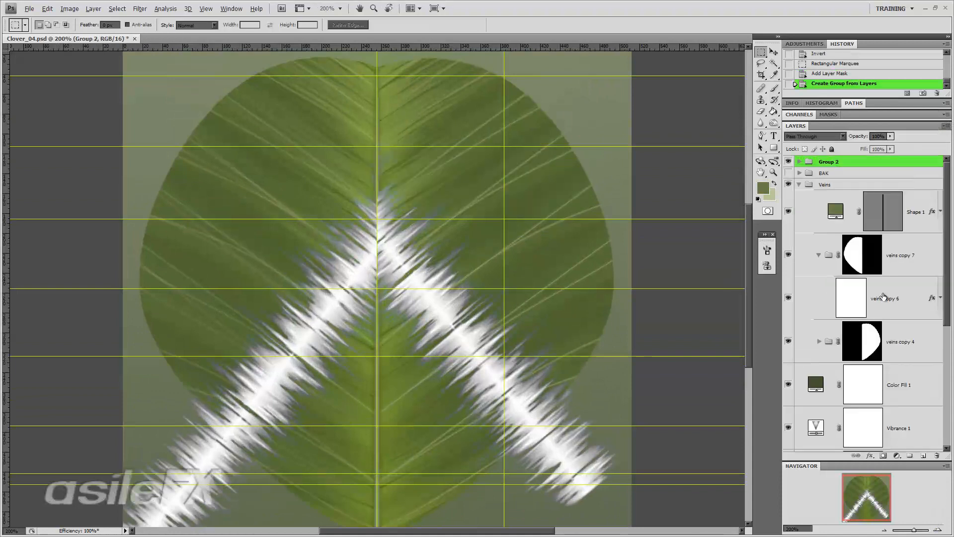
- Apply a Perspective transform to Group 2, narrowing its lower edge so the two streak bands run more steeply
left_click(799, 161)
scroll(880, 324, "down", 6)
scroll(880, 325, "up", 6)
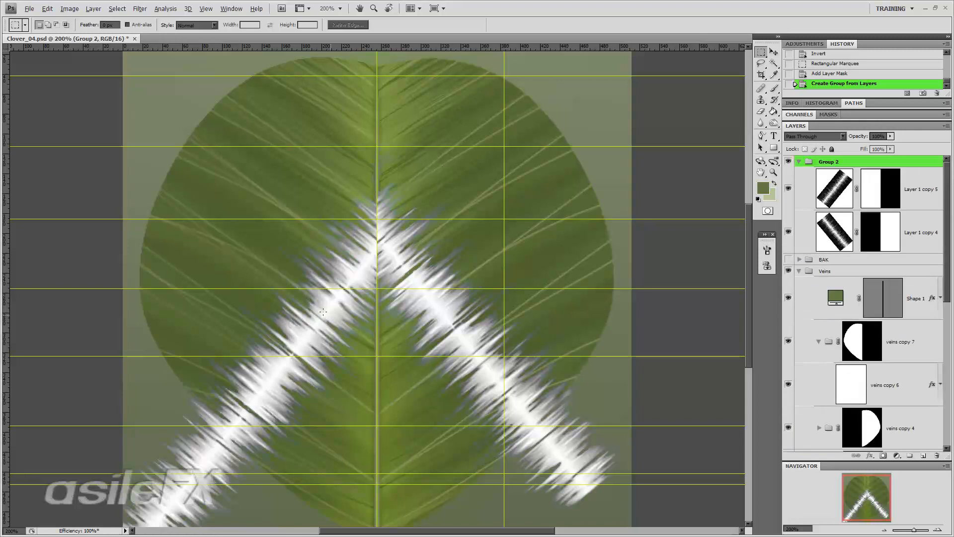
left_click(883, 529)
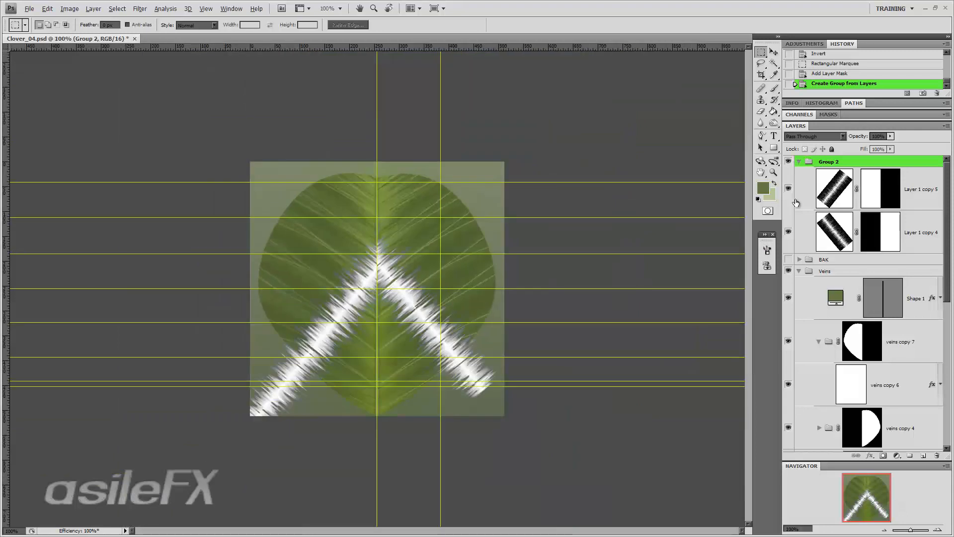
key("ctrl+t")
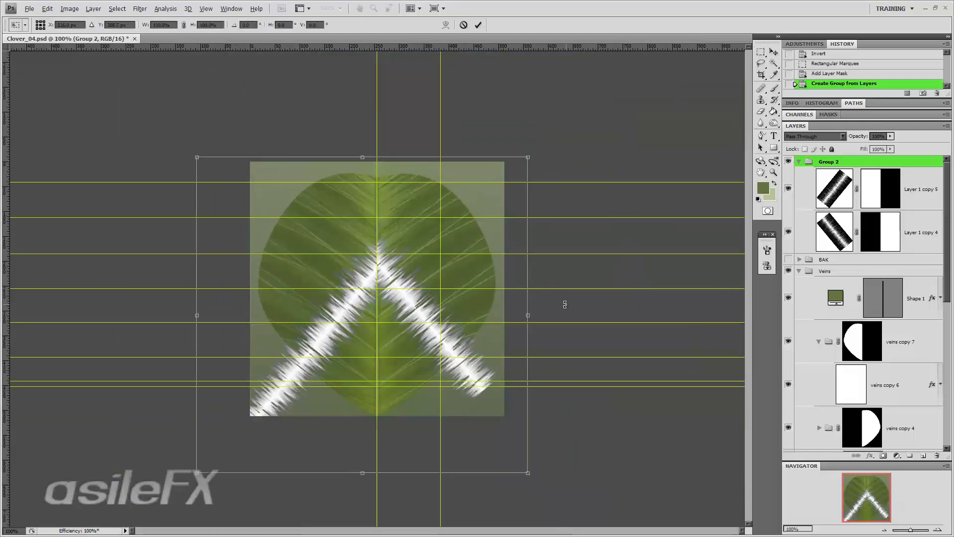
right_click(411, 267)
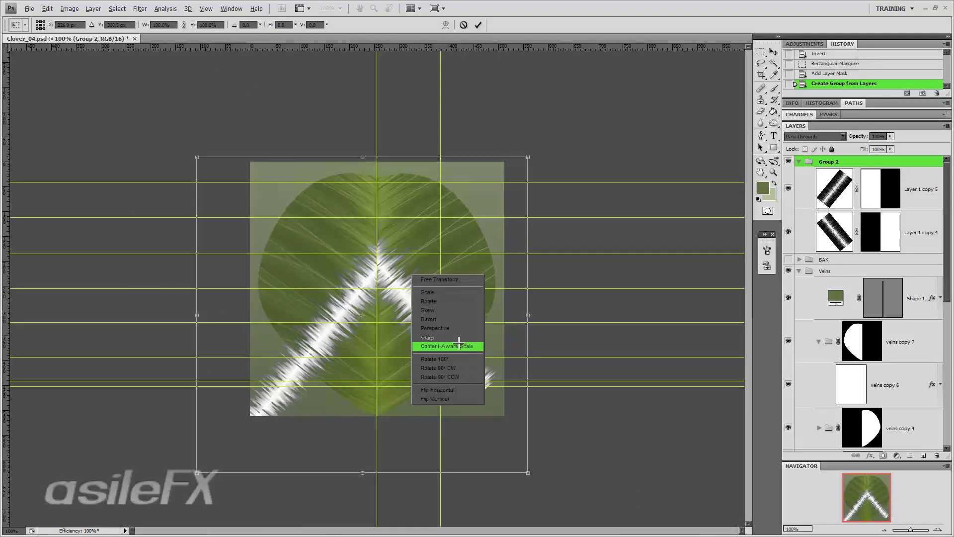
left_click(447, 328)
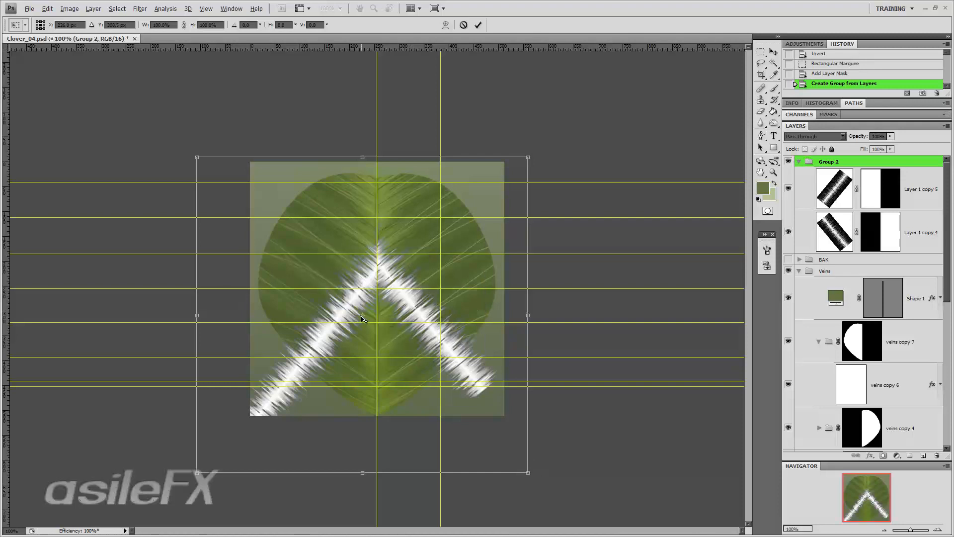
left_click_drag(383, 291, 378, 271)
left_click_drag(378, 273, 378, 271)
left_click_drag(532, 477, 463, 473)
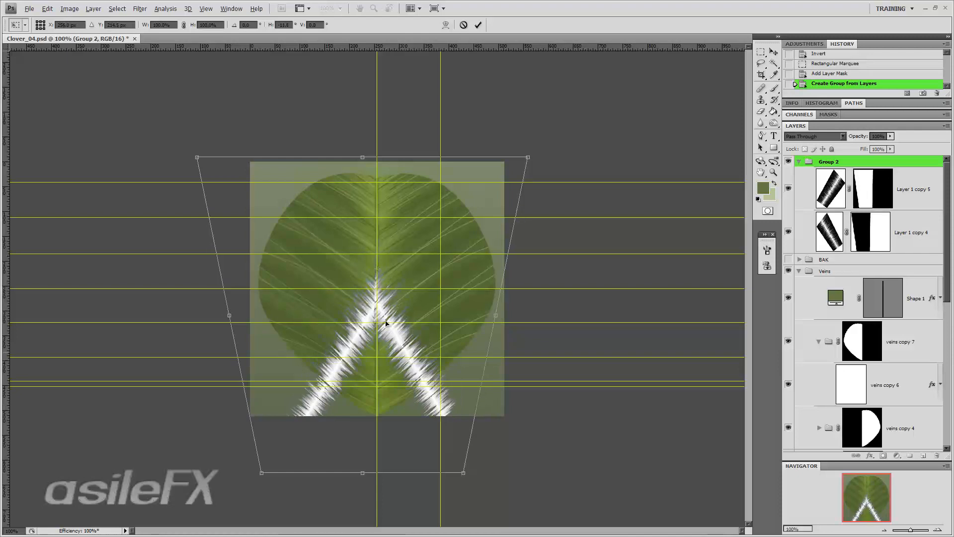
- Scale the transformed Group 2 upward to about 116% height so the streak bands meet higher on the midrib
right_click(359, 277)
left_click(392, 285)
left_click_drag(367, 156, 369, 104)
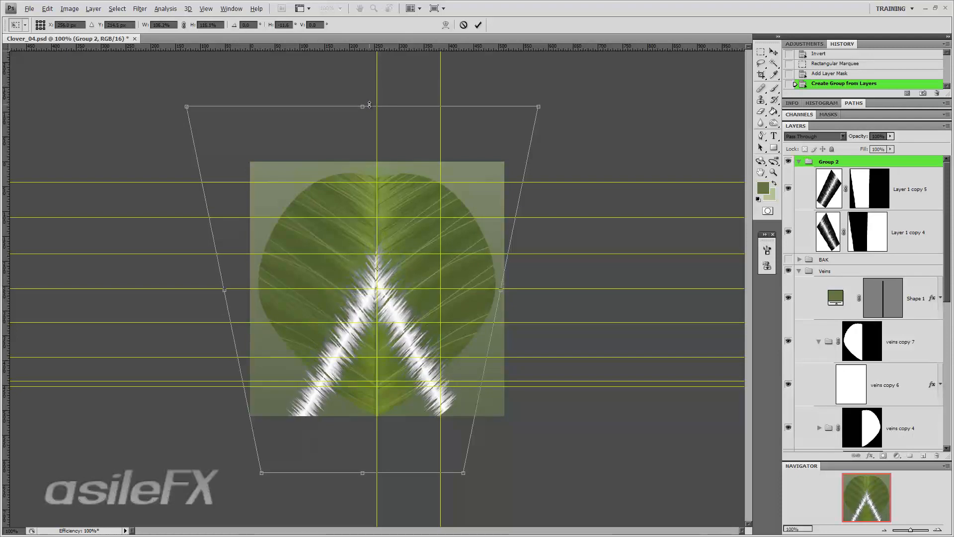
- Widen the lower edge of Group 2 slightly with Perspective, fine-tune an upper corner with Distort, and apply the transform
right_click(388, 332)
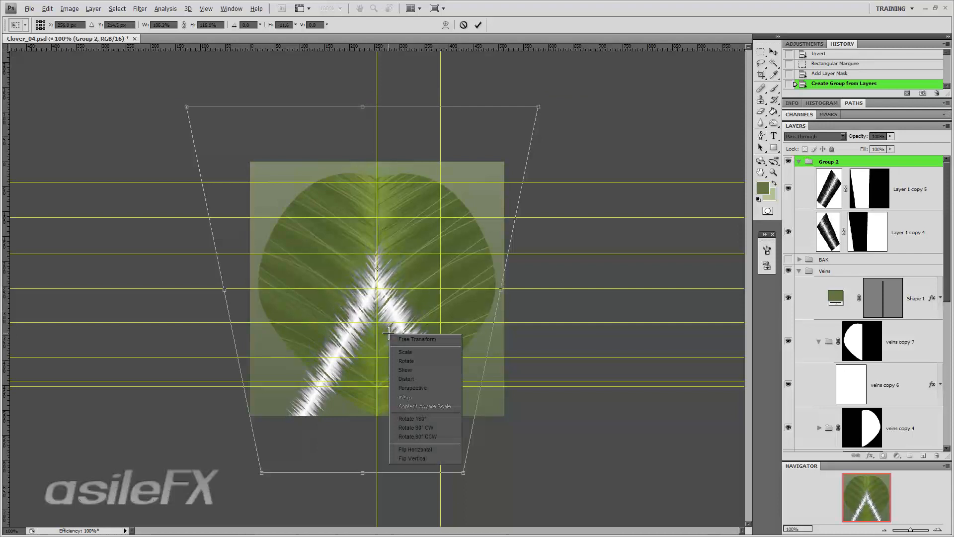
left_click(423, 389)
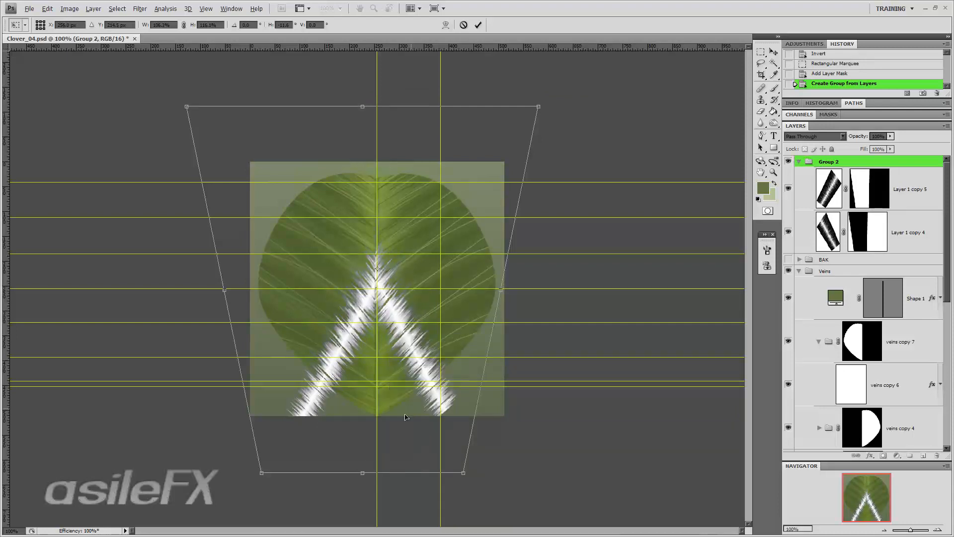
mouse_move(460, 477)
left_mouse_down()
mouse_move(484, 467)
mouse_move(476, 472)
left_mouse_up()
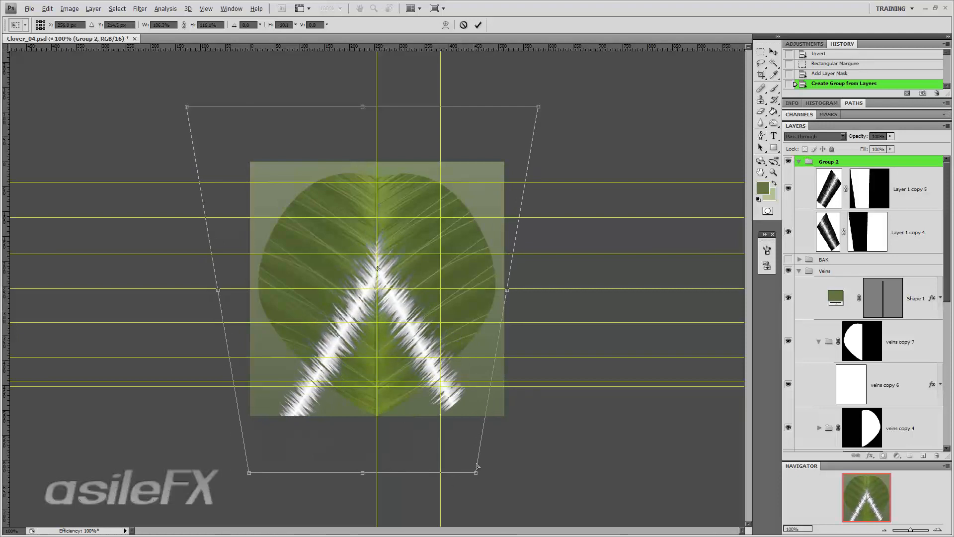
right_click(412, 277)
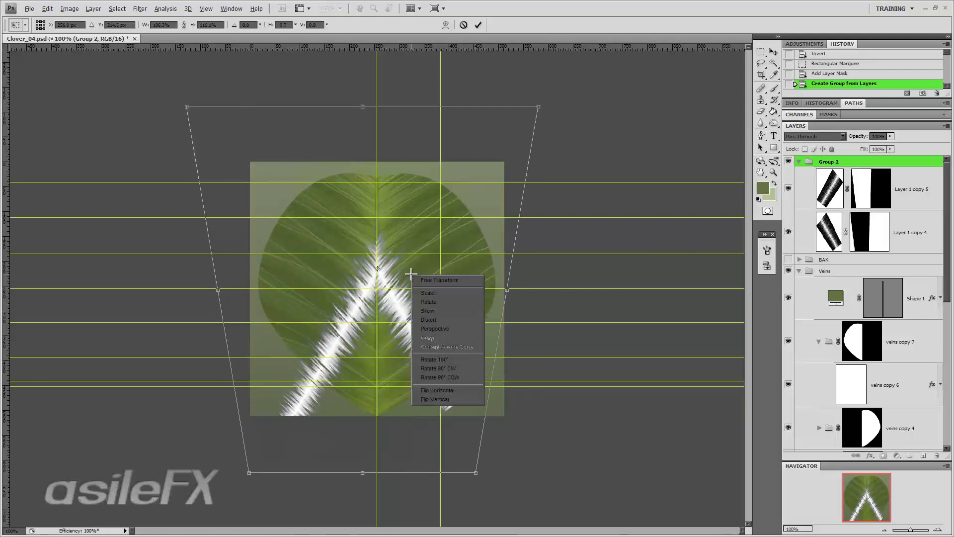
left_click(442, 320)
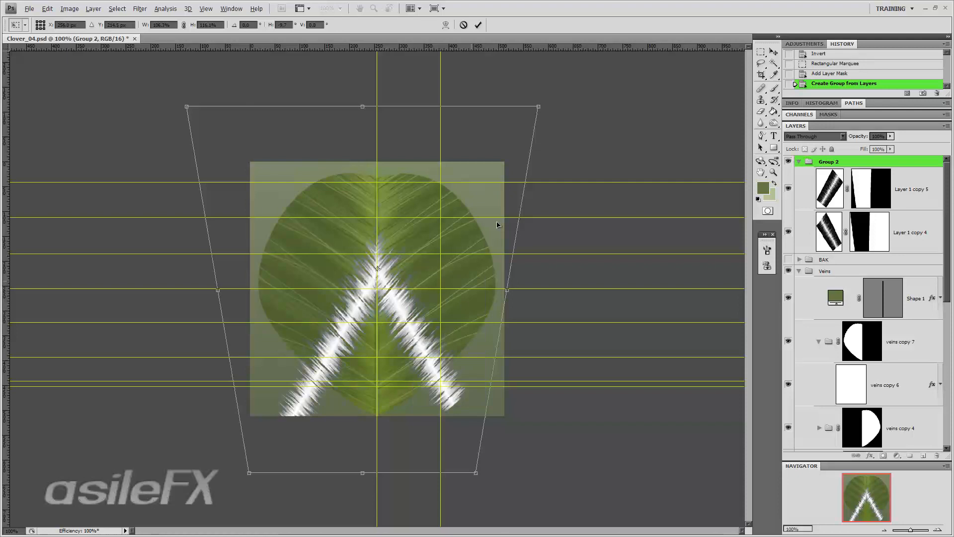
left_click_drag(540, 109, 539, 113)
key("Return")
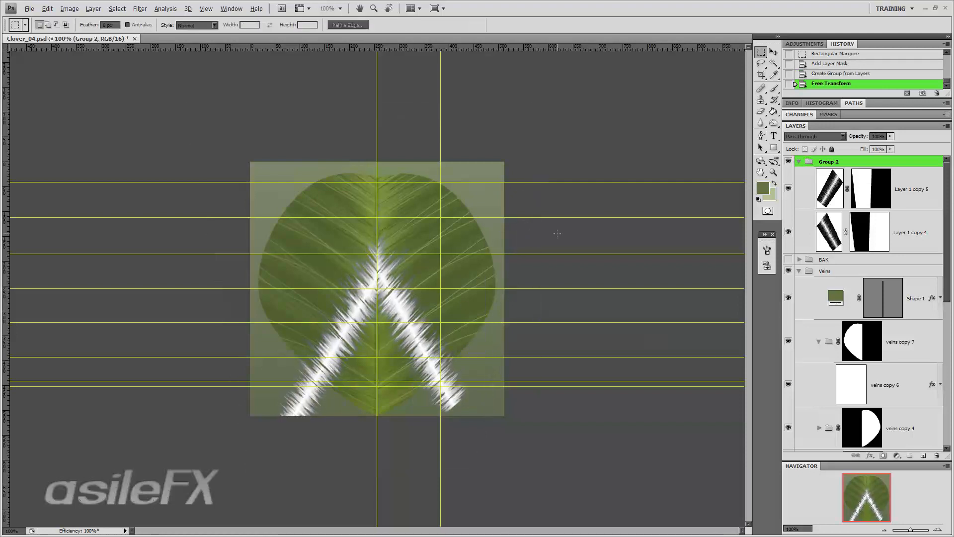
- Set the blend mode of Layer 1 copy 5 and Layer 1 copy 4 to Normal
left_click(937, 529)
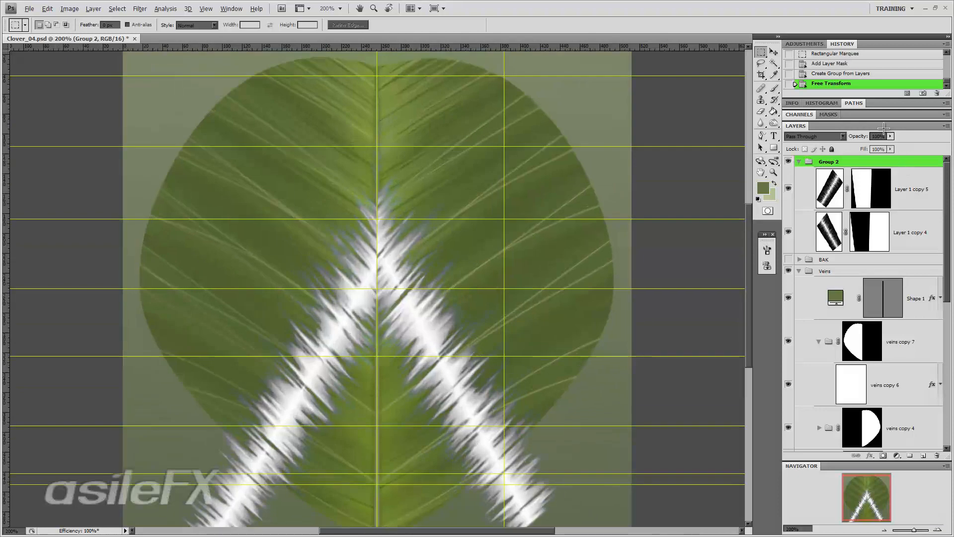
left_click(917, 193)
left_click(815, 136)
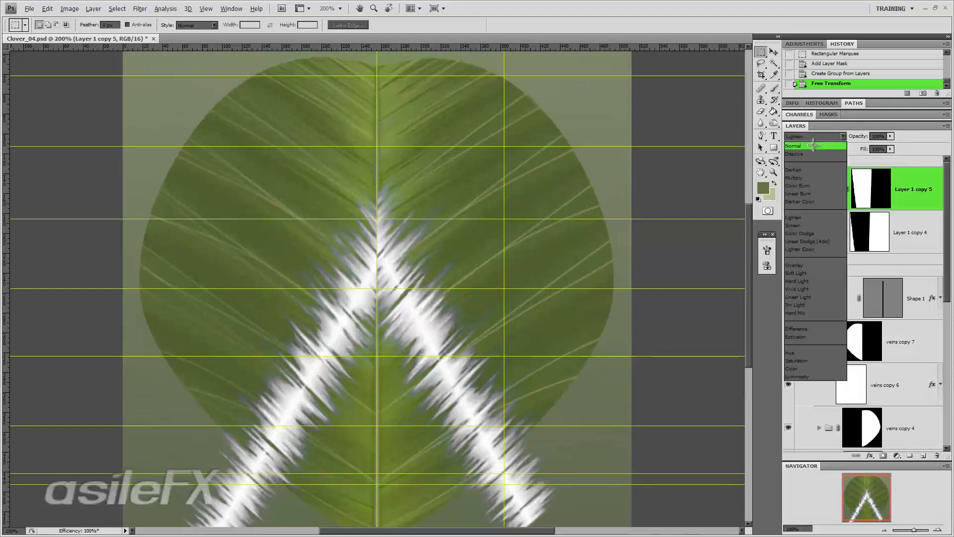
left_click(814, 146)
left_click(898, 233)
left_click(825, 138)
left_click(815, 146)
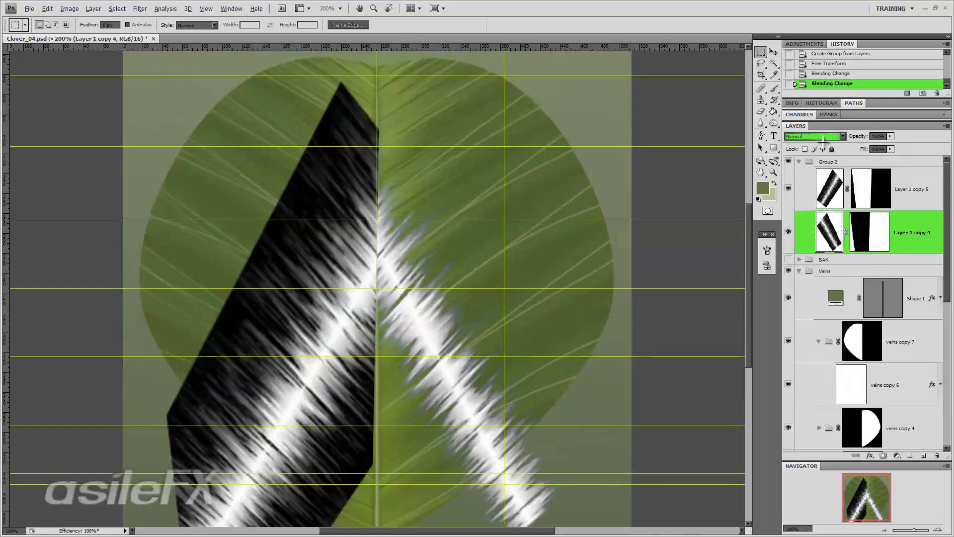
- Create a new layer with the default settings and place it beneath Layer 1 copy 4 in Group 2
left_click(947, 126)
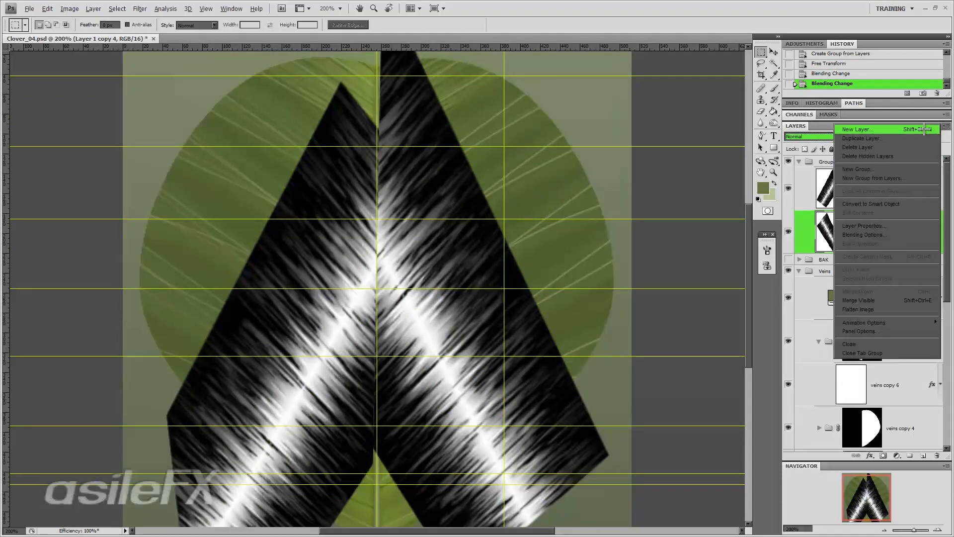
left_click(924, 130)
key("Return")
left_click_drag(906, 225, 908, 297)
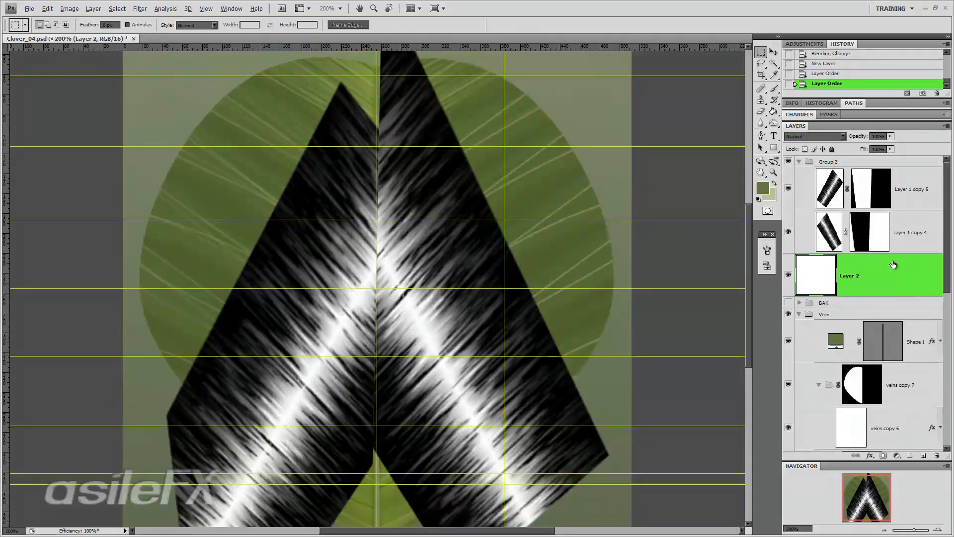
left_click_drag(894, 264, 901, 277)
- Add a black Color Overlay at 100% opacity with Normal blending to Layer 2
double_click(901, 277)
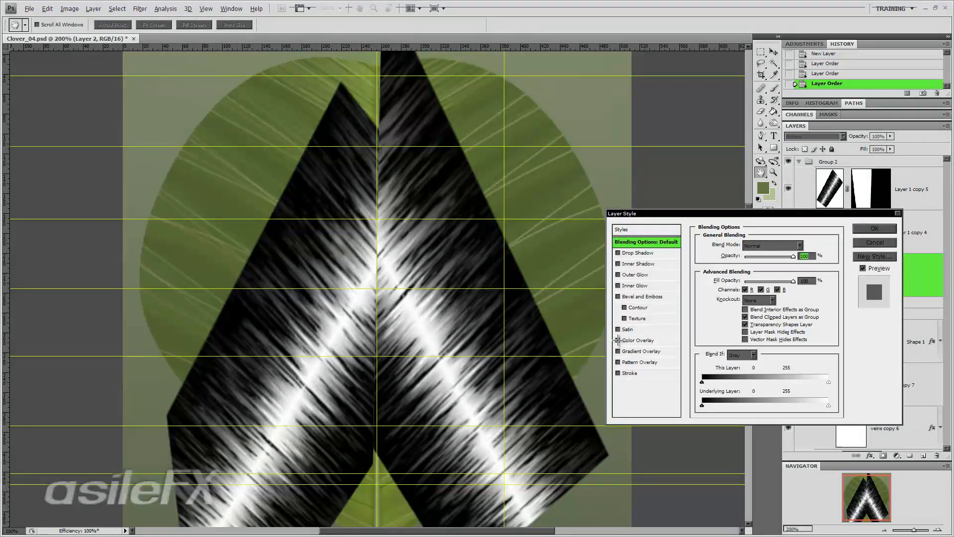
left_click(617, 340)
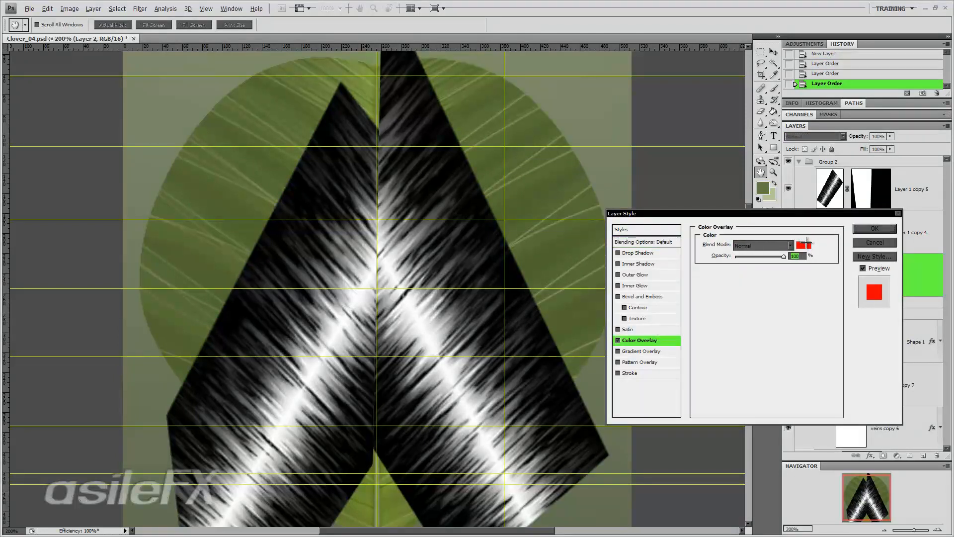
left_click(804, 245)
left_click_drag(658, 346, 600, 447)
left_click(817, 304)
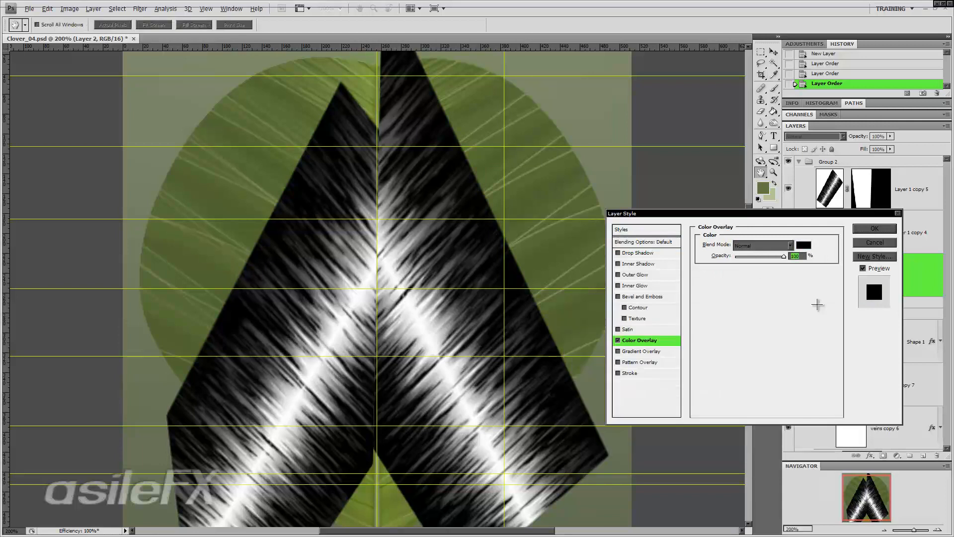
left_click(869, 229)
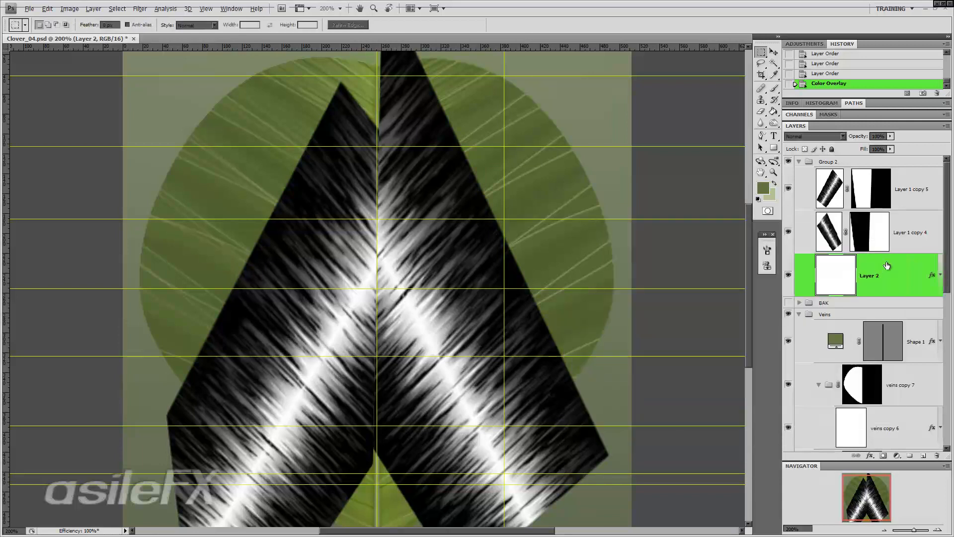
- Fill Layer 2 with the foreground color and merge it with Layer 1 copy 4 and Layer 1 copy 5
left_click(773, 113)
left_click(575, 287)
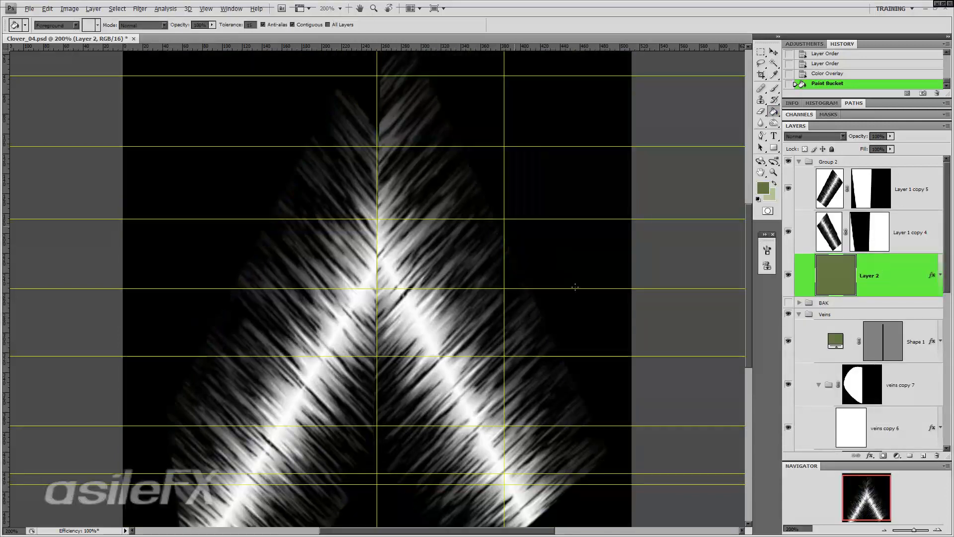
left_click(903, 181, "shift")
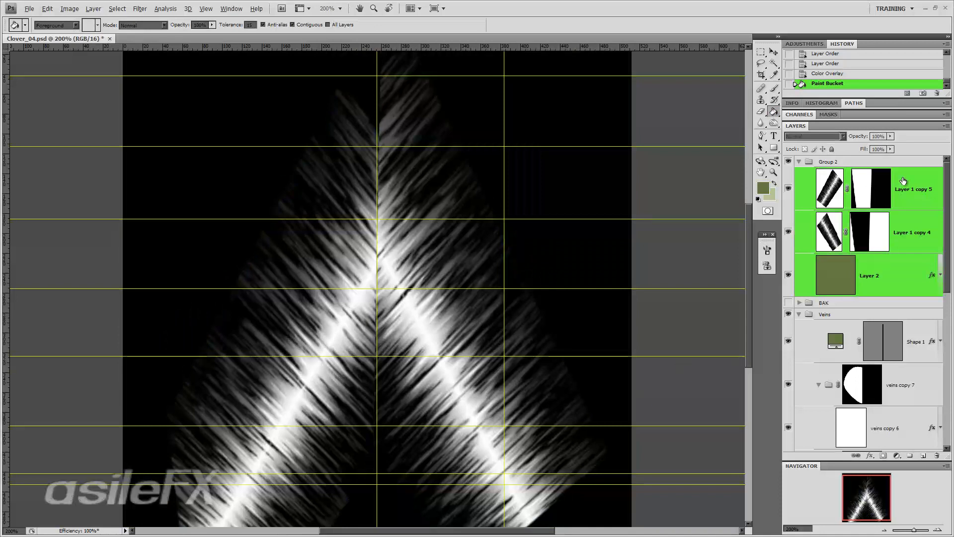
key("ctrl+e")
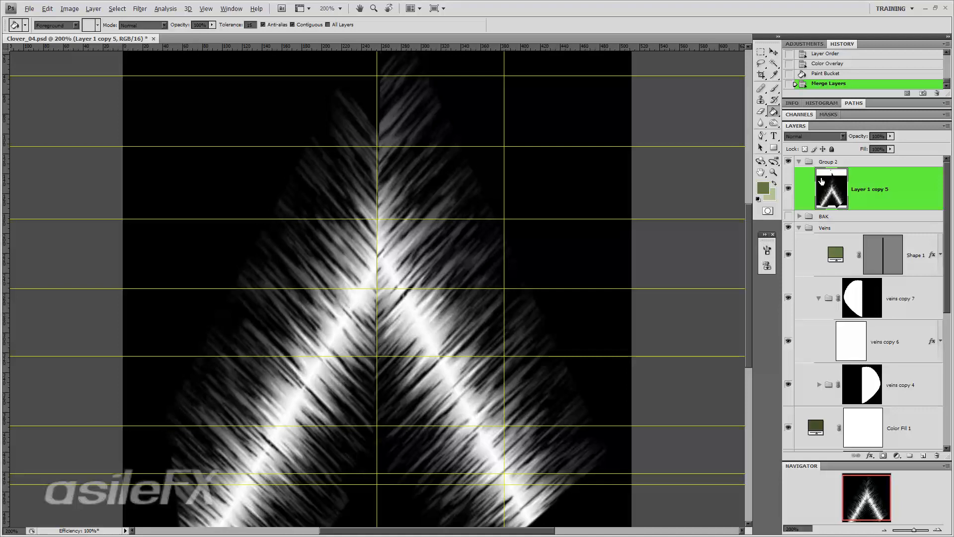
- Adjust the merged streak layer with Levels, raising the black point to darken the faint outer streaks
left_click(884, 530)
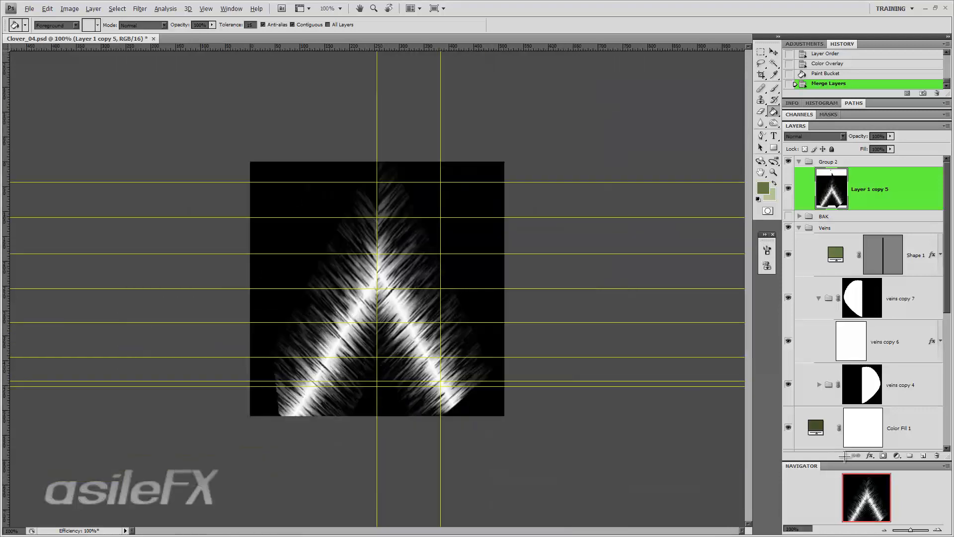
left_click(937, 530)
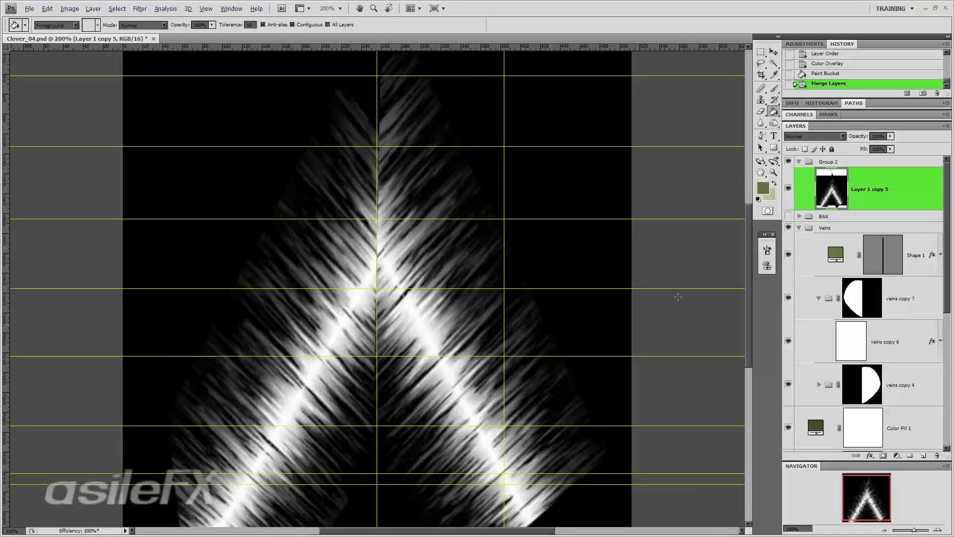
key("ctrl+l")
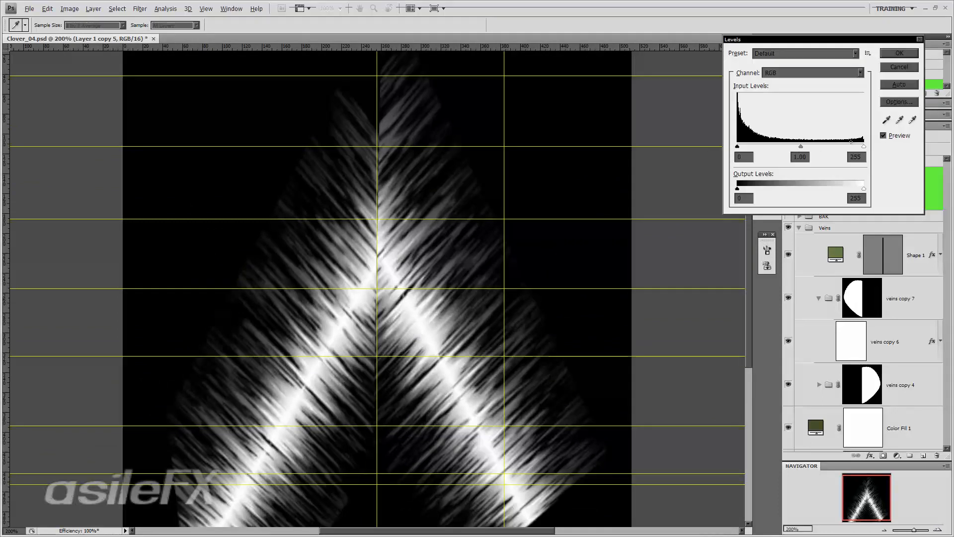
left_click_drag(803, 146, 763, 147)
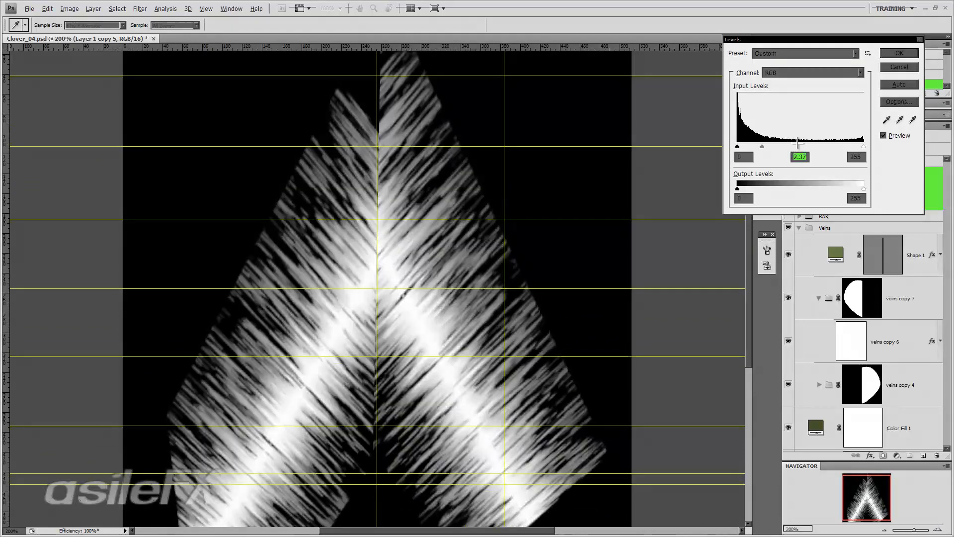
left_click_drag(863, 146, 944, 145)
mouse_move(737, 146)
left_mouse_down()
mouse_move(790, 146)
mouse_move(763, 146)
left_mouse_up()
key("Return")
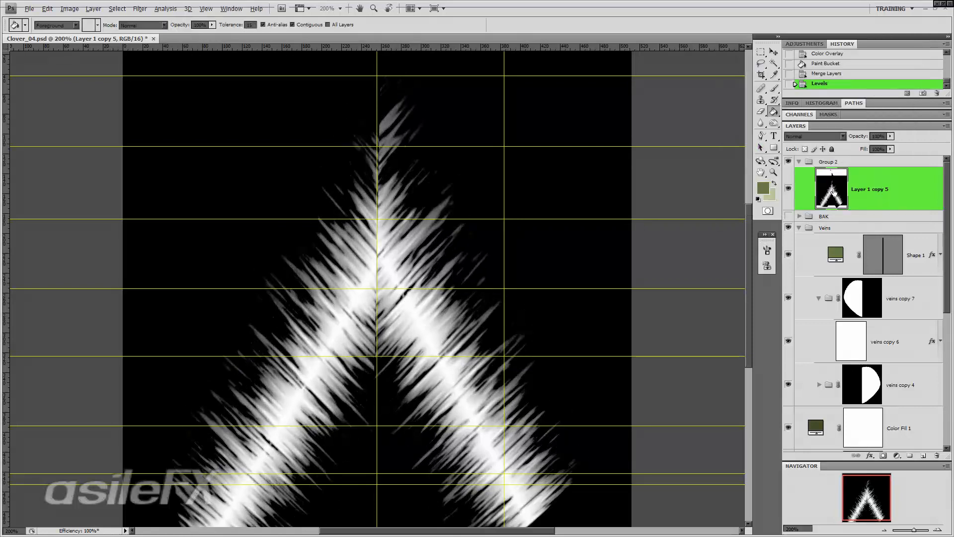
- Create another new layer beneath Layer 1 copy 5 and fill it with the light green swatch as foreground color
left_click(945, 126)
left_click(935, 129)
key("Return")
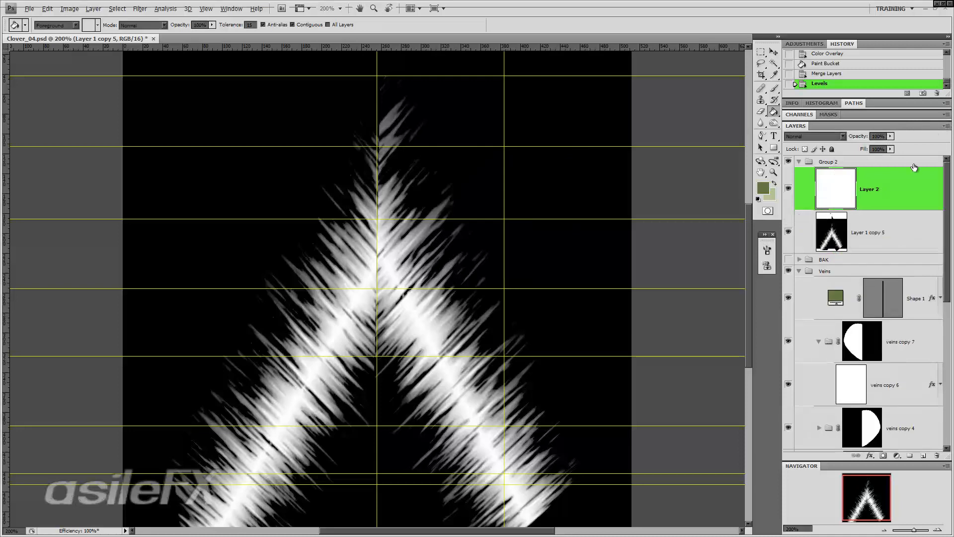
left_click_drag(895, 192, 902, 241)
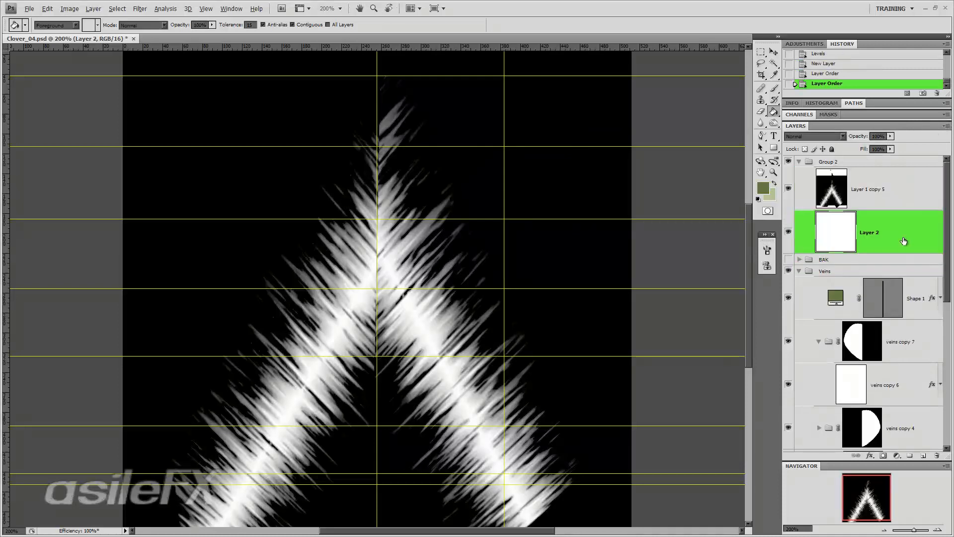
left_click(774, 182)
left_click(501, 279)
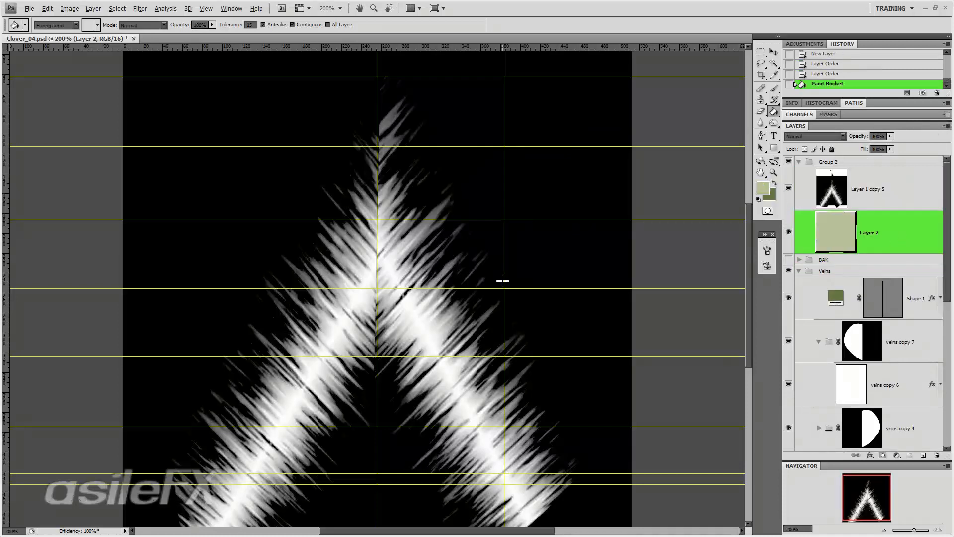
- Copy the entire contents of Layer 1 copy 5 and hide that layer
left_click(836, 192)
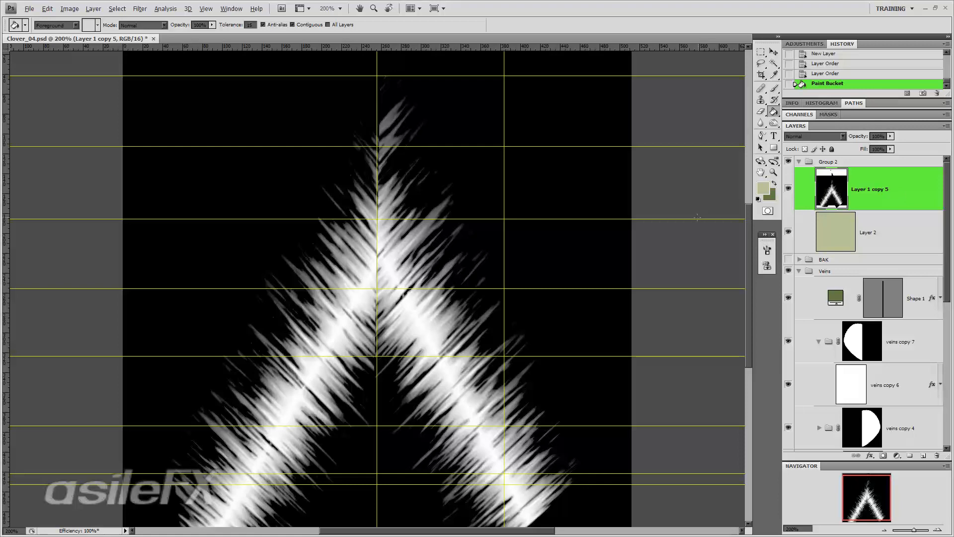
key("ctrl+a")
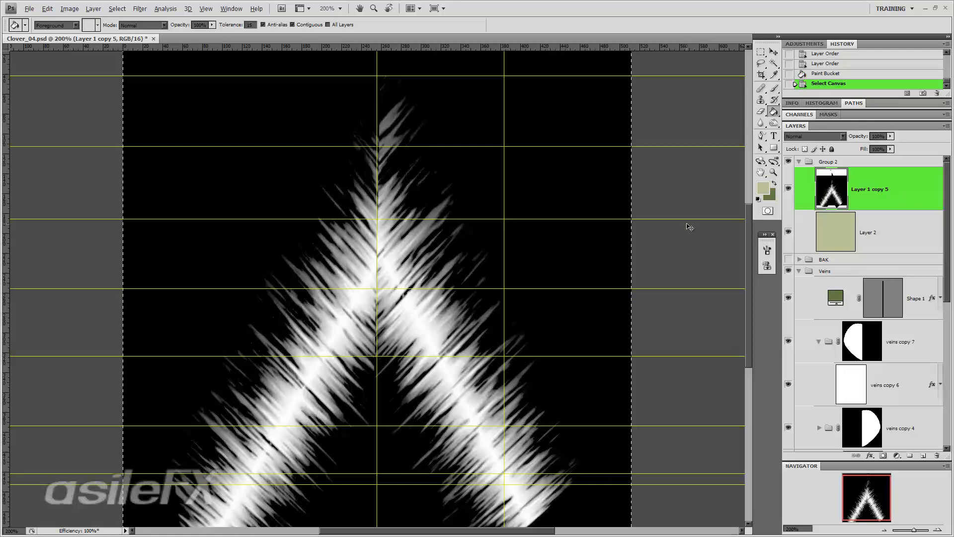
left_click(788, 188)
- Add a layer mask to Layer 2 and paste the copied black-and-white streak image into the mask channel
left_click(885, 234)
left_click(883, 456)
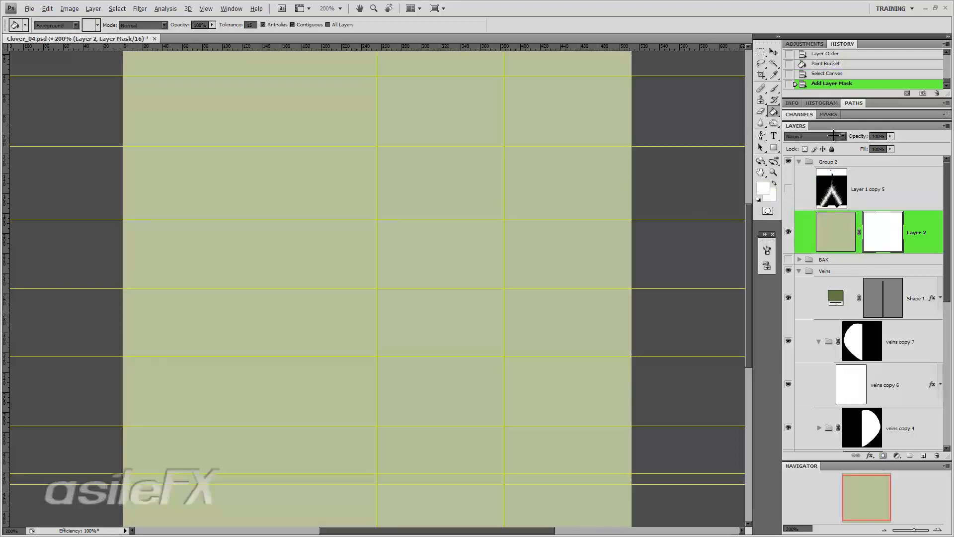
left_click(848, 114)
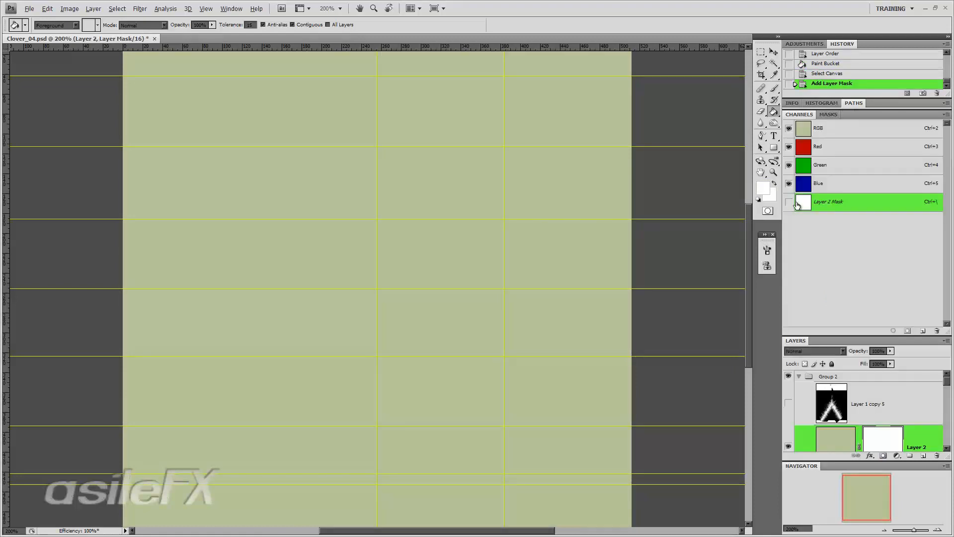
key("d")
key("ctrl+v")
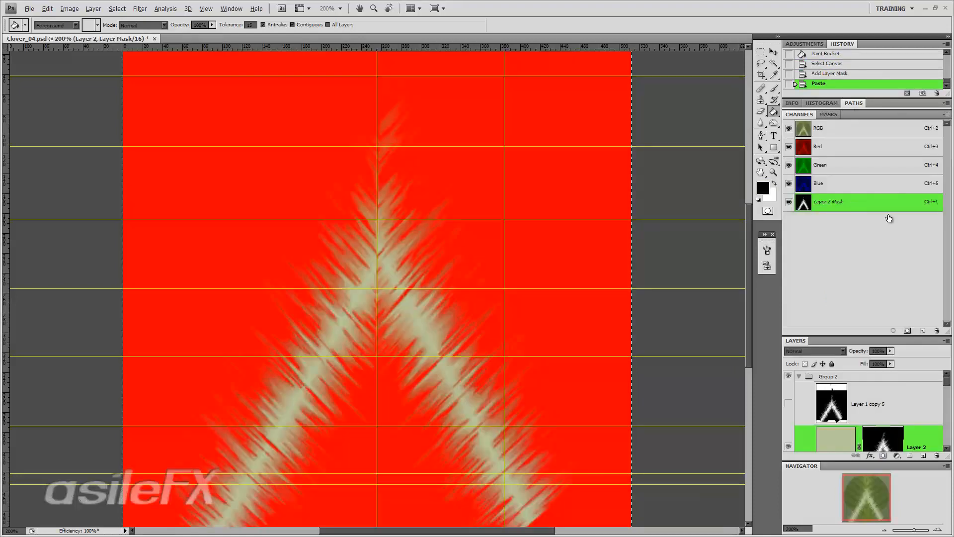
left_click(895, 403)
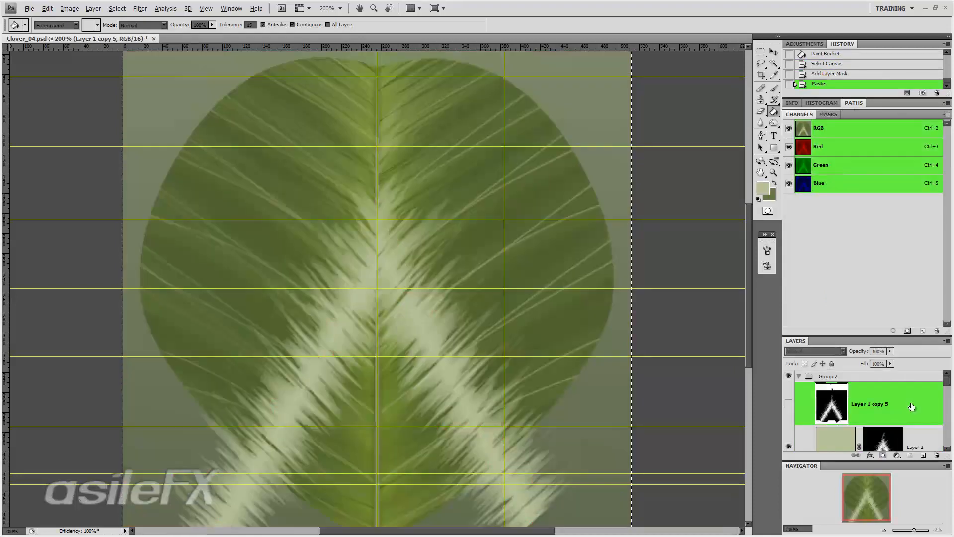
left_click(807, 114)
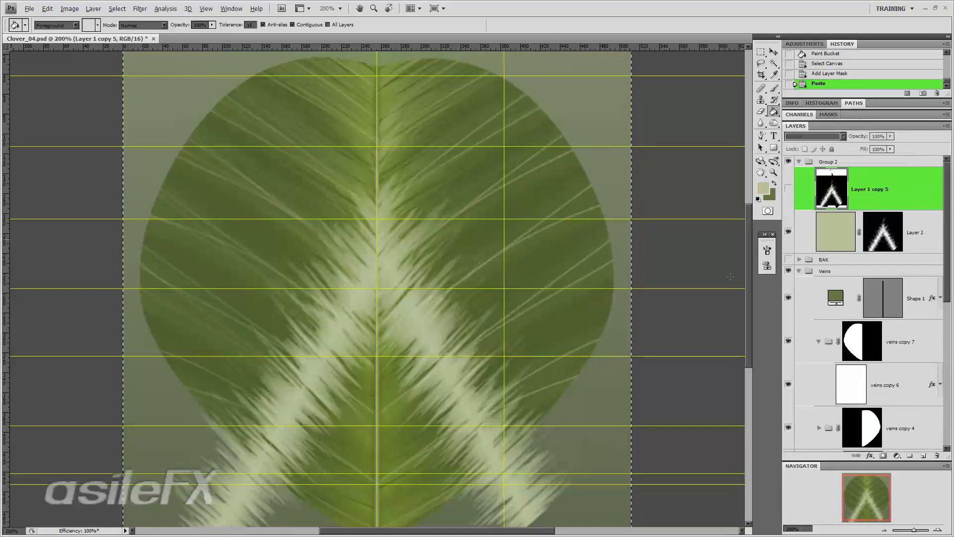
- Clear the canvas selection with Layer 2 active and hide the guides
left_click(845, 233)
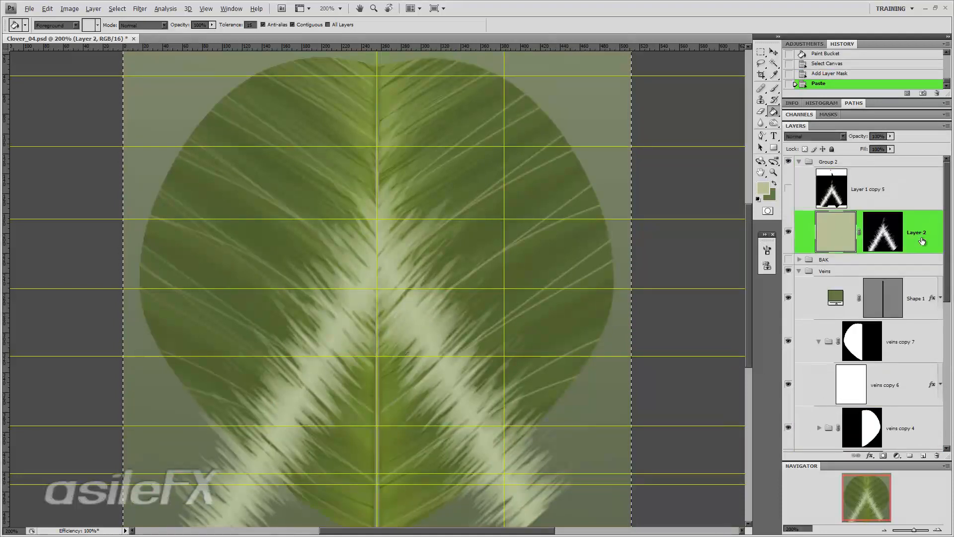
left_click(827, 161)
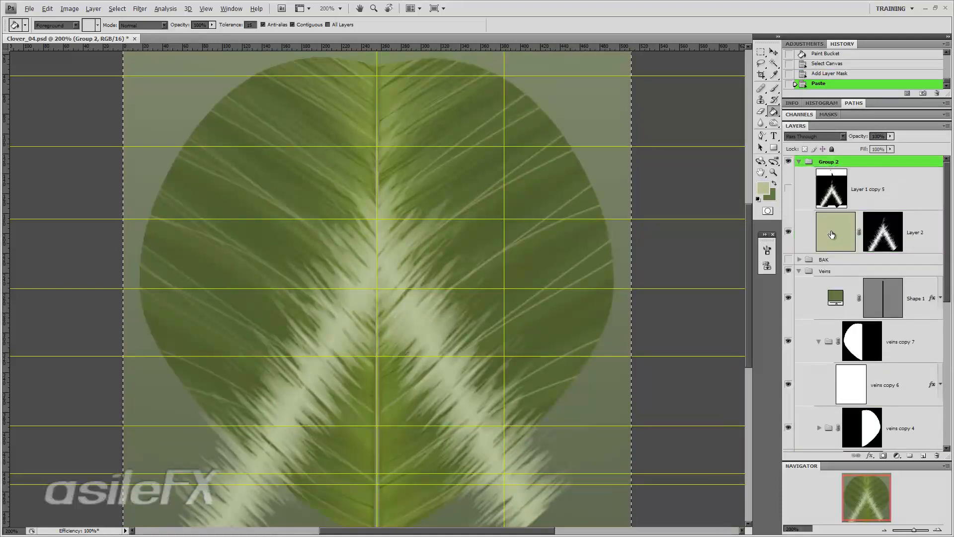
left_click(913, 220)
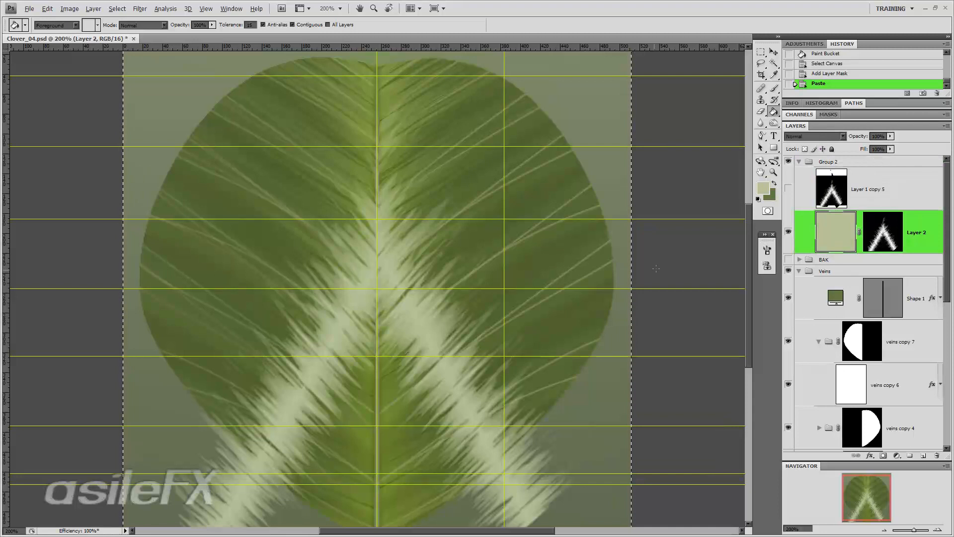
key("m")
left_click(699, 163)
left_click(232, 9)
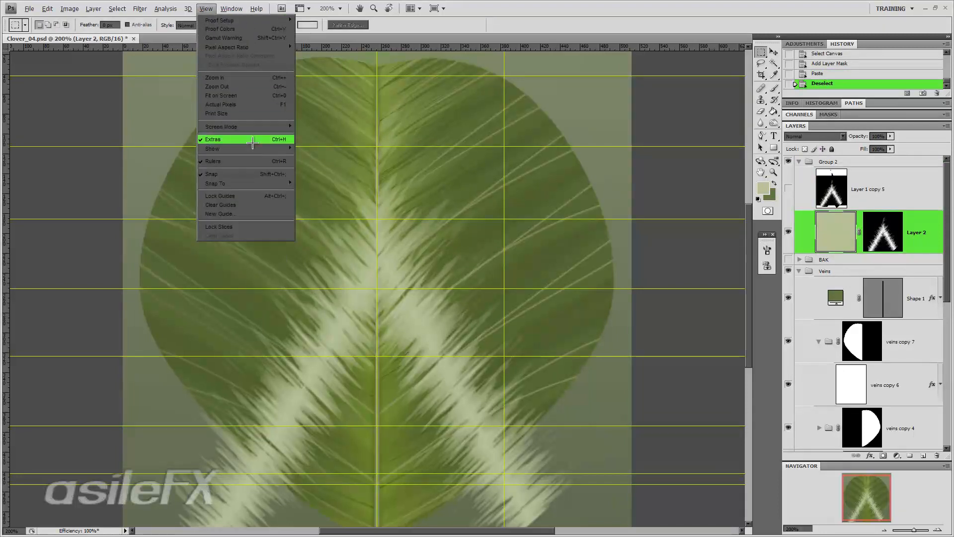
mouse_move(256, 148)
left_click(324, 183)
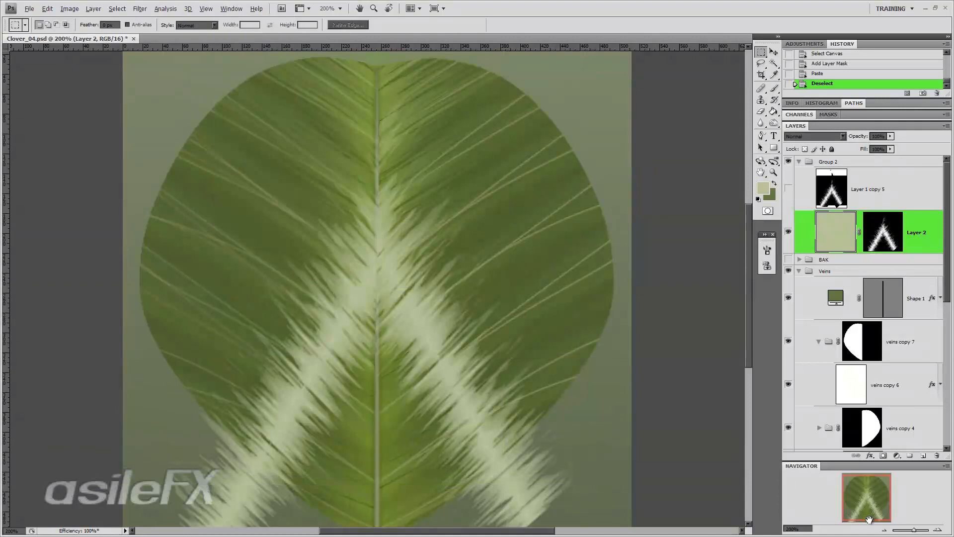
- Target the layer mask of Layer 2 and activate the Smudge tool
left_click(884, 530)
left_click(884, 530)
left_click(885, 530)
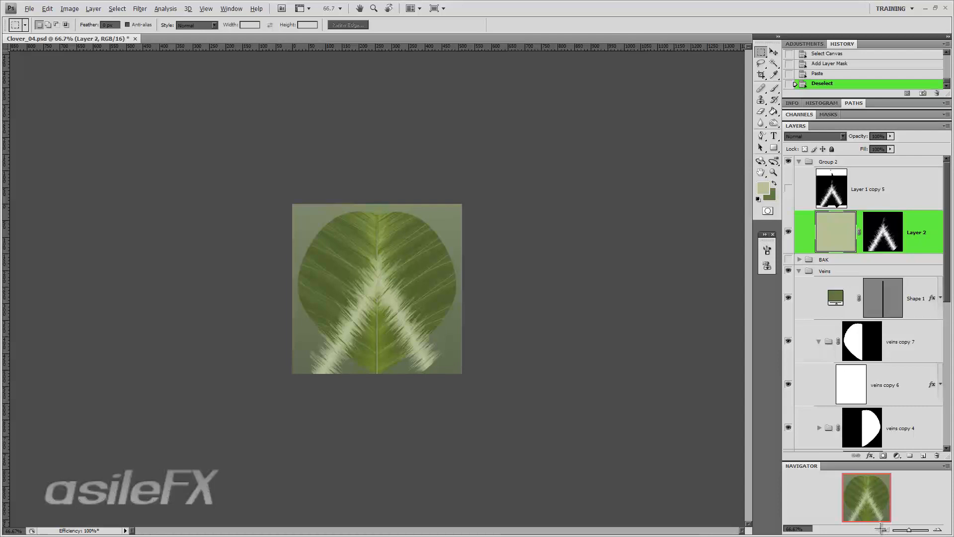
left_click(938, 530)
left_click(938, 530)
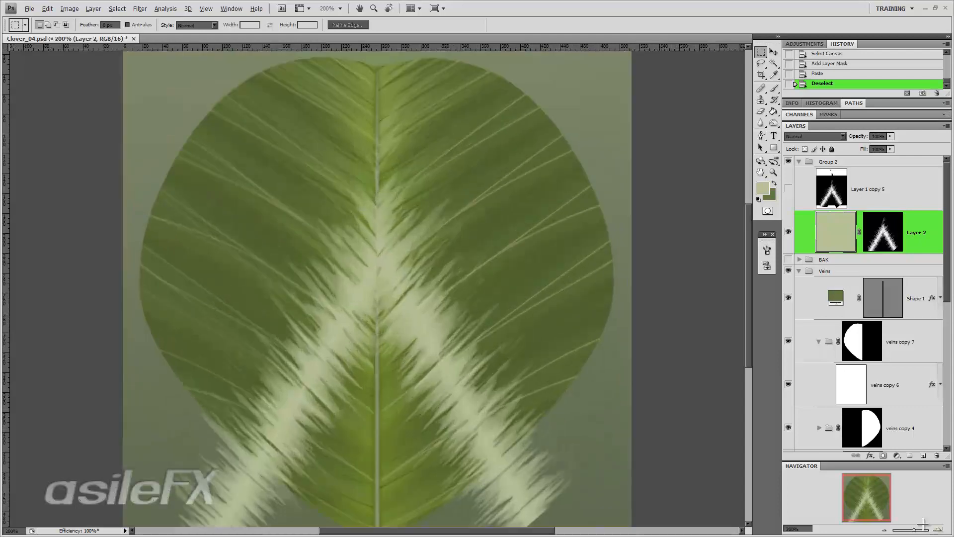
left_click(882, 228)
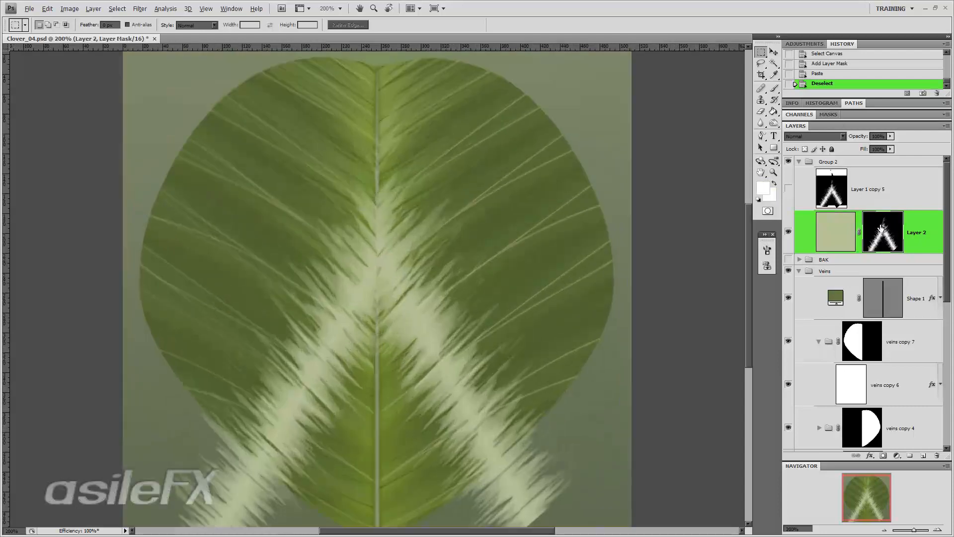
left_click(774, 123)
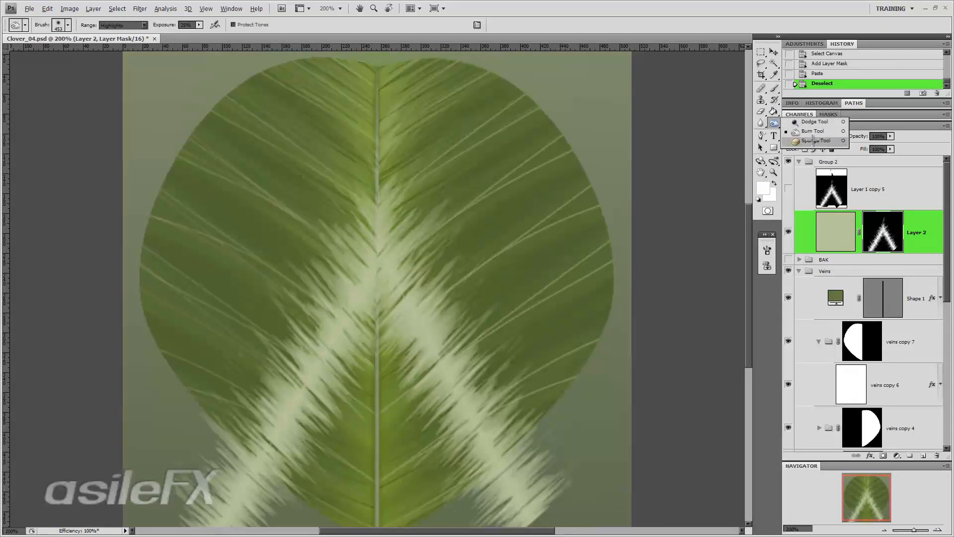
left_click(761, 123)
left_click(808, 141)
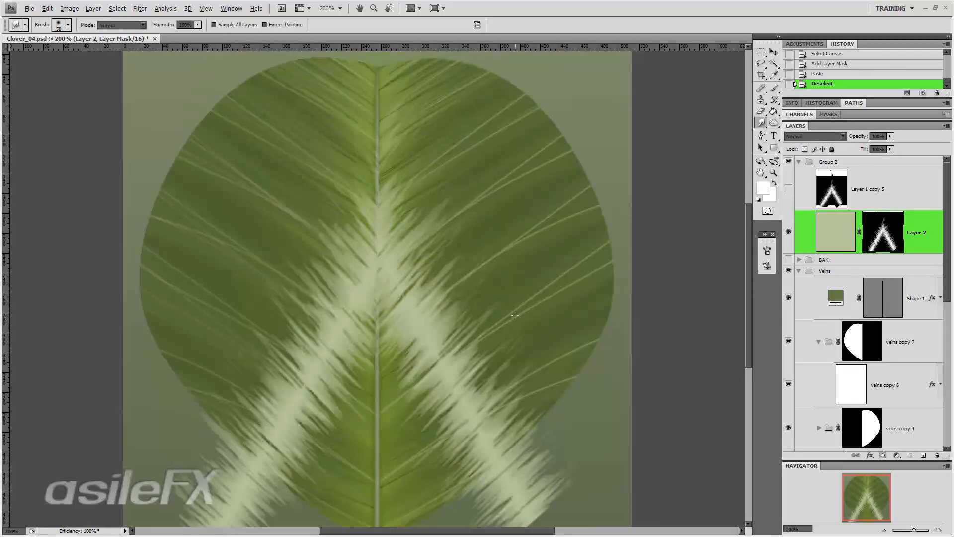
- Try smudging the marking's right arm with an 87 px round brush, undo the stroke and set the hardness to 66%
right_click(453, 348)
left_click_drag(471, 401, 500, 400)
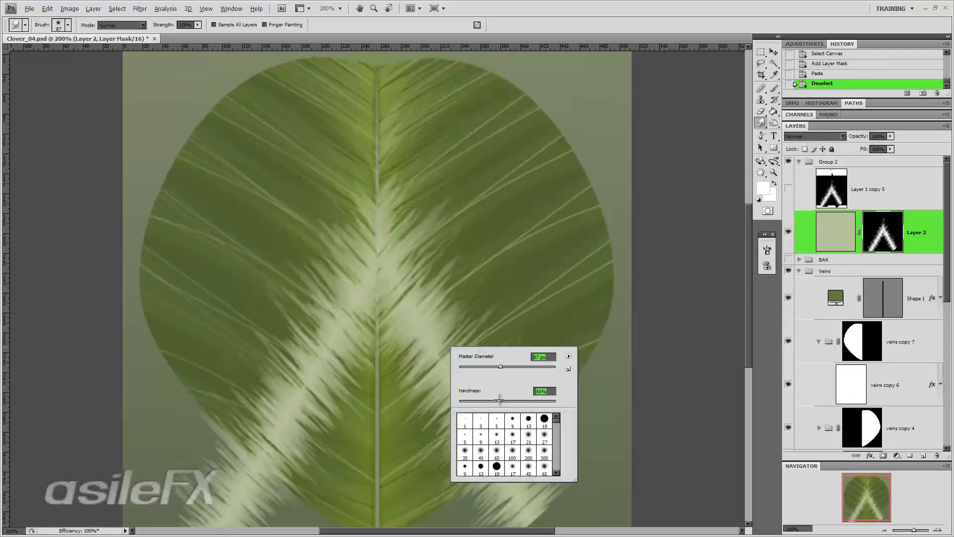
mouse_move(422, 350)
left_mouse_down()
mouse_move(440, 338)
mouse_move(434, 348)
left_mouse_up()
key("ctrl+z")
right_click(441, 338)
mouse_move(490, 390)
left_mouse_down()
mouse_move(513, 391)
mouse_move(547, 436)
left_mouse_up()
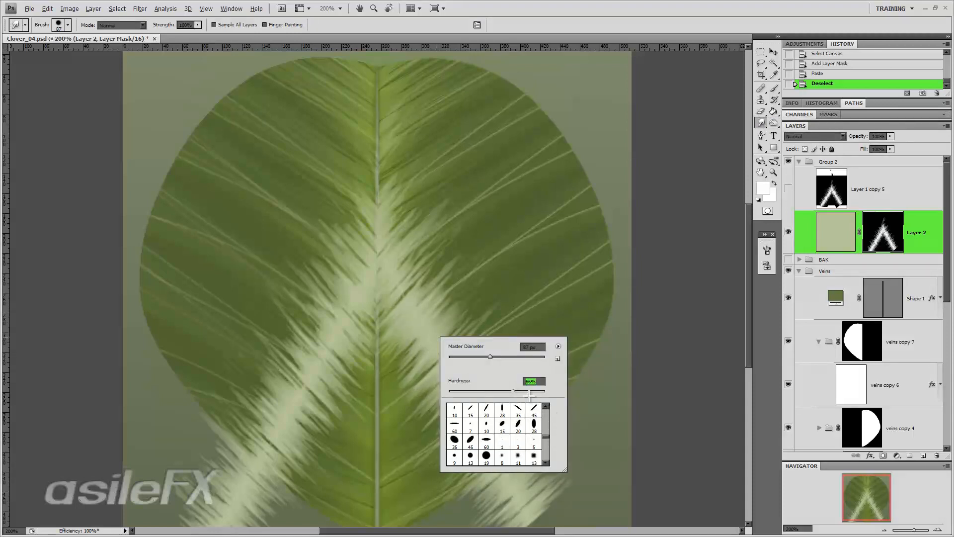
left_click_drag(575, 468, 596, 530)
left_click(632, 364)
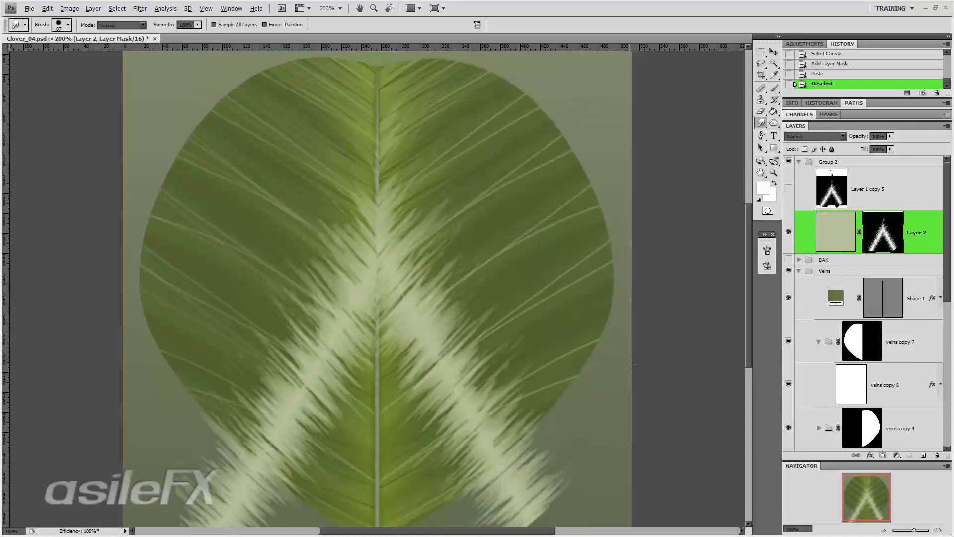
- Smudge the right arm of Layer 2's mask using the 423 px textured brush tip scaled to 127 px
right_click(520, 175)
left_click_drag(647, 313, 652, 501)
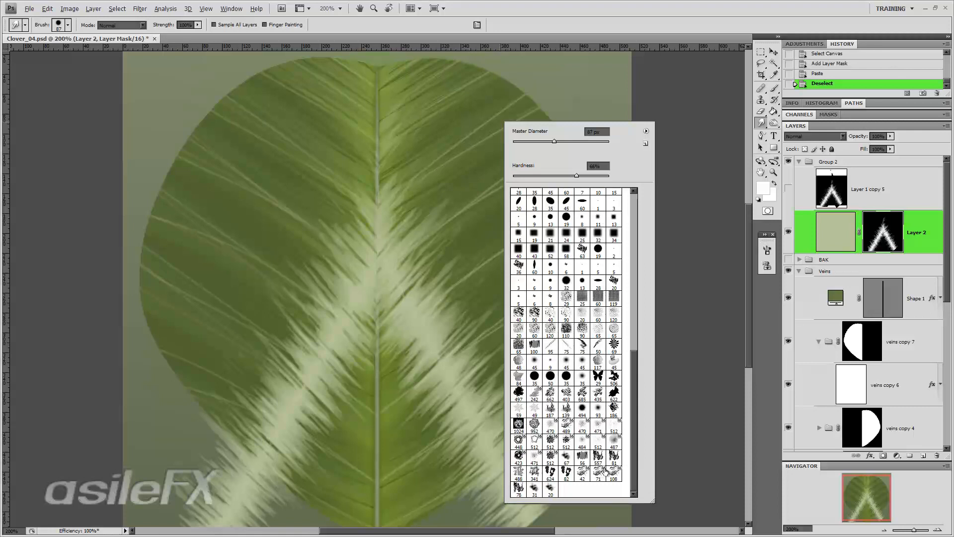
left_click(519, 457)
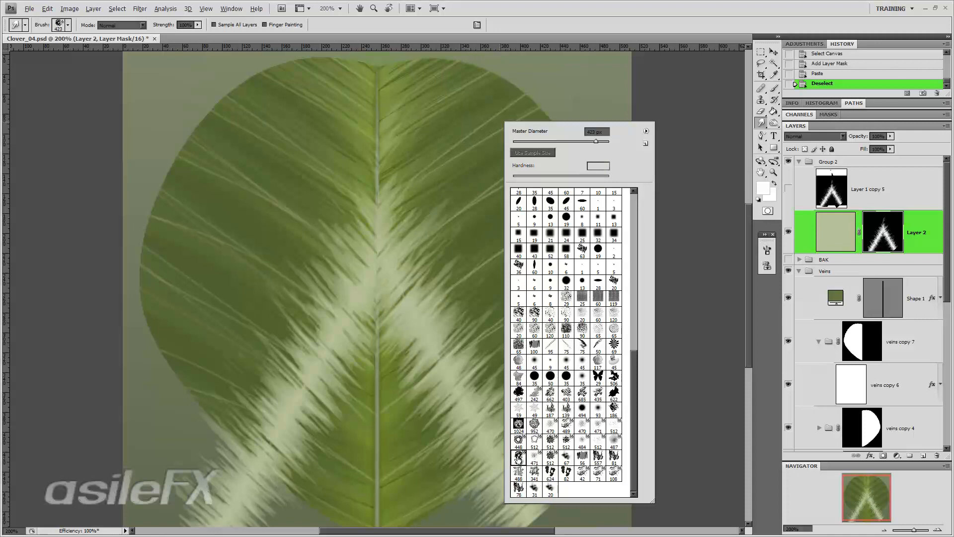
left_click(568, 142)
key("Return")
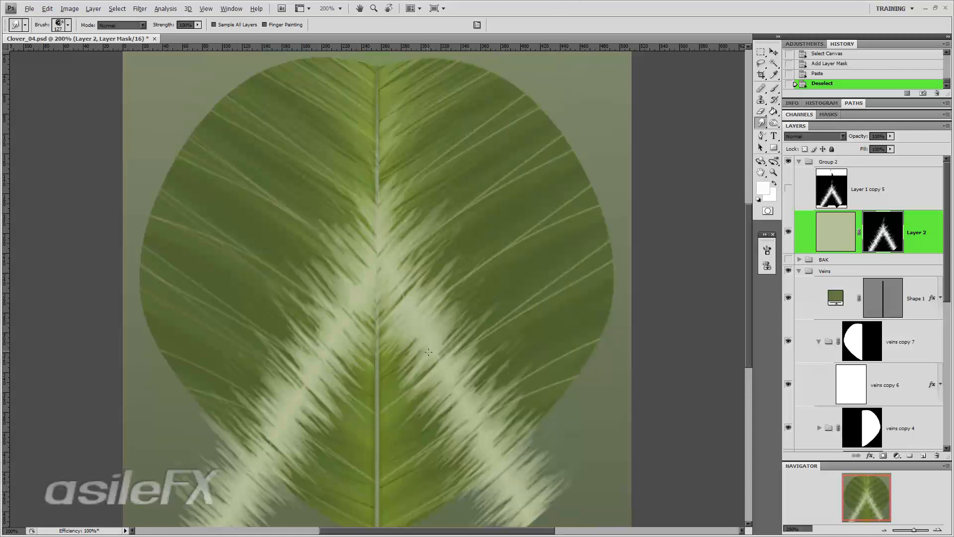
mouse_move(429, 352)
left_mouse_down()
mouse_move(448, 338)
mouse_move(422, 358)
mouse_move(447, 343)
mouse_move(437, 355)
mouse_move(444, 347)
mouse_move(477, 366)
mouse_move(459, 343)
mouse_move(475, 363)
mouse_move(447, 358)
mouse_move(447, 348)
mouse_move(440, 397)
mouse_move(448, 358)
mouse_move(438, 367)
left_mouse_up()
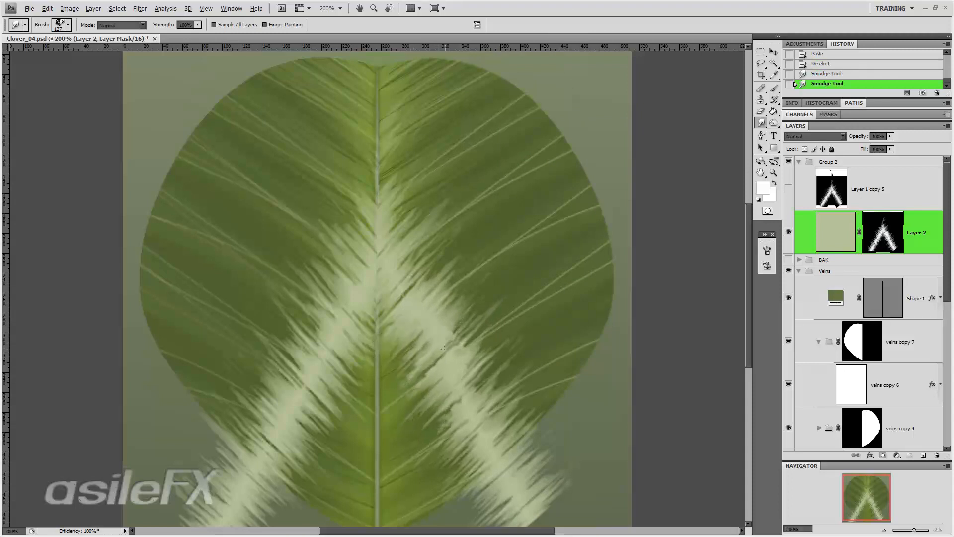
- Switch to the 489 px textured brush tip scaled to 119 px and smudge the streaks of the marking's right arm
right_click(467, 350)
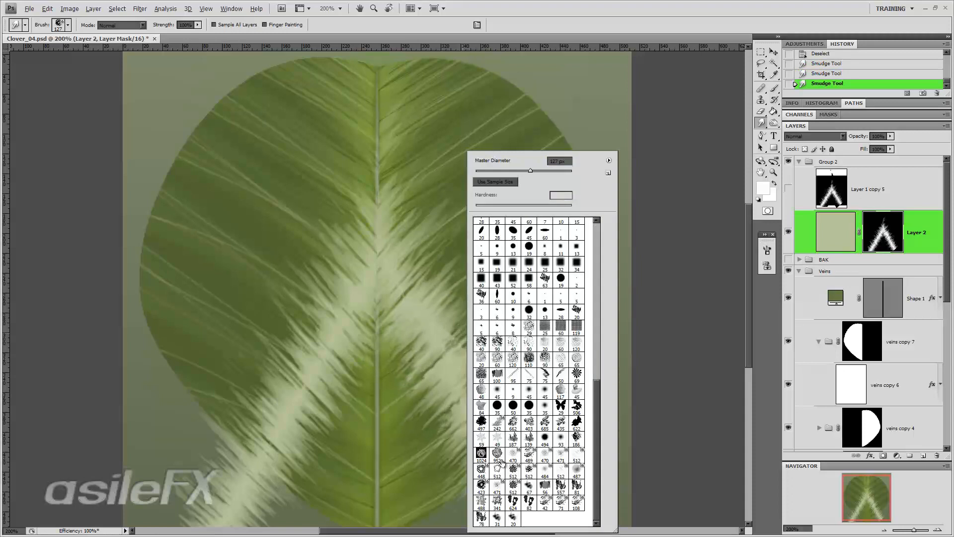
left_click(529, 454)
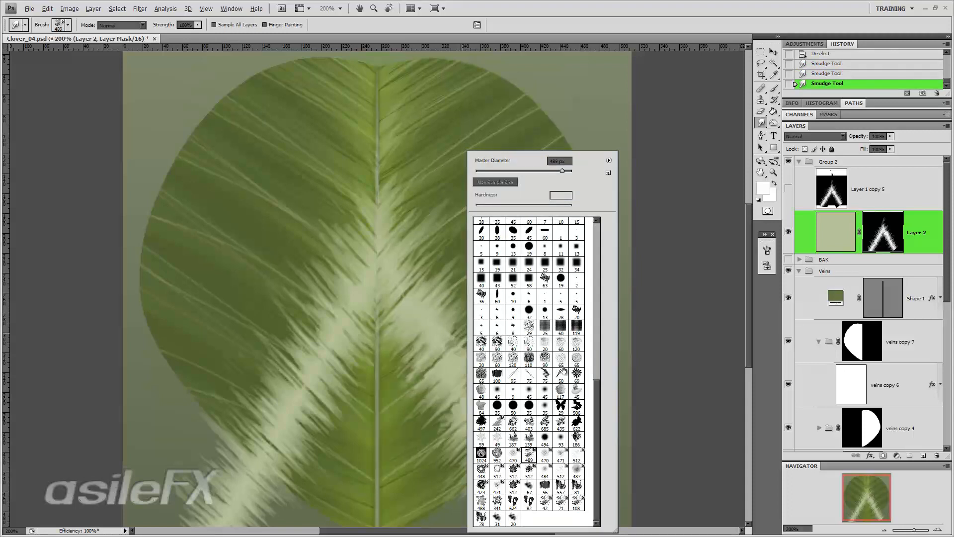
left_click_drag(567, 171, 528, 170)
left_click(455, 365)
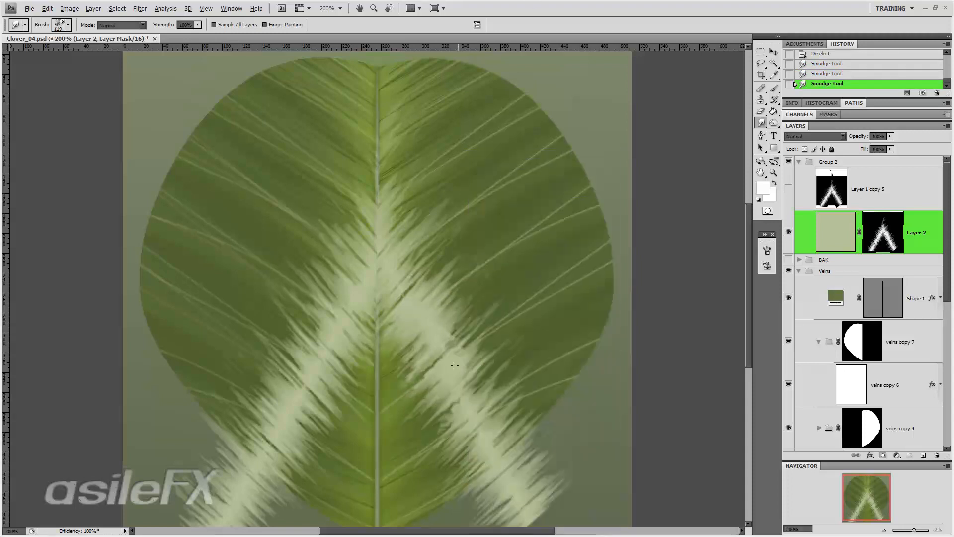
left_click_drag(452, 351, 434, 366)
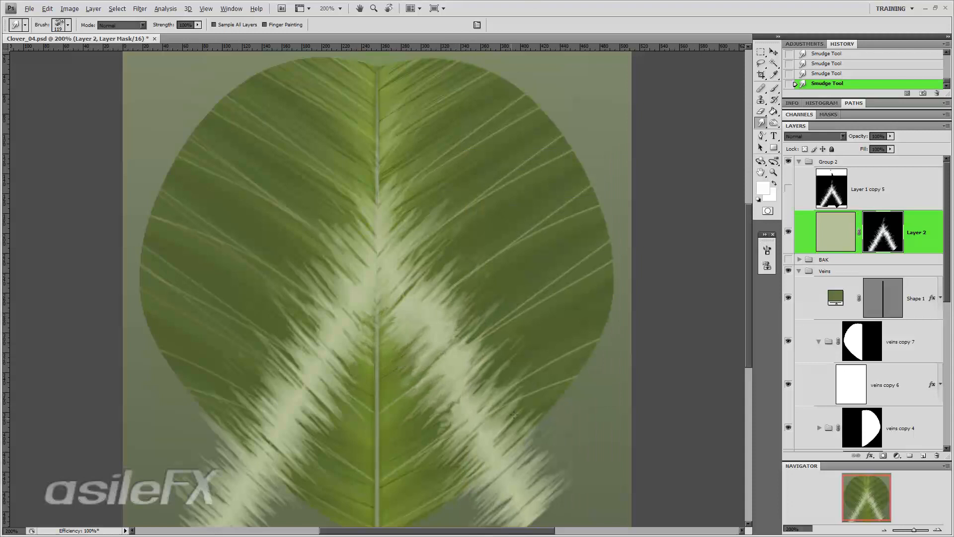
left_click_drag(514, 414, 505, 419)
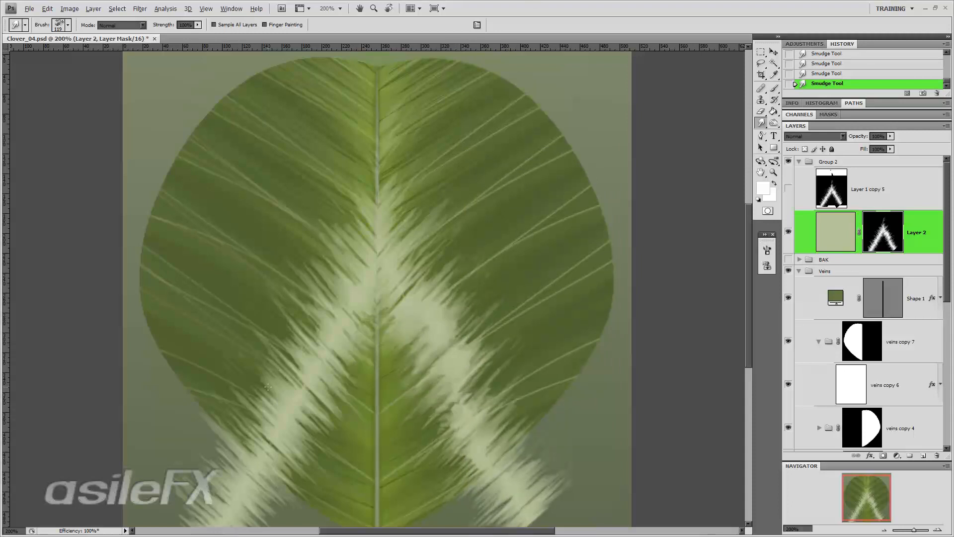
- Smudge the streak edges along the marking's left arm with the same textured brush
left_click_drag(266, 359, 283, 371)
left_click_drag(279, 416, 295, 427)
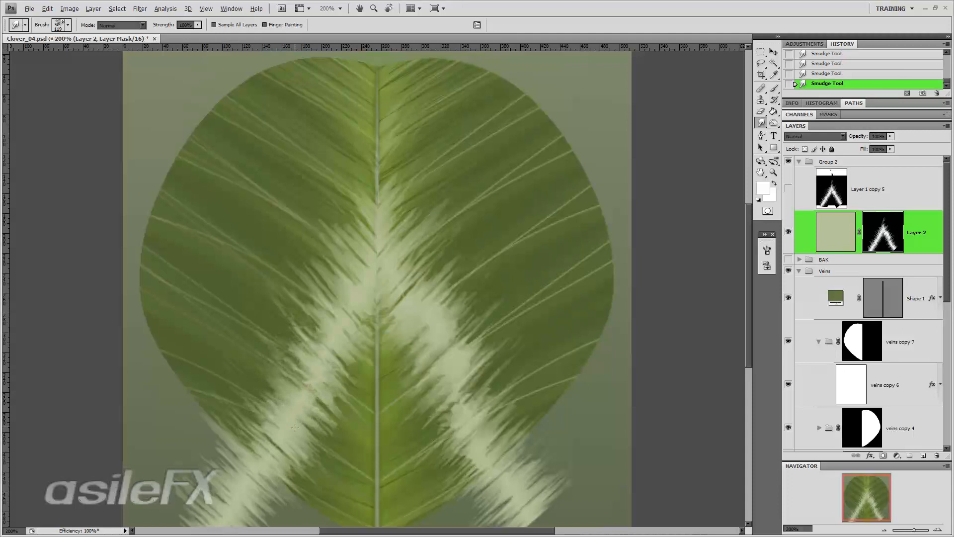
mouse_move(309, 291)
left_mouse_down()
mouse_move(319, 299)
mouse_move(312, 293)
left_mouse_up()
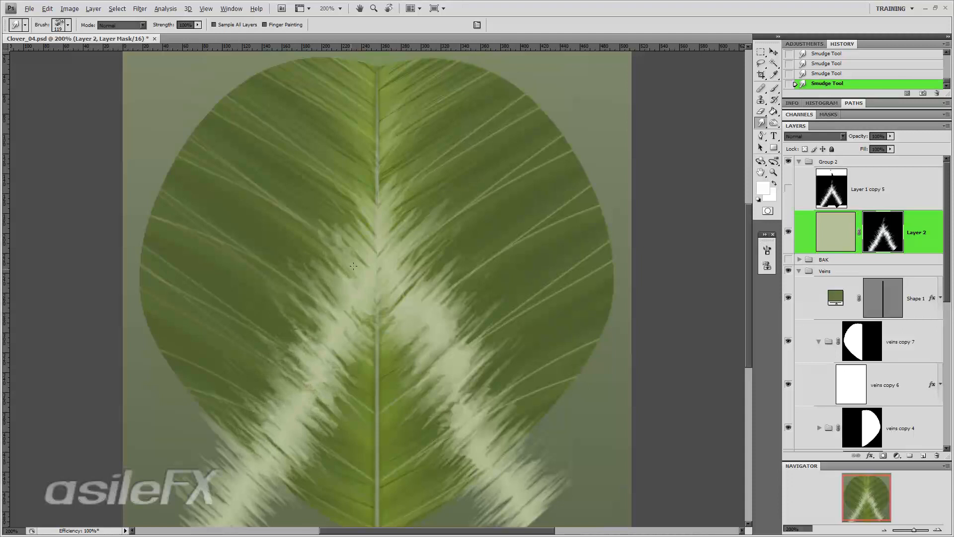
- Reduce the smudge brush to 59 px and smudge the marking's apex along the midrib
right_click(390, 229)
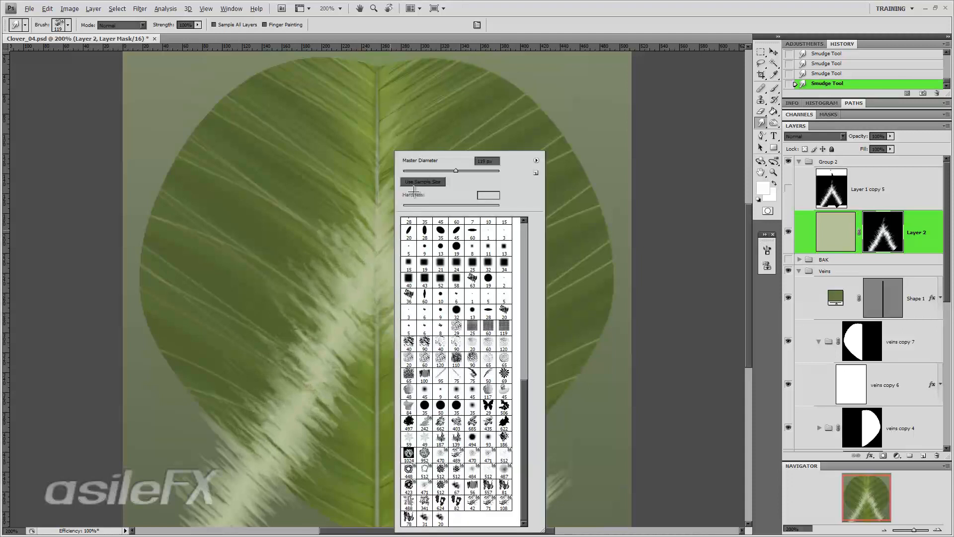
left_click_drag(431, 171, 424, 172)
left_click(377, 209)
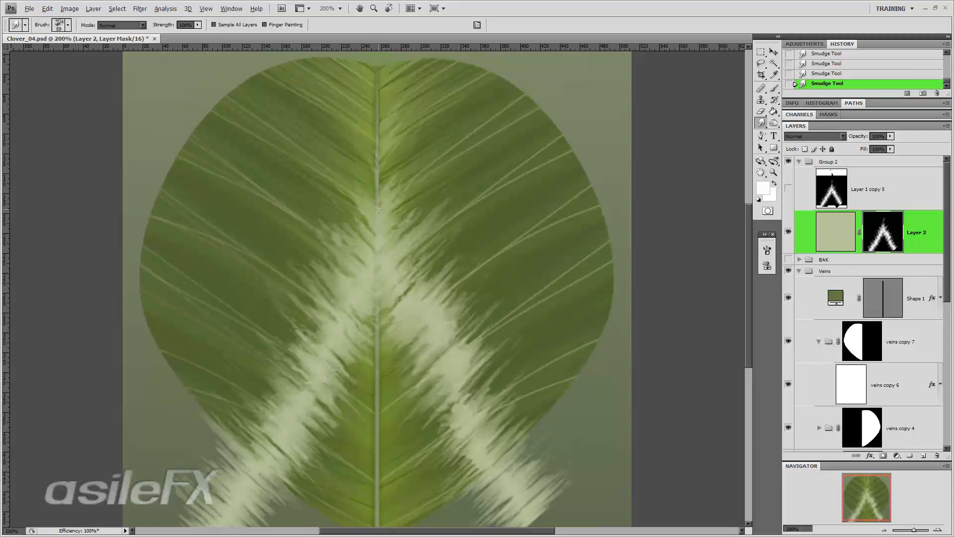
left_click_drag(381, 233, 378, 235)
- Collapse the Veins group and Group 2 in the layer stack
left_click(800, 271)
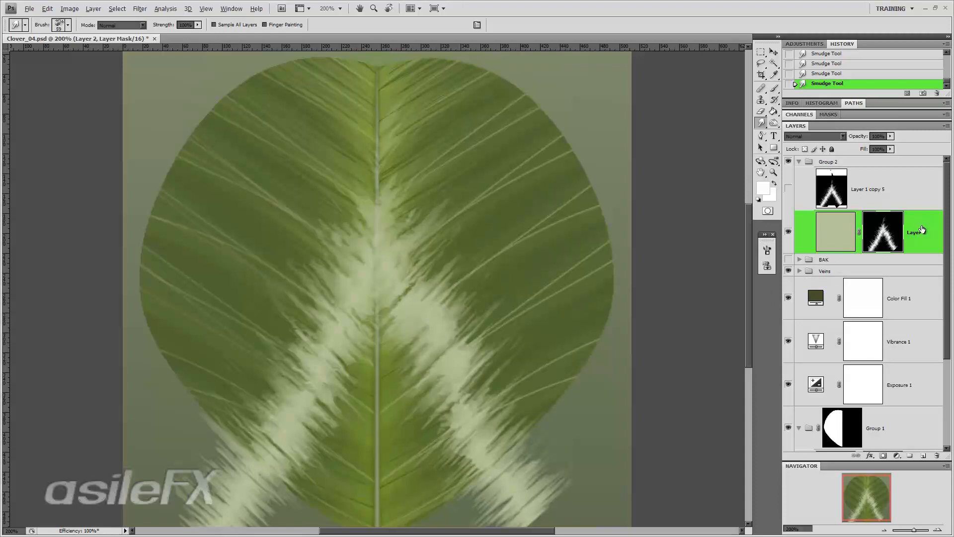
left_click(801, 163)
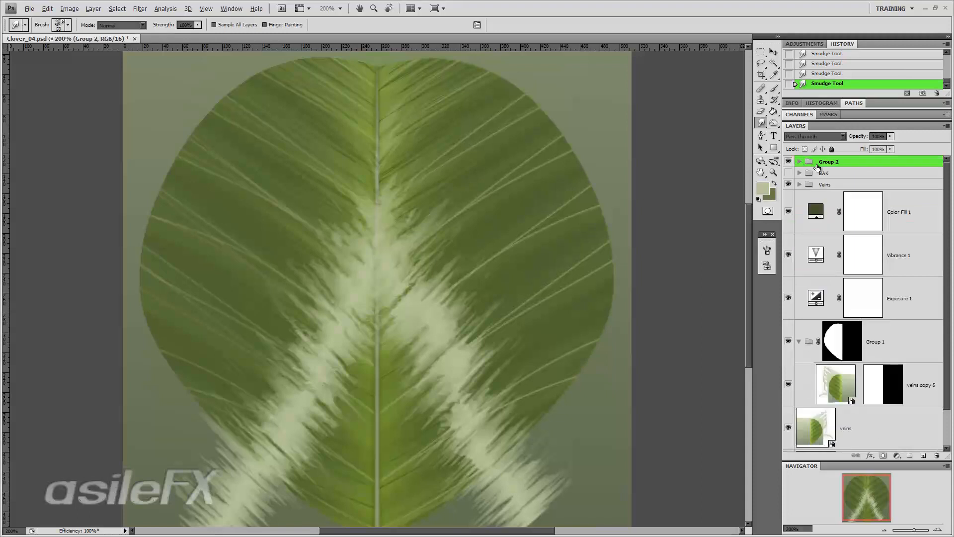
- Move Group 2 into the Veins group below Shape 1, and set Shape 1's opacity to 64% and fill to 62%
left_click_drag(819, 164, 864, 234)
left_click(799, 184)
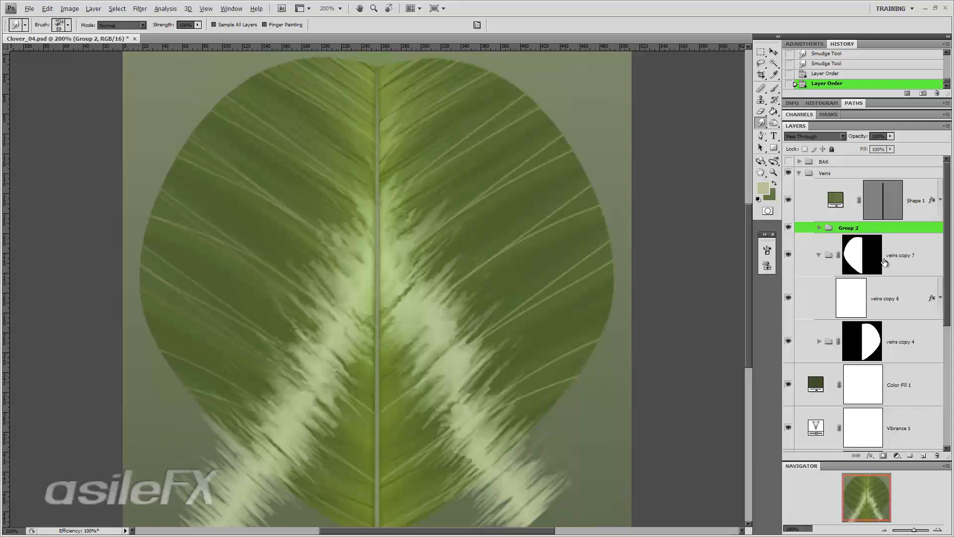
left_click(921, 193)
left_click_drag(889, 136, 872, 159)
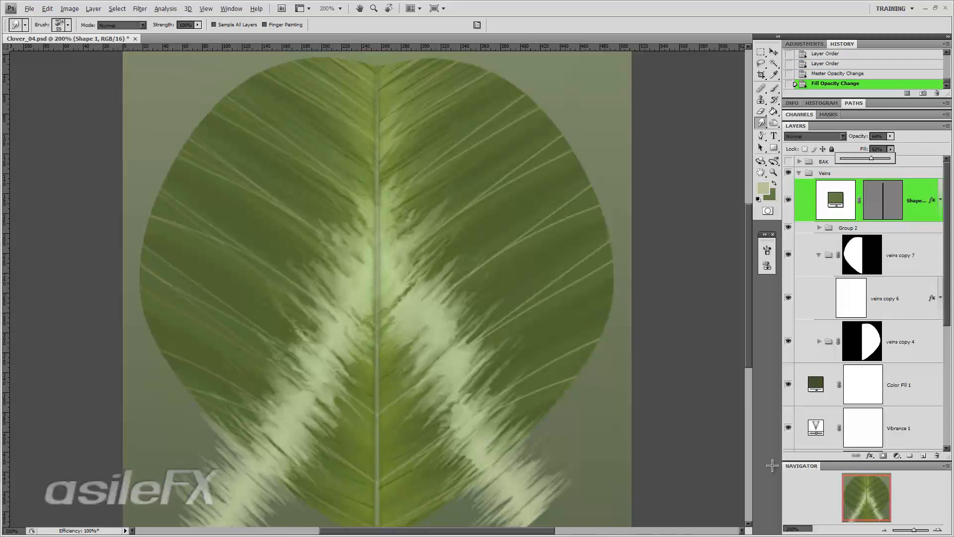
left_click(883, 530)
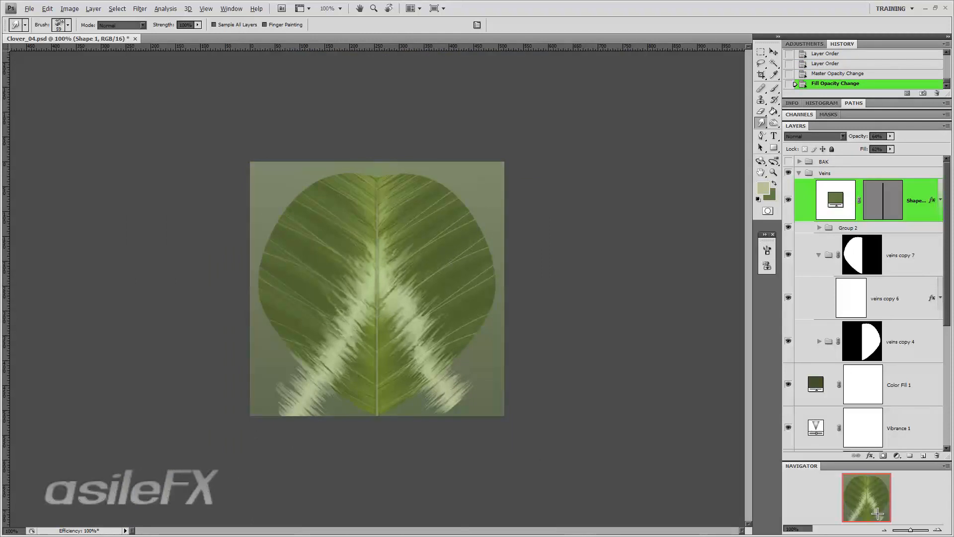
- Tighten Layer 2's mask inside Group 2 with Levels, using a black input of 35 and a midtone of 1.07
left_click(819, 228)
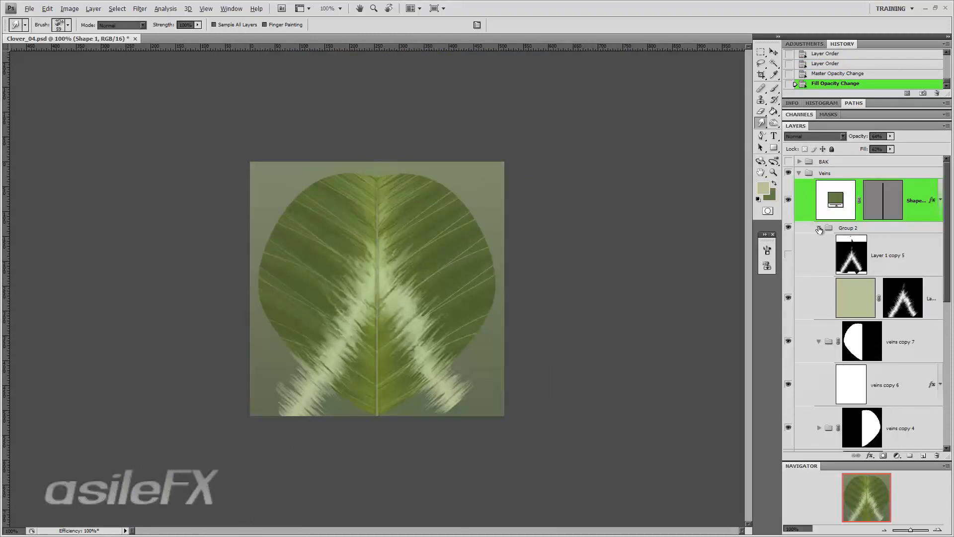
left_click(891, 291)
key("ctrl+l")
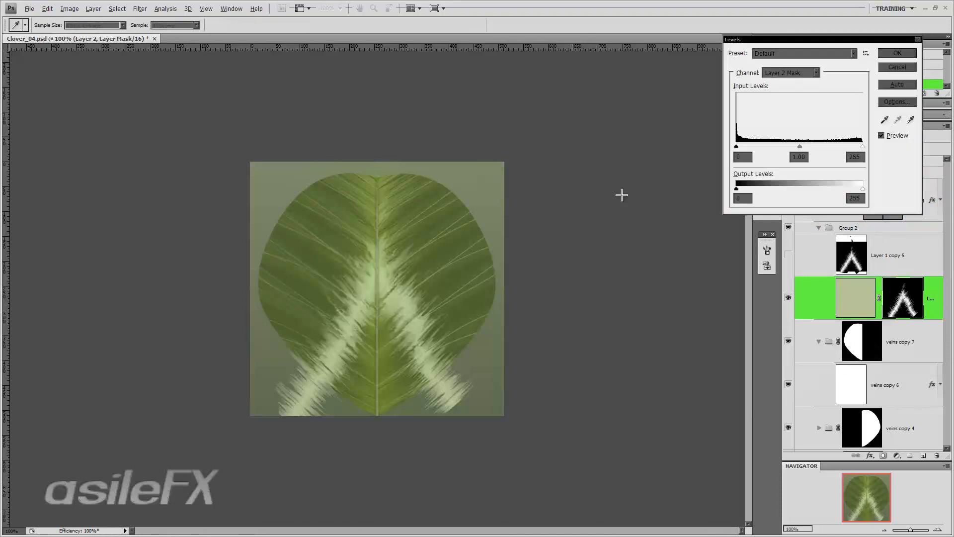
left_click_drag(801, 147, 821, 147)
left_click_drag(822, 145, 826, 144)
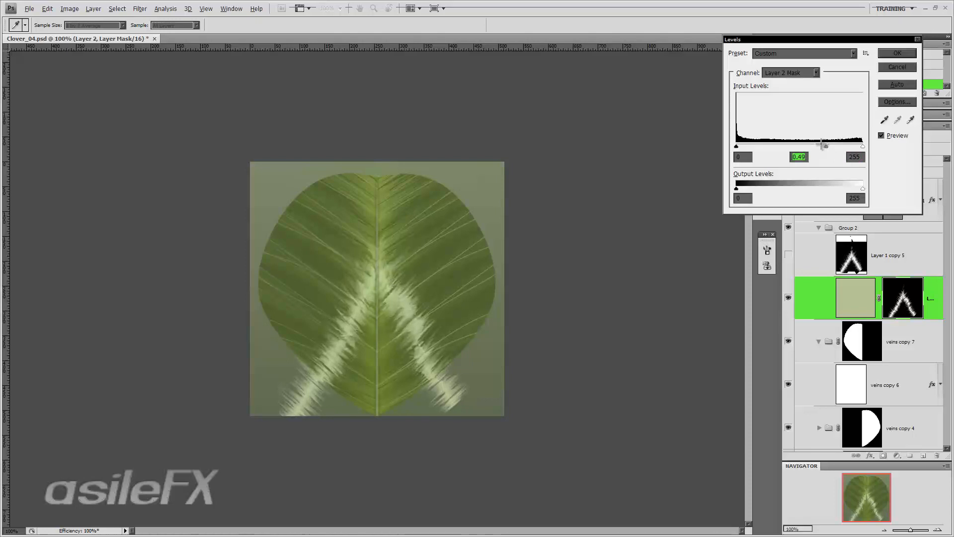
left_click_drag(737, 146, 756, 145)
left_click_drag(831, 146, 807, 145)
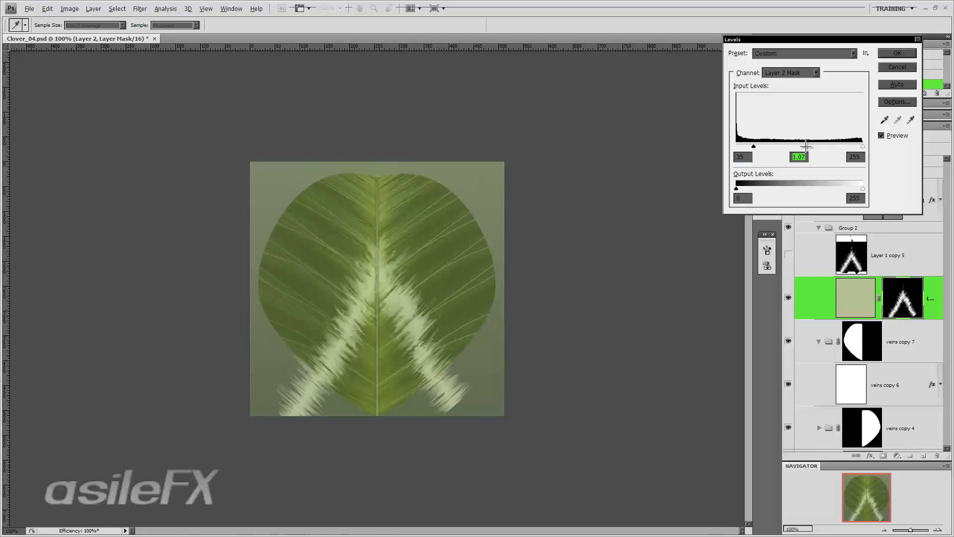
key("Return")
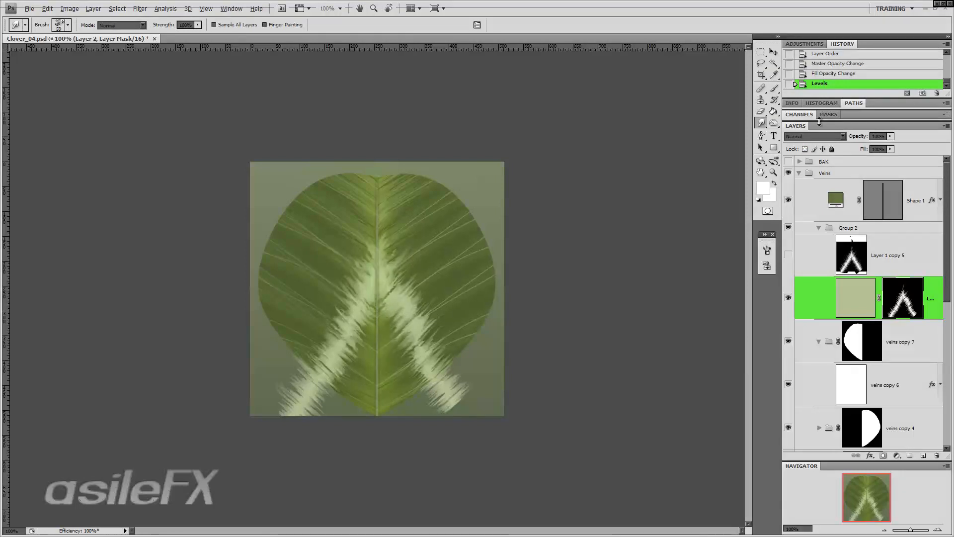
- Duplicate Layer 2, transfer the copy's layer mask to Group 2, and hide the unmasked copy
left_click_drag(935, 290, 923, 455)
left_click_drag(898, 254, 873, 190)
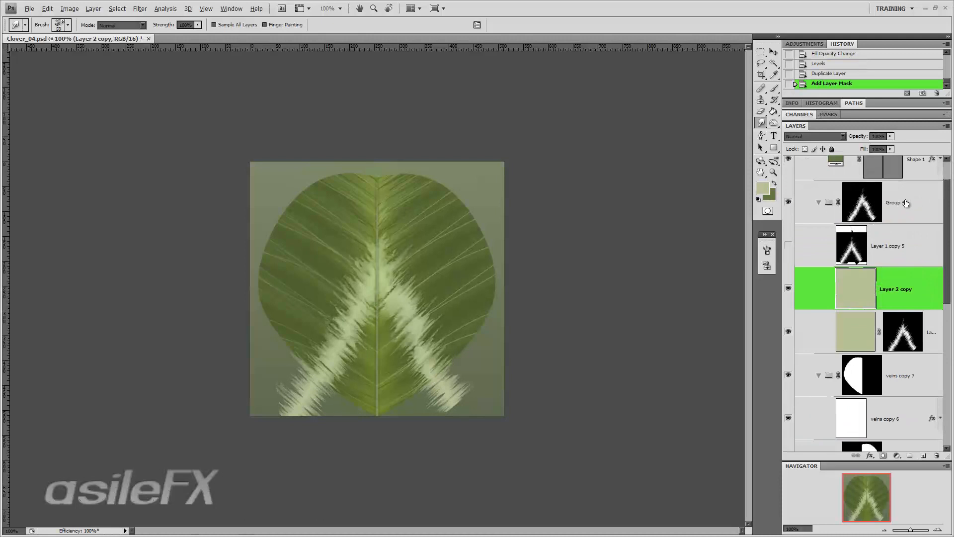
left_click(788, 288)
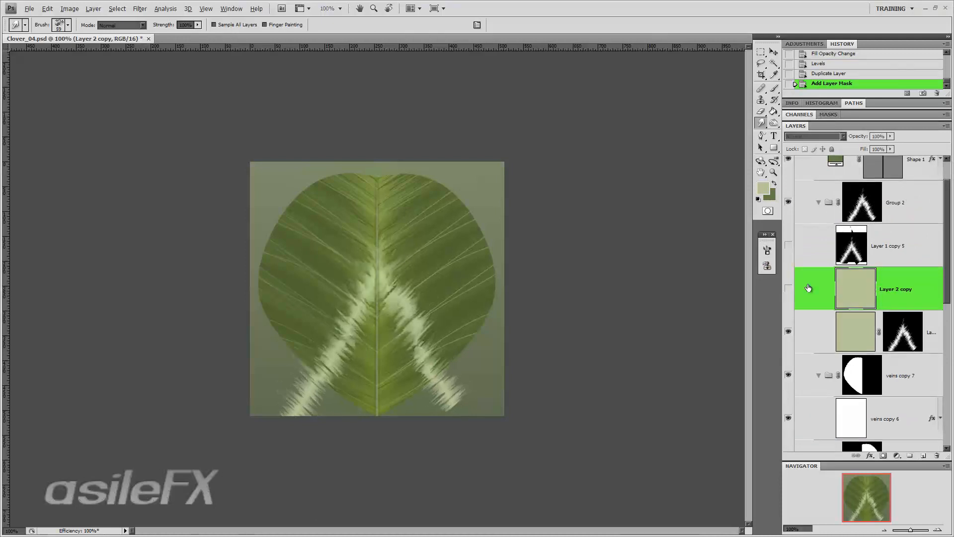
- Apply a Surface Blur with a 31-pixel radius and a threshold of 53 levels to Group 2's mask
left_click(870, 205)
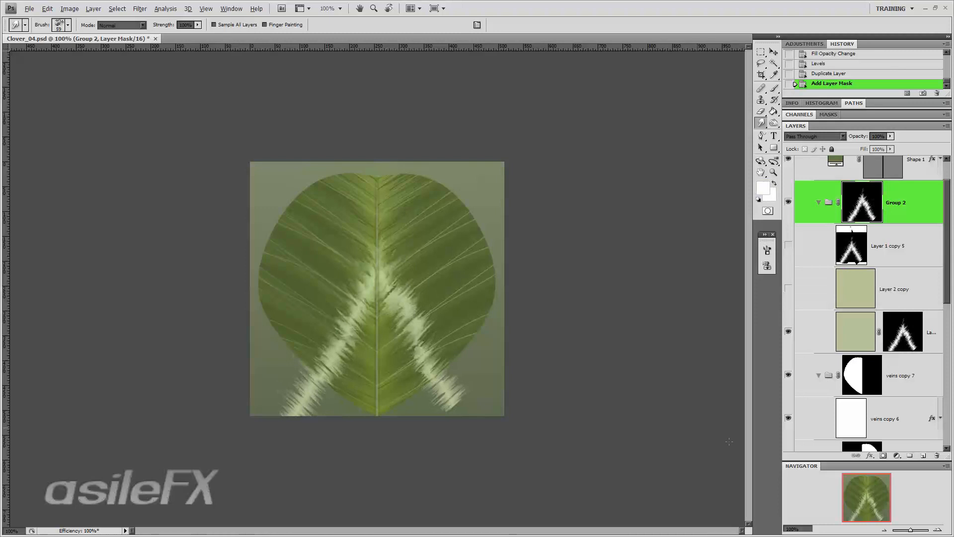
left_click(938, 530)
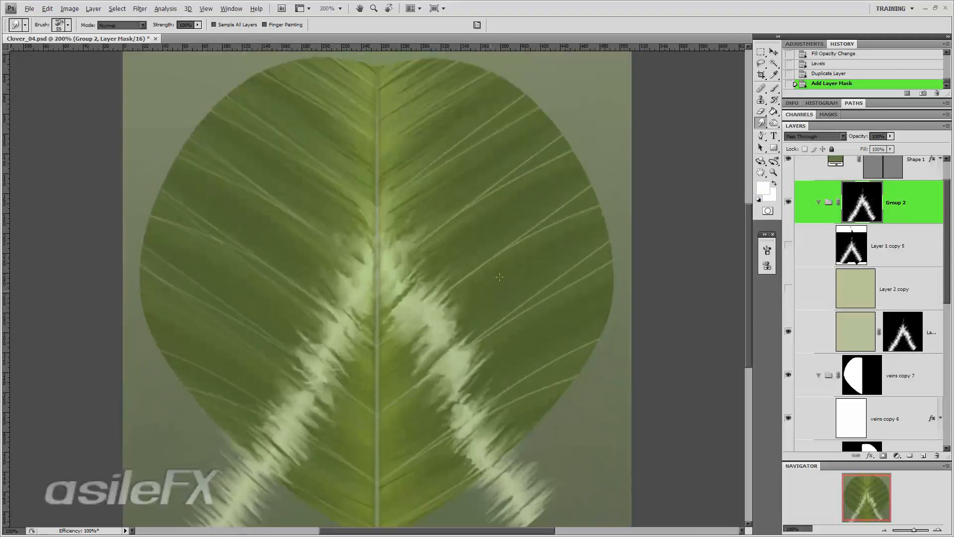
left_click(140, 8)
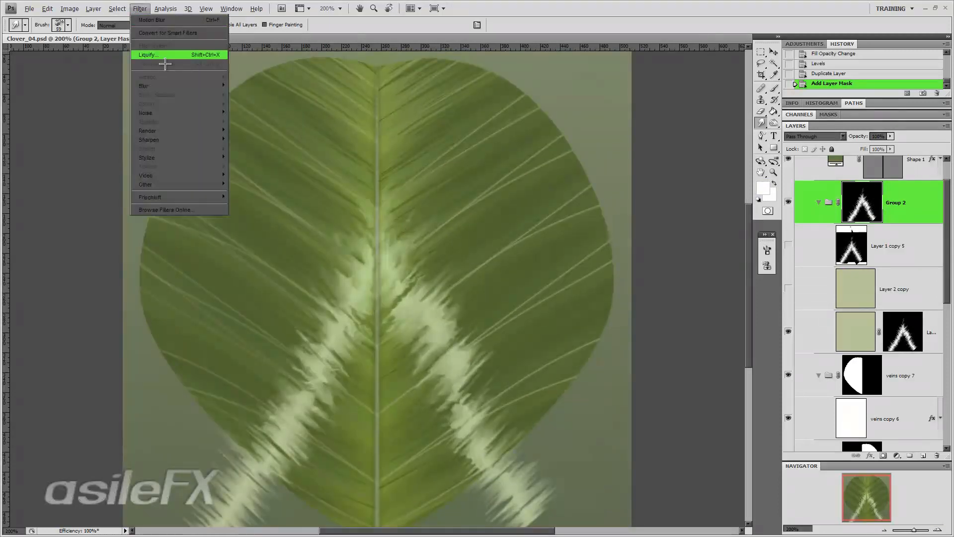
mouse_move(181, 86)
left_click(268, 175)
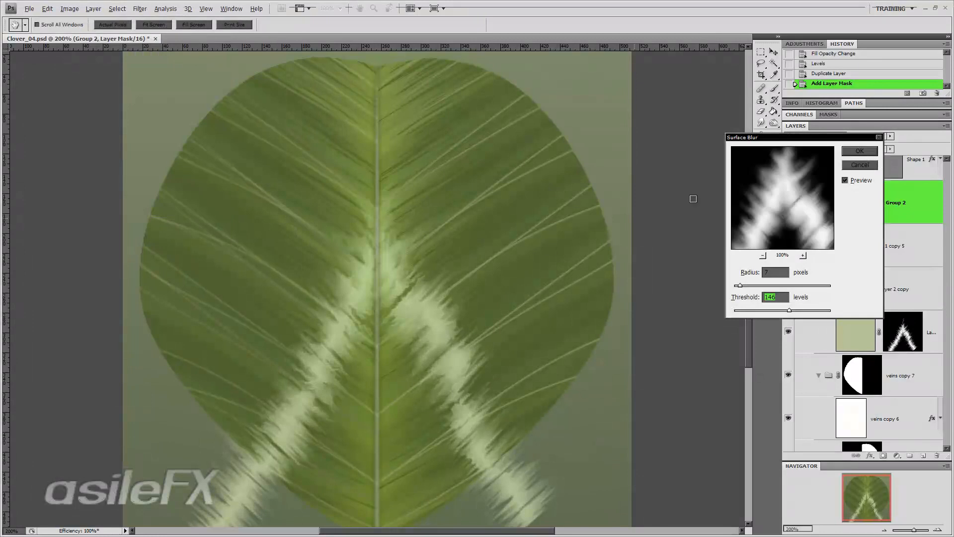
left_click(740, 311)
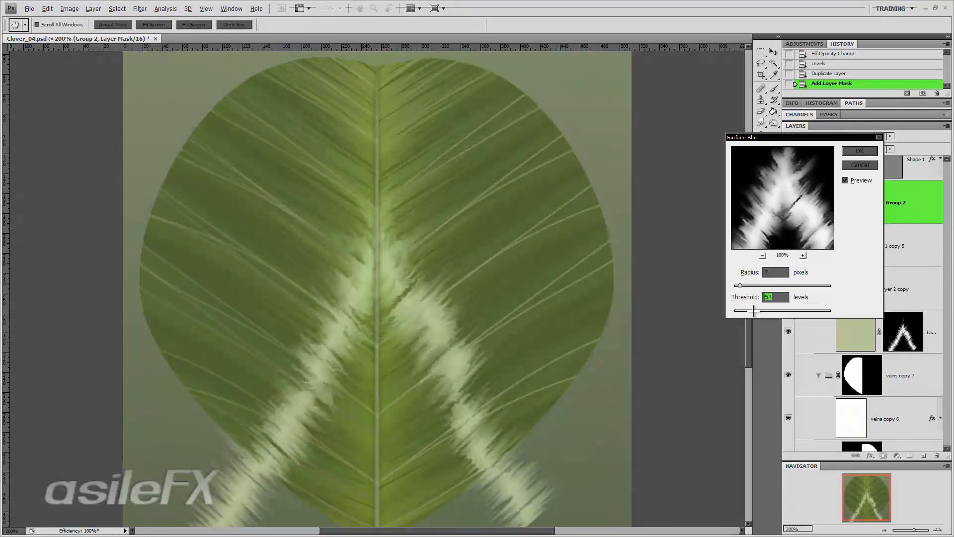
mouse_move(740, 310)
left_mouse_down()
mouse_move(758, 285)
mouse_move(750, 285)
mouse_move(759, 310)
mouse_move(741, 311)
left_mouse_up()
left_click(763, 311)
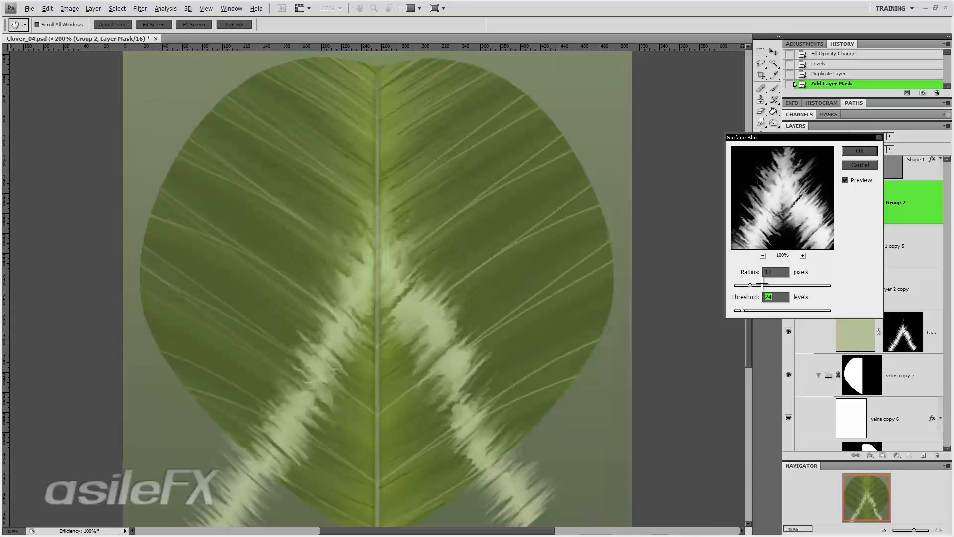
left_click_drag(751, 285, 750, 311)
left_click(765, 310)
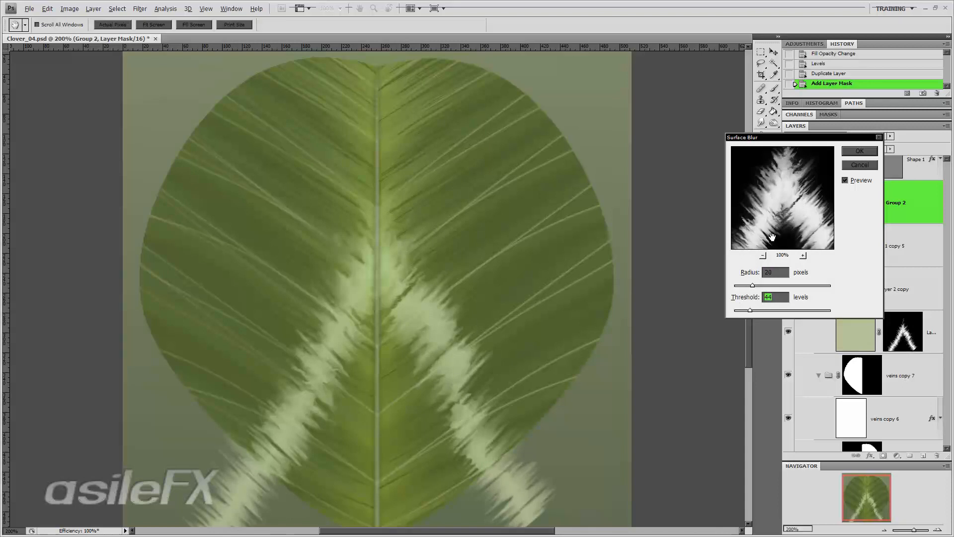
left_click_drag(772, 237, 808, 203)
left_click(764, 285)
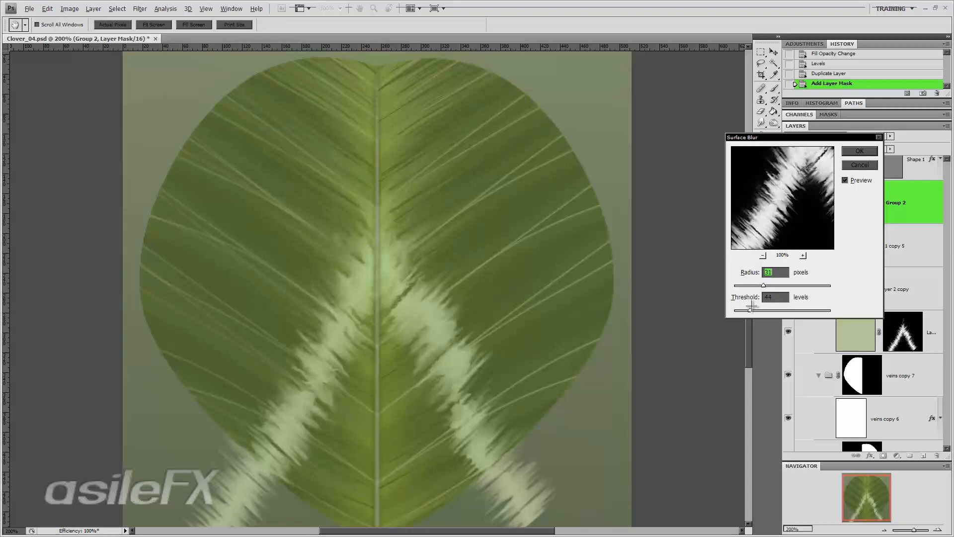
mouse_move(751, 310)
left_mouse_down()
mouse_move(742, 310)
mouse_move(753, 309)
left_mouse_up()
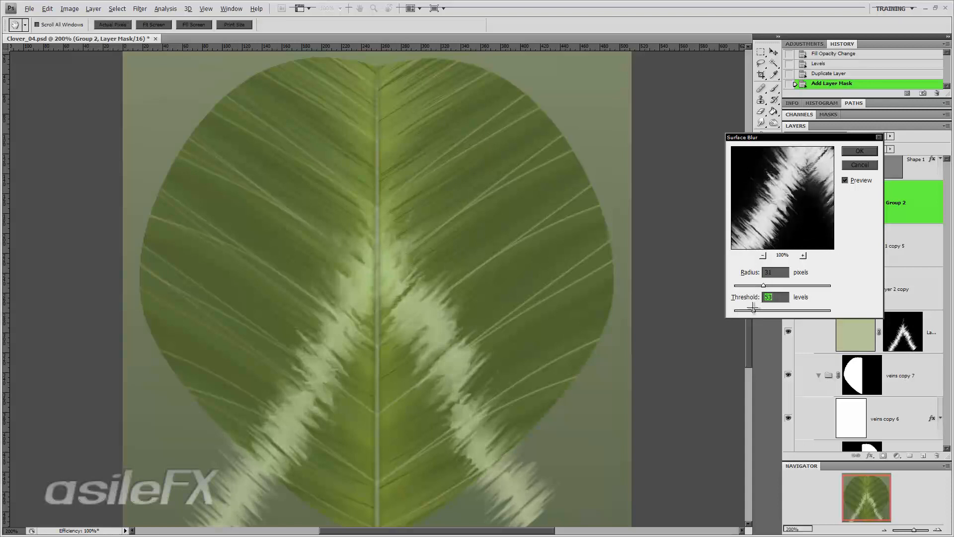
key("Return")
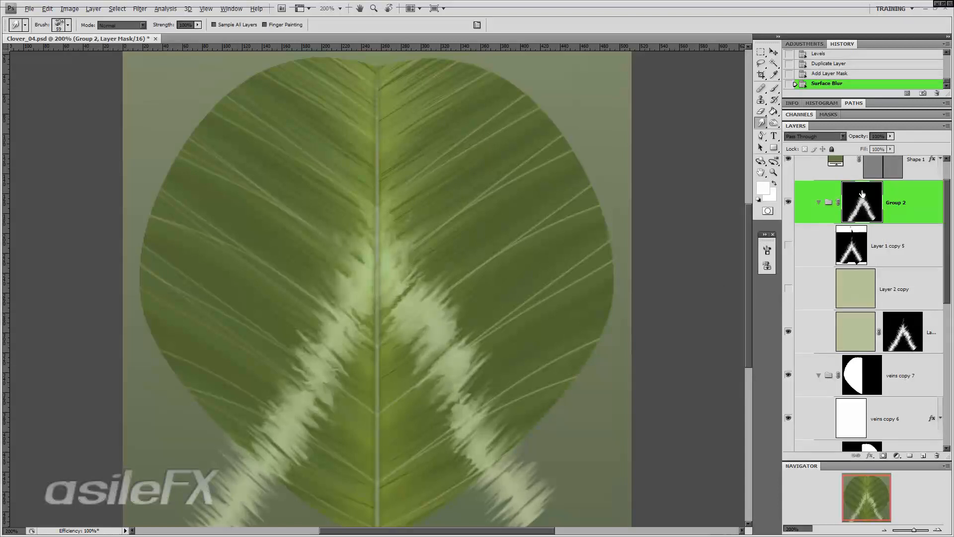
- Increase the contrast of Group 2's mask with Levels, using a black input of 35, midtone 0.60 and white input 252
key("ctrl+l")
left_click_drag(863, 146, 815, 147)
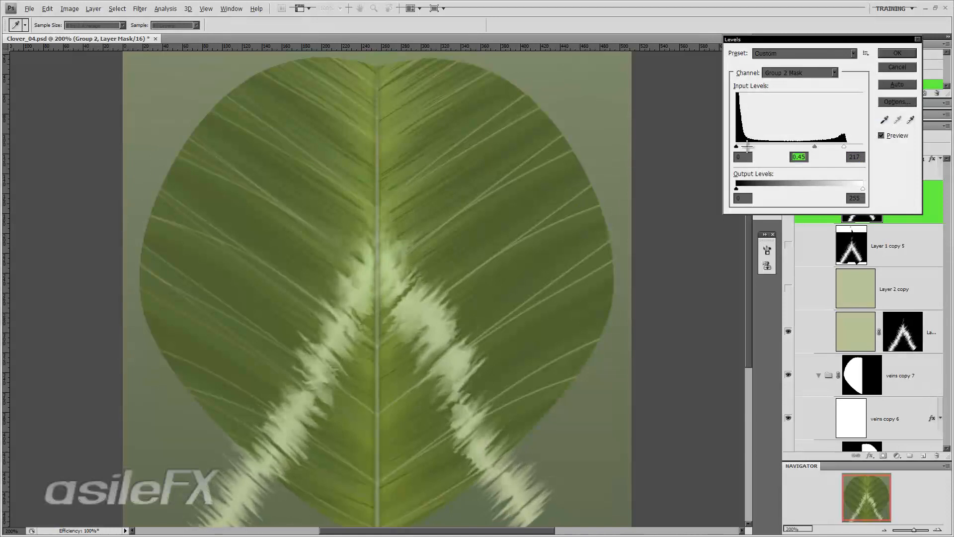
mouse_move(737, 146)
left_mouse_down()
mouse_move(778, 146)
mouse_move(753, 146)
left_mouse_up()
left_click_drag(817, 147, 863, 147)
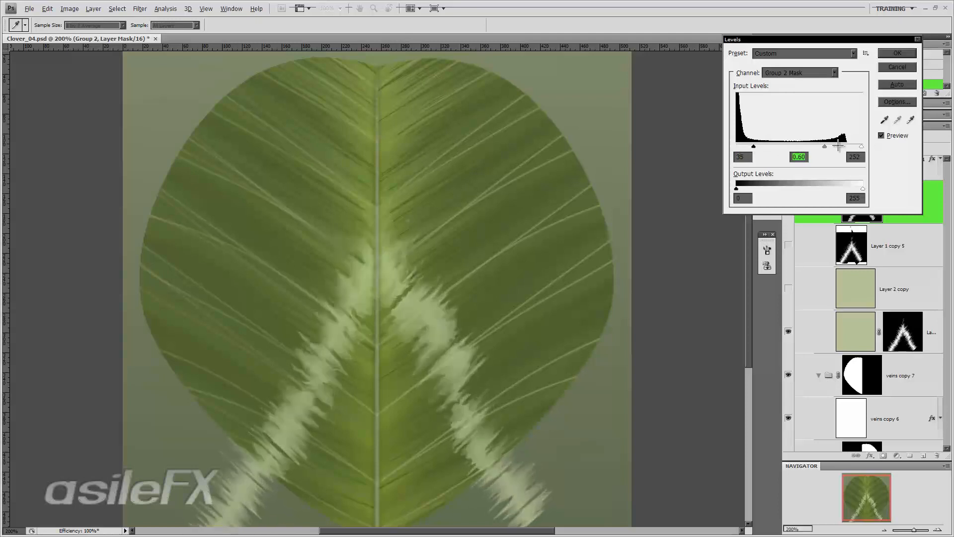
key("Return")
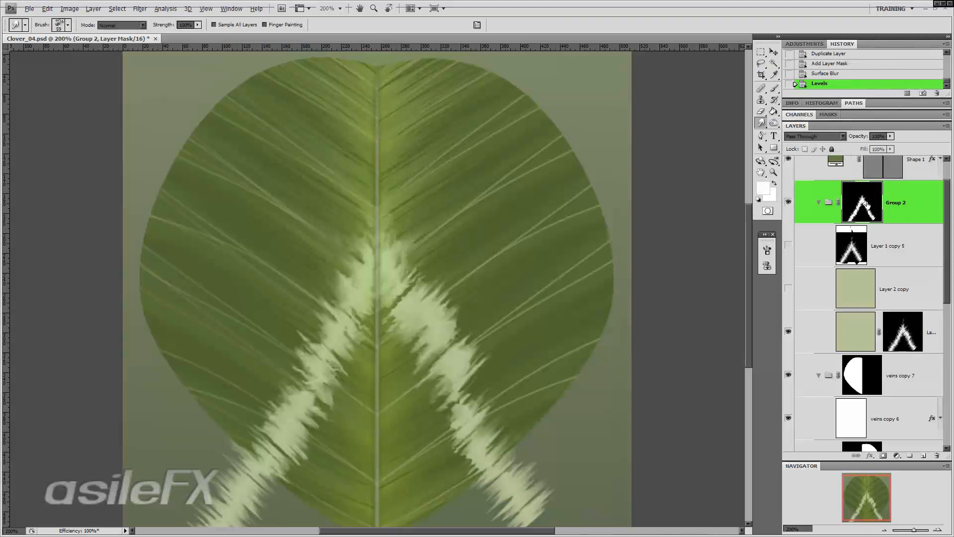
- Switch to the Burn tool with its range set to Highlights and its exposure to 47%
right_click(761, 122)
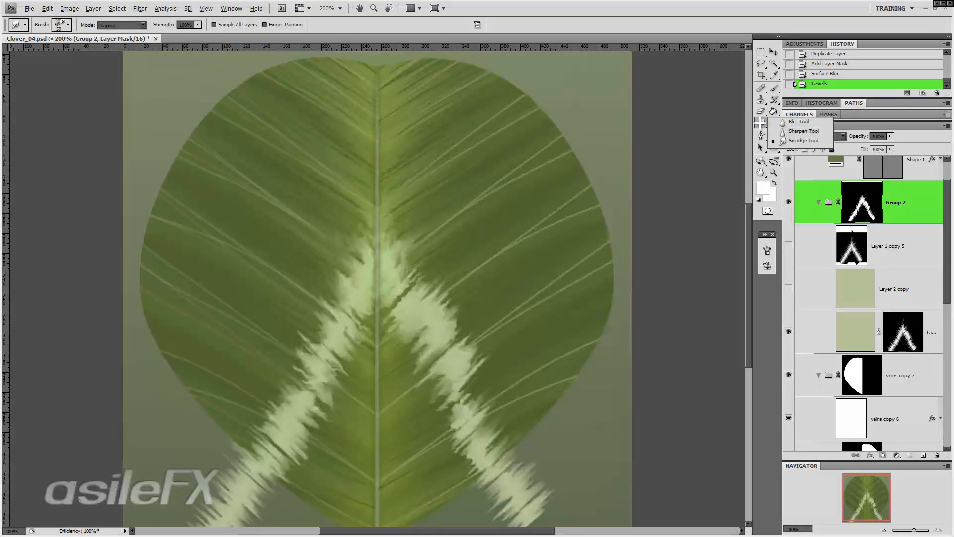
left_click(774, 123)
left_click(803, 132)
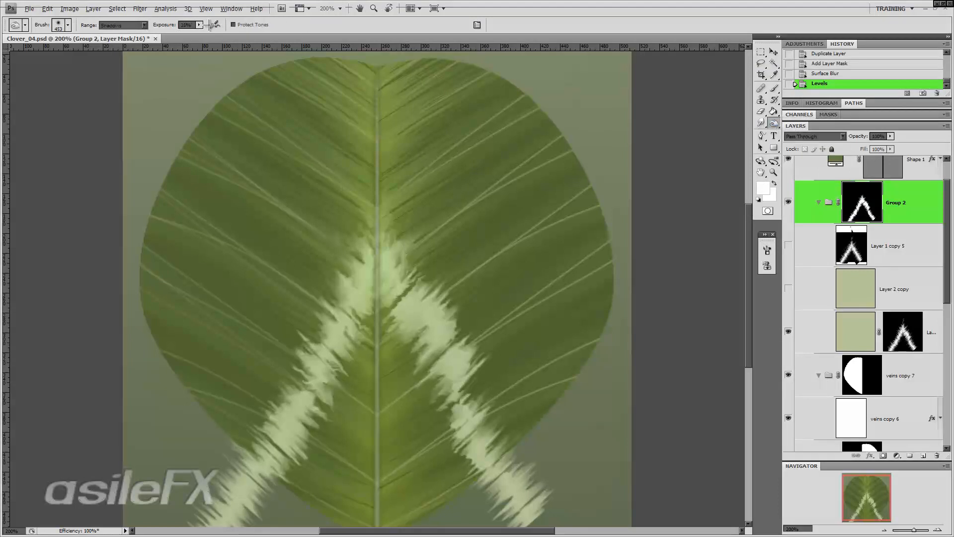
left_click(137, 25)
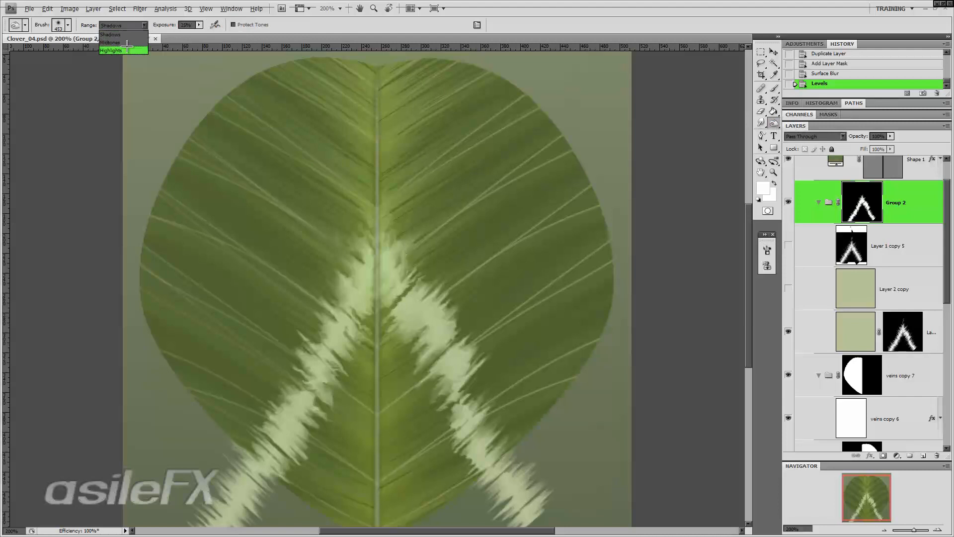
left_click(122, 48)
left_click(199, 25)
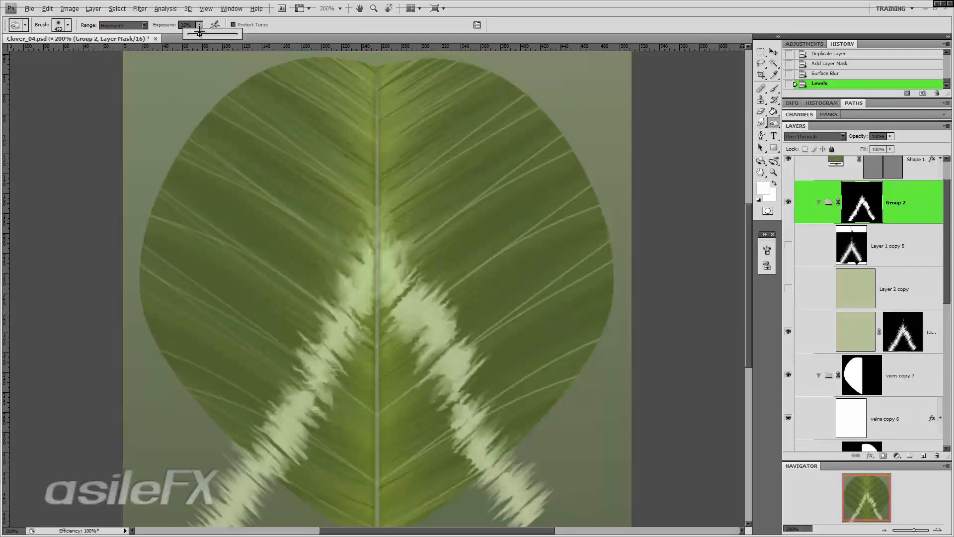
- Burn Group 2's mask along the upper right arm of the marking, reducing the brush to 31 px
left_click(448, 336)
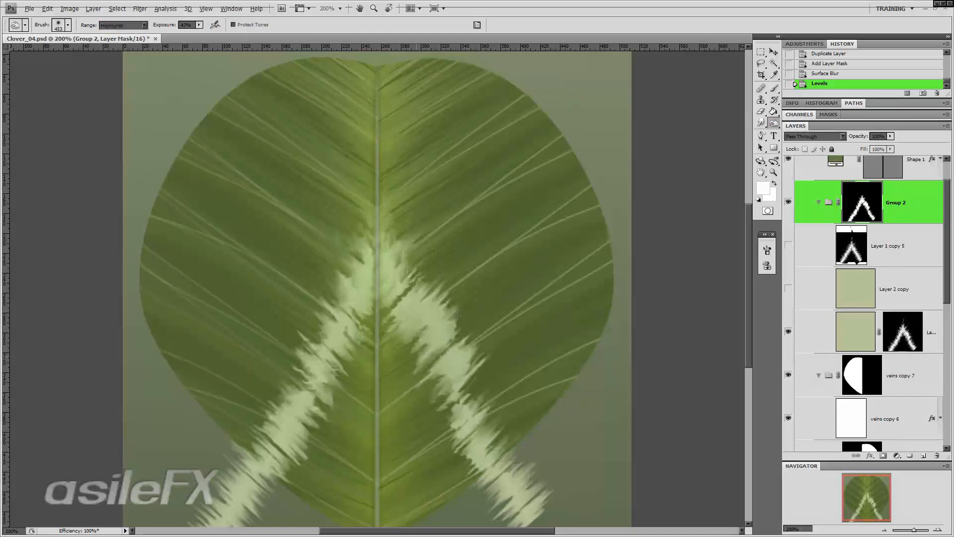
right_click(509, 303)
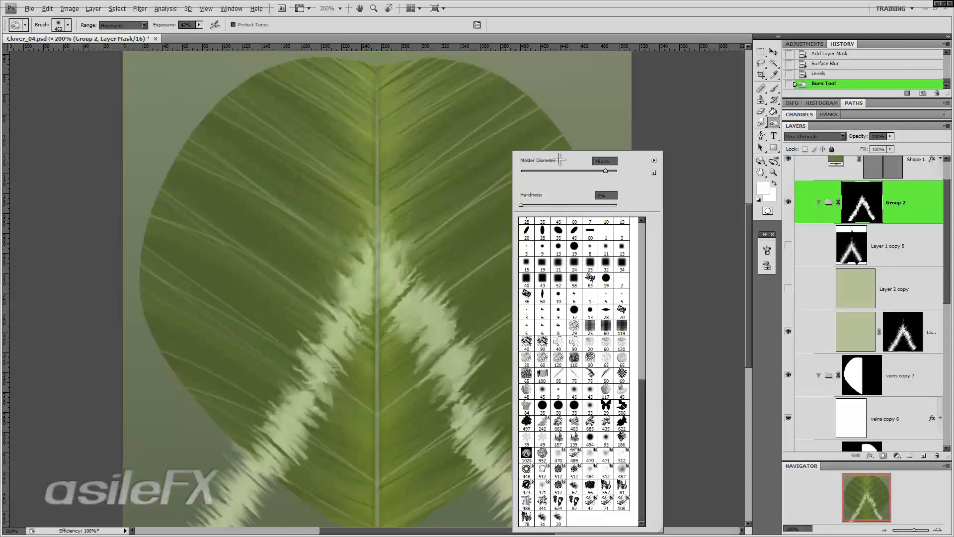
left_click(540, 170)
mouse_move(404, 303)
left_mouse_down()
mouse_move(406, 316)
mouse_move(423, 304)
left_mouse_up()
mouse_move(449, 370)
left_mouse_down()
mouse_move(444, 378)
mouse_move(463, 358)
left_mouse_up()
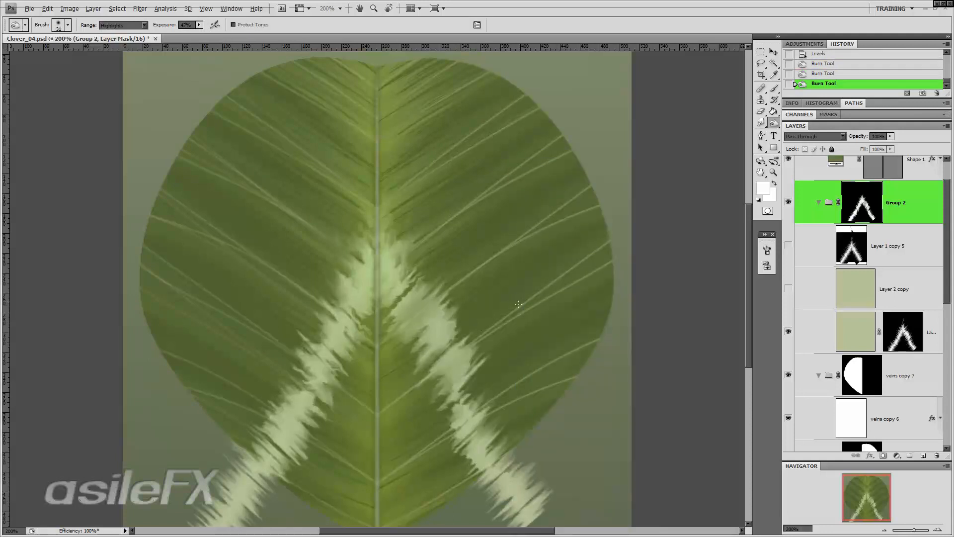
- Raise the burn brush's hardness to 79% and darken the mask in the middle of the marking's right arm
right_click(463, 303)
left_click_drag(508, 204, 550, 204)
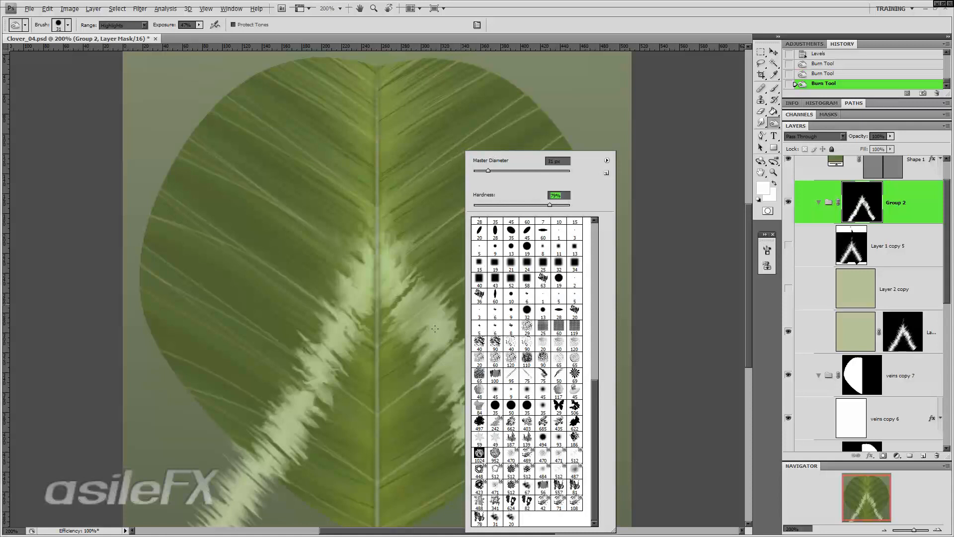
mouse_move(434, 329)
left_mouse_down()
mouse_move(433, 349)
mouse_move(456, 345)
left_mouse_up()
- Choose the 489 px textured brush tip scaled to 38 px and burn the mask along both arms of the marking
right_click(473, 316)
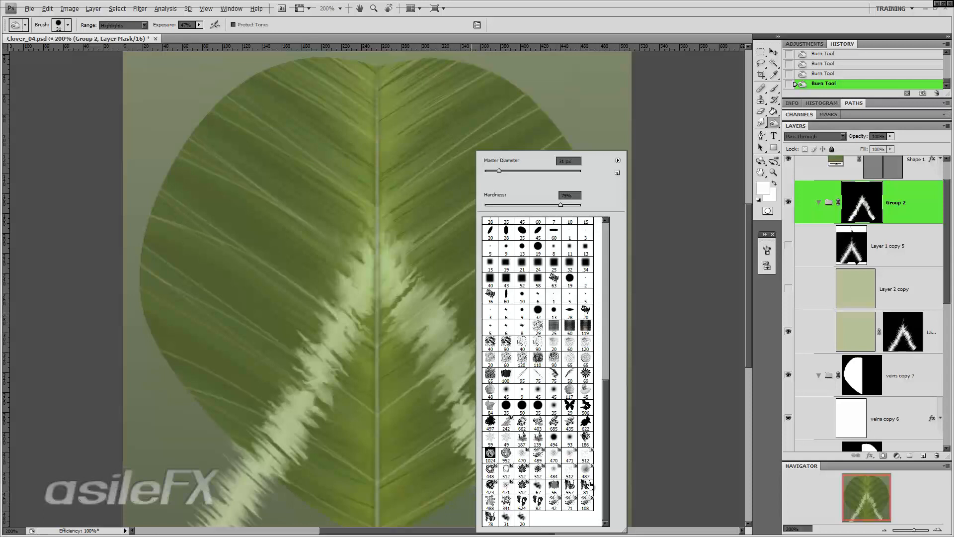
left_click(538, 454)
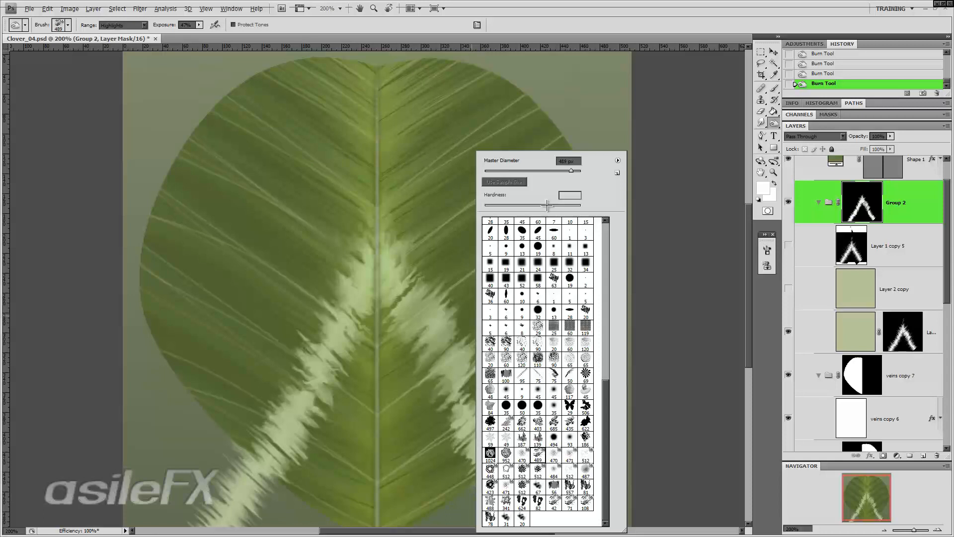
left_click_drag(536, 170, 503, 170)
key("Return")
left_click_drag(459, 328, 440, 337)
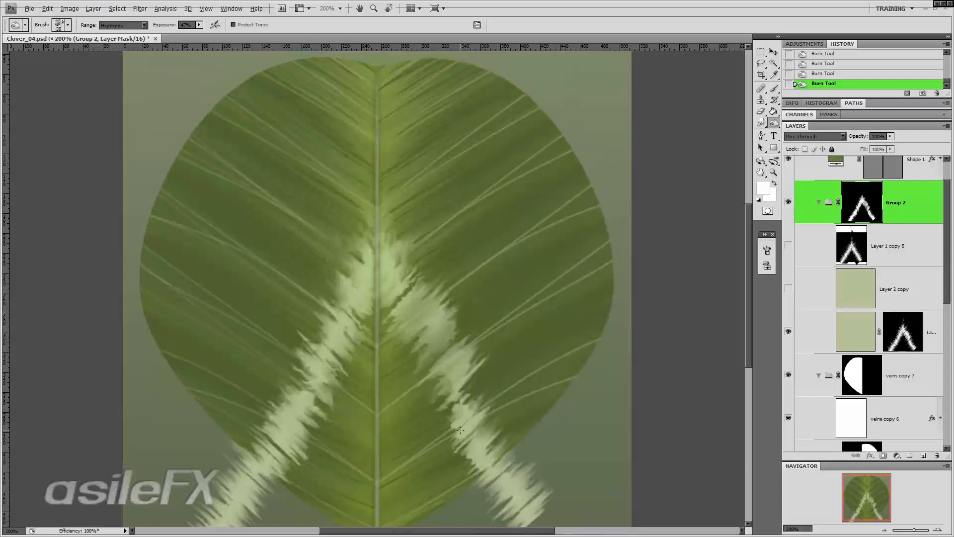
left_click_drag(352, 332, 336, 280)
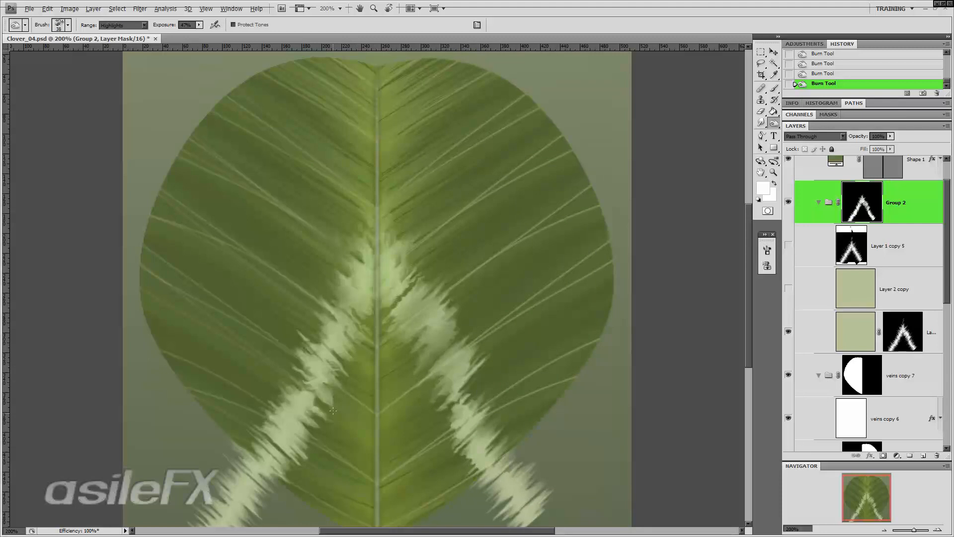
- Burn Group 2's mask with short strokes along both arms of the light green marking to break up its edges
left_click_drag(333, 411, 312, 381)
mouse_move(281, 440)
left_mouse_down()
mouse_move(276, 431)
mouse_move(291, 435)
left_mouse_up()
left_click_drag(479, 445, 473, 457)
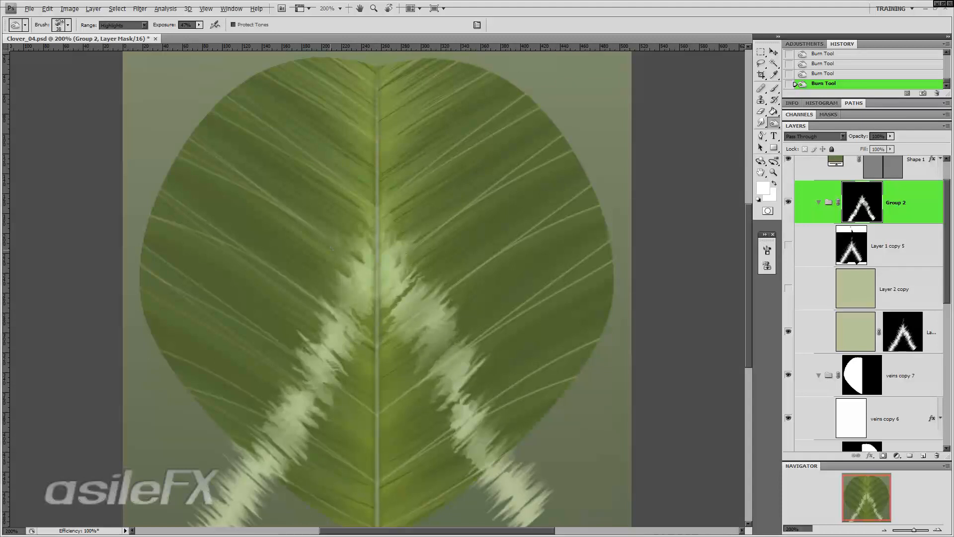
left_click_drag(319, 350, 311, 346)
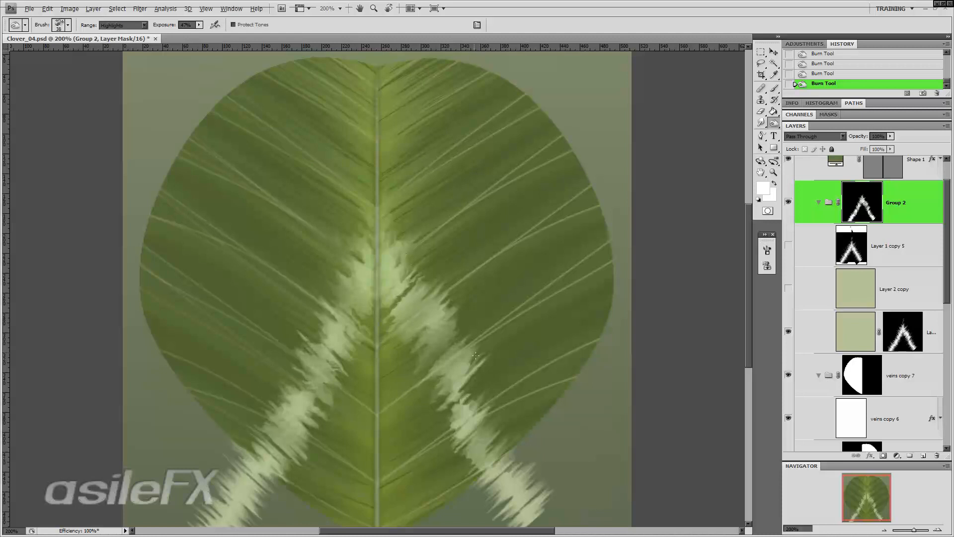
left_click_drag(335, 377, 298, 400)
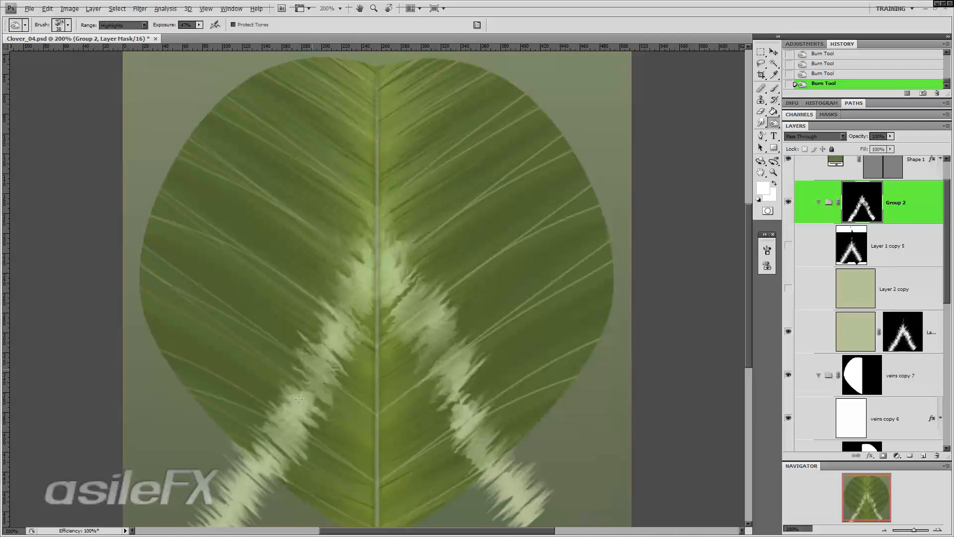
left_click_drag(266, 467, 236, 424)
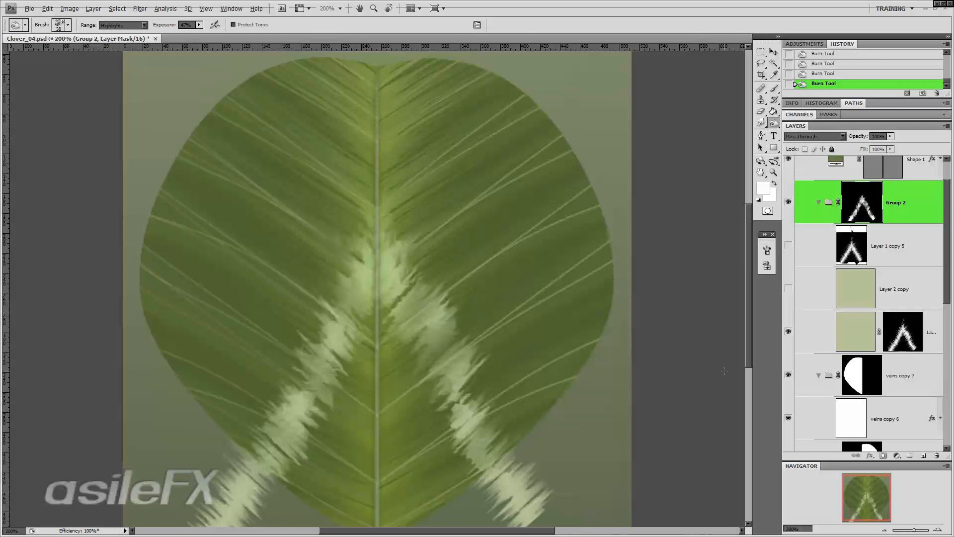
left_click(884, 530)
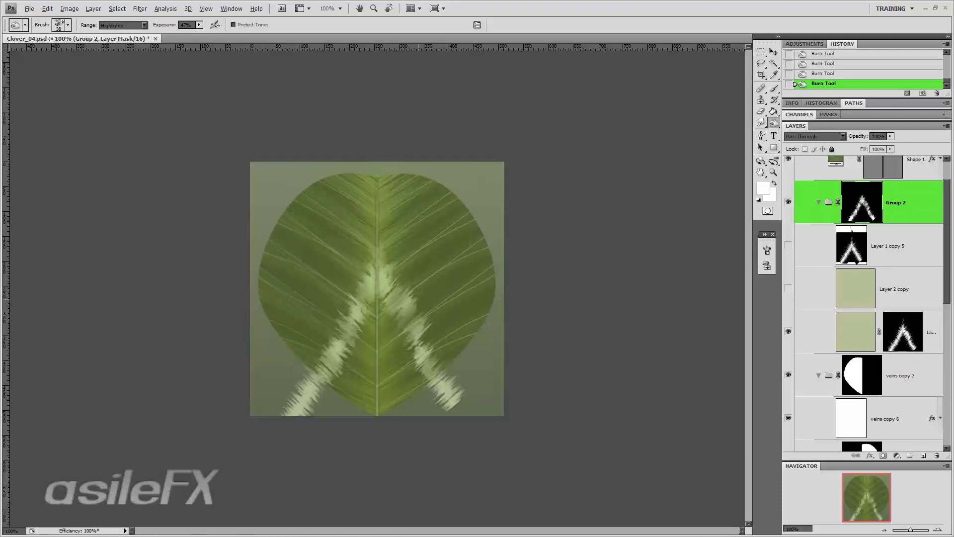
key("ctrl+l")
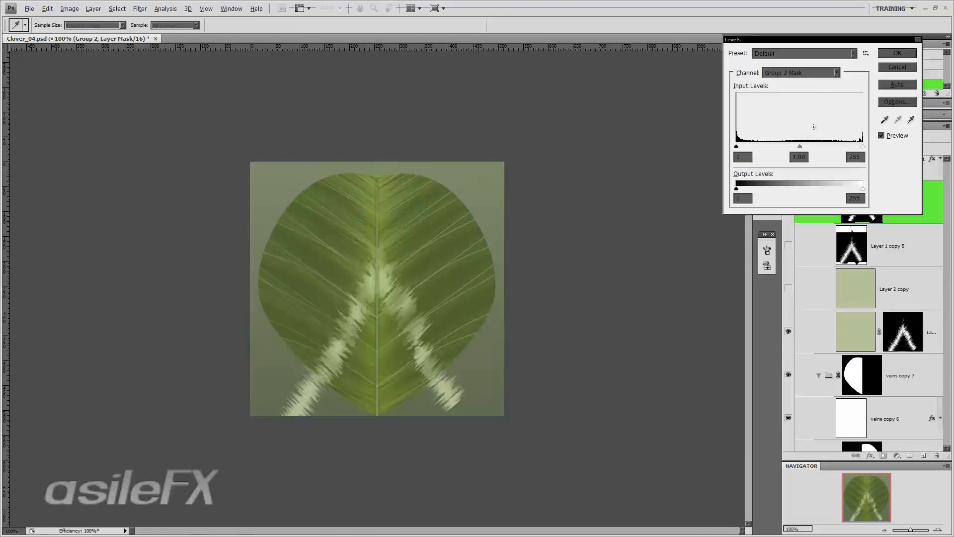
mouse_move(799, 147)
left_mouse_down()
mouse_move(854, 147)
mouse_move(803, 151)
left_mouse_up()
left_click_drag(862, 147, 830, 146)
mouse_move(737, 146)
left_mouse_down()
mouse_move(780, 146)
mouse_move(744, 146)
left_mouse_up()
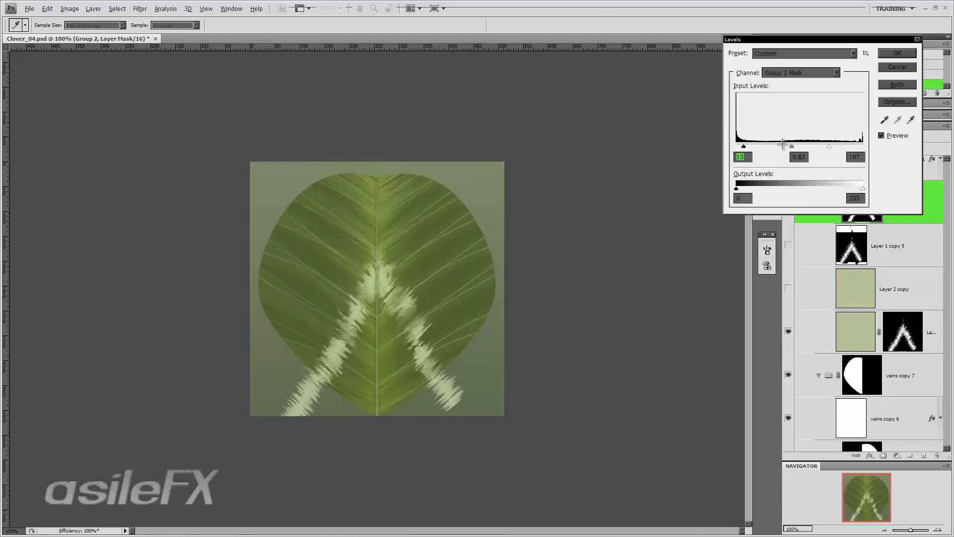
left_click(815, 146)
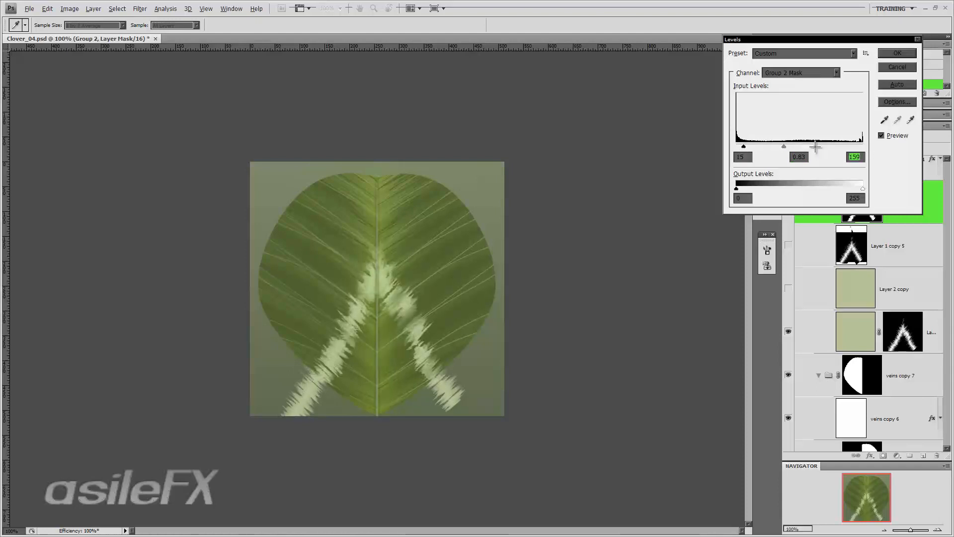
mouse_move(815, 146)
left_mouse_down()
mouse_move(865, 147)
mouse_move(808, 146)
left_mouse_up()
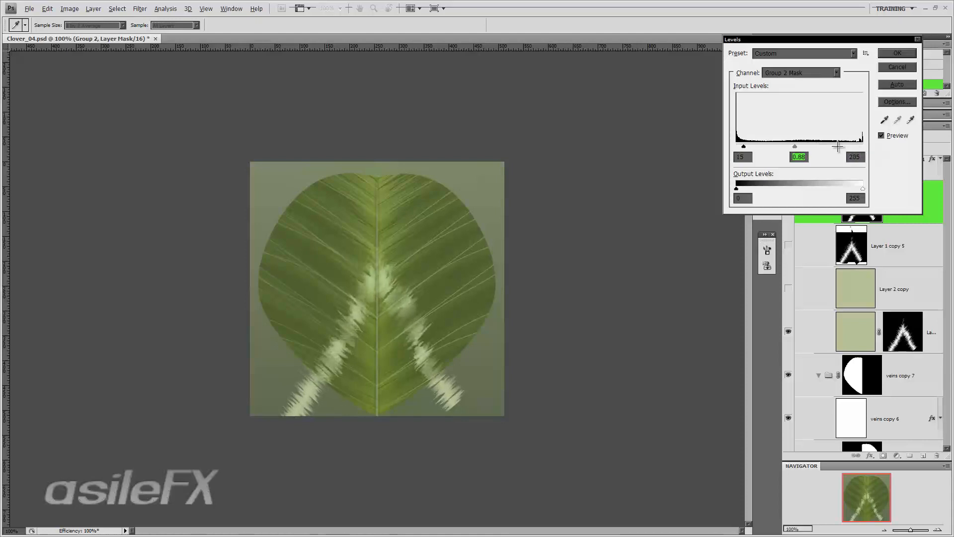
left_click_drag(863, 146, 811, 147)
left_click(808, 146)
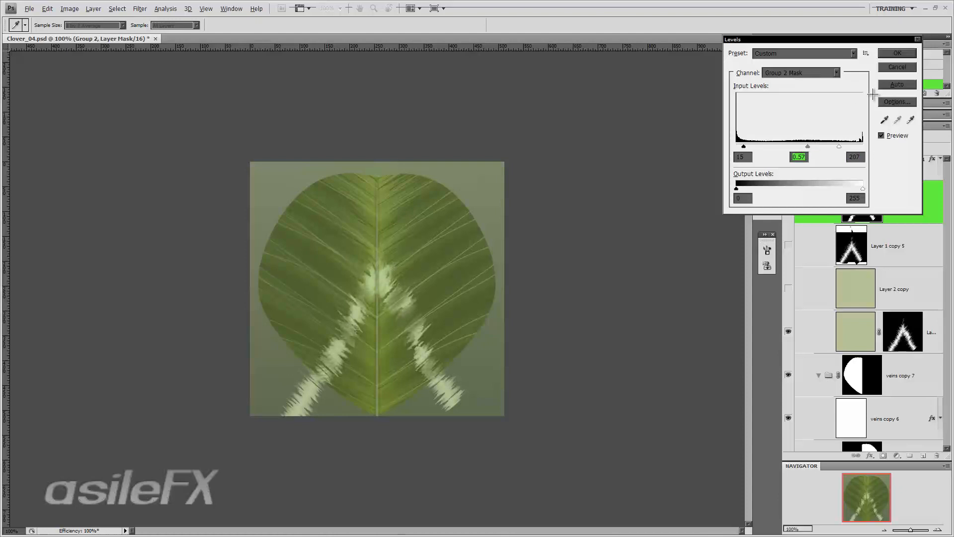
left_click(898, 54)
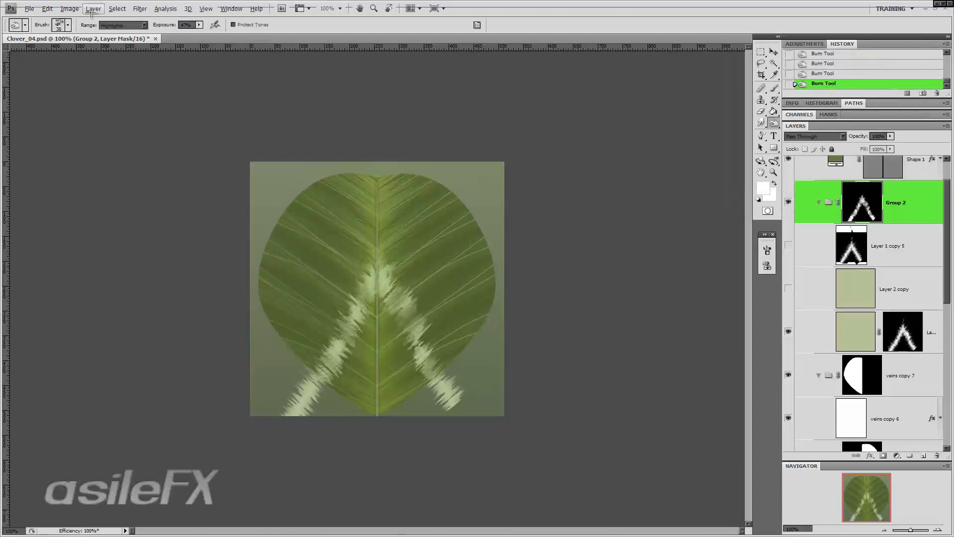
- Apply Brightness/Contrast to Group 2's mask with brightness 20 and contrast 73
left_click(69, 9)
mouse_move(87, 33)
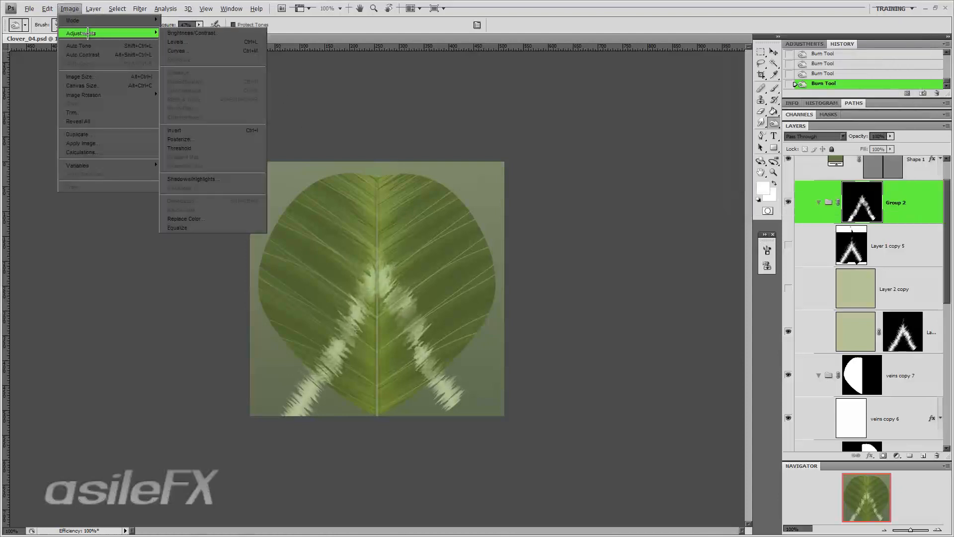
left_click(196, 33)
left_click_drag(511, 143, 503, 122)
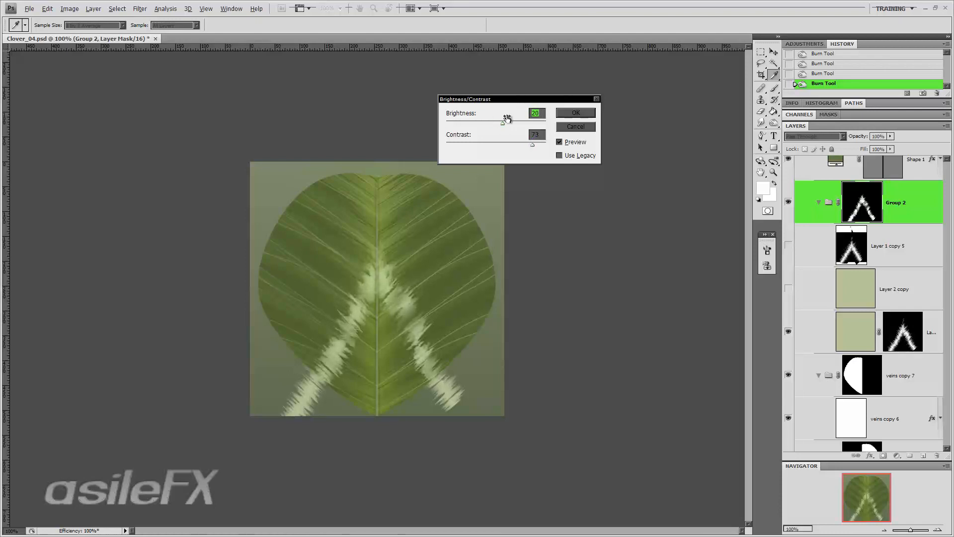
left_click(570, 109)
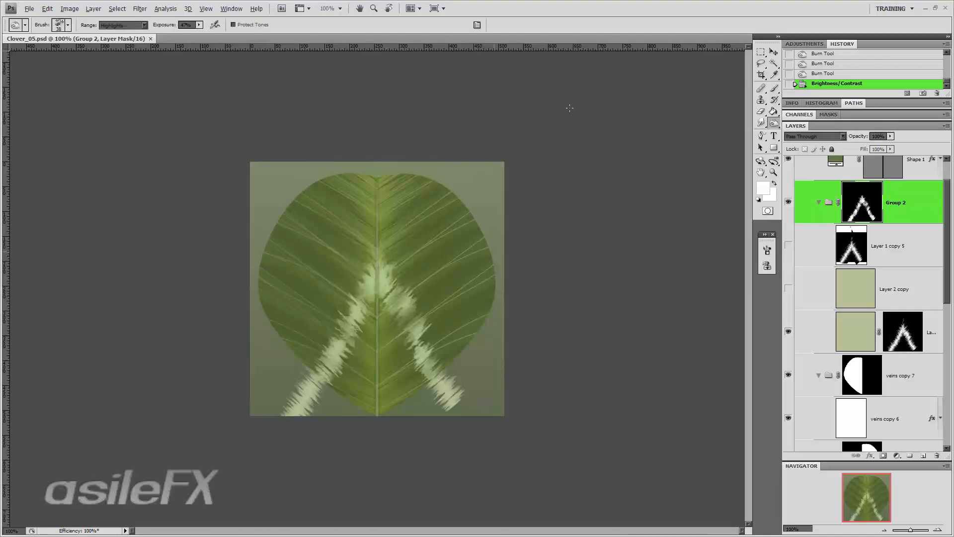